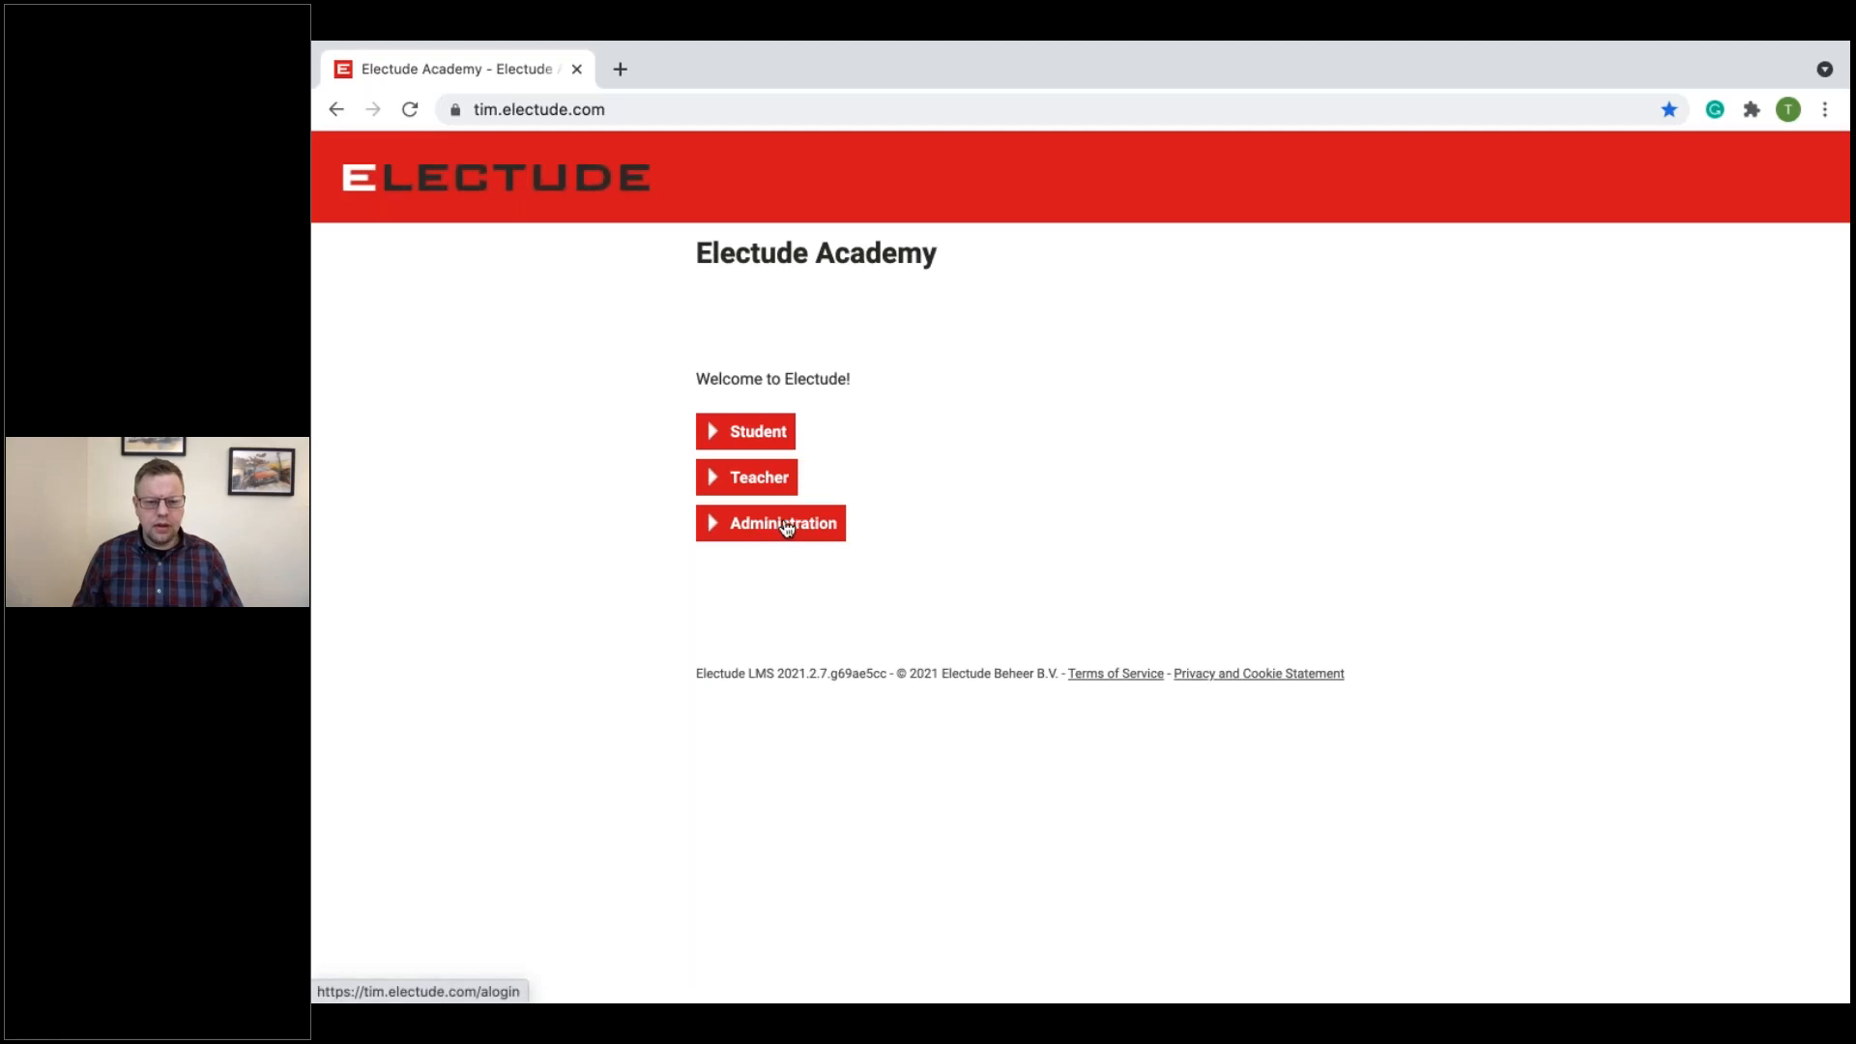
Step: Log in to the Electude Academy site as administrator with the saved account password
{"action": "left_click", "coordinate": [814, 530]}
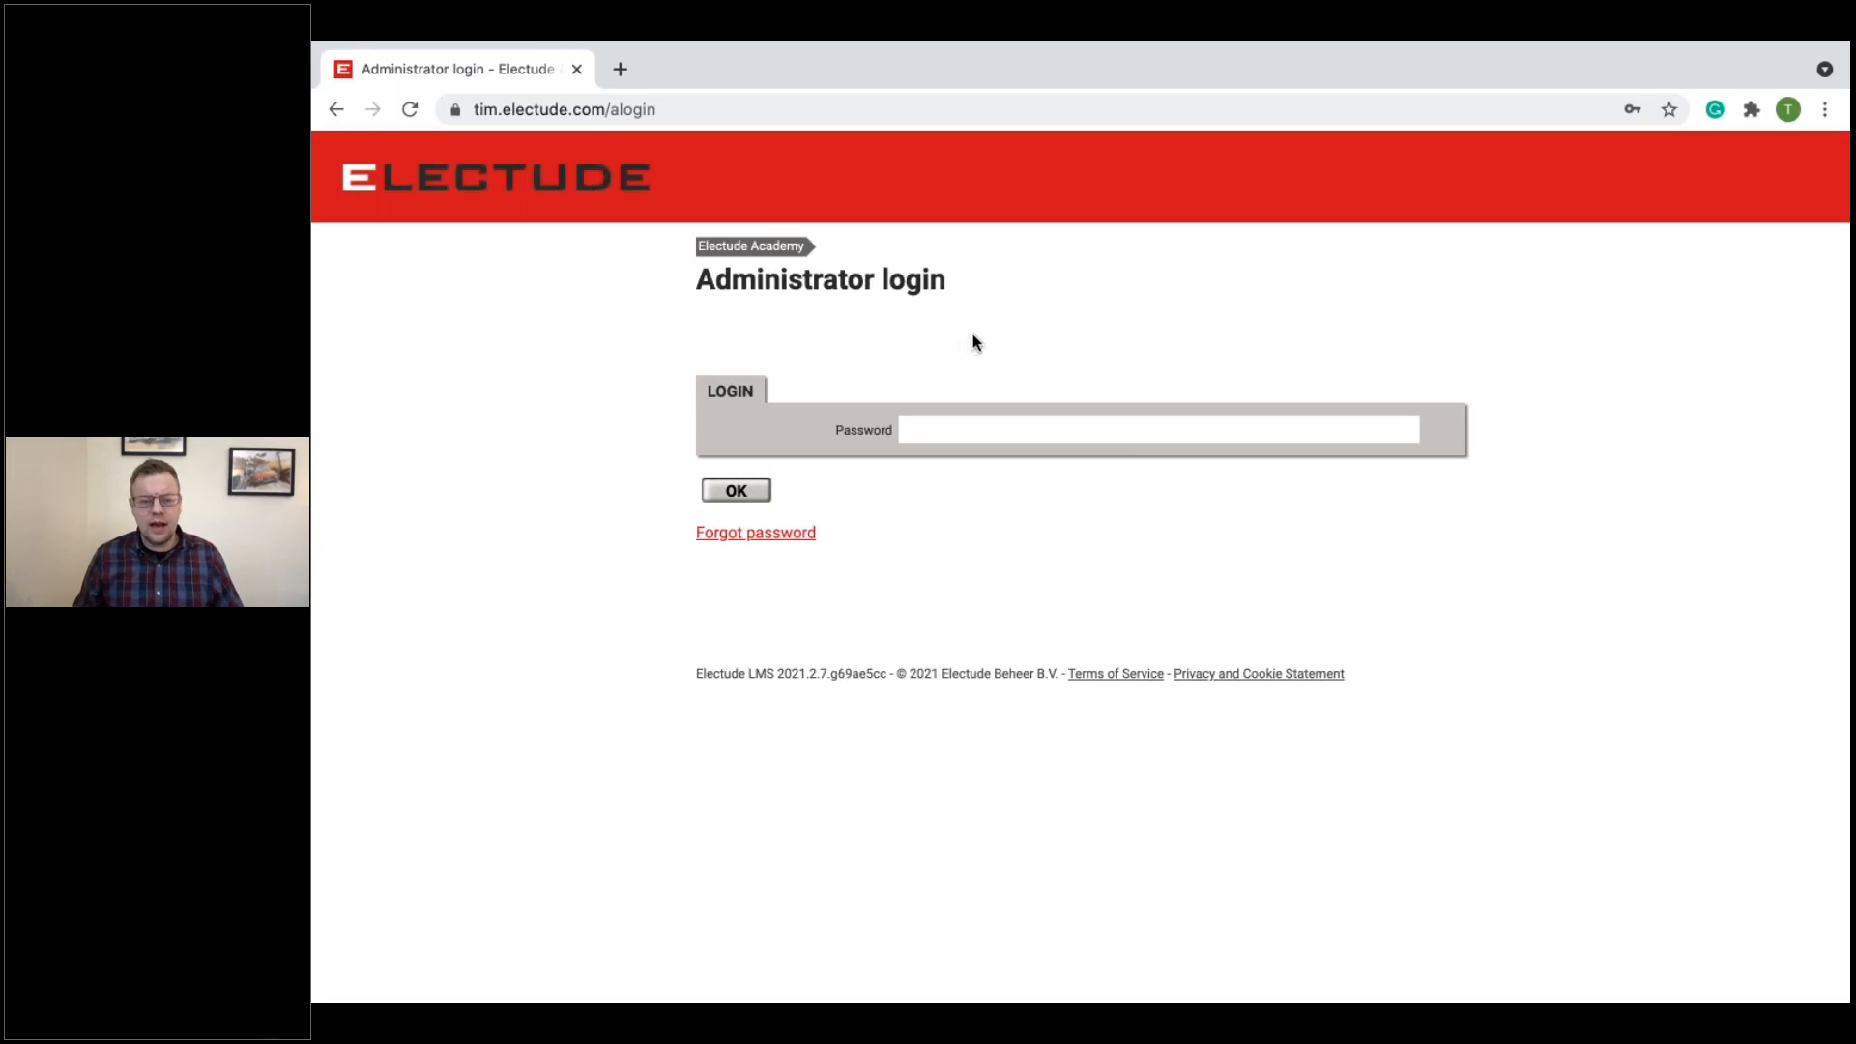
{"action": "left_click_drag", "start_coordinate": [727, 109], "coordinate": [376, 107]}
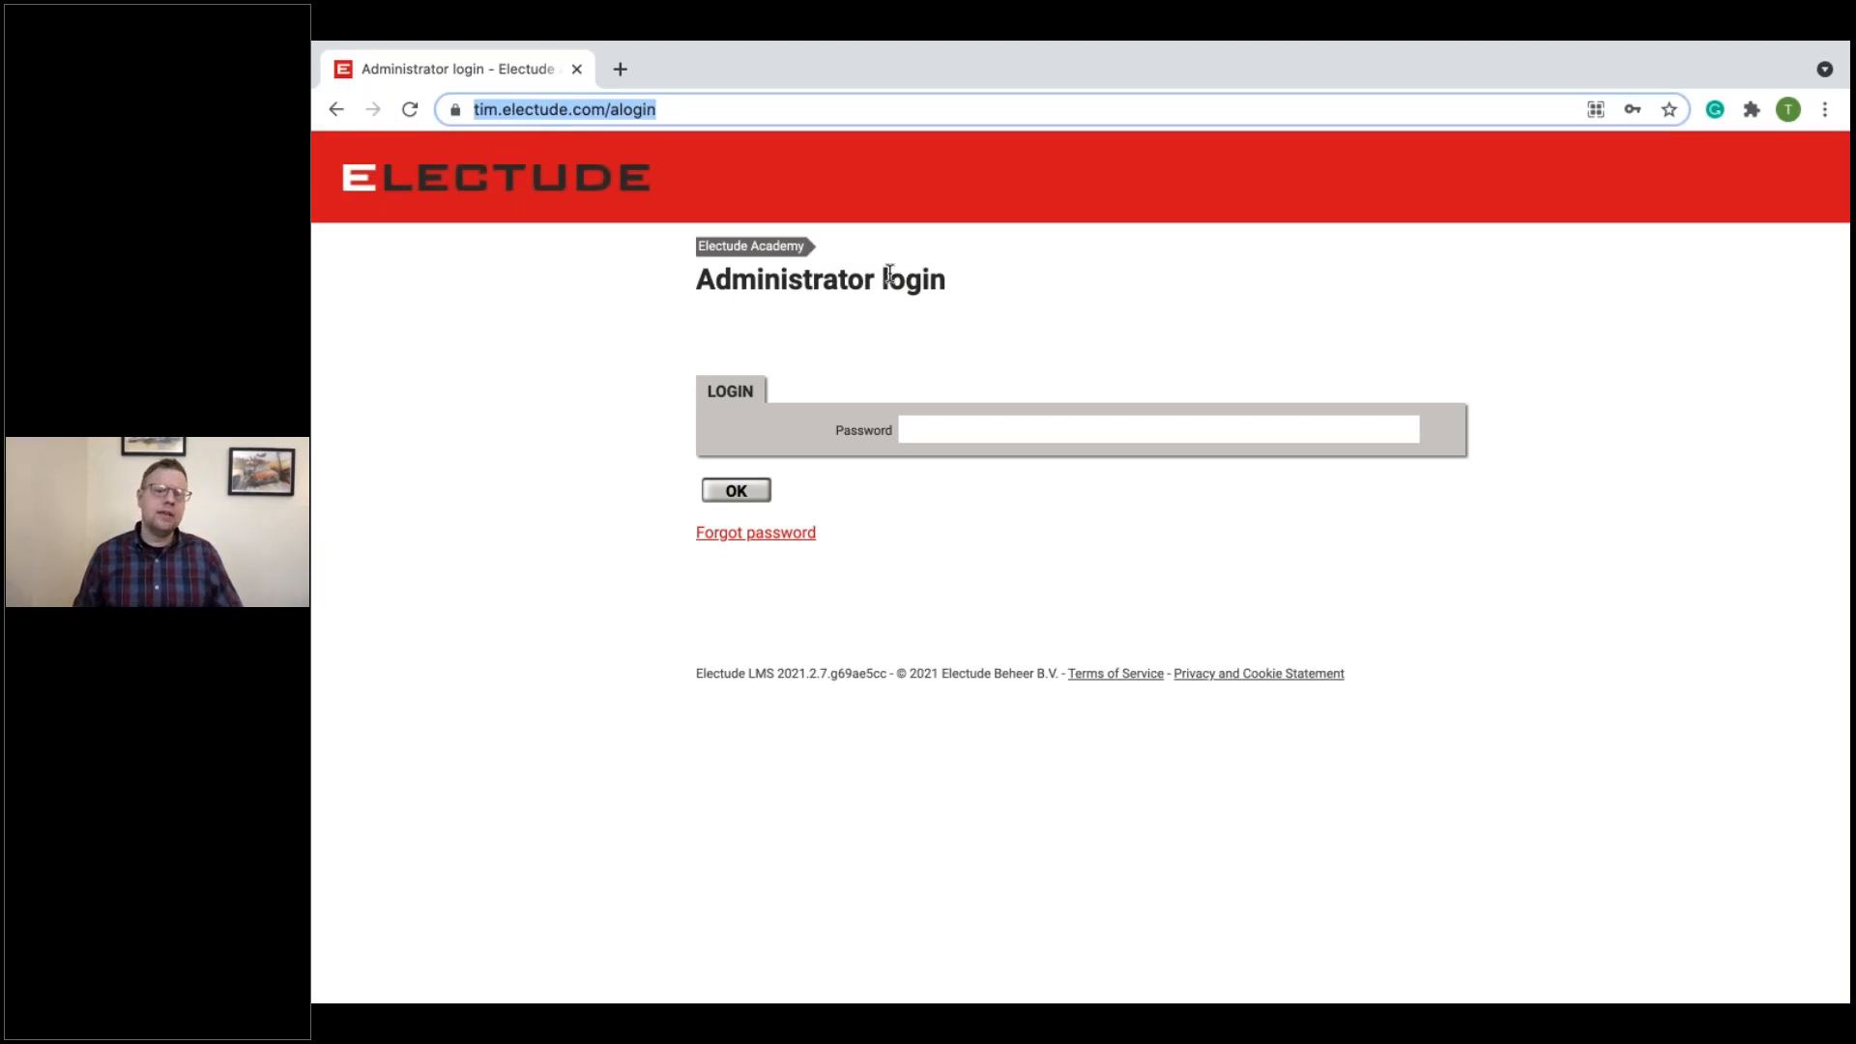
{"action": "left_click", "coordinate": [957, 431]}
{"action": "left_click", "coordinate": [959, 475]}
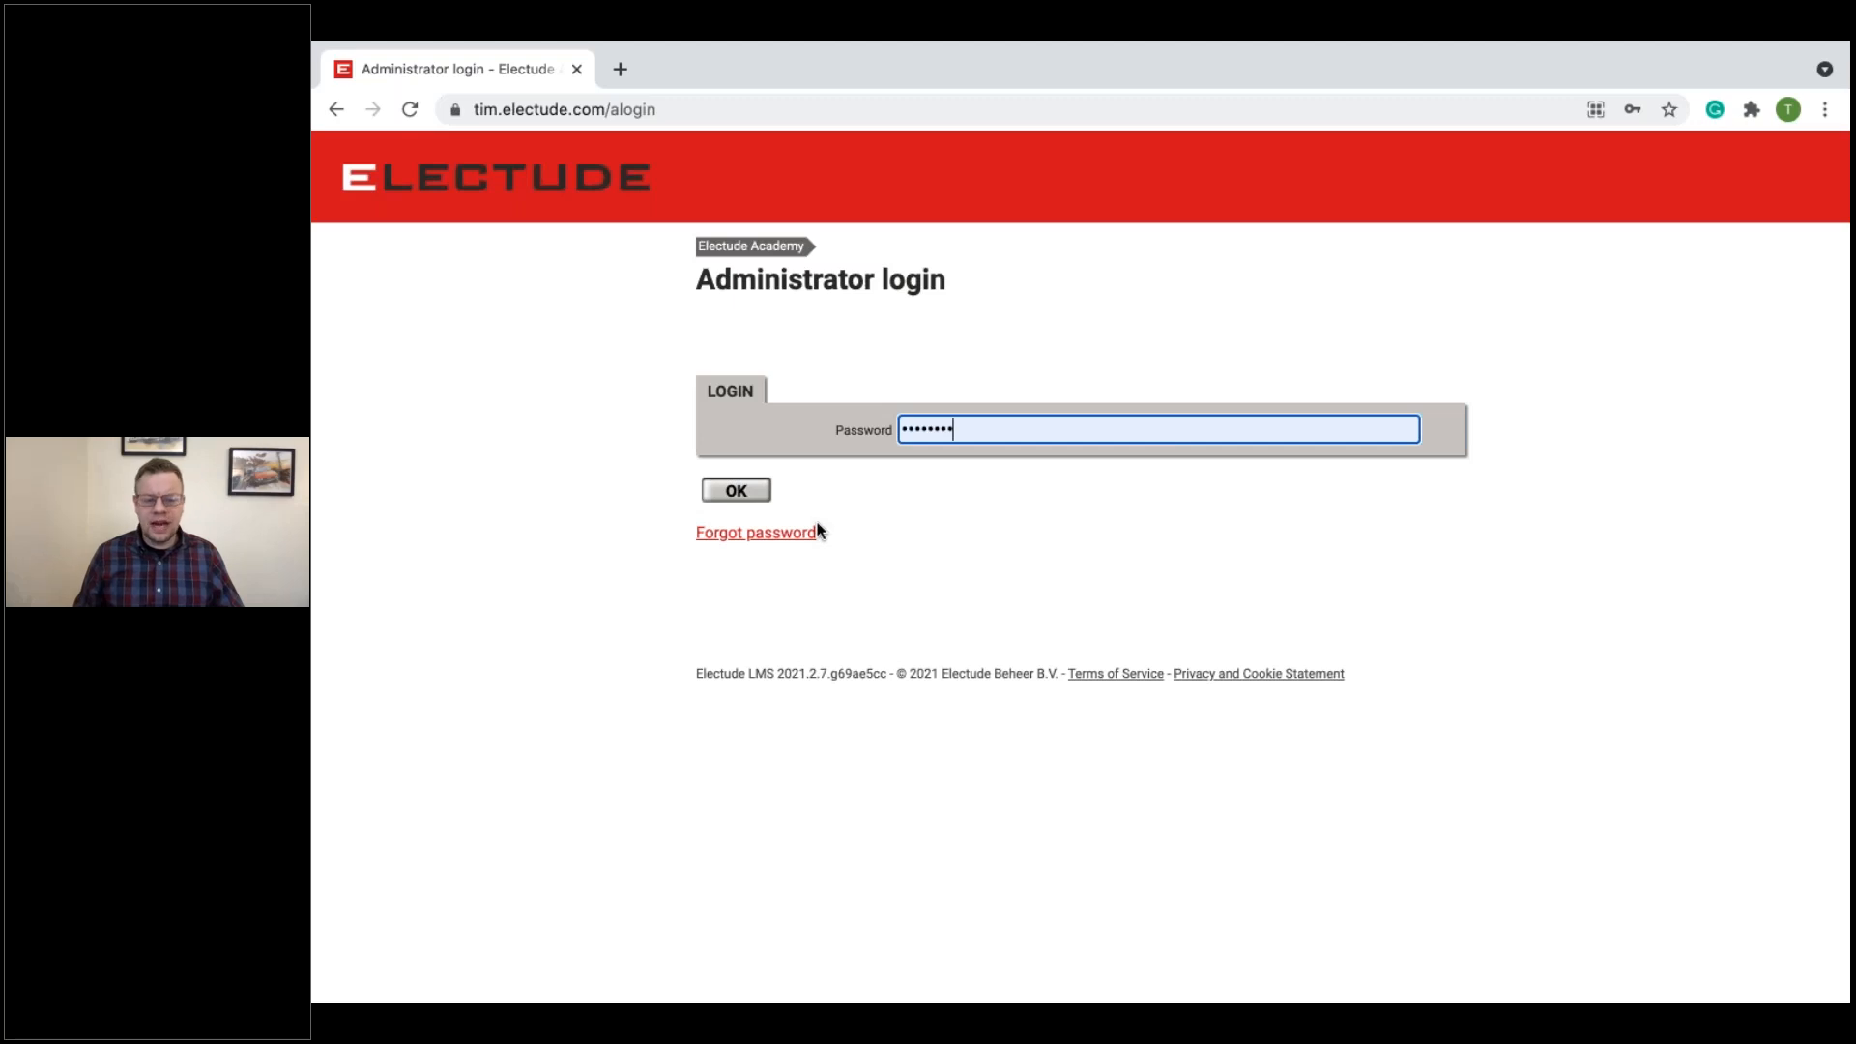
{"action": "left_click", "coordinate": [735, 491]}
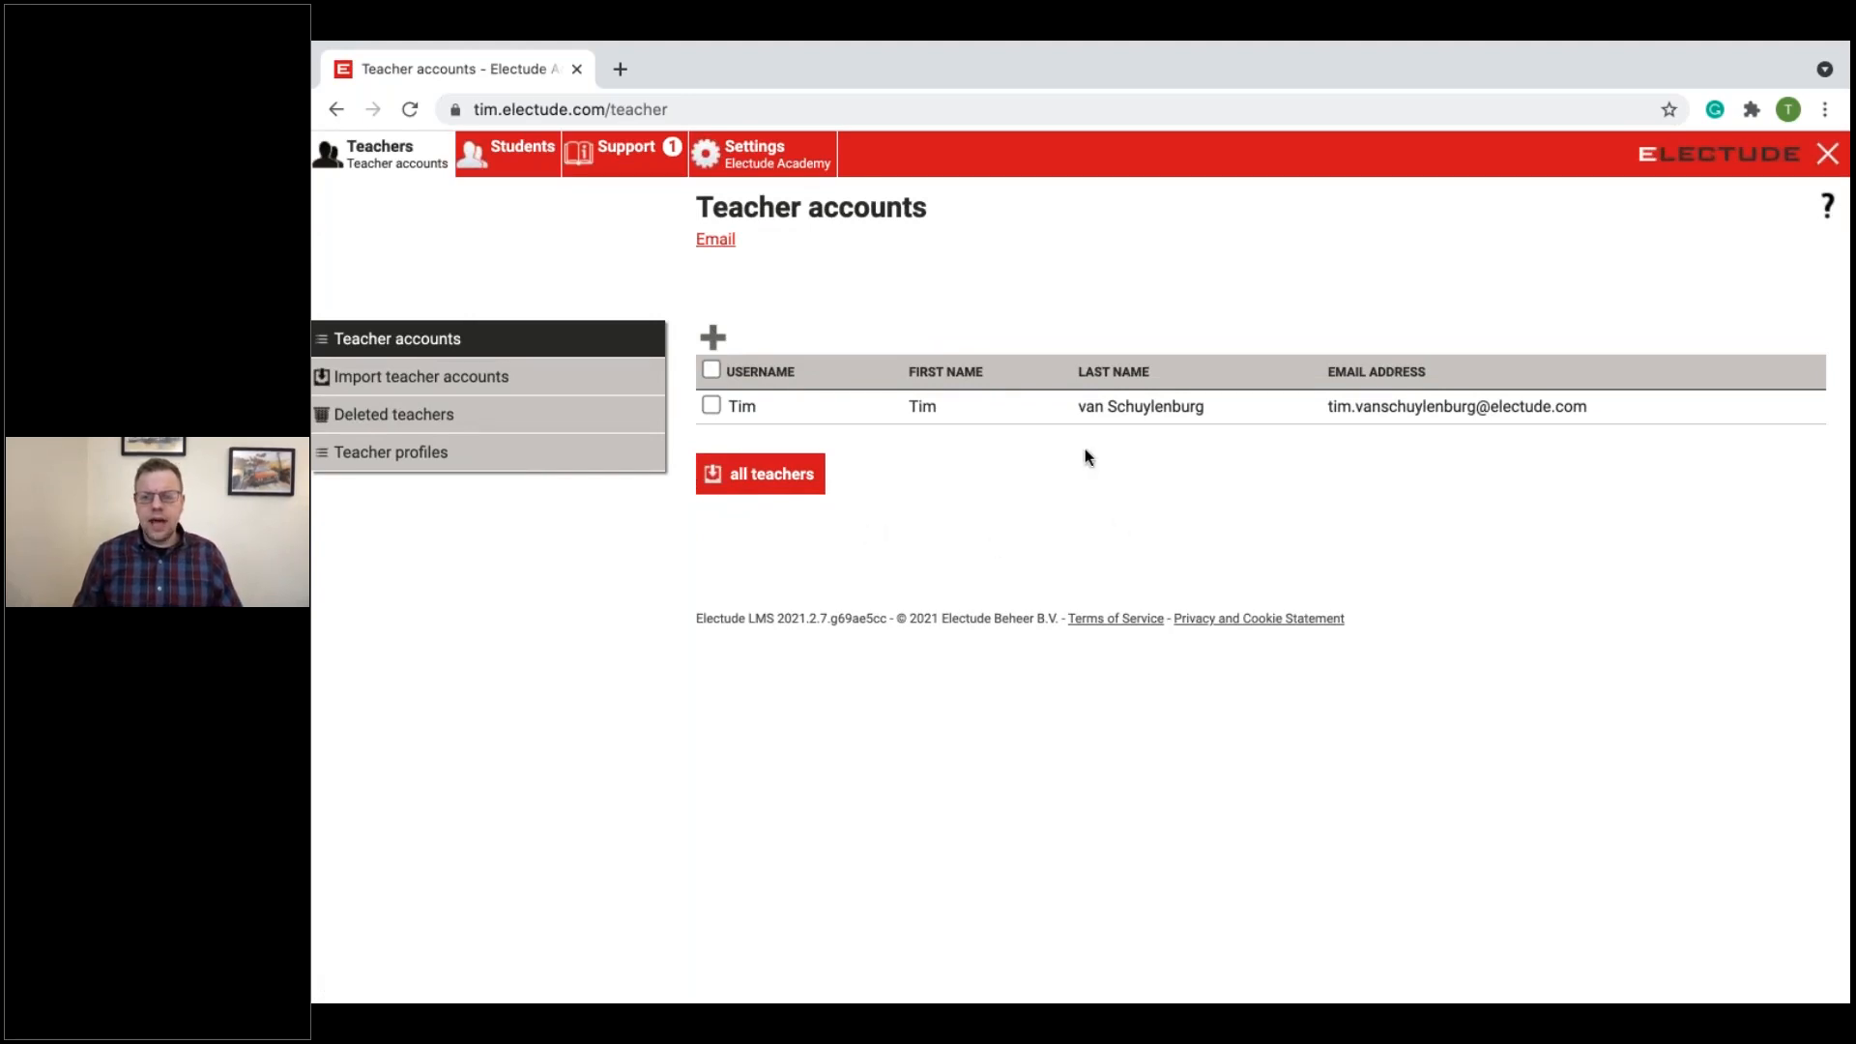
Step: View the student accounts and the support news, and open the list of support tickets
{"action": "mouse_move", "coordinate": [1424, 129]}
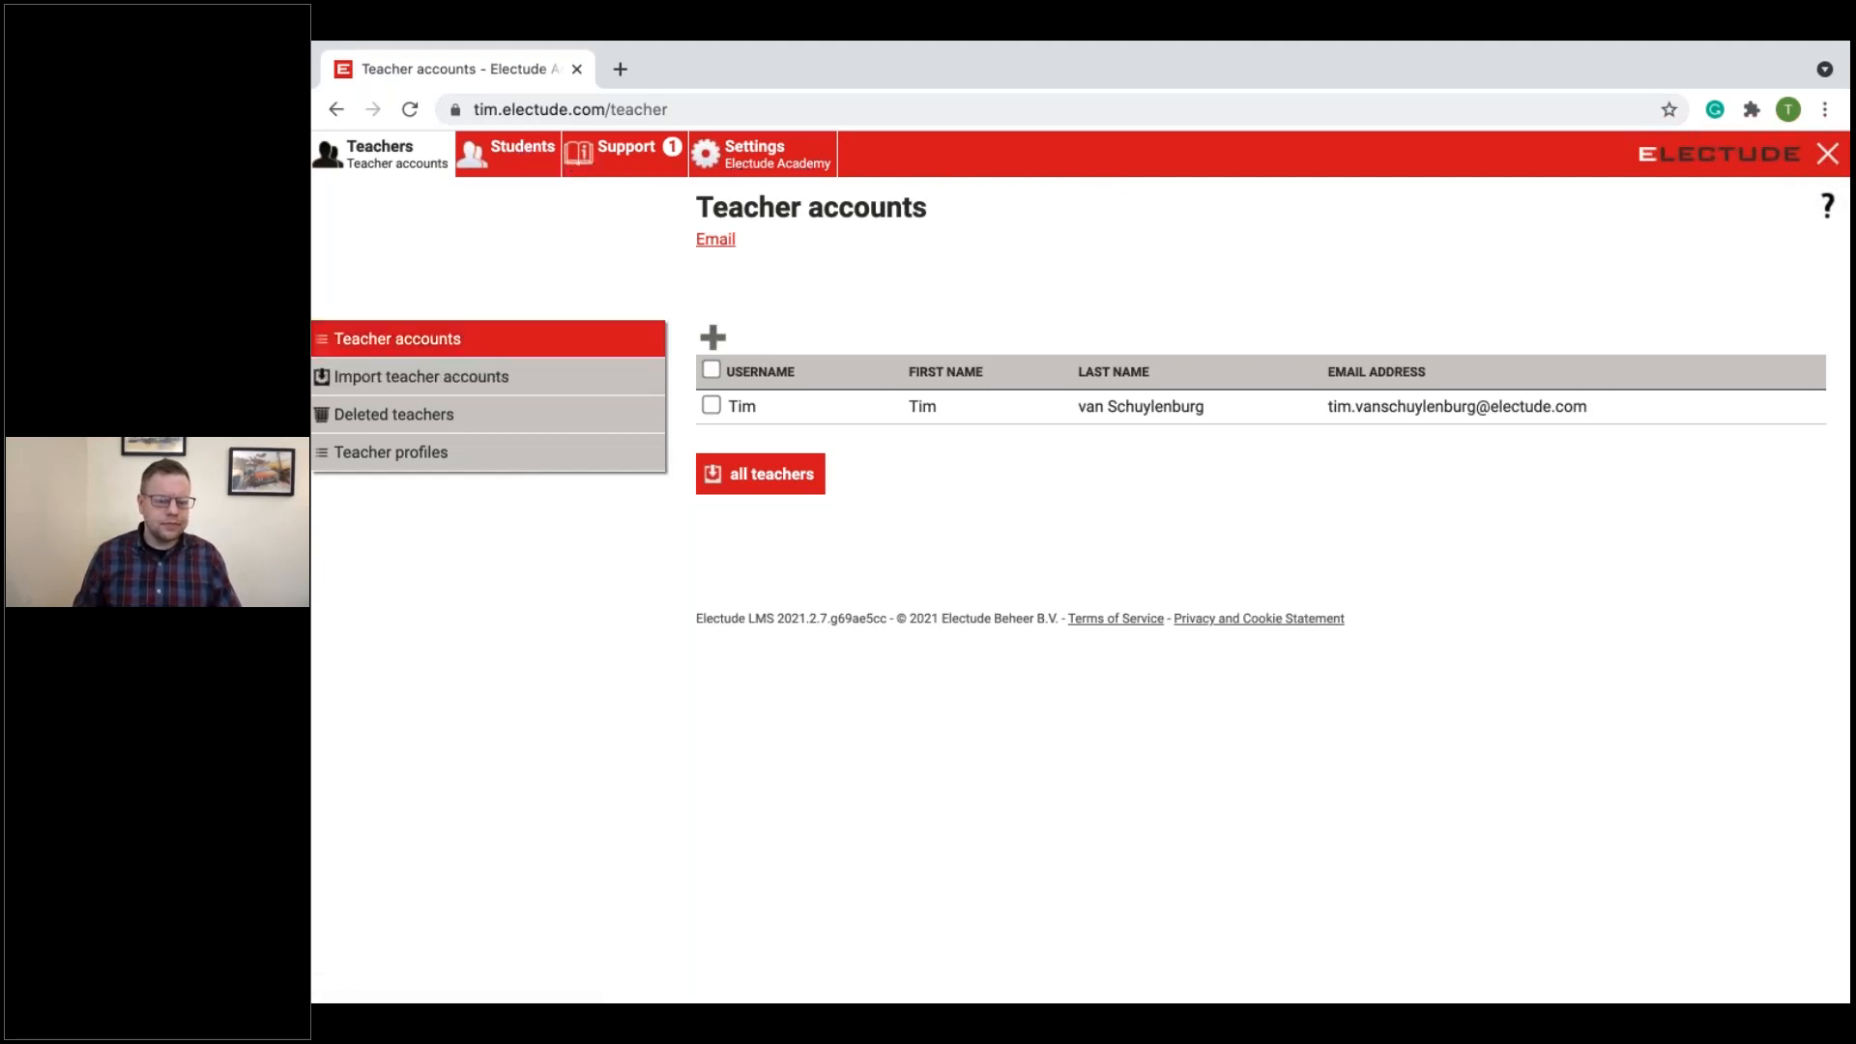
{"action": "left_click", "coordinate": [531, 161]}
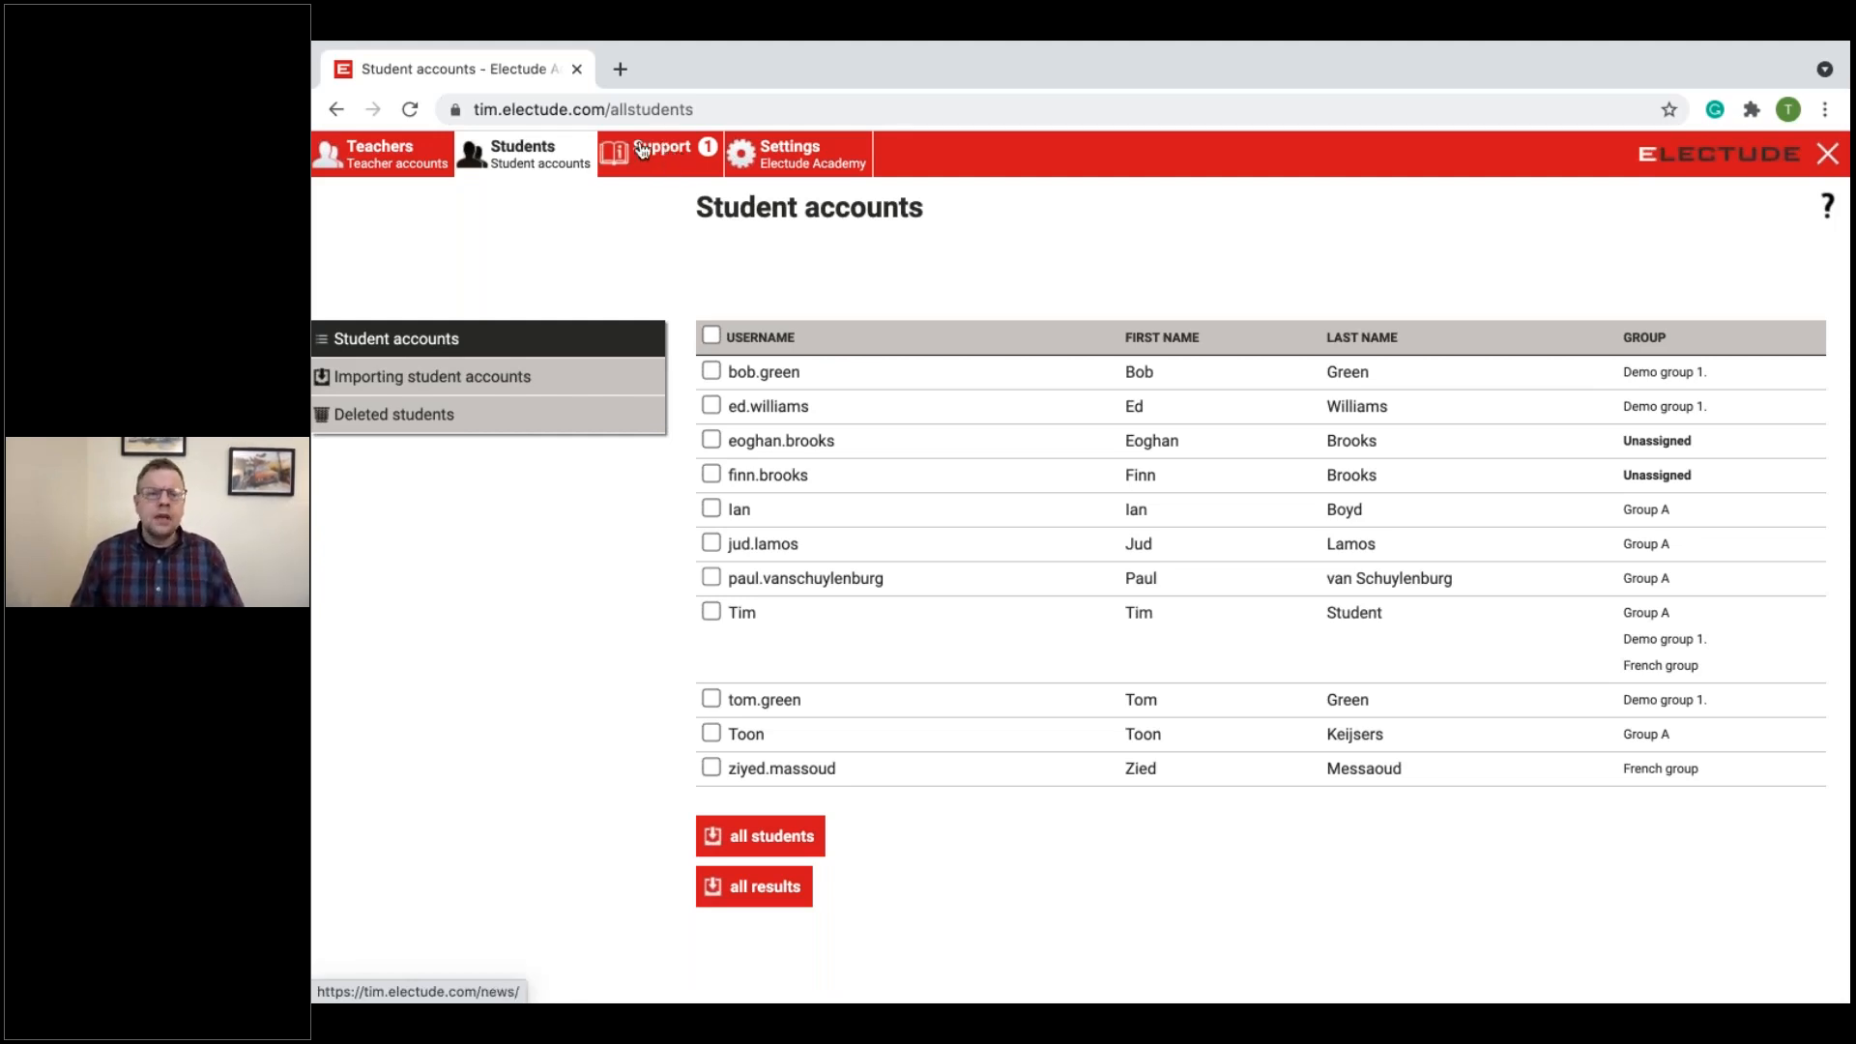
{"action": "left_click", "coordinate": [680, 170]}
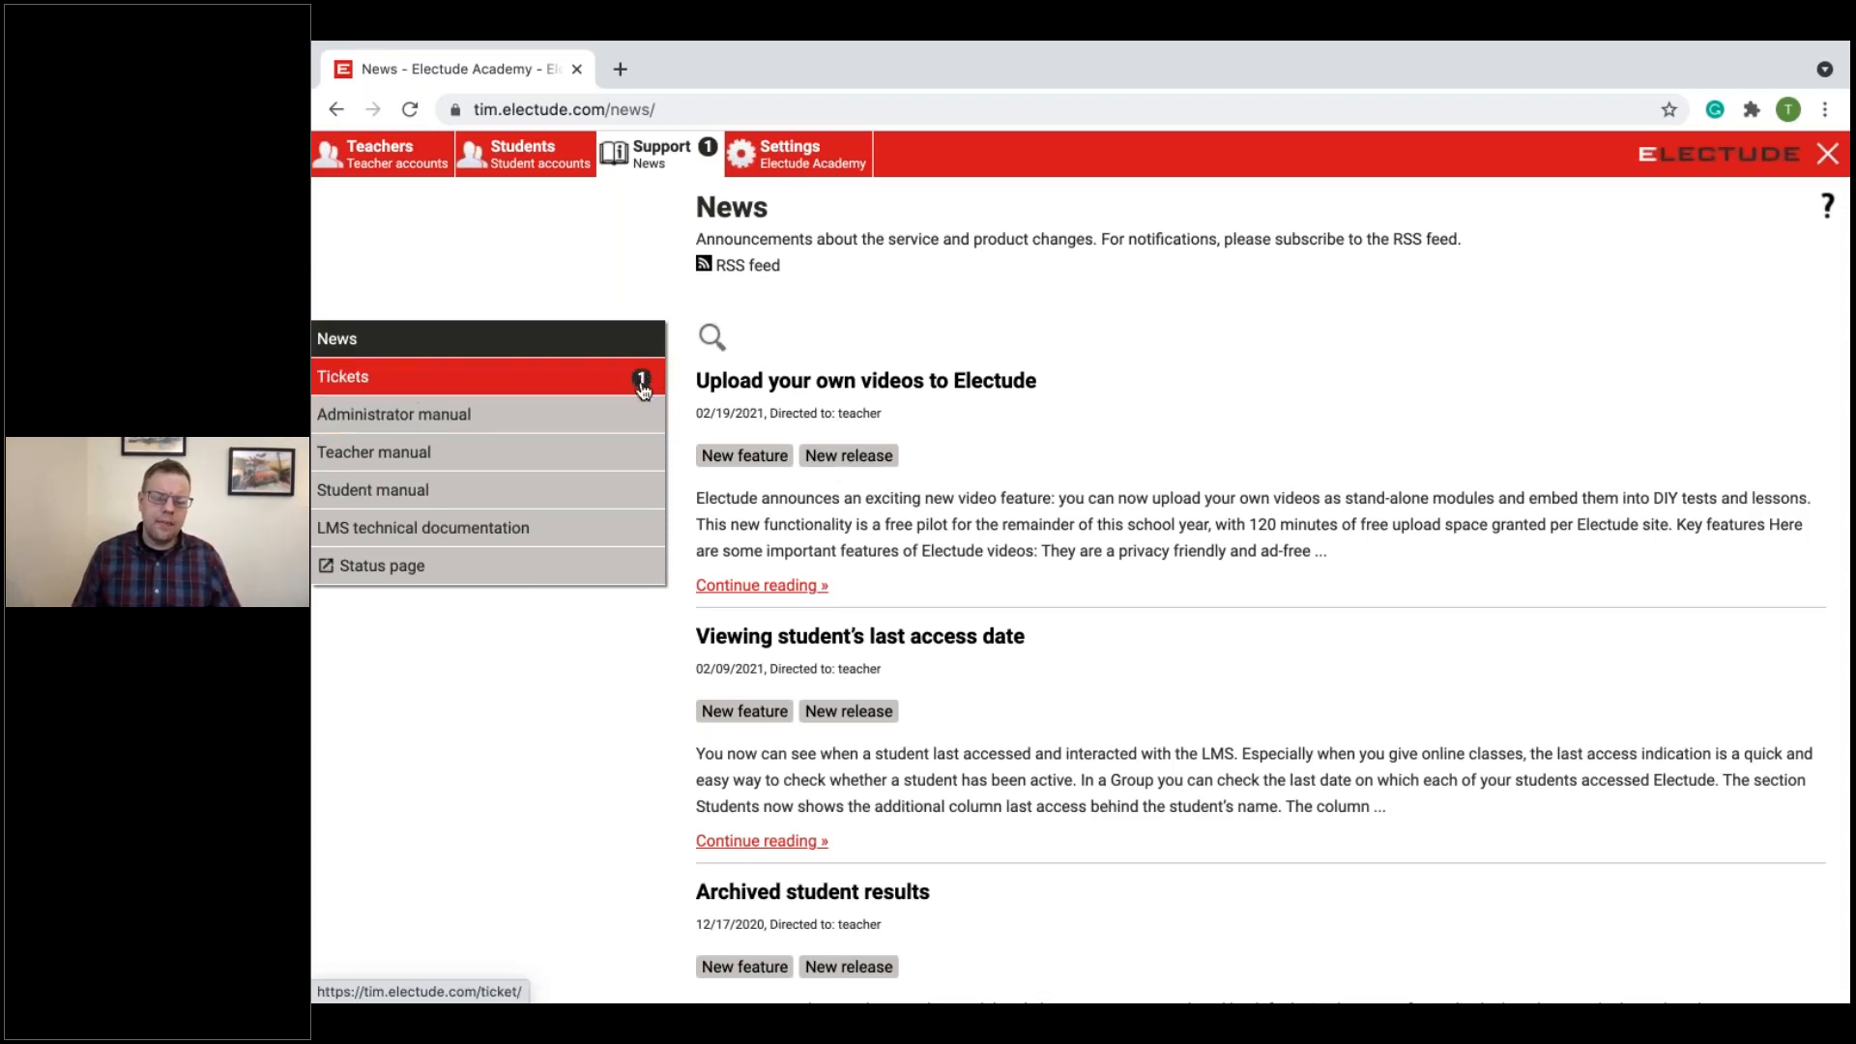
{"action": "left_click", "coordinate": [551, 390]}
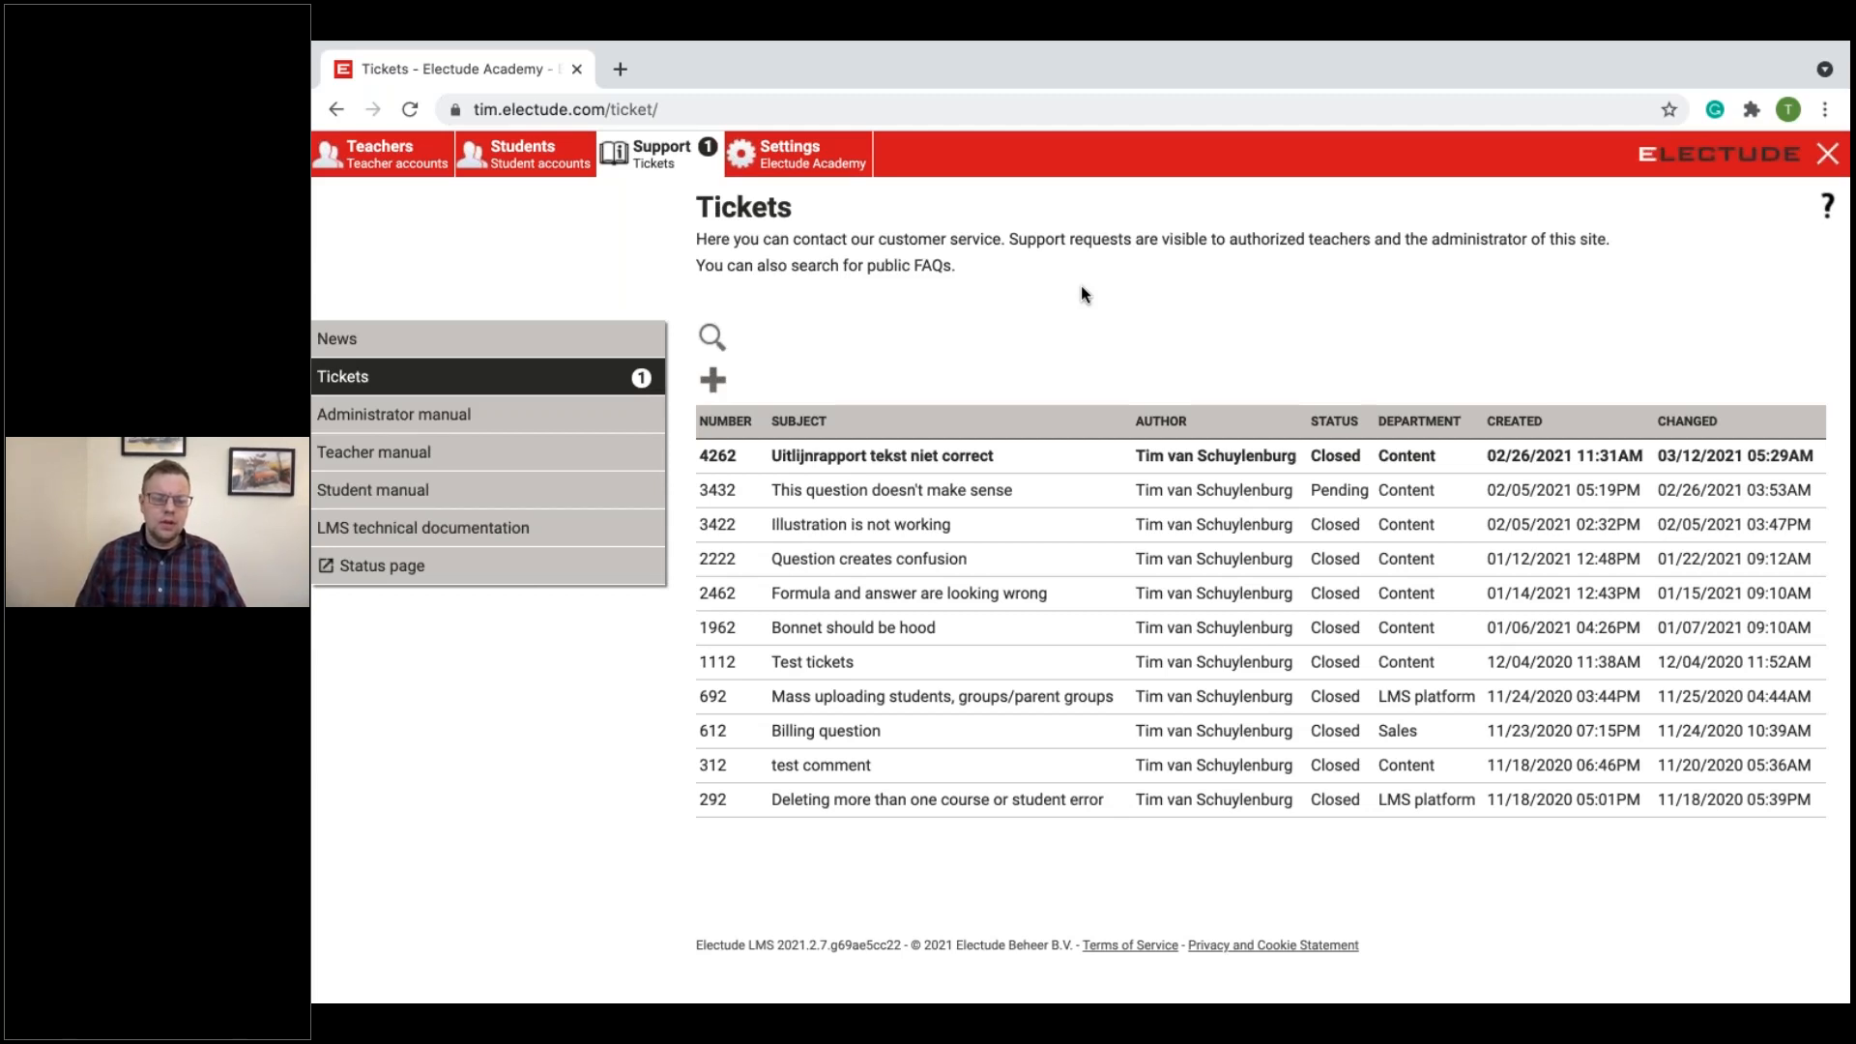
Step: Open a new ticket form and review the requested issue details and the available departments without choosing one
{"action": "left_click", "coordinate": [721, 383]}
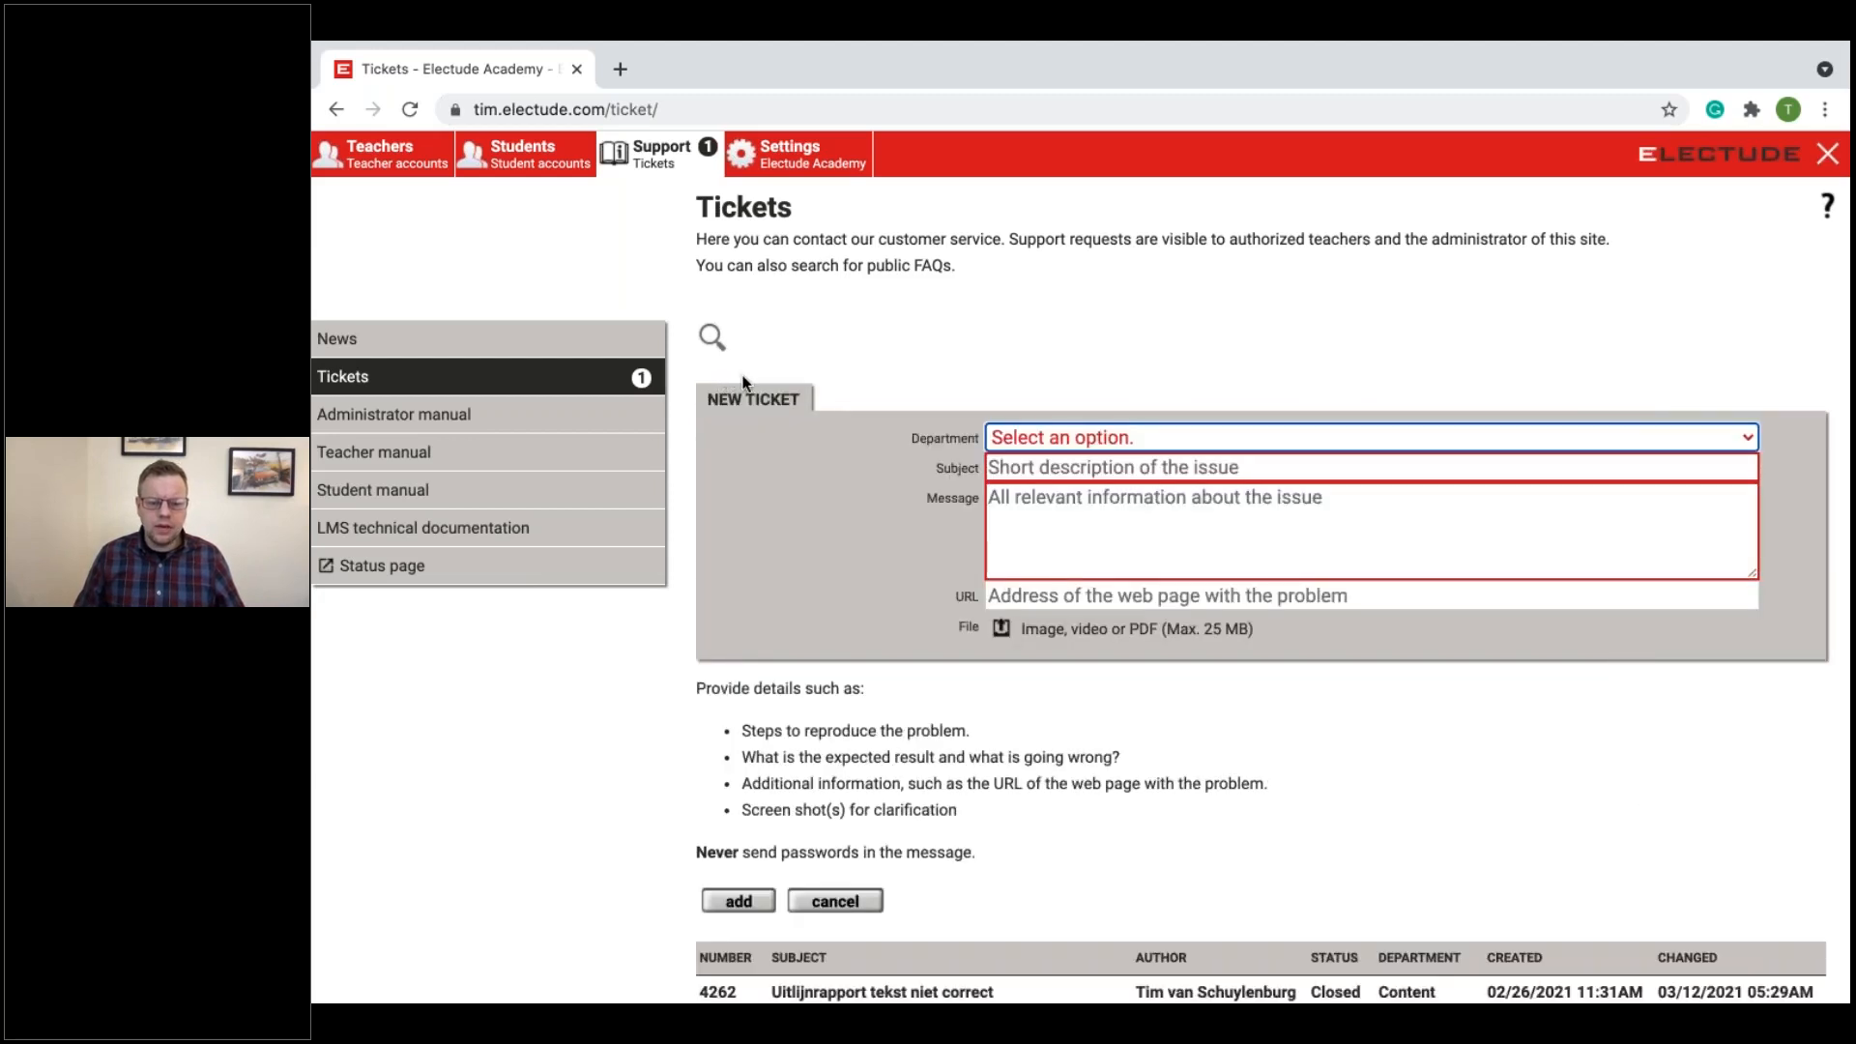
{"action": "scroll", "coordinate": [759, 388], "scroll_direction": "down", "scroll_amount": 2}
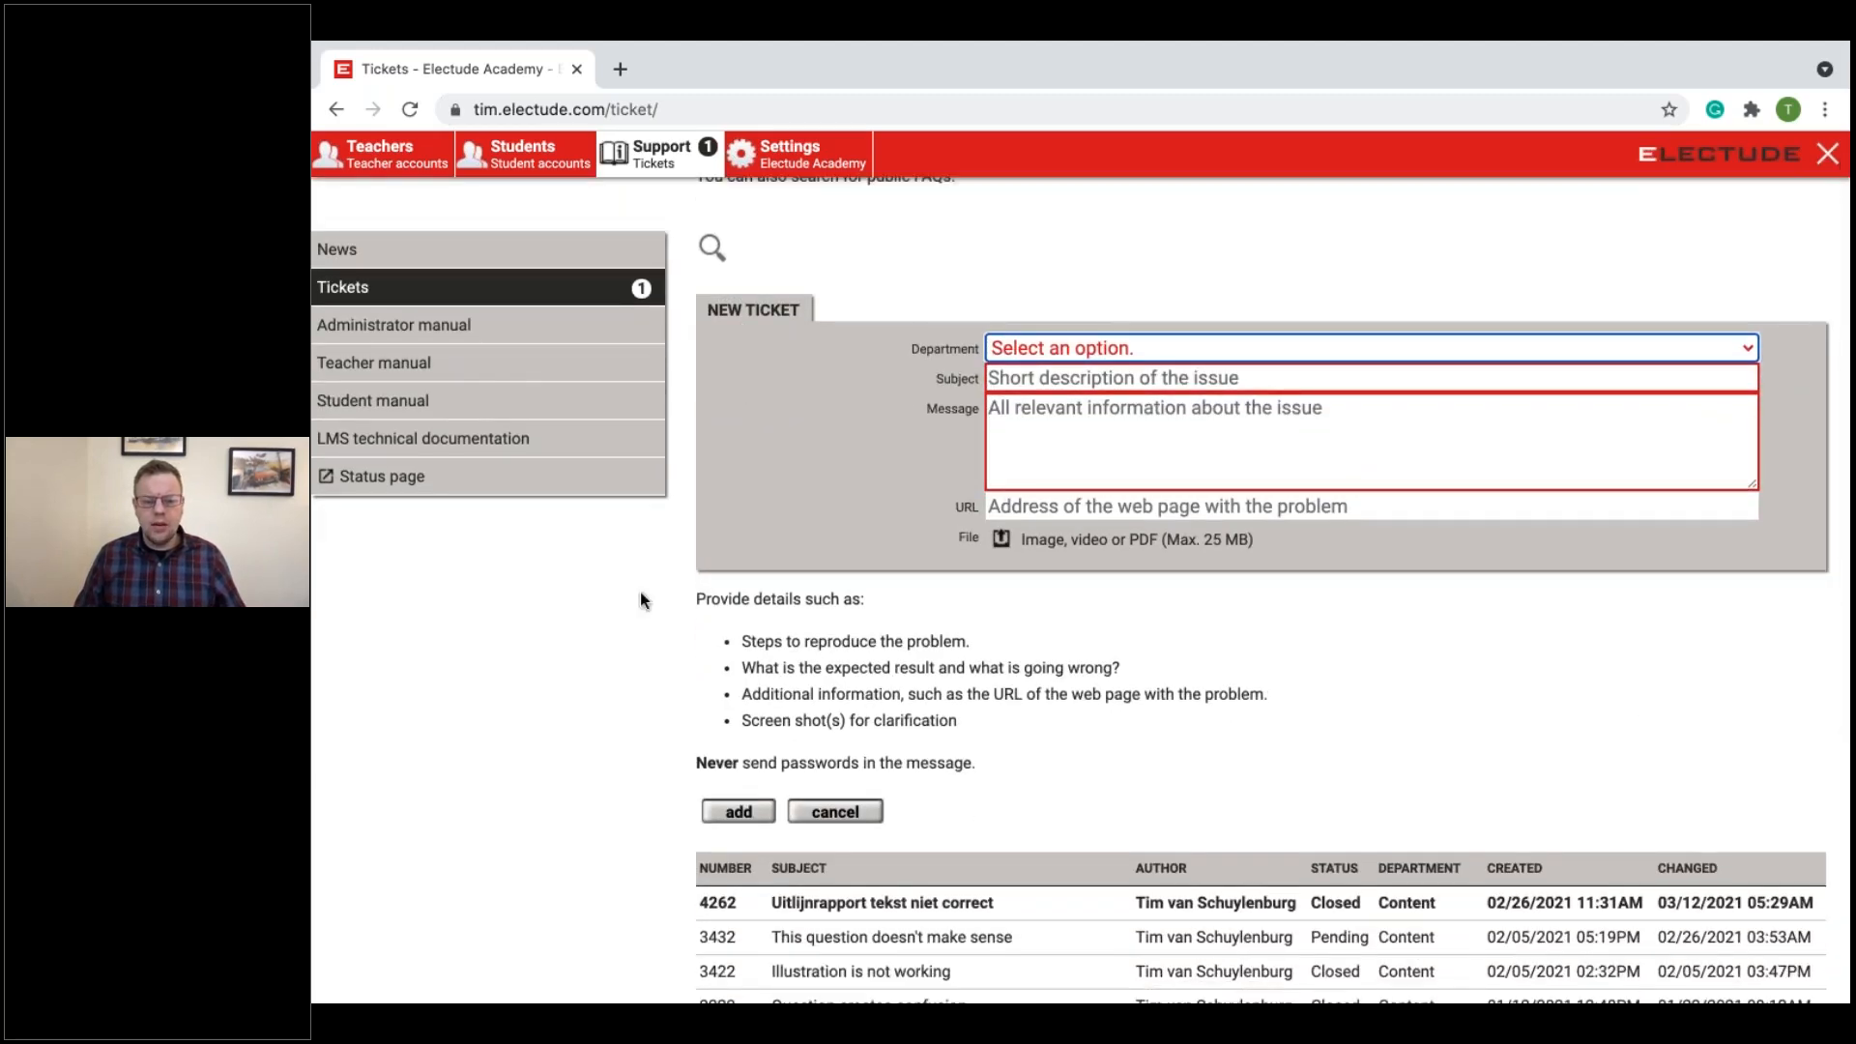
{"action": "left_click_drag", "start_coordinate": [698, 598], "coordinate": [1112, 696]}
{"action": "left_click", "coordinate": [997, 721]}
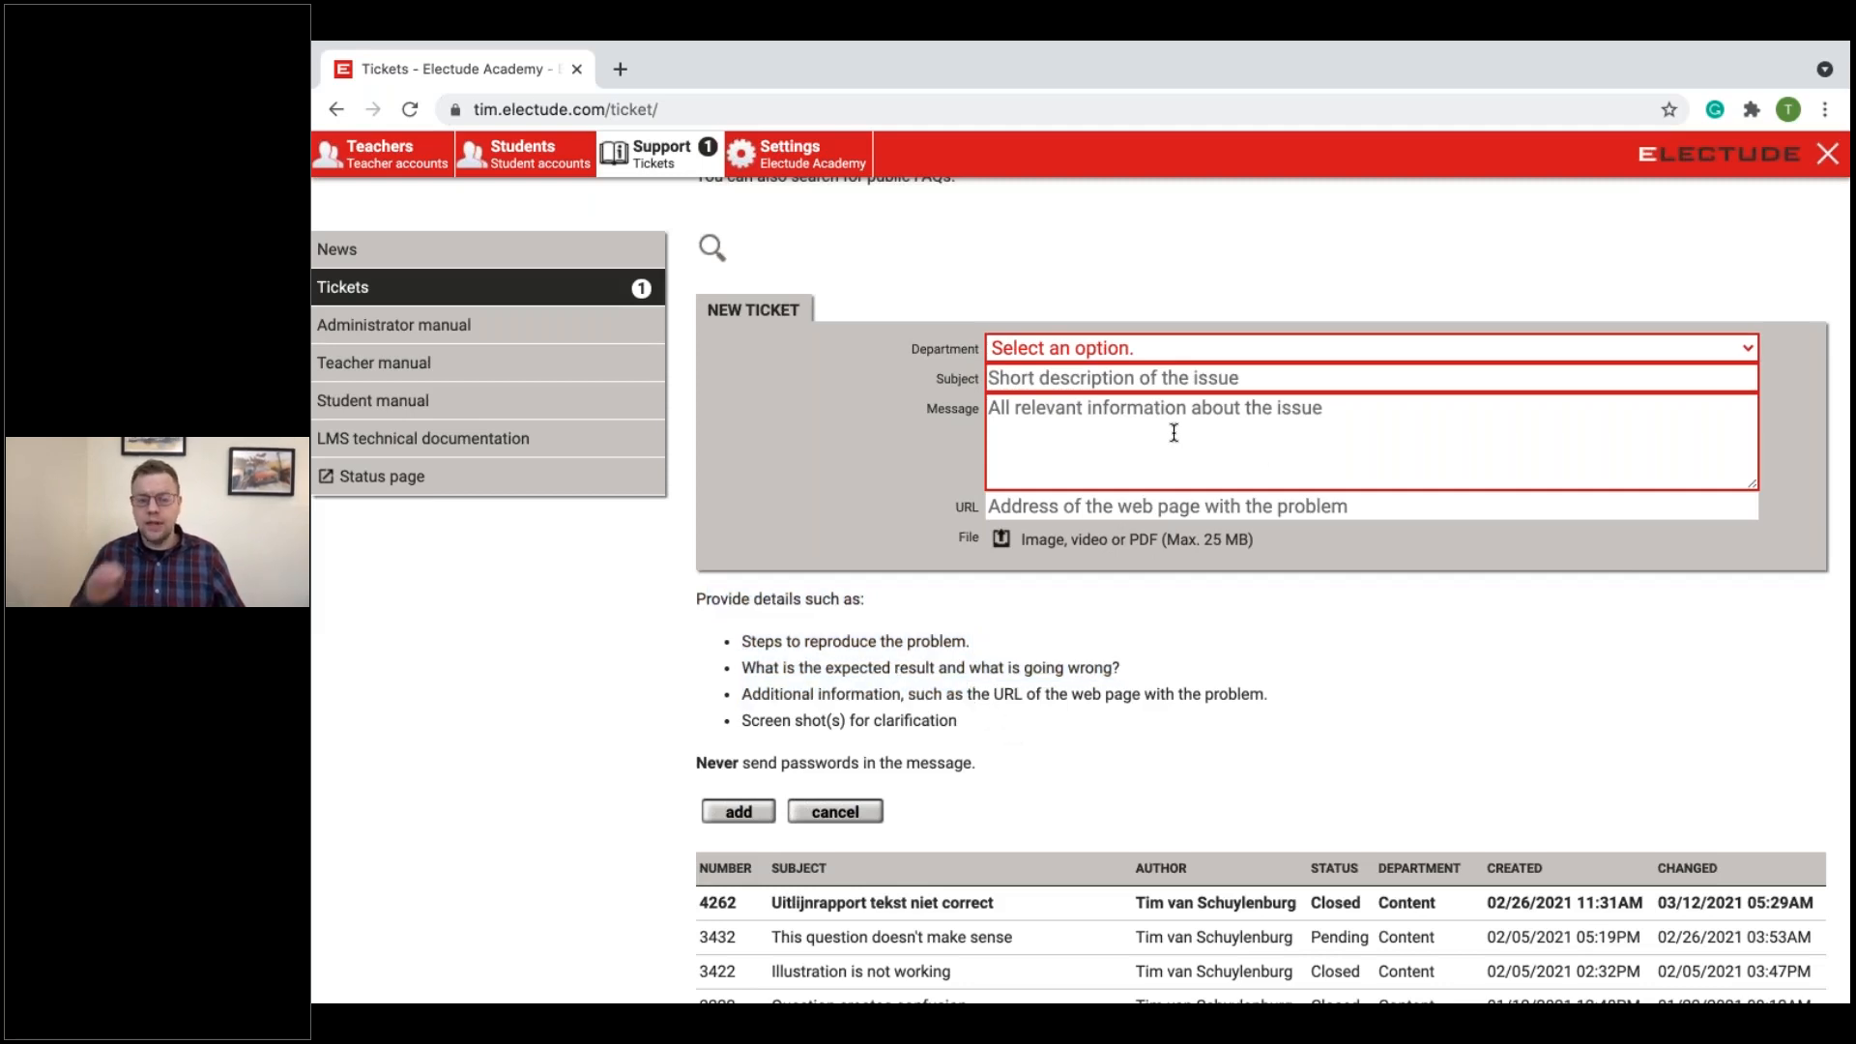
{"action": "left_click", "coordinate": [1111, 344]}
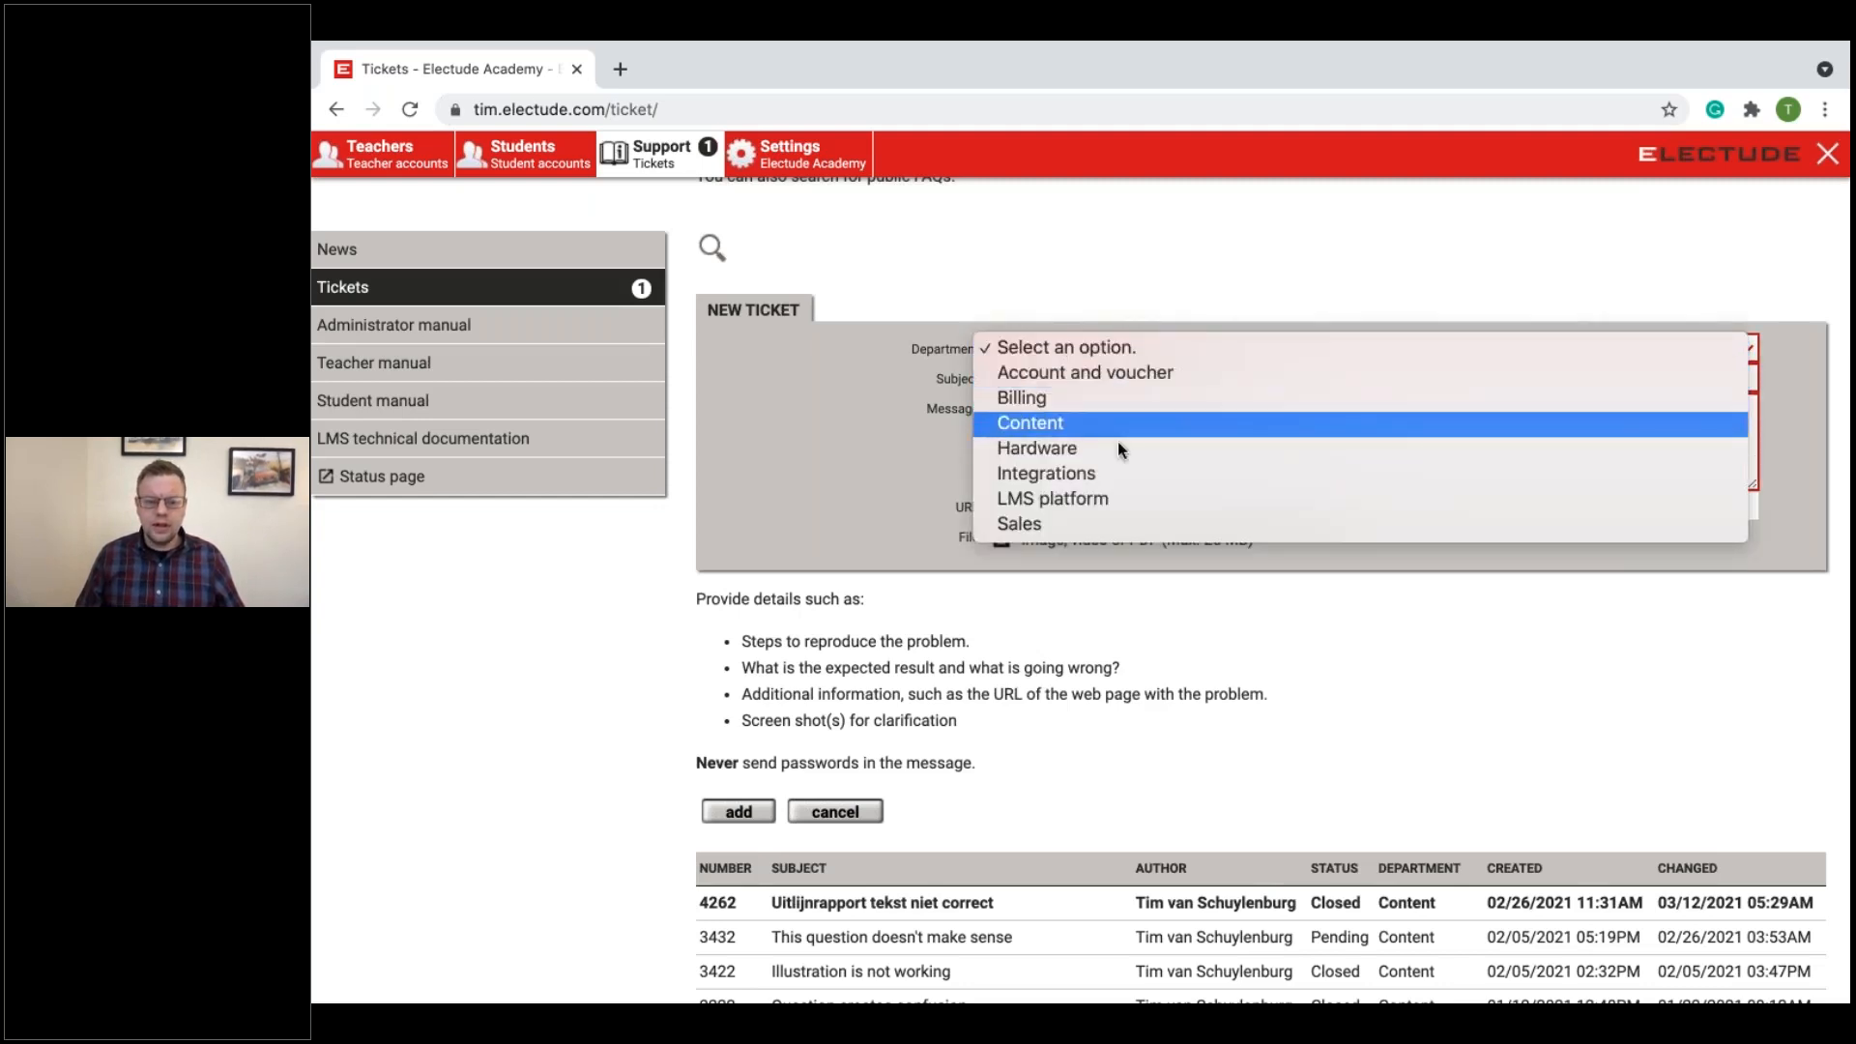
{"action": "left_click", "coordinate": [1261, 562]}
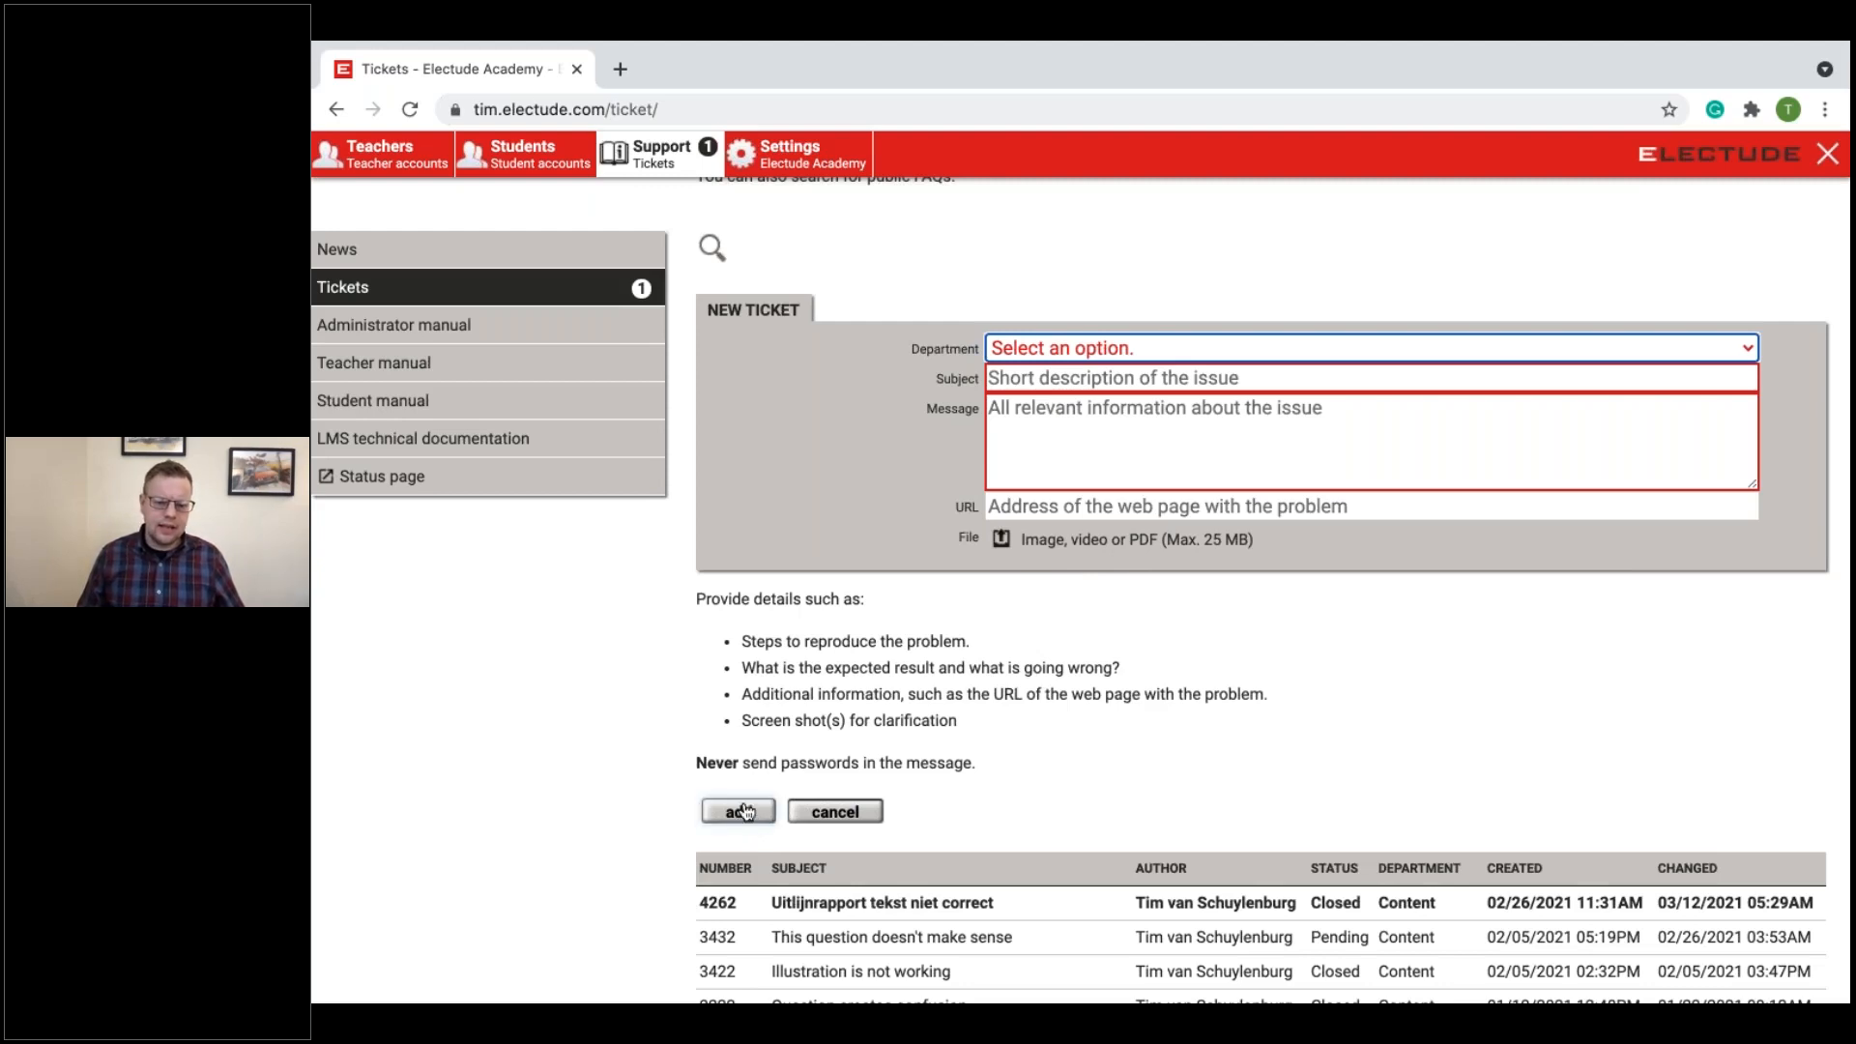
Step: Examine the blank ticket form together with the existing tickets and their status, department and dates
{"action": "scroll", "coordinate": [749, 807], "scroll_direction": "down", "scroll_amount": 3}
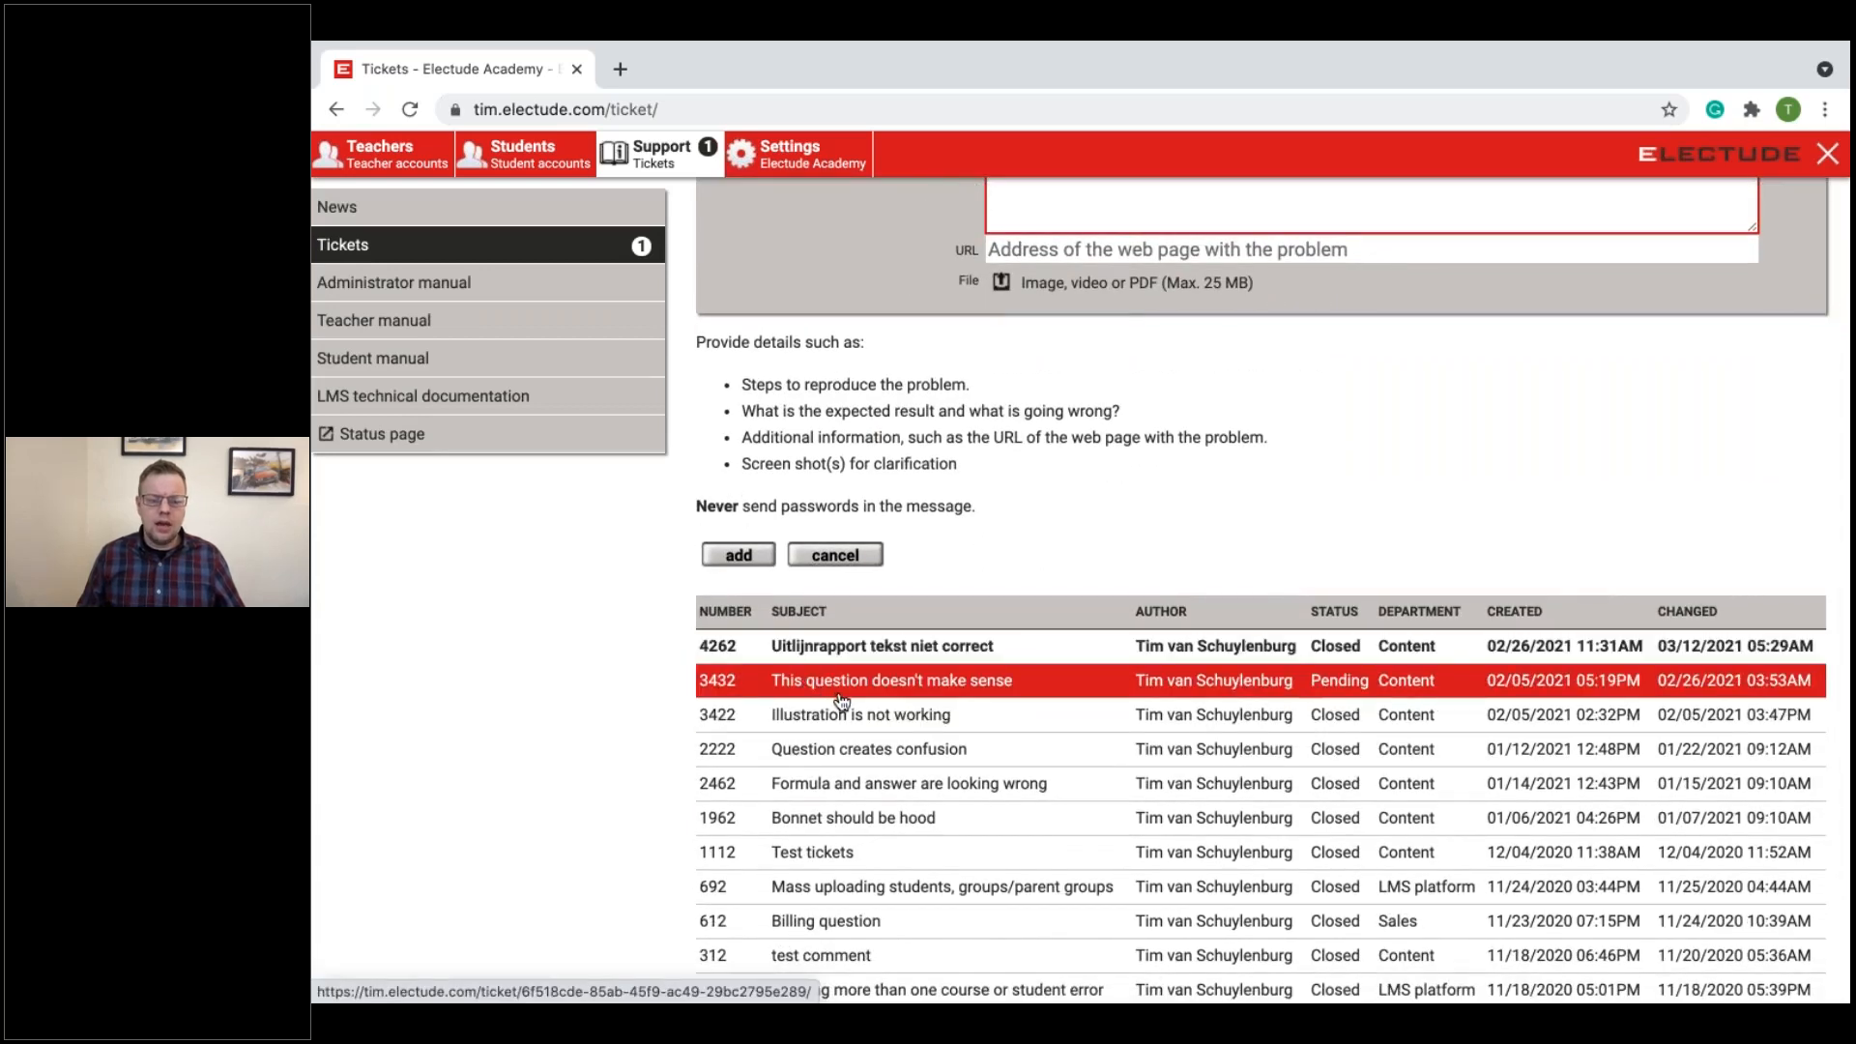
{"action": "scroll", "coordinate": [832, 677], "scroll_direction": "up", "scroll_amount": 3}
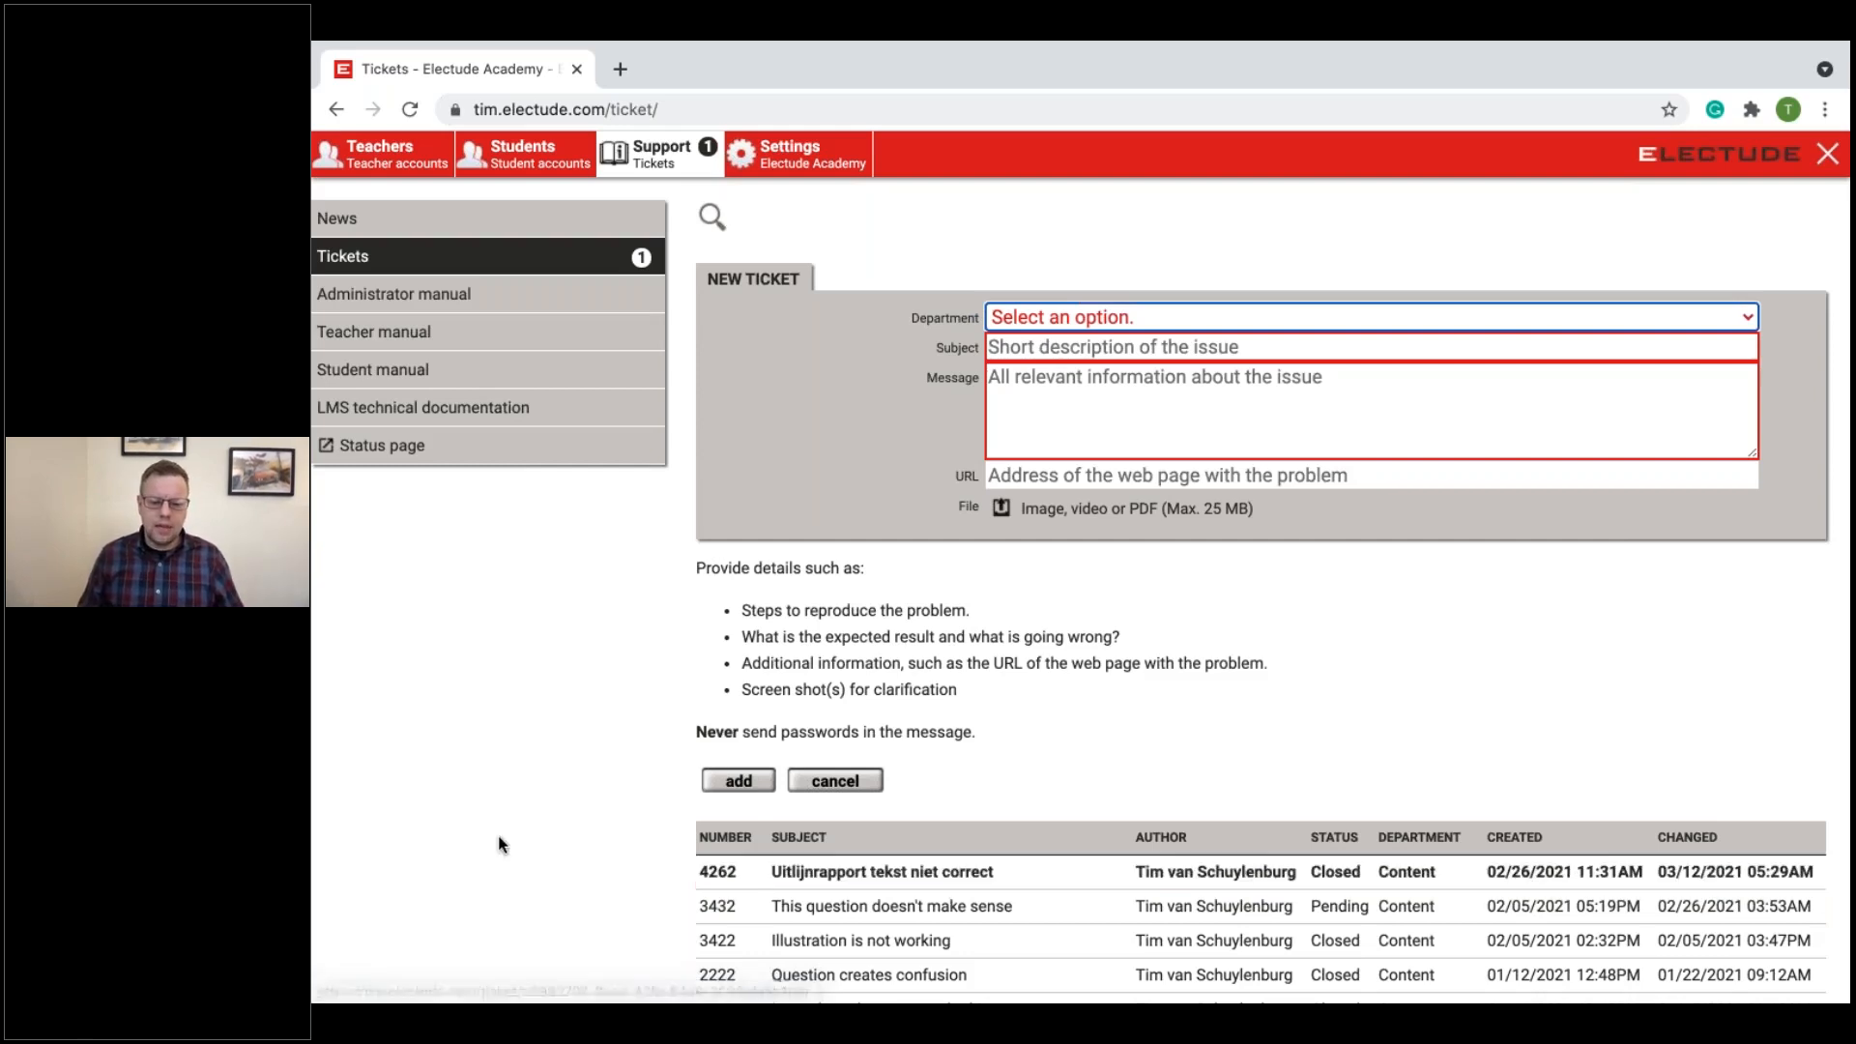
{"action": "scroll", "coordinate": [595, 767], "scroll_direction": "up", "scroll_amount": 3}
{"action": "scroll", "coordinate": [602, 782], "scroll_direction": "down", "scroll_amount": 5}
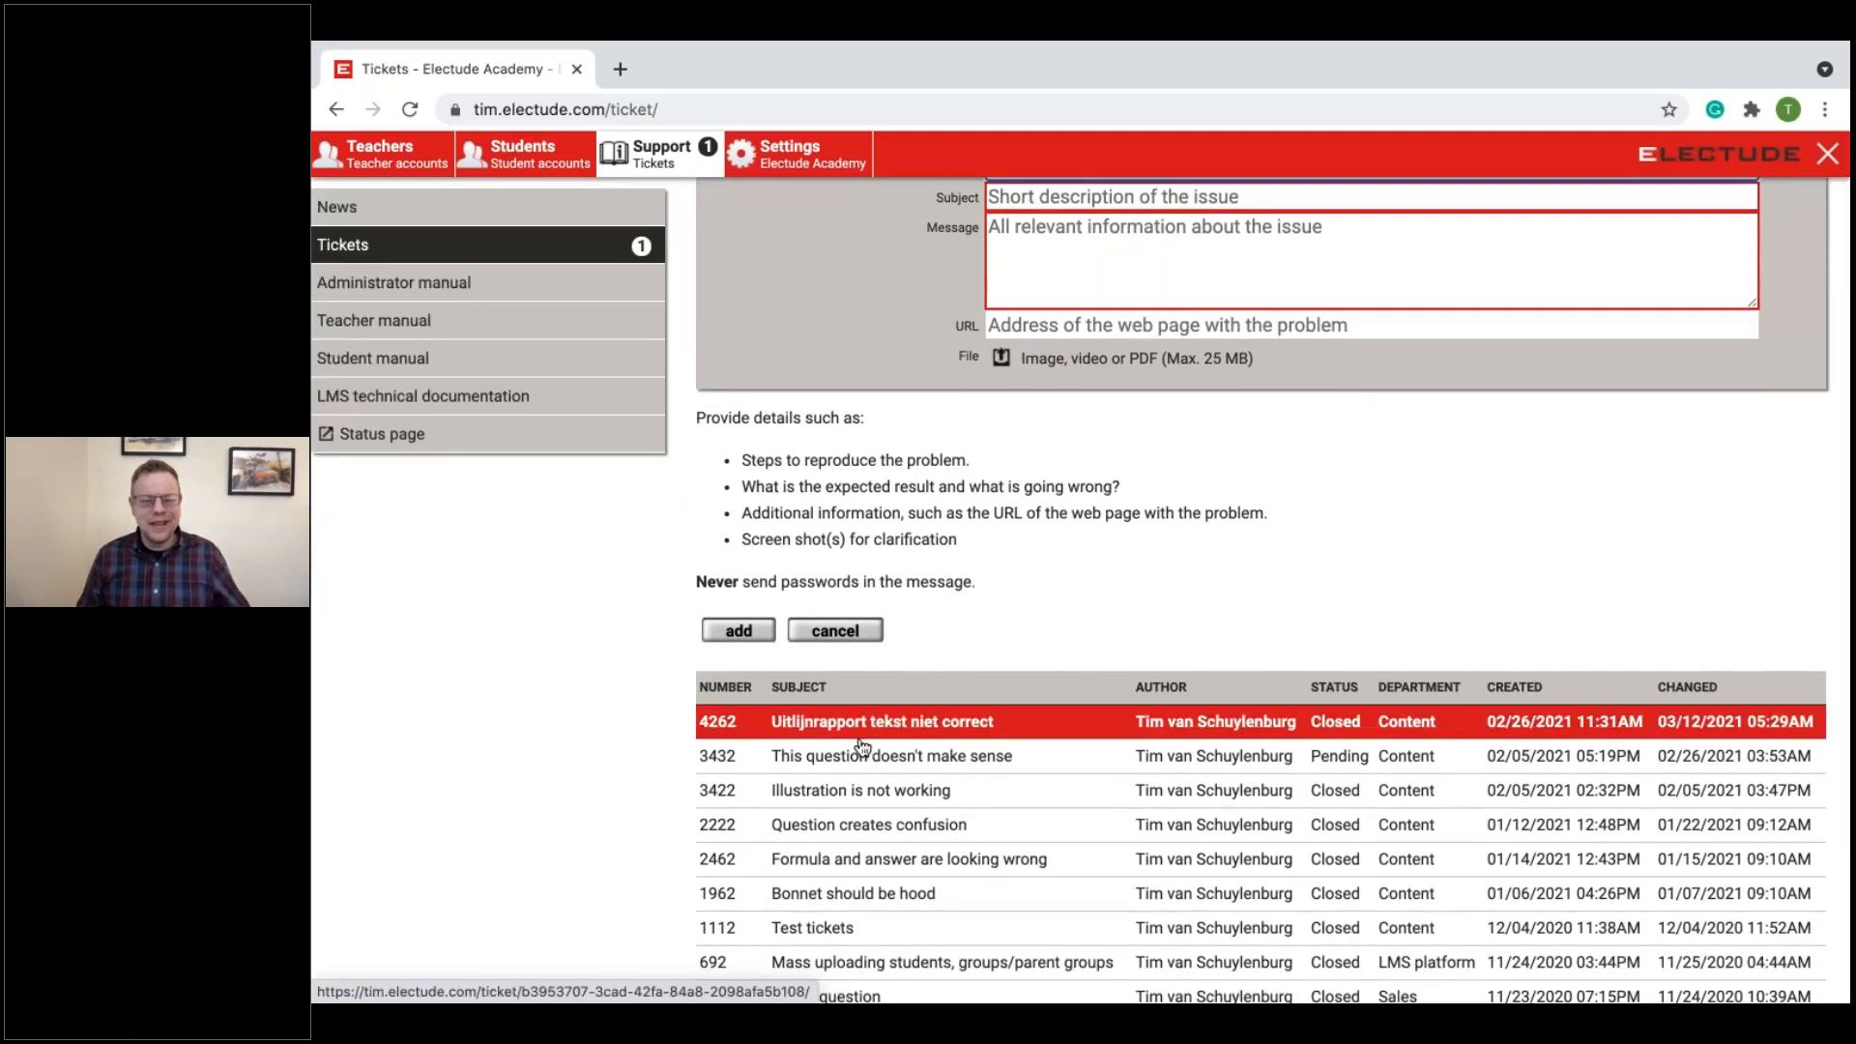
{"action": "scroll", "coordinate": [928, 812], "scroll_direction": "up", "scroll_amount": 3}
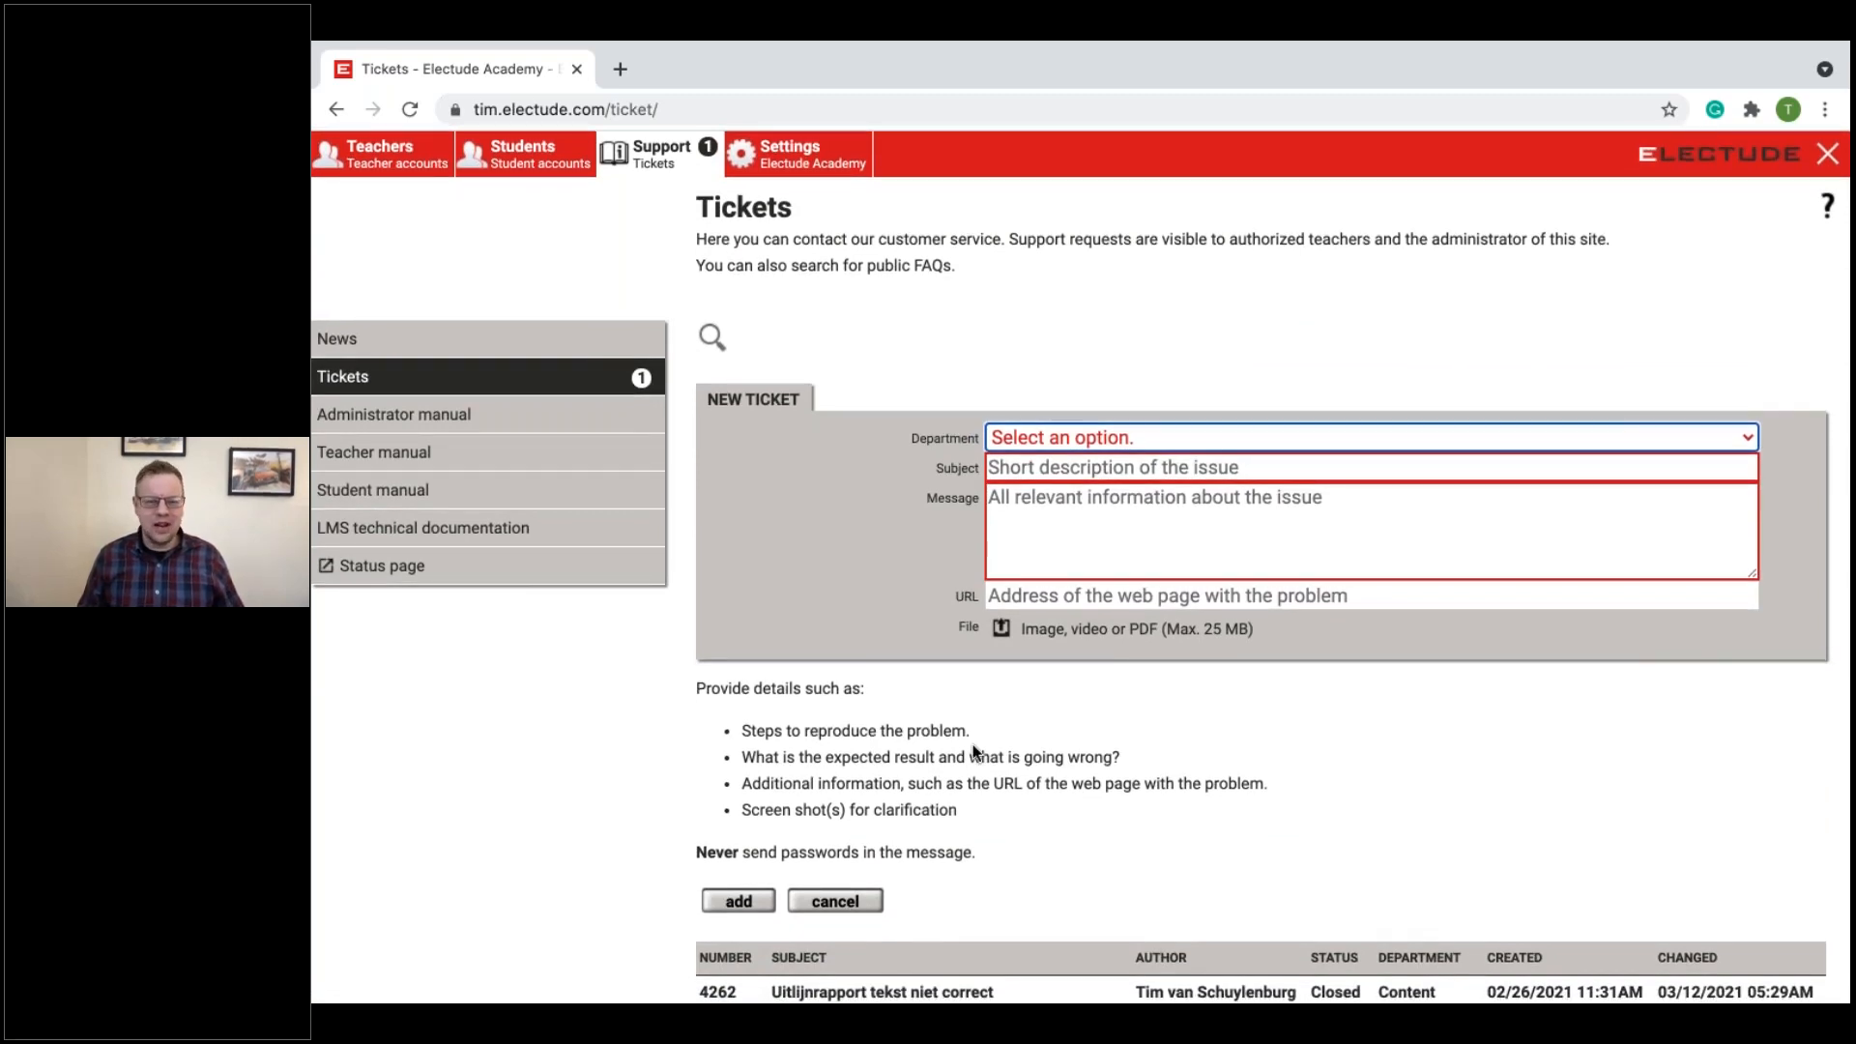
{"action": "scroll", "coordinate": [973, 750], "scroll_direction": "down", "scroll_amount": 1}
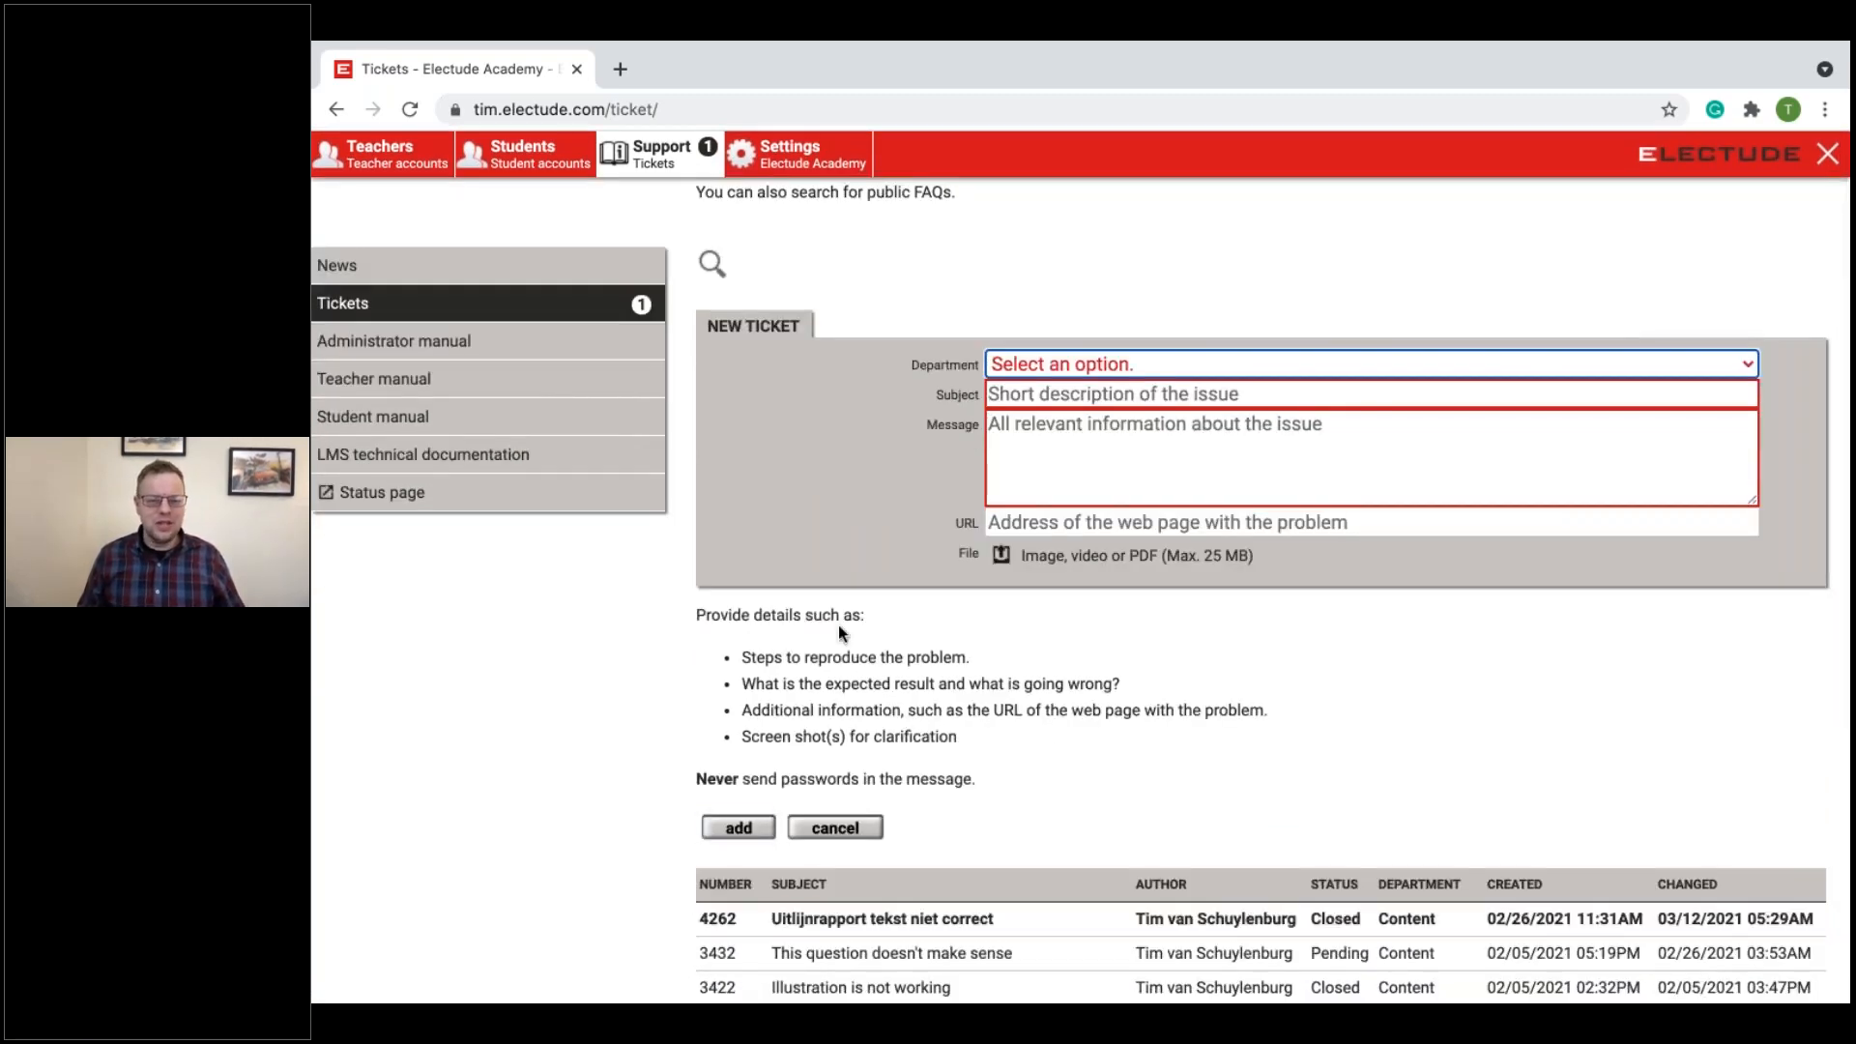
{"action": "scroll", "coordinate": [838, 632], "scroll_direction": "up", "scroll_amount": 1}
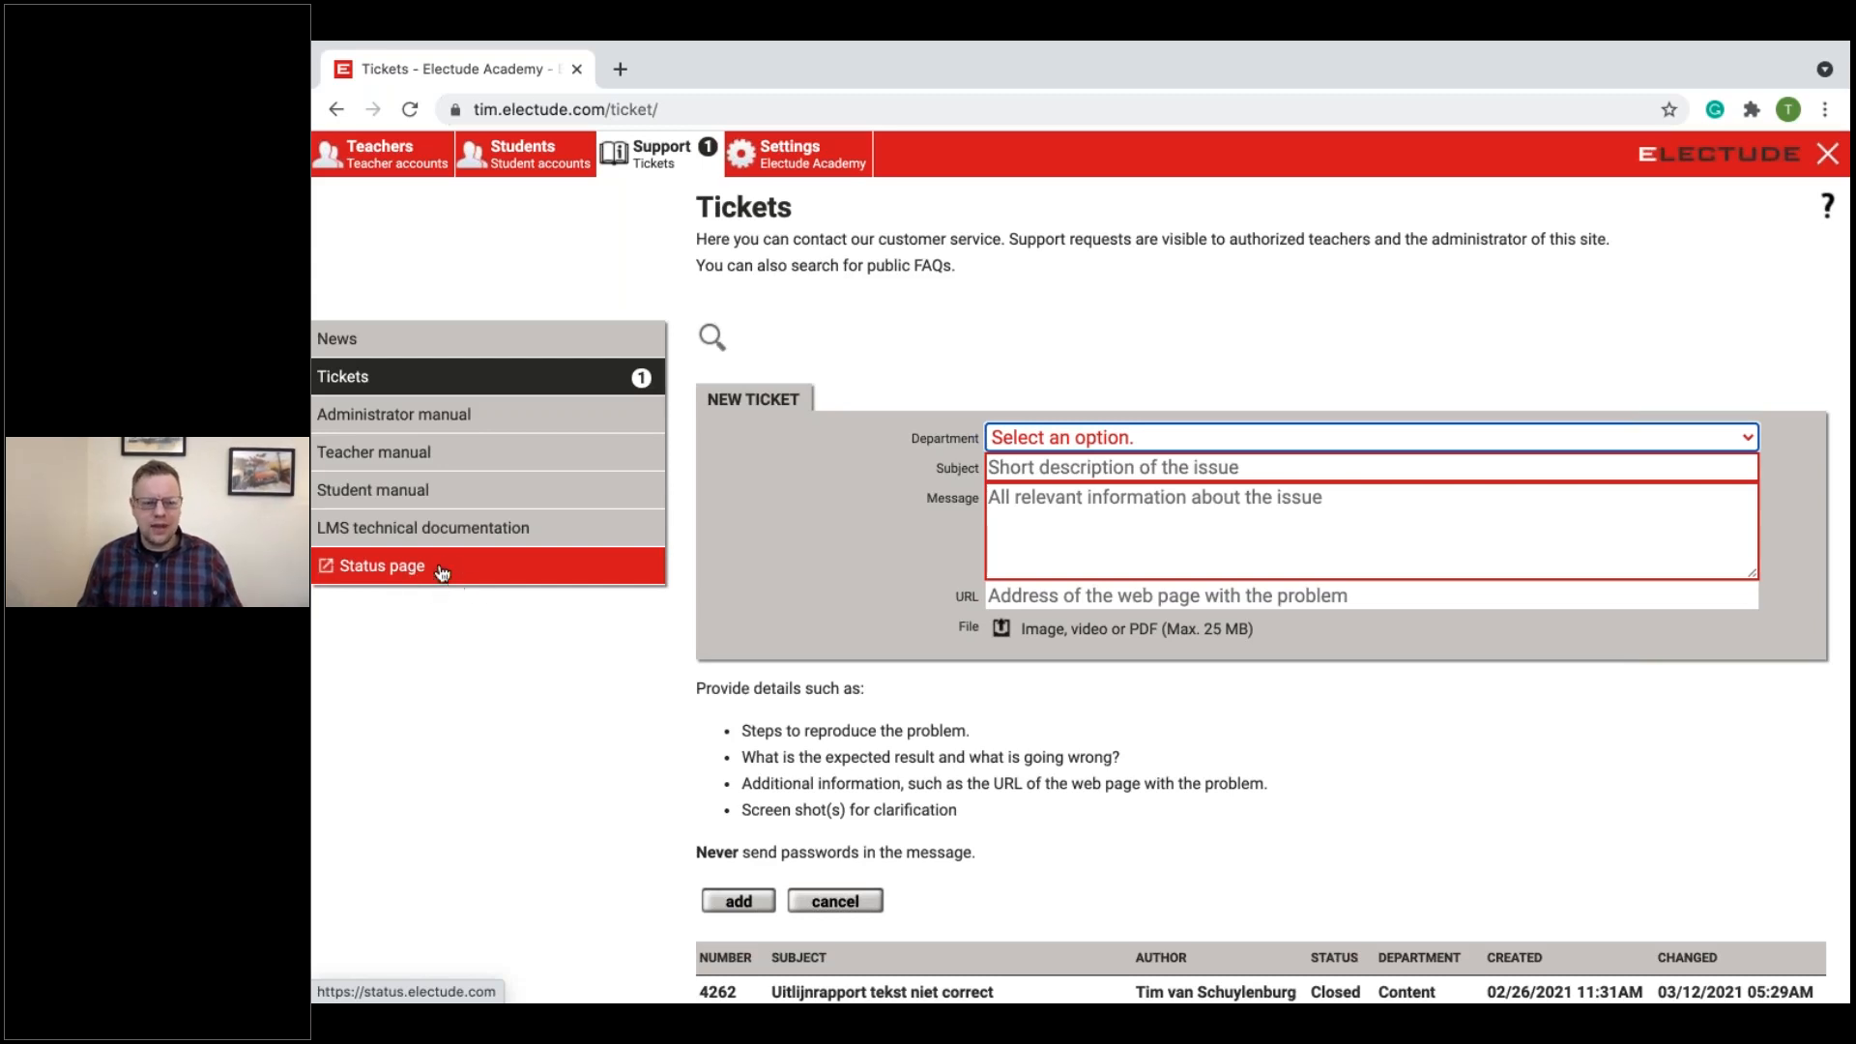
Step: Check the local instances and global synchronization on the LMS status page, and close it
{"action": "left_click", "coordinate": [405, 575]}
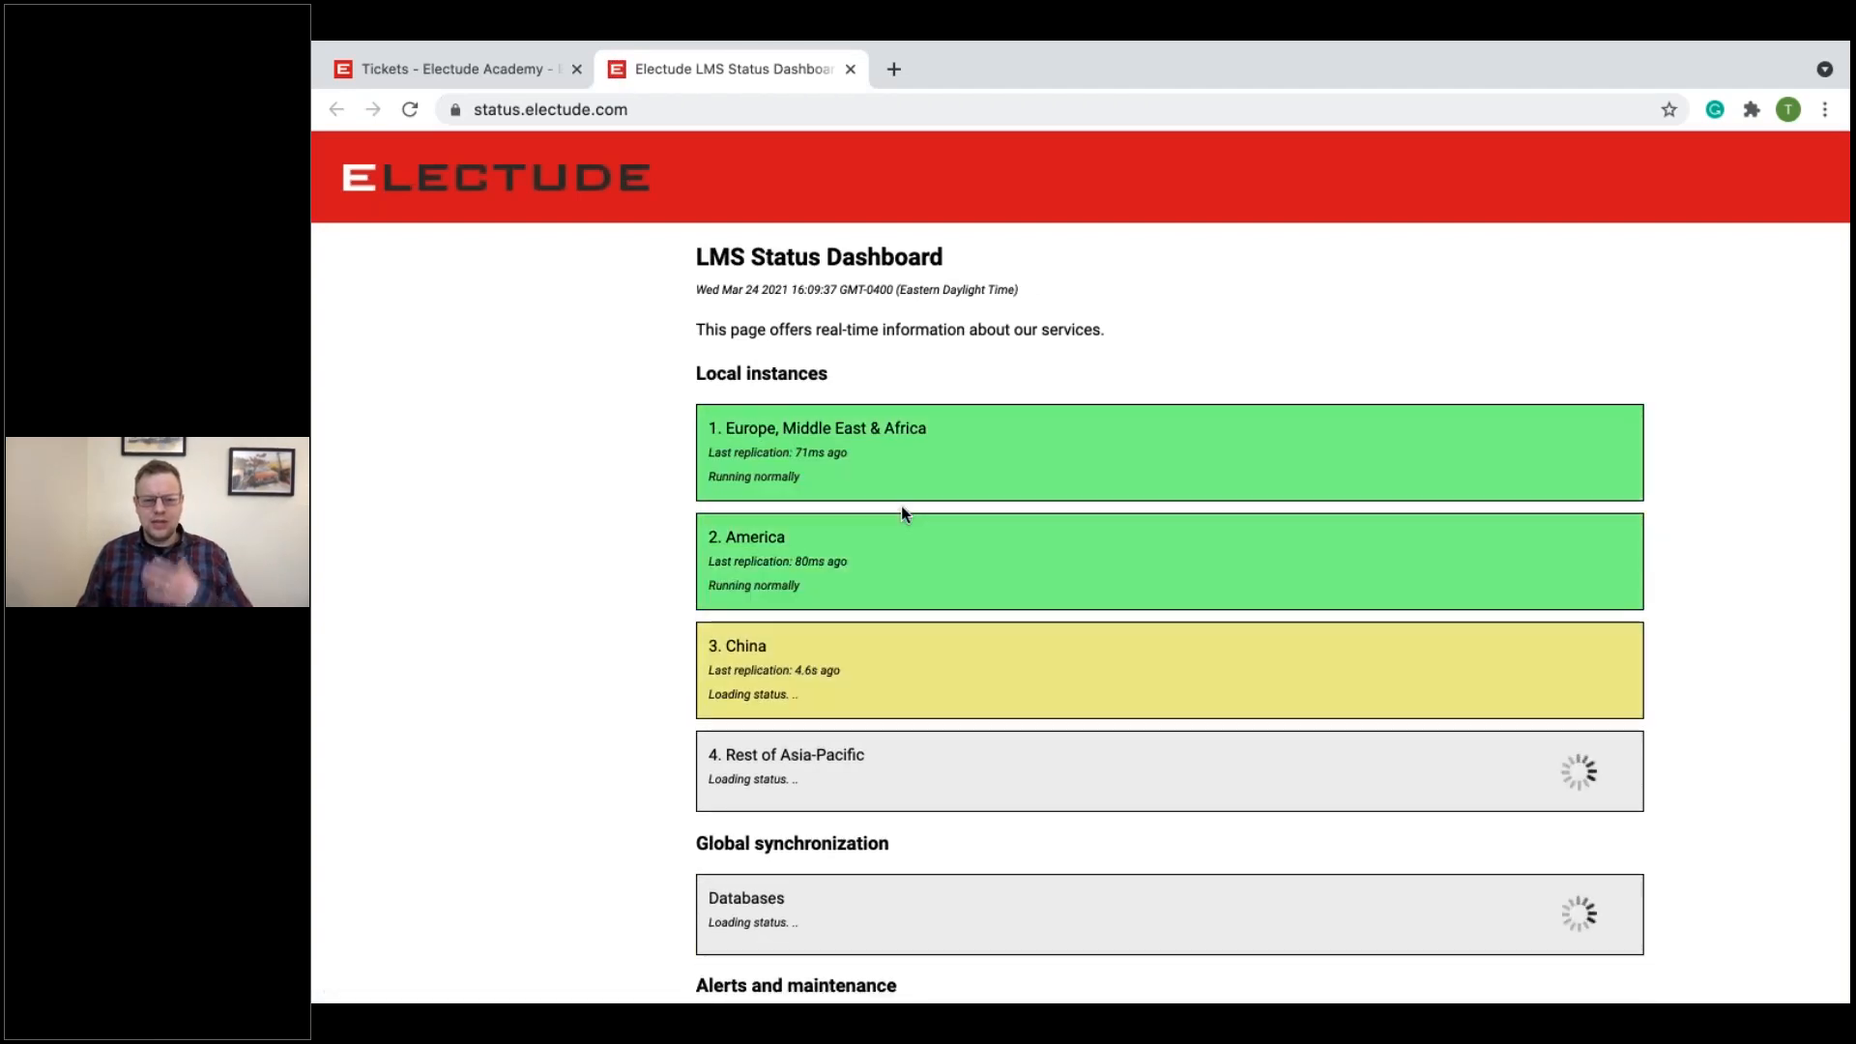
{"action": "scroll", "coordinate": [952, 556], "scroll_direction": "down", "scroll_amount": 1}
{"action": "scroll", "coordinate": [955, 559], "scroll_direction": "down", "scroll_amount": 2}
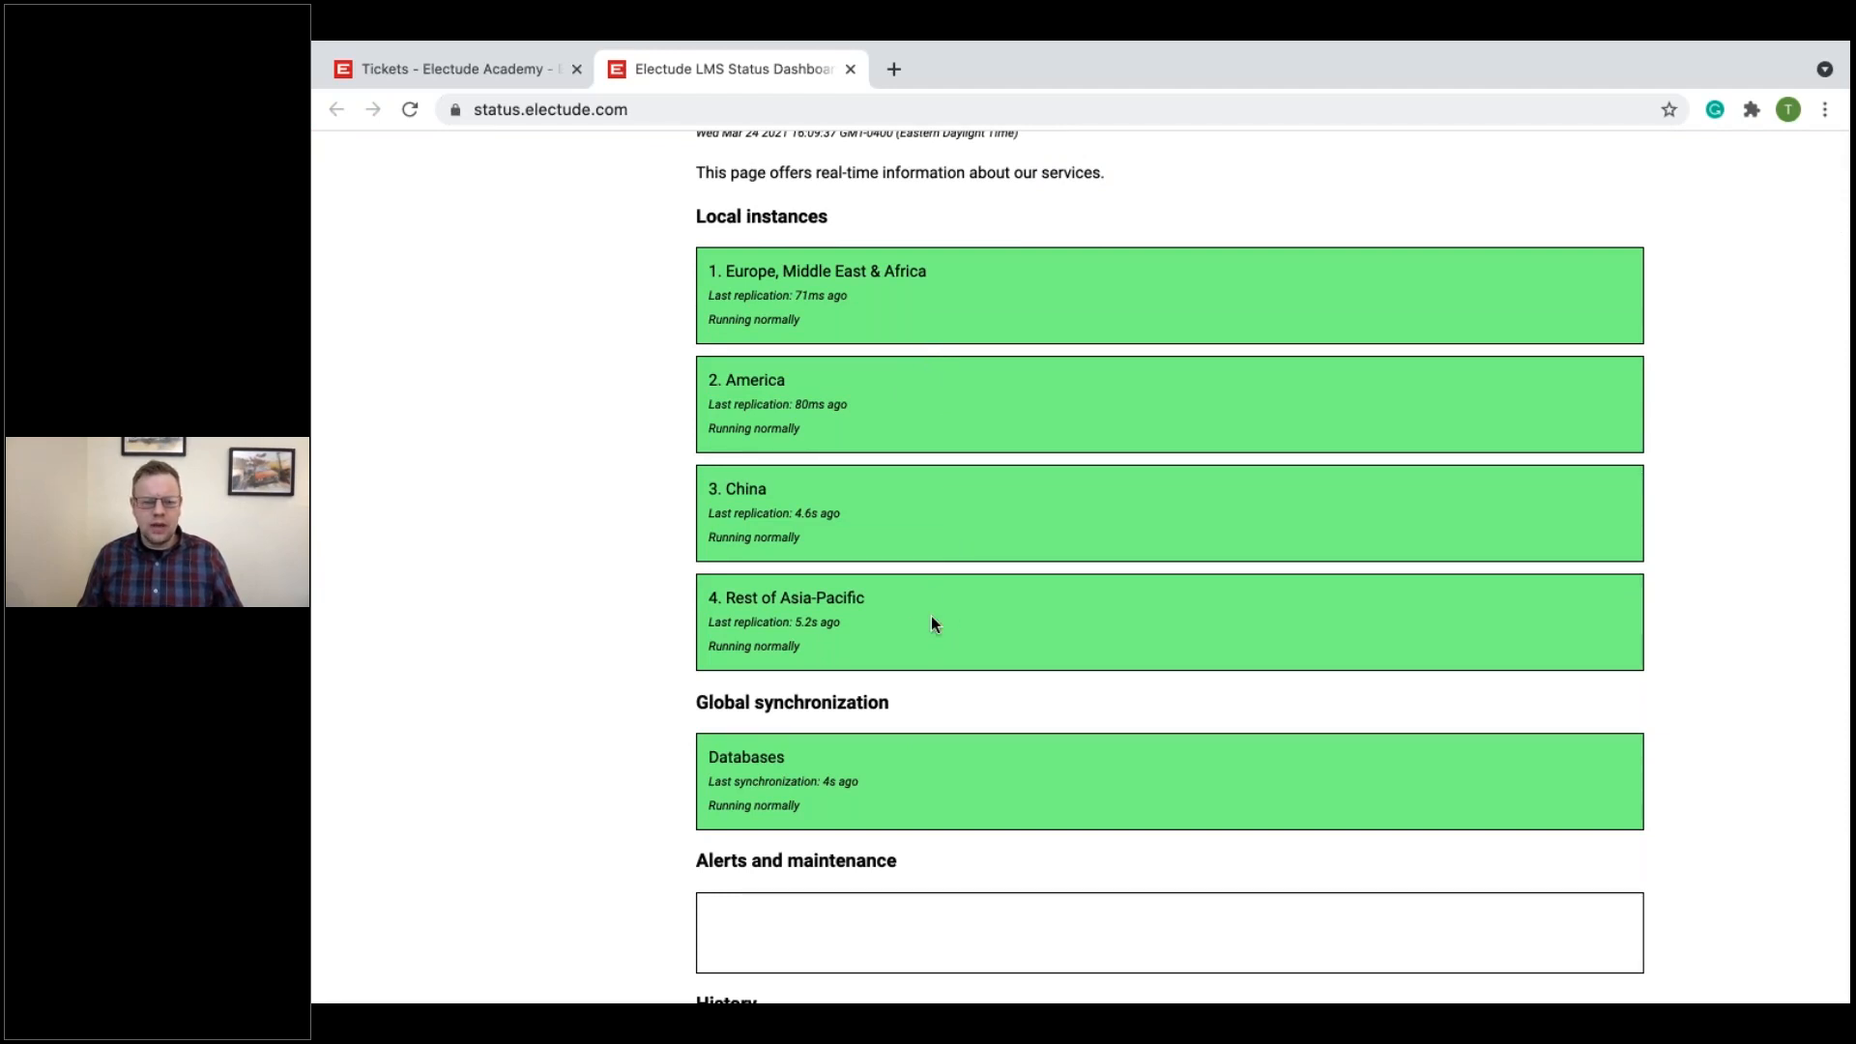
{"action": "scroll", "coordinate": [931, 614], "scroll_direction": "up", "scroll_amount": 3}
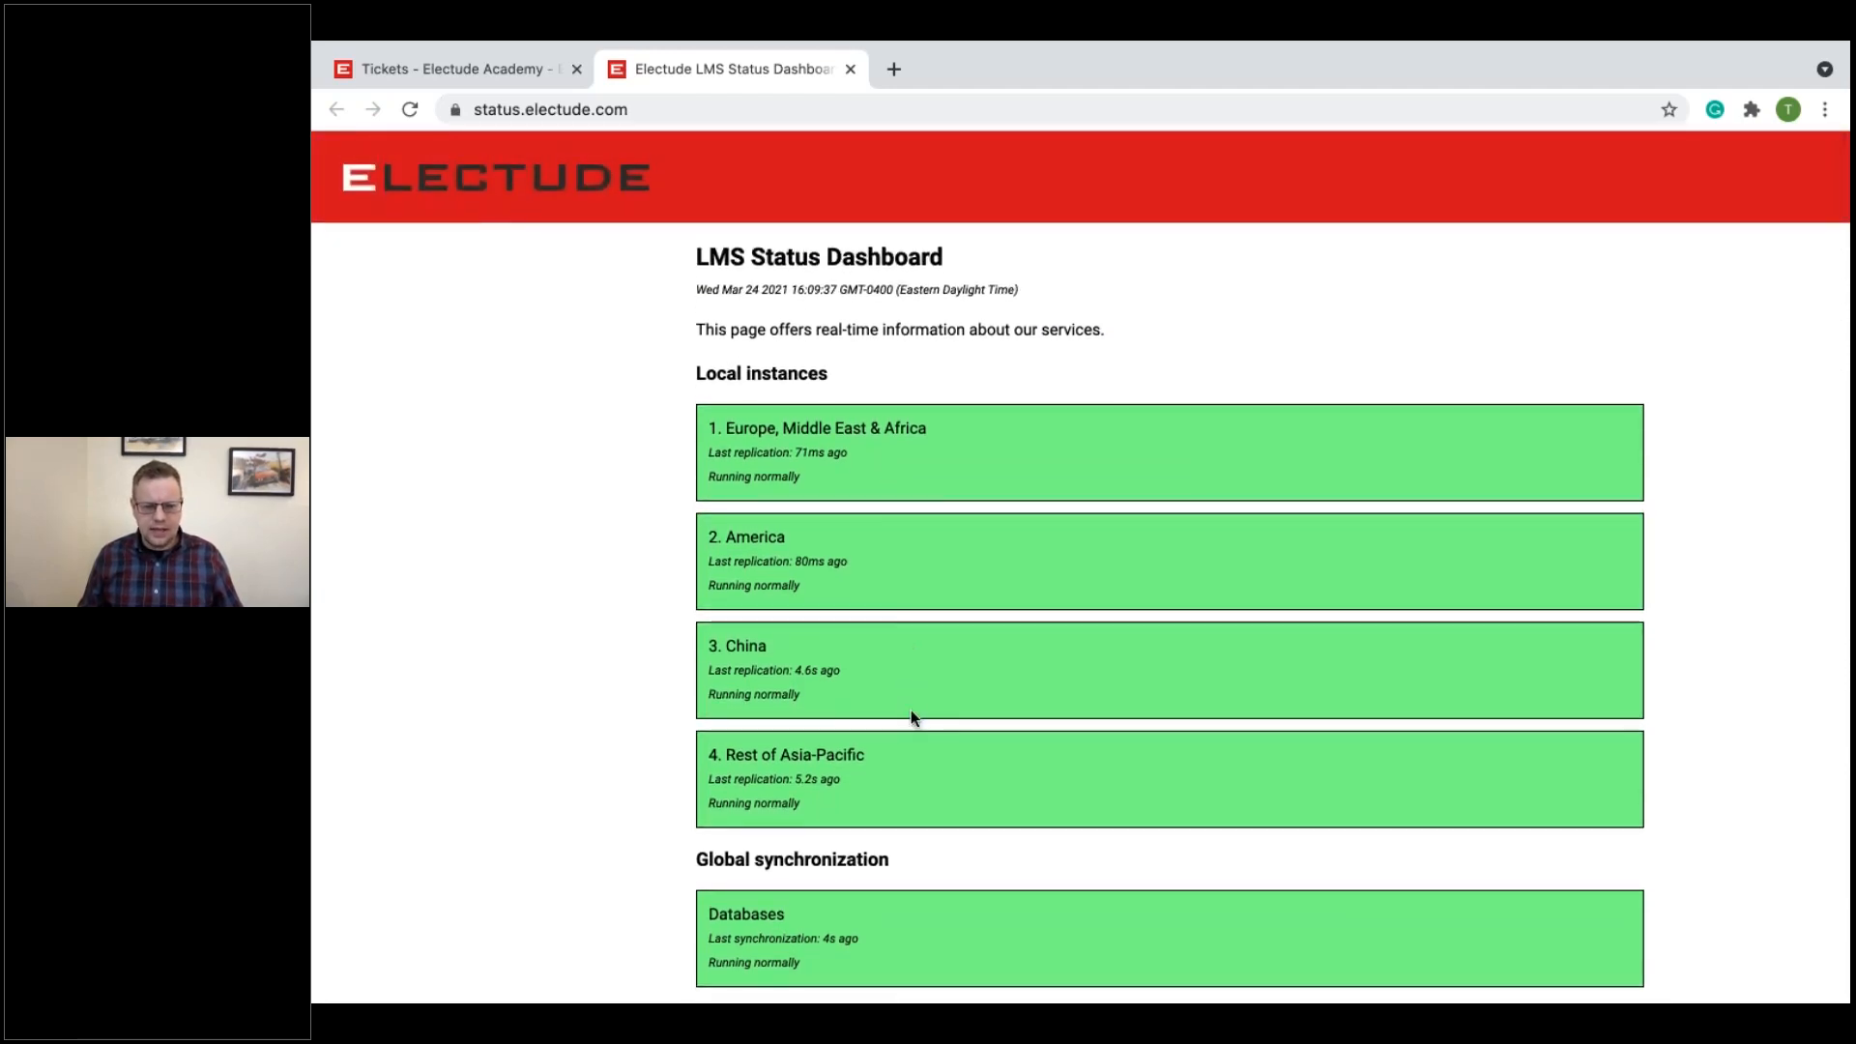
{"action": "left_click", "coordinate": [850, 68]}
Step: Read the help page for the Tickets section and close it
{"action": "scroll", "coordinate": [928, 404], "scroll_direction": "down", "scroll_amount": 1}
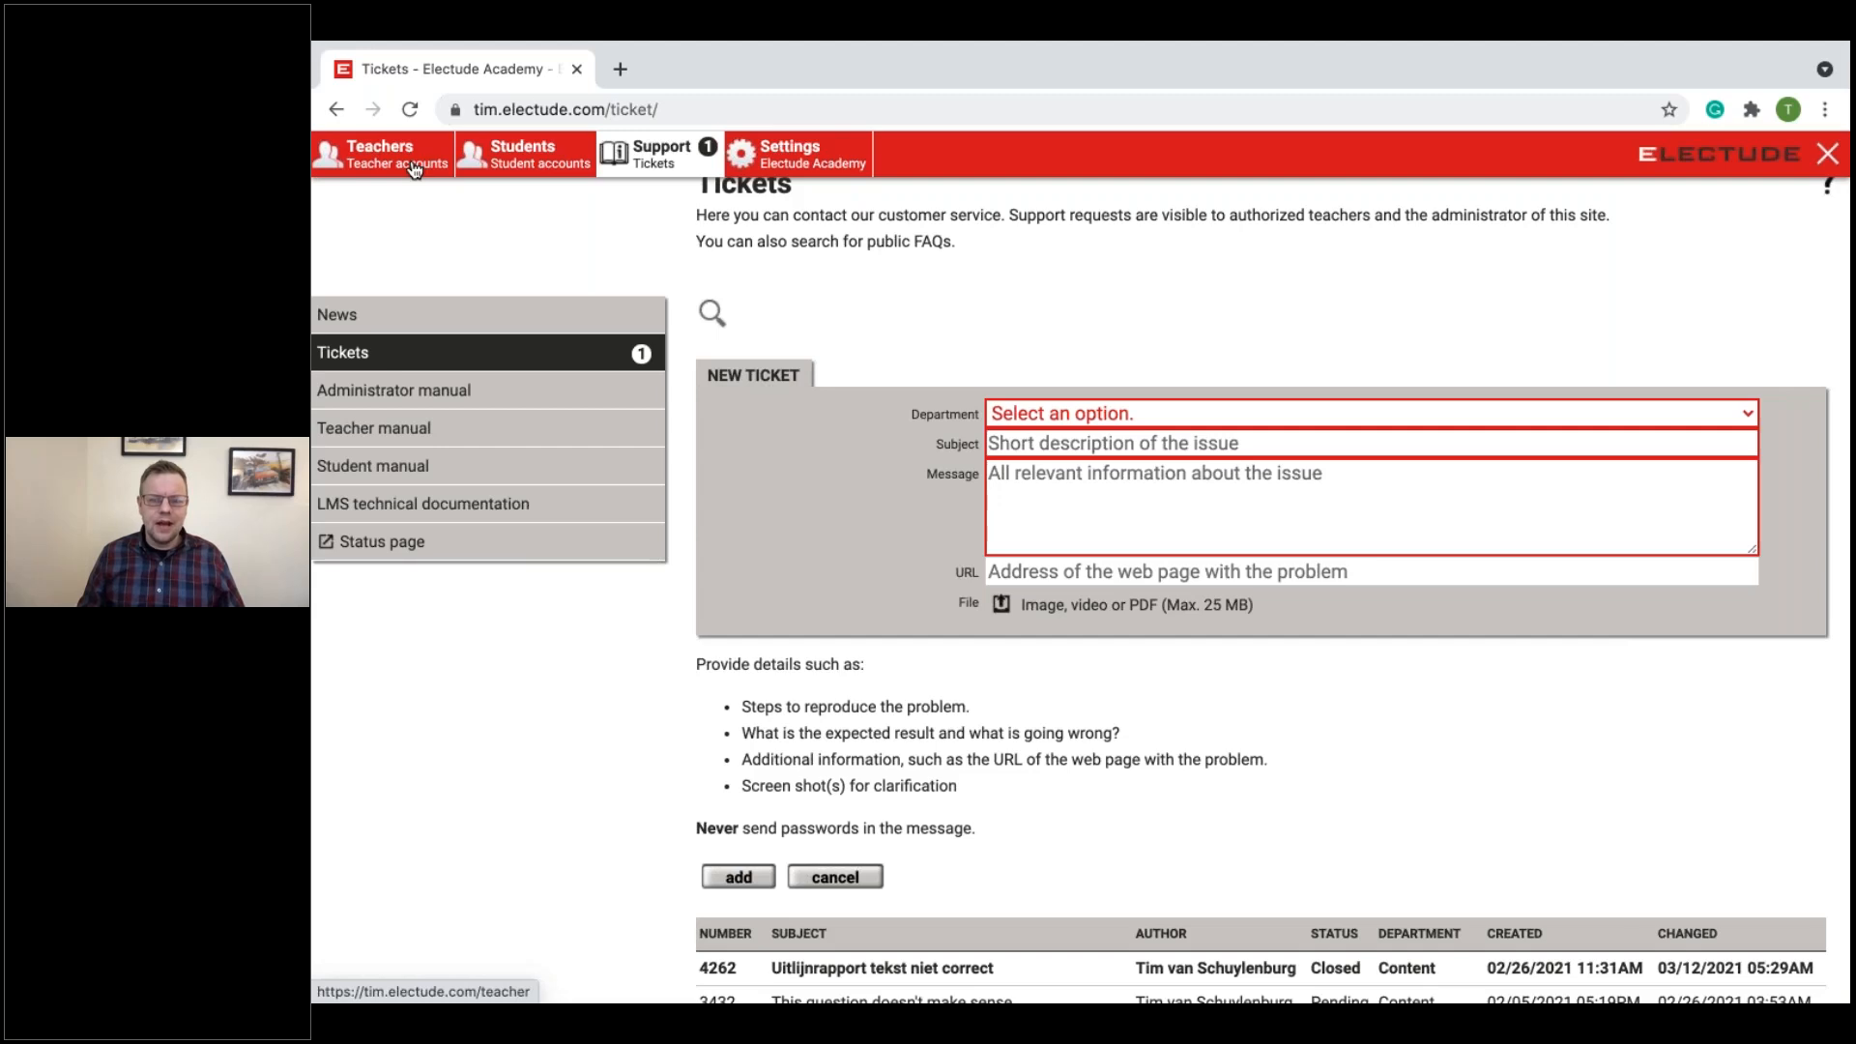
{"action": "scroll", "coordinate": [428, 247], "scroll_direction": "up", "scroll_amount": 1}
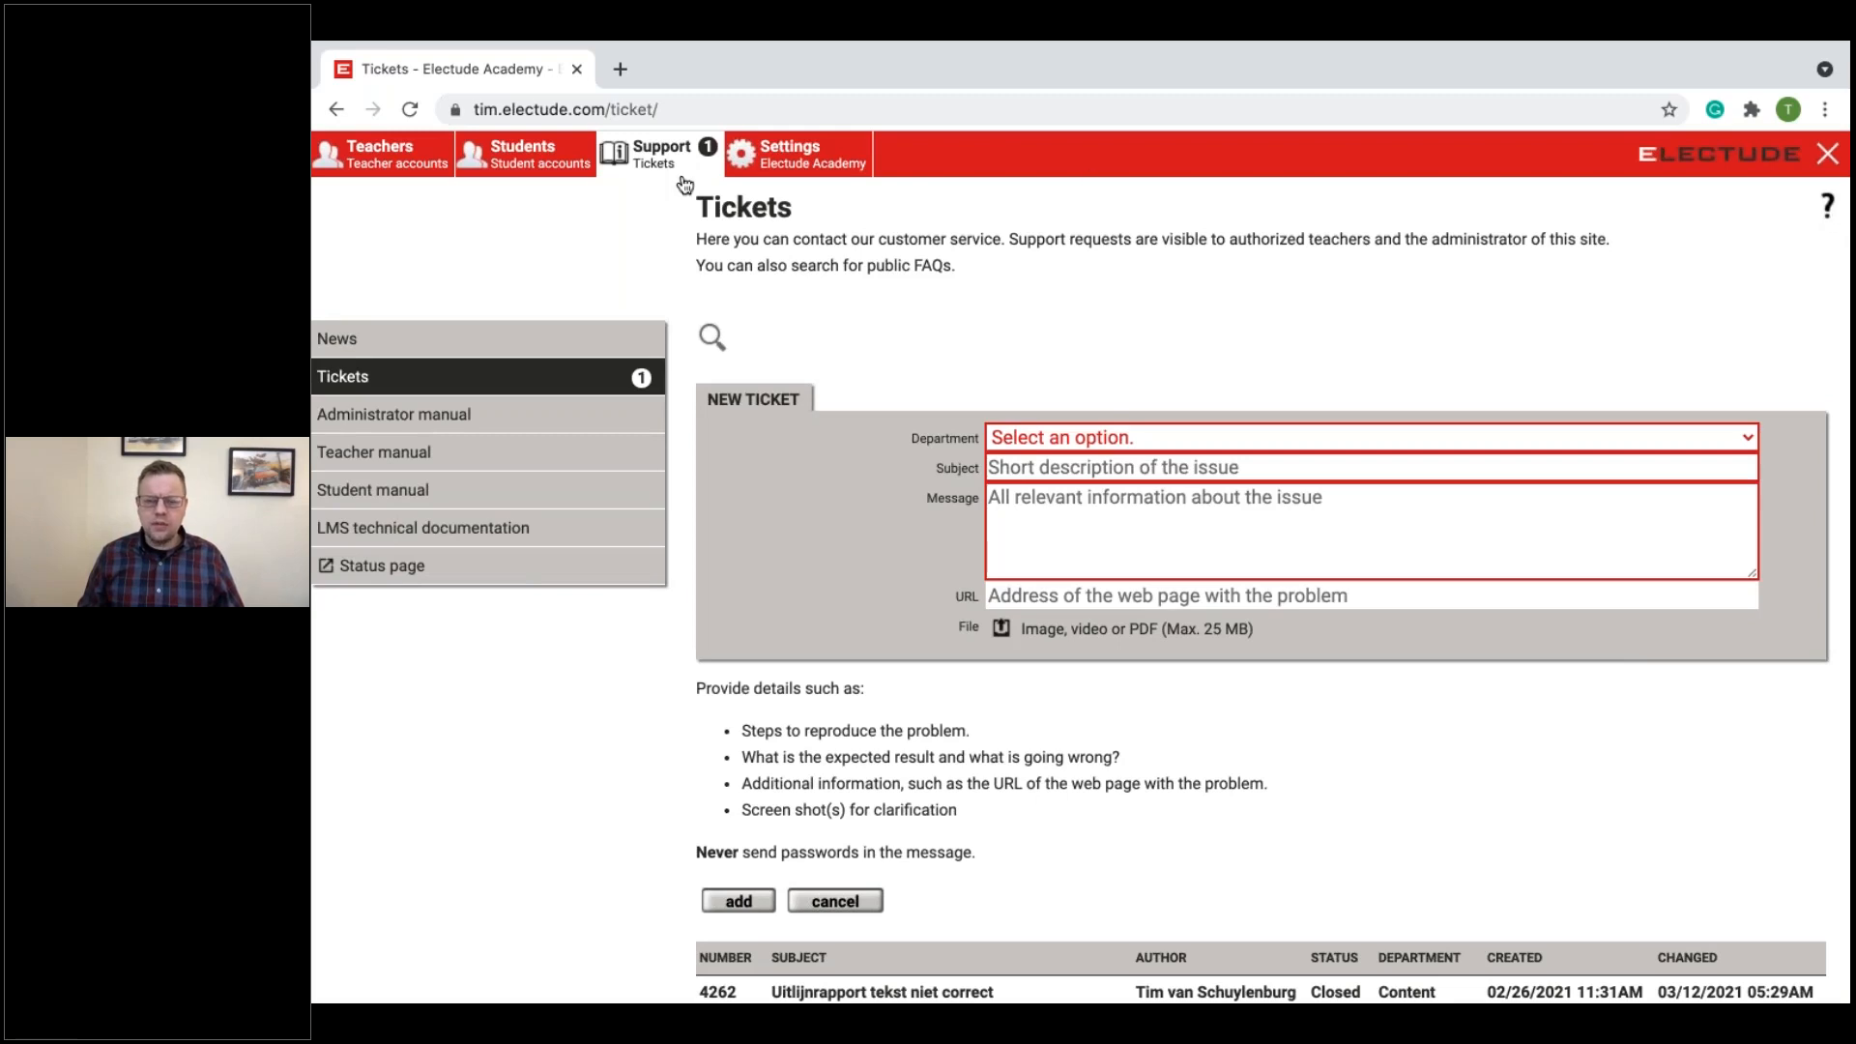
{"action": "left_click", "coordinate": [1829, 206]}
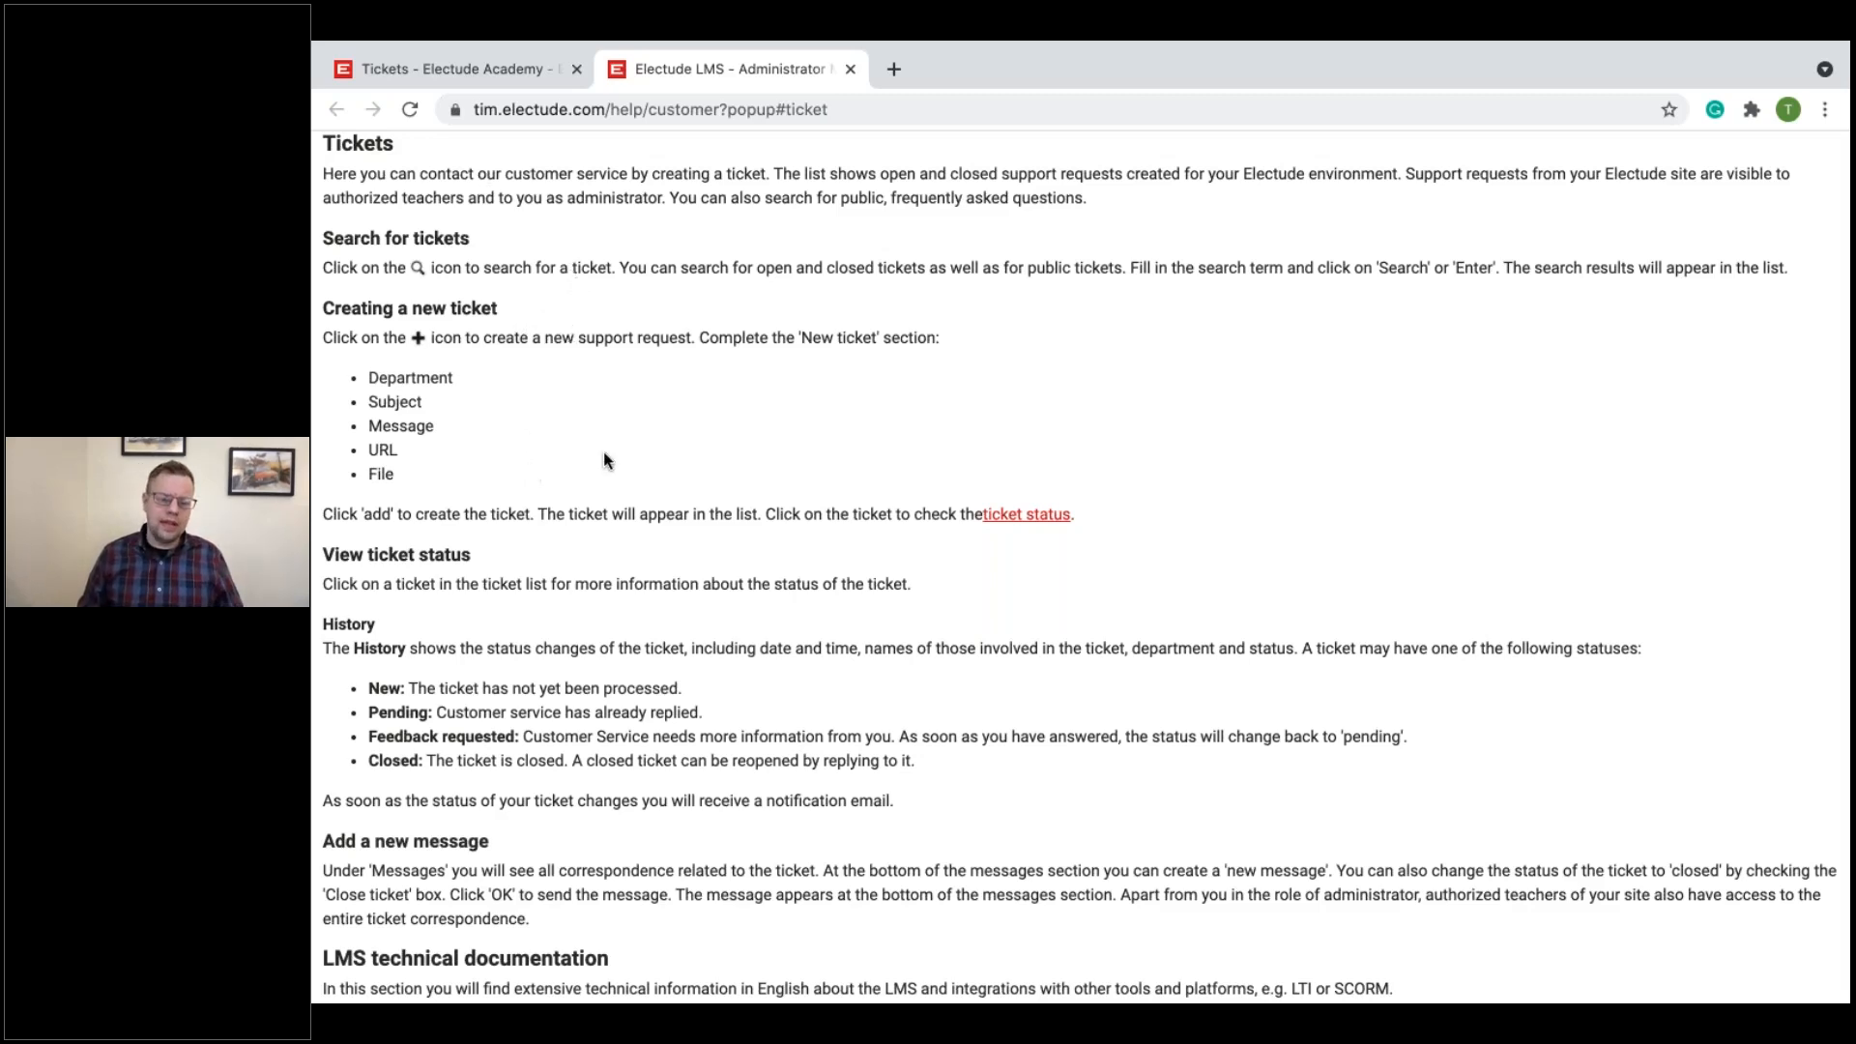
{"action": "left_click", "coordinate": [850, 68]}
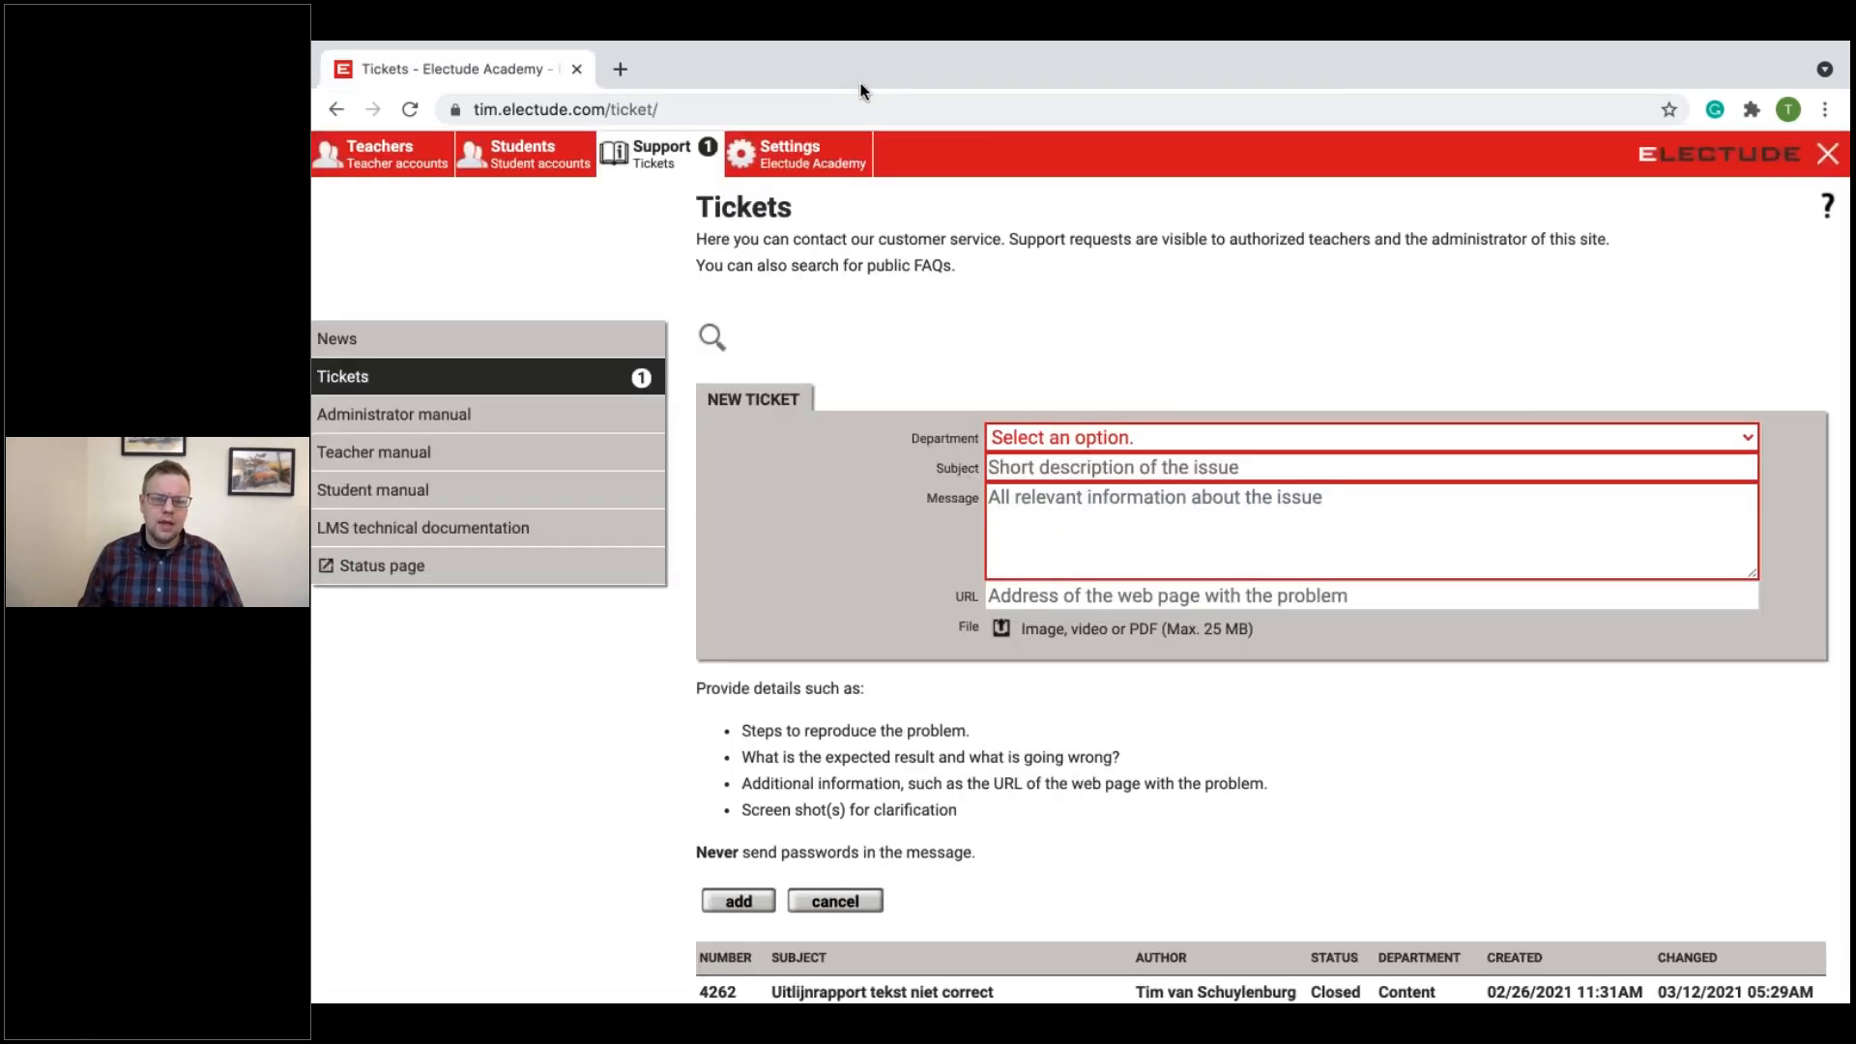
Step: View the student accounts and their help page, and close the help
{"action": "left_click", "coordinate": [559, 160]}
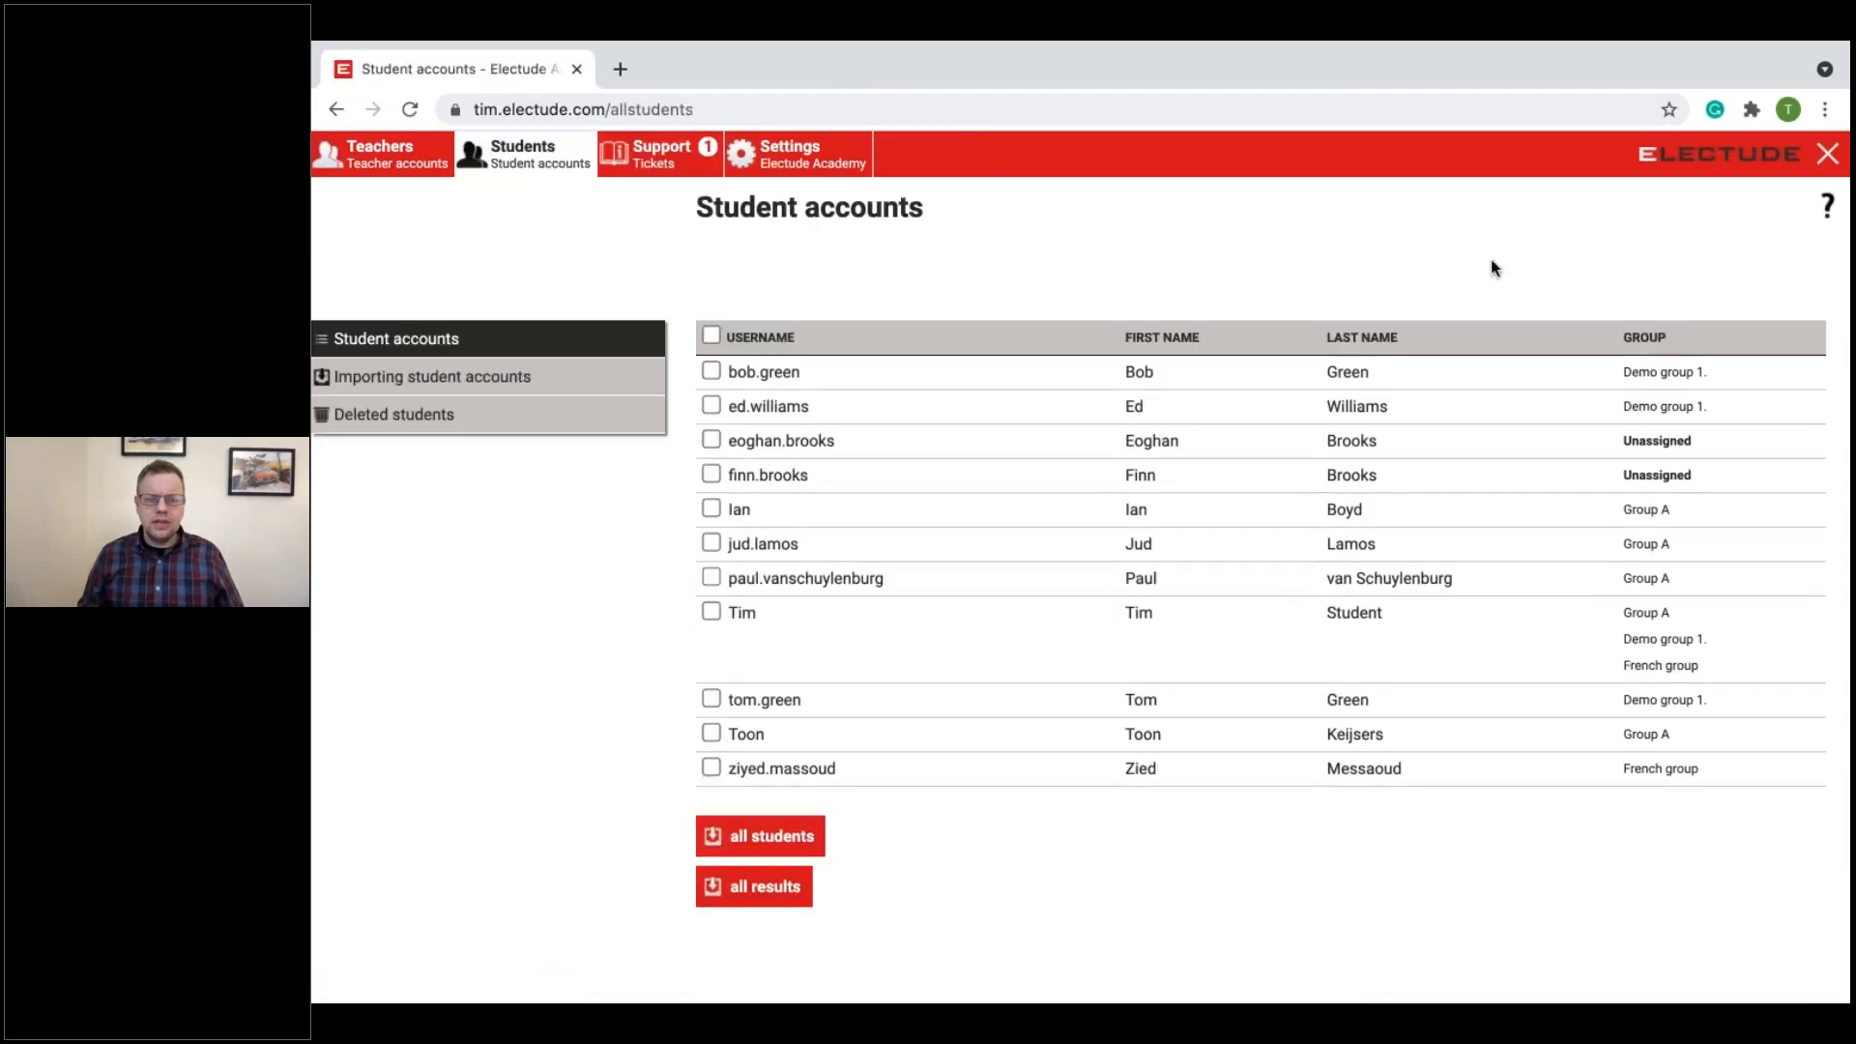
{"action": "left_click", "coordinate": [1827, 208]}
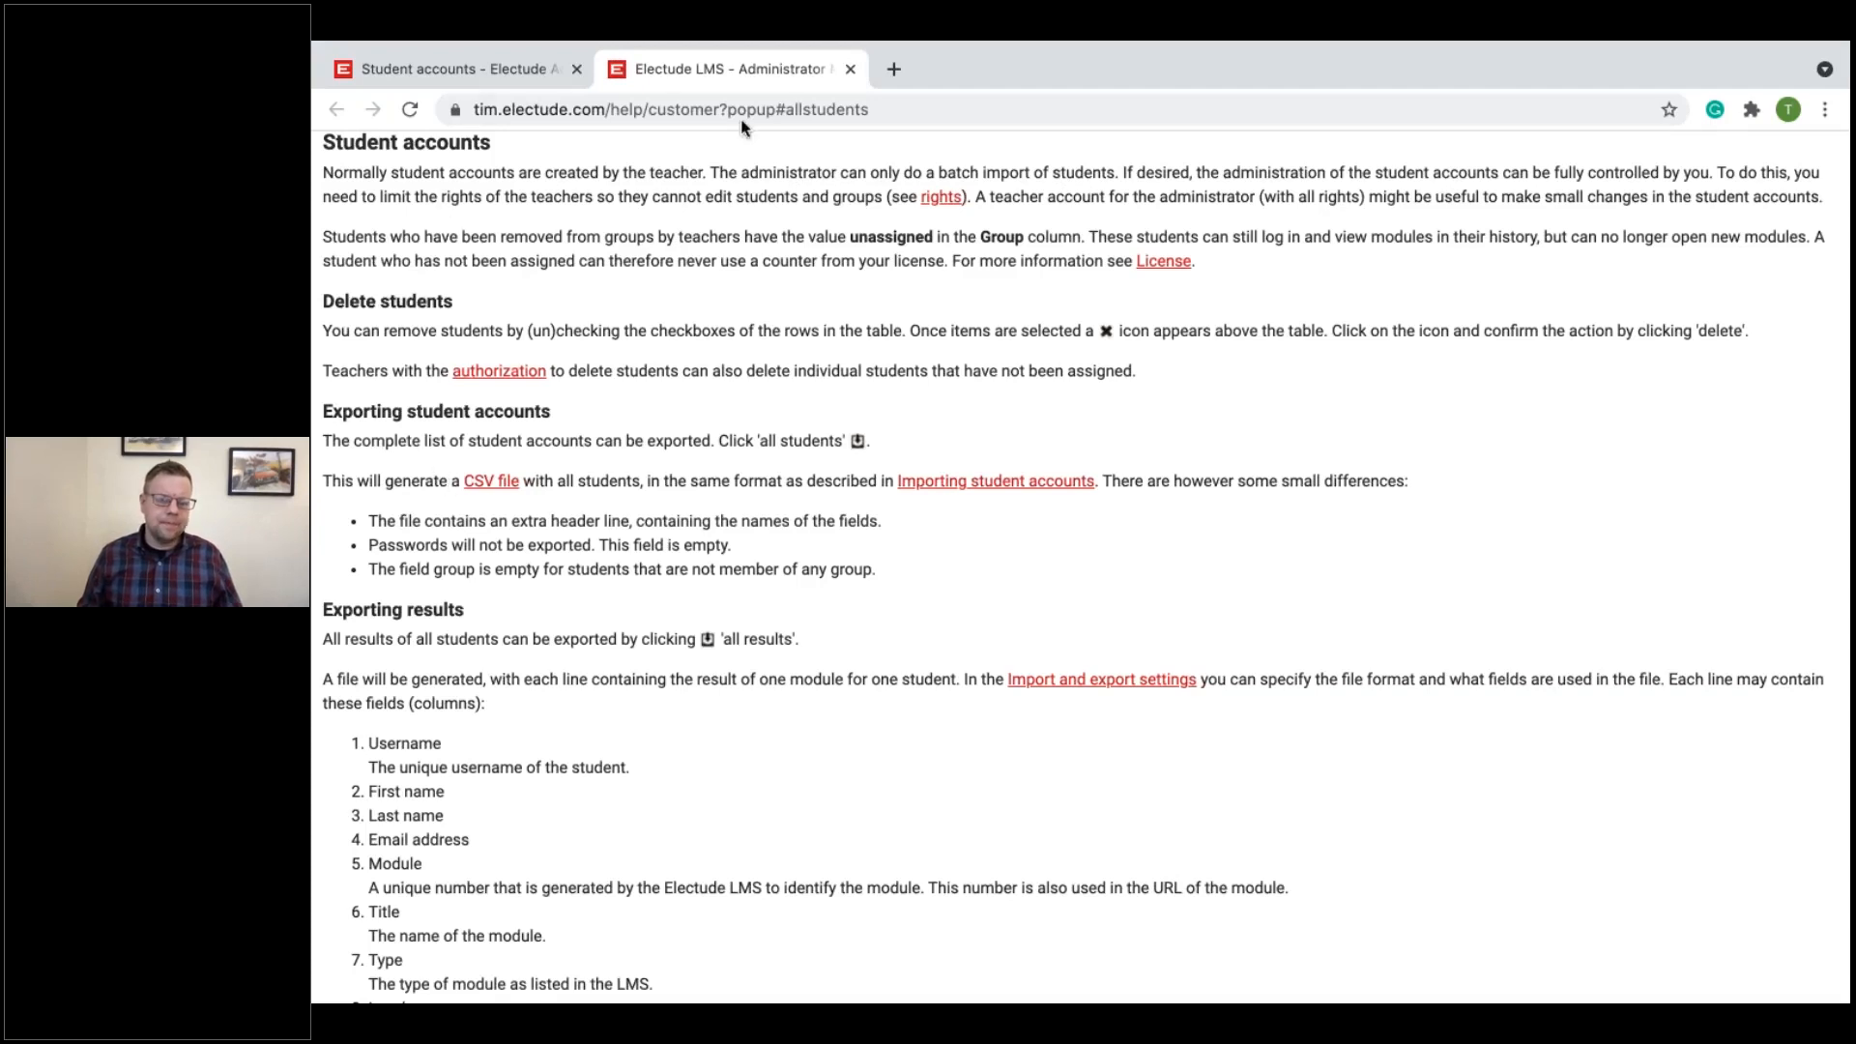
{"action": "left_click", "coordinate": [851, 69]}
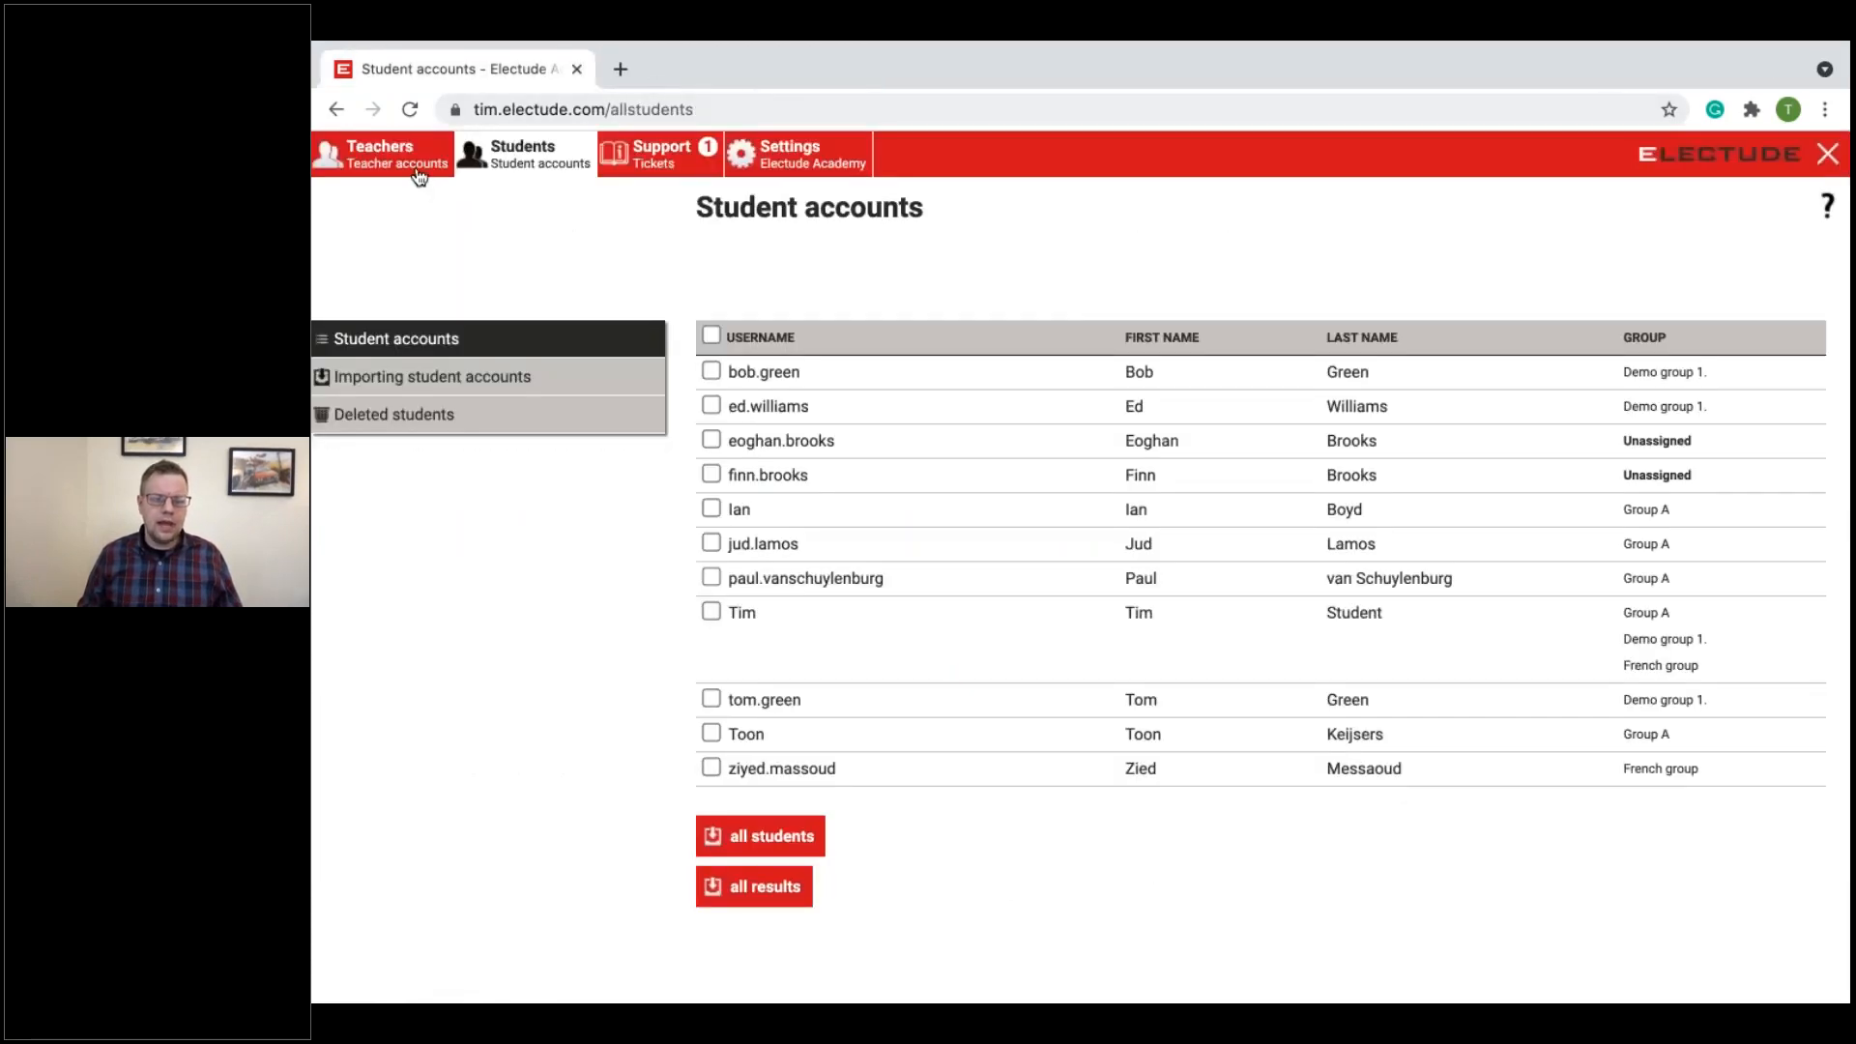
Step: Go to the teacher accounts and review the new teacher form with its profile, rights and group access options
{"action": "left_click", "coordinate": [416, 176]}
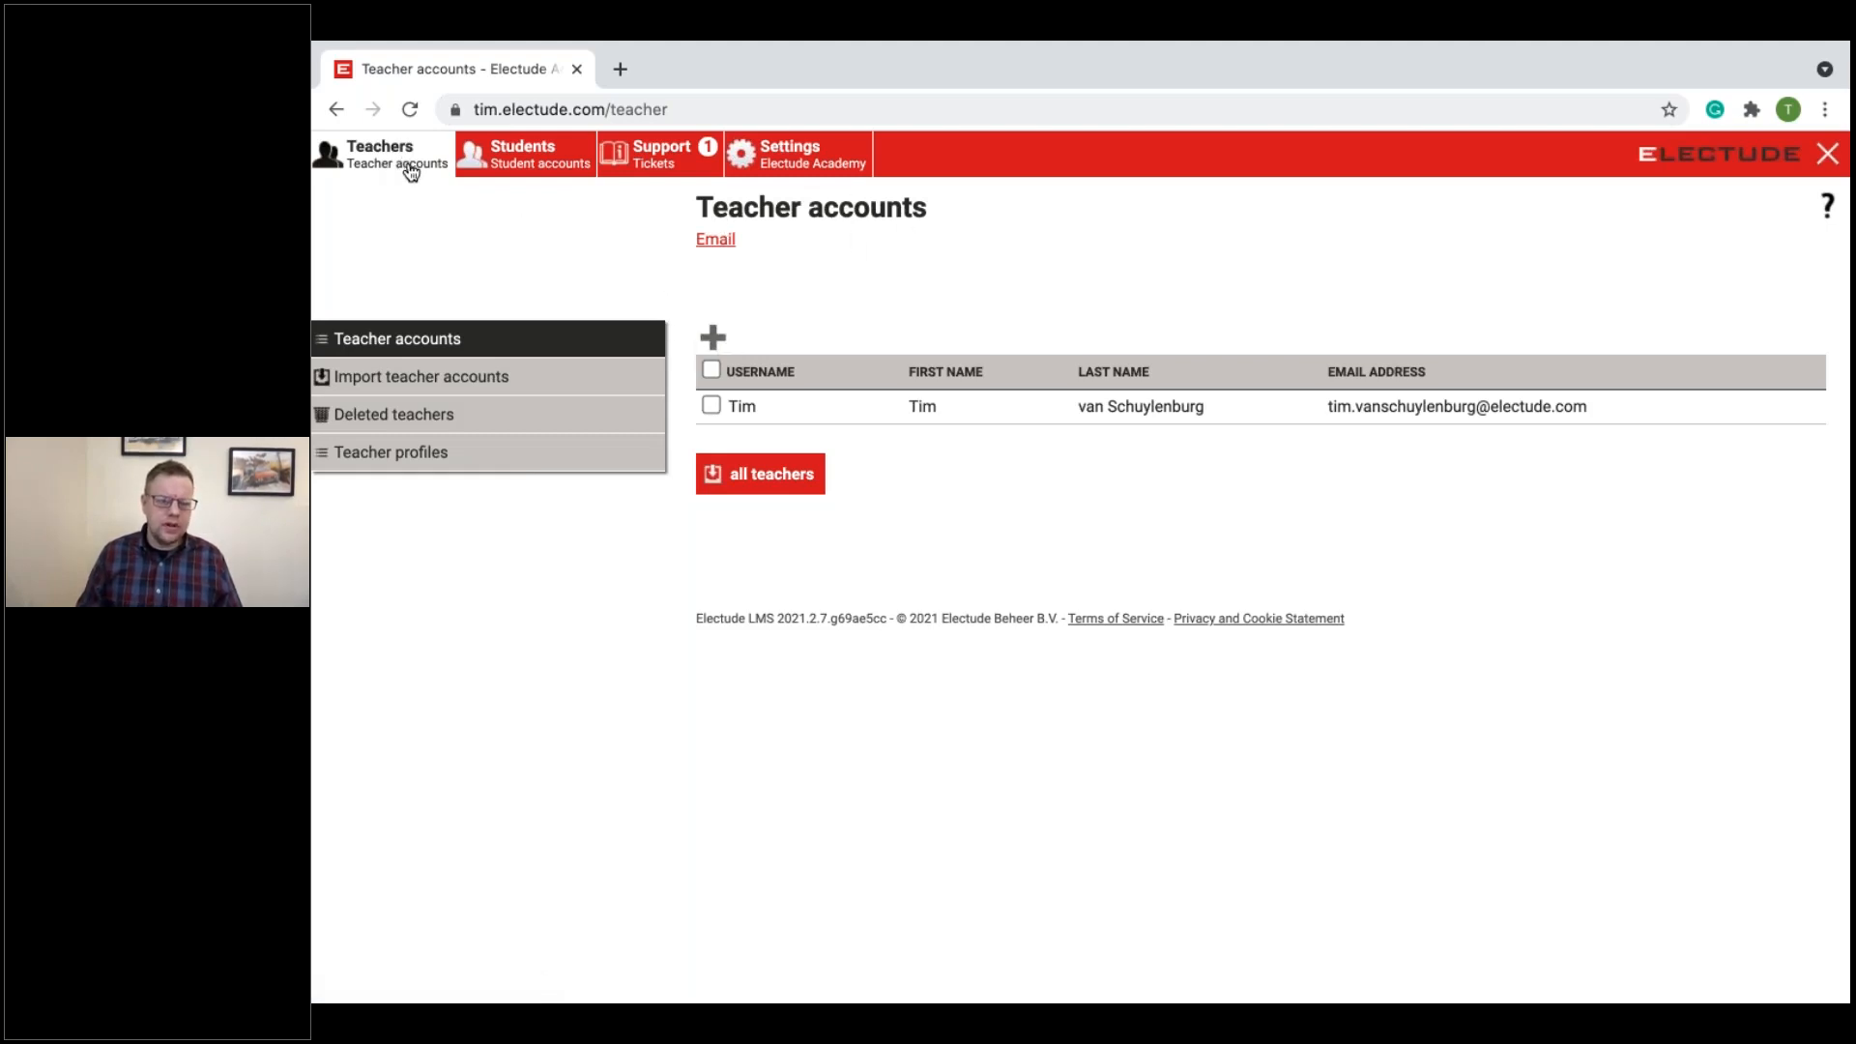
{"action": "left_click", "coordinate": [440, 340]}
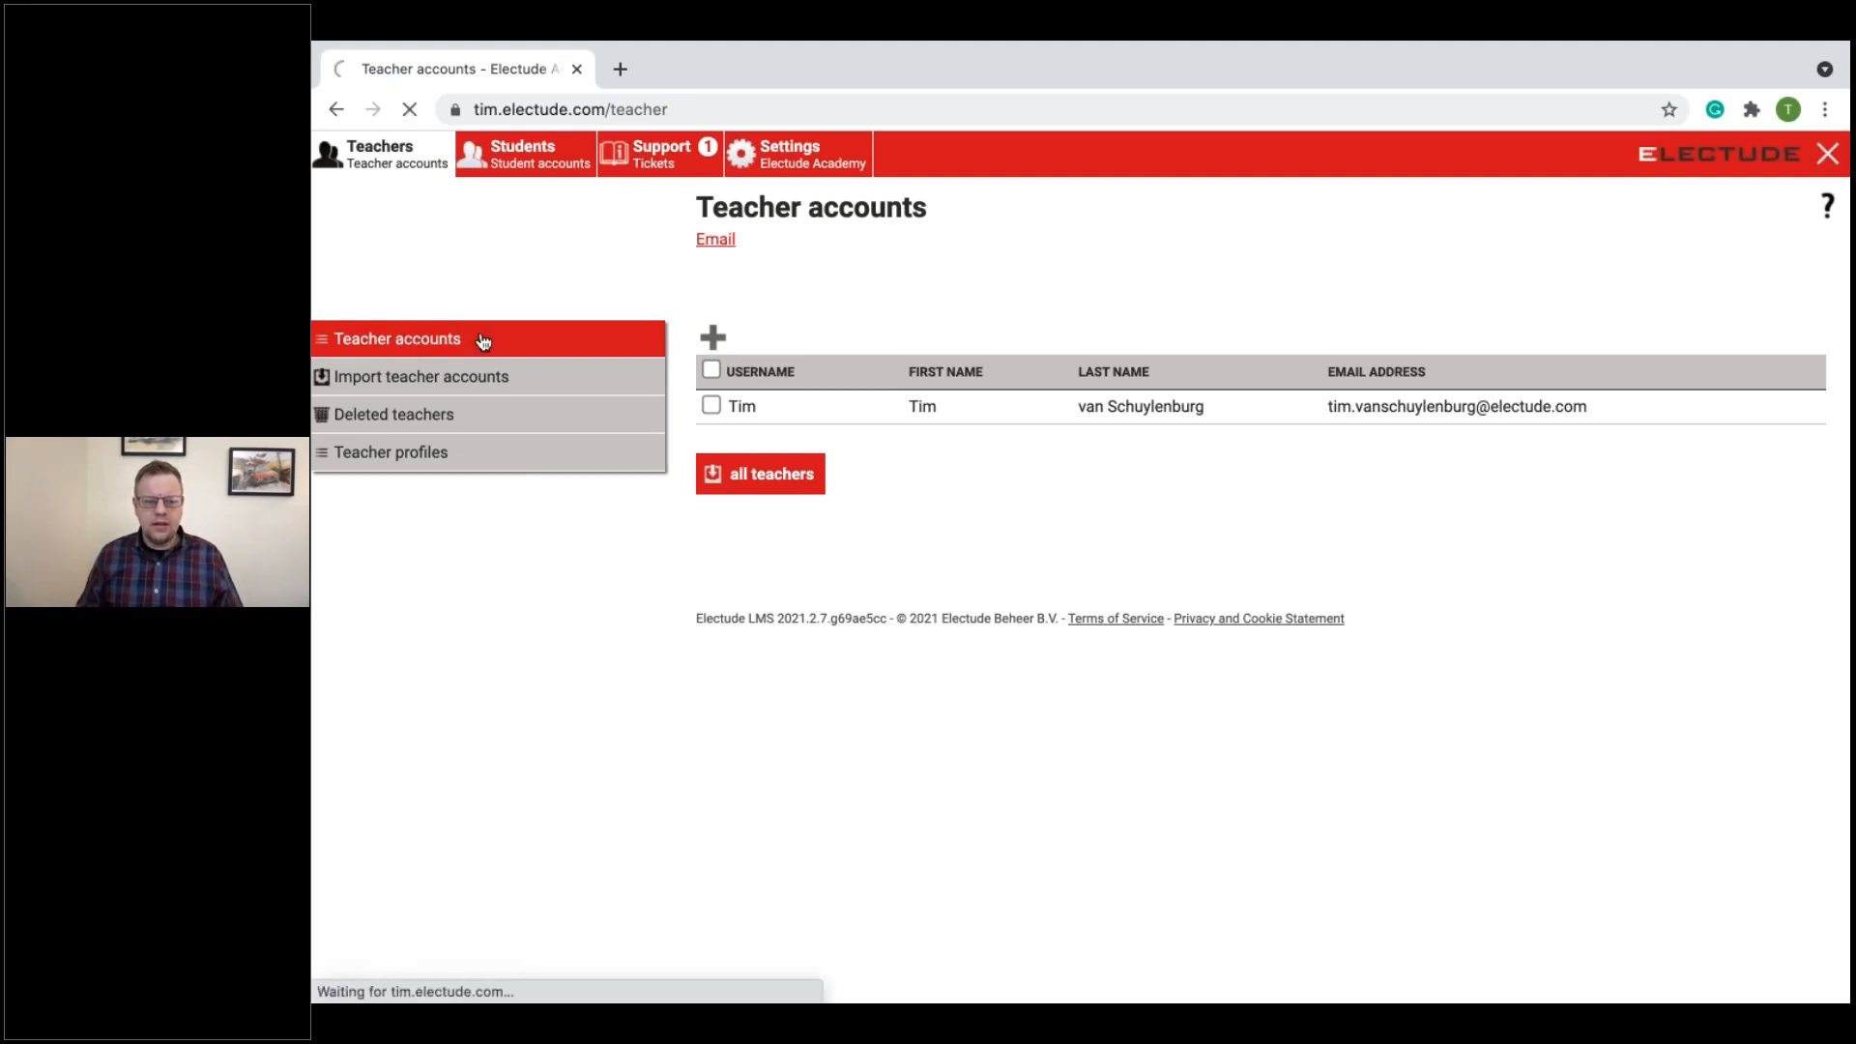
{"action": "left_click", "coordinate": [715, 339]}
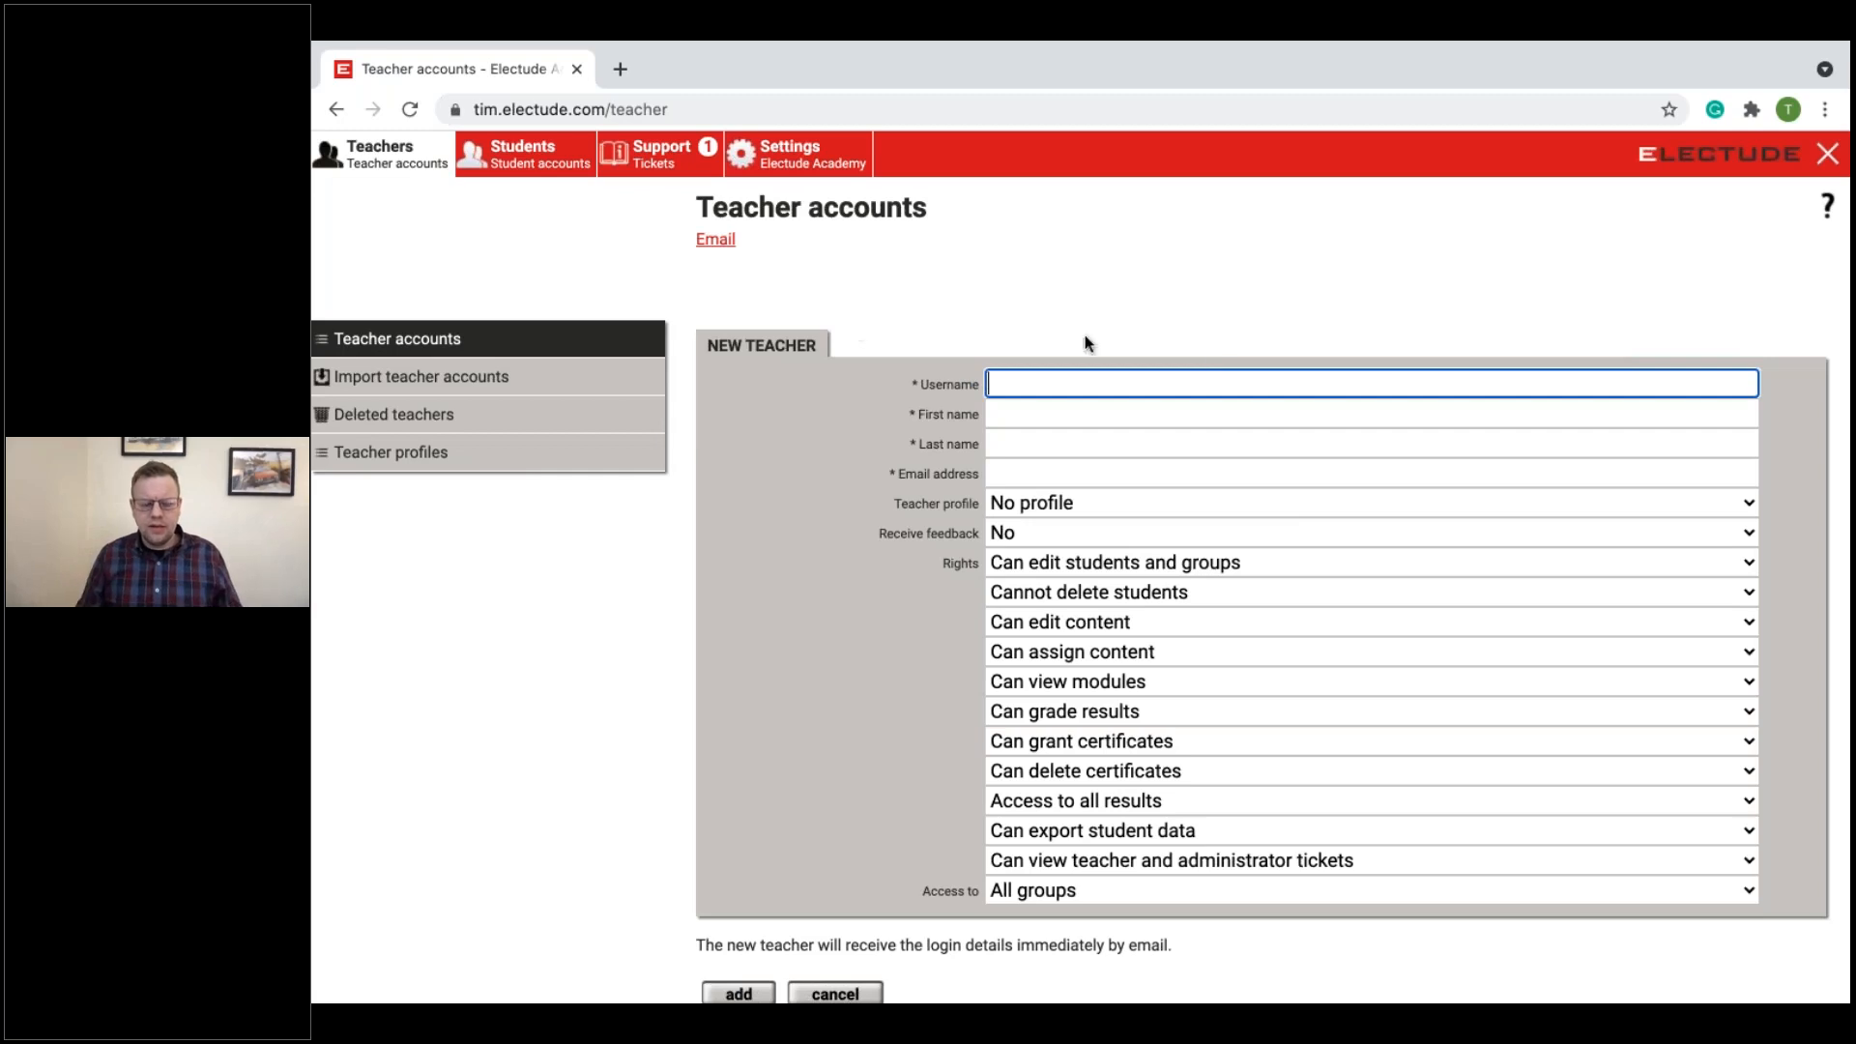
{"action": "scroll", "coordinate": [1321, 457], "scroll_direction": "down", "scroll_amount": 2}
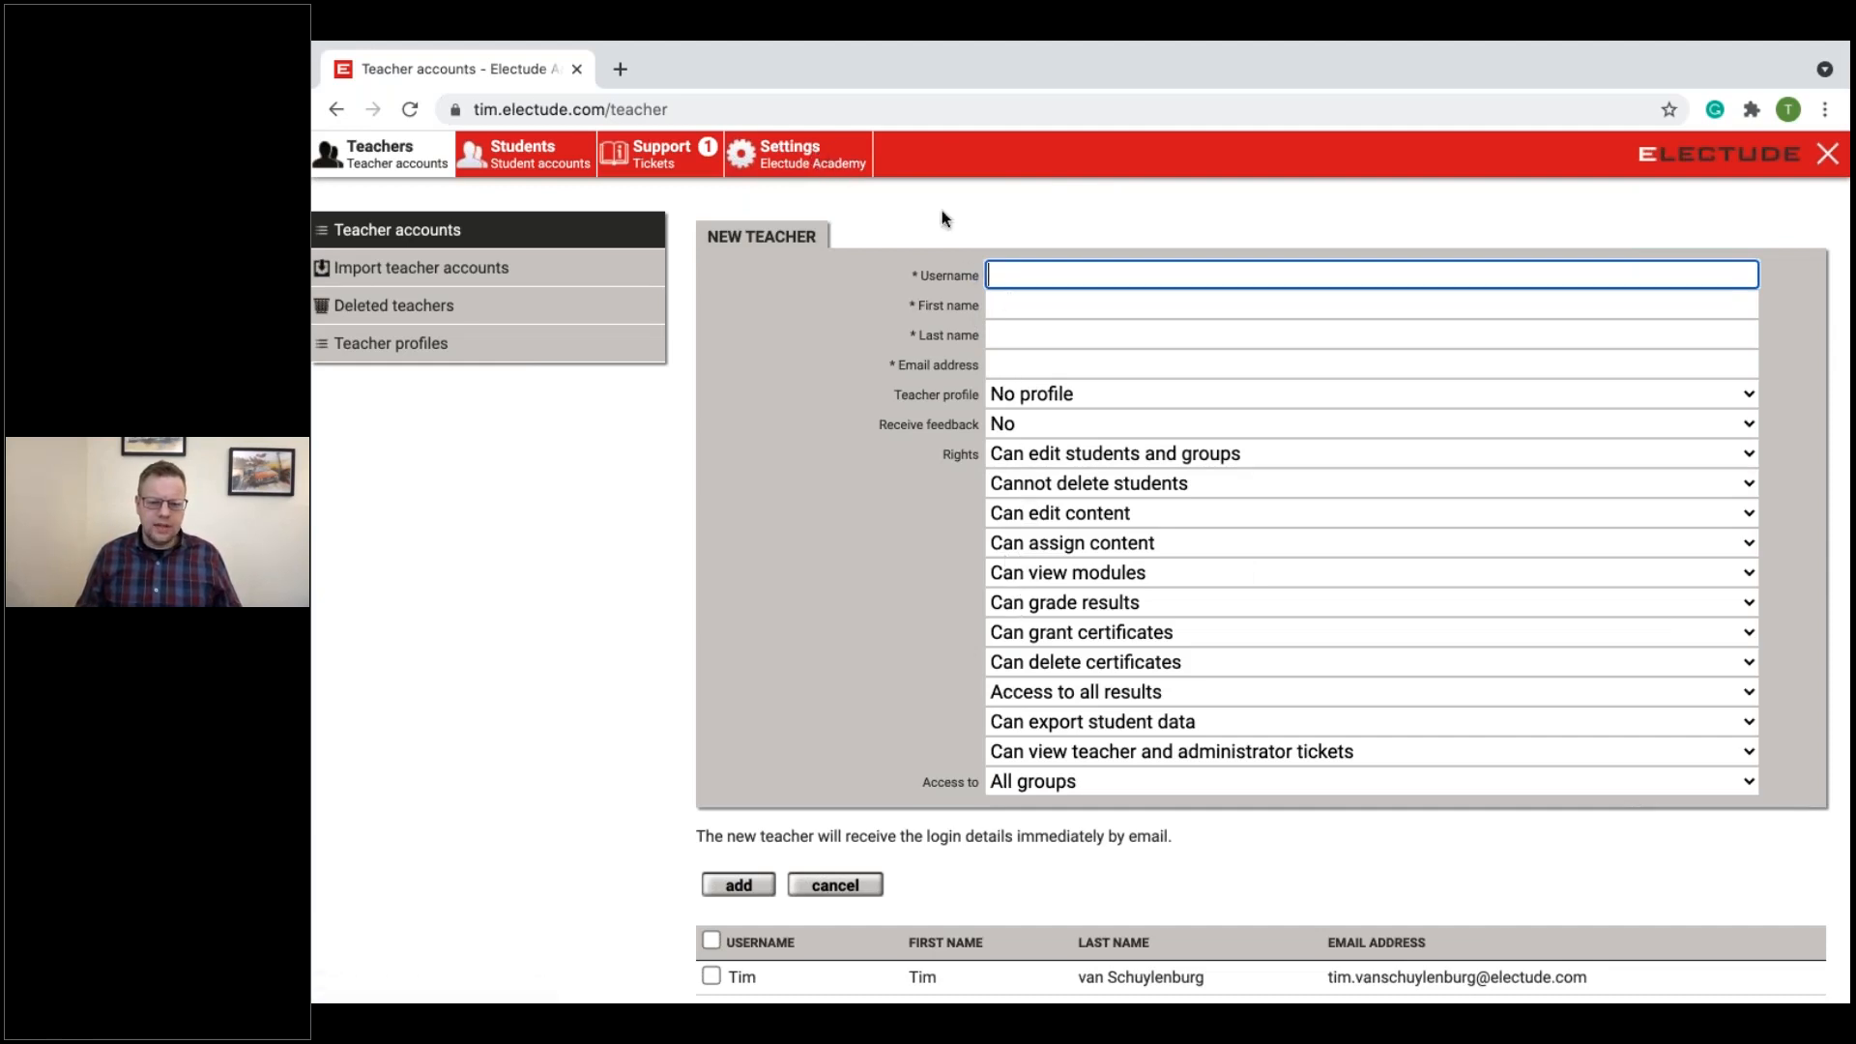
Step: Open the site's General settings page
{"action": "left_click", "coordinate": [813, 169]}
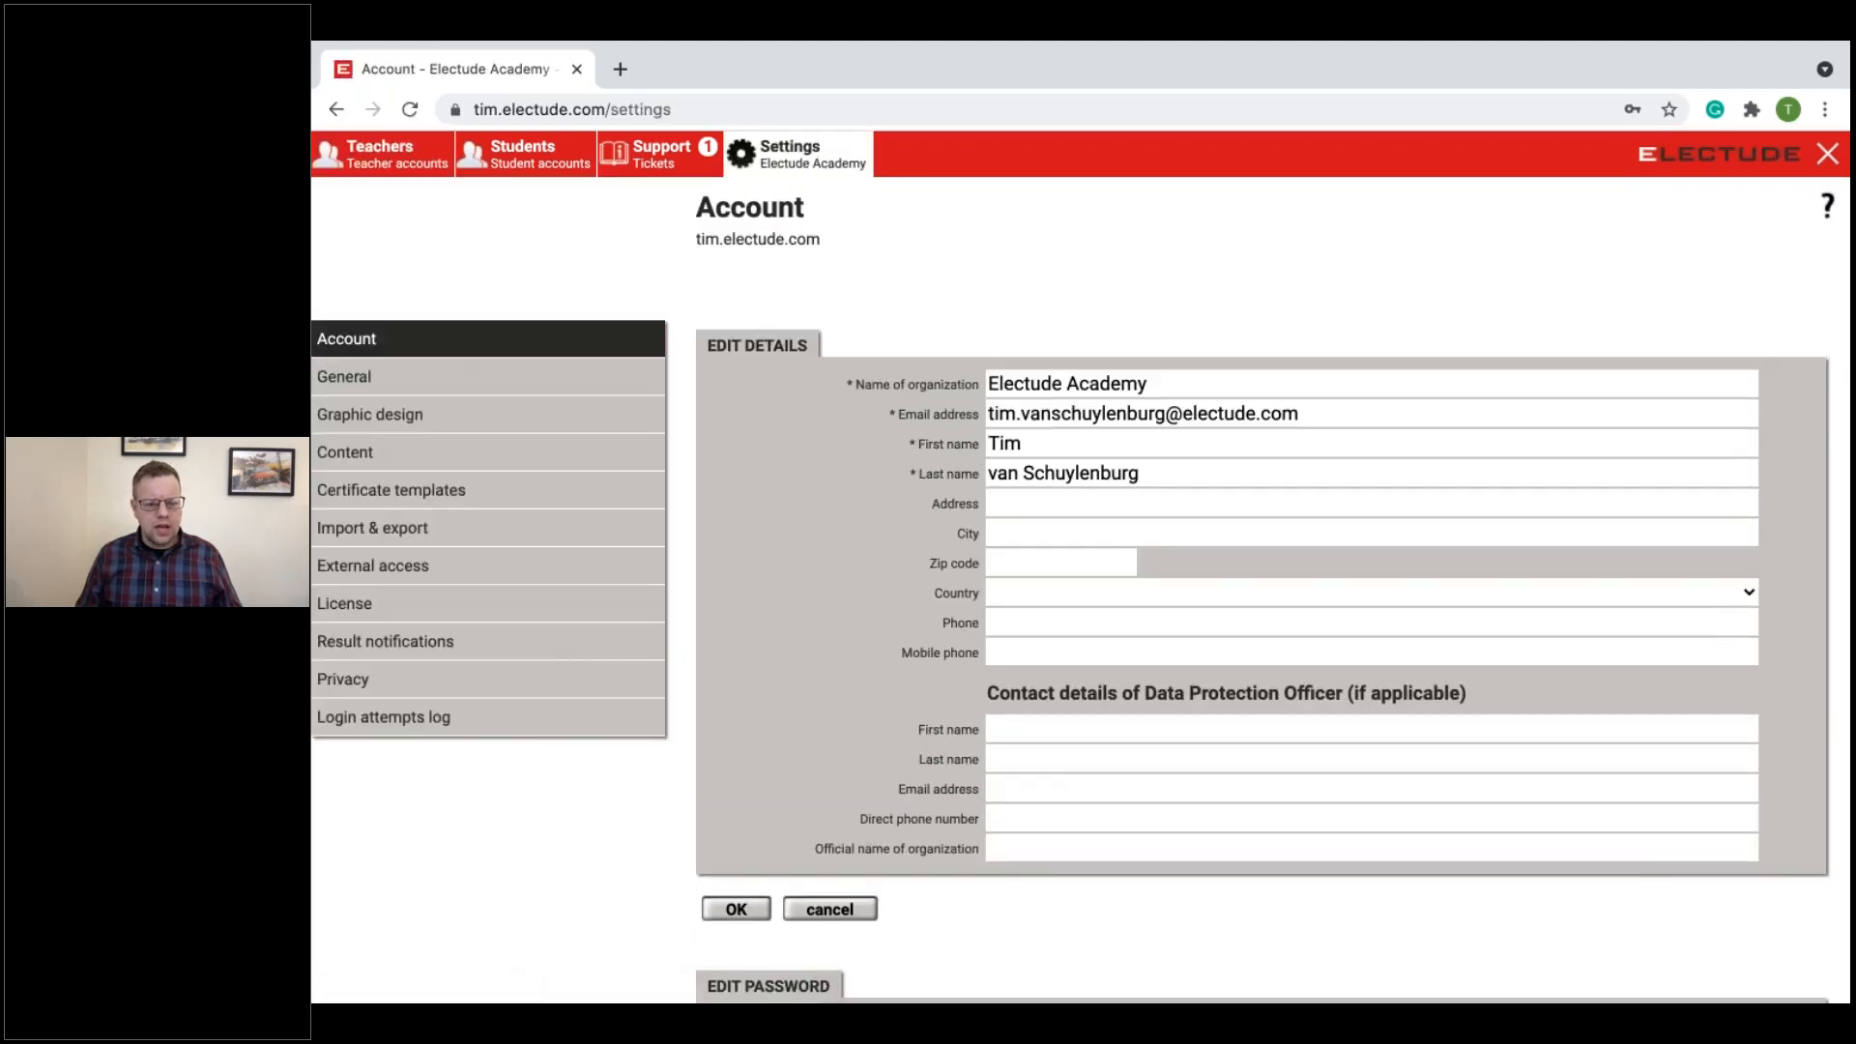
{"action": "left_click", "coordinate": [365, 384]}
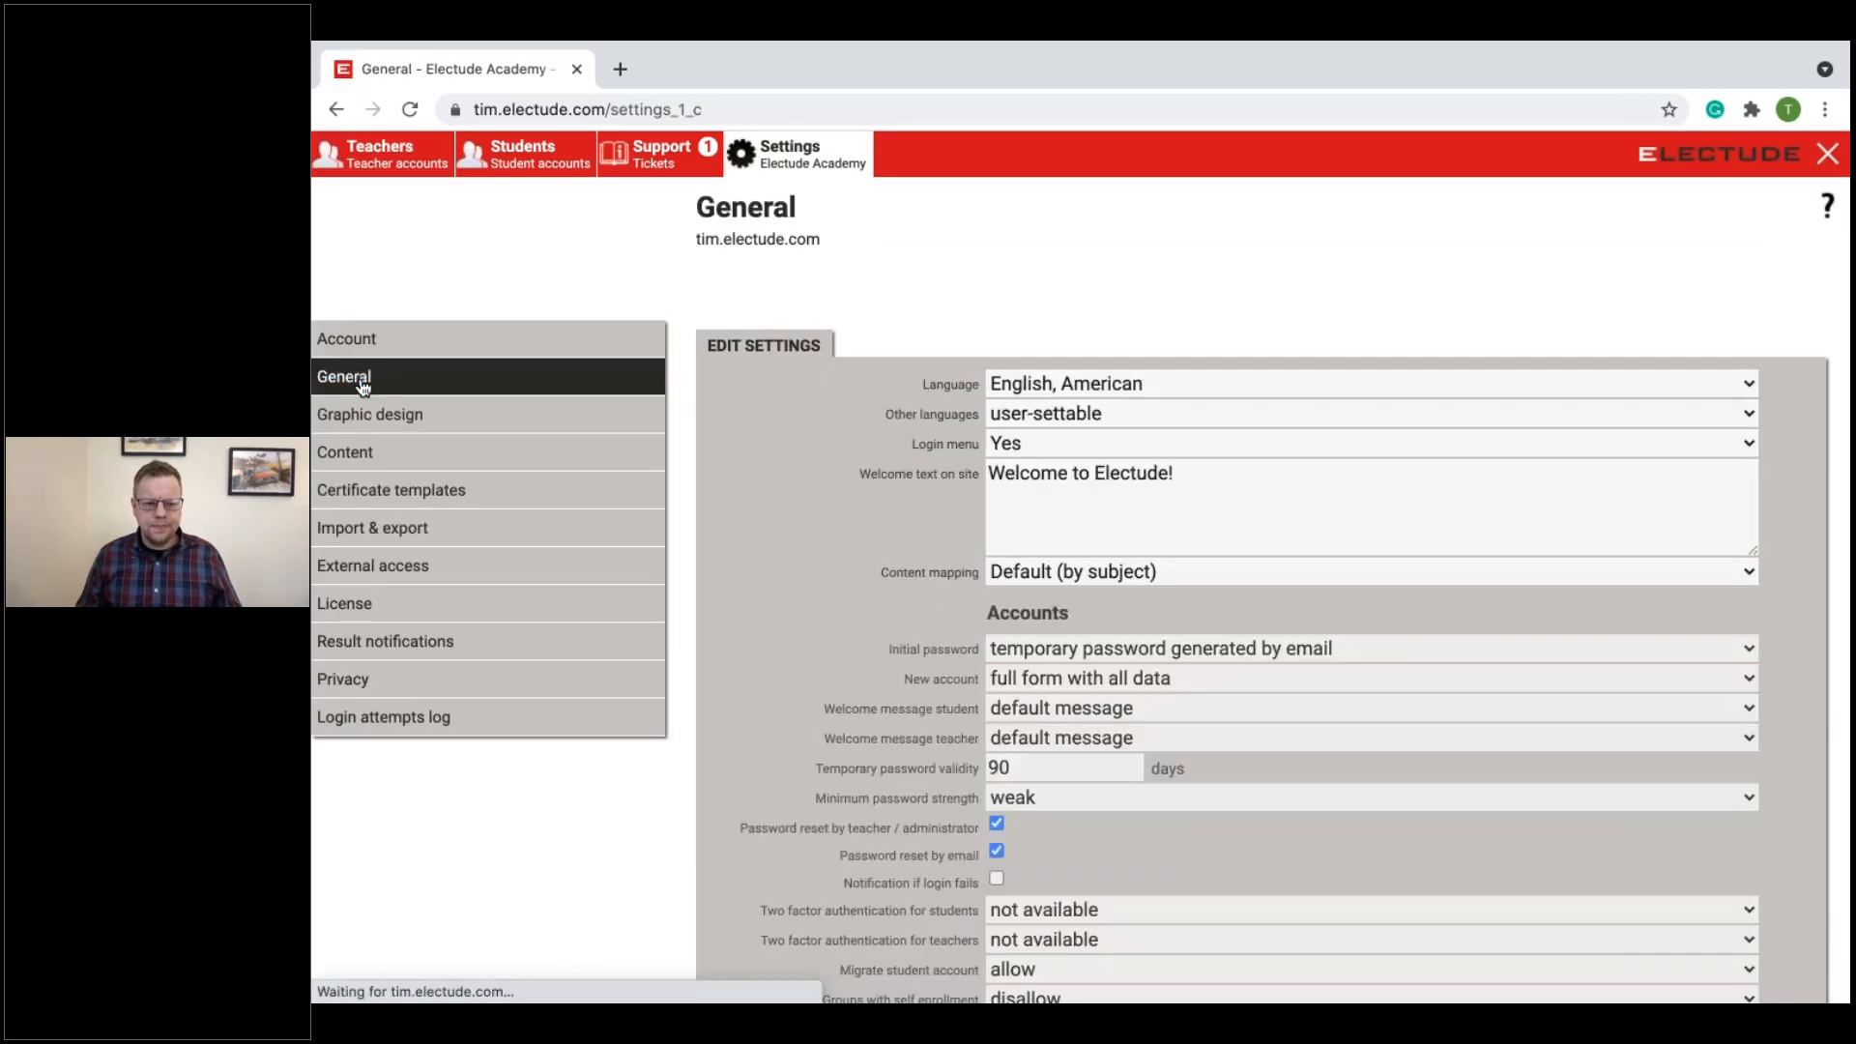
Step: Review the account options in the General settings and compare them with the blank new teacher form
{"action": "scroll", "coordinate": [858, 454], "scroll_direction": "down", "scroll_amount": 3}
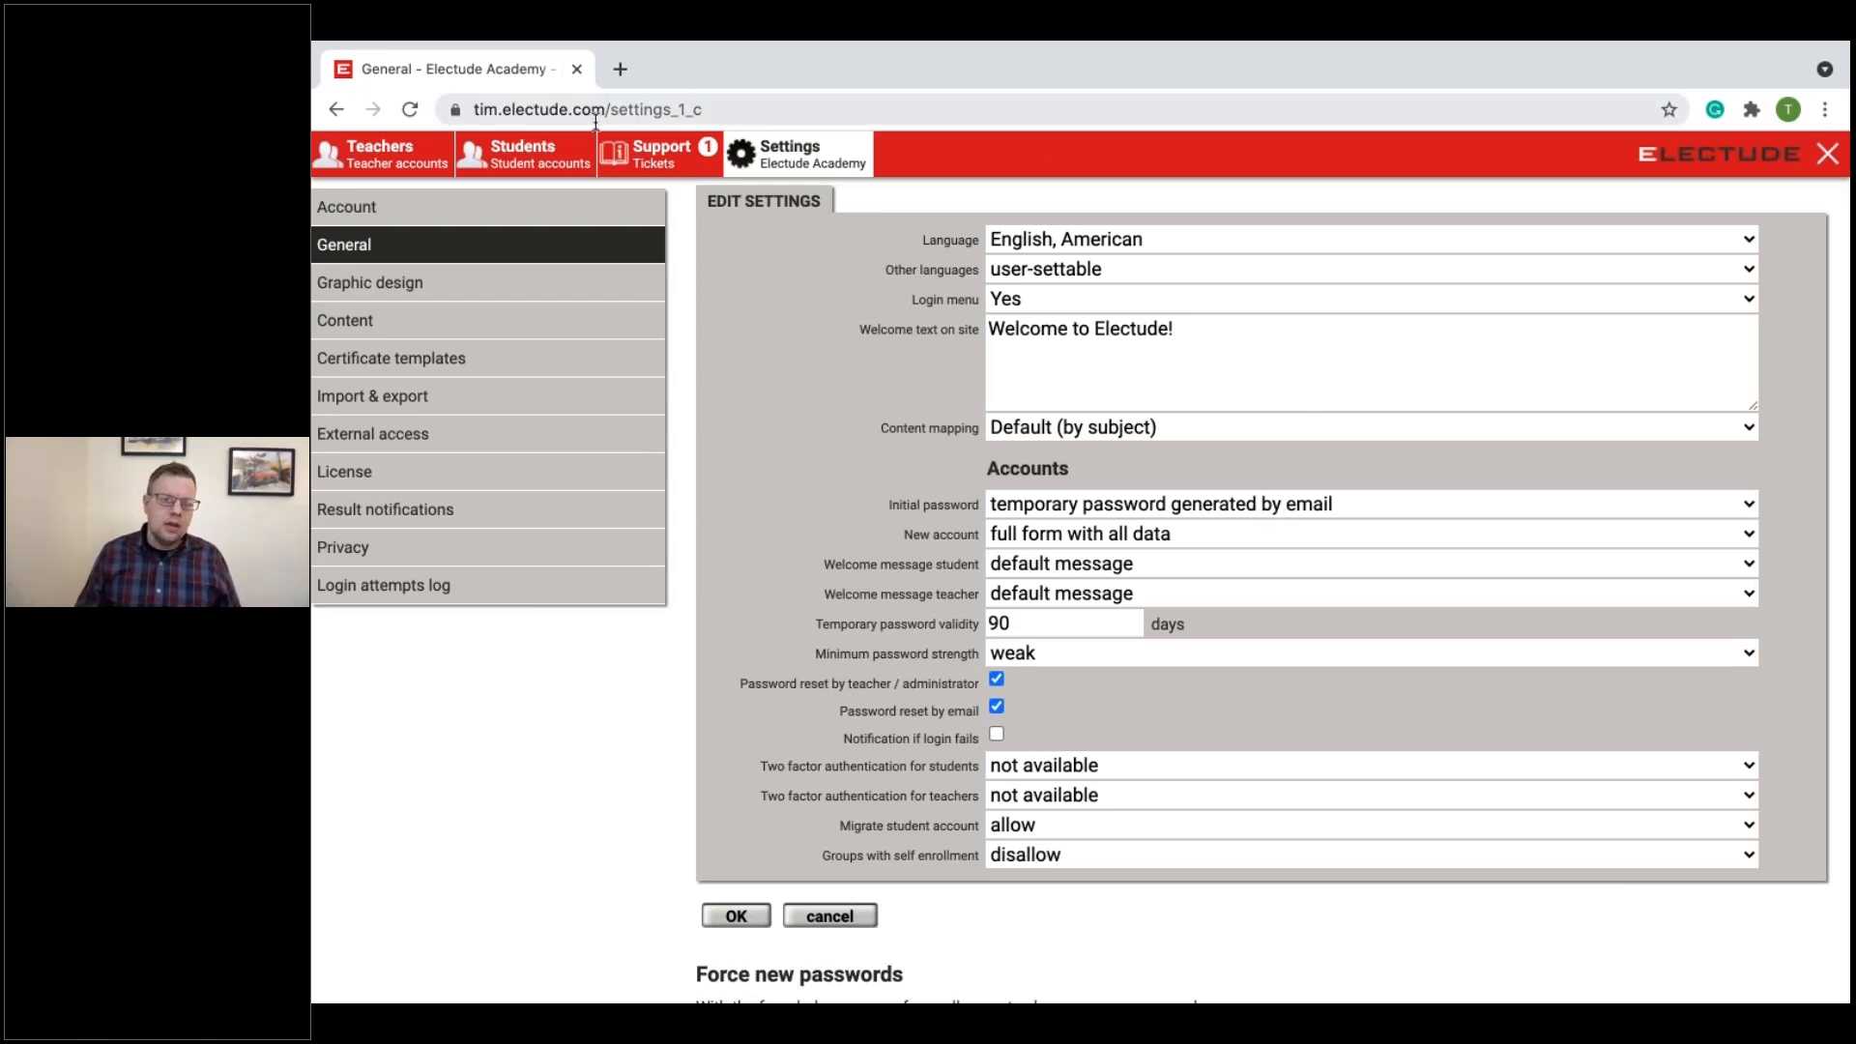
{"action": "left_click", "coordinate": [396, 160]}
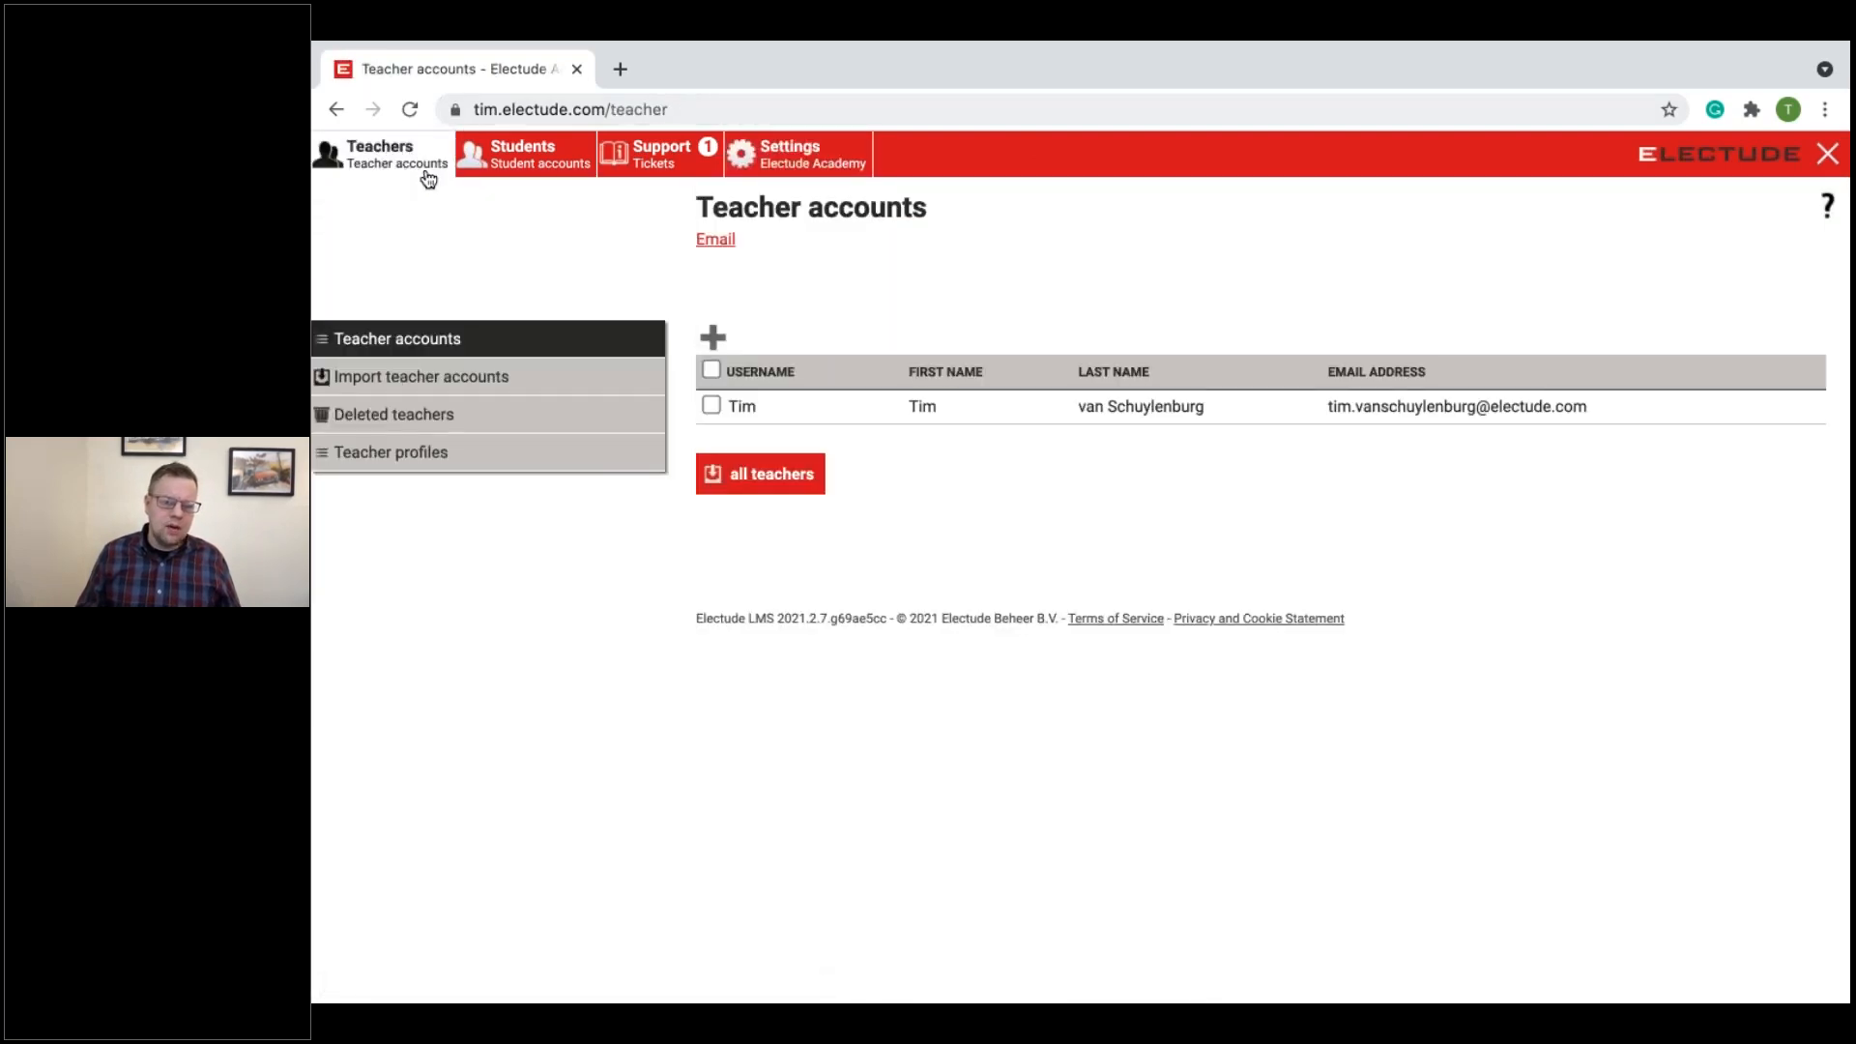
{"action": "left_click", "coordinate": [712, 336]}
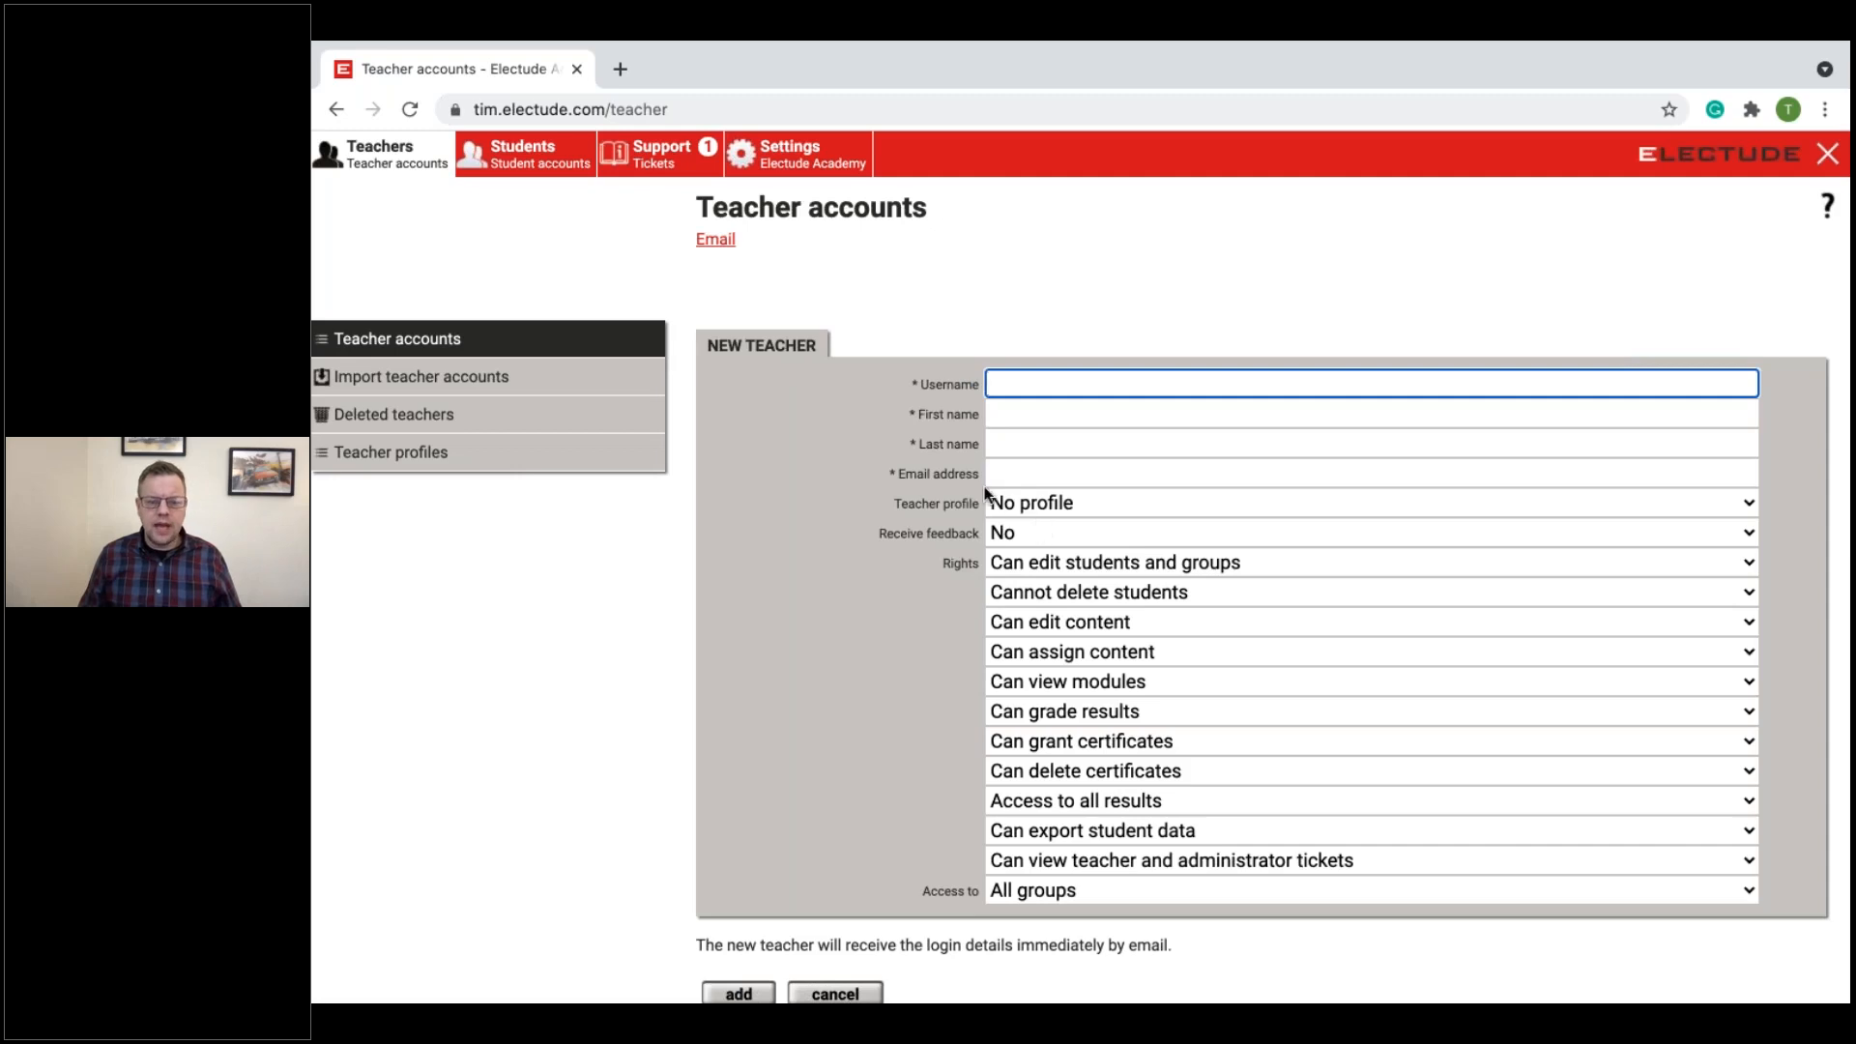
{"action": "scroll", "coordinate": [779, 750], "scroll_direction": "down", "scroll_amount": 2}
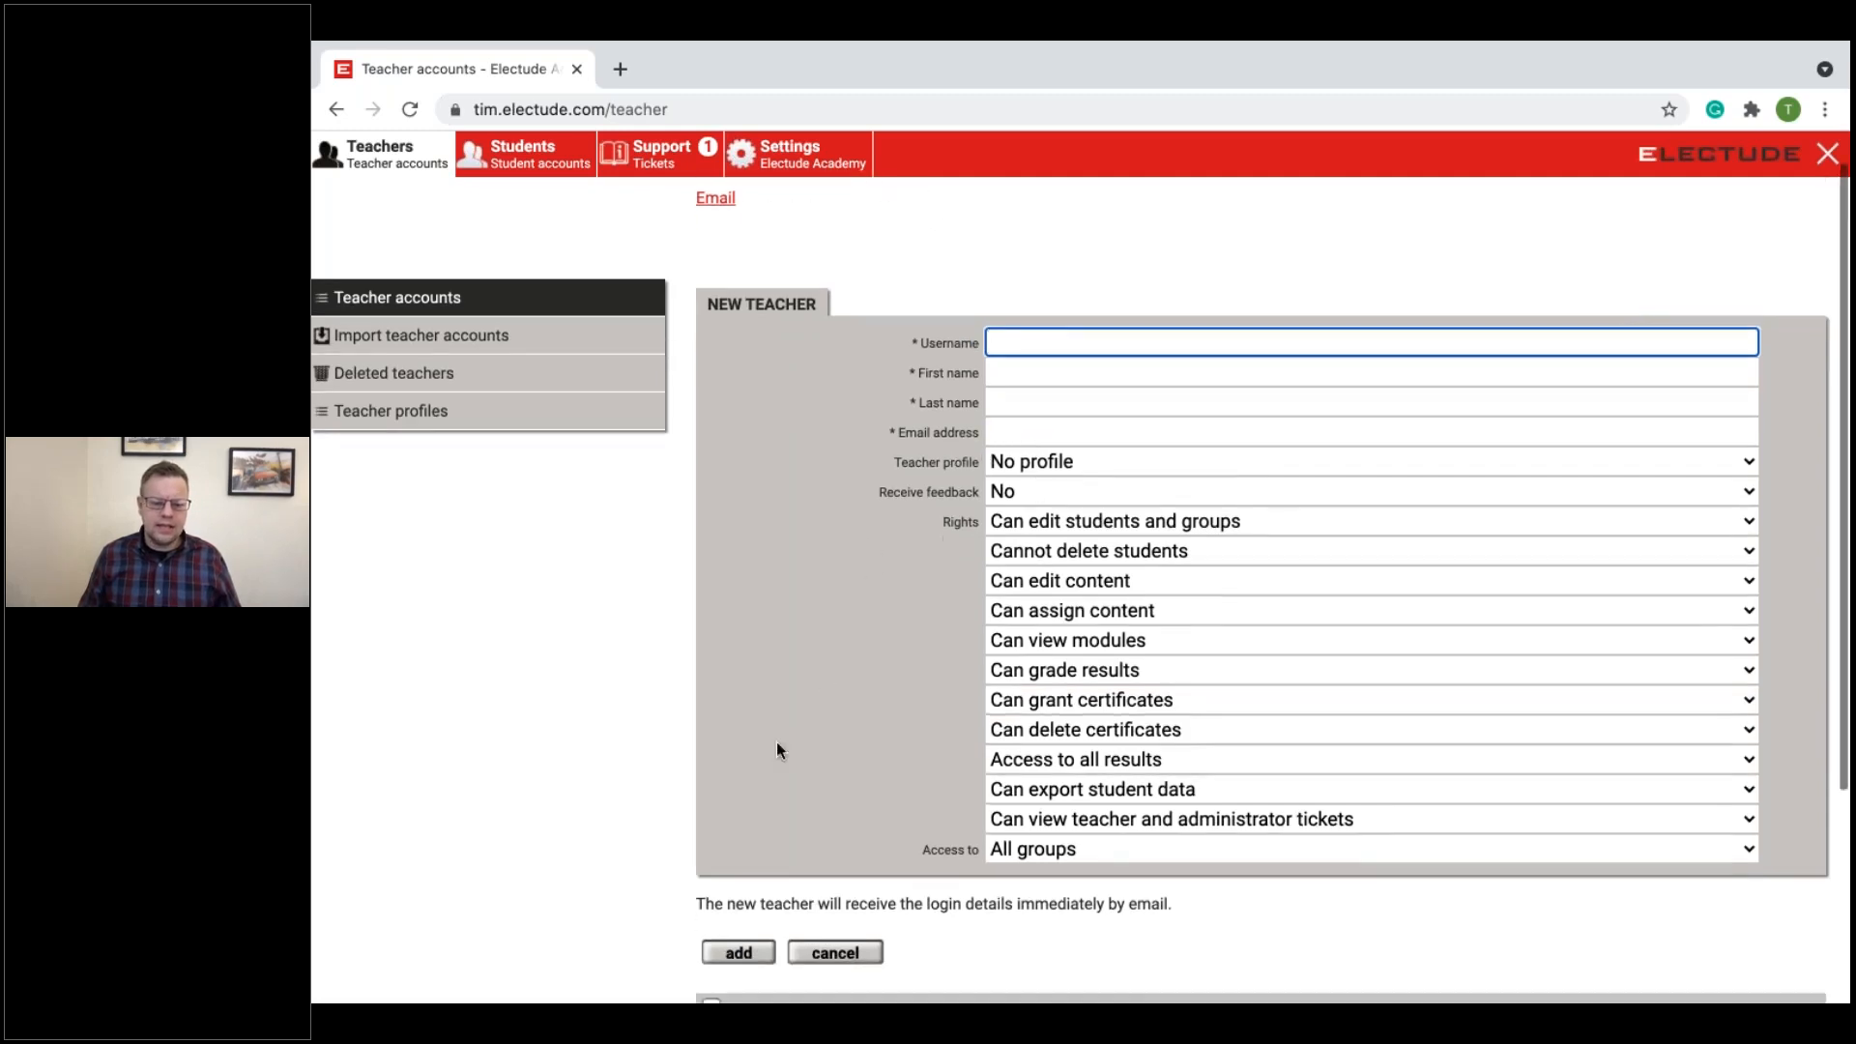
{"action": "scroll", "coordinate": [778, 750], "scroll_direction": "down", "scroll_amount": 2}
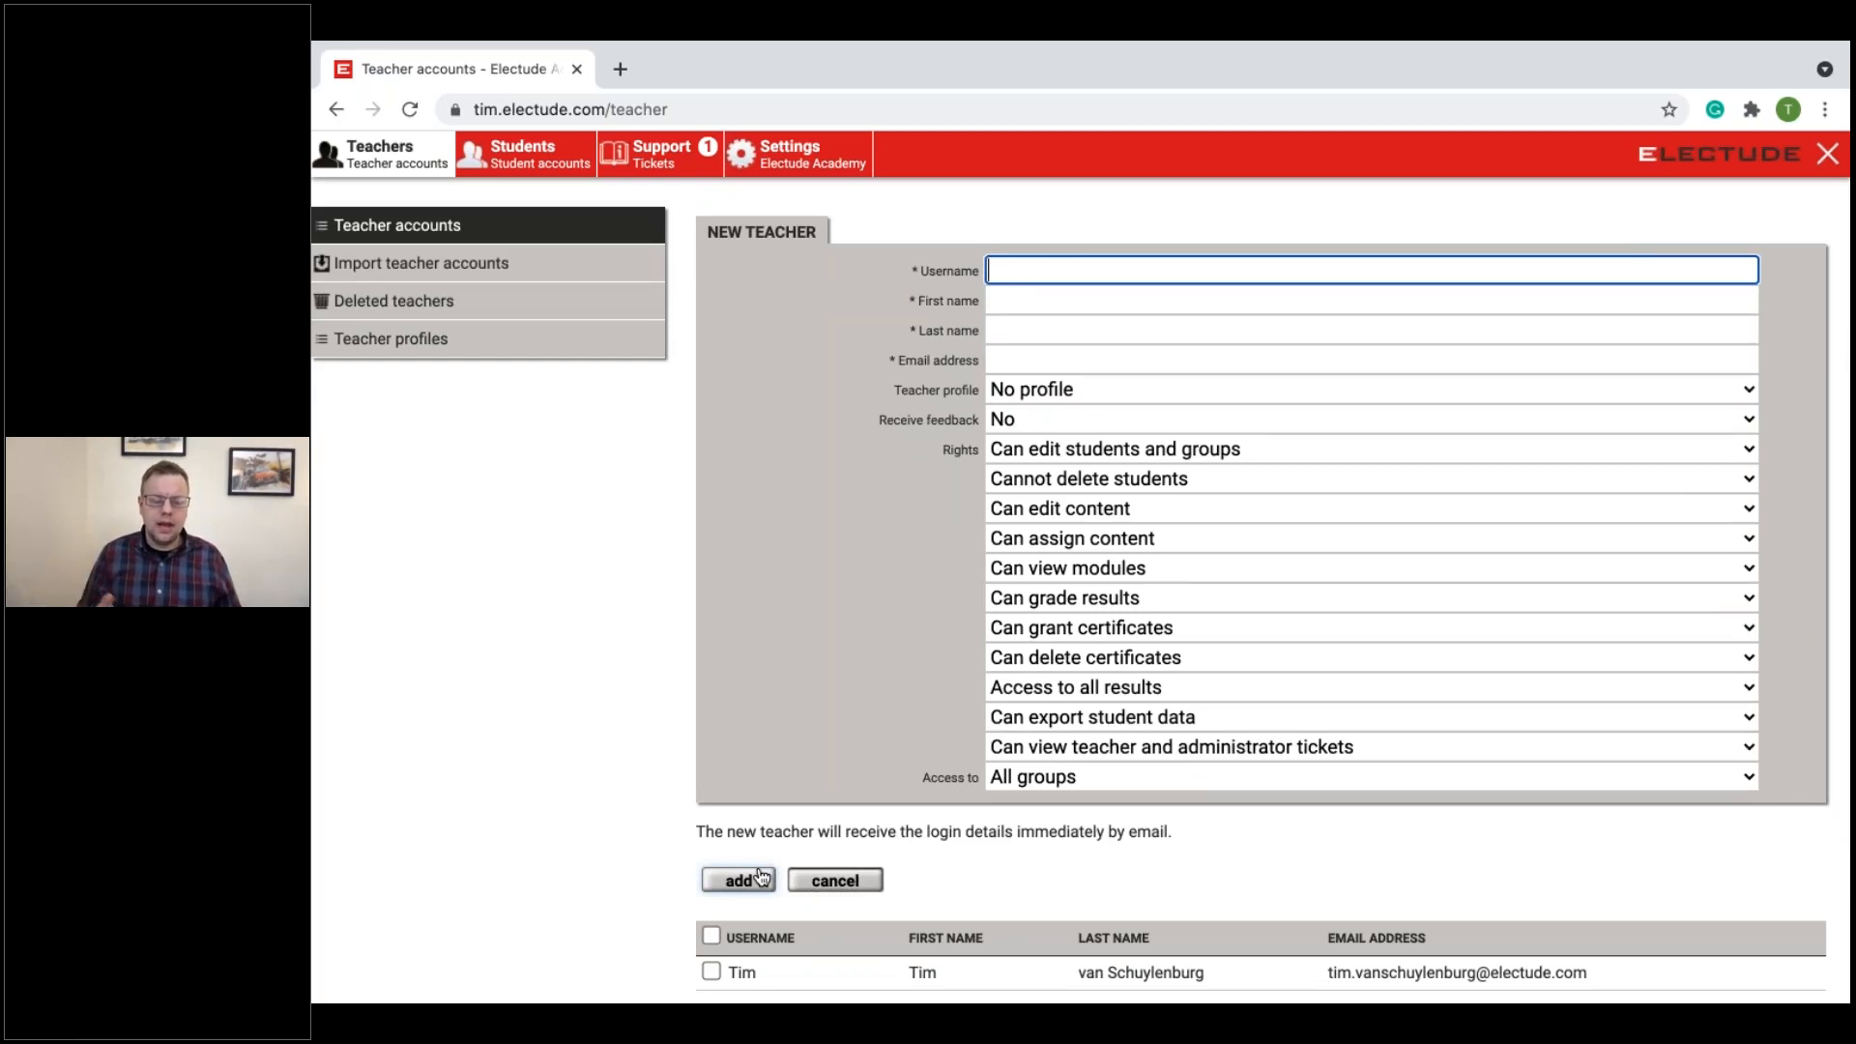
Step: In the General settings, set the initial password to "temporary password specified by teacher / administrator" and save
{"action": "left_click", "coordinate": [827, 156]}
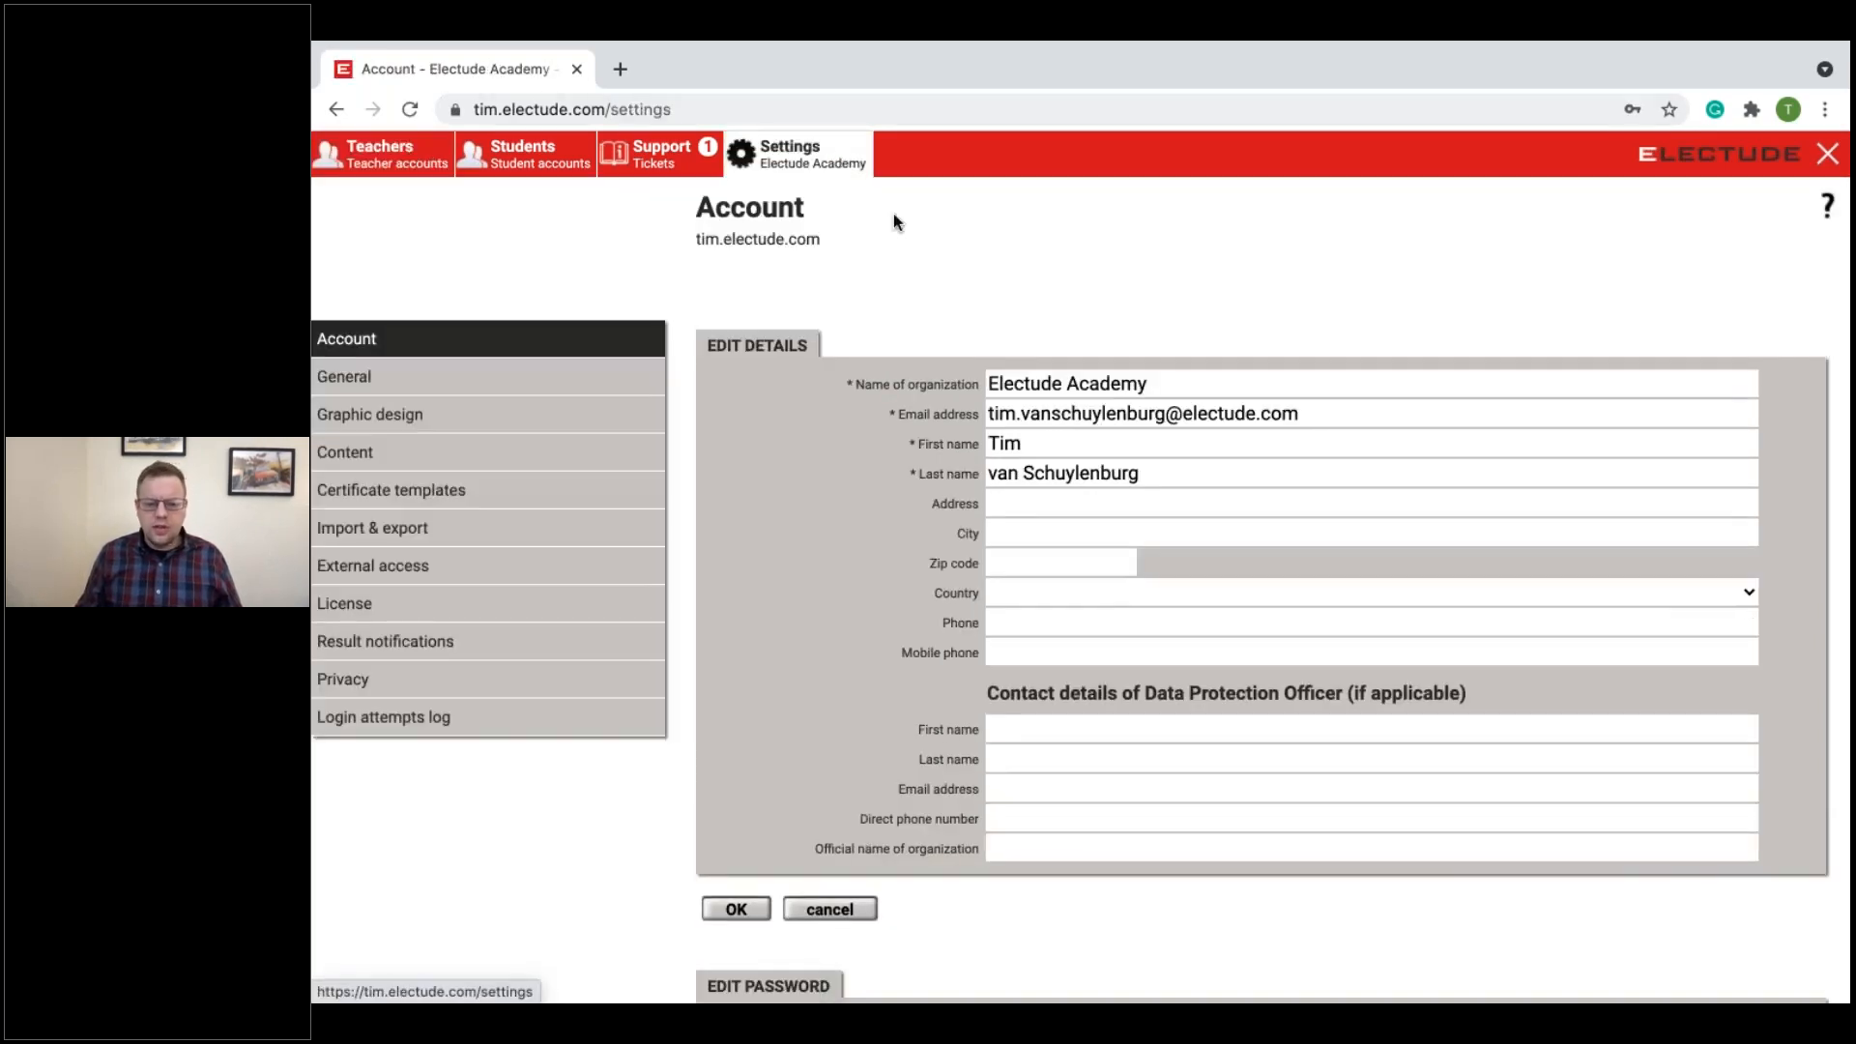
{"action": "left_click", "coordinate": [454, 399]}
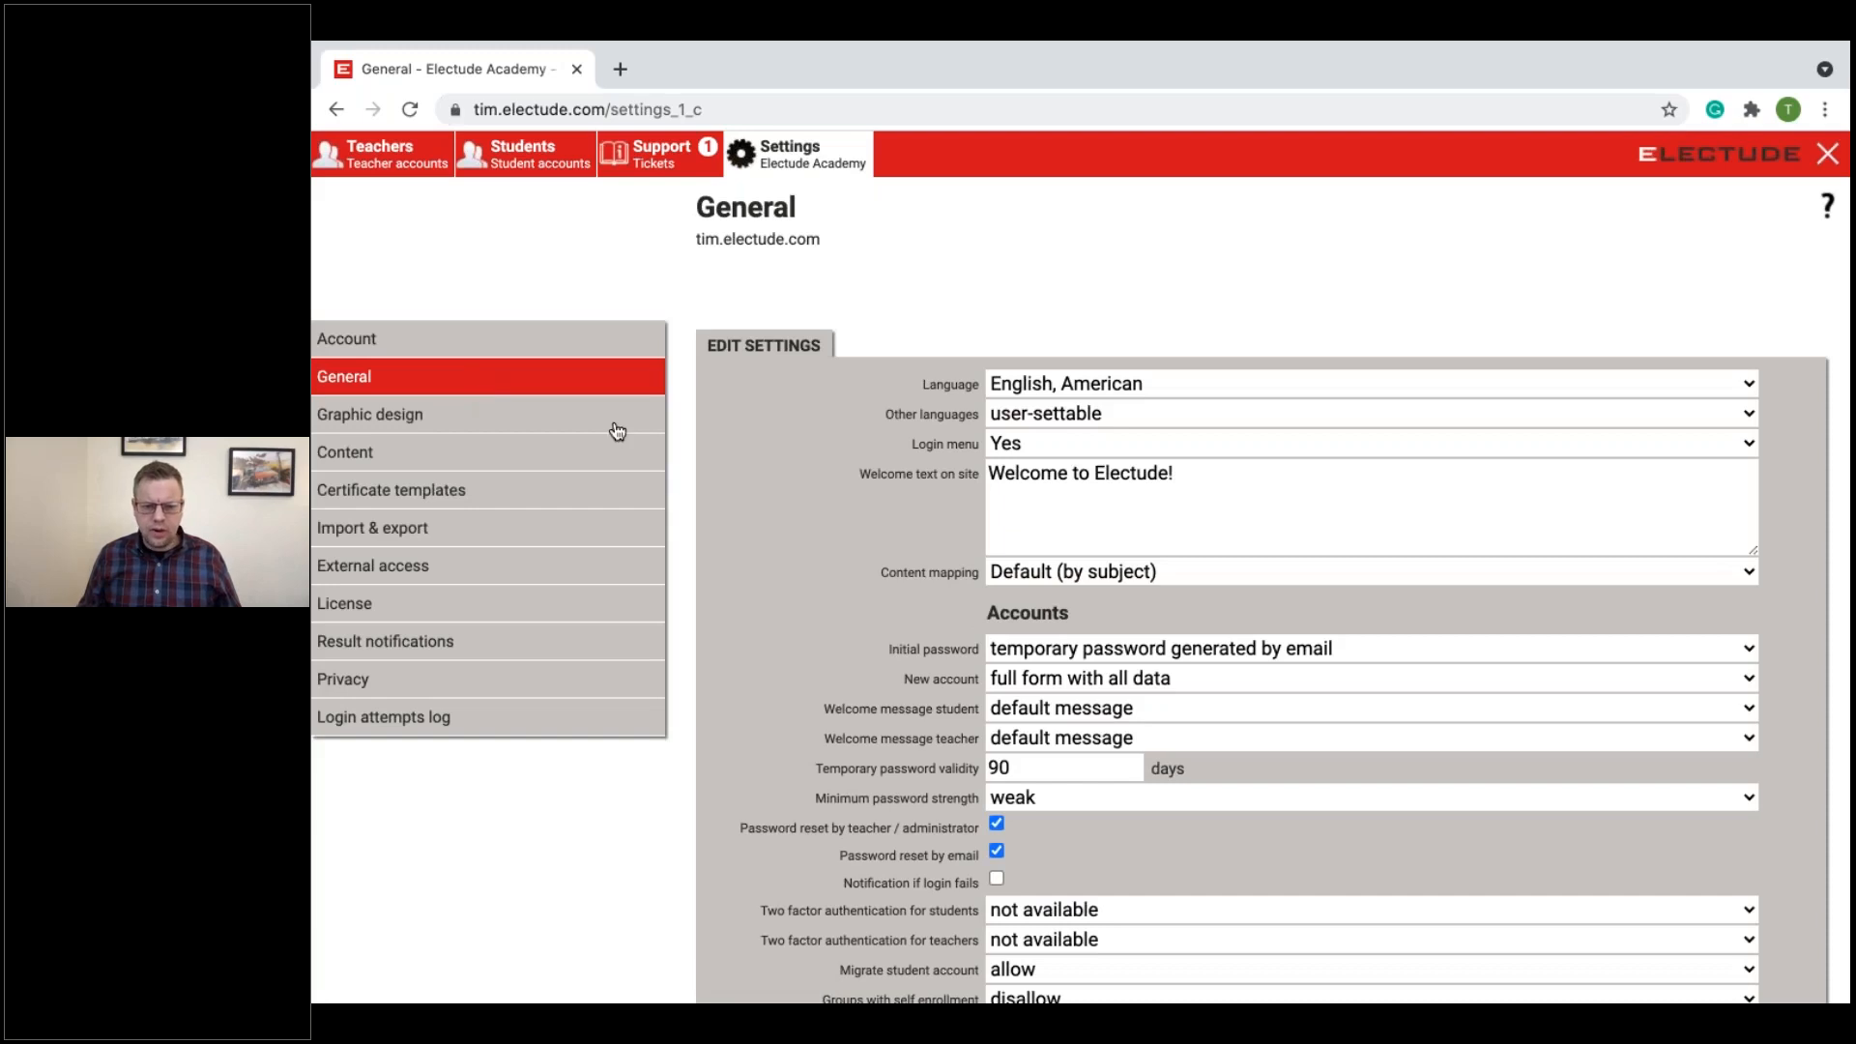
{"action": "scroll", "coordinate": [1128, 576], "scroll_direction": "down", "scroll_amount": 3}
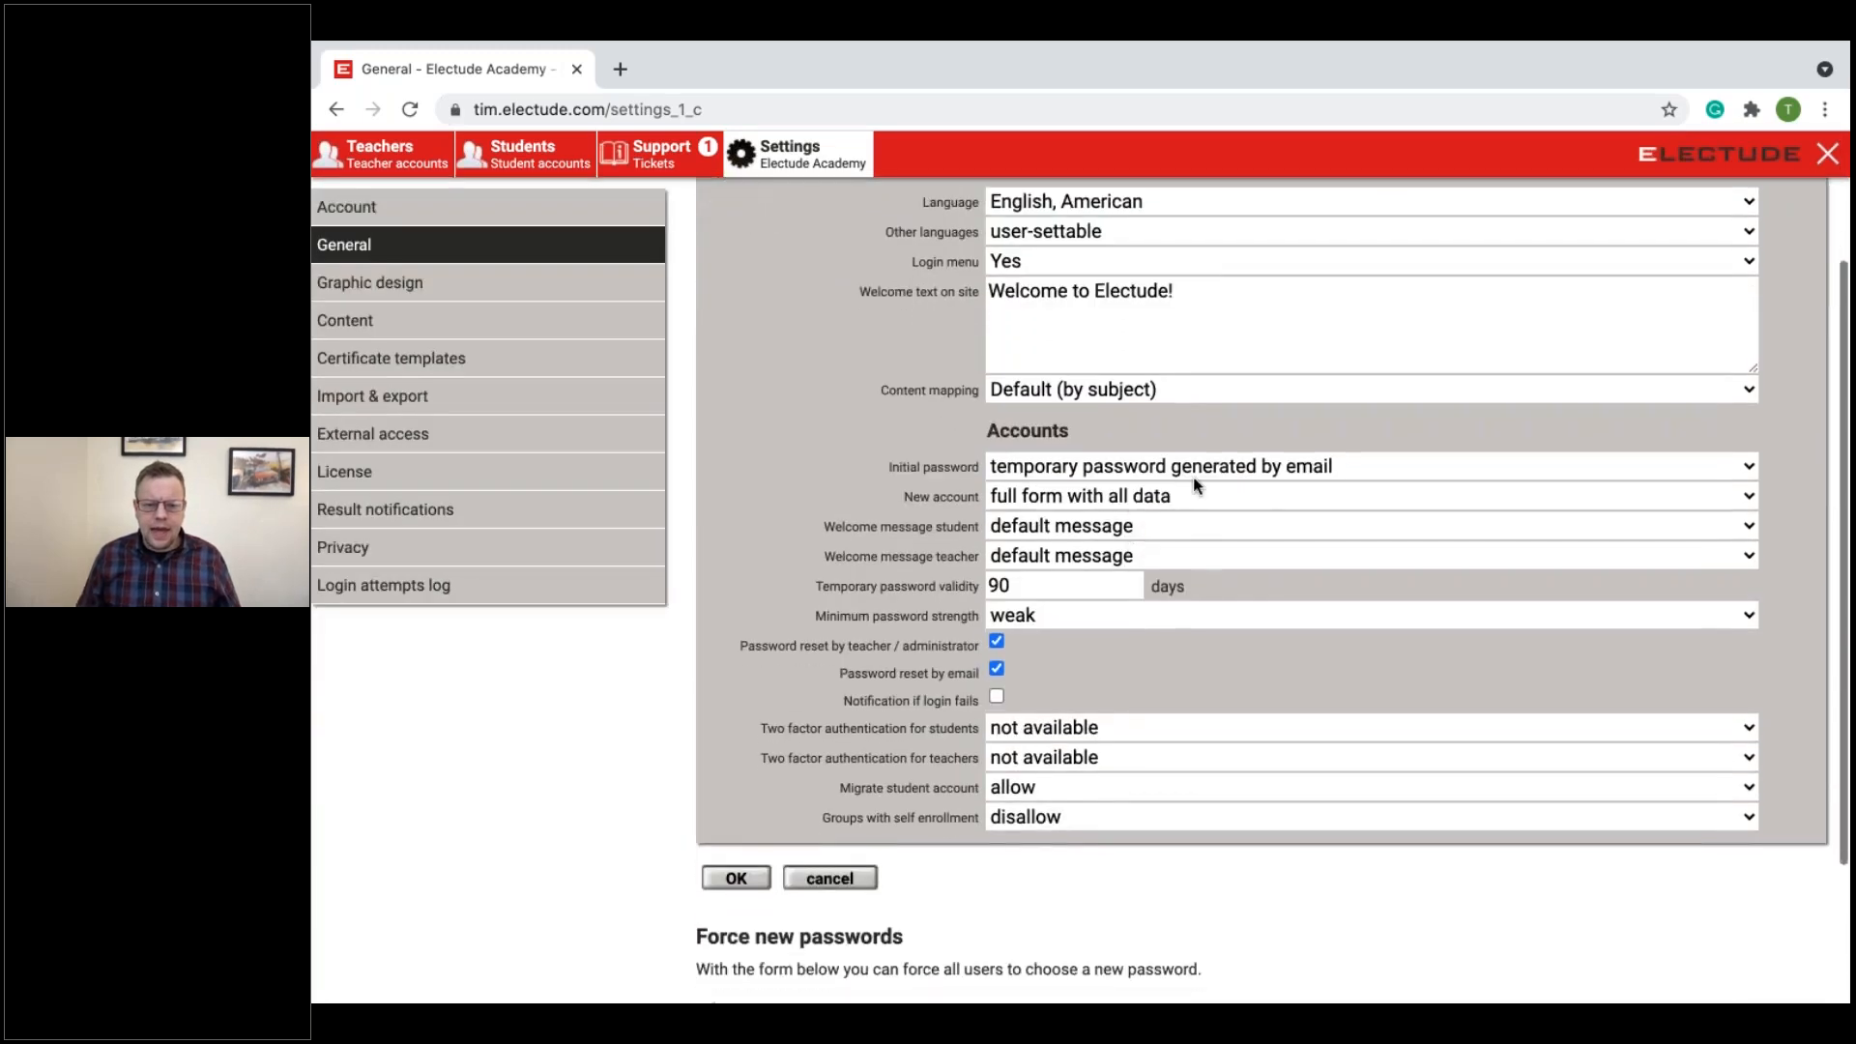
{"action": "left_click", "coordinate": [1192, 472]}
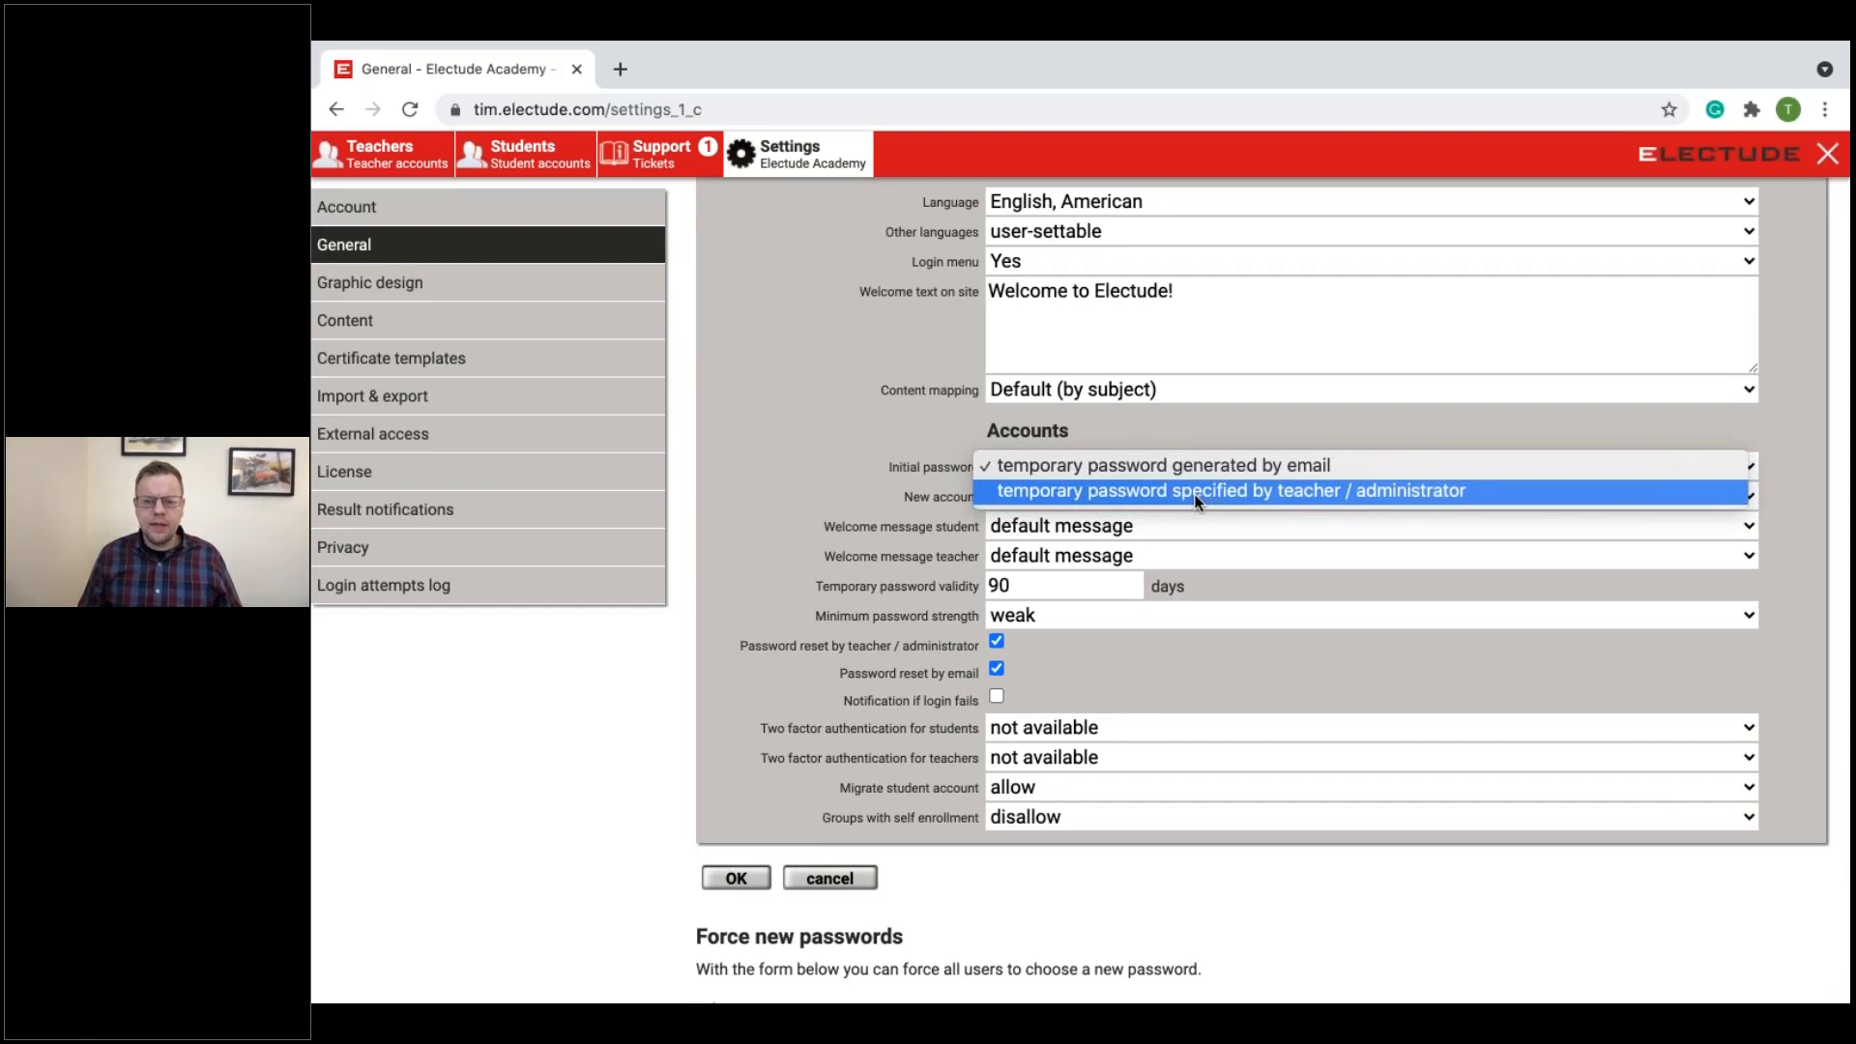
{"action": "left_click", "coordinate": [1194, 493]}
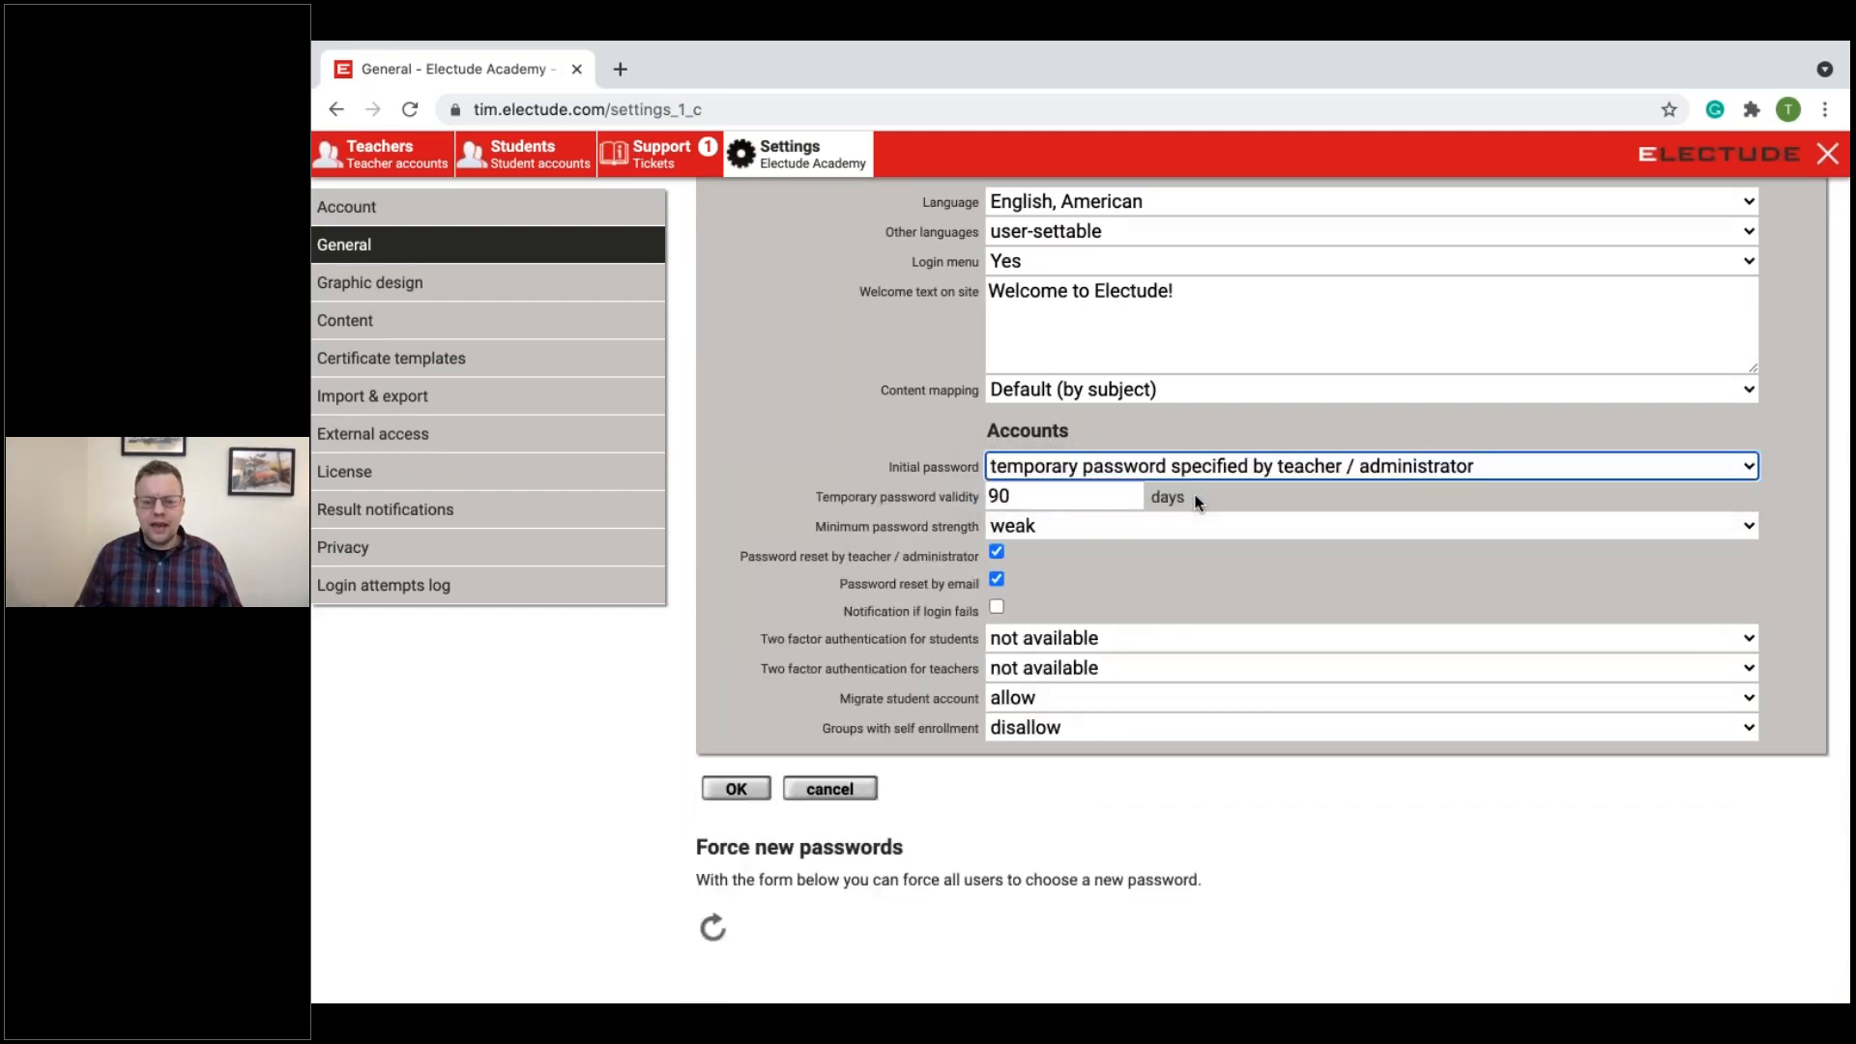
{"action": "left_click", "coordinate": [755, 788]}
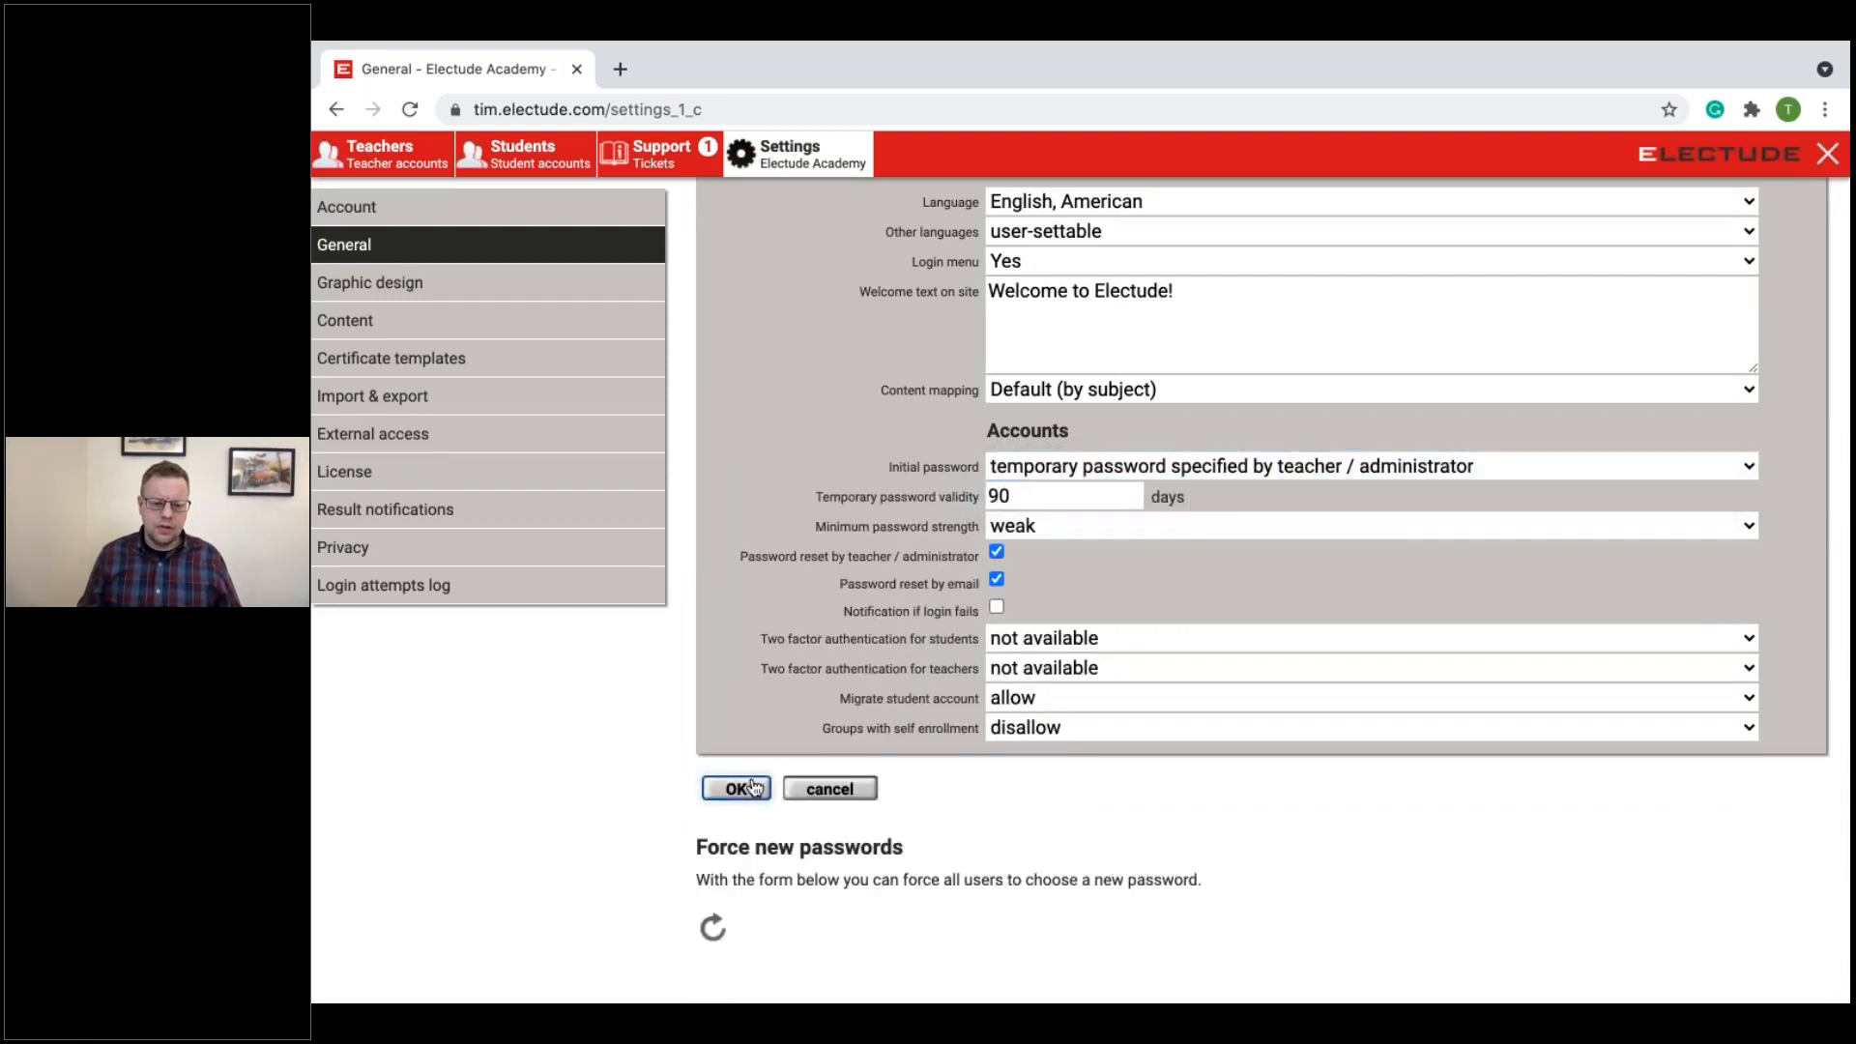
Step: Open a new teacher form in the teacher accounts and examine its password fields
{"action": "left_click", "coordinate": [400, 165]}
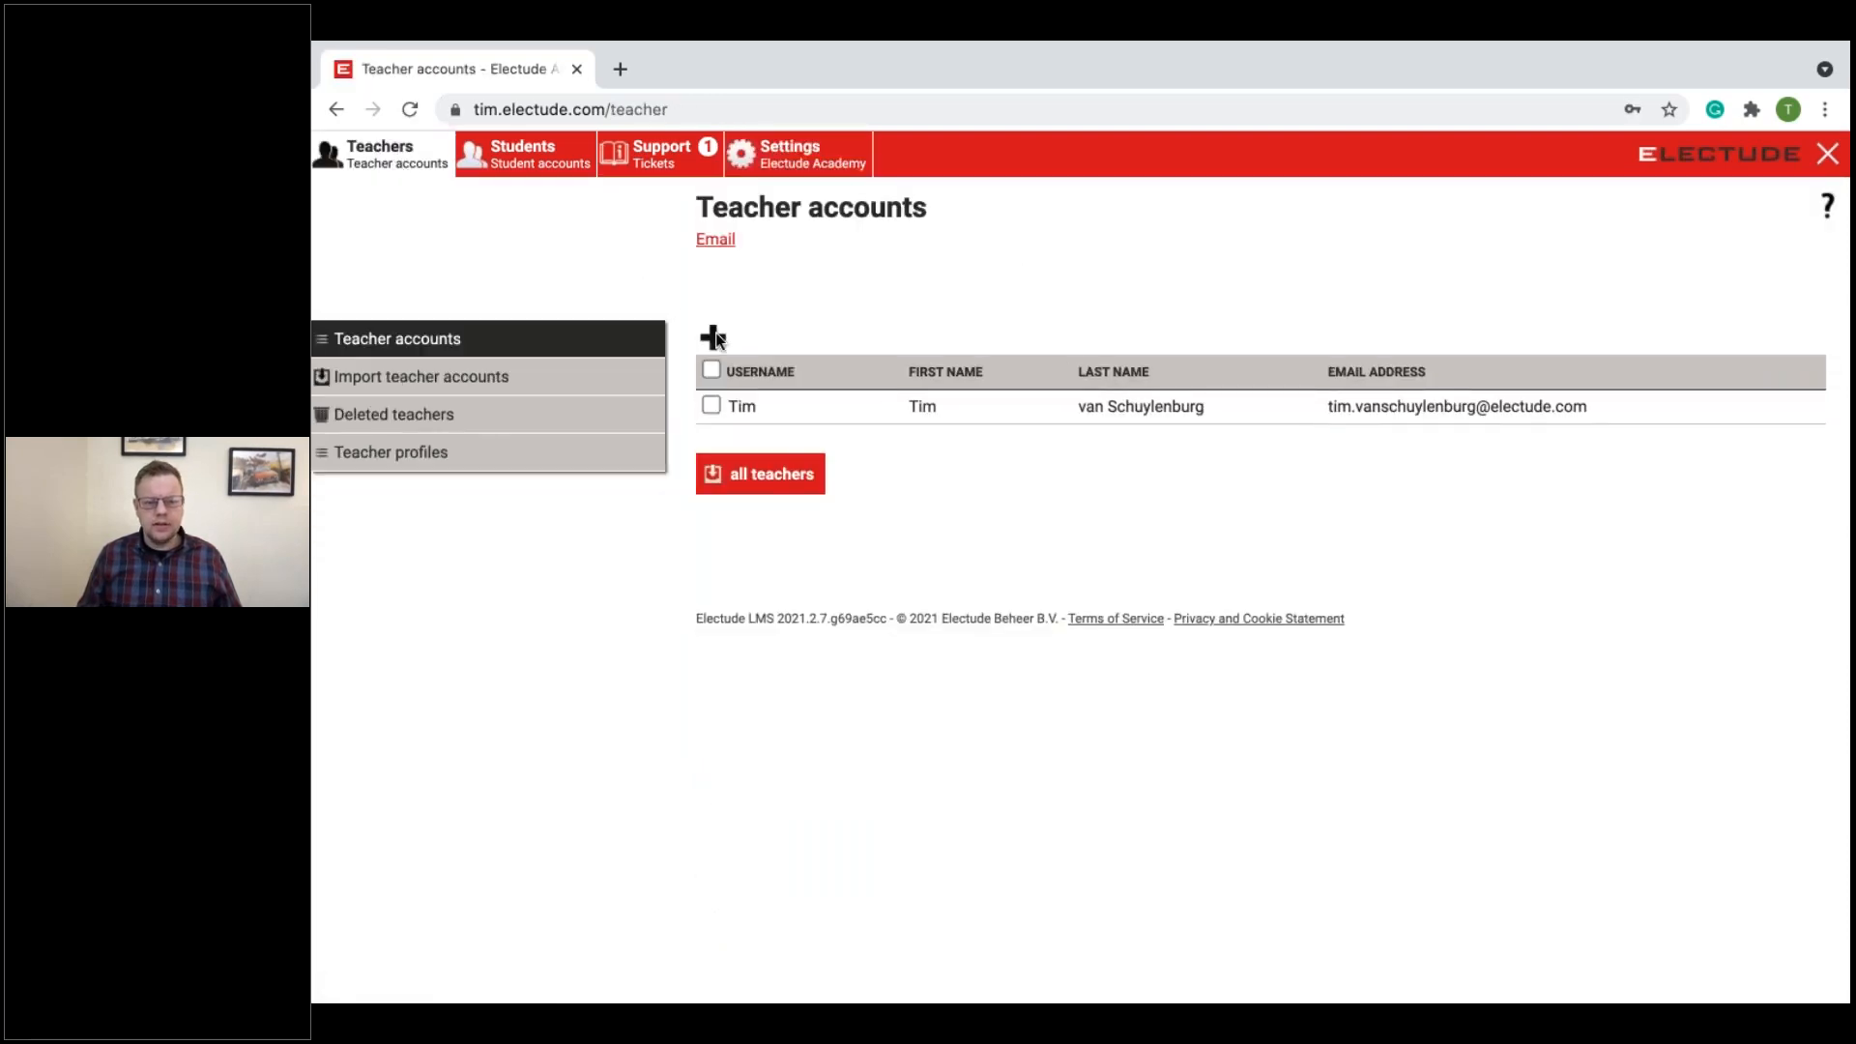
{"action": "left_click", "coordinate": [714, 337]}
{"action": "scroll", "coordinate": [1102, 734], "scroll_direction": "down", "scroll_amount": 1}
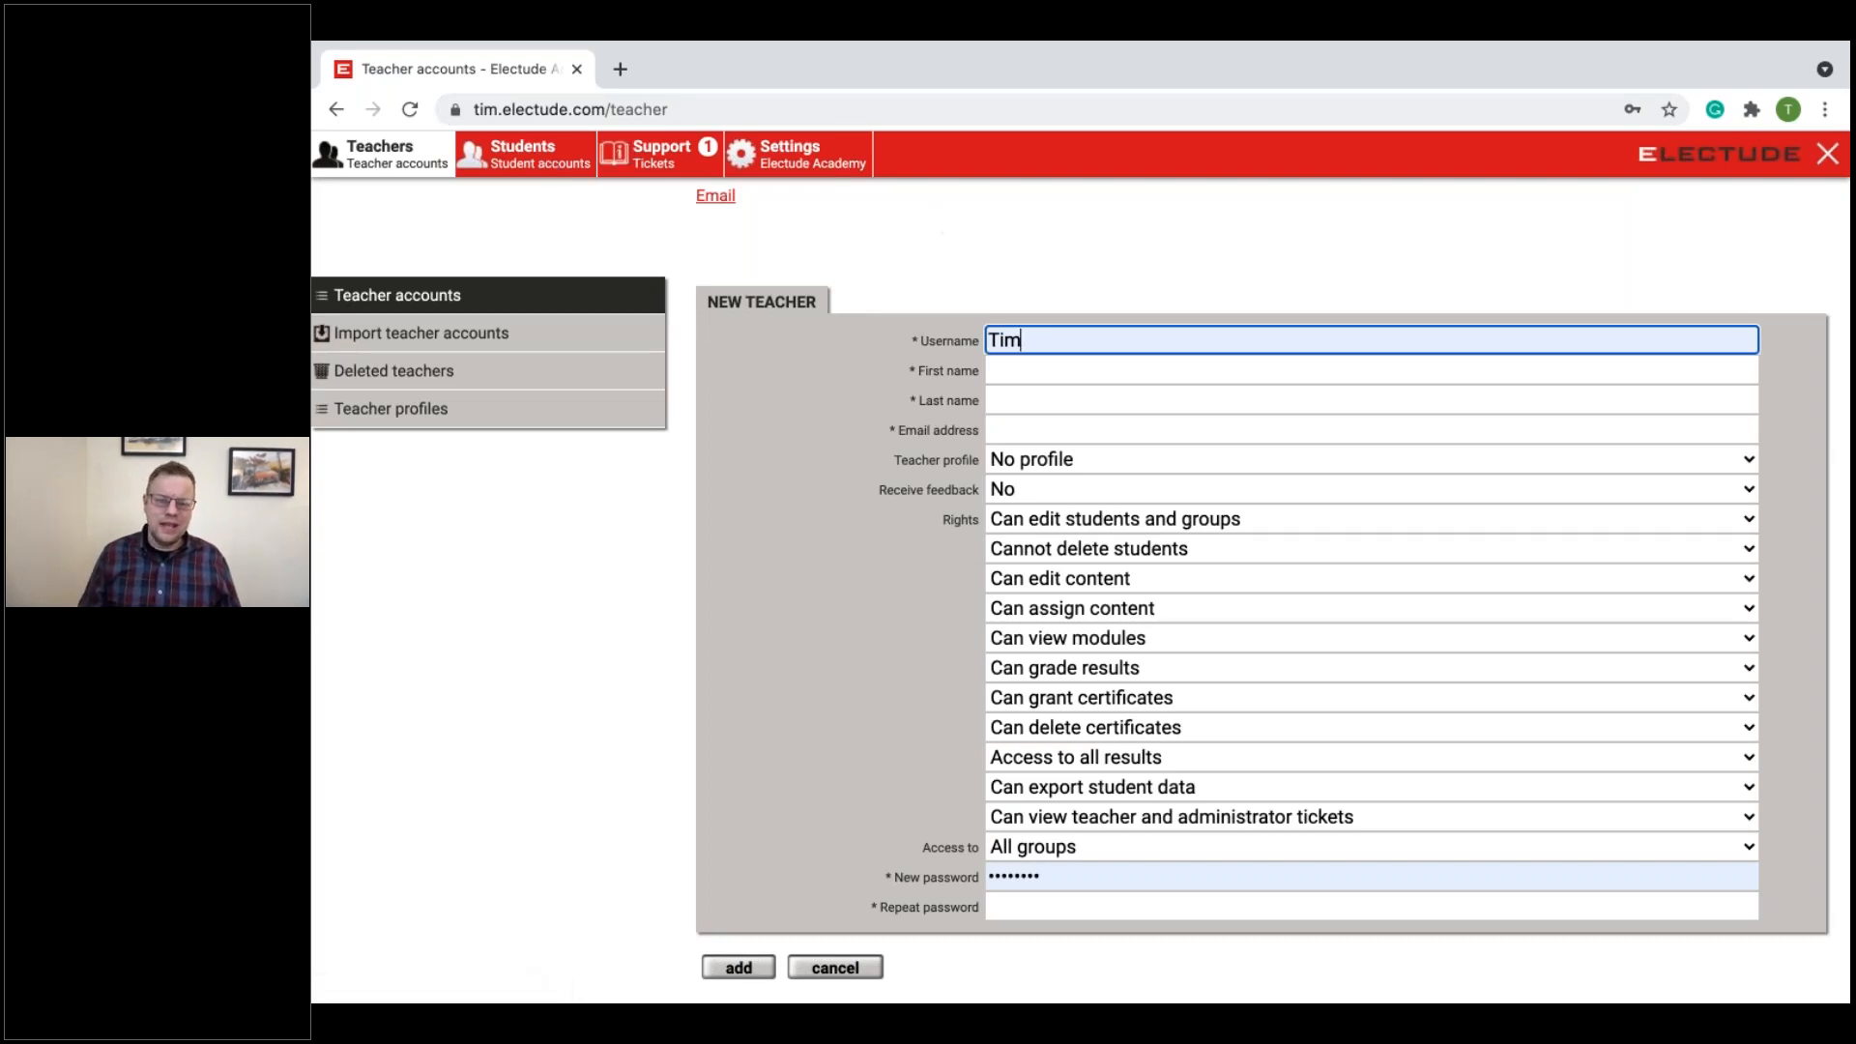
Step: Set the initial password in the General settings back to "temporary password generated by email" and save
{"action": "left_click", "coordinate": [819, 161]}
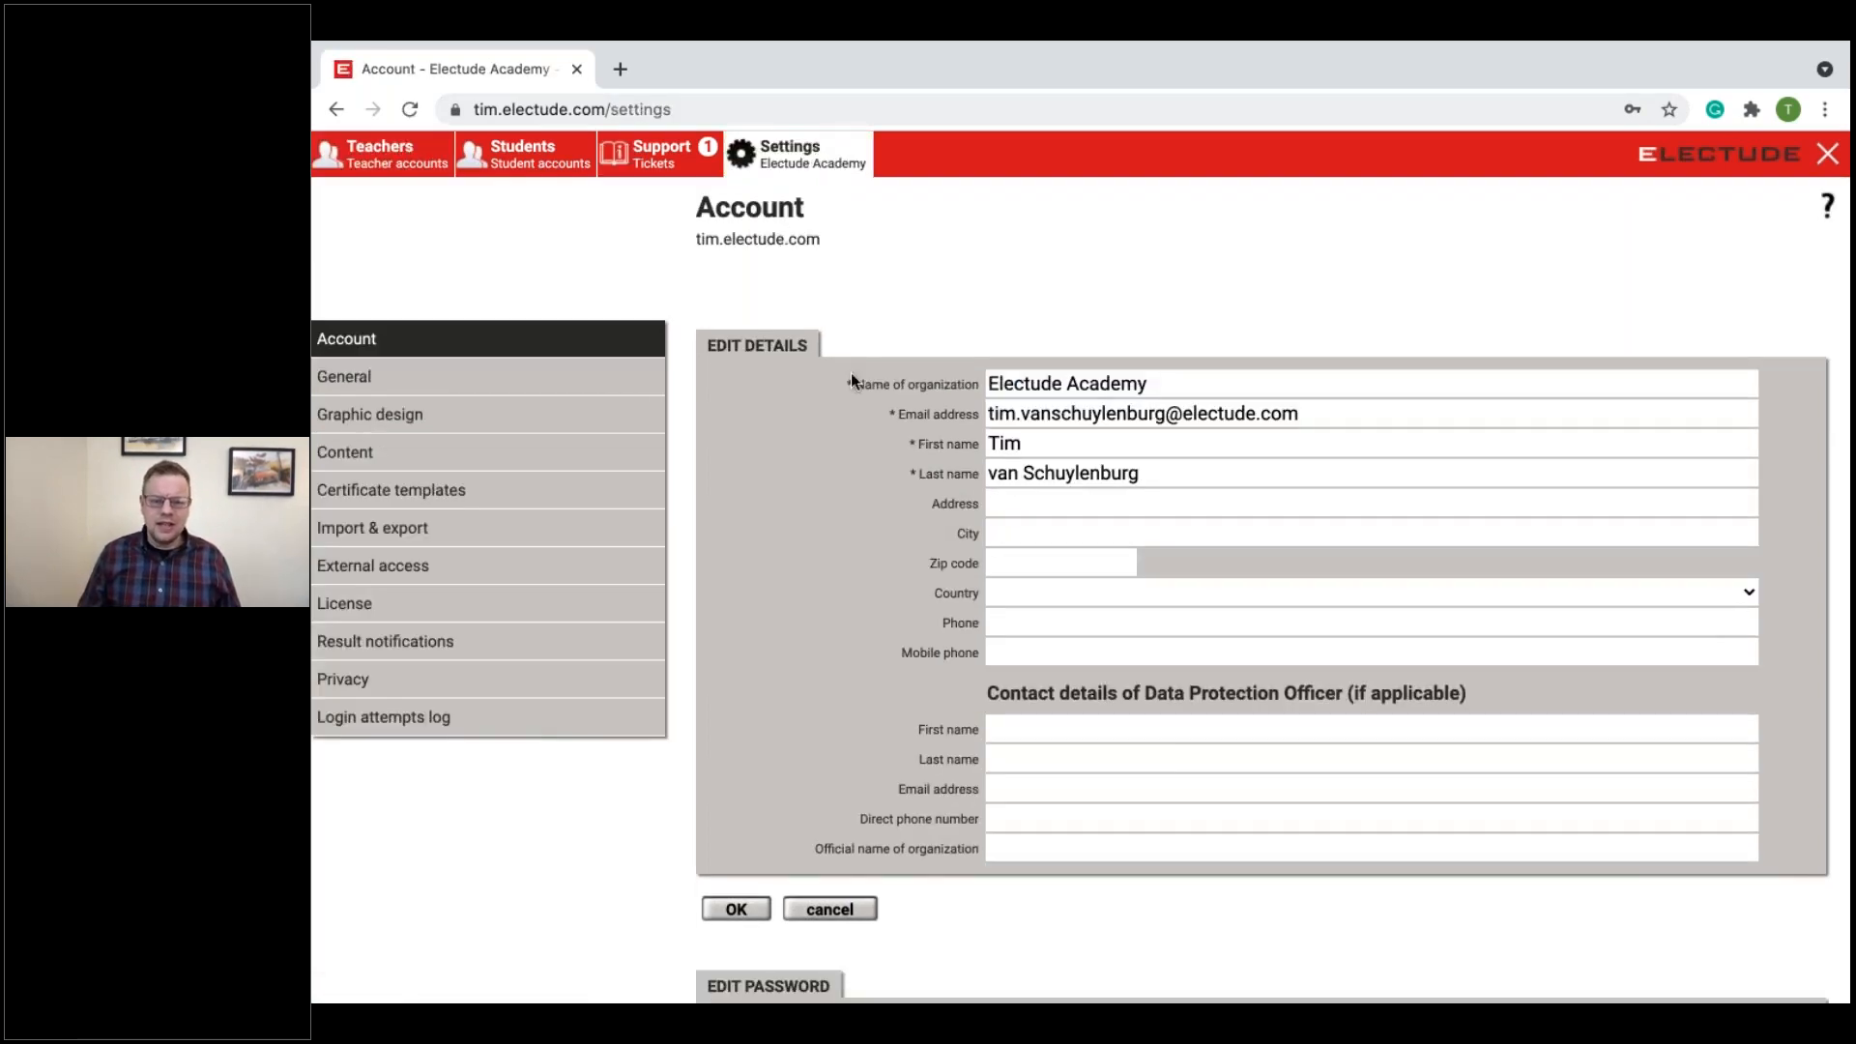
{"action": "left_click", "coordinate": [368, 376]}
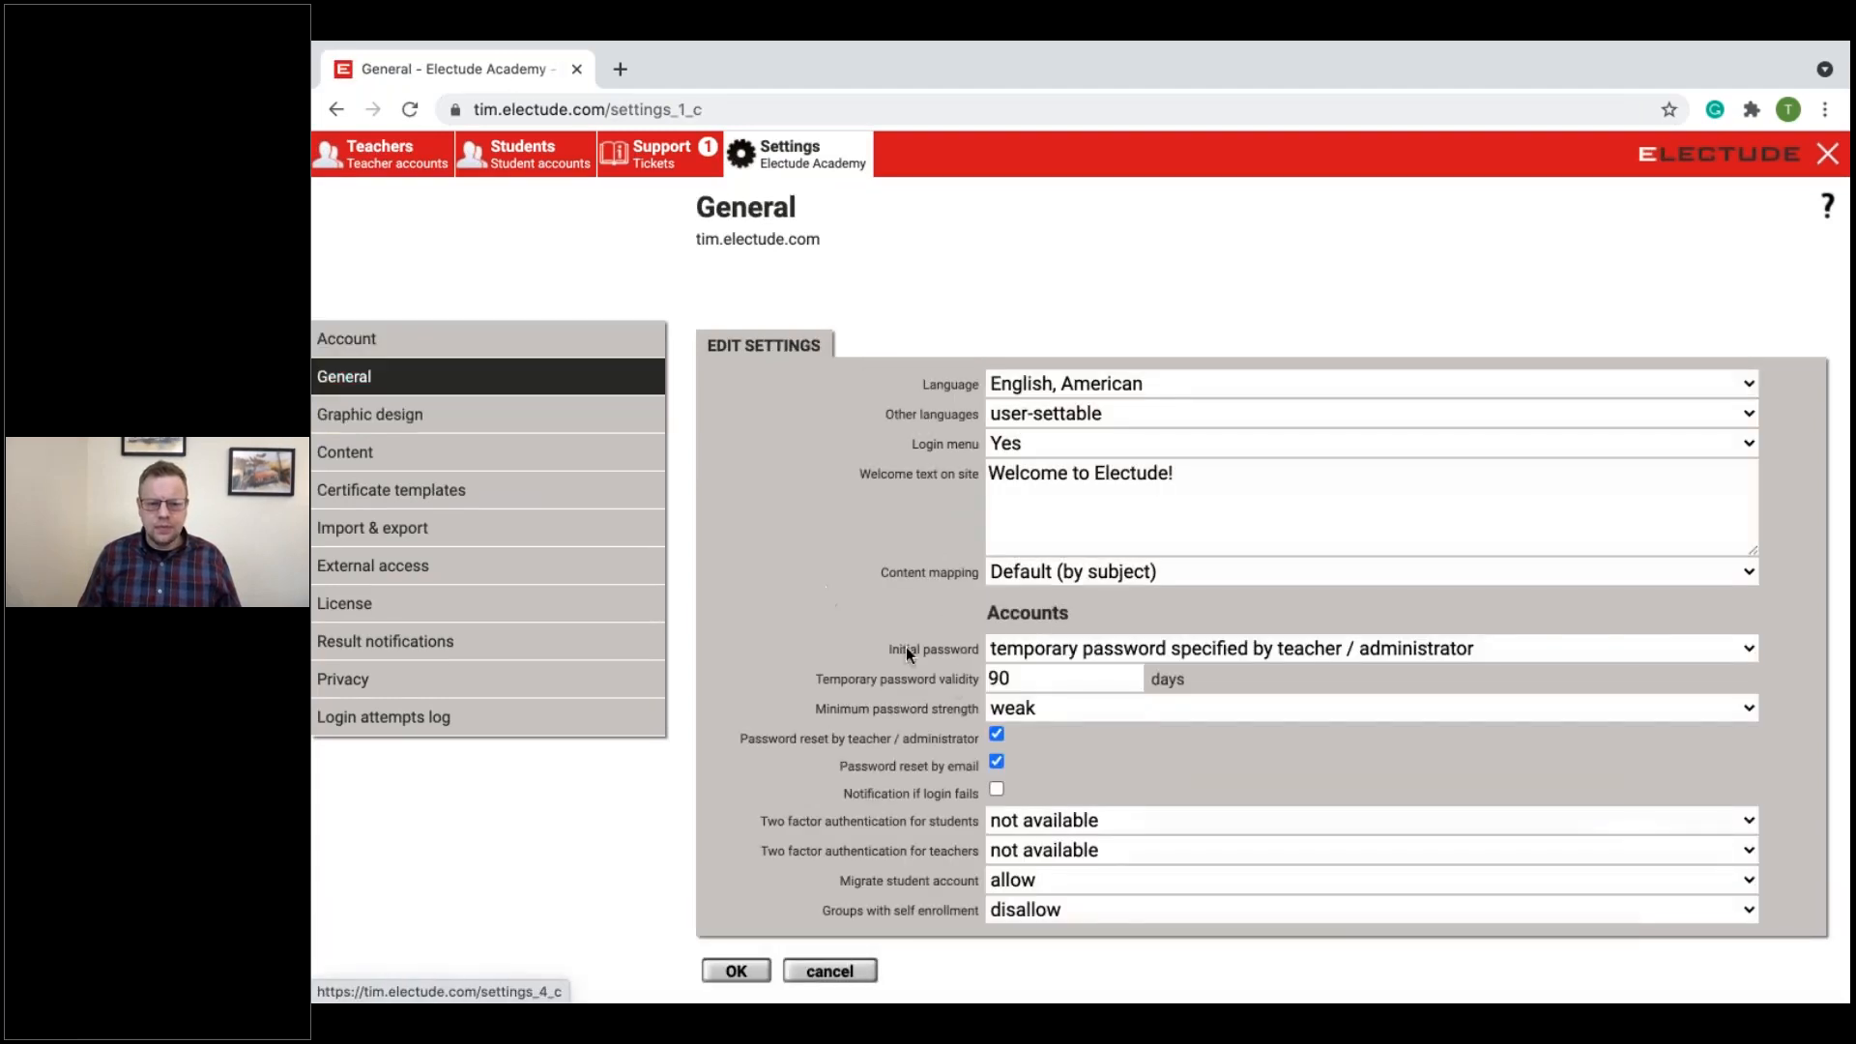
{"action": "left_click", "coordinate": [1038, 651]}
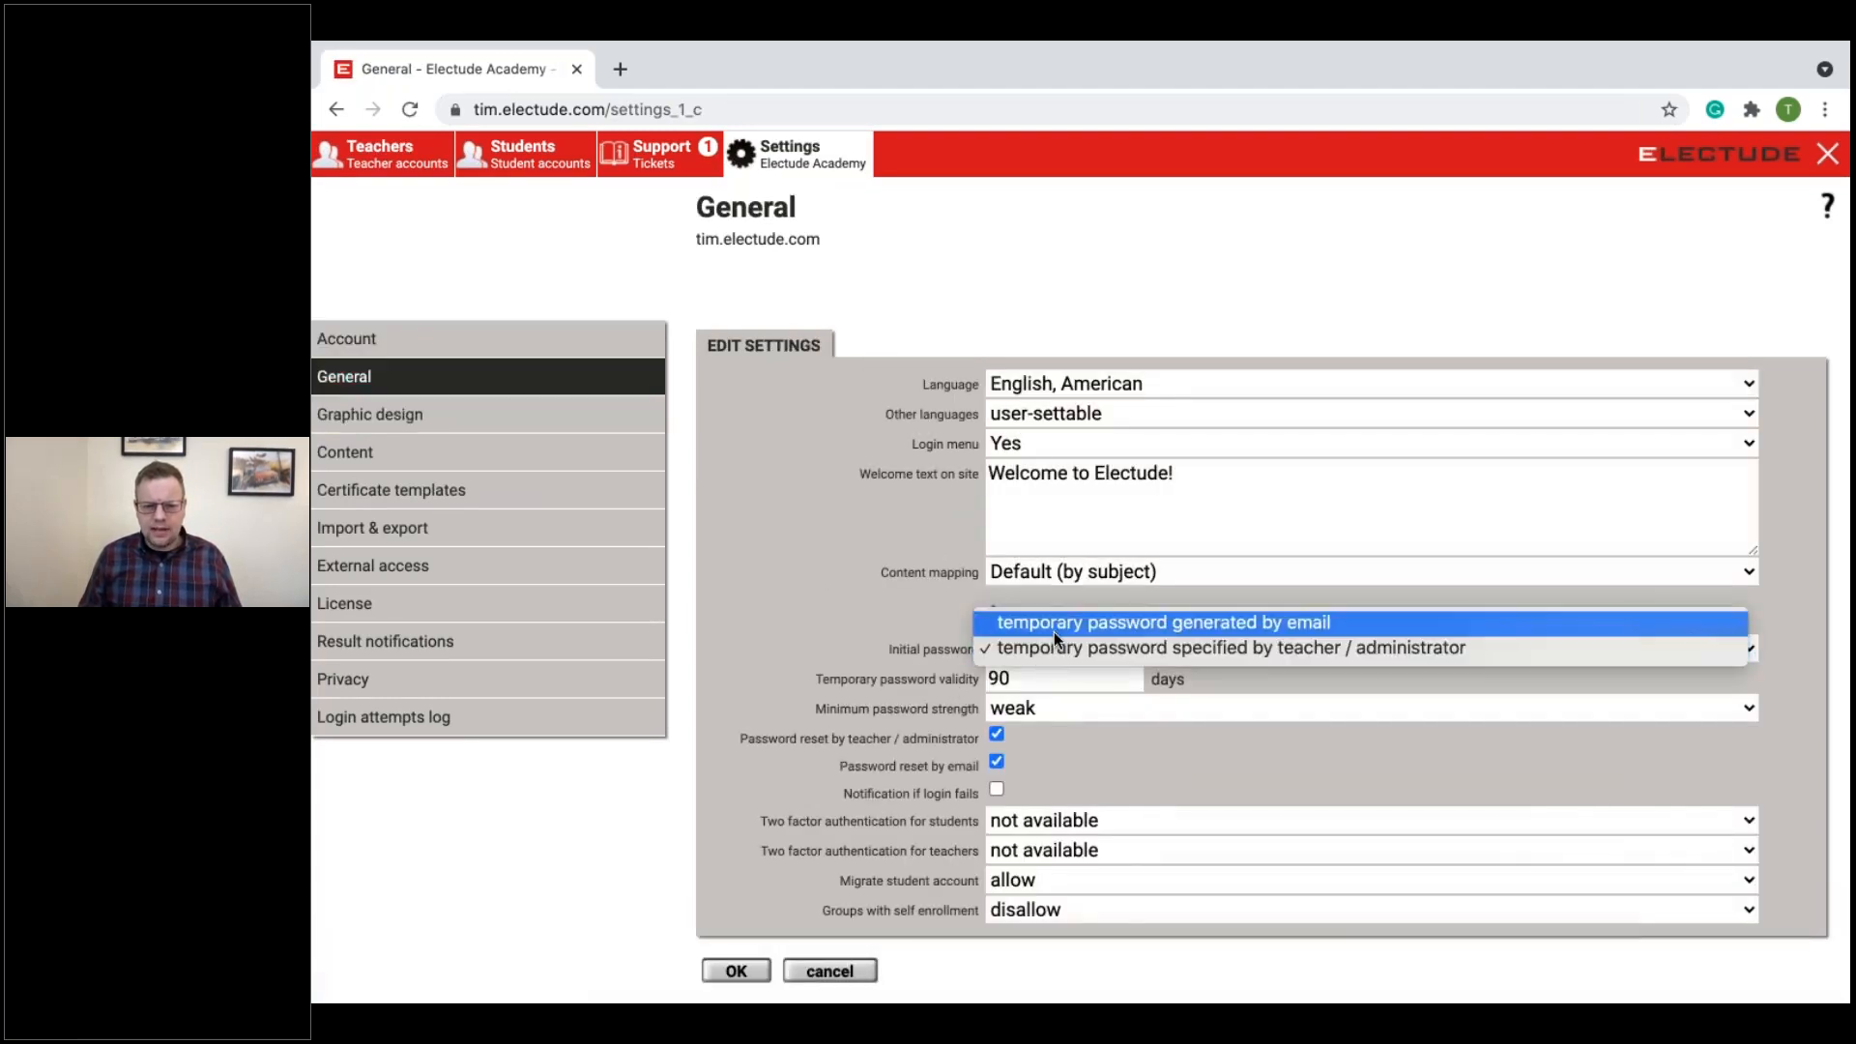
{"action": "left_click", "coordinate": [1054, 630]}
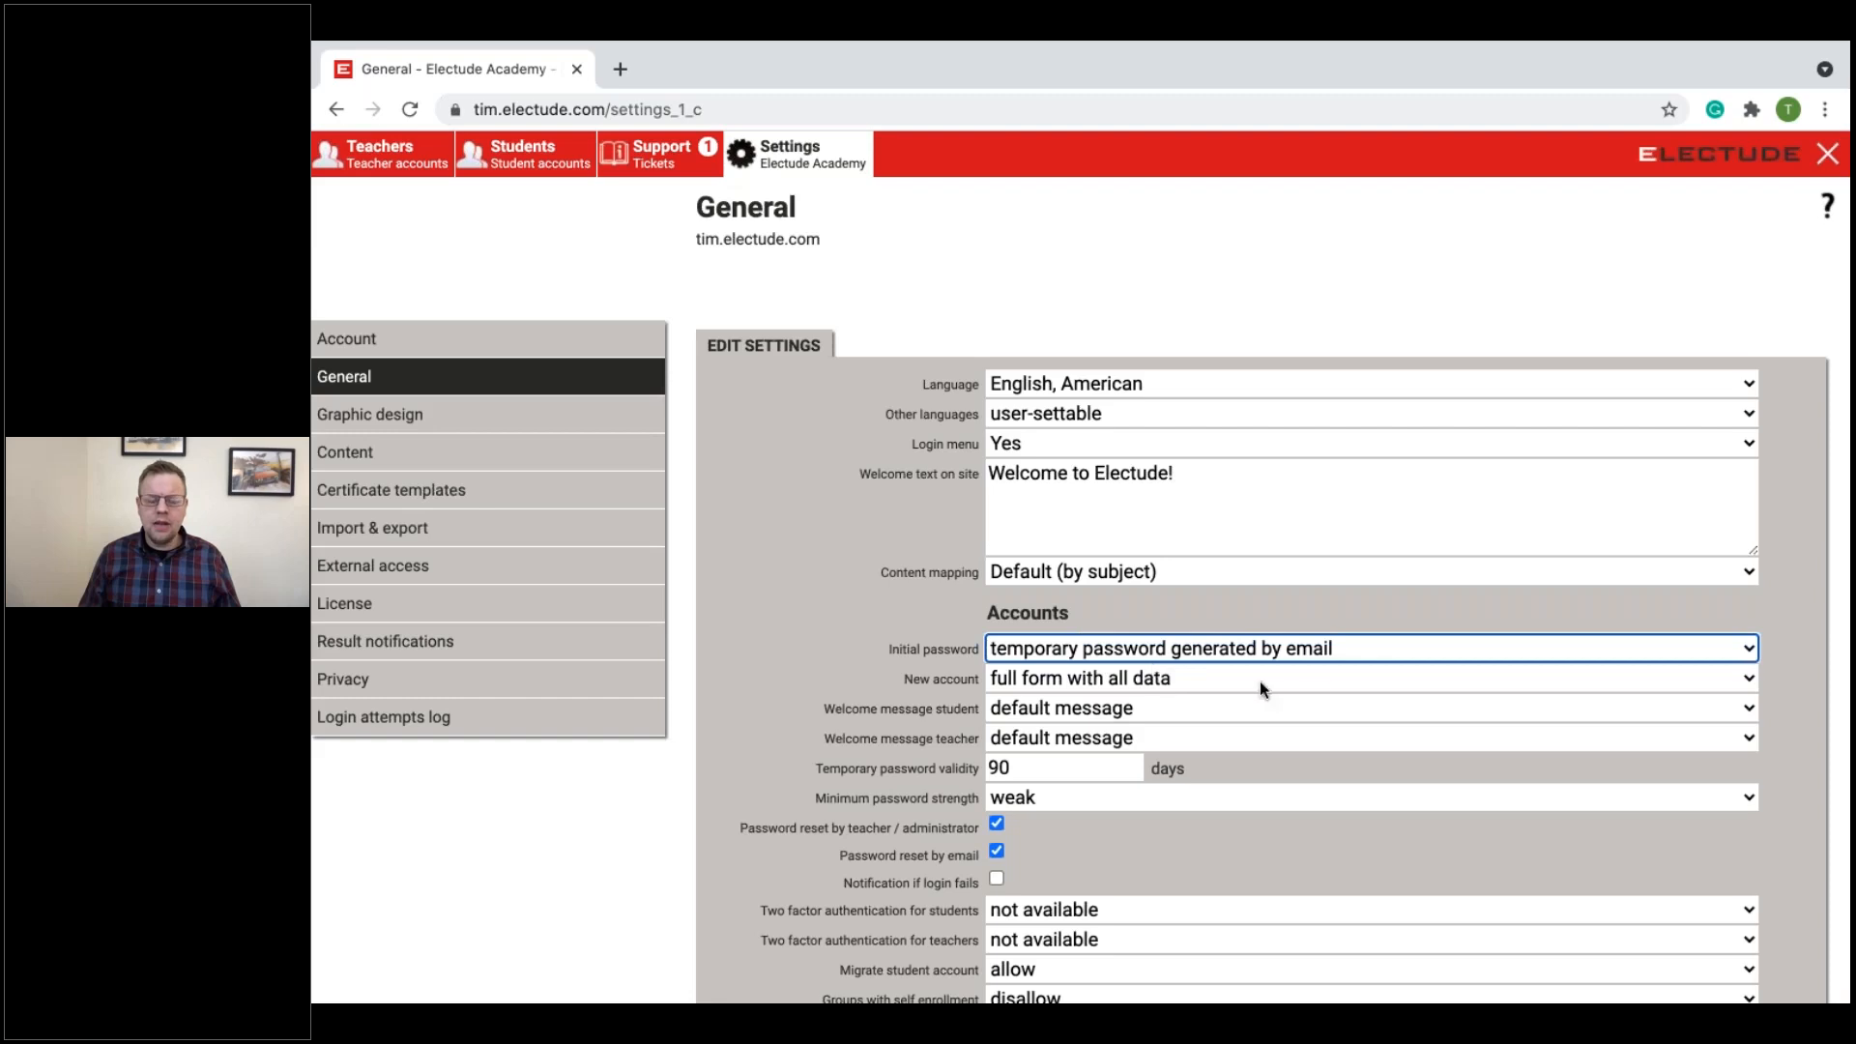
{"action": "scroll", "coordinate": [936, 596], "scroll_direction": "down", "scroll_amount": 2}
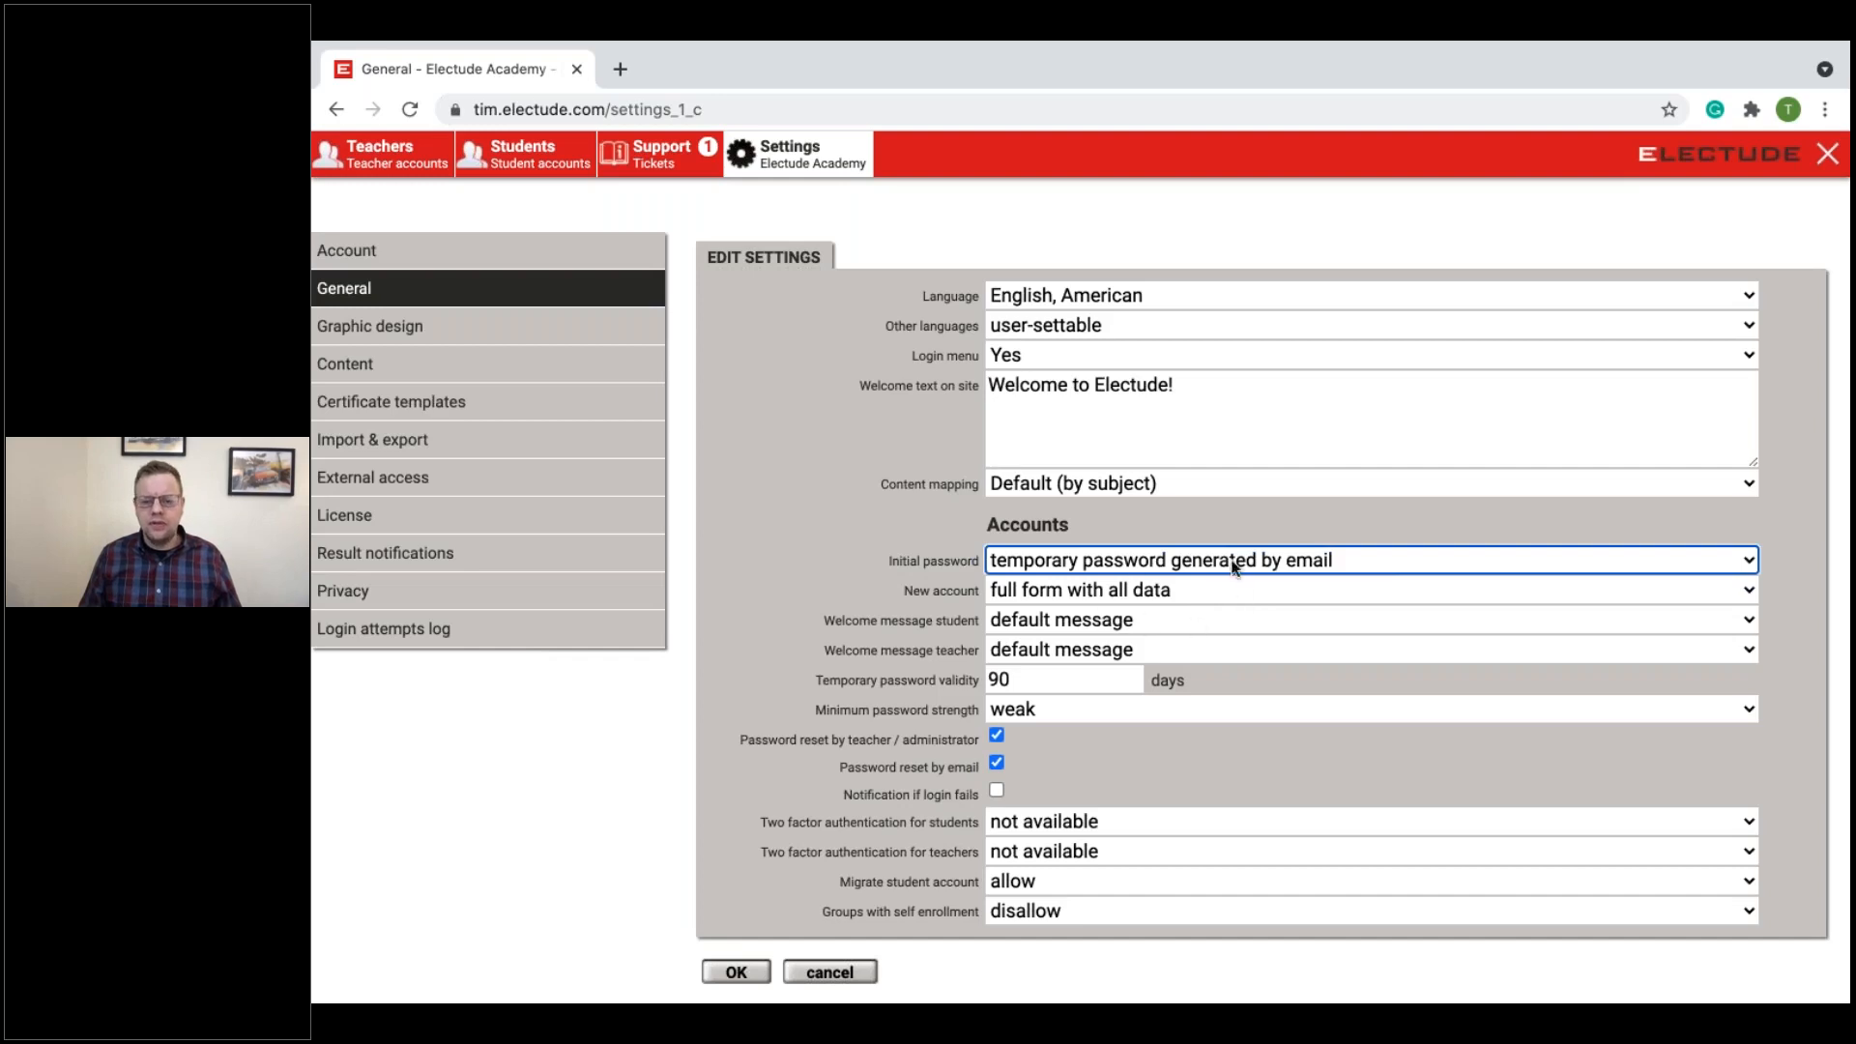
{"action": "left_click", "coordinate": [734, 973]}
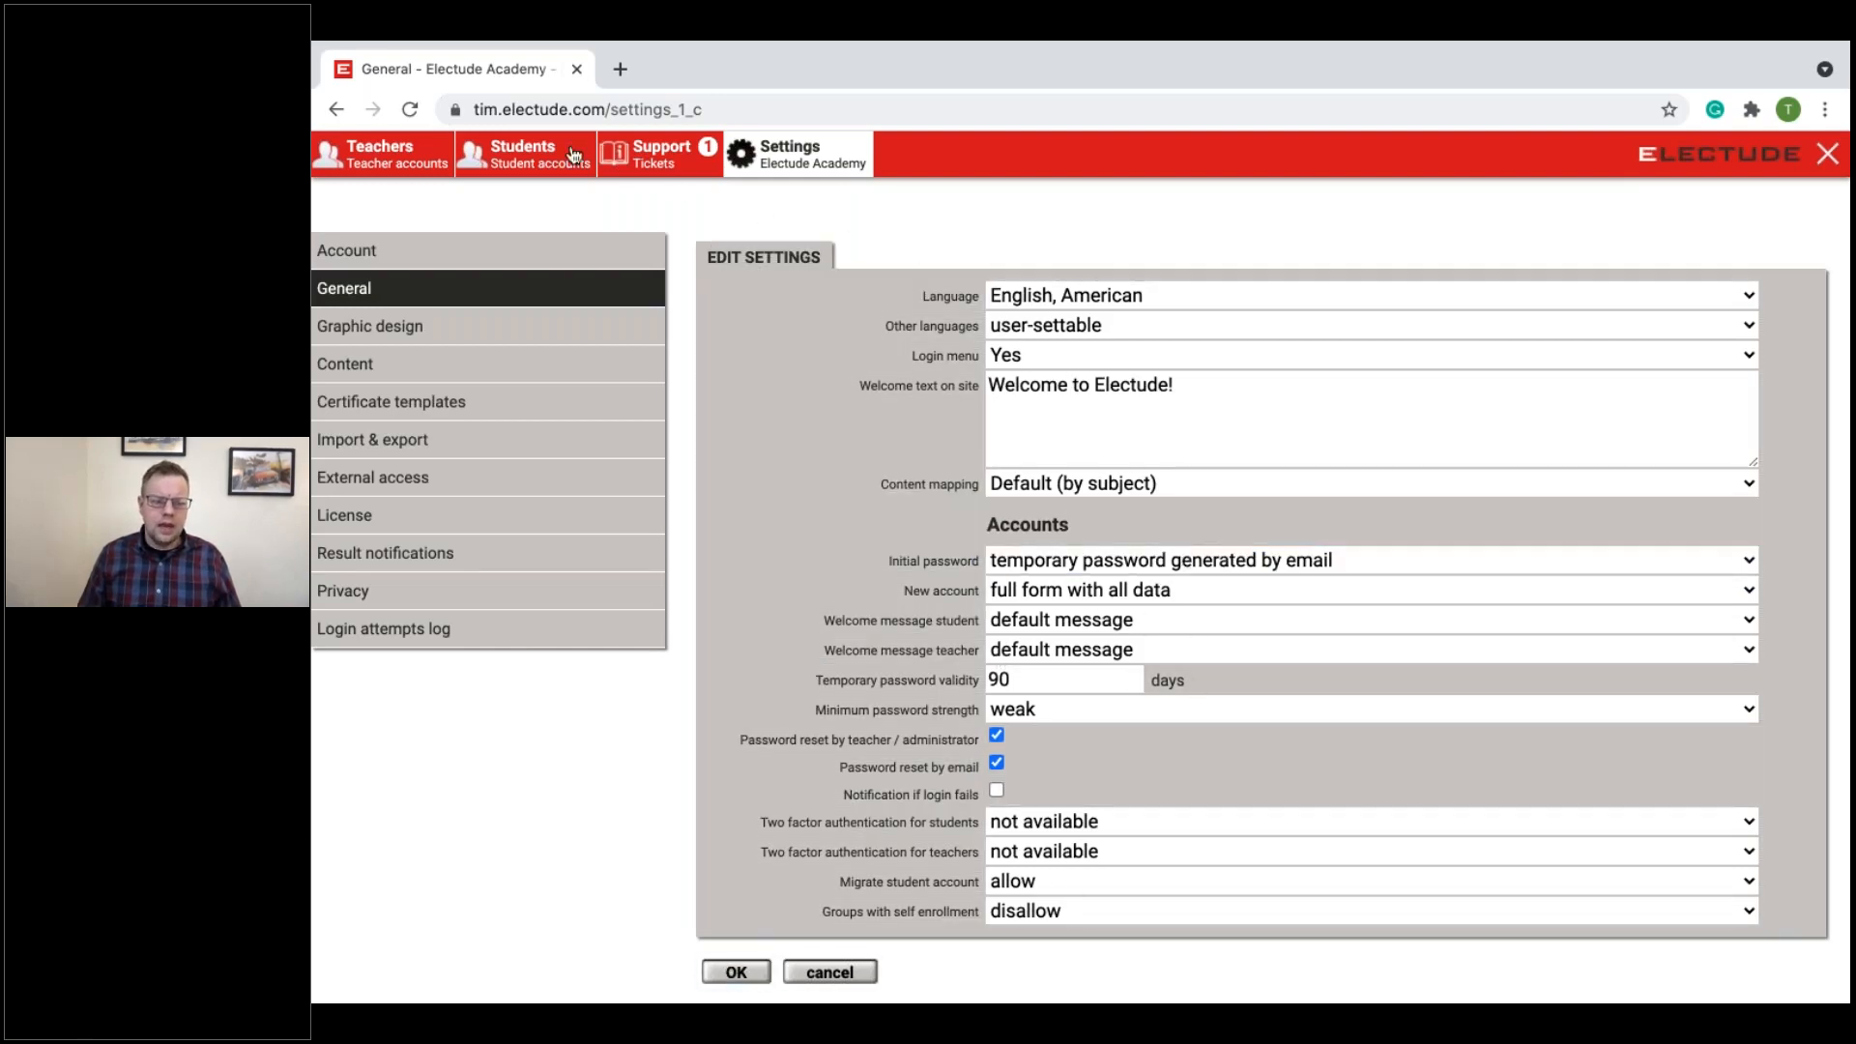
Step: Start a new teacher account and fill in the teacher's username, first name, last name and email address
{"action": "left_click", "coordinate": [404, 164]}
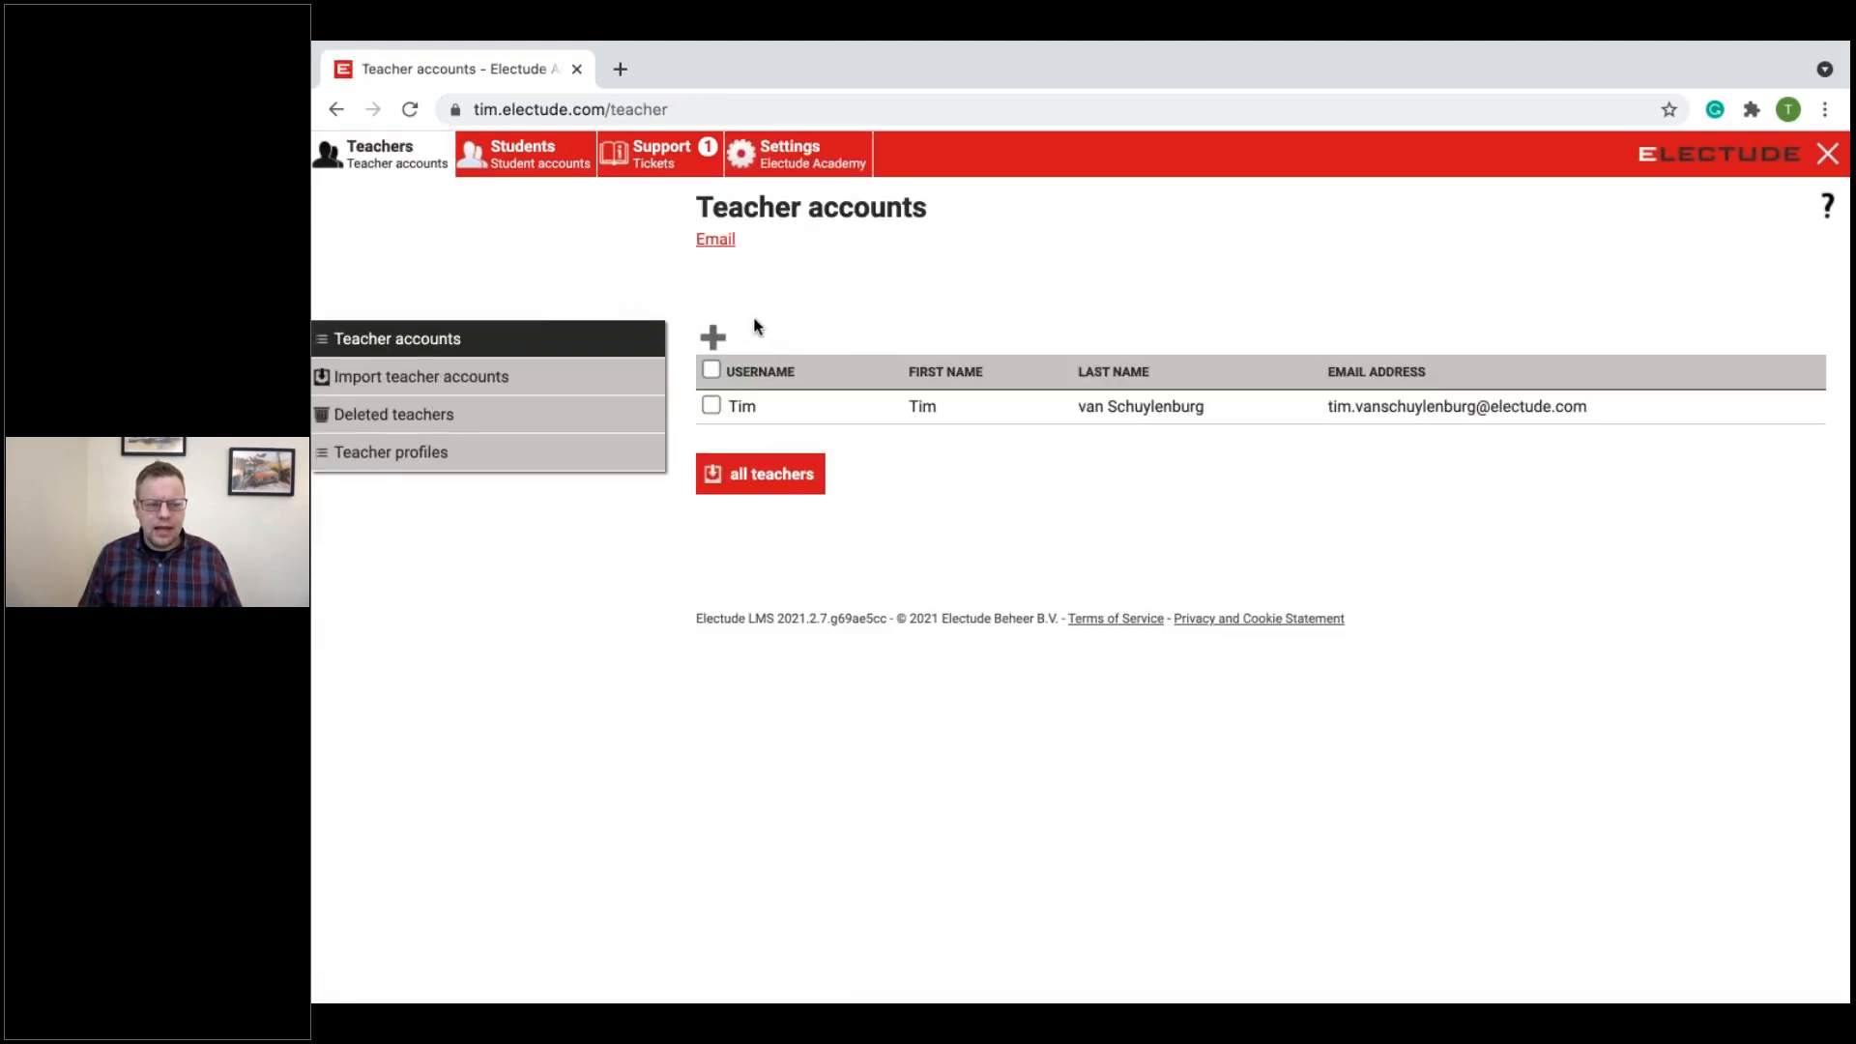
{"action": "left_click", "coordinate": [715, 336]}
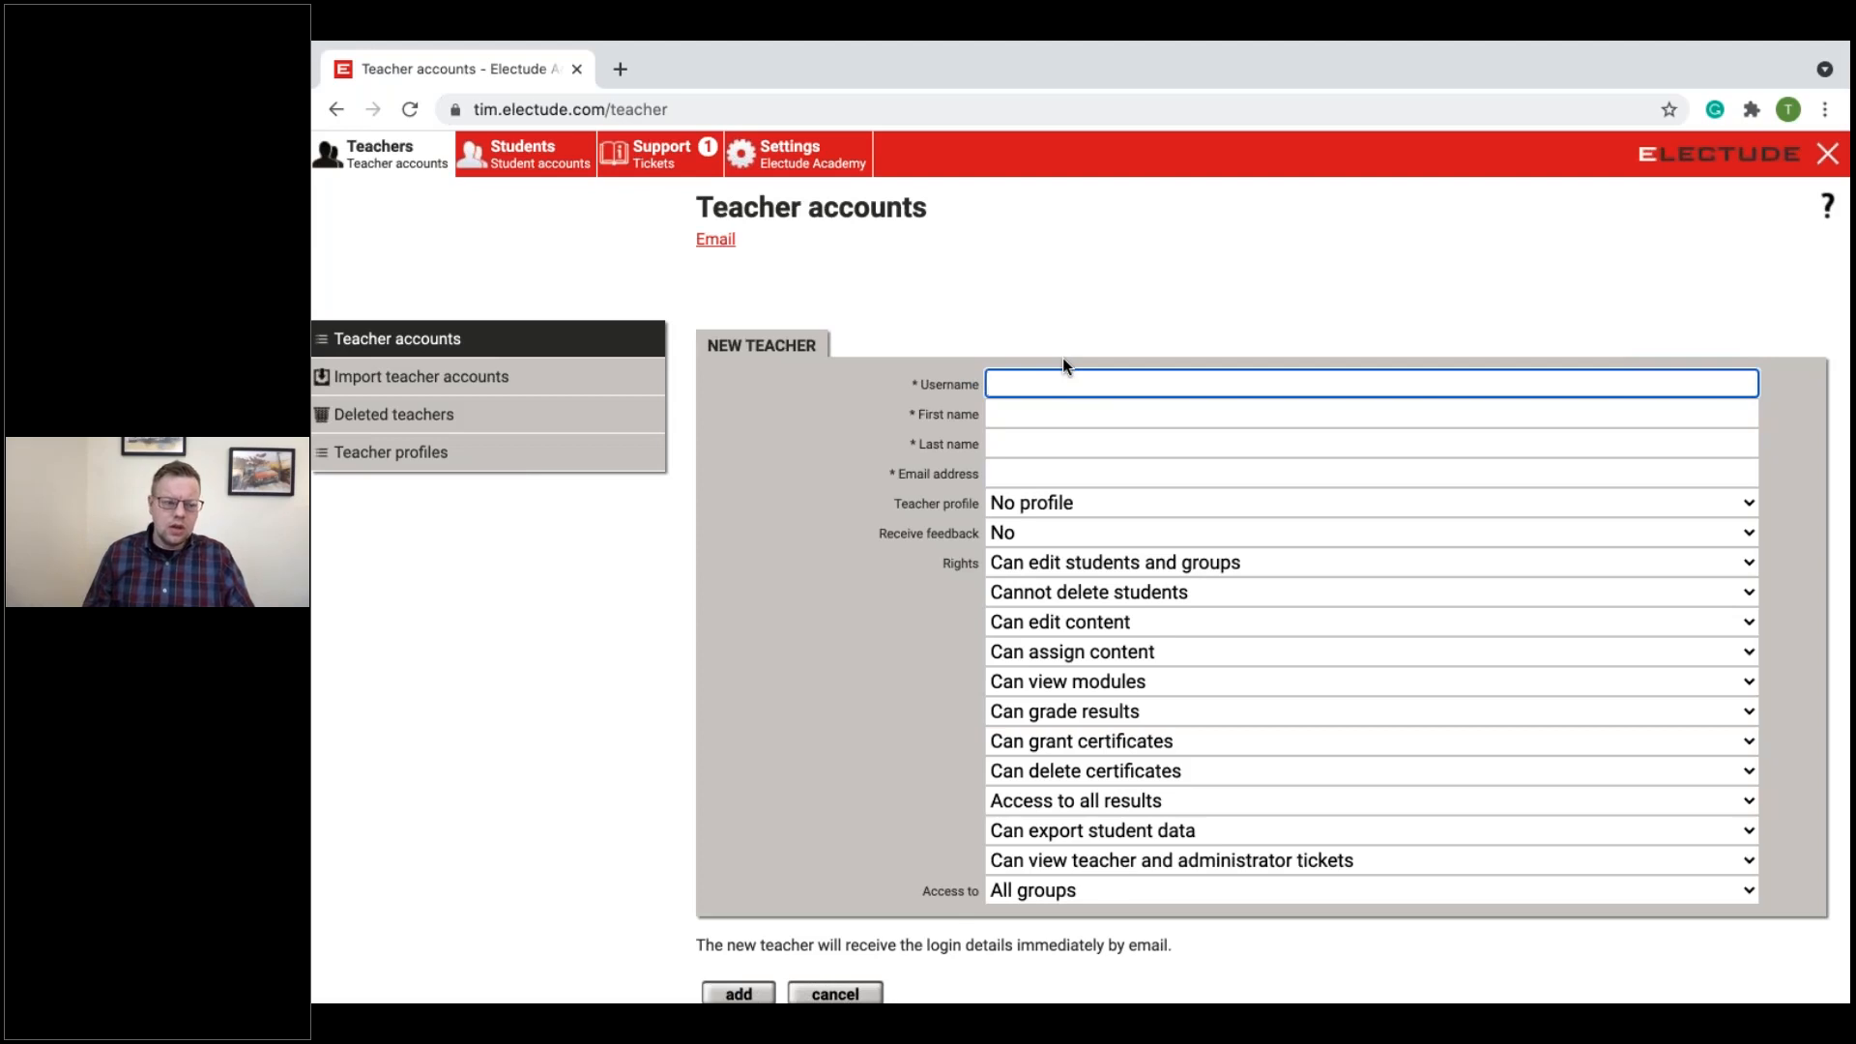
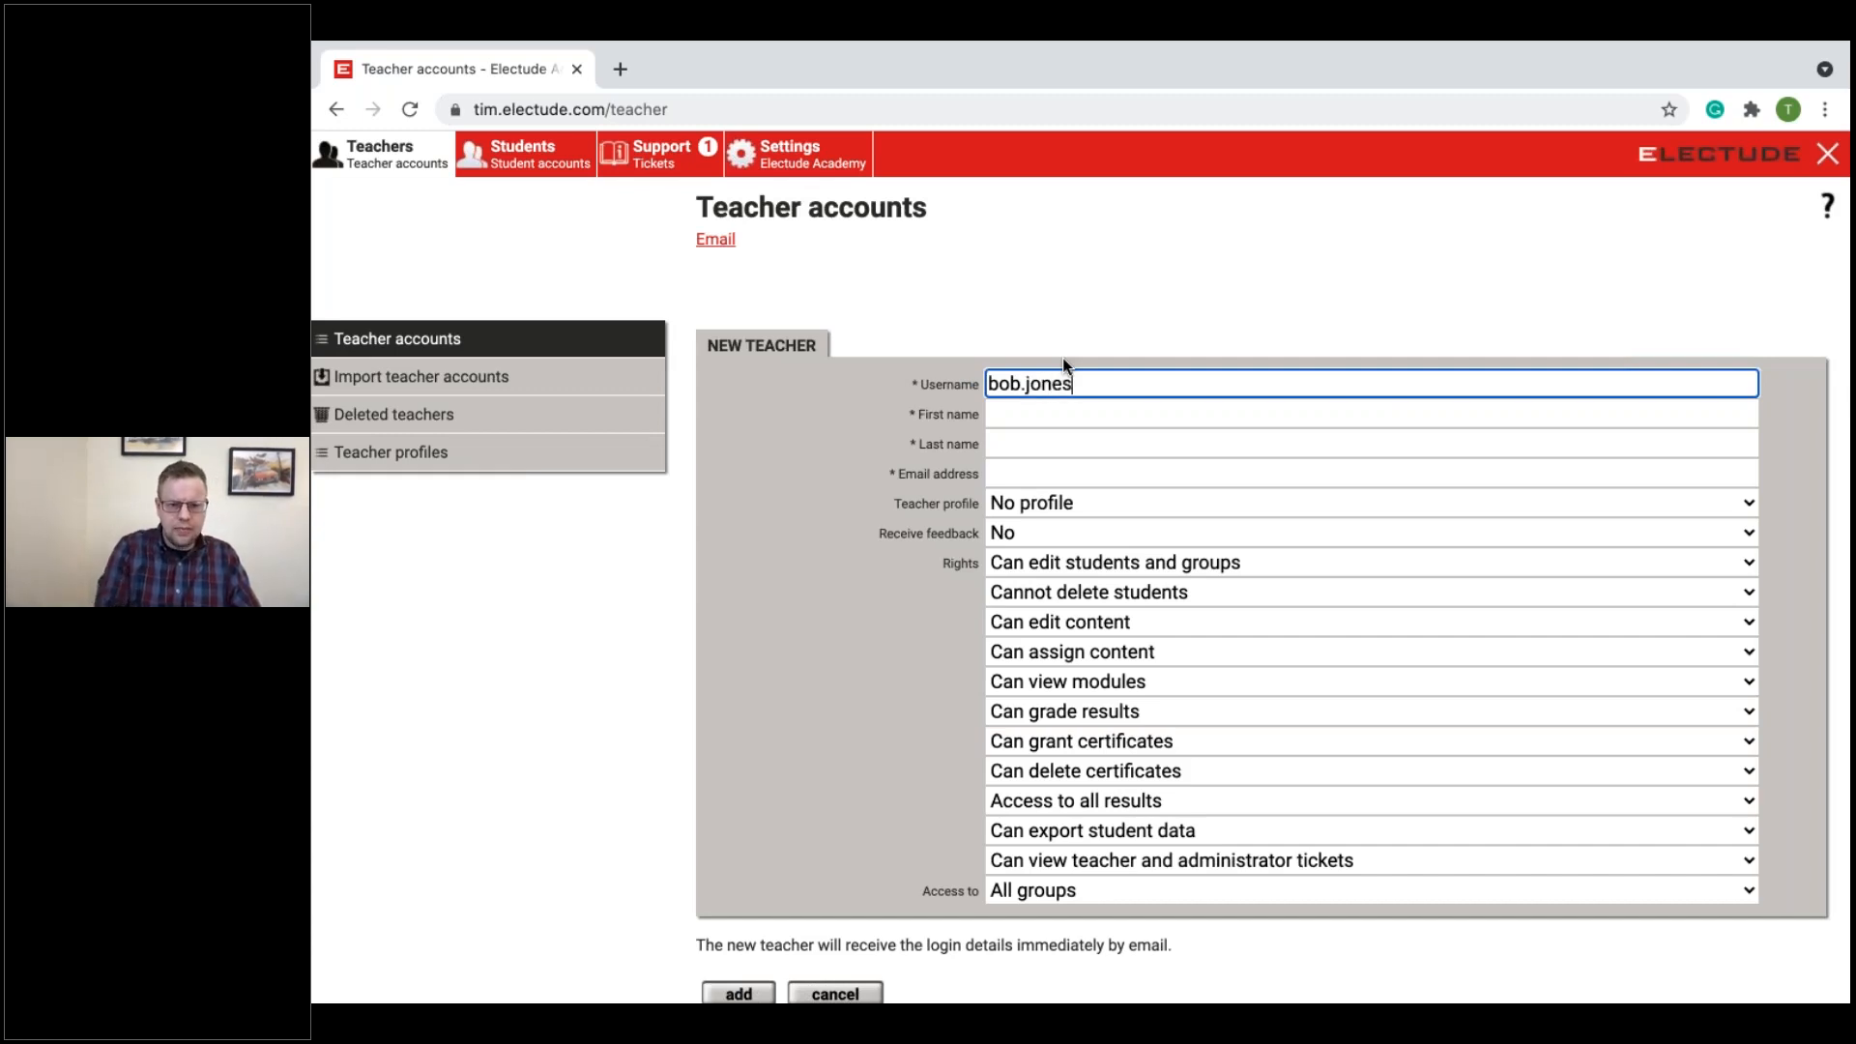
{"action": "left_click", "coordinate": [1098, 412]}
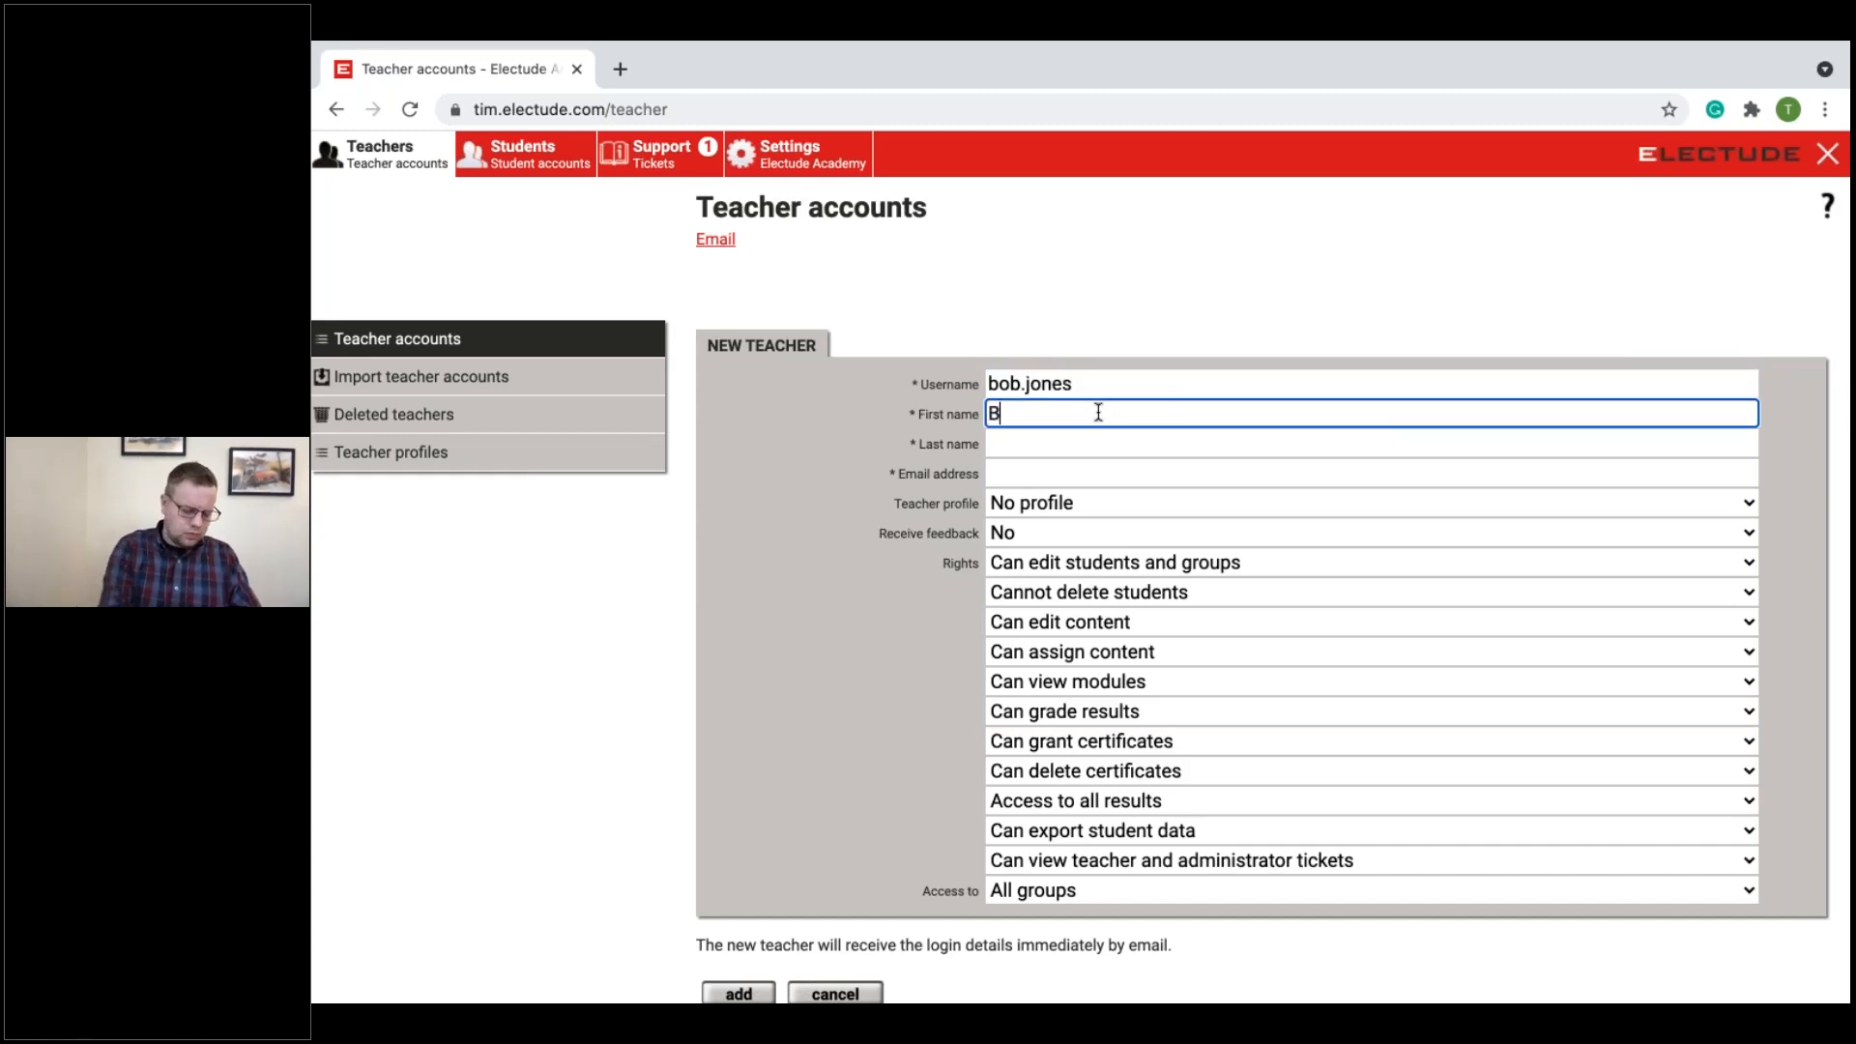
{"action": "key", "text": "Tab"}
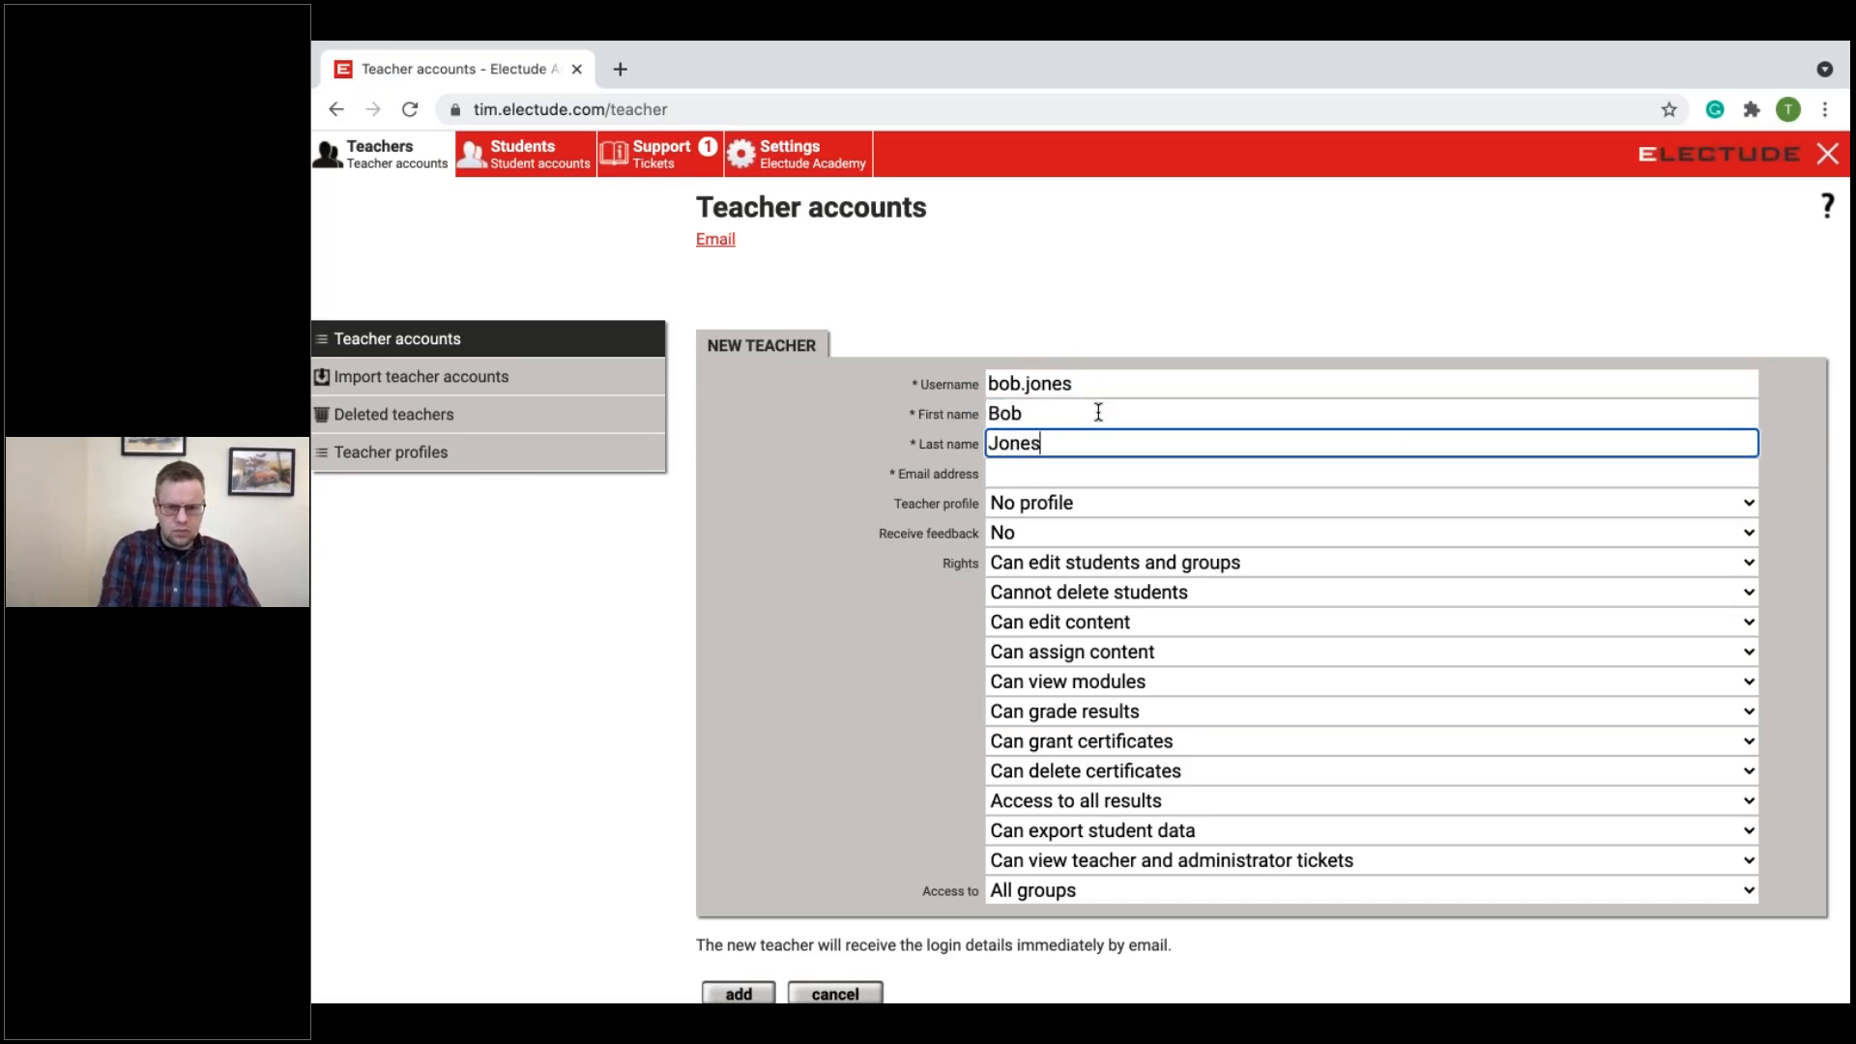
{"action": "left_click", "coordinate": [1104, 475]}
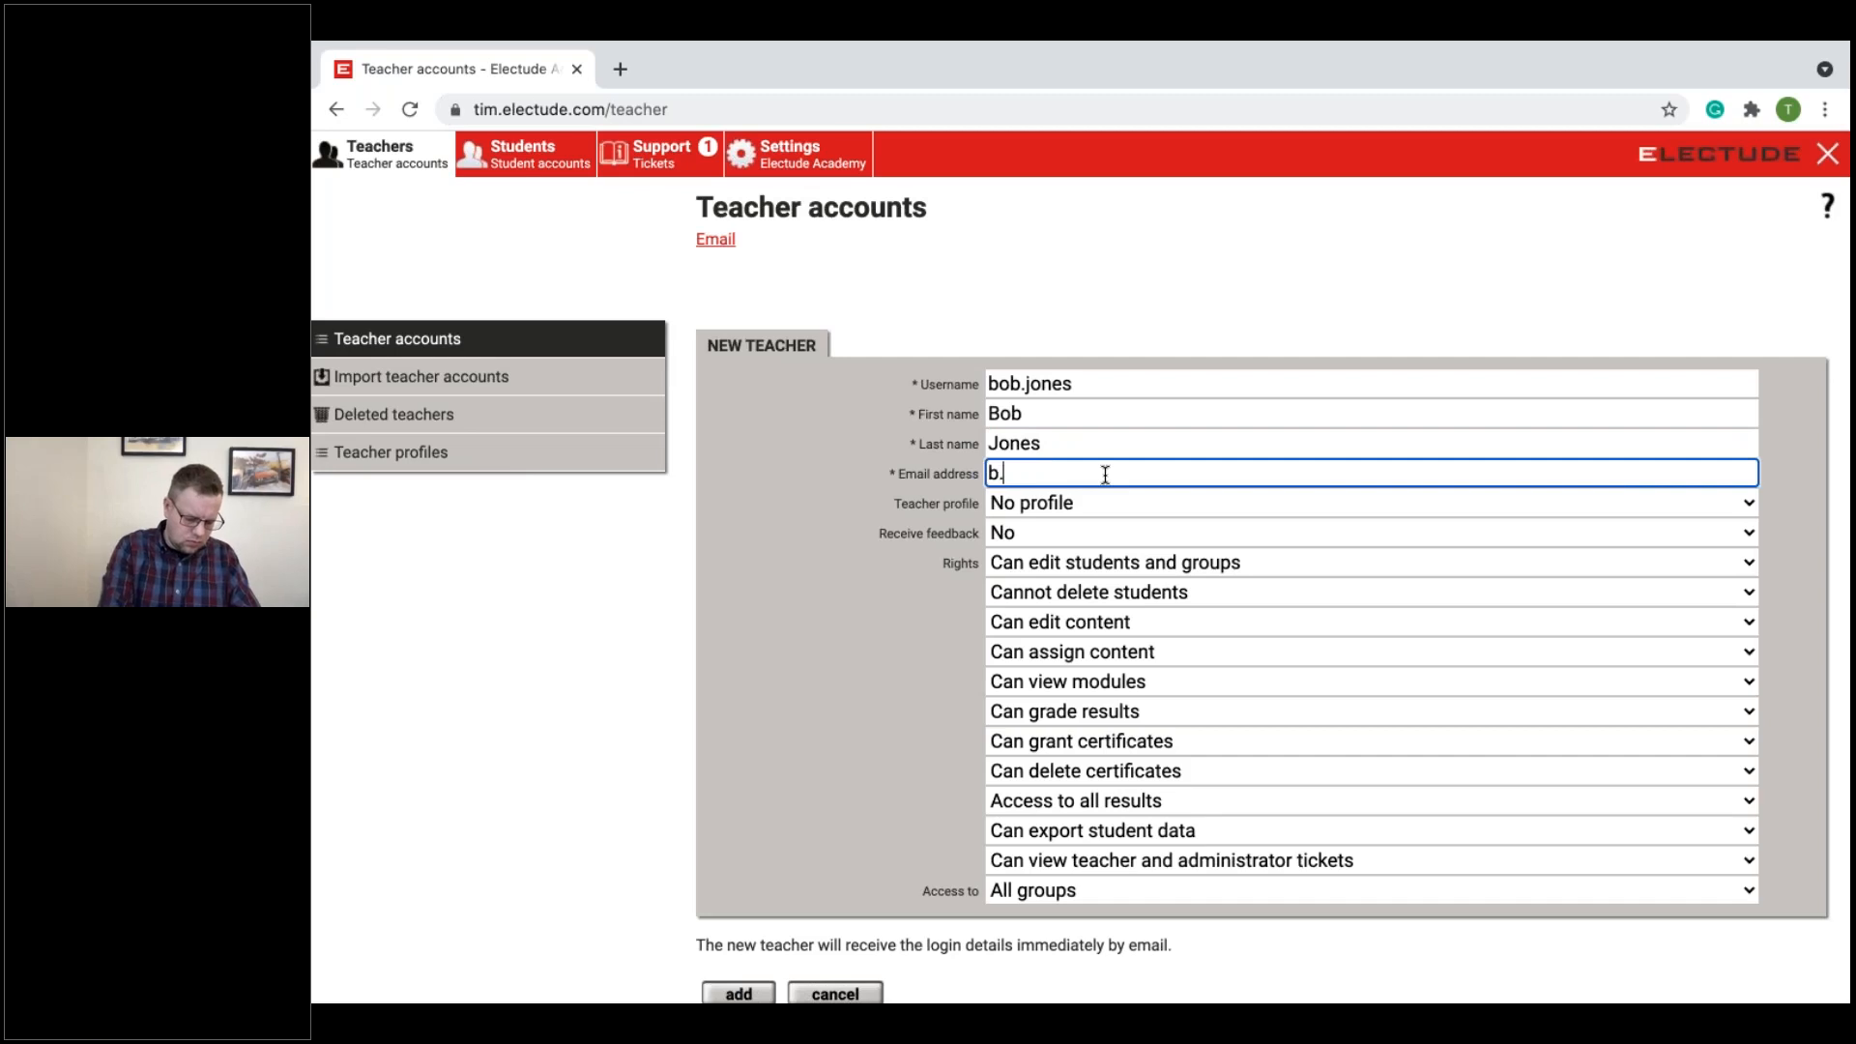
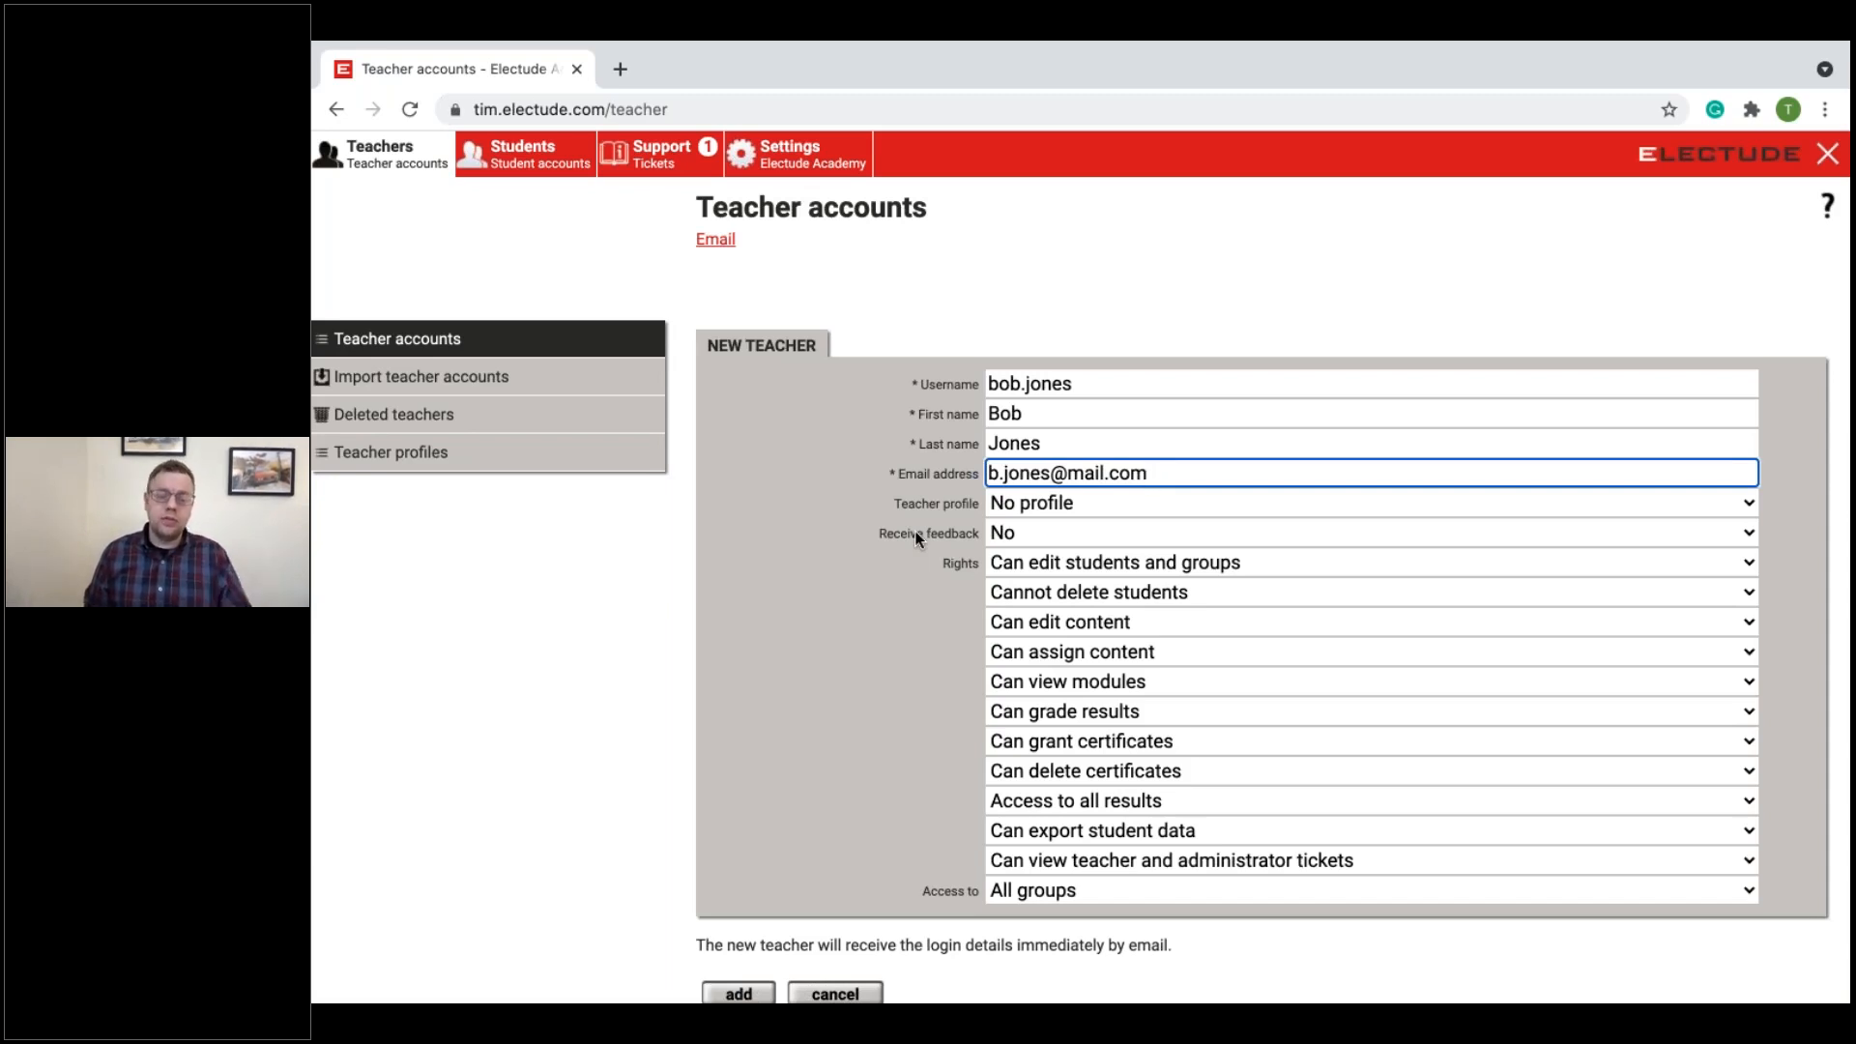
Step: Check the teacher profile options, keep "No profile", and set Receive feedback to Yes for the new teacher
{"action": "left_click", "coordinate": [1084, 503]}
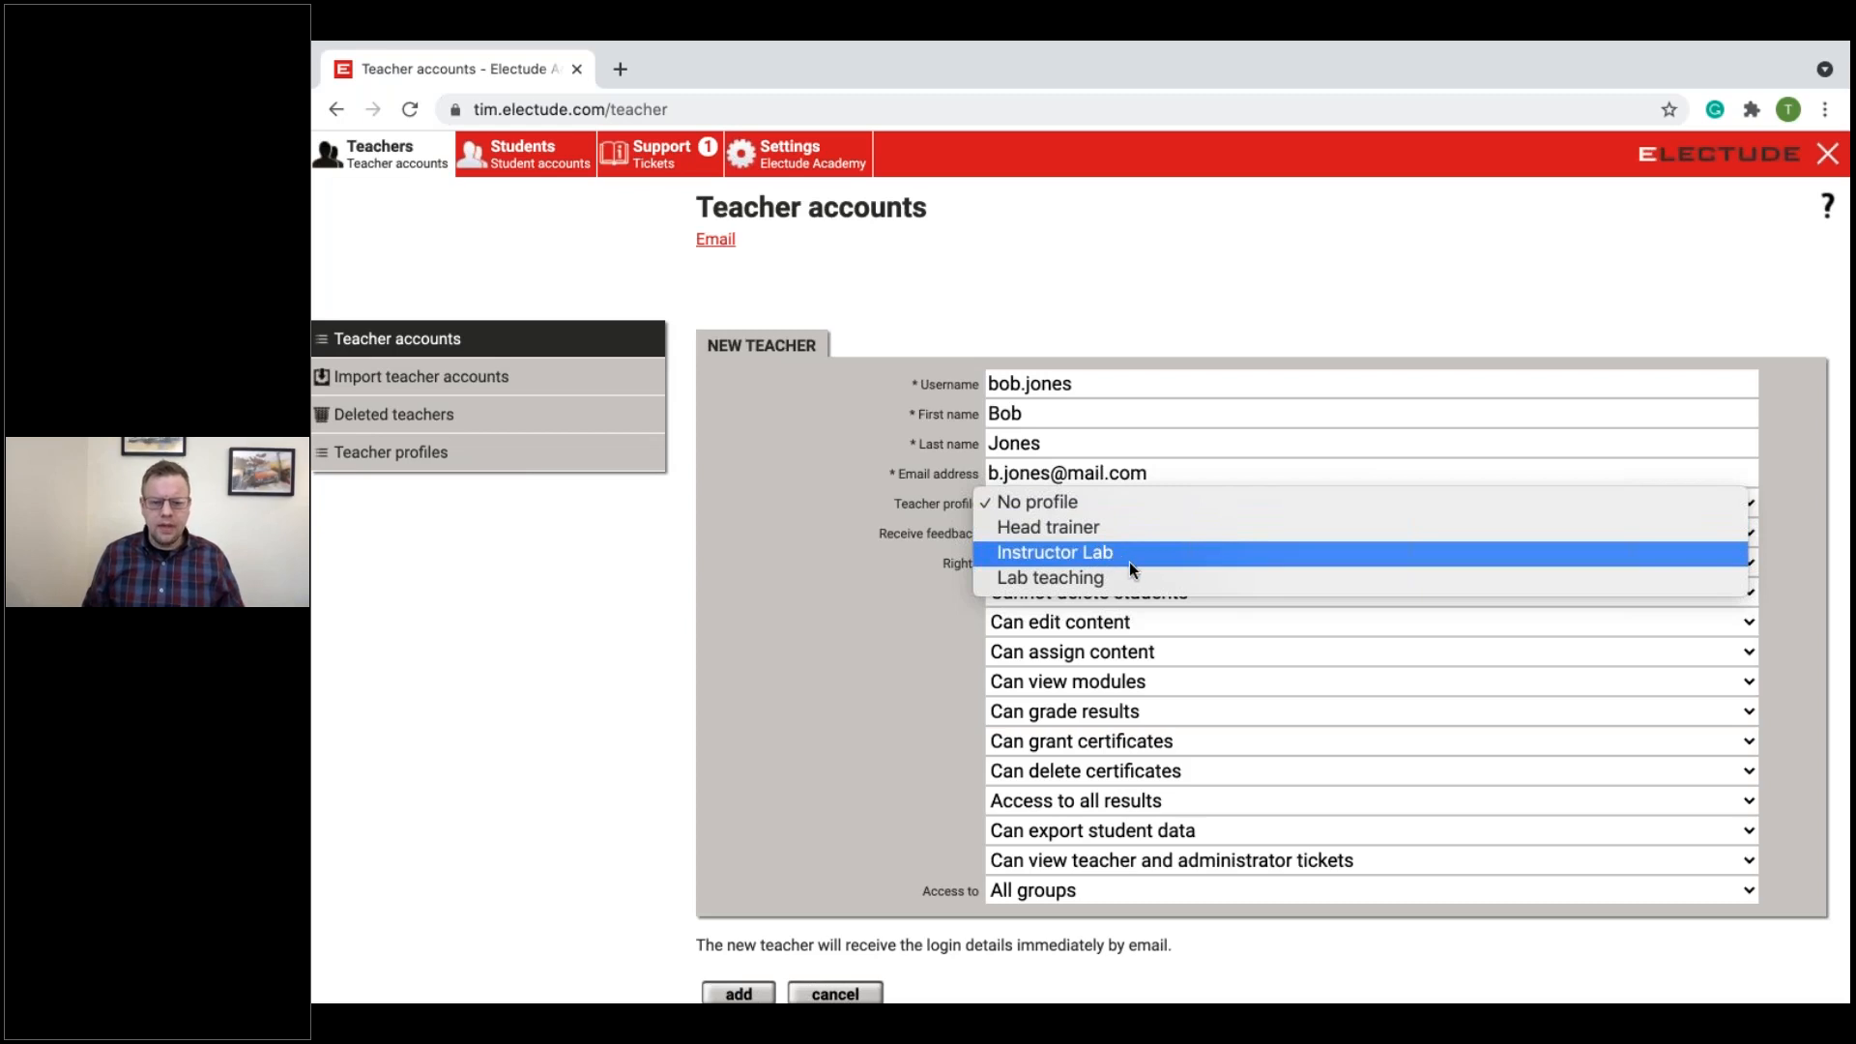
{"action": "left_click", "coordinate": [908, 571]}
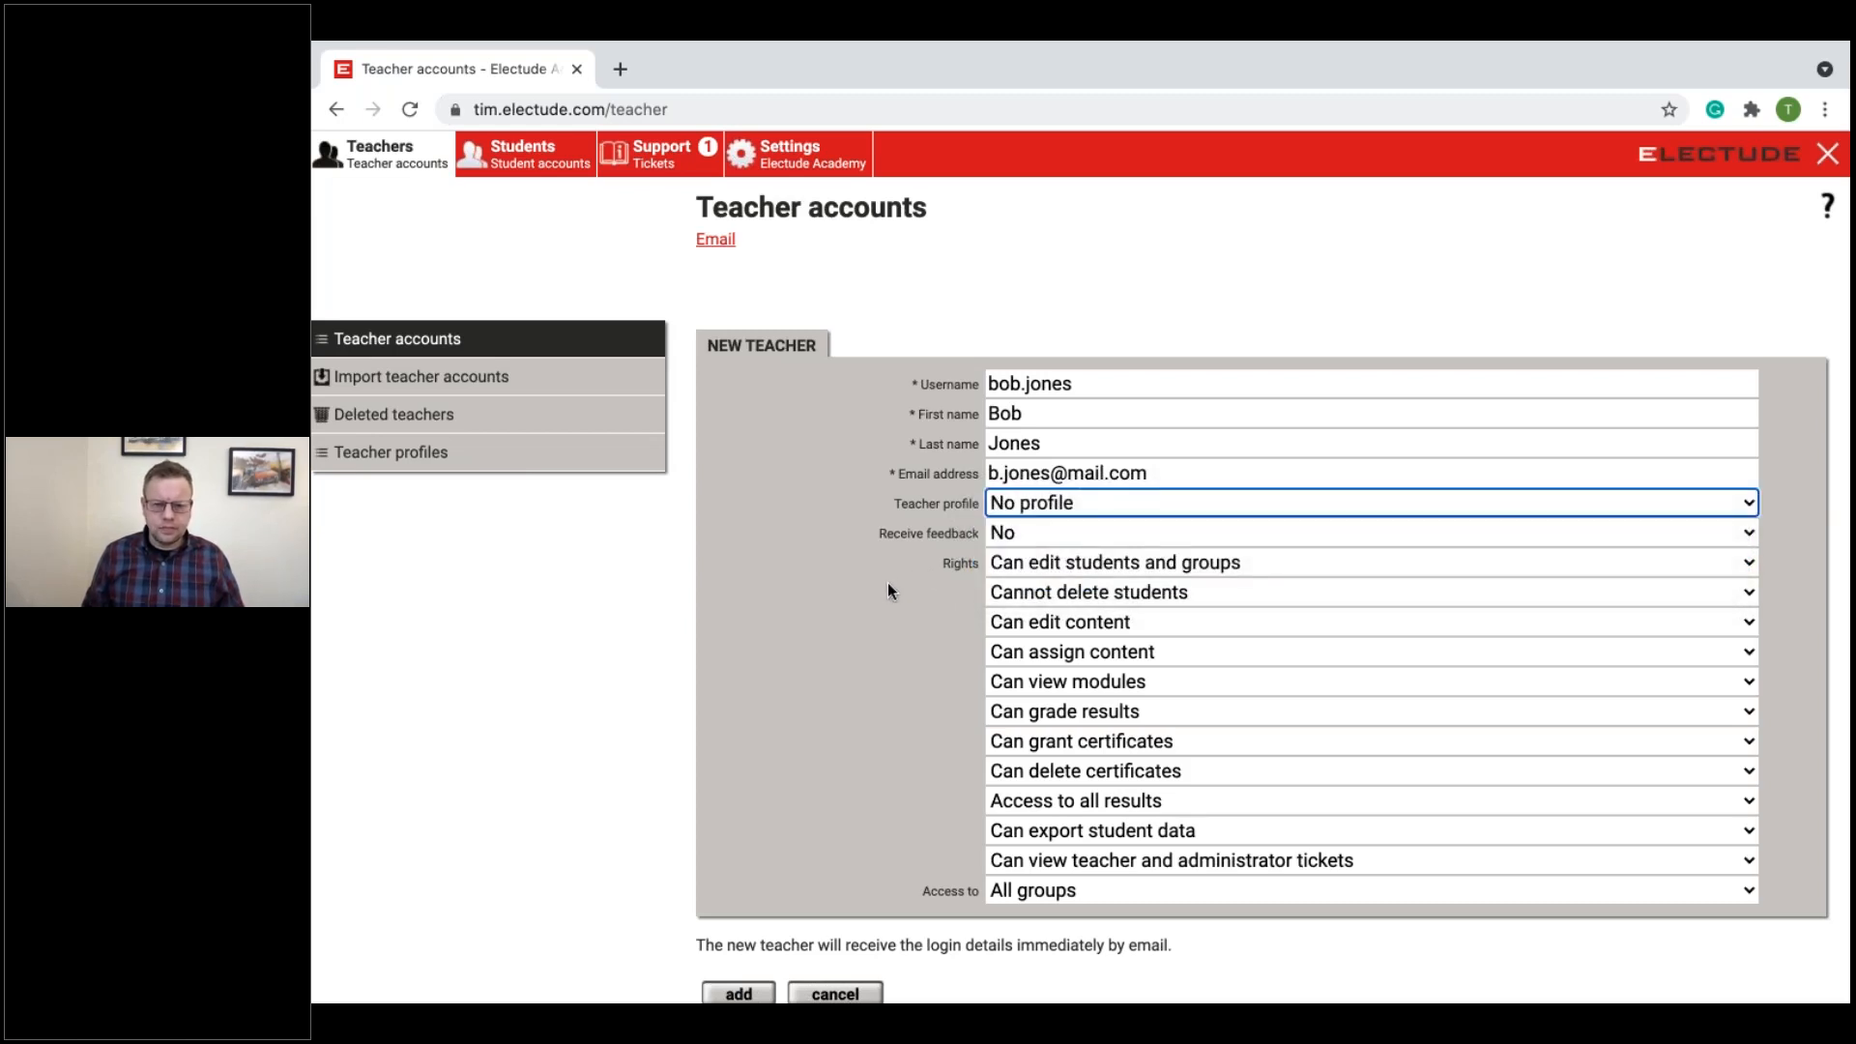
{"action": "left_click", "coordinate": [1028, 537]}
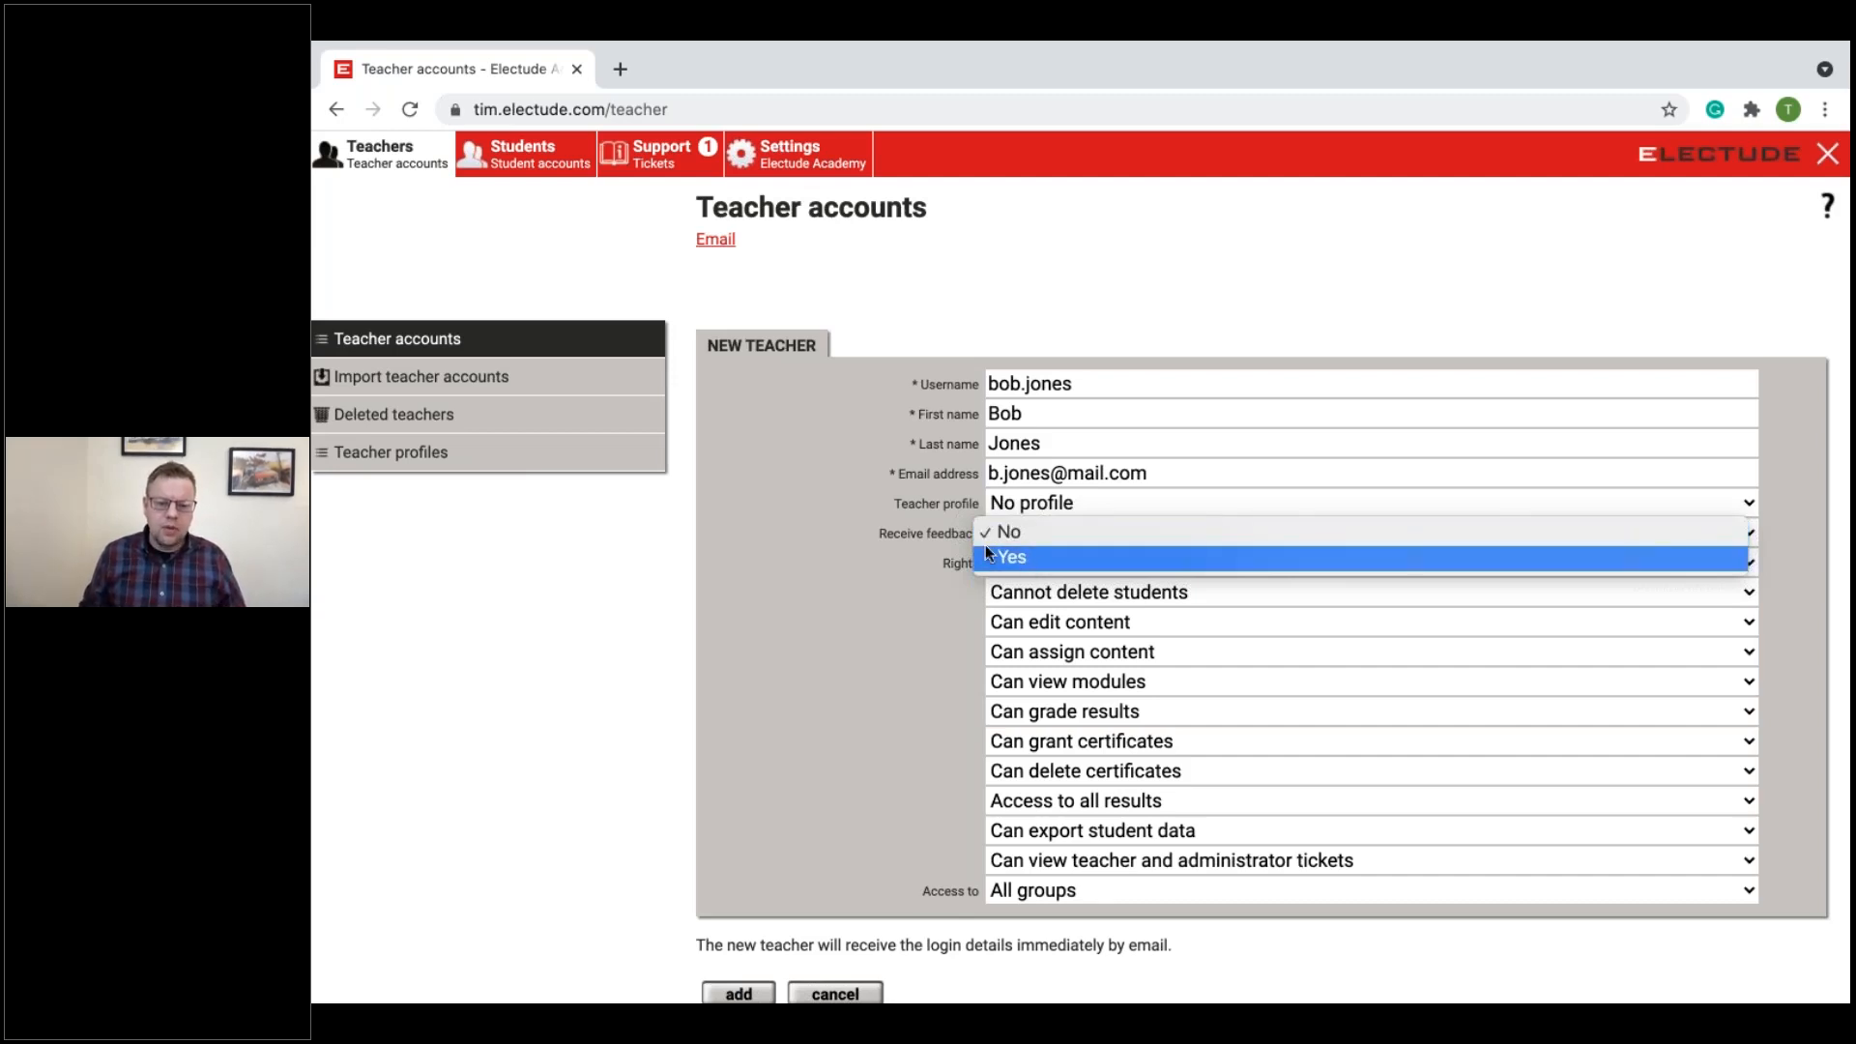
{"action": "left_click", "coordinate": [1049, 558]}
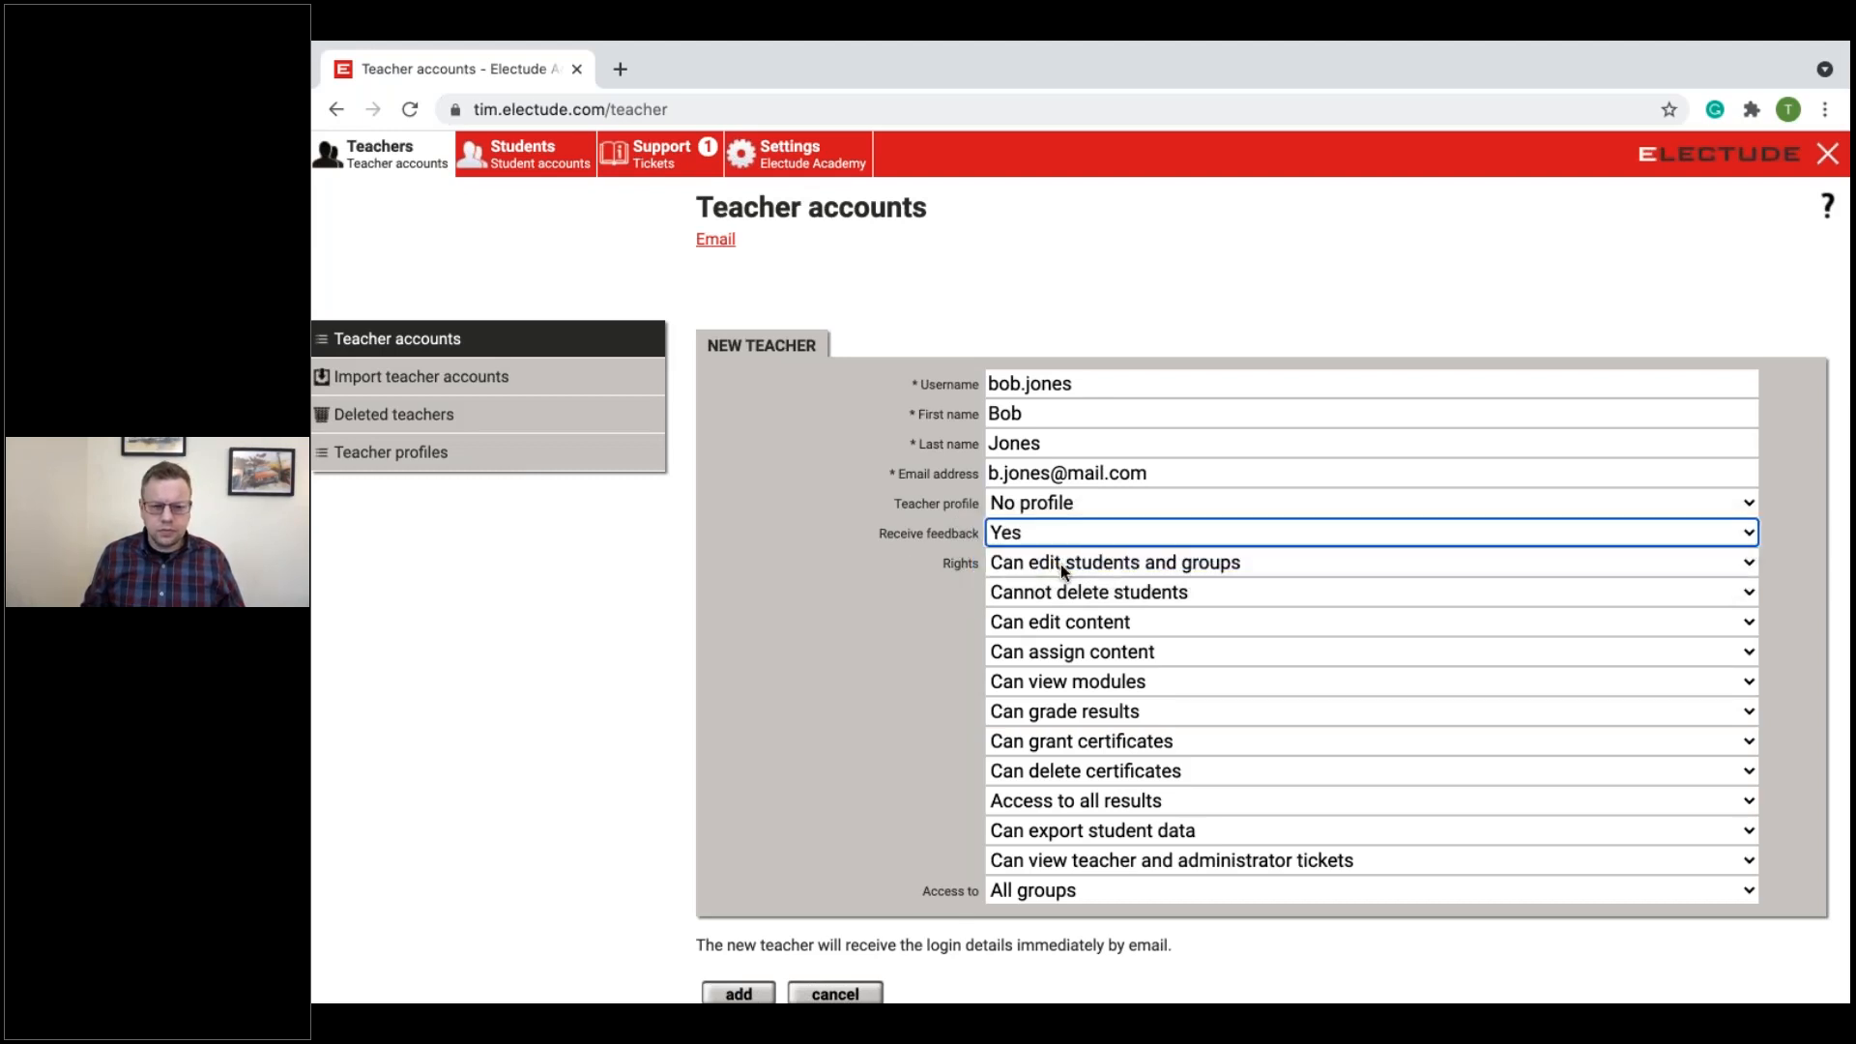
Step: Check the new teacher's student deletion right, keep "Cannot delete students", and review the remaining rights and group access
{"action": "scroll", "coordinate": [1059, 564], "scroll_direction": "down", "scroll_amount": 2}
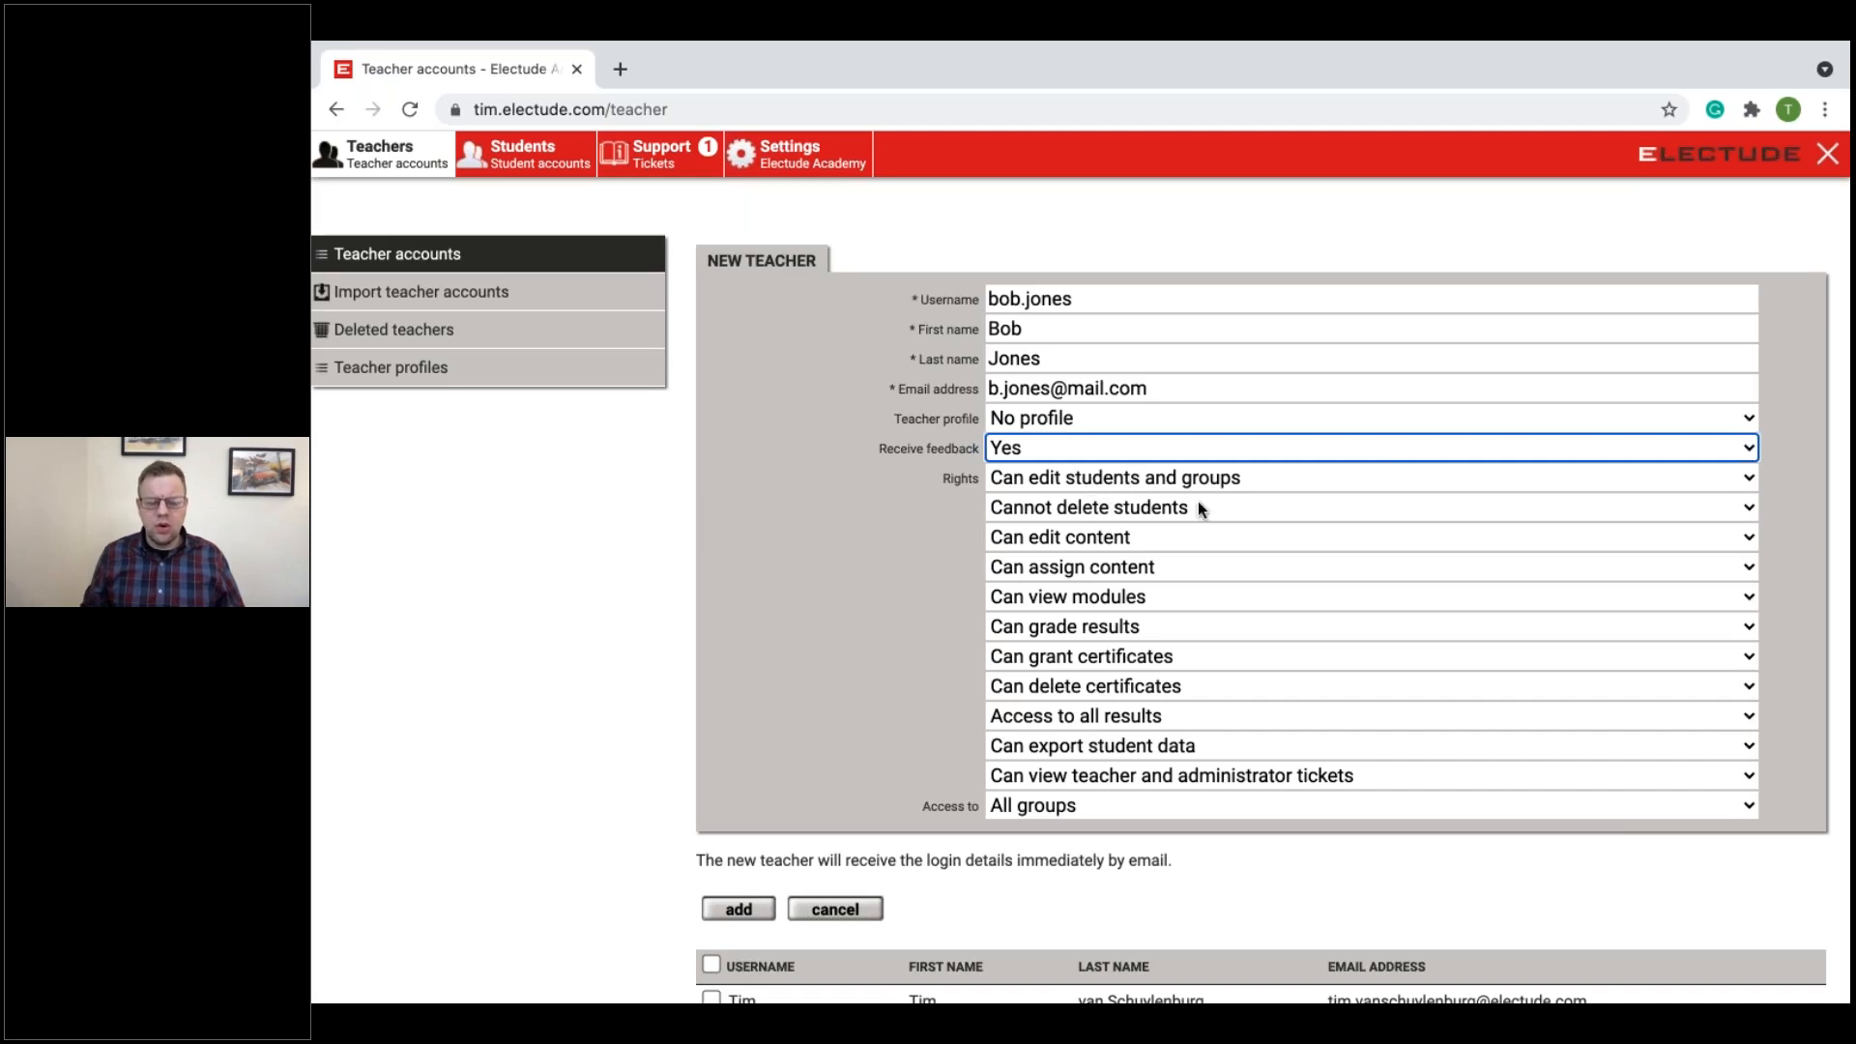
{"action": "left_click", "coordinate": [1121, 509]}
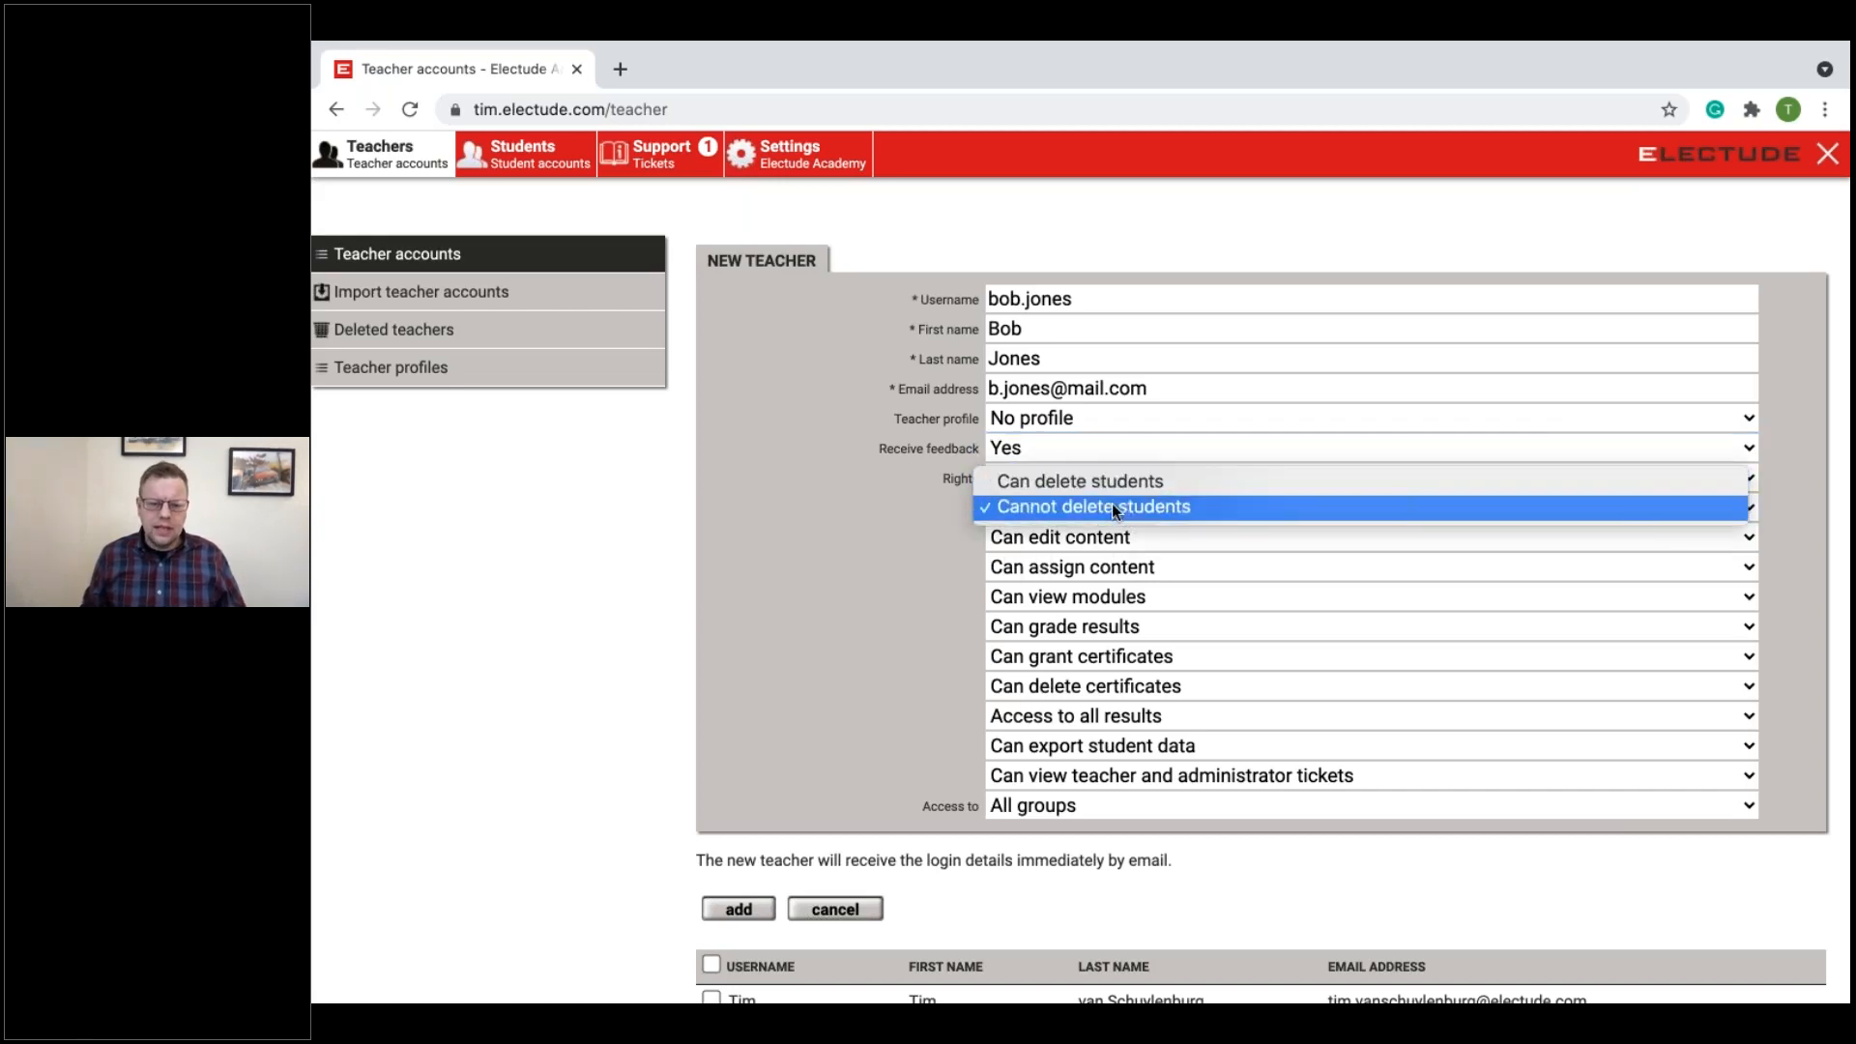
{"action": "left_click", "coordinate": [1110, 508]}
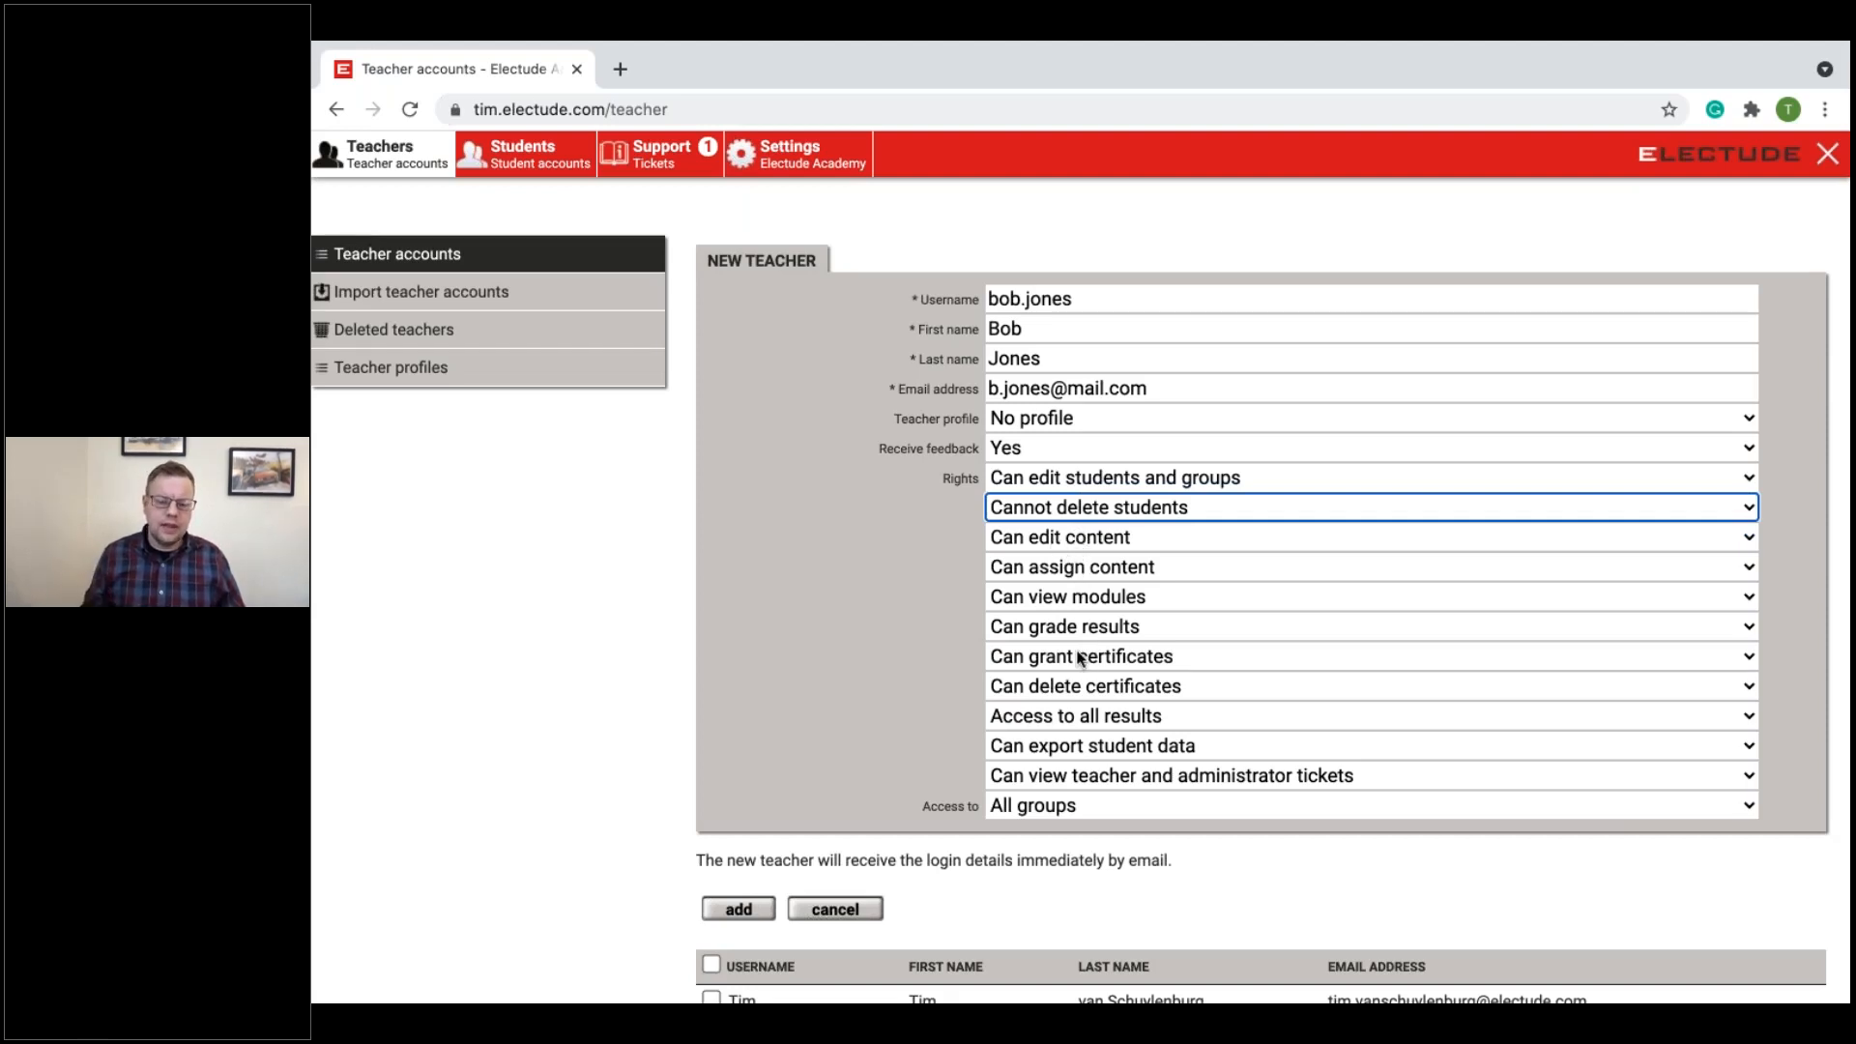
{"action": "scroll", "coordinate": [1078, 657], "scroll_direction": "down", "scroll_amount": 1}
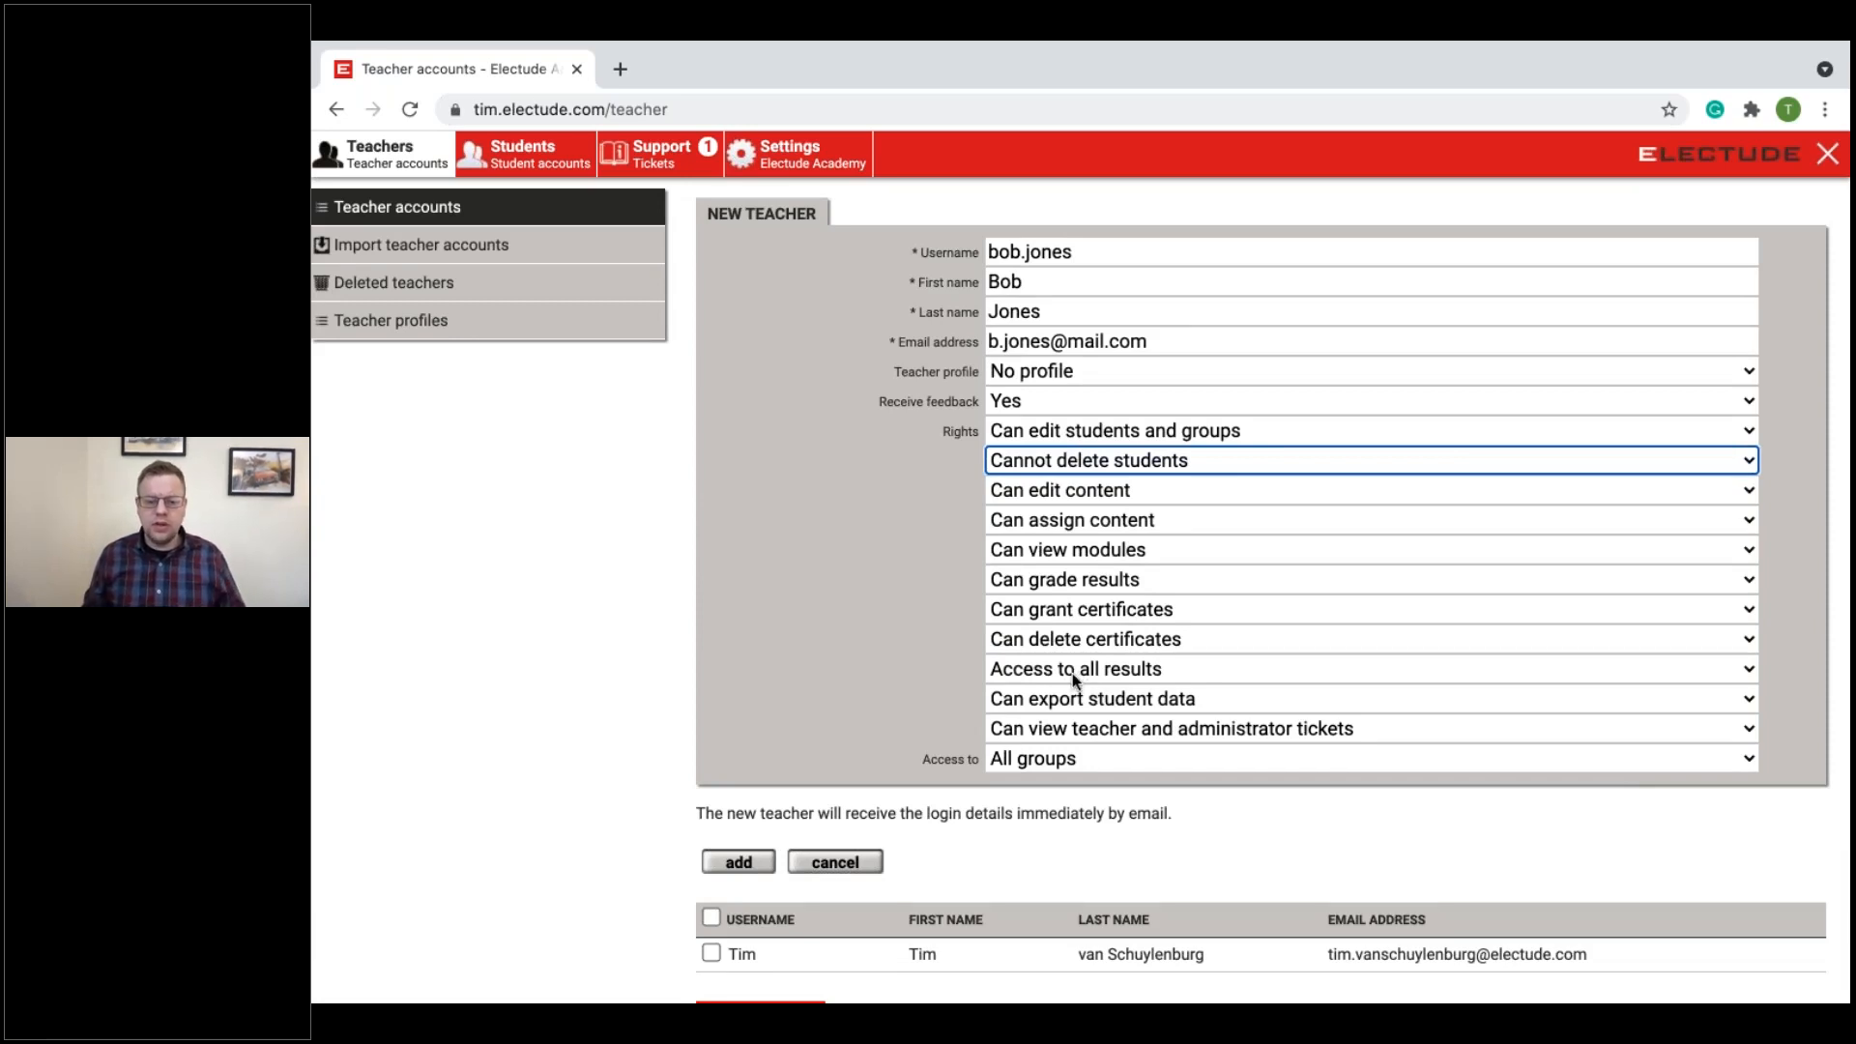
Step: Check the group access options for the new teacher and keep "All groups"
{"action": "left_click", "coordinate": [1024, 766]}
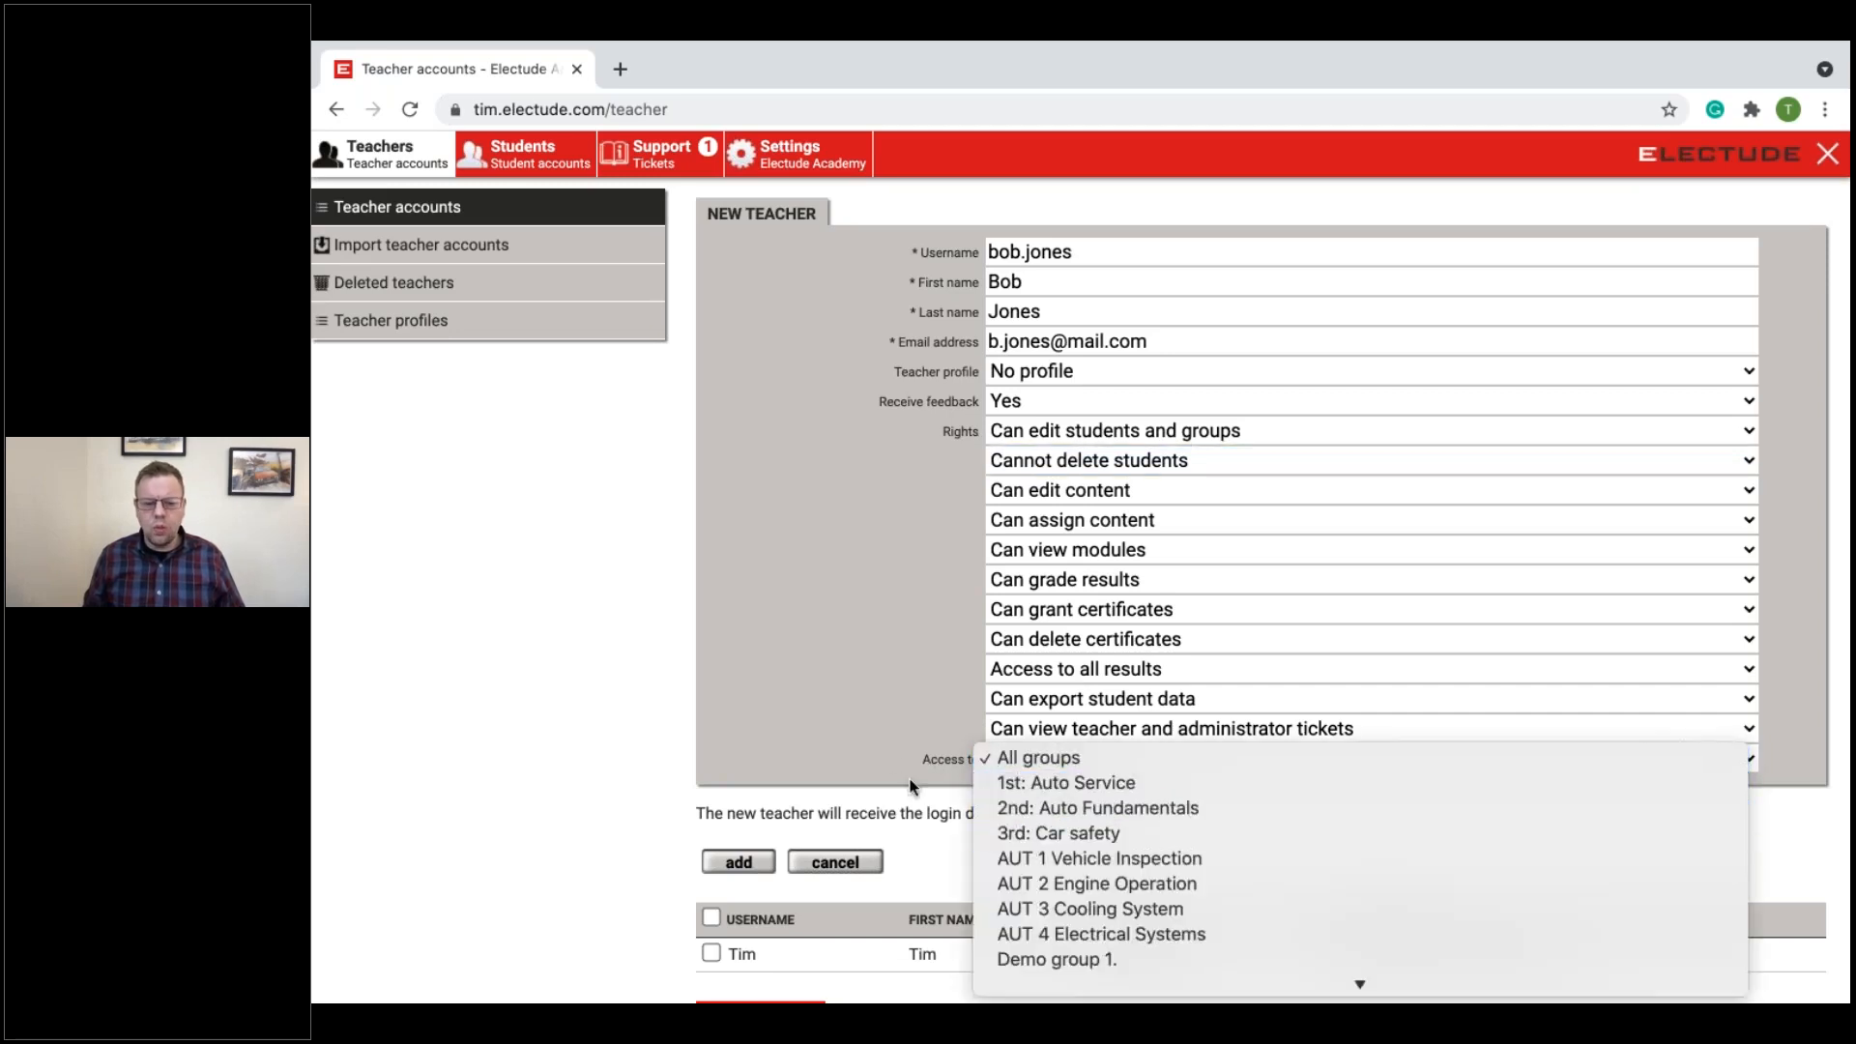
{"action": "scroll", "coordinate": [1160, 947], "scroll_direction": "down", "scroll_amount": 3}
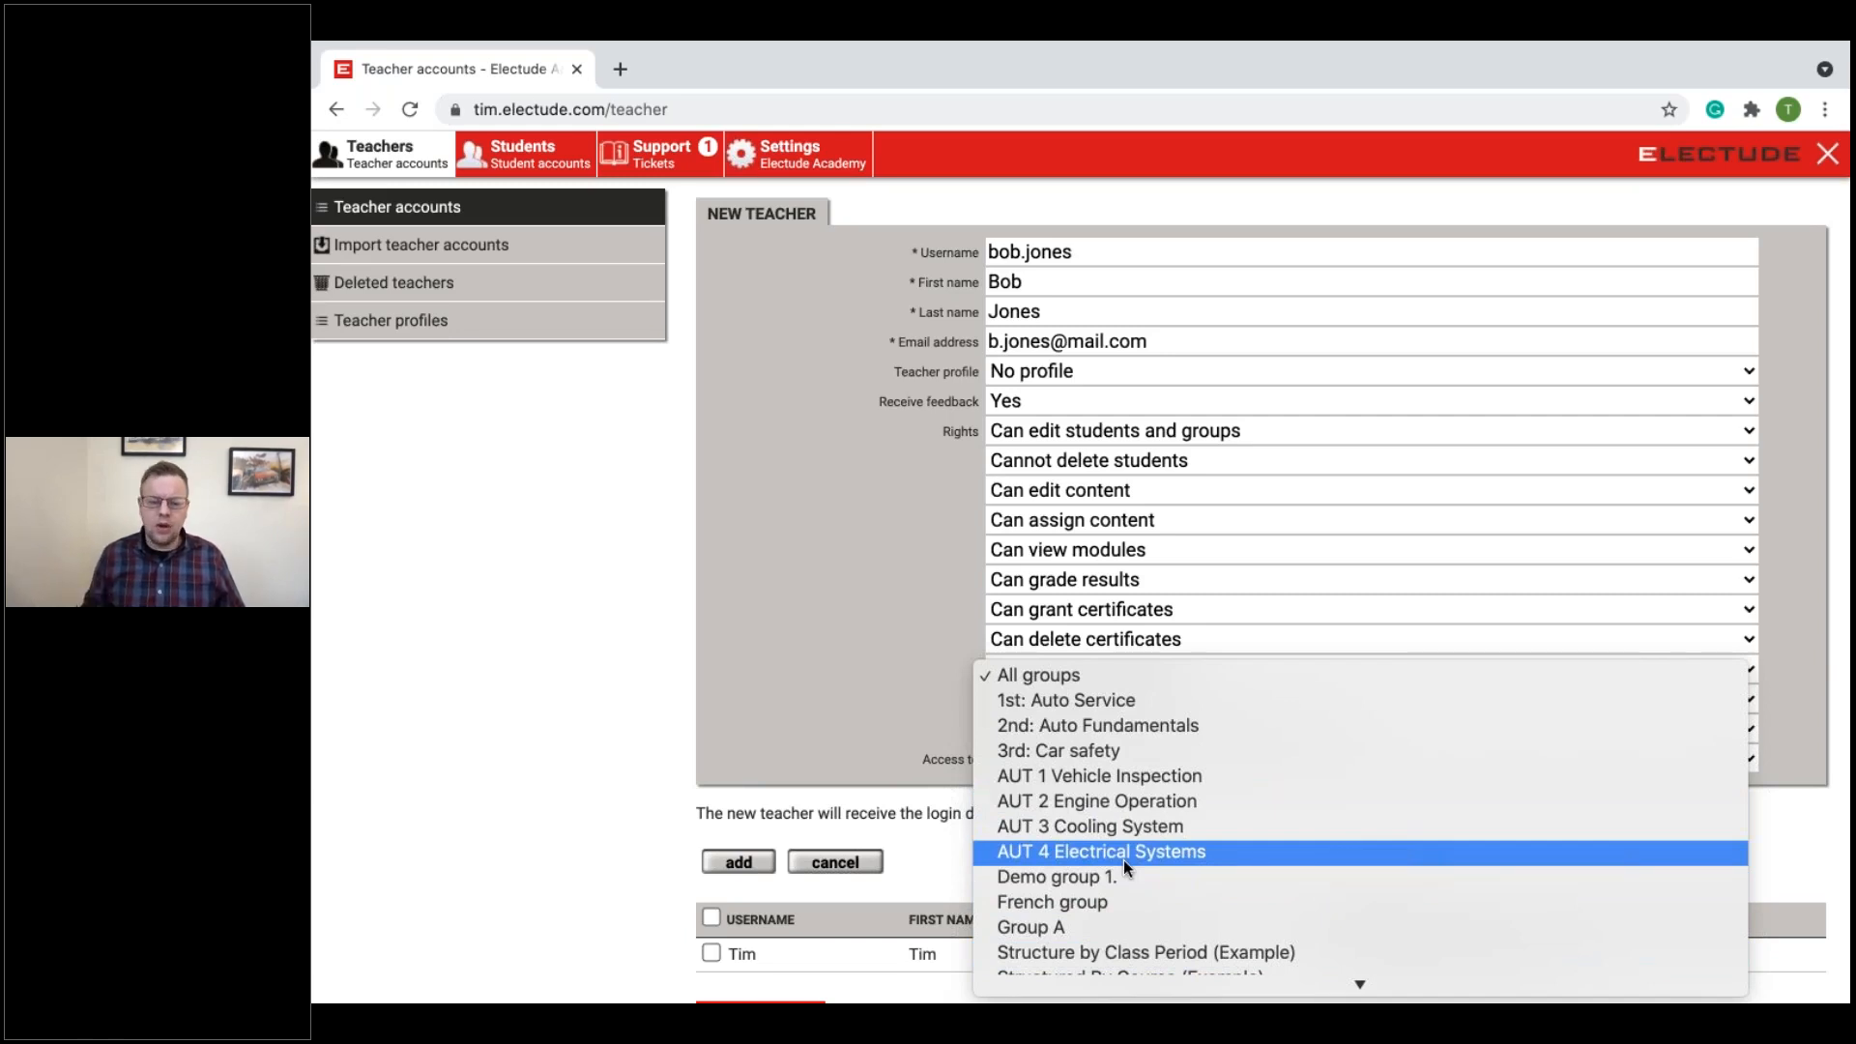
{"action": "left_click", "coordinate": [774, 727]}
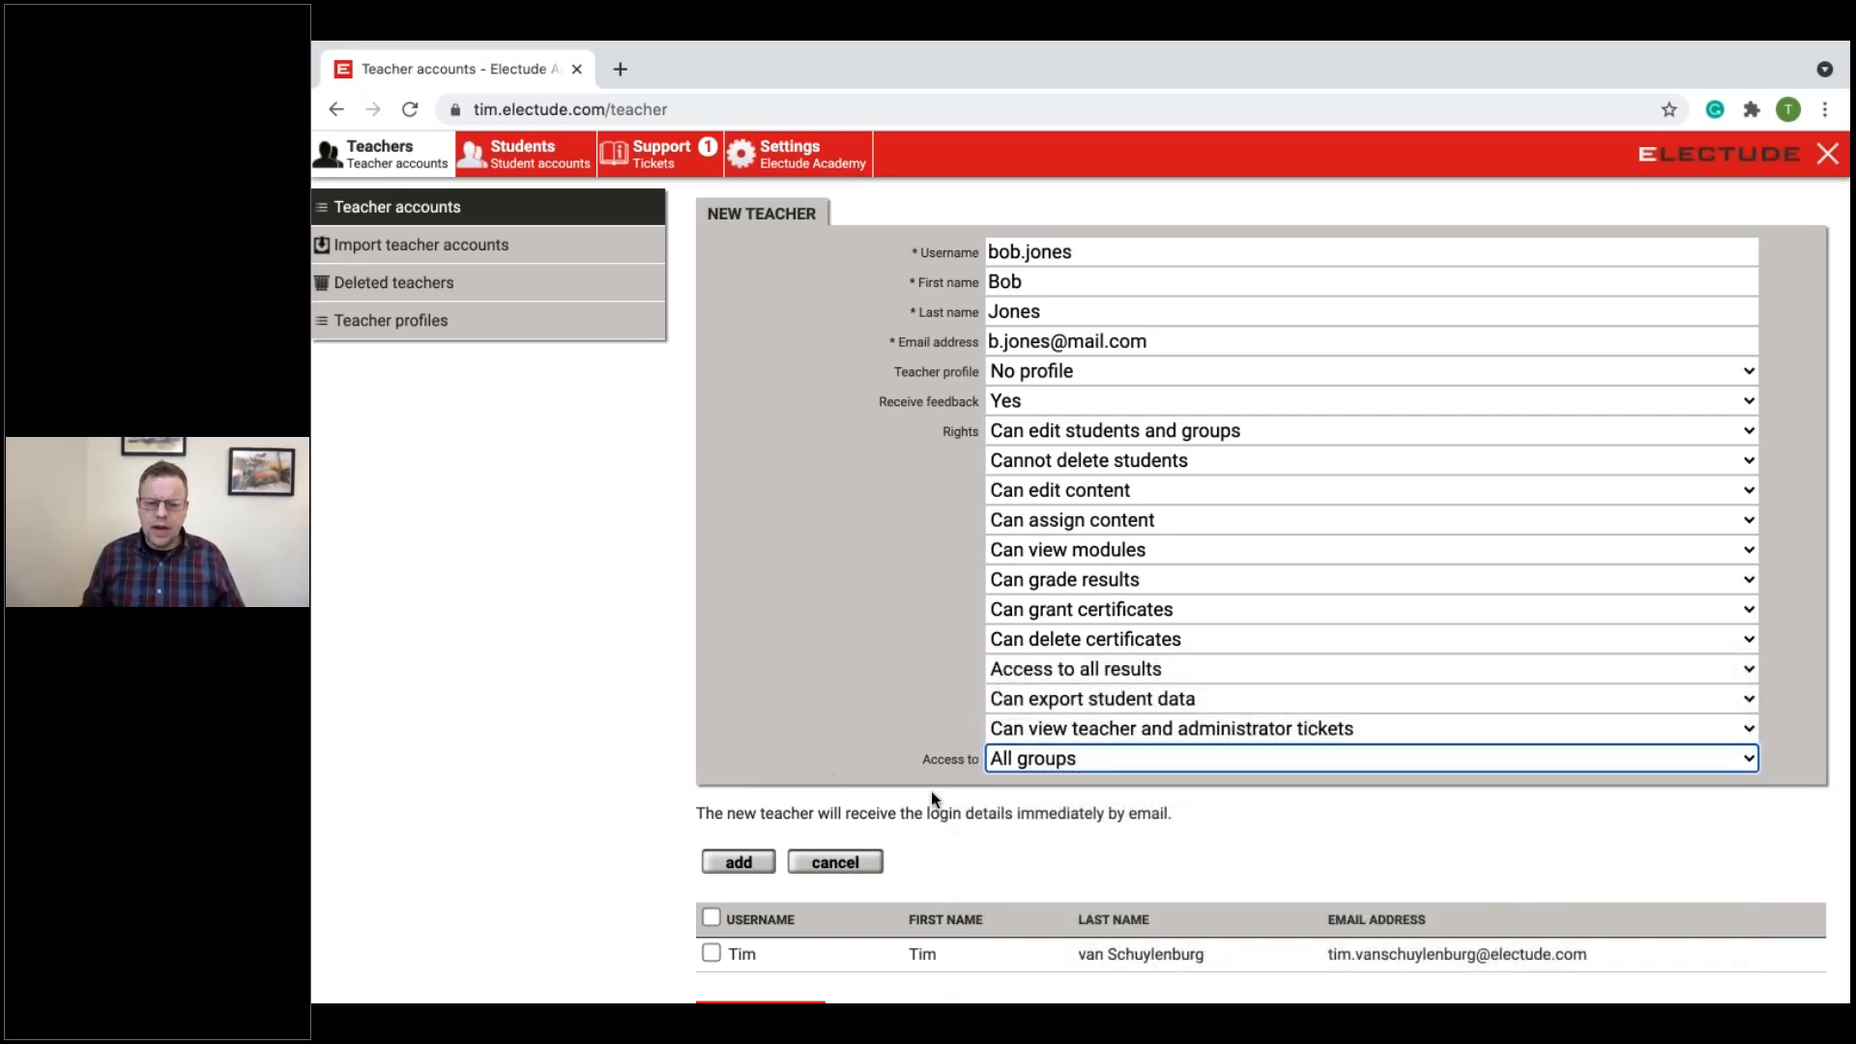
Step: Review the completed new teacher form, add the account, and check it in the teacher list
{"action": "scroll", "coordinate": [1139, 841], "scroll_direction": "up", "scroll_amount": 1}
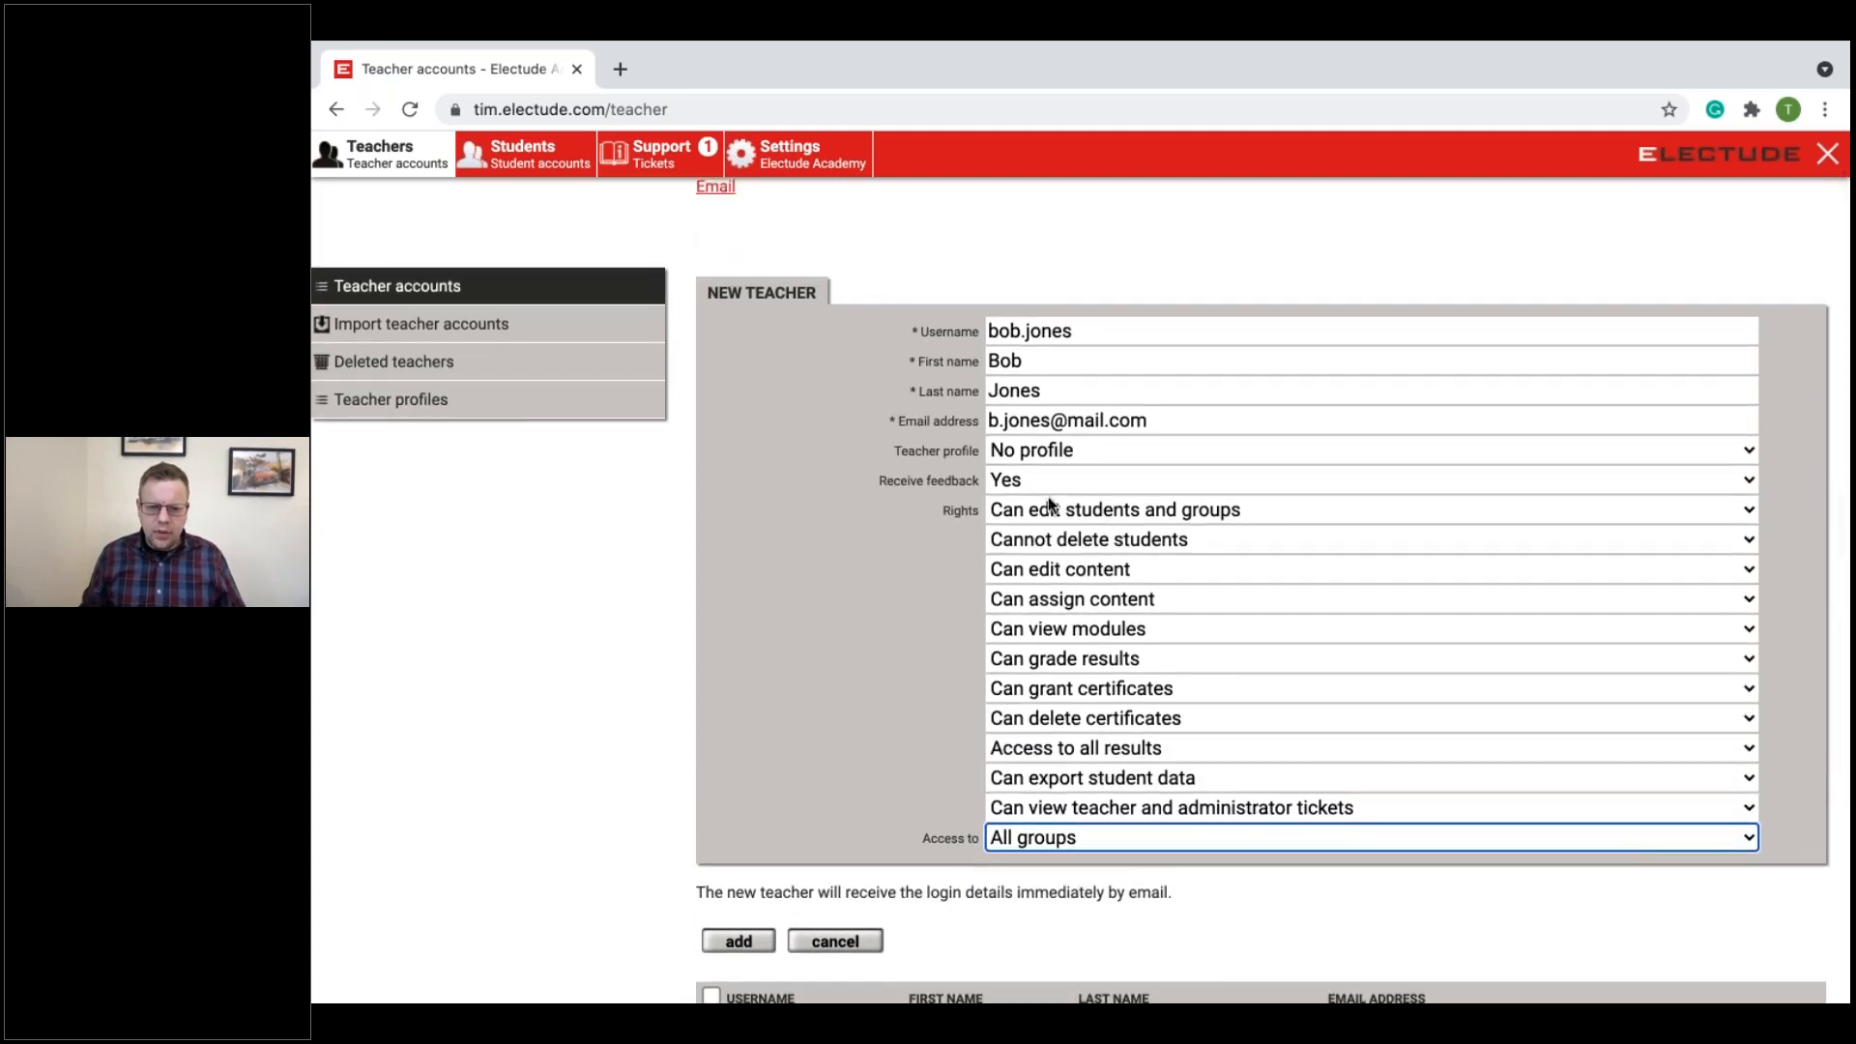
{"action": "scroll", "coordinate": [1052, 686], "scroll_direction": "up", "scroll_amount": 1}
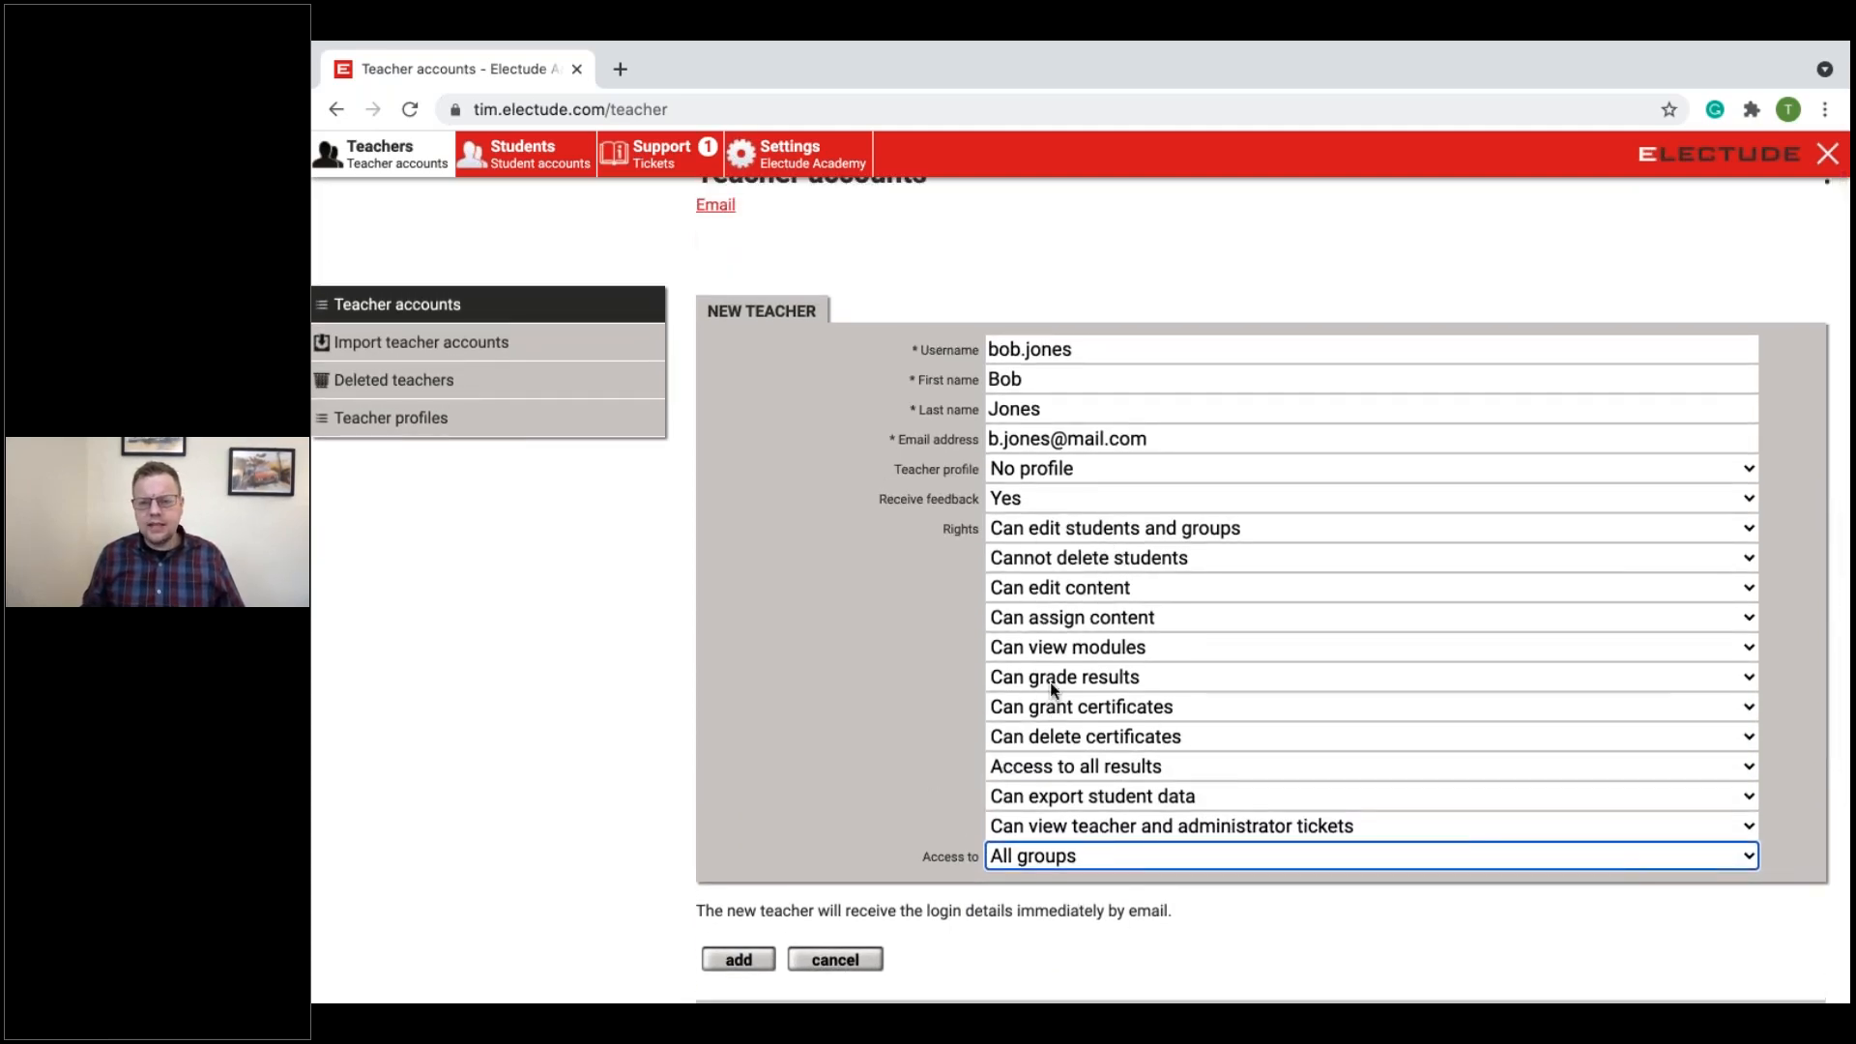
{"action": "scroll", "coordinate": [1052, 686], "scroll_direction": "up", "scroll_amount": 1}
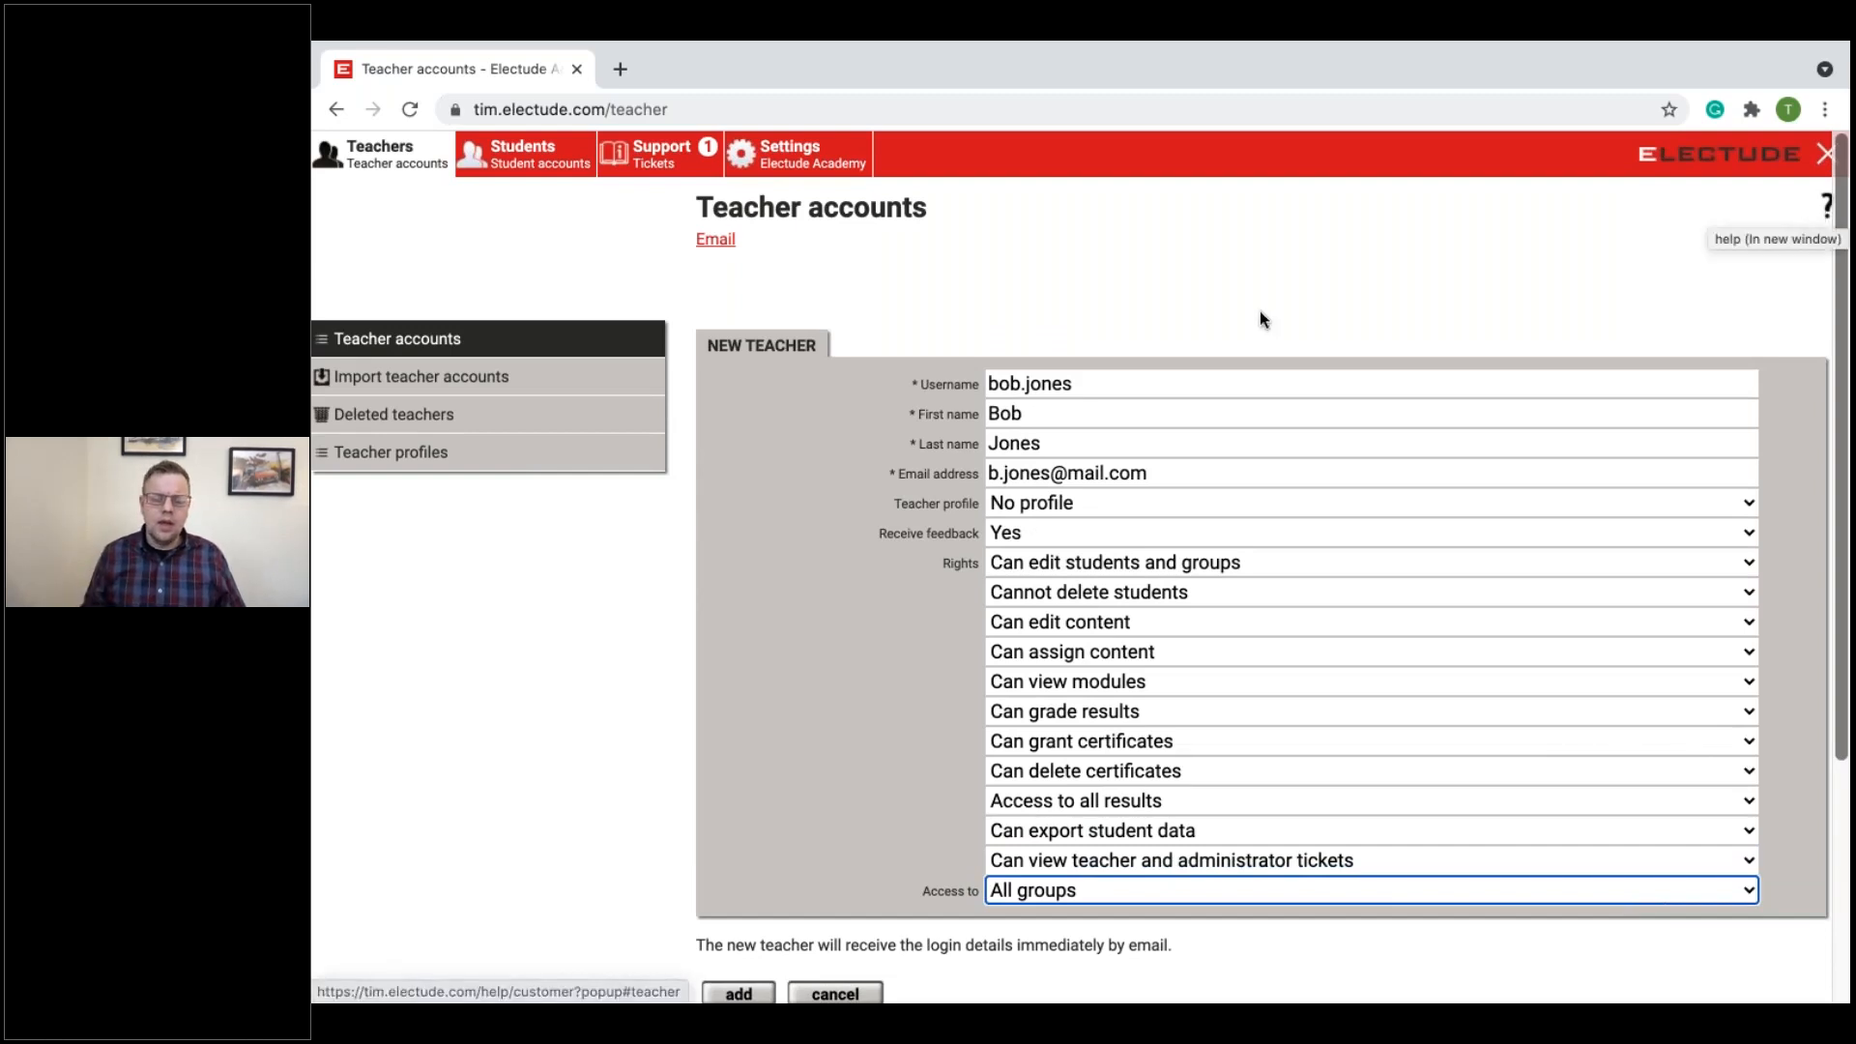
{"action": "scroll", "coordinate": [1237, 367], "scroll_direction": "down", "scroll_amount": 3}
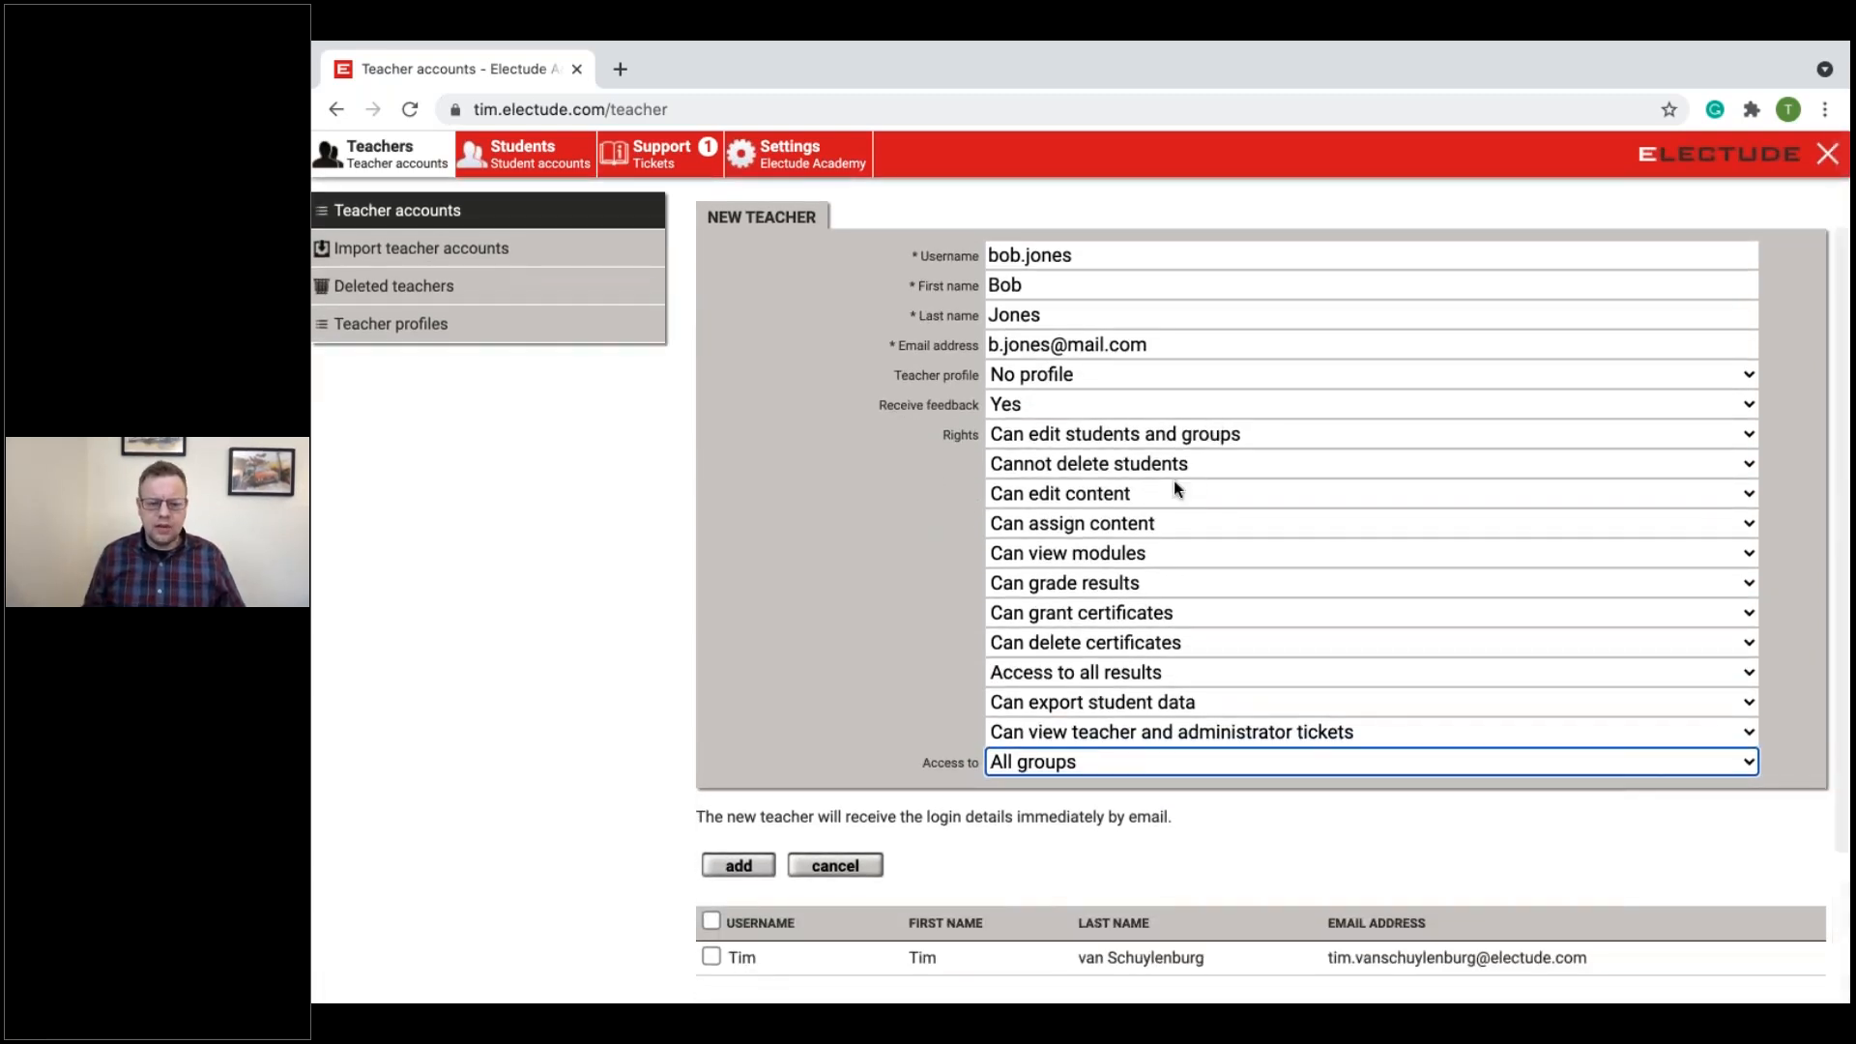
{"action": "scroll", "coordinate": [967, 512], "scroll_direction": "down", "scroll_amount": 5}
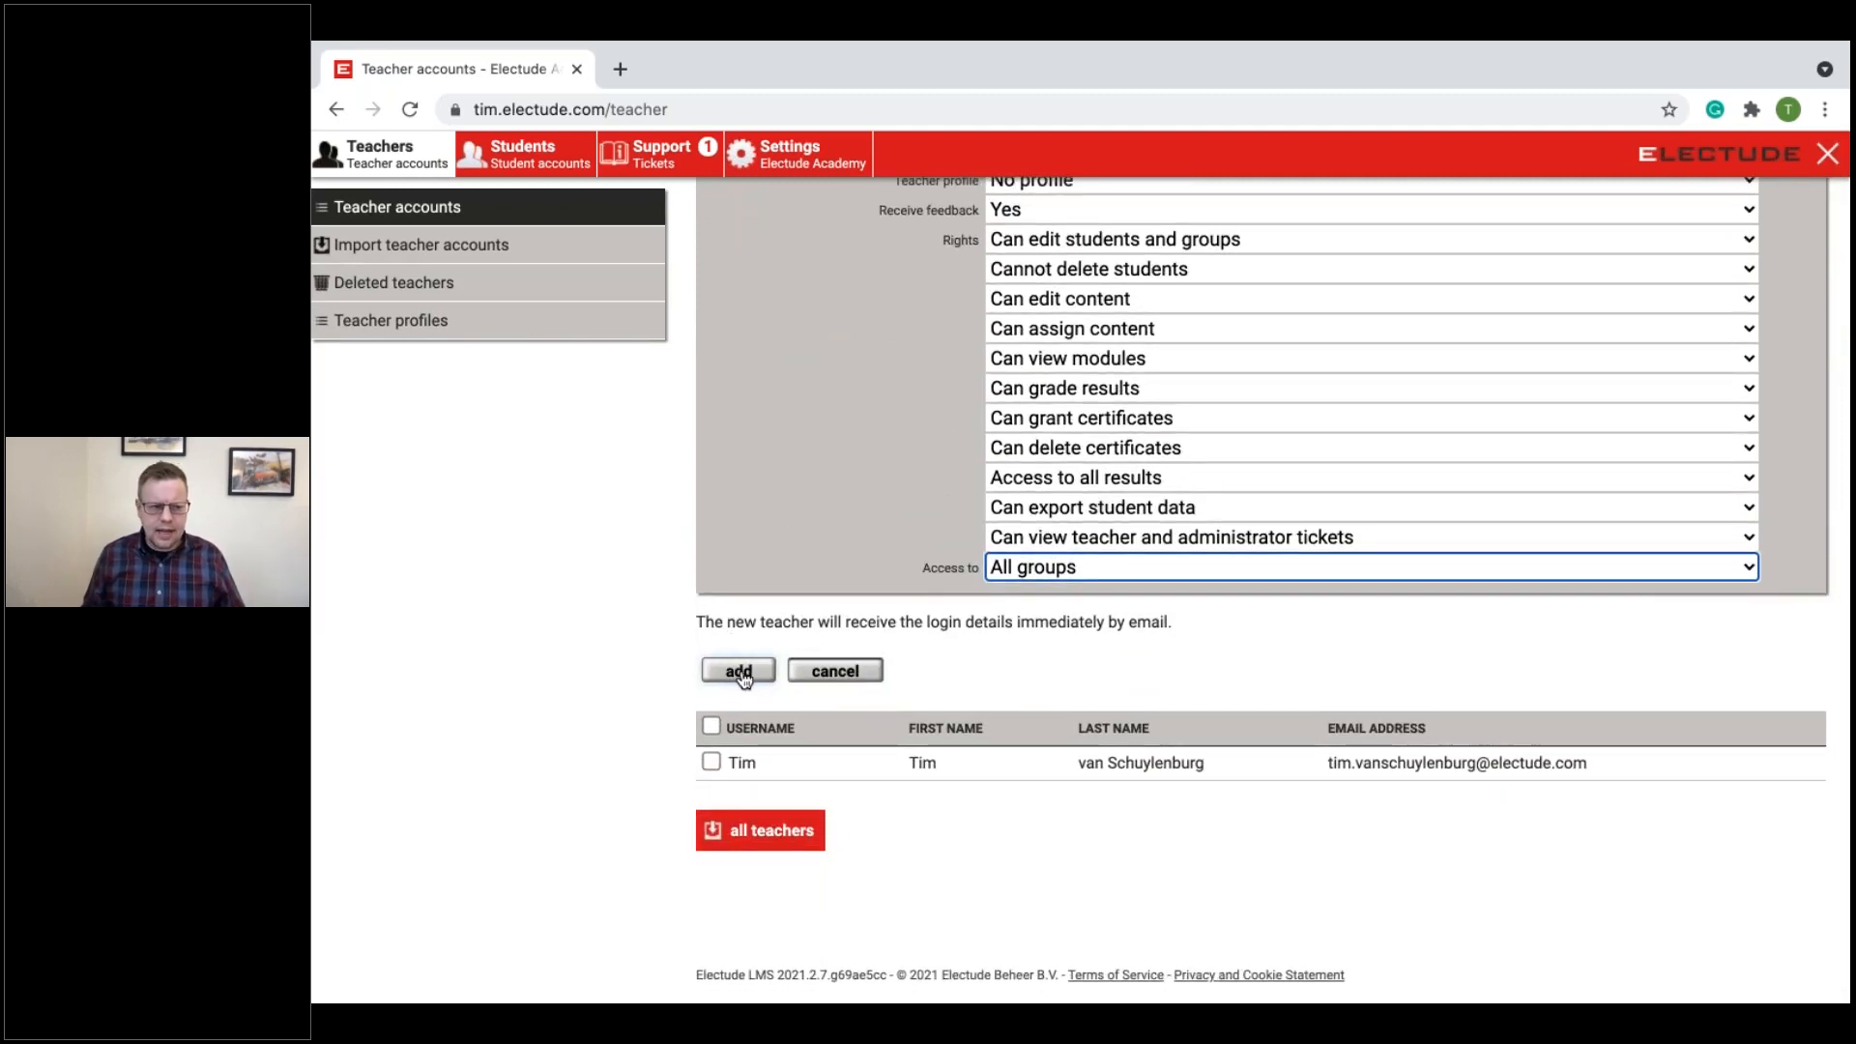
{"action": "left_click", "coordinate": [737, 672]}
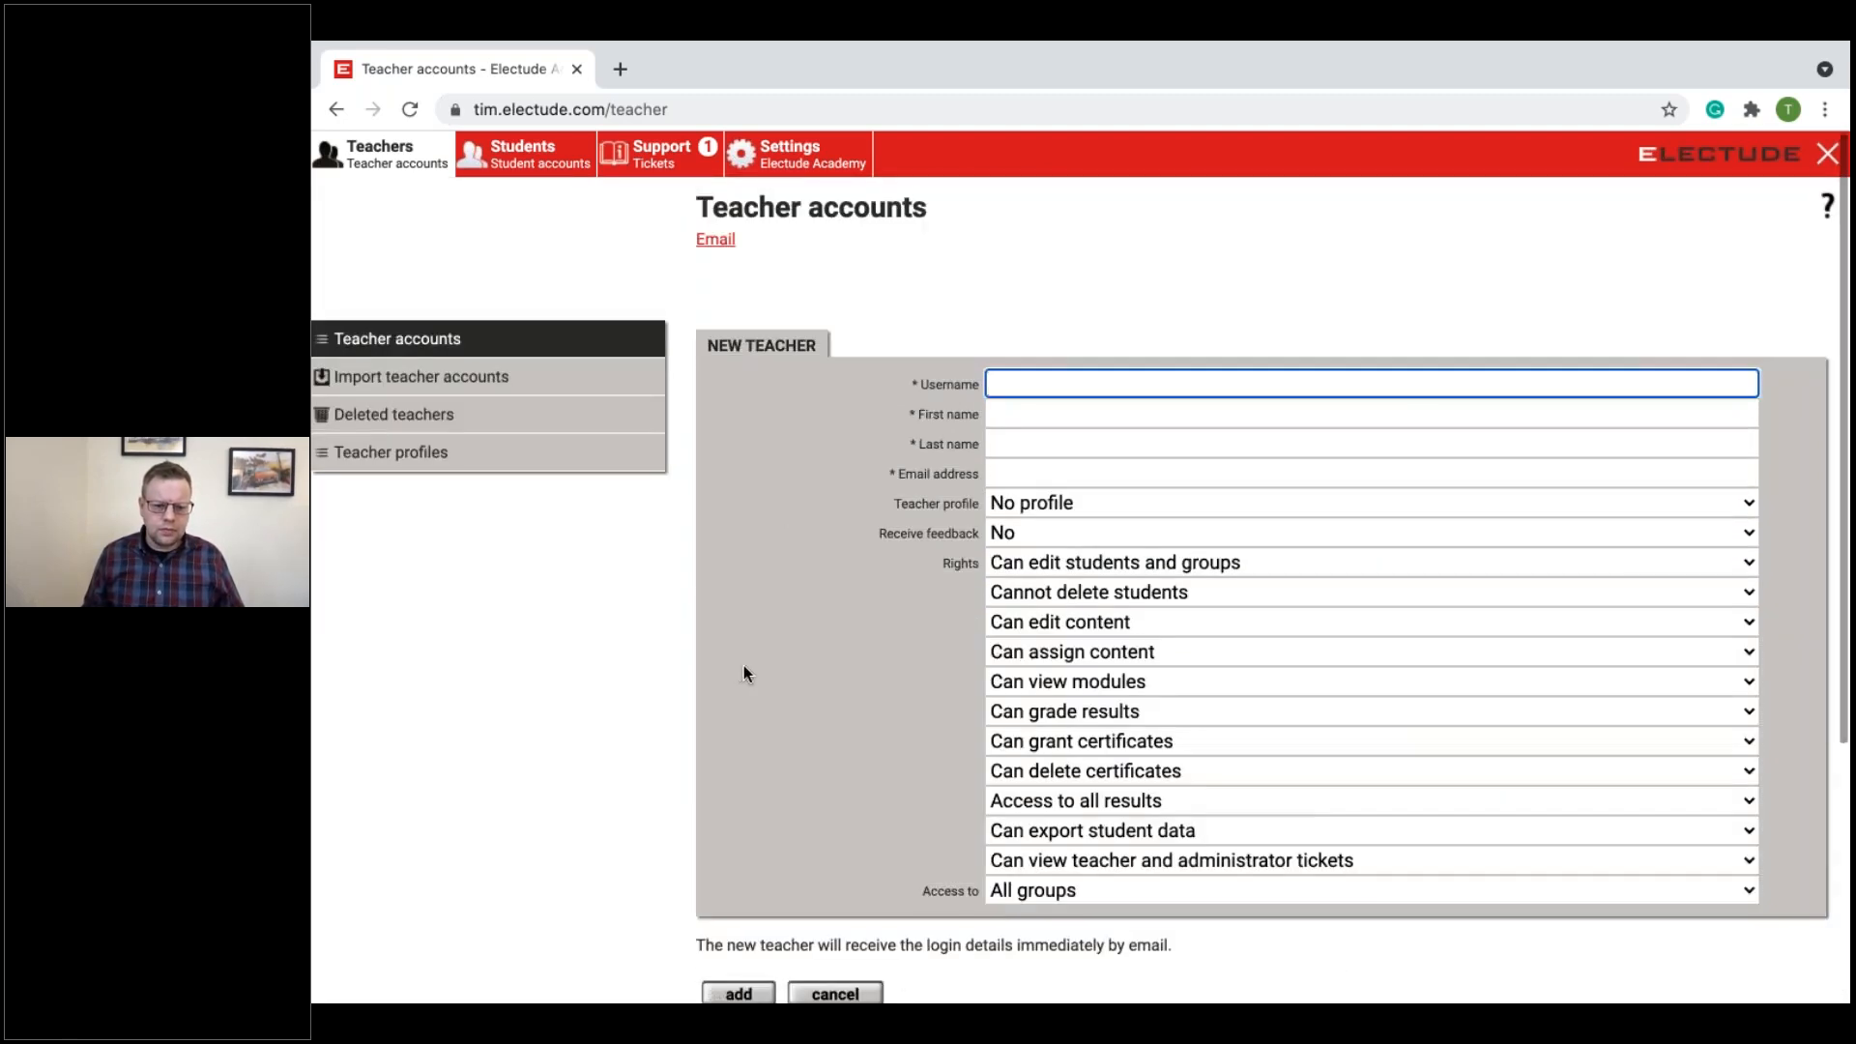
{"action": "scroll", "coordinate": [744, 663], "scroll_direction": "down", "scroll_amount": 5}
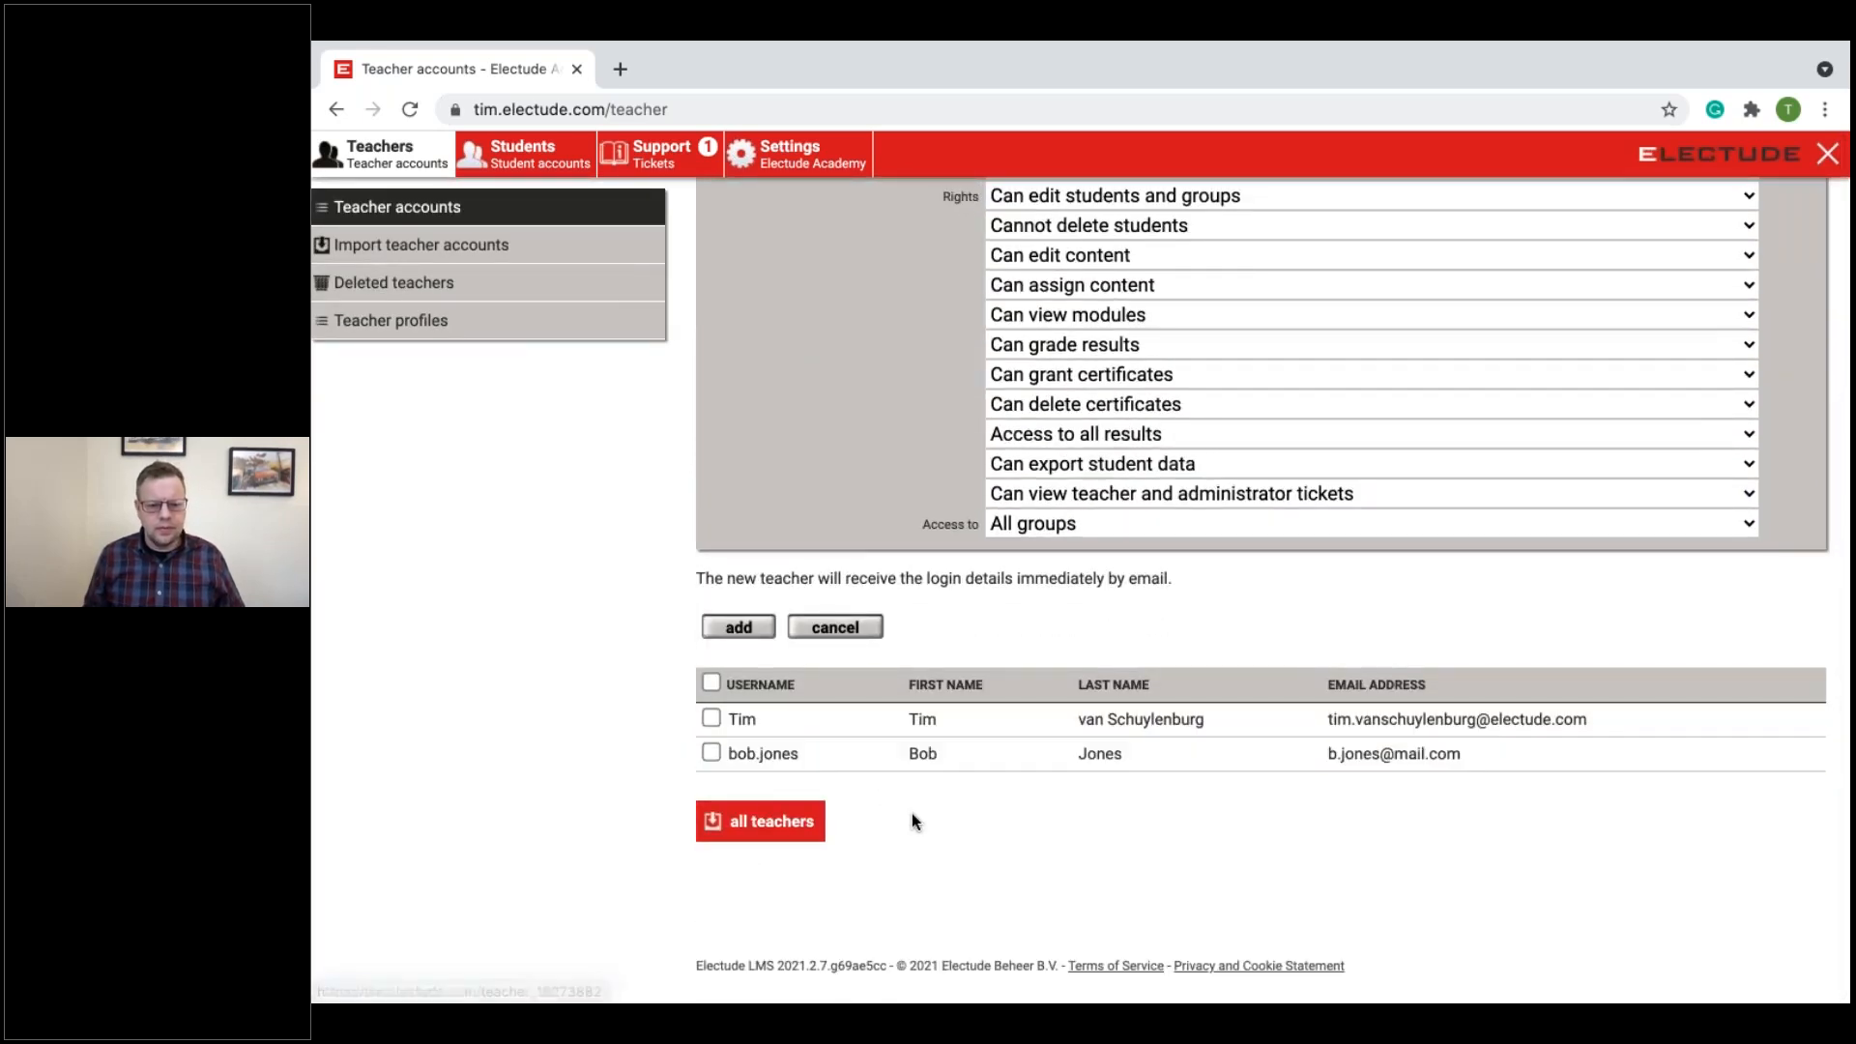
Step: Open the teacher profiles, inspect the new teacher profile form, and cancel it
{"action": "scroll", "coordinate": [912, 823], "scroll_direction": "up", "scroll_amount": 2}
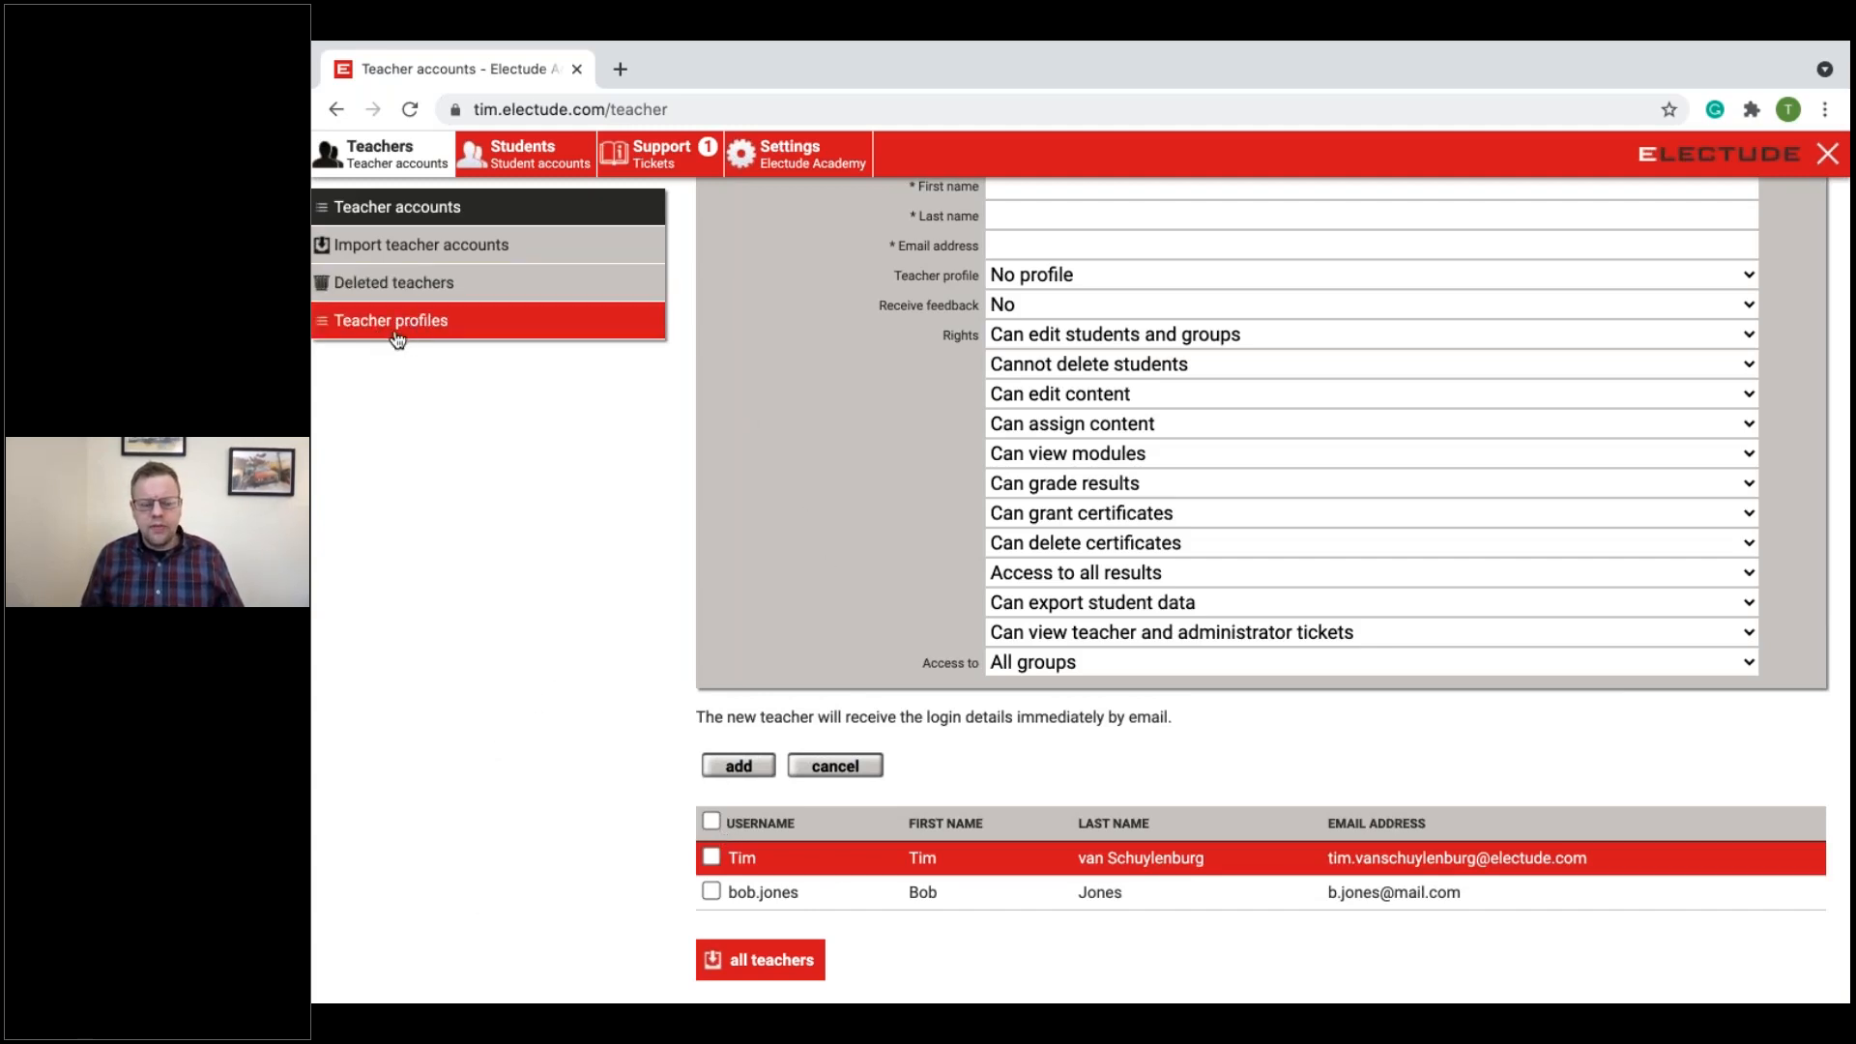
{"action": "left_click", "coordinate": [475, 322]}
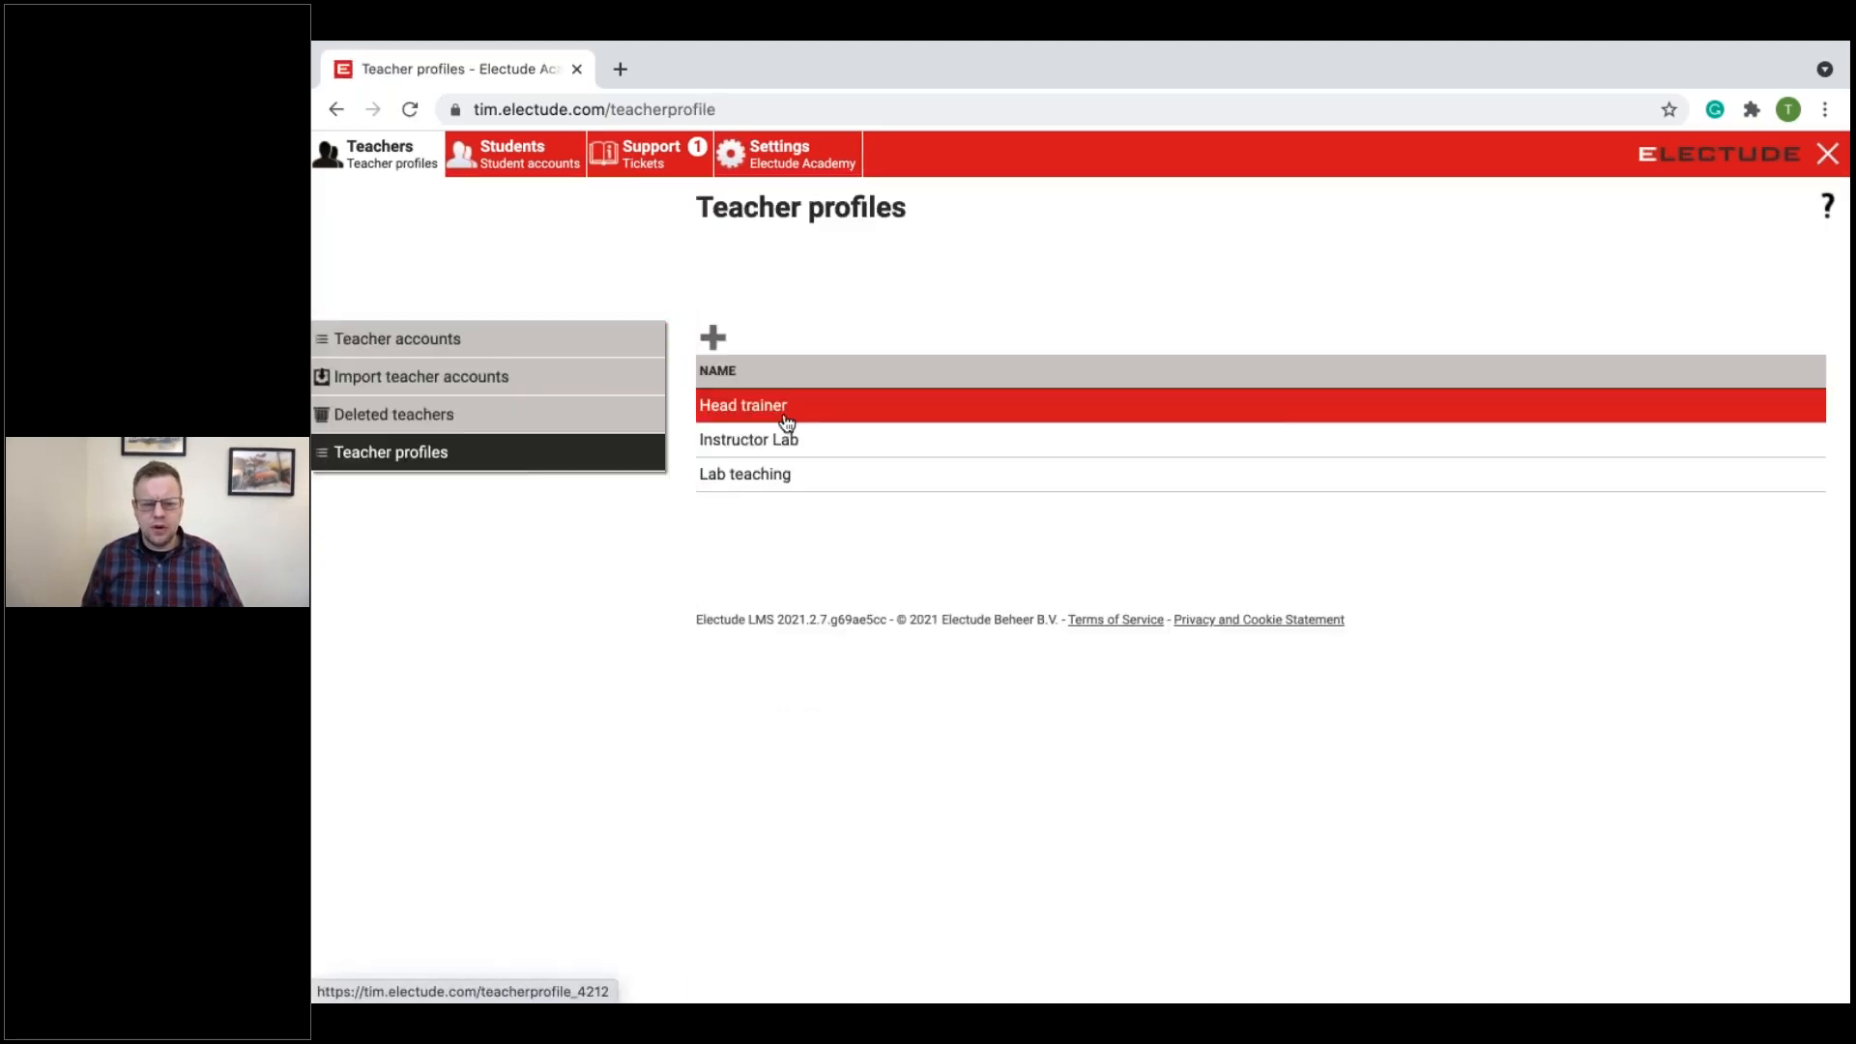
{"action": "left_click", "coordinate": [712, 336]}
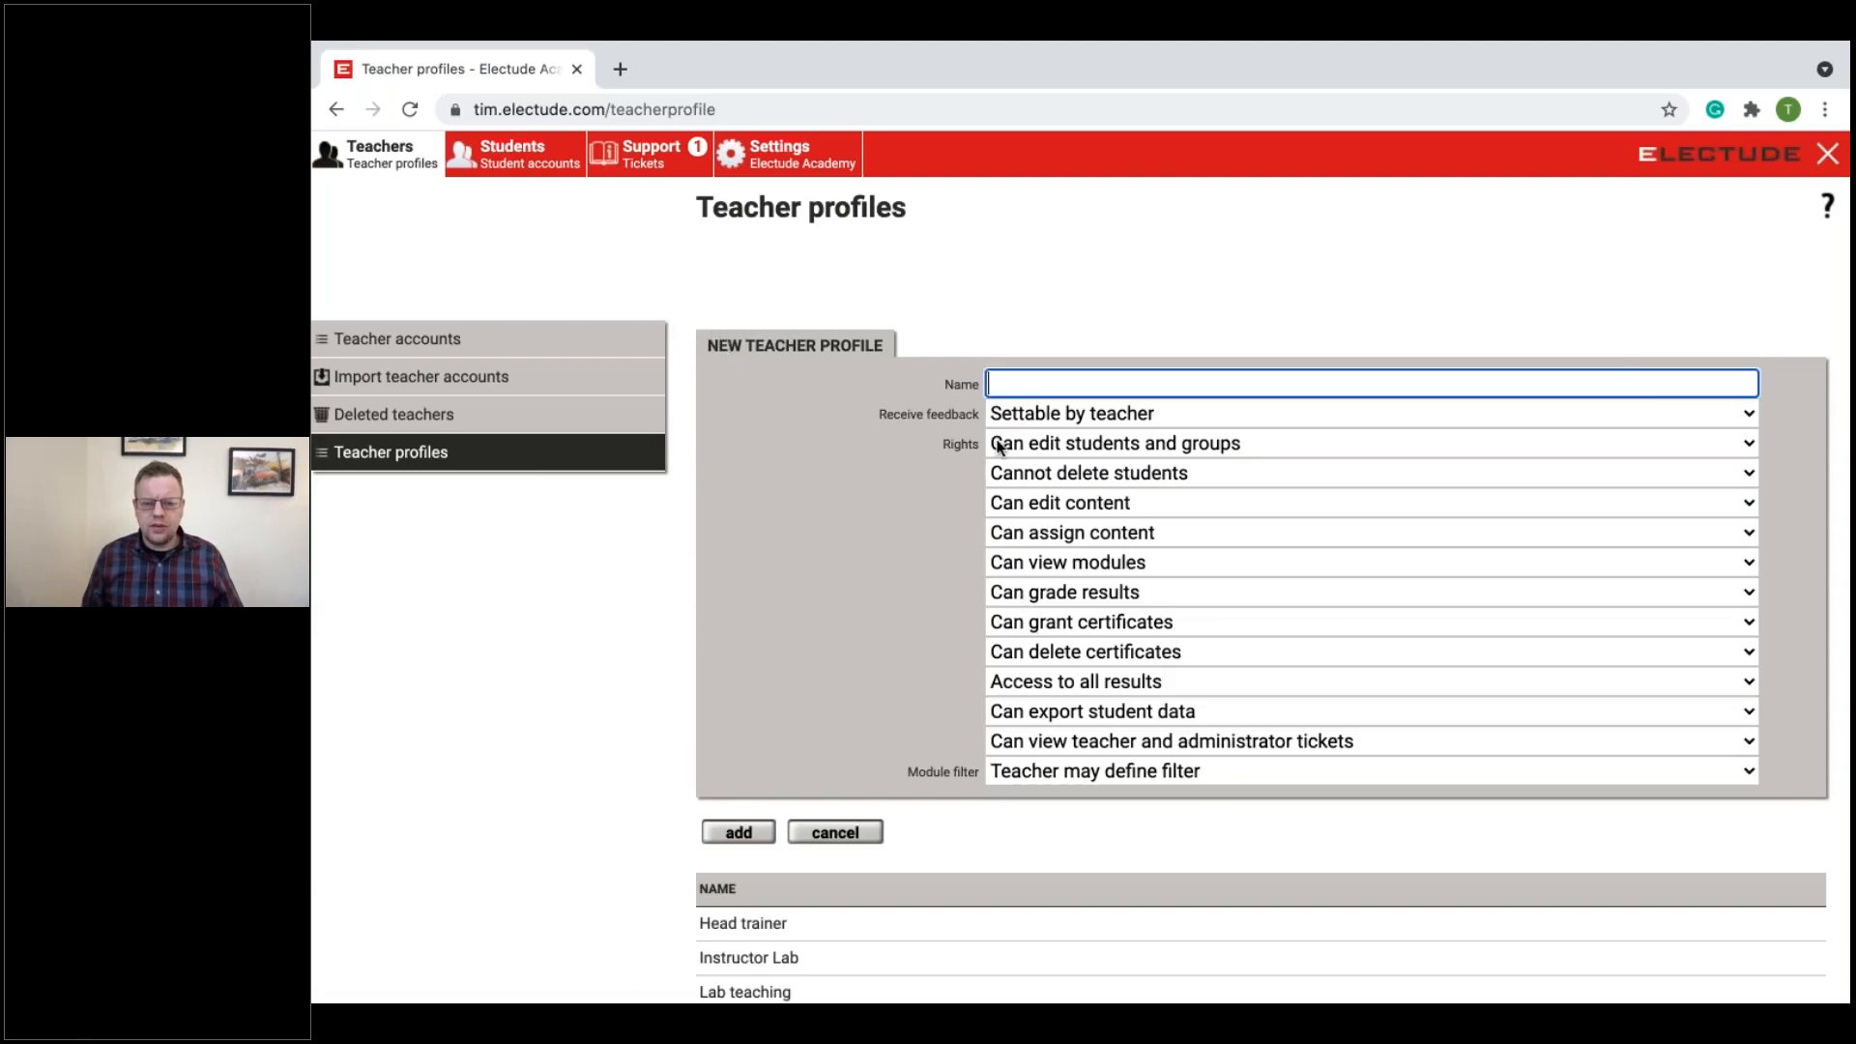
{"action": "left_click", "coordinate": [843, 832]}
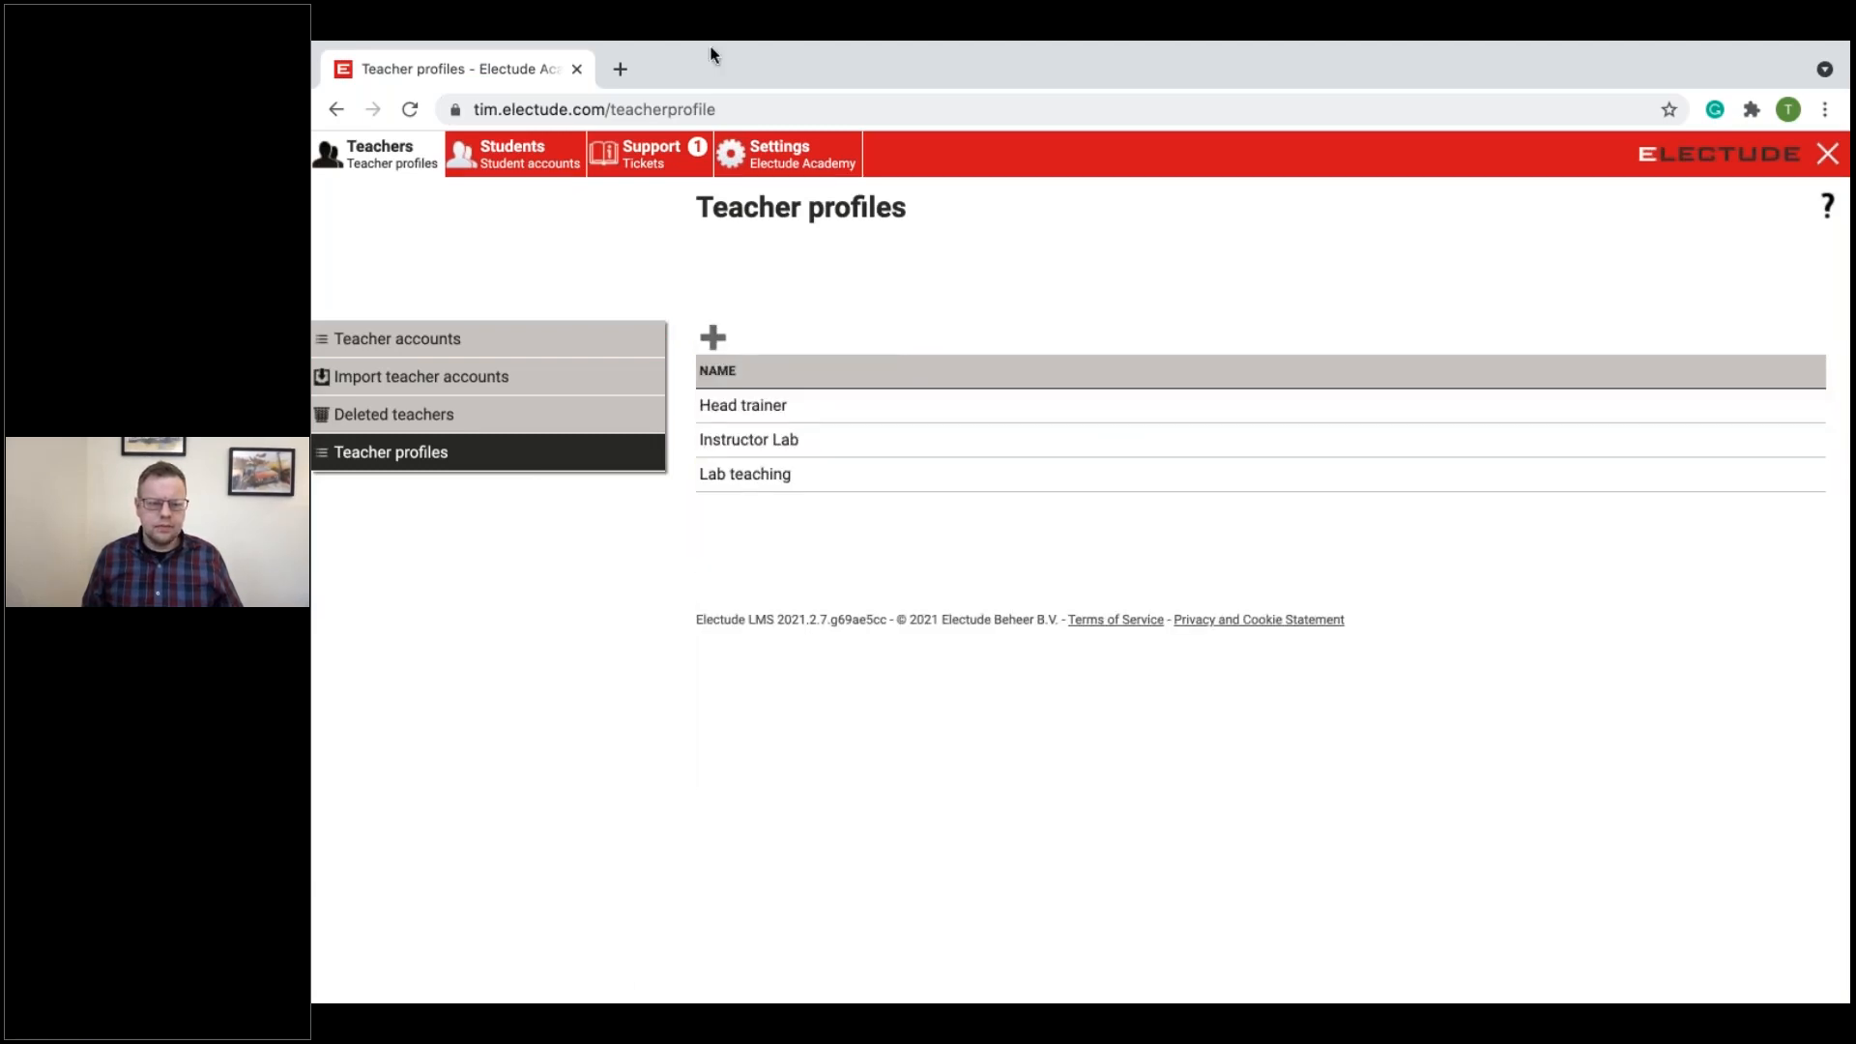
Step: View the student accounts and inspect the new file form for importing student accounts
{"action": "left_click", "coordinate": [540, 166]}
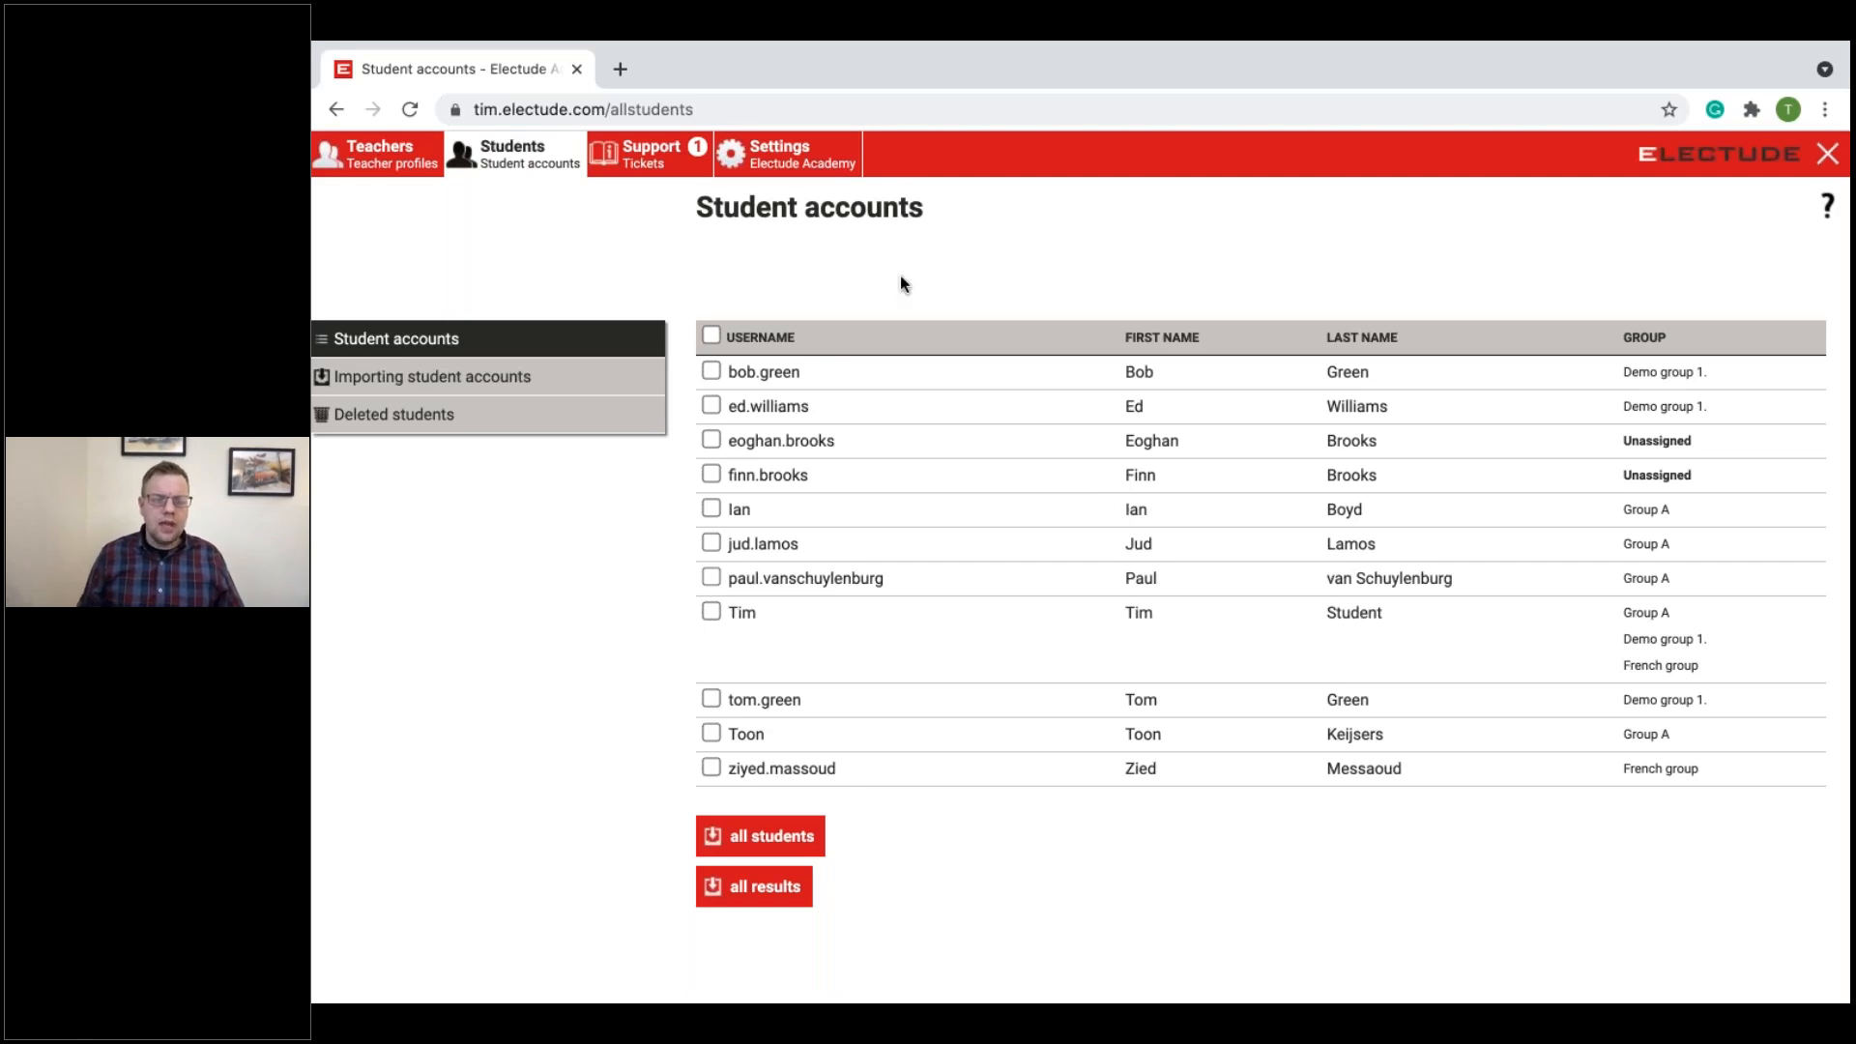
{"action": "left_click", "coordinate": [473, 391]}
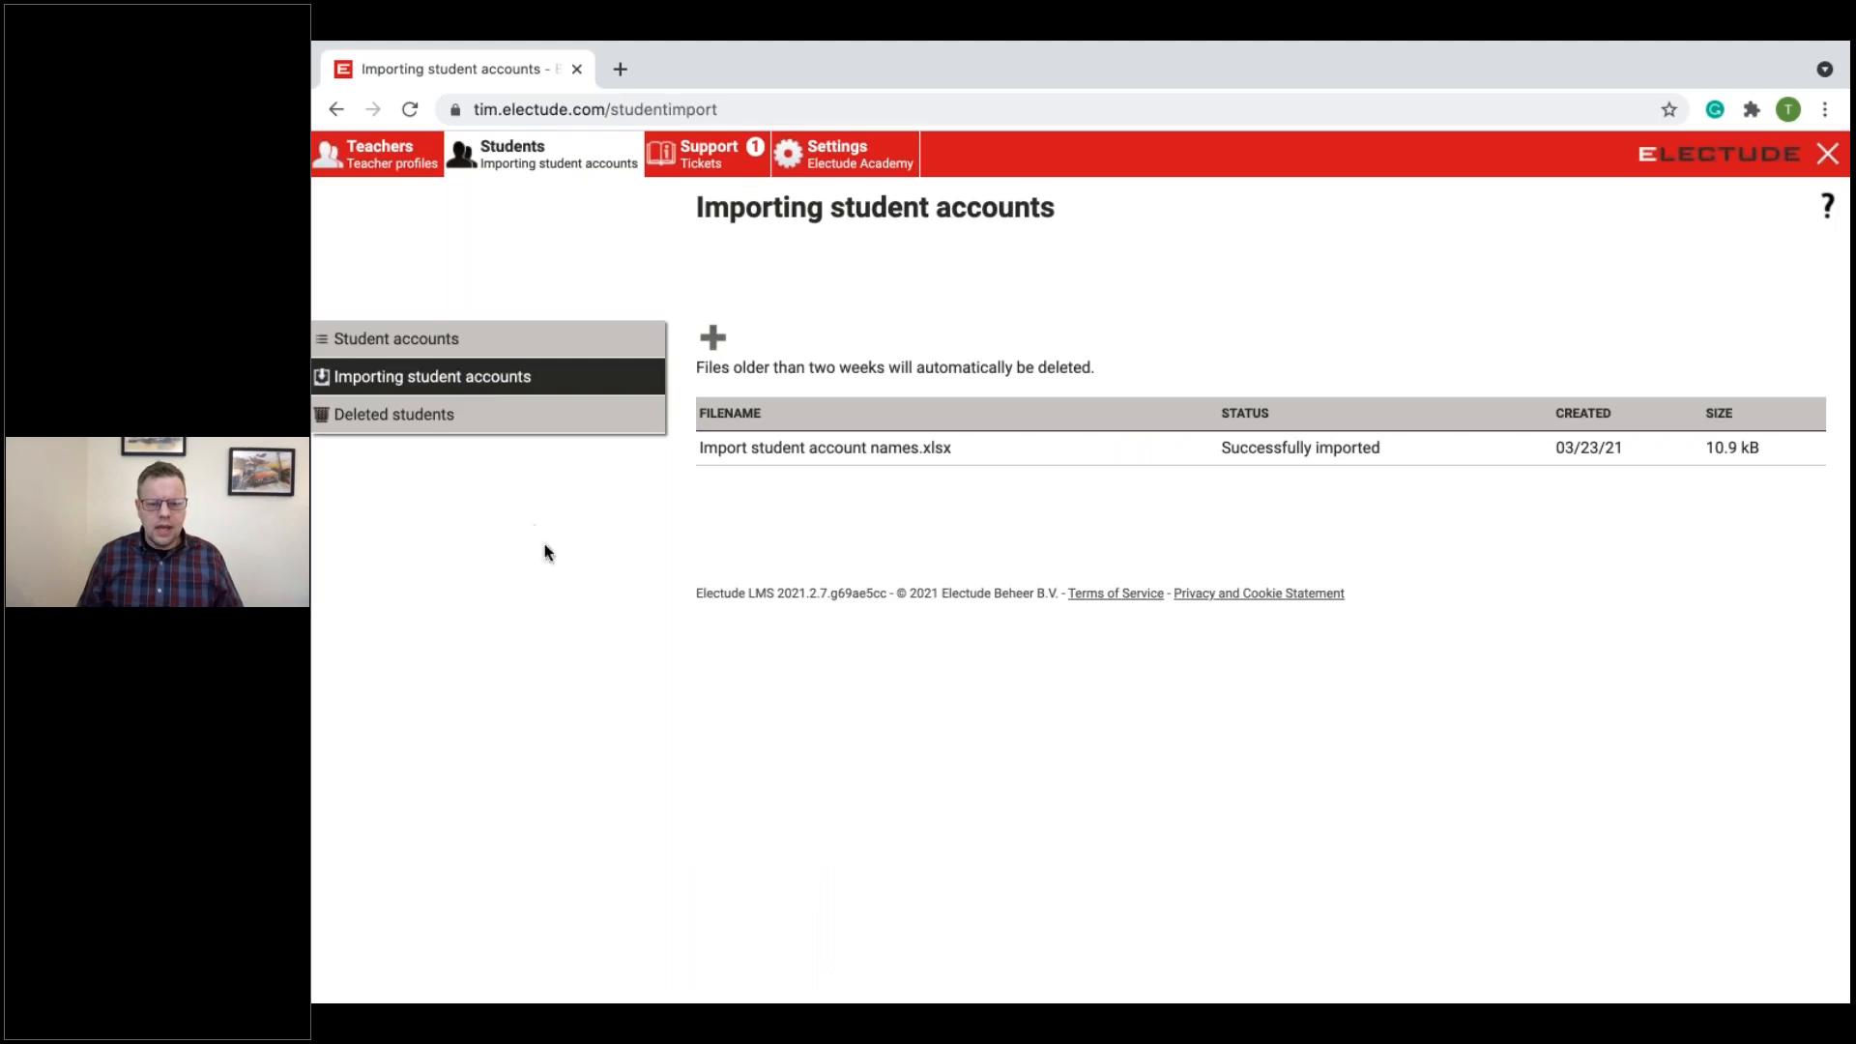
{"action": "left_click", "coordinate": [713, 337]}
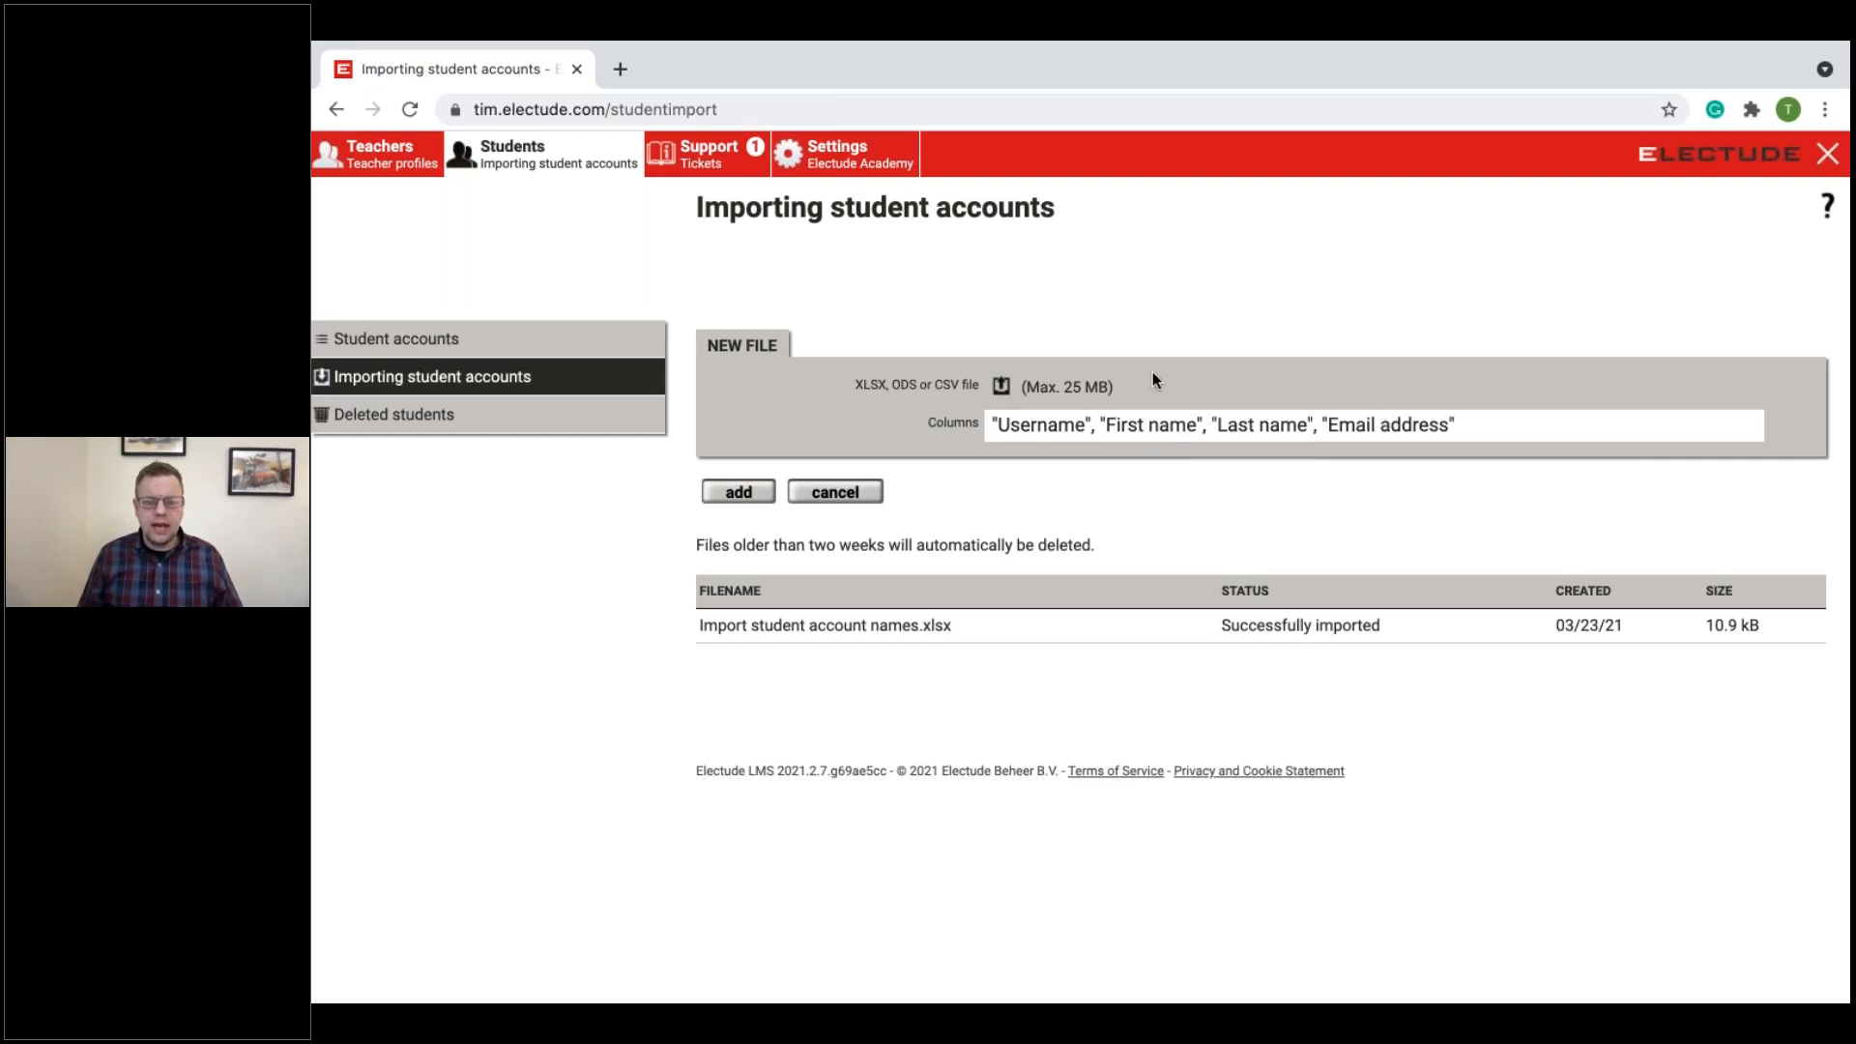
Step: Examine the student and teacher fields in the Import & export settings, and cancel the form
{"action": "left_click", "coordinate": [891, 164]}
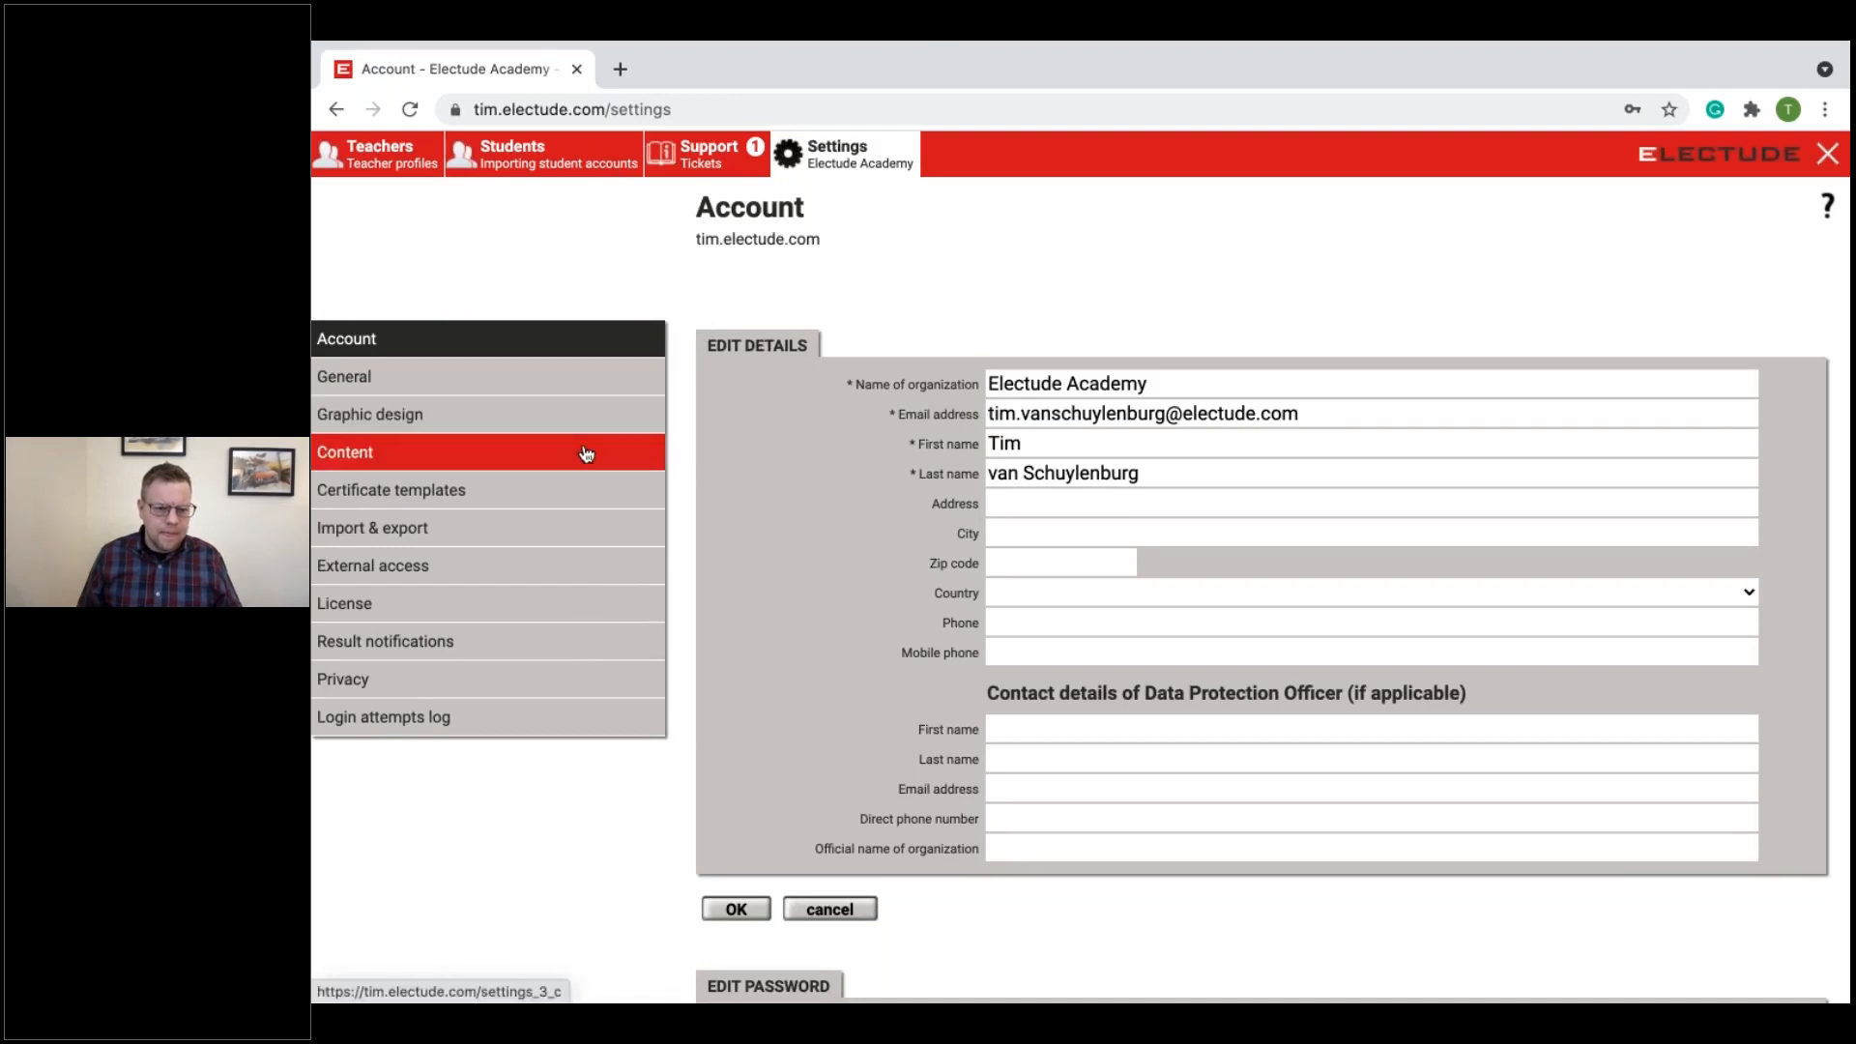
{"action": "left_click", "coordinate": [570, 528]}
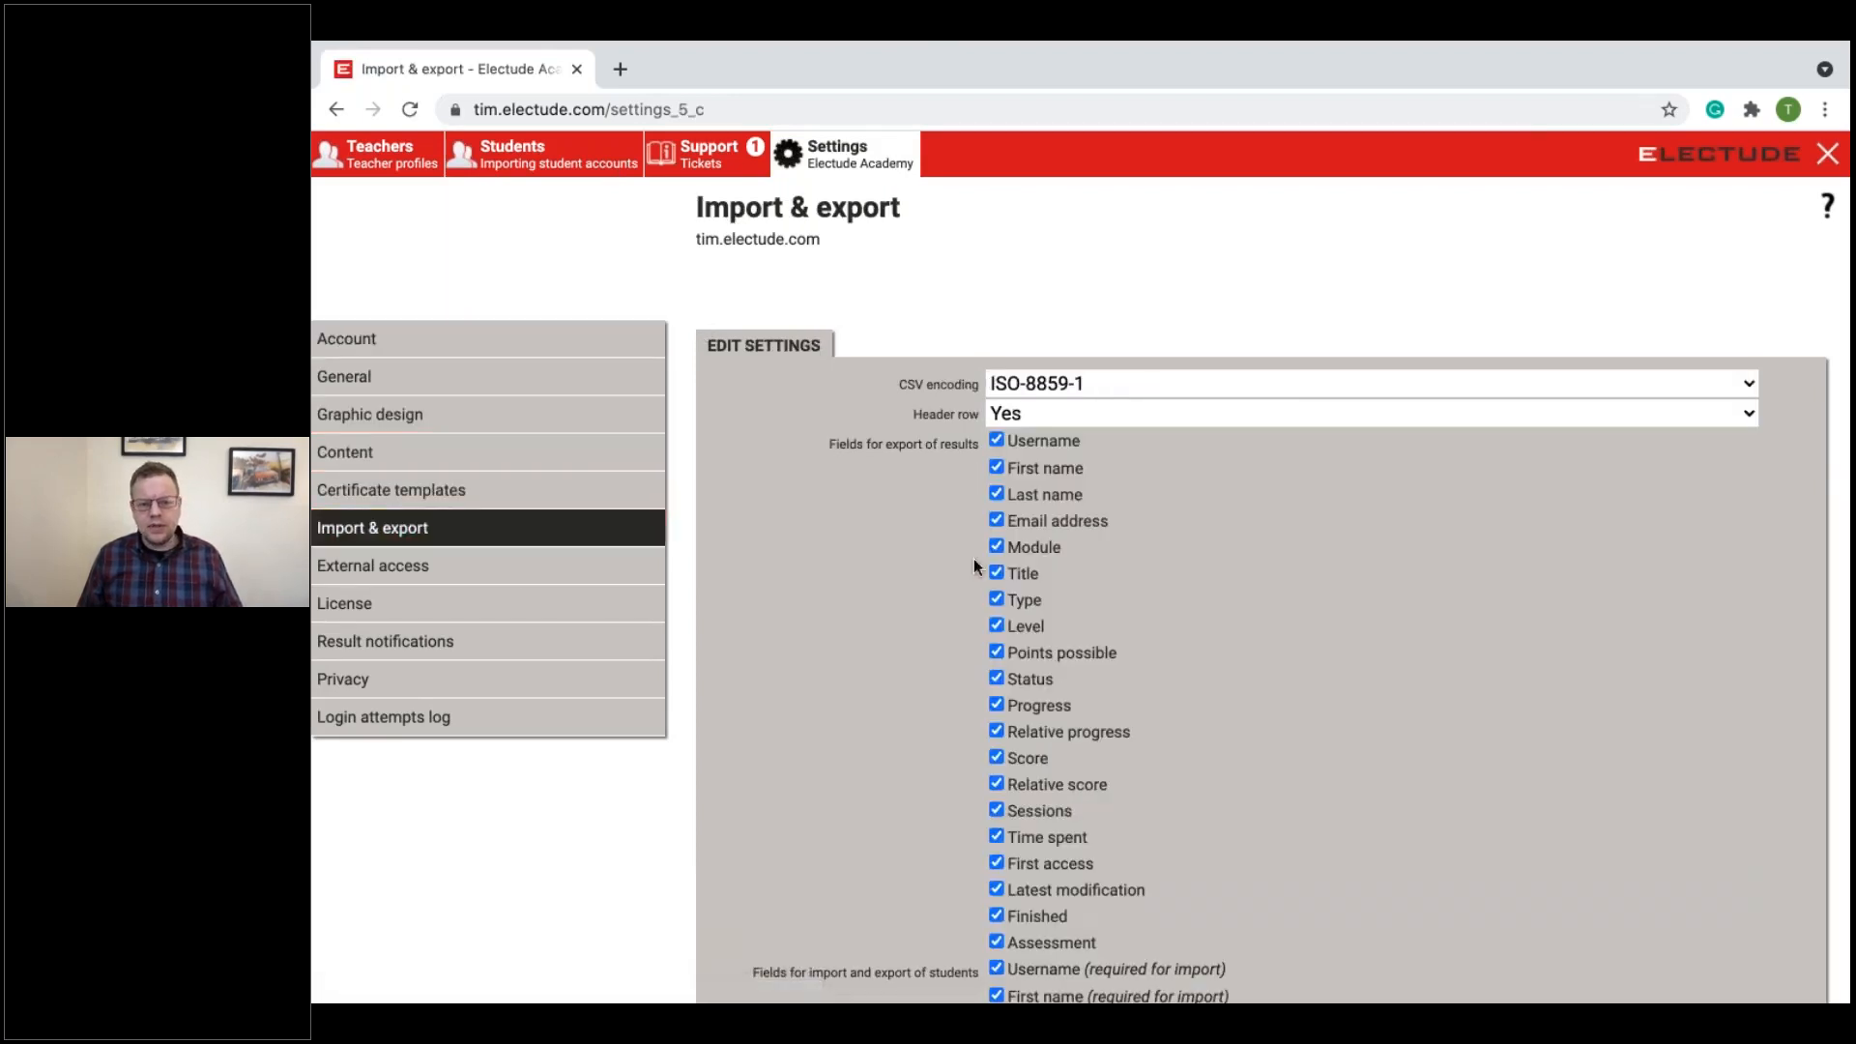
{"action": "scroll", "coordinate": [1080, 567], "scroll_direction": "down", "scroll_amount": 5}
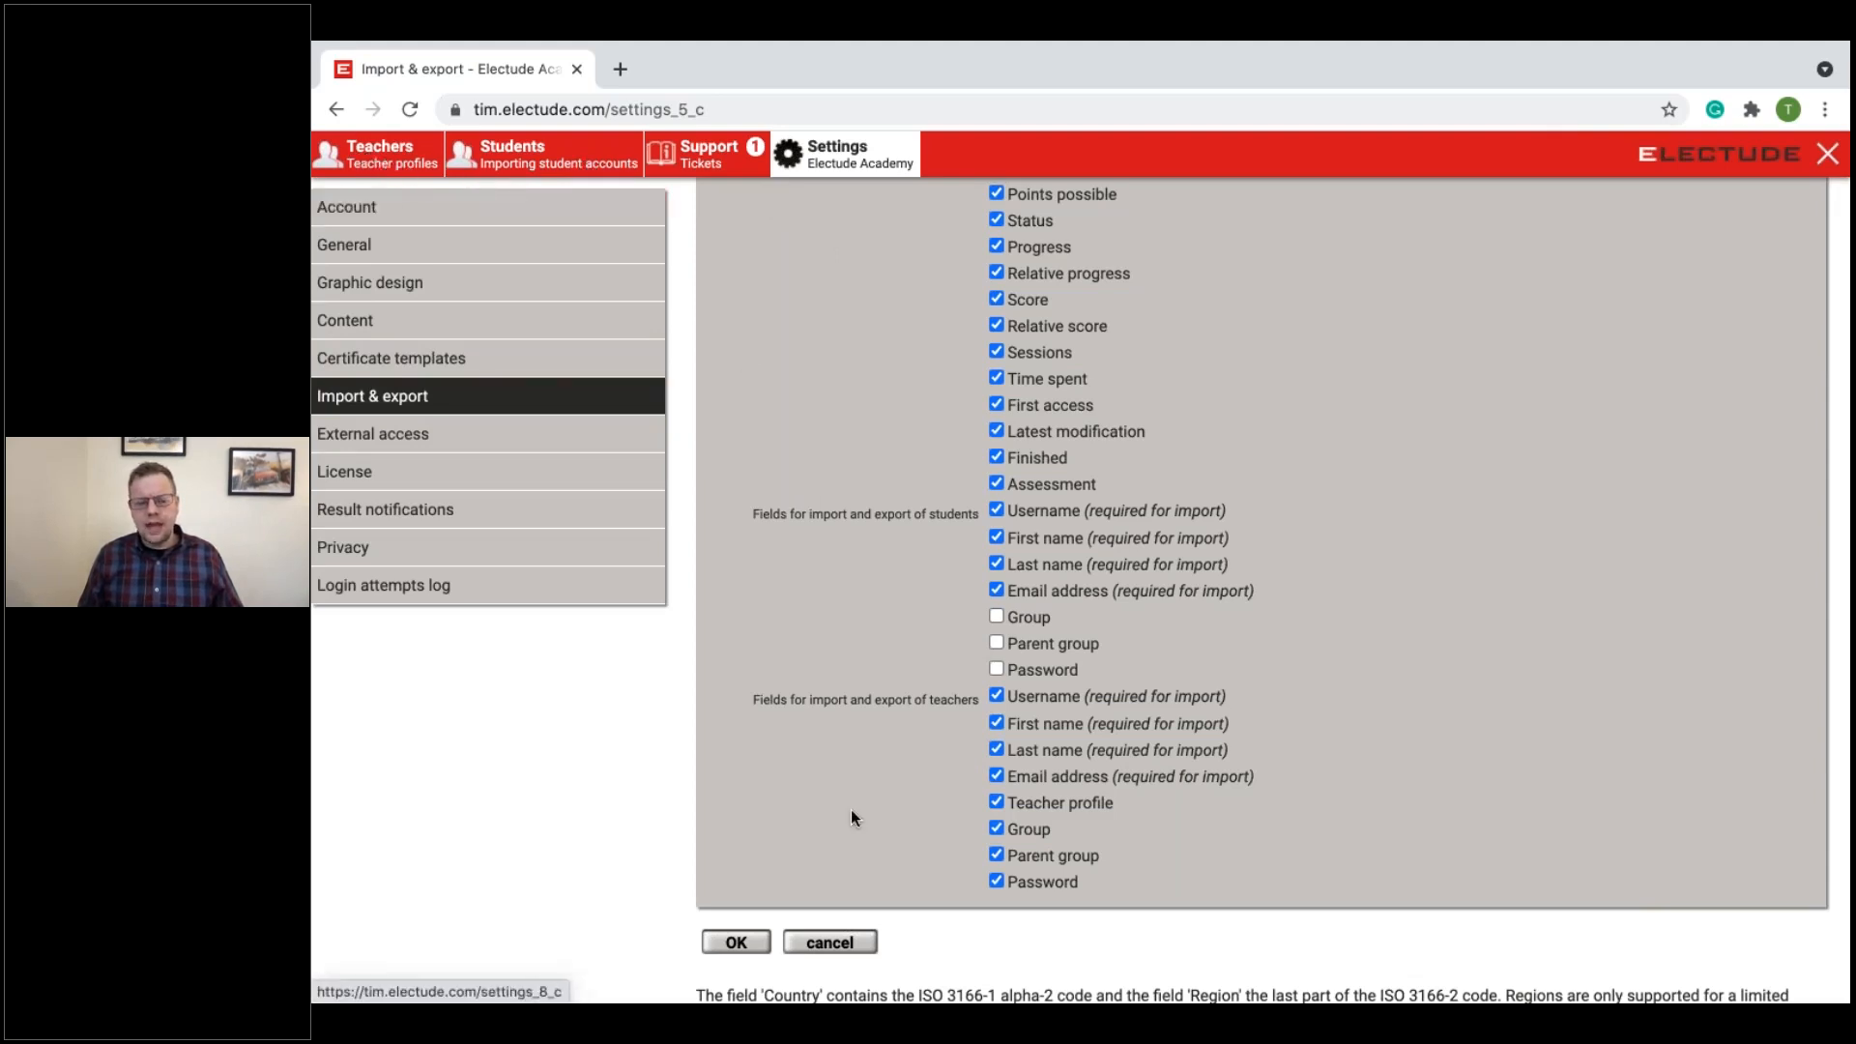
{"action": "left_click", "coordinate": [847, 956]}
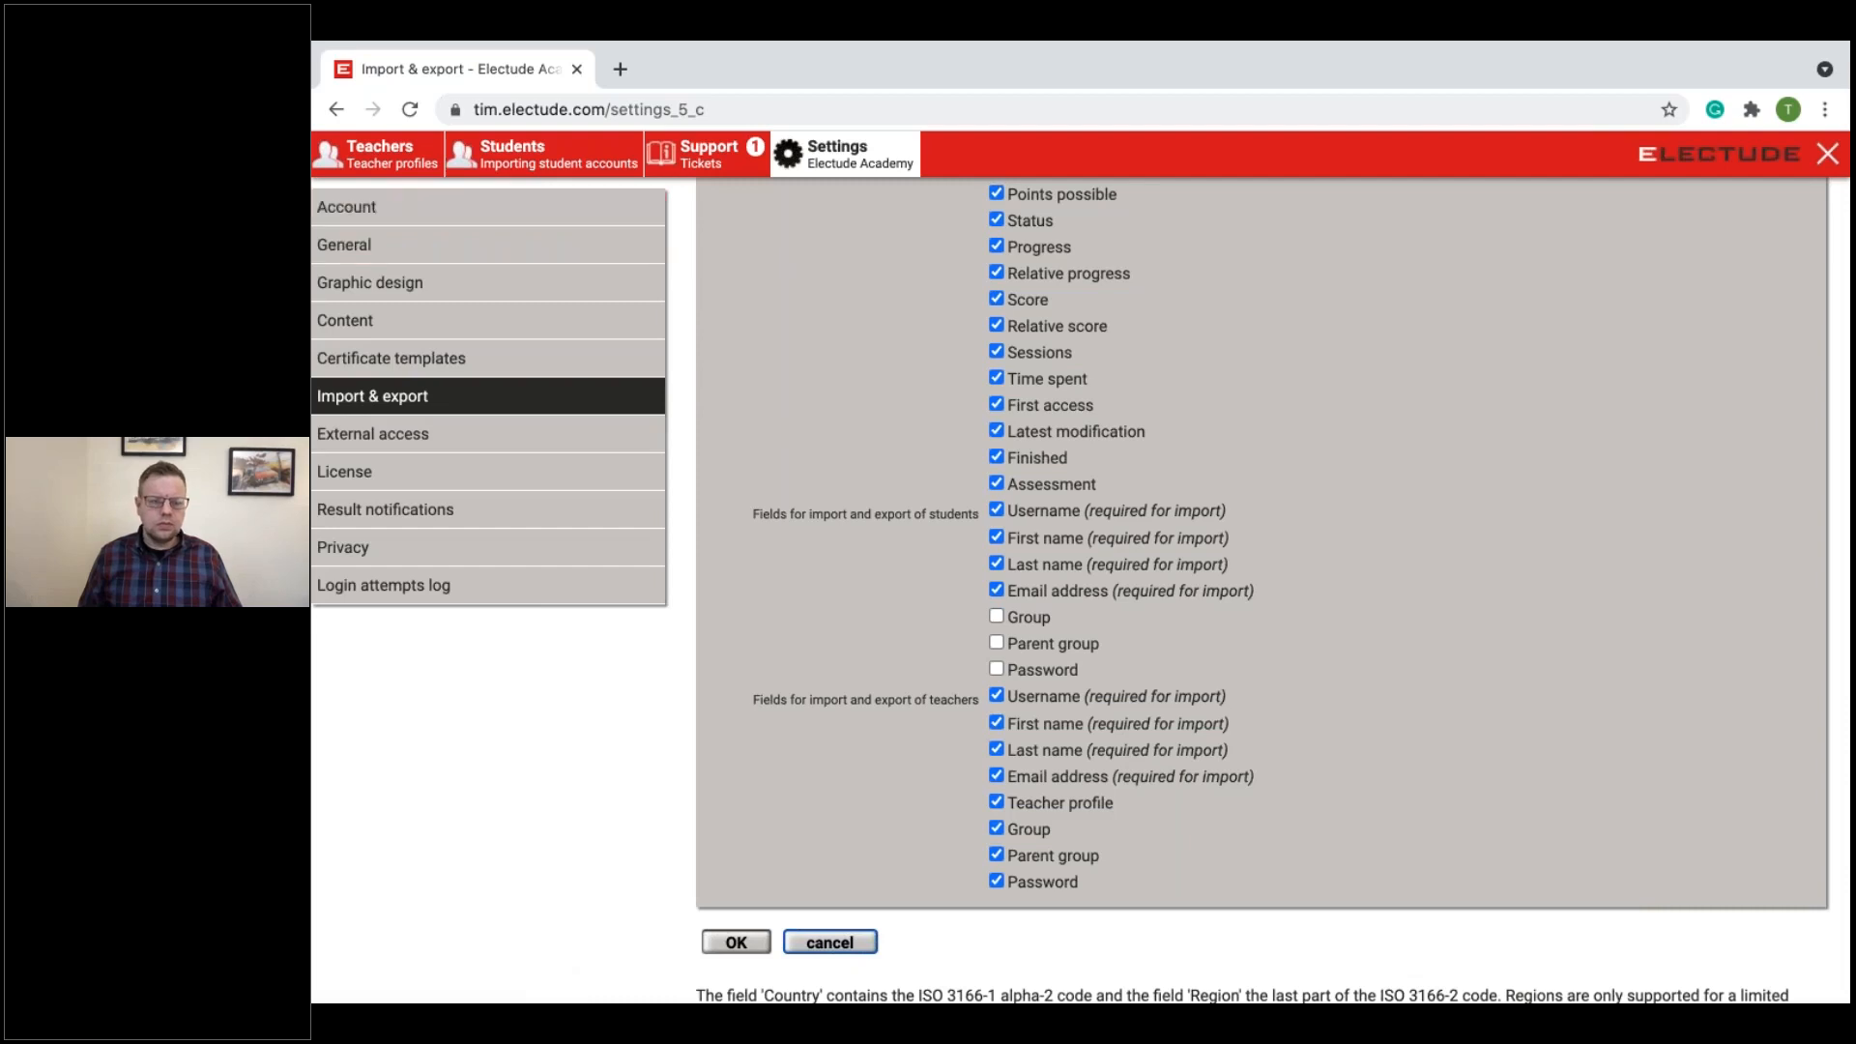
Step: Start a new file in the student account import and open the "Import student account names" workbook in Excel
{"action": "left_click", "coordinate": [535, 159]}
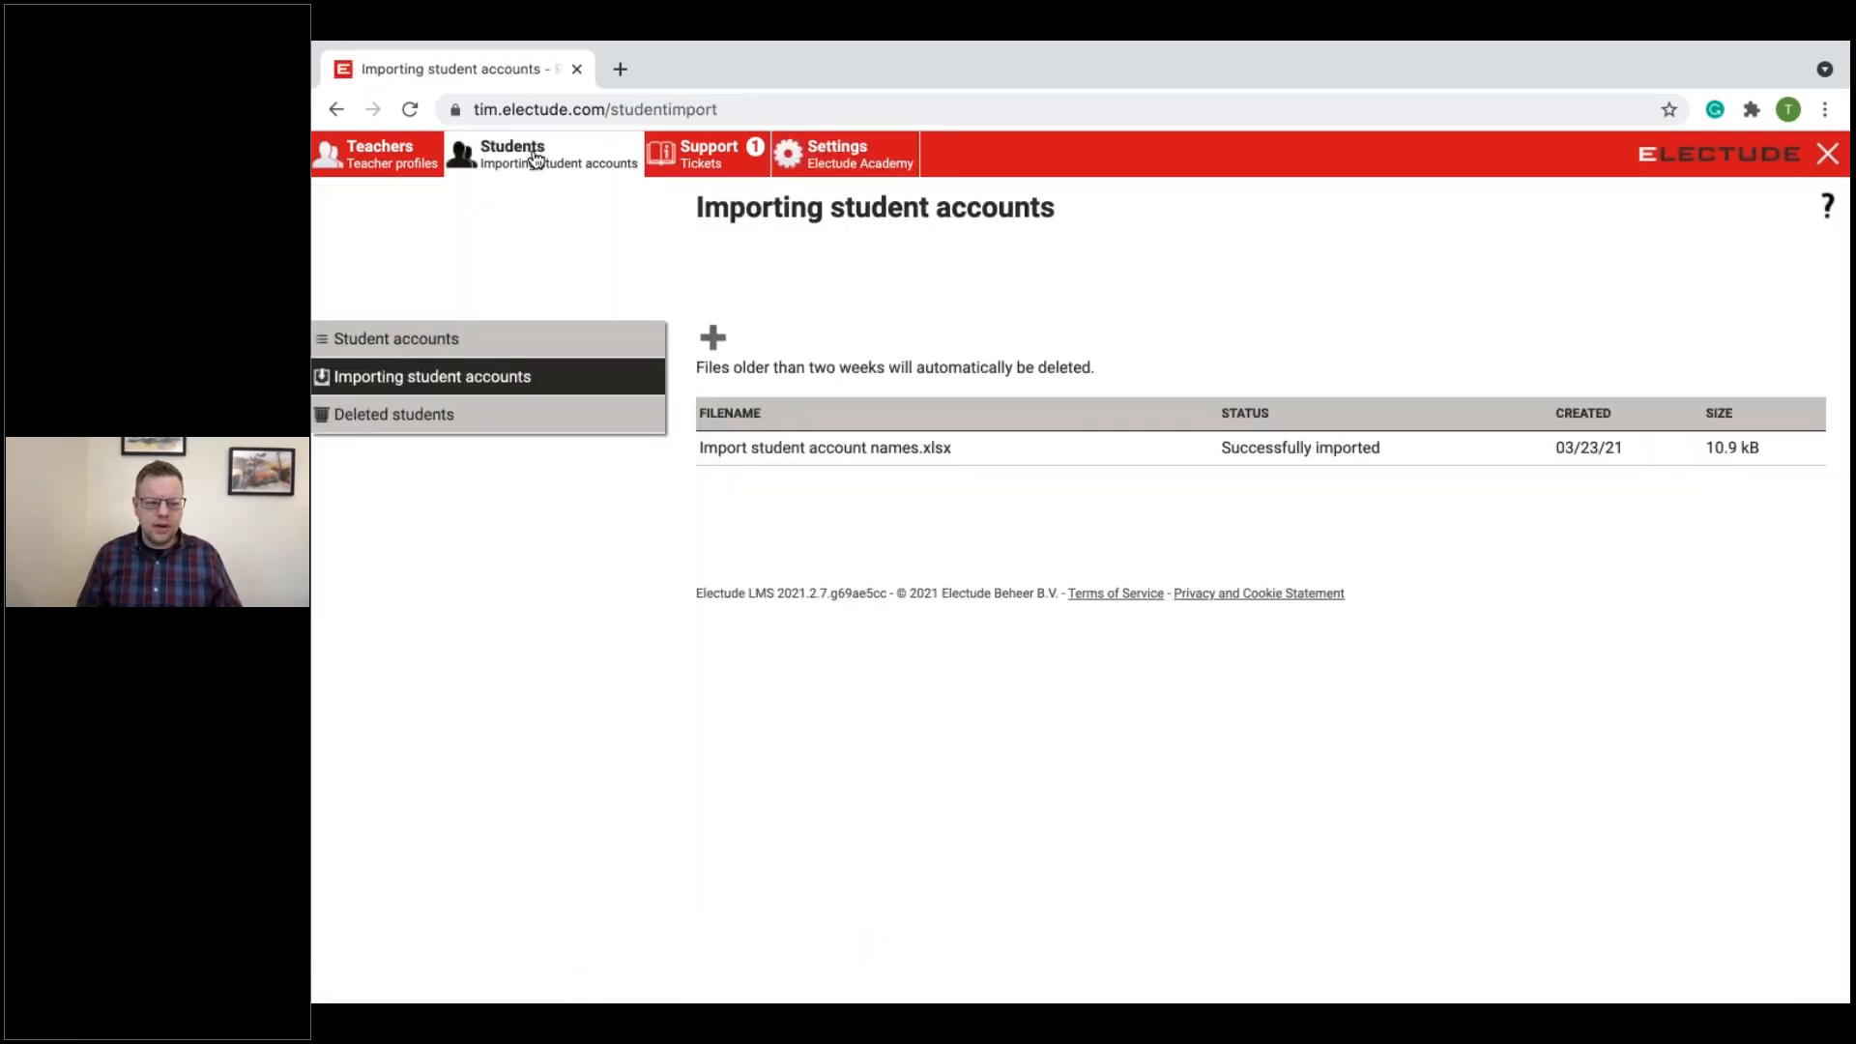
{"action": "left_click", "coordinate": [713, 340]}
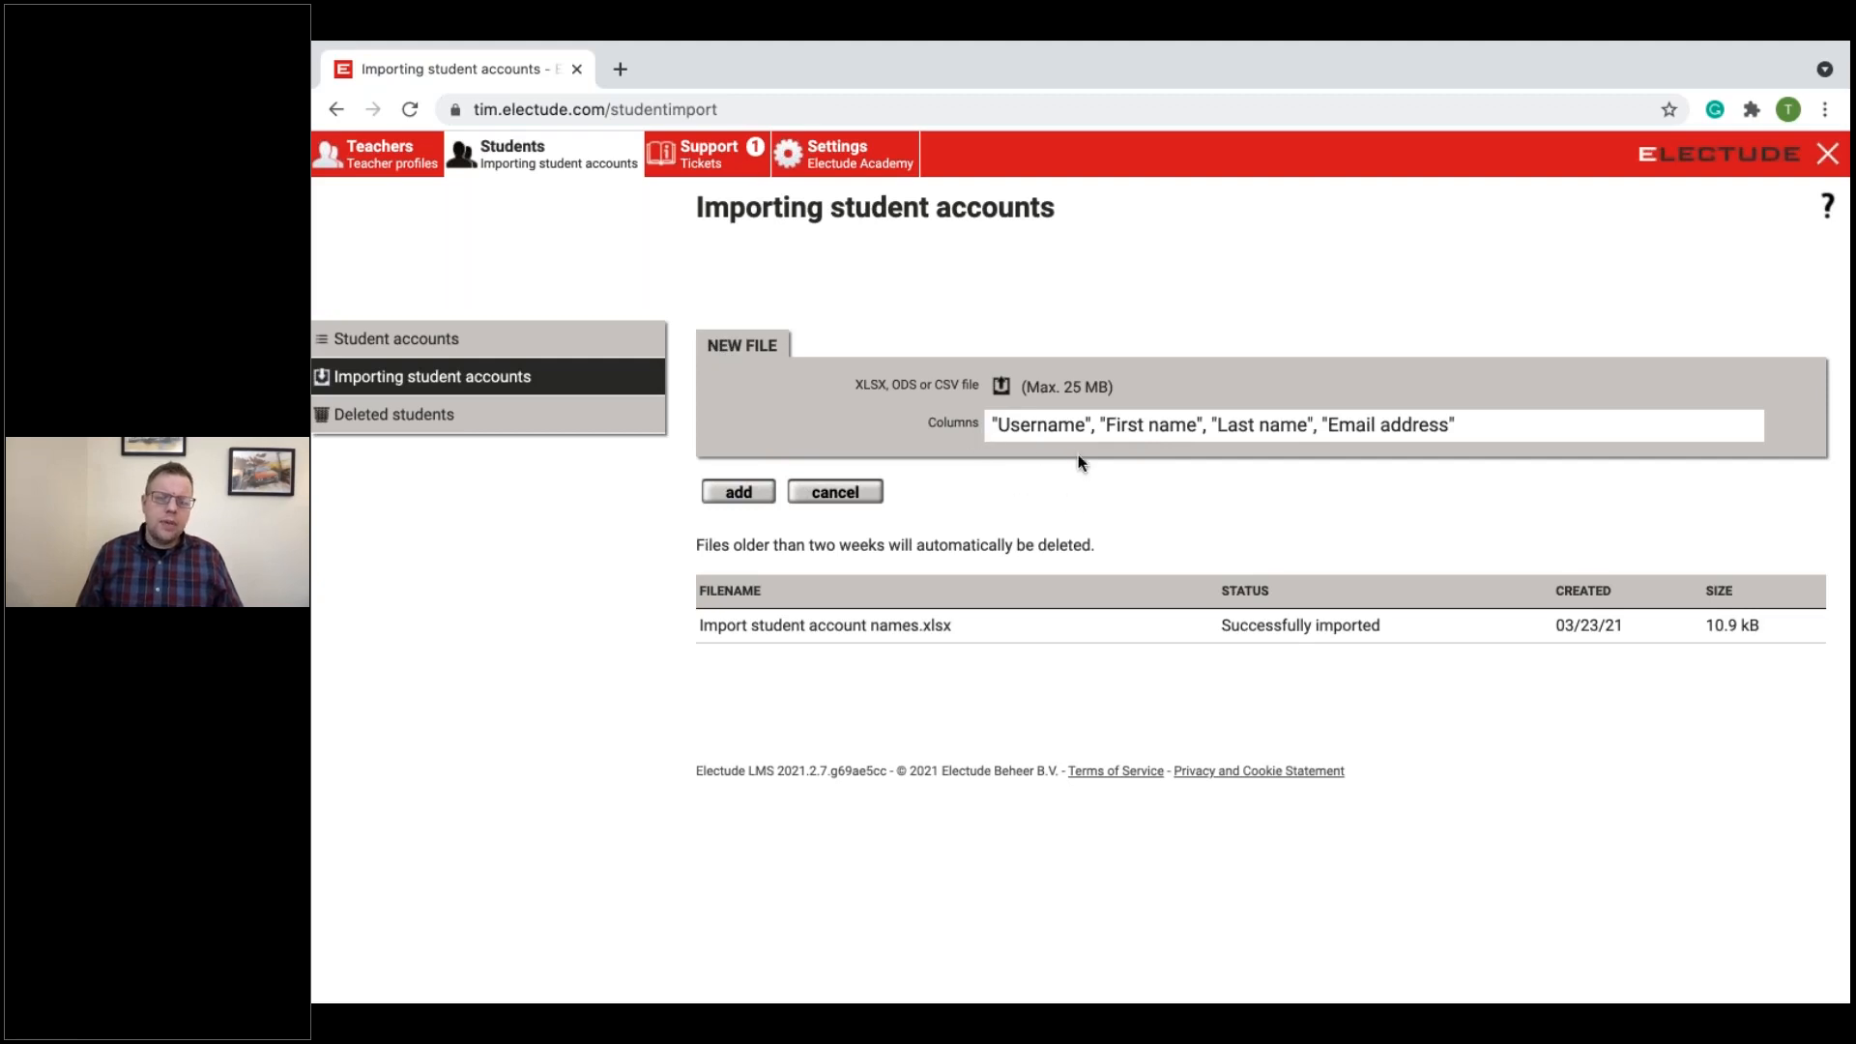
{"action": "mouse_move", "coordinate": [1037, 1001]}
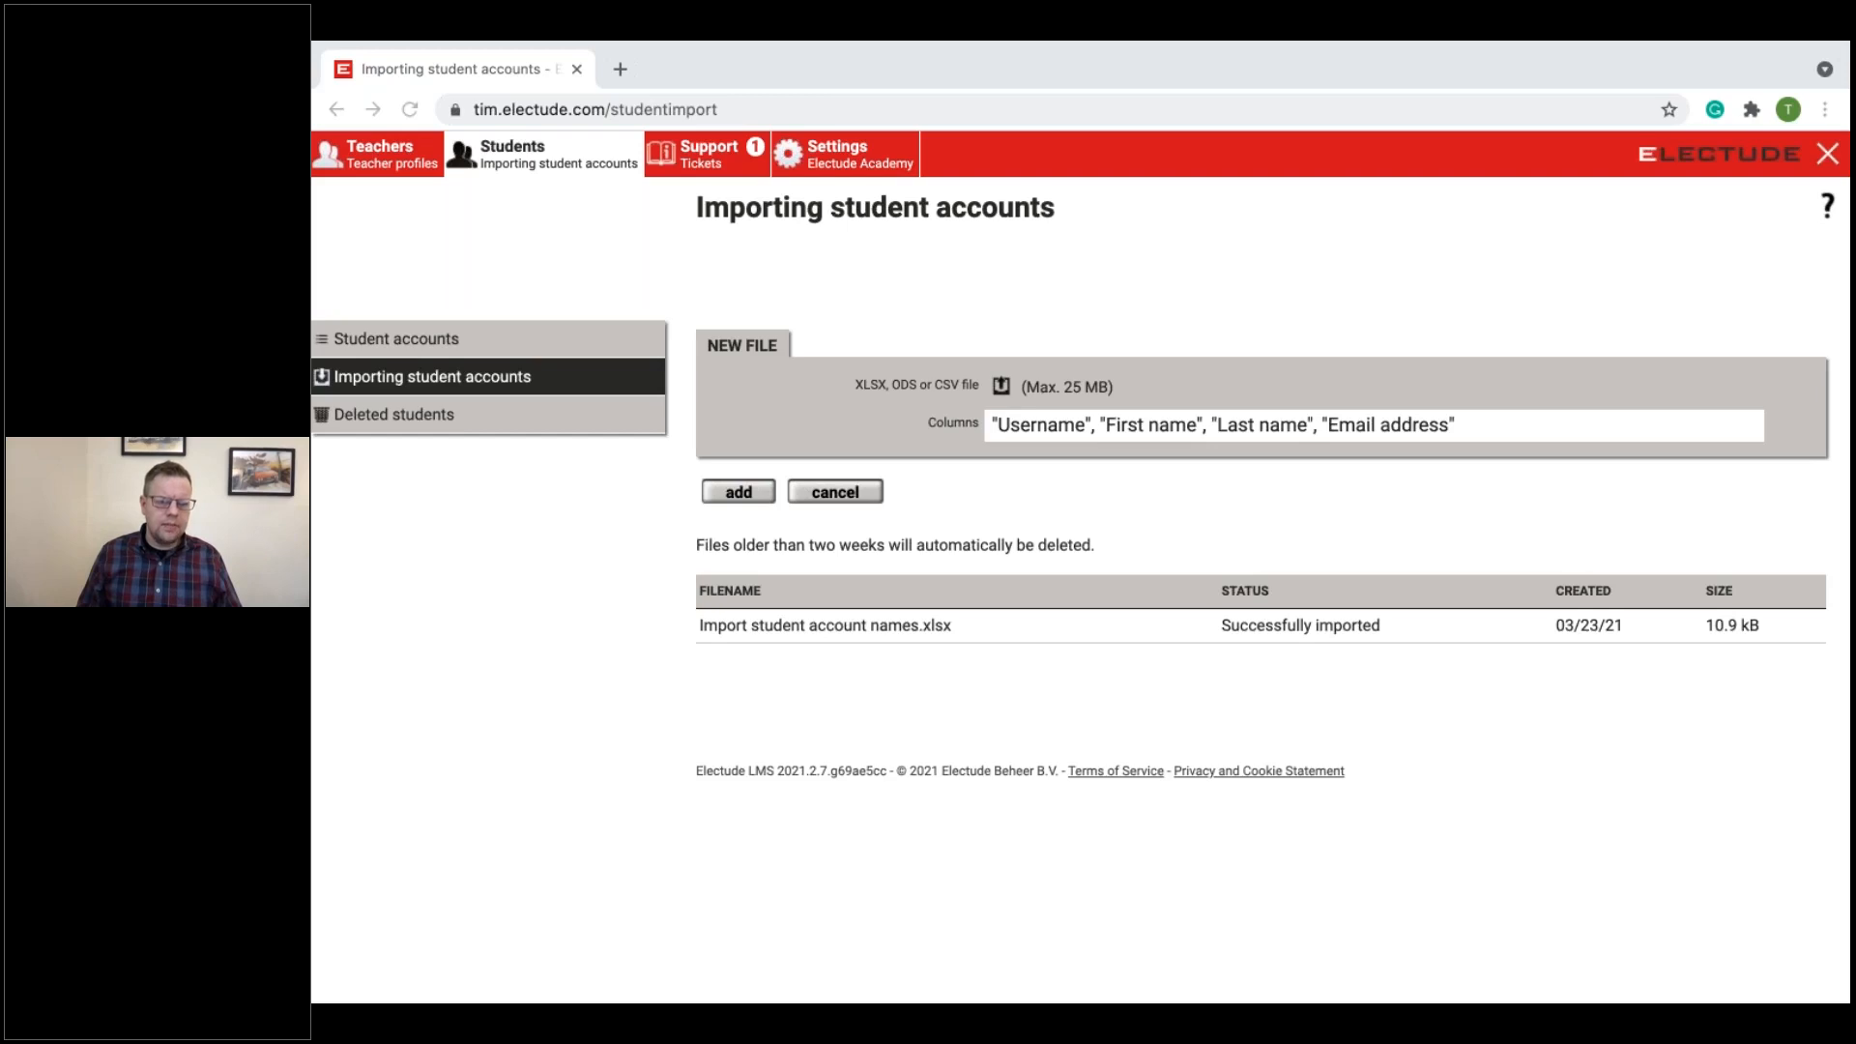
{"action": "left_click", "coordinate": [374, 79]}
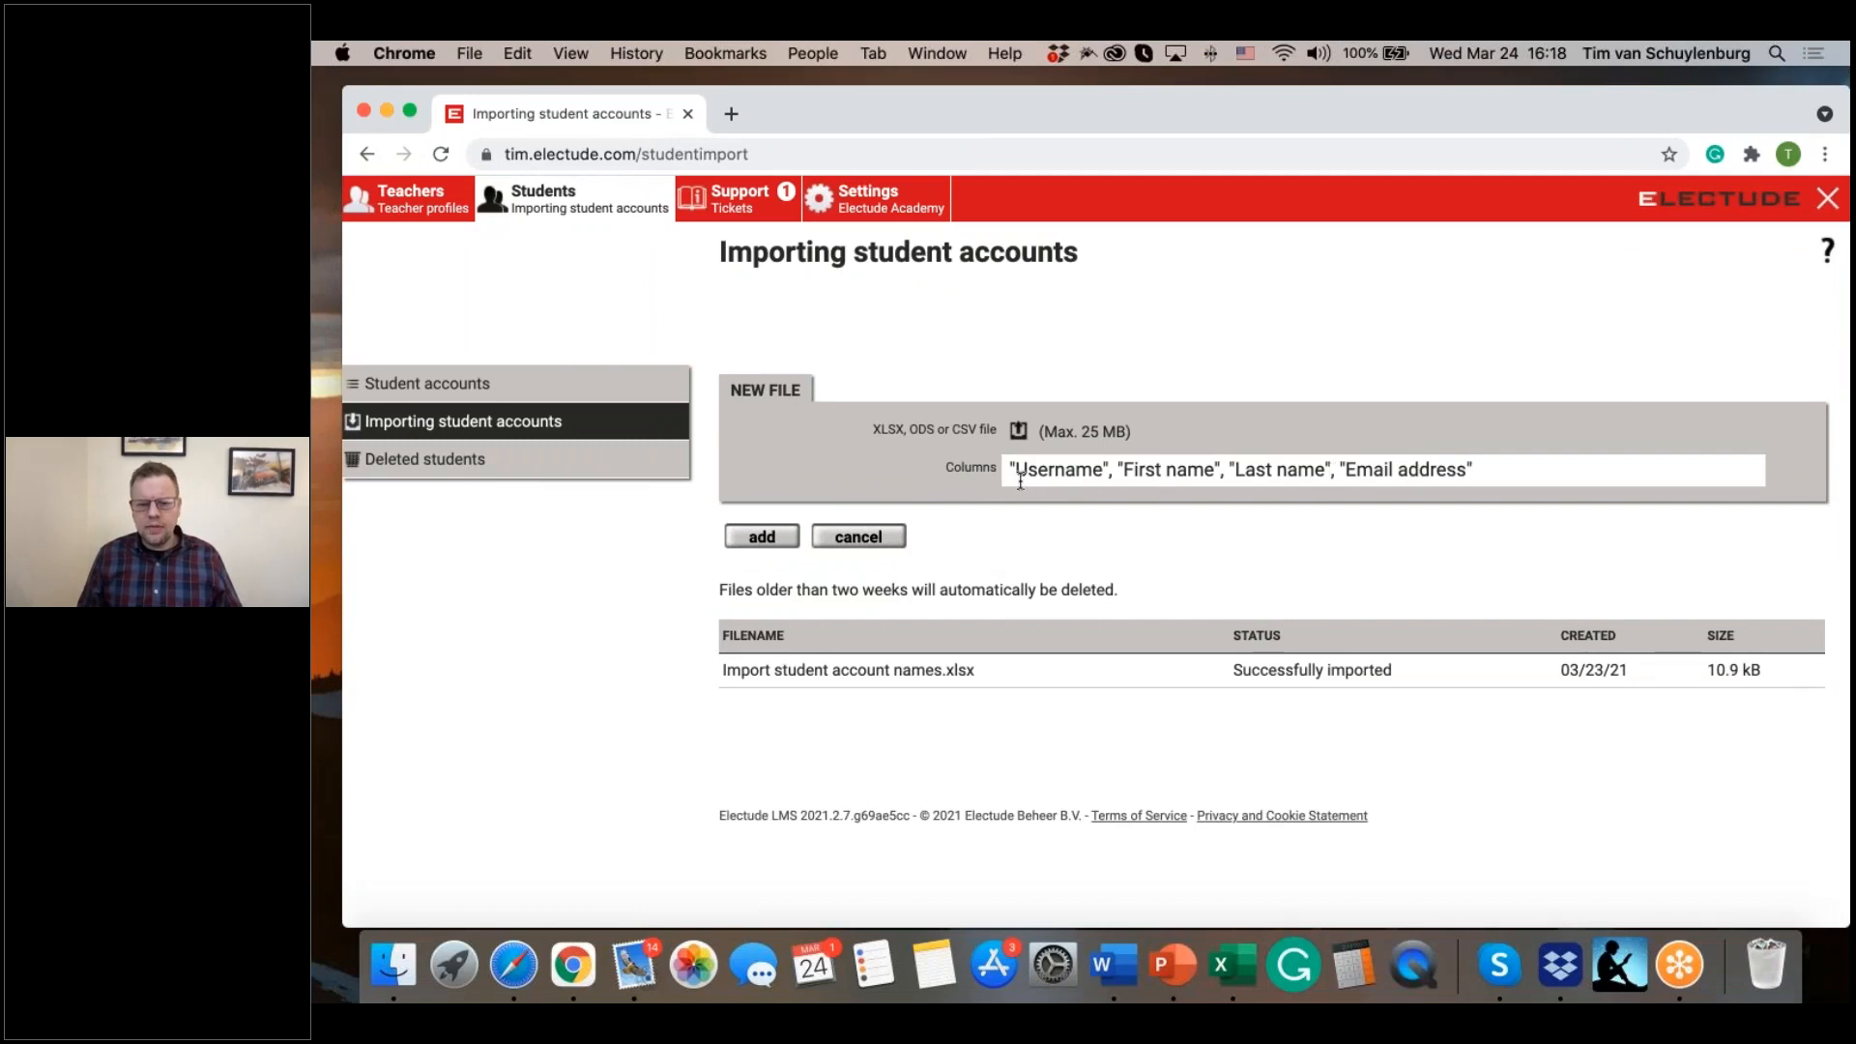
{"action": "left_click_drag", "start_coordinate": [313, 454], "coordinate": [1784, 237]}
{"action": "double_click", "coordinate": [1784, 237]}
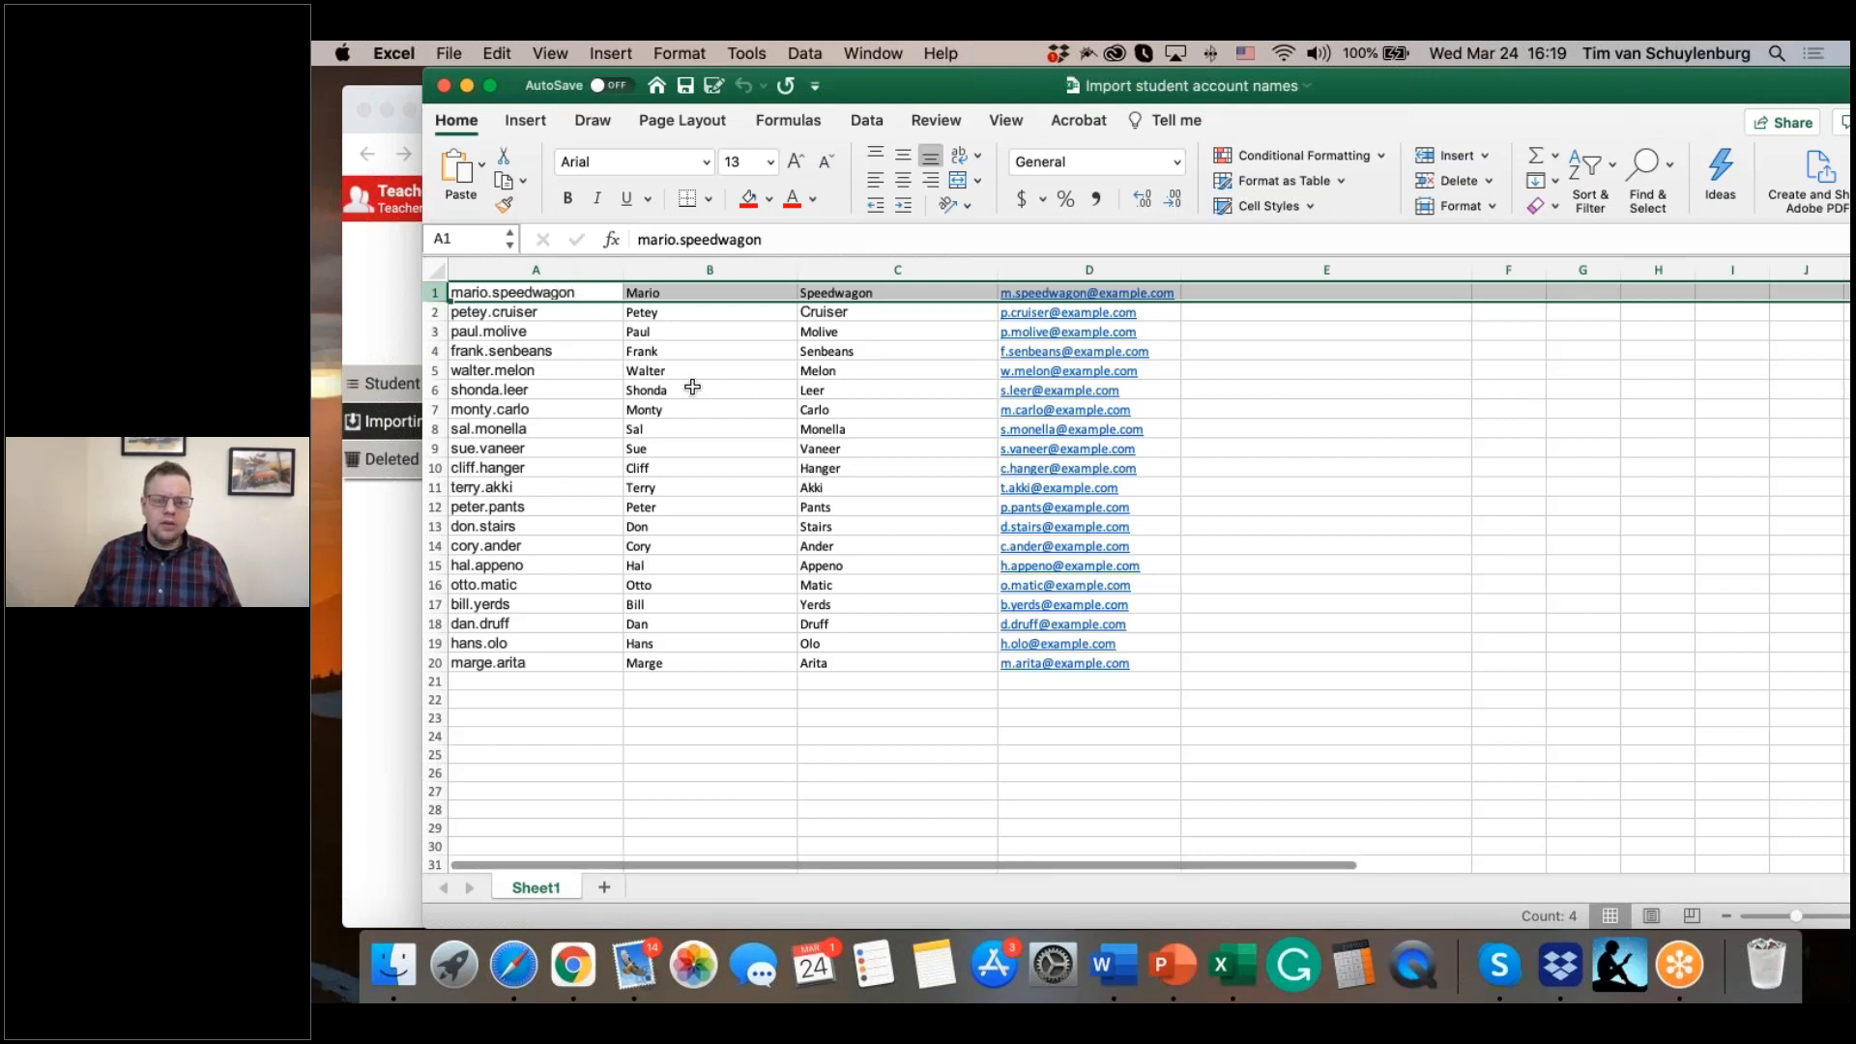
Step: Insert an empty row above the first student in the workbook
{"action": "scroll", "coordinate": [696, 390], "scroll_direction": "right", "scroll_amount": 1}
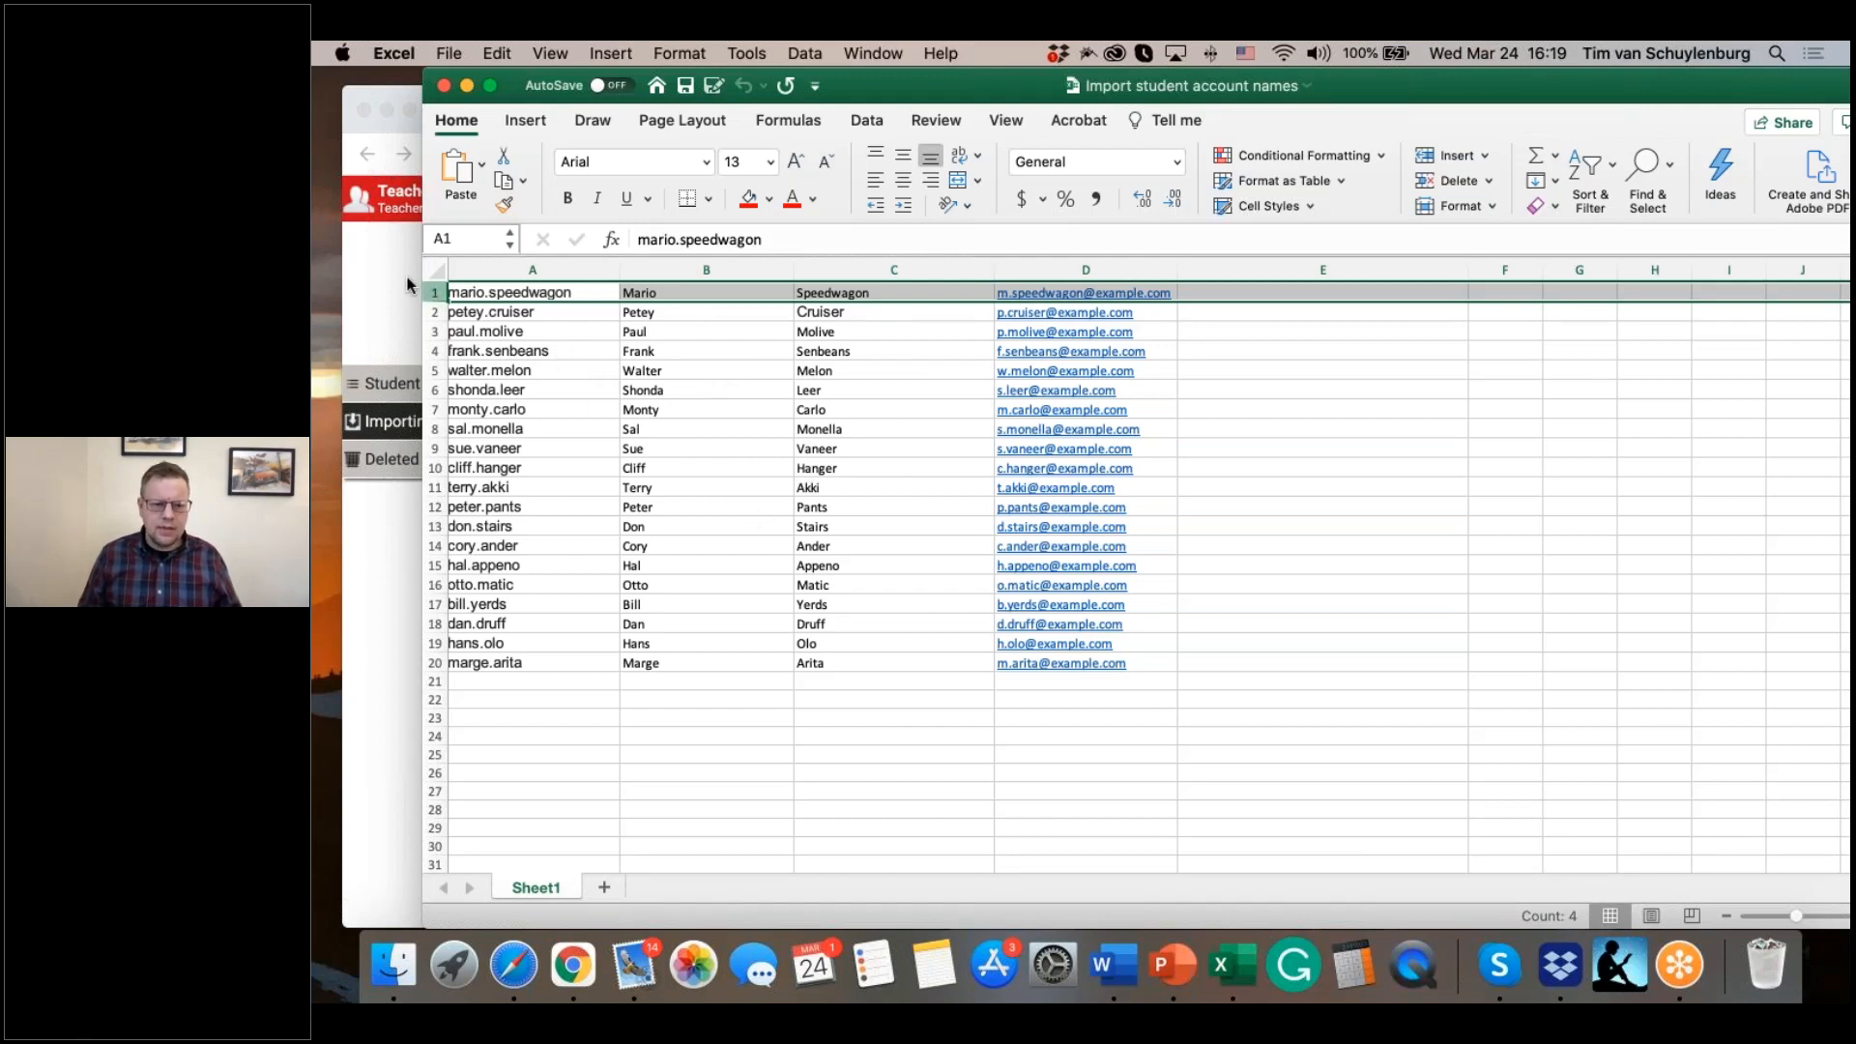
{"action": "right_click", "coordinate": [435, 296]}
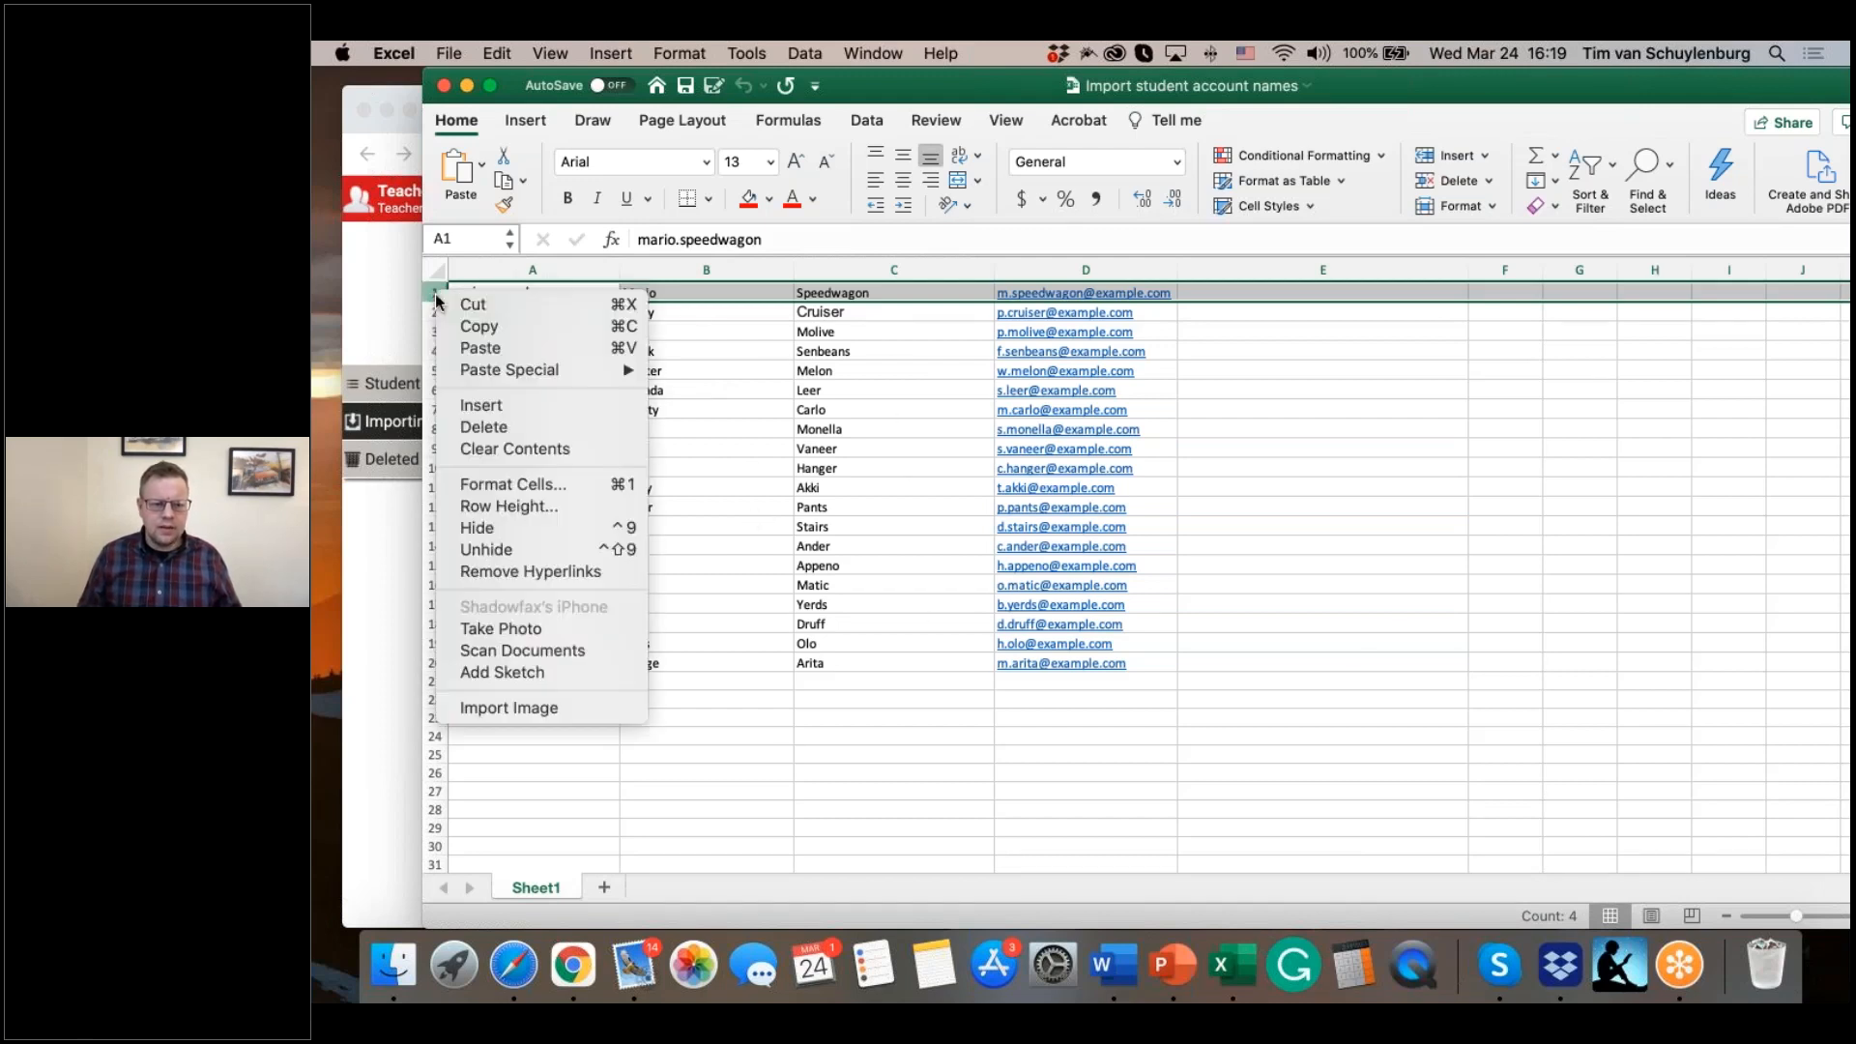
{"action": "left_click", "coordinate": [480, 405]}
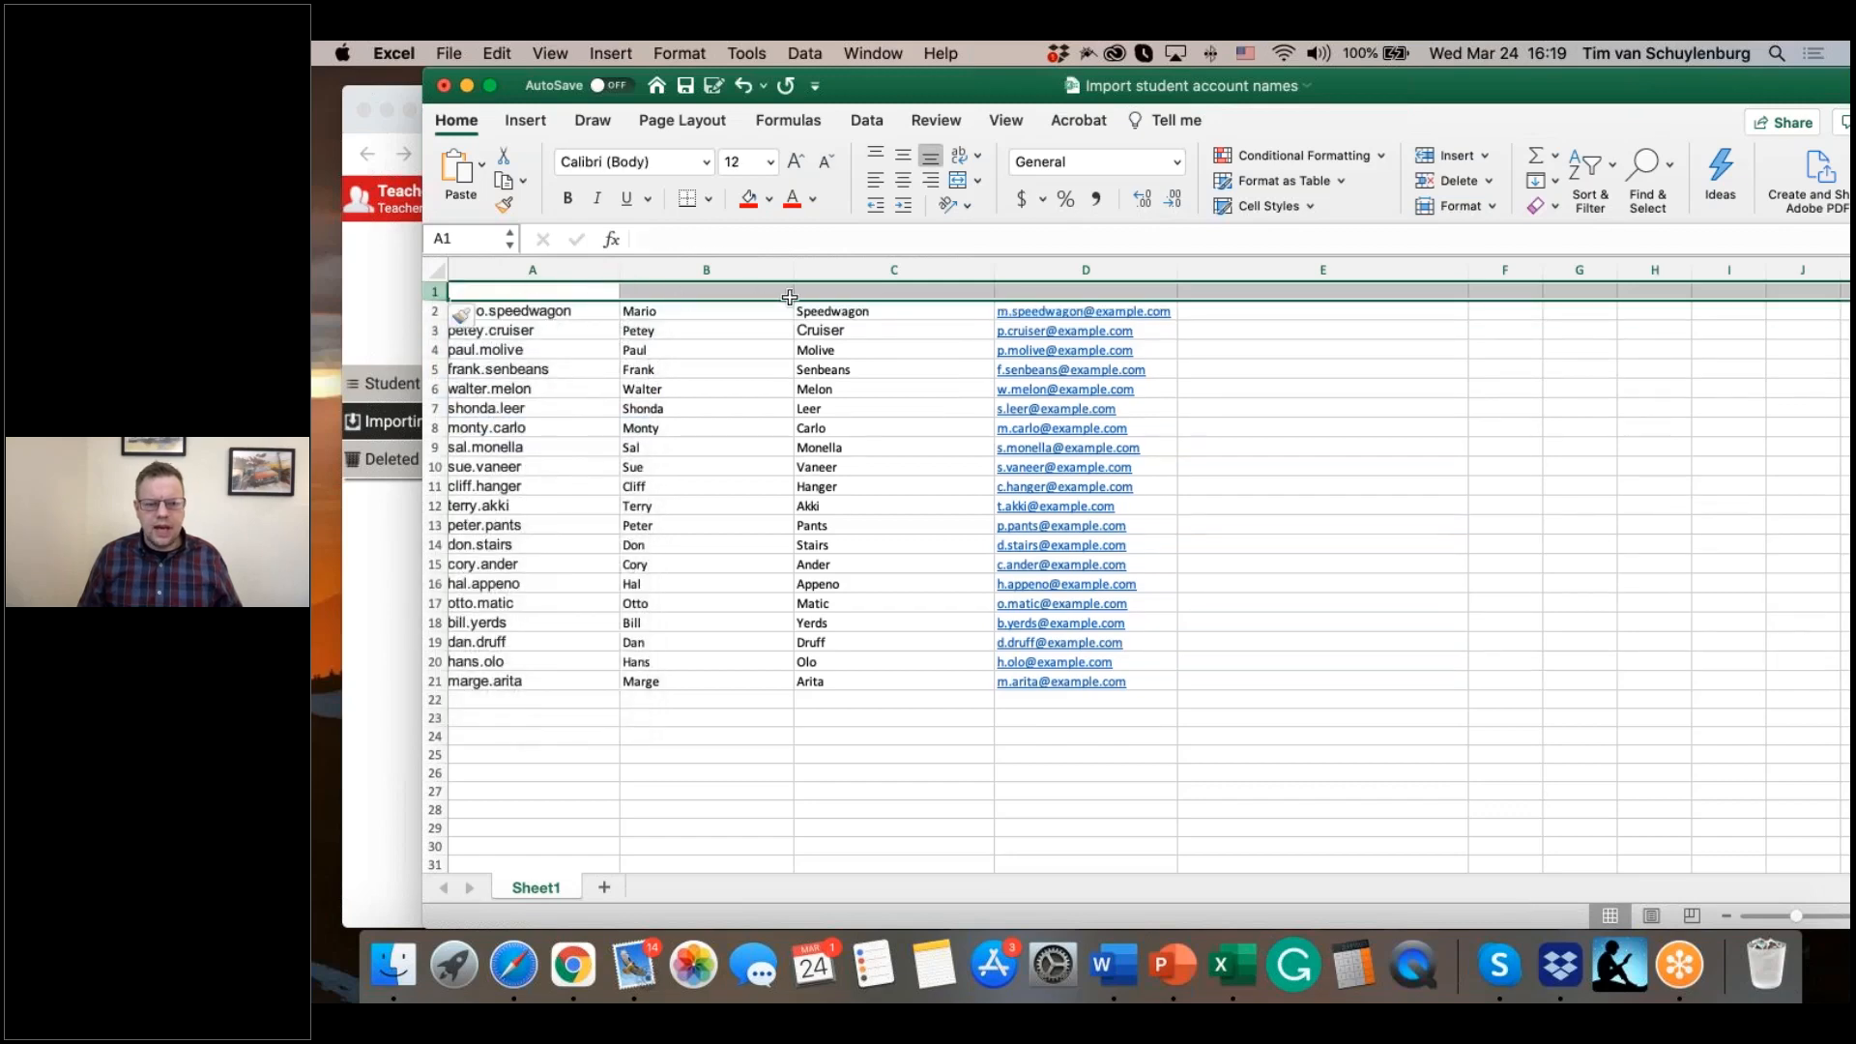
Step: Move the workbook clear of the import form's column list and enter the headers Username in A1 and First Name in B1
{"action": "left_click_drag", "start_coordinate": [870, 99], "coordinate": [920, 549]}
{"action": "left_click", "coordinate": [601, 743]}
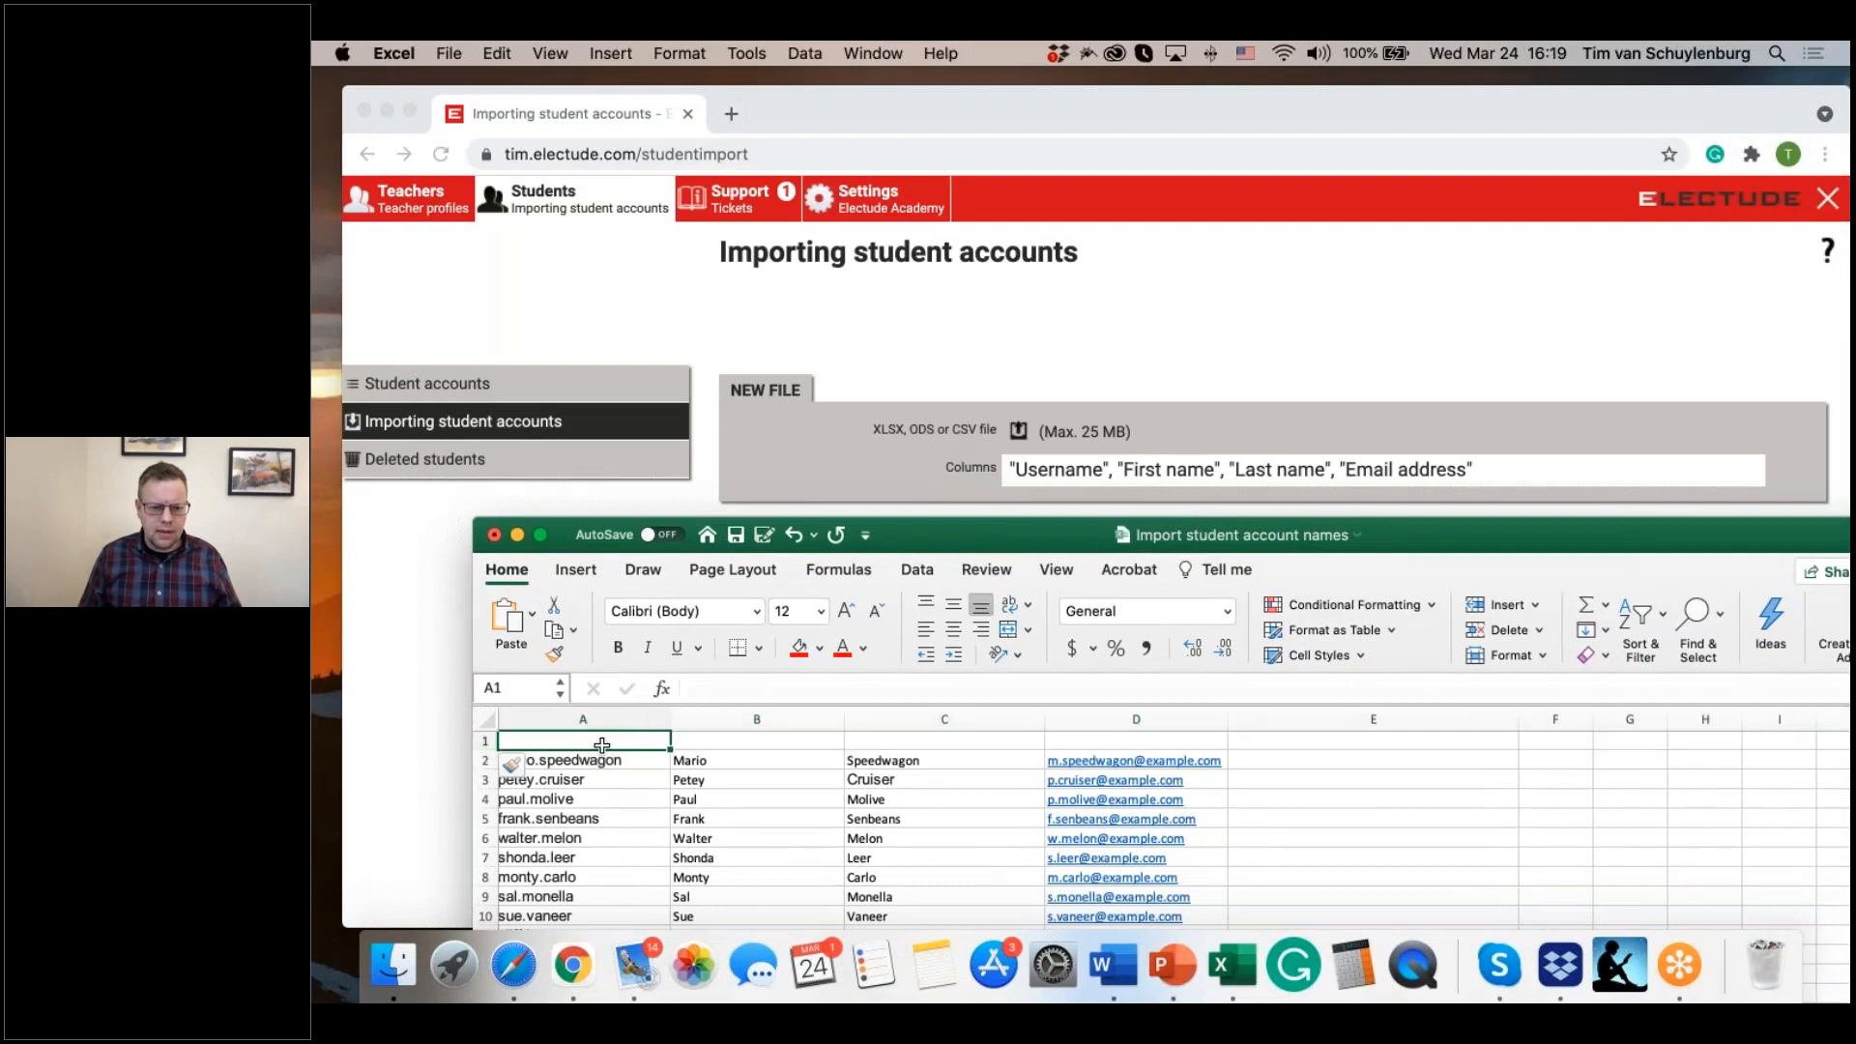
{"action": "type", "text": "Username"}
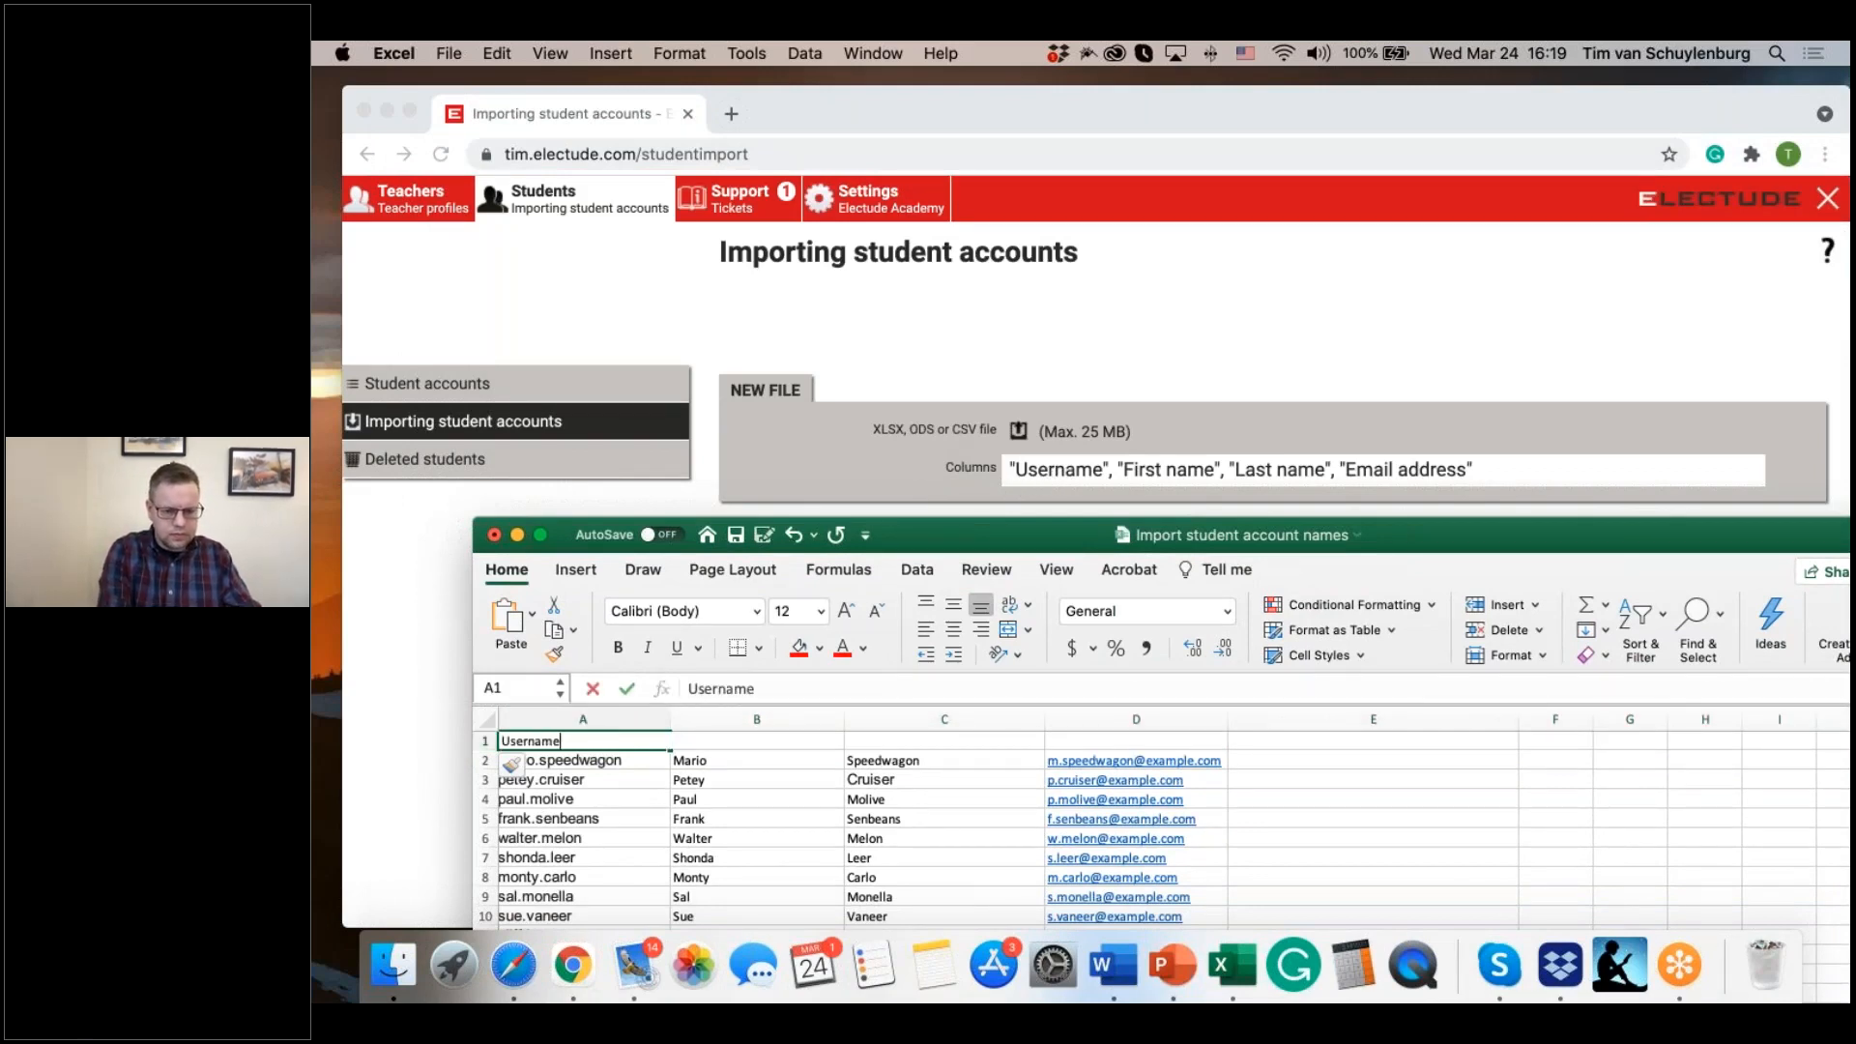
{"action": "key", "text": "Tab"}
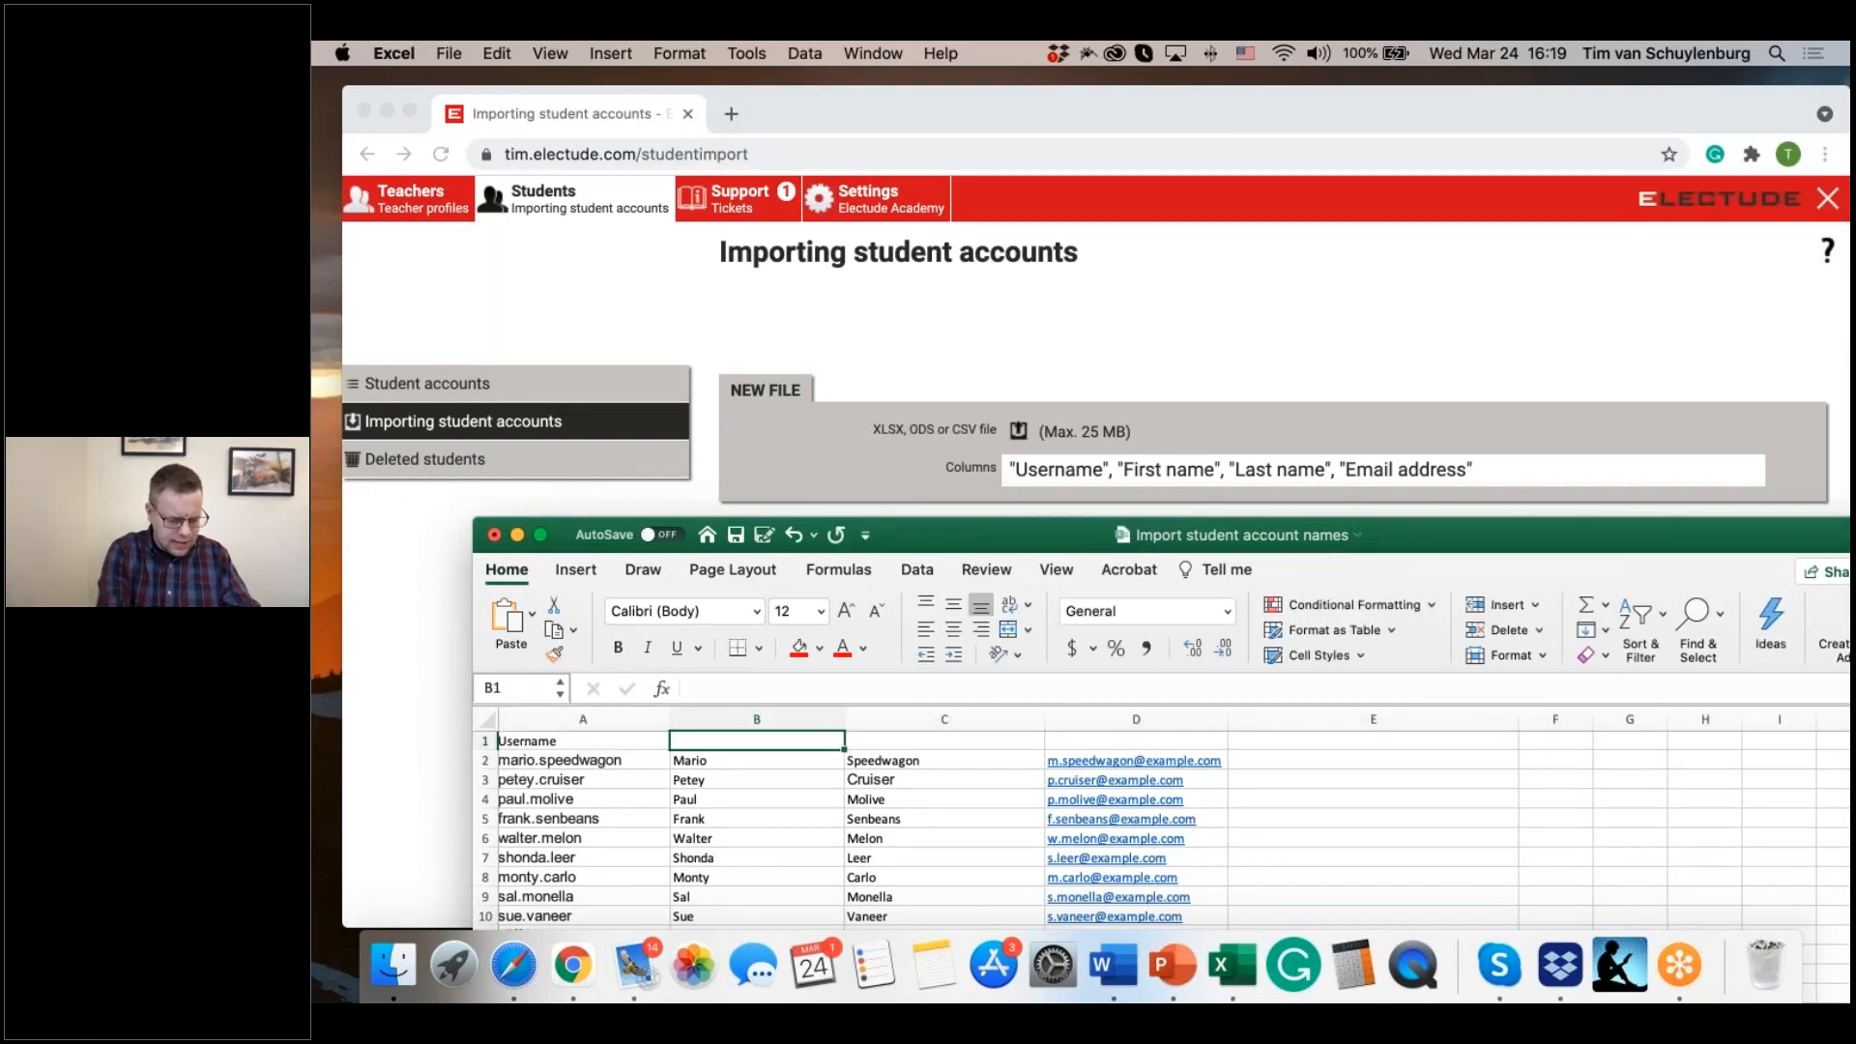
{"action": "type", "text": "First Name"}
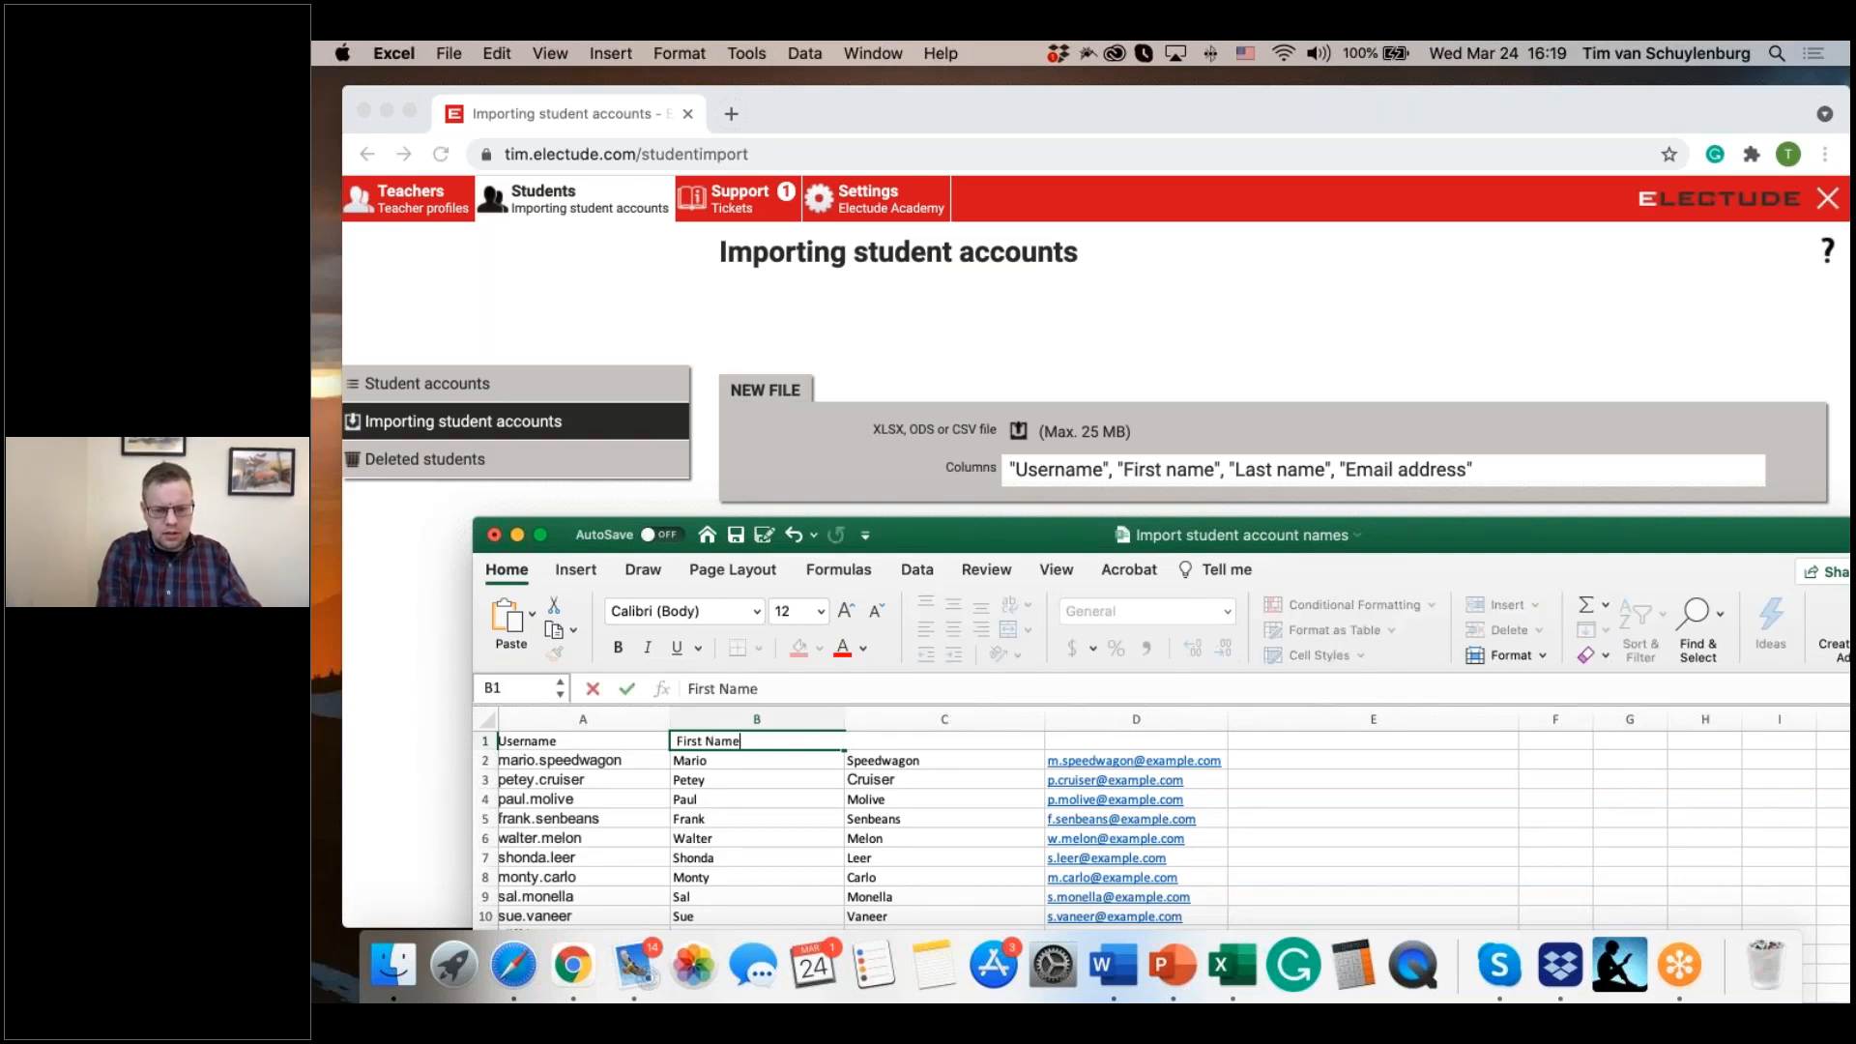
{"action": "key", "text": "Tab"}
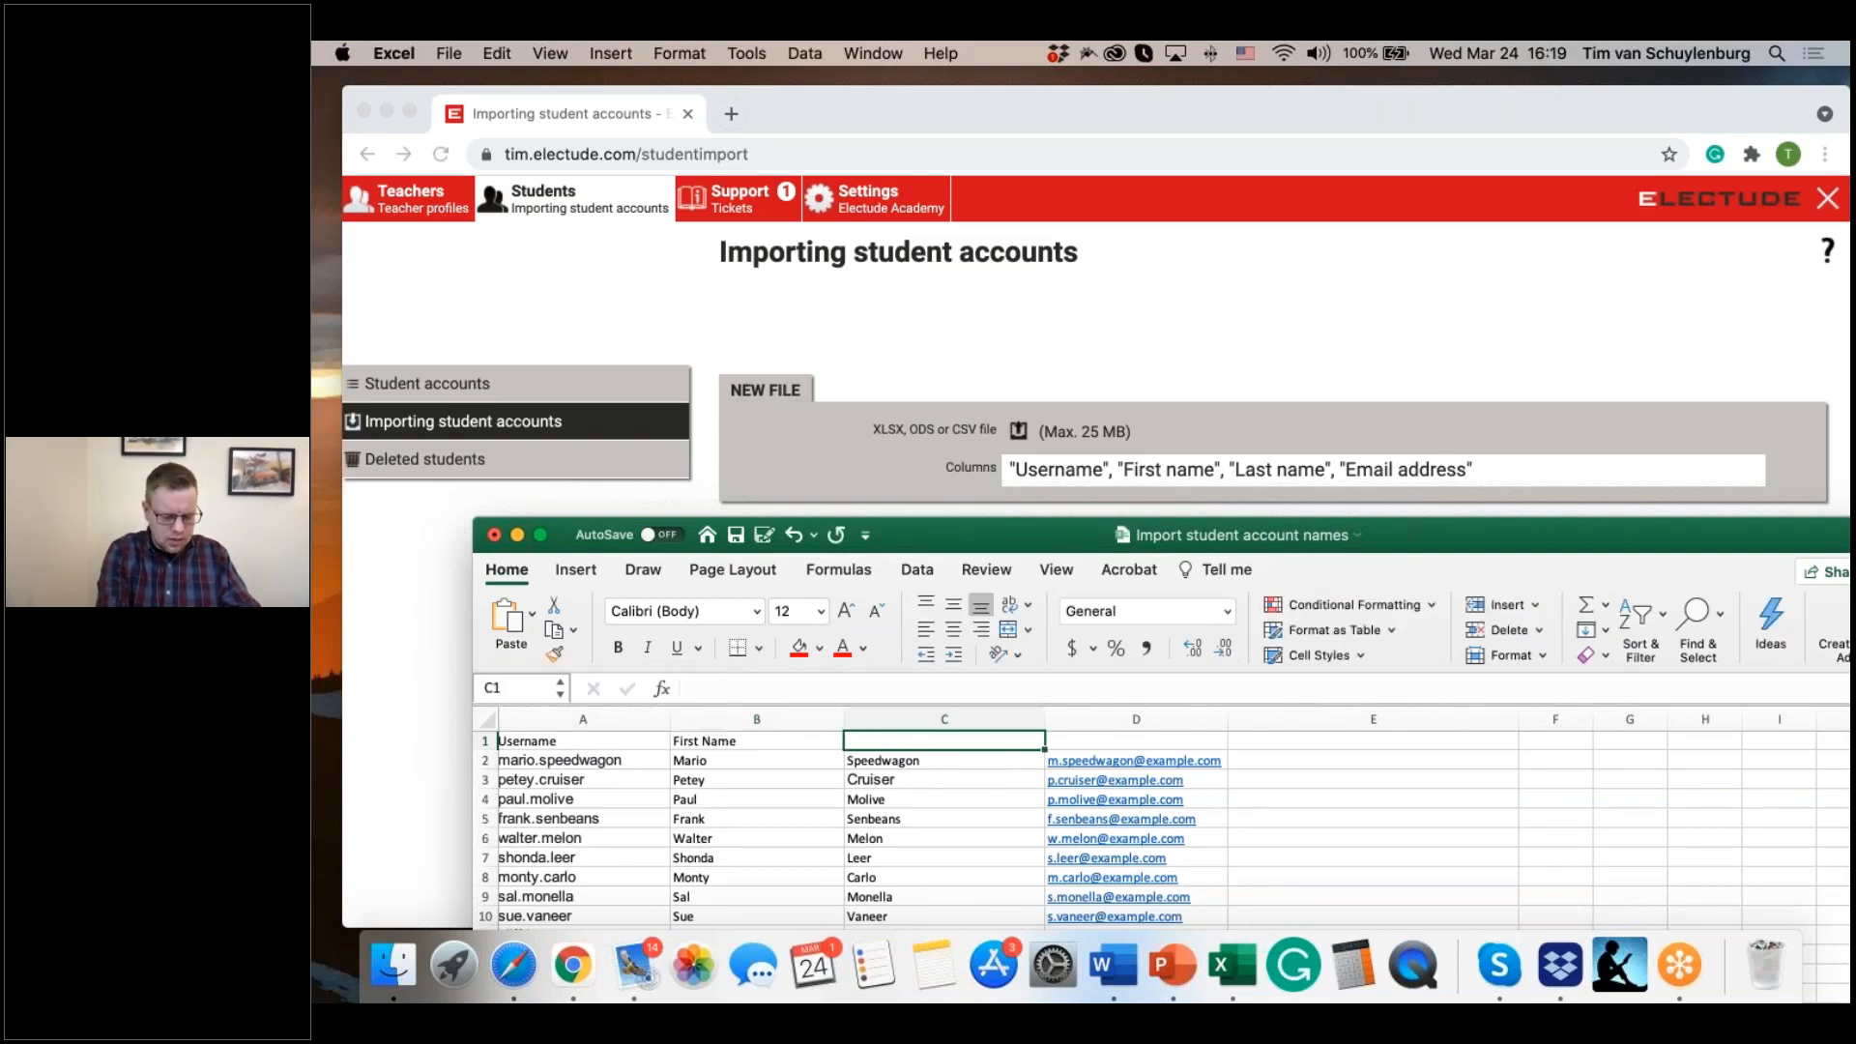
Step: Complete the header row with Last Name in C1 and Email address in D1
{"action": "type", "text": "Last Name"}
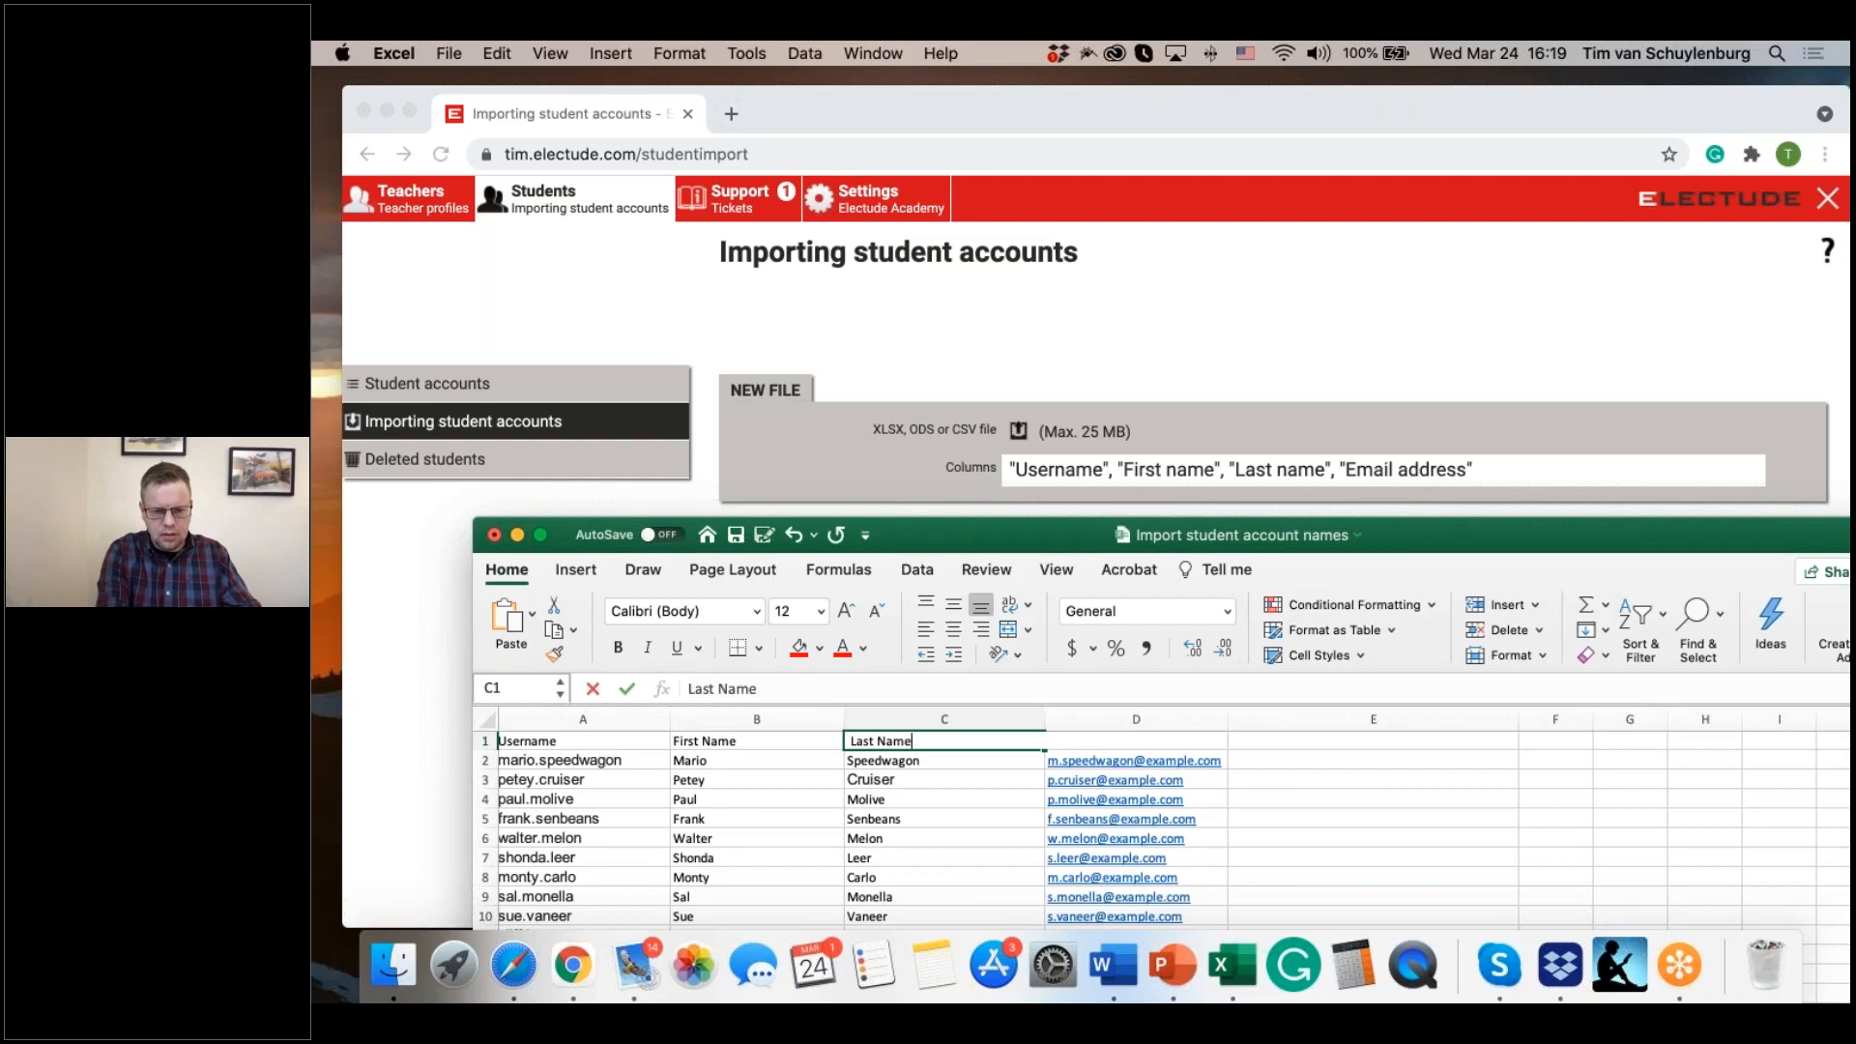
{"action": "key", "text": "Tab"}
{"action": "type", "text": "Emai"}
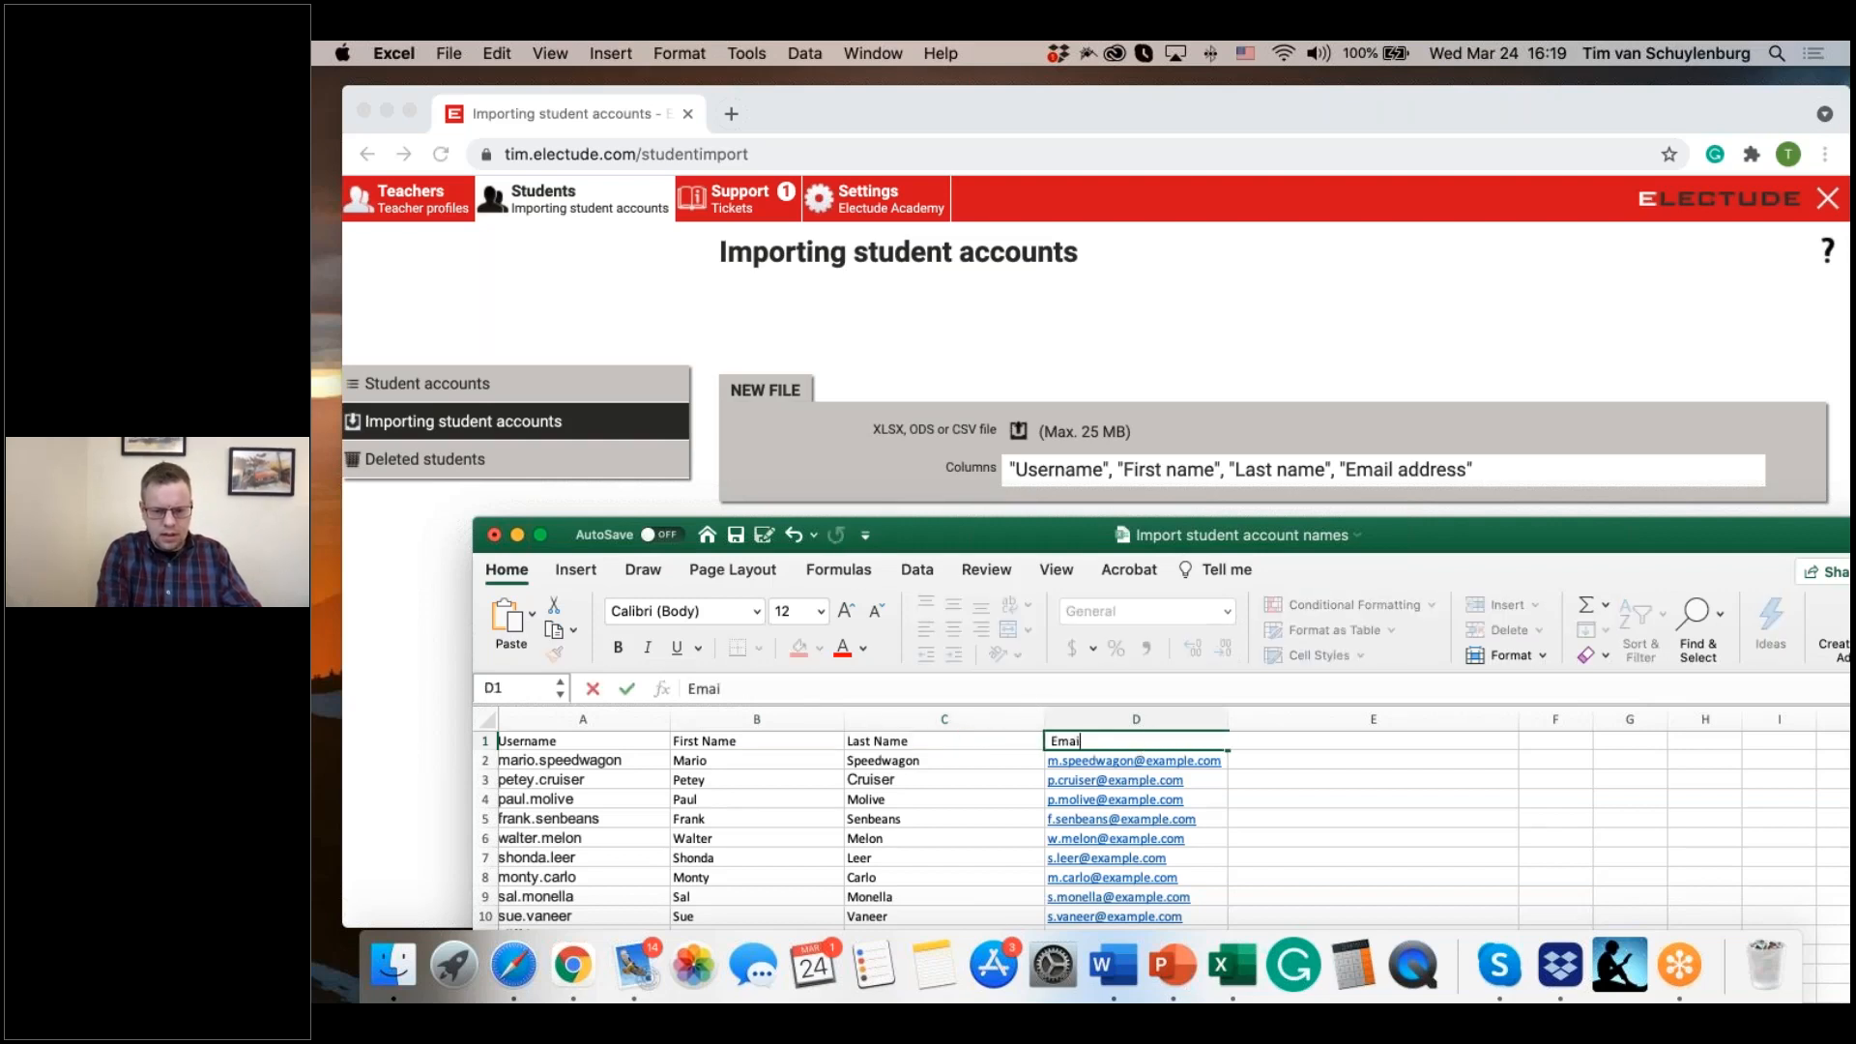
{"action": "type", "text": "l sa"}
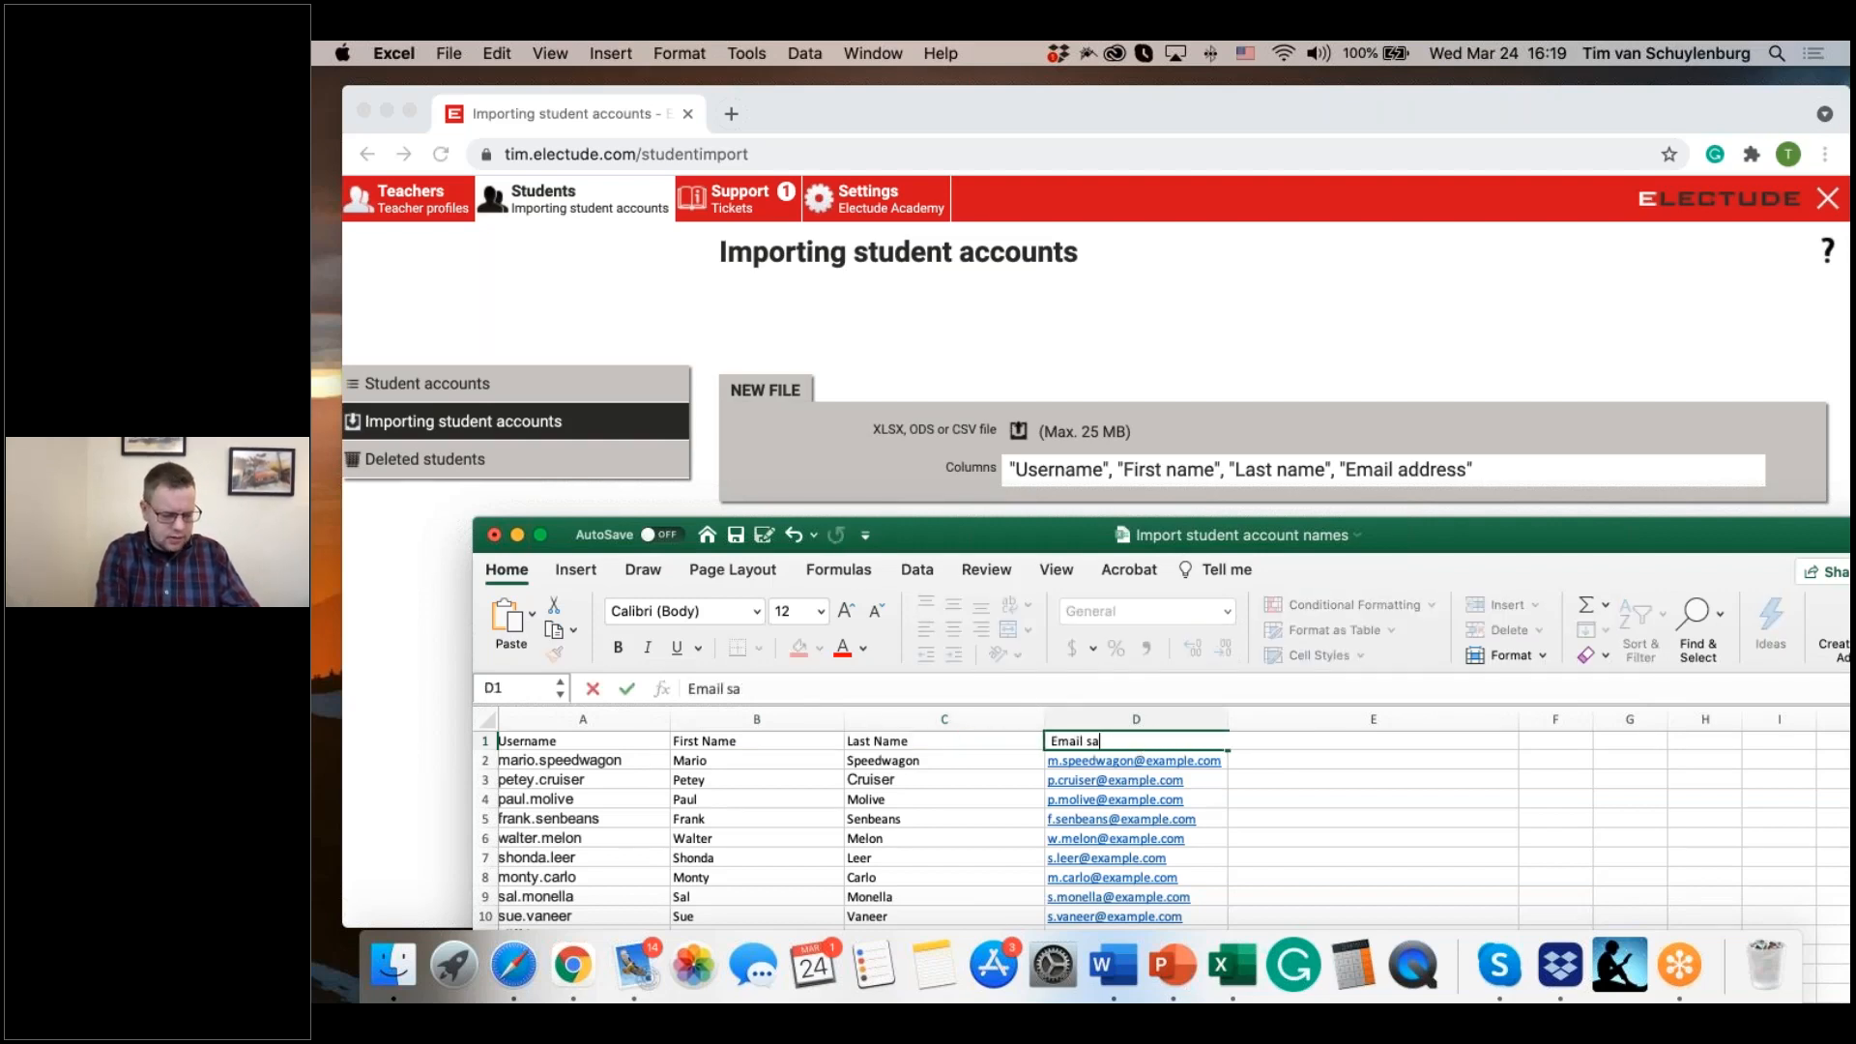
{"action": "key", "text": "BackSpace"}
{"action": "key", "text": "BackSpace"}
{"action": "type", "text": "add"}
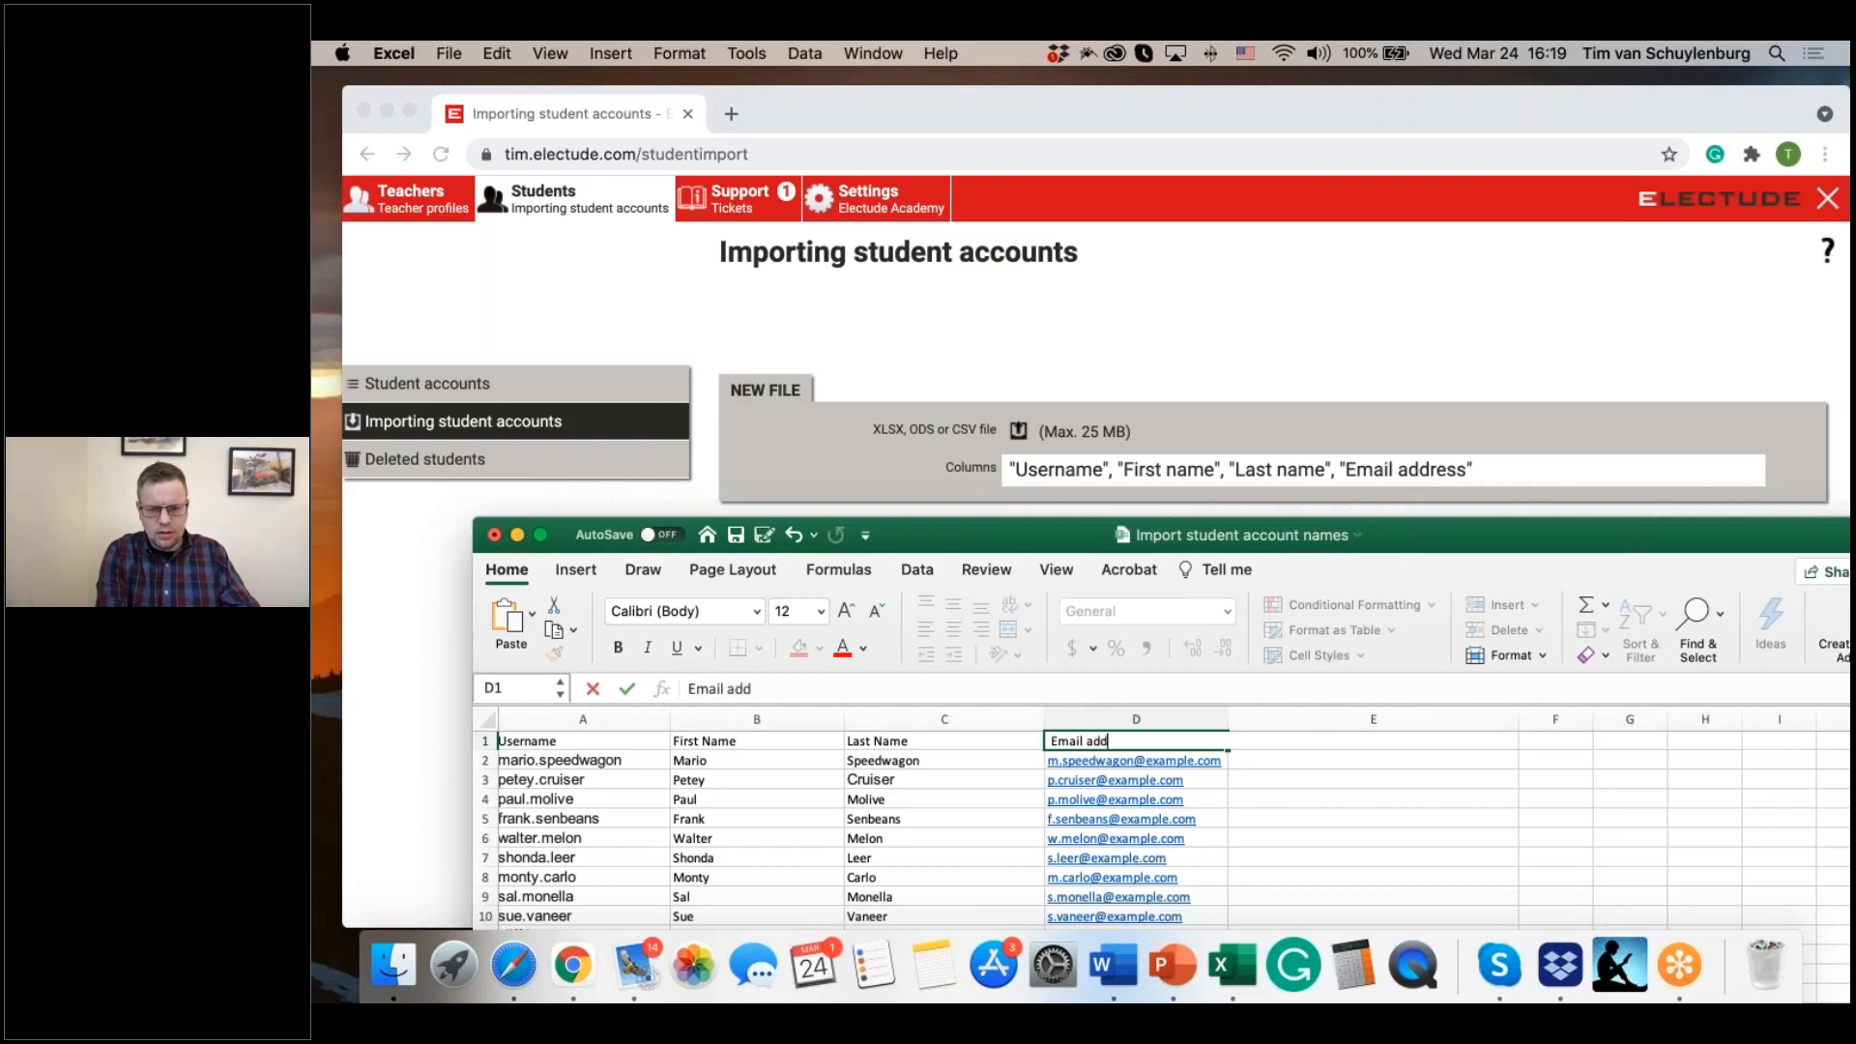
{"action": "type", "text": "ress"}
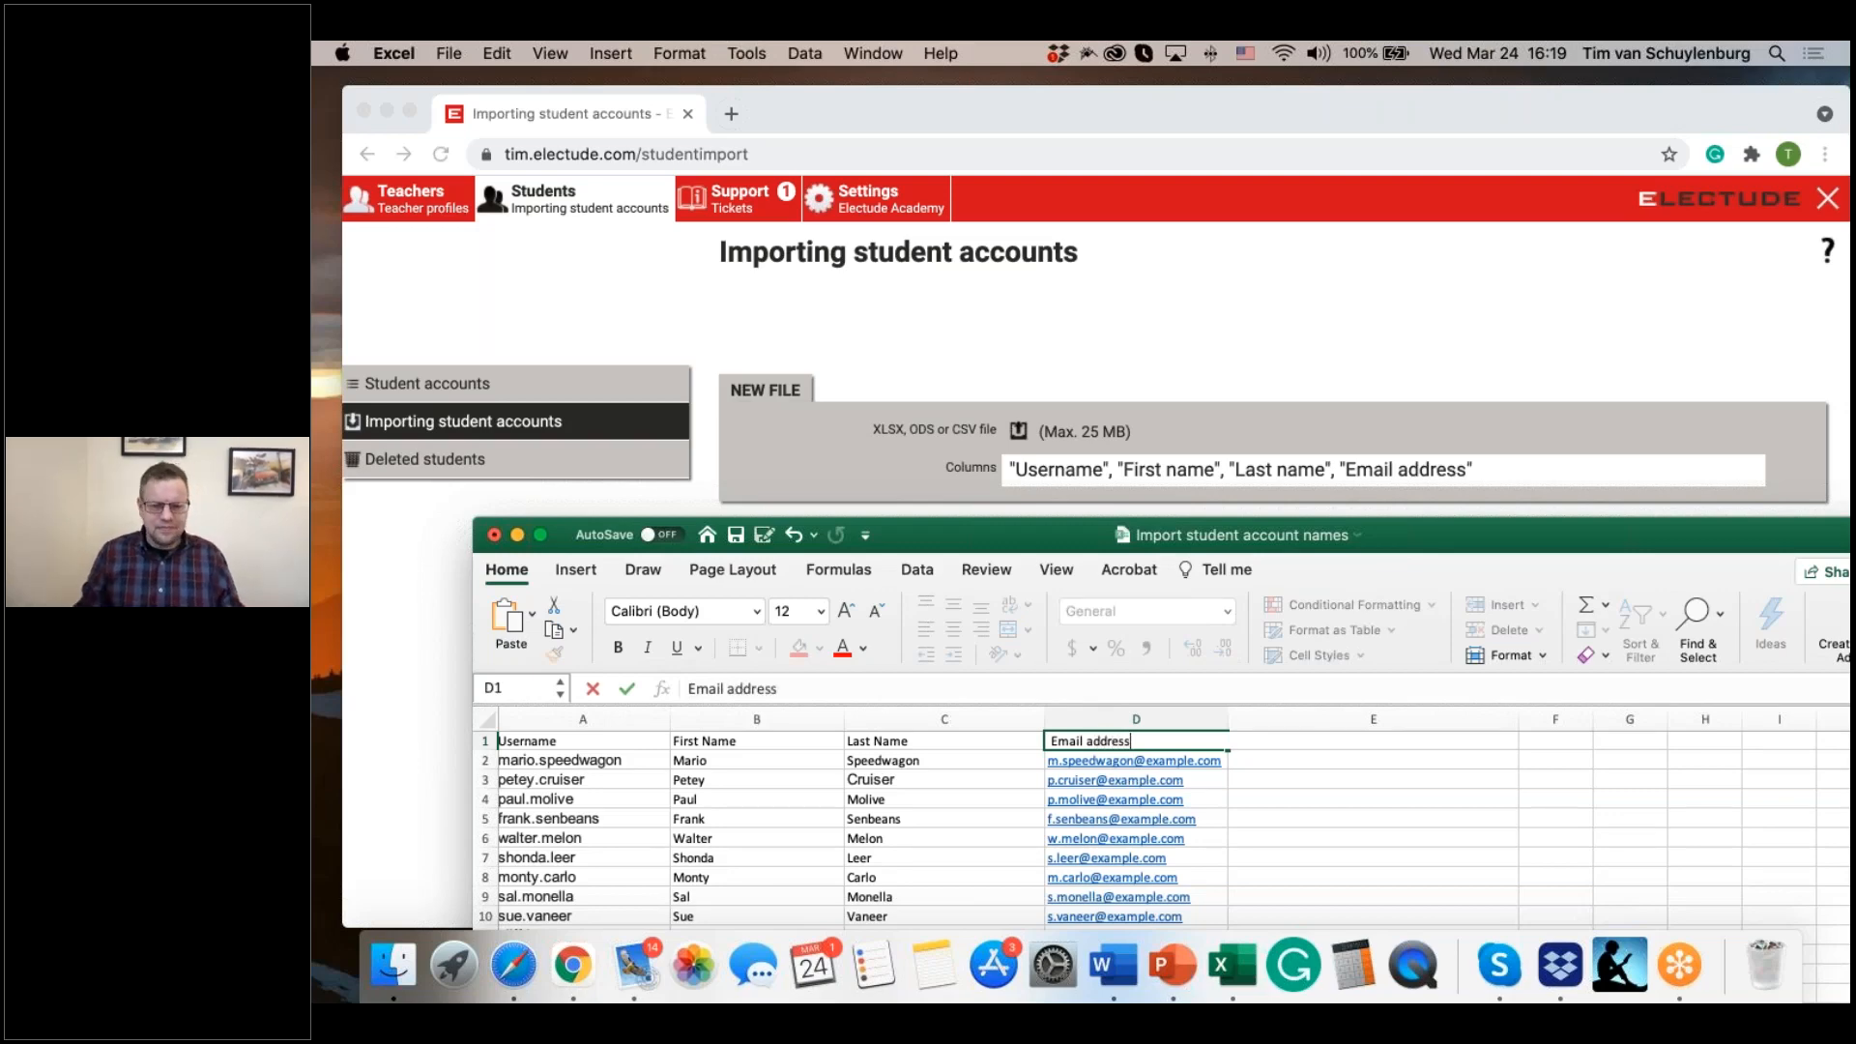
{"action": "left_click_drag", "start_coordinate": [974, 530], "coordinate": [914, 235]}
{"action": "left_click", "coordinate": [1308, 638]}
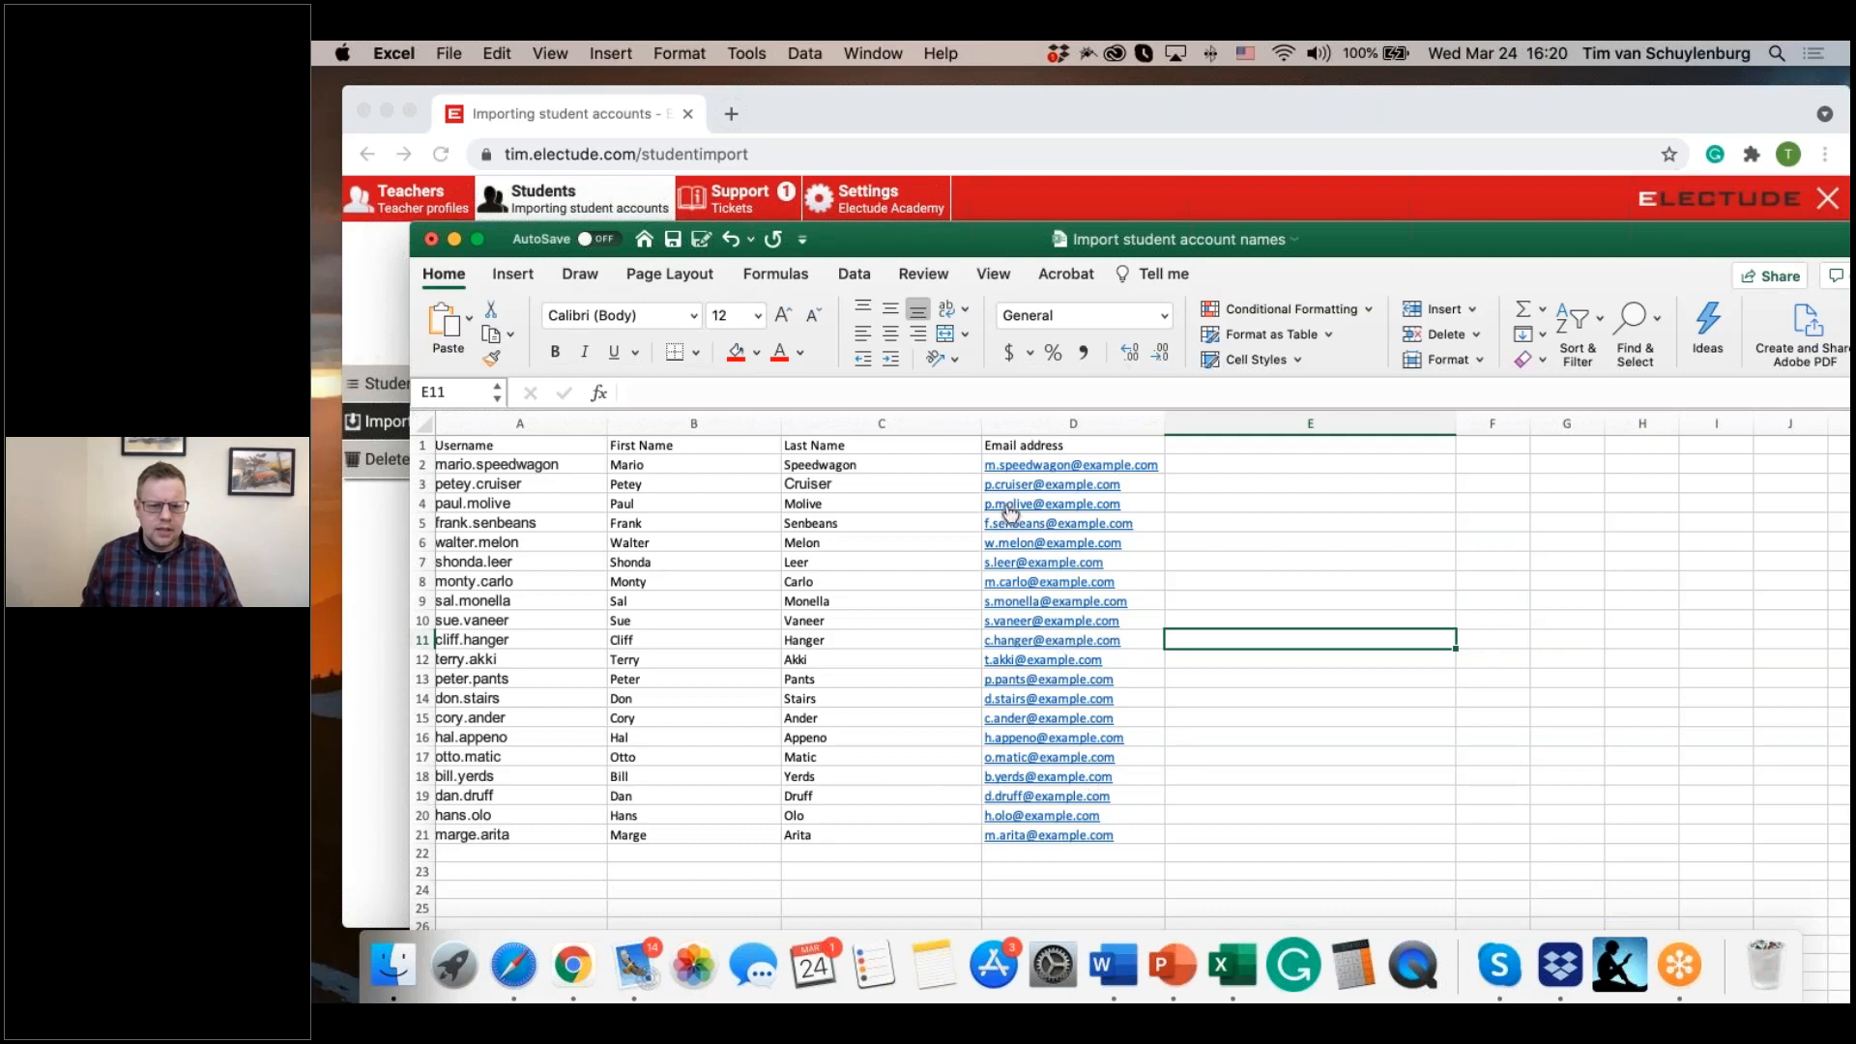
Step: Save the workbook, save a copy named "Import student account names" to the Desktop in Excel Workbook (.xlsx) format, and close it
{"action": "left_click", "coordinate": [673, 241]}
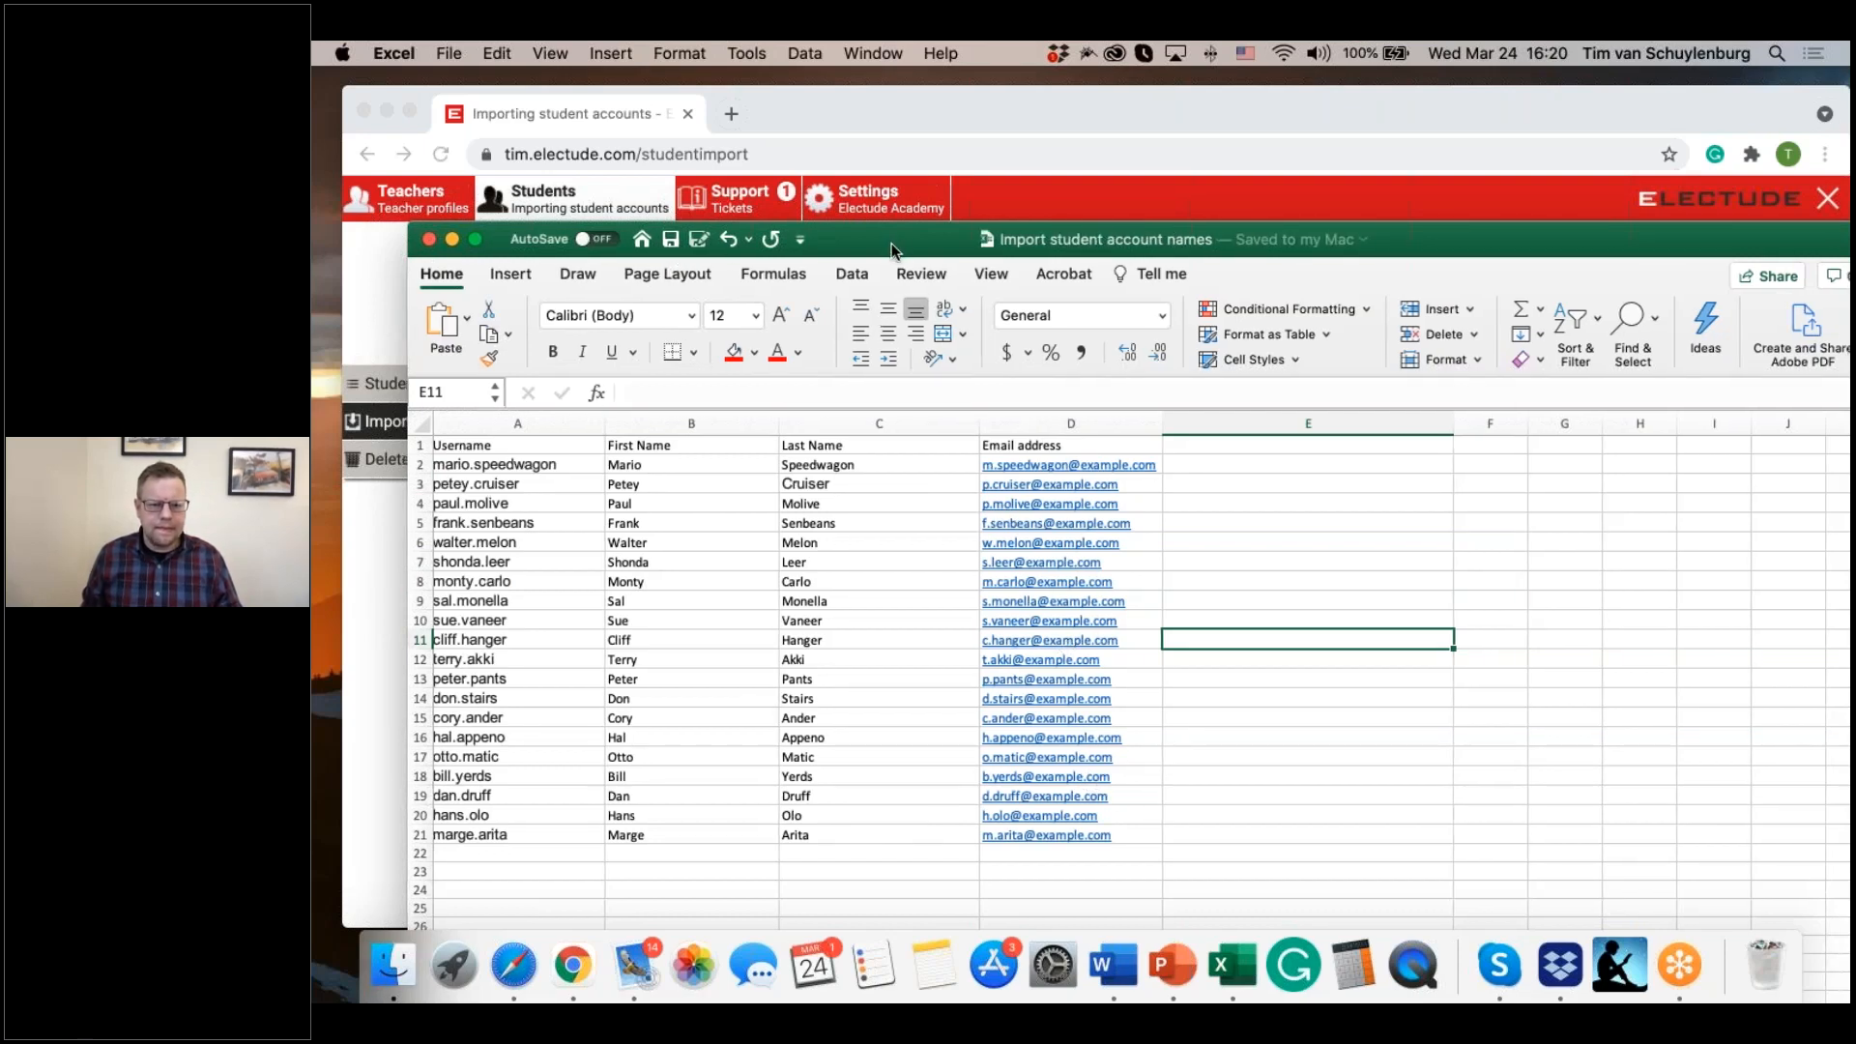
{"action": "left_click_drag", "start_coordinate": [891, 241], "coordinate": [883, 254]}
{"action": "left_click", "coordinate": [449, 53]}
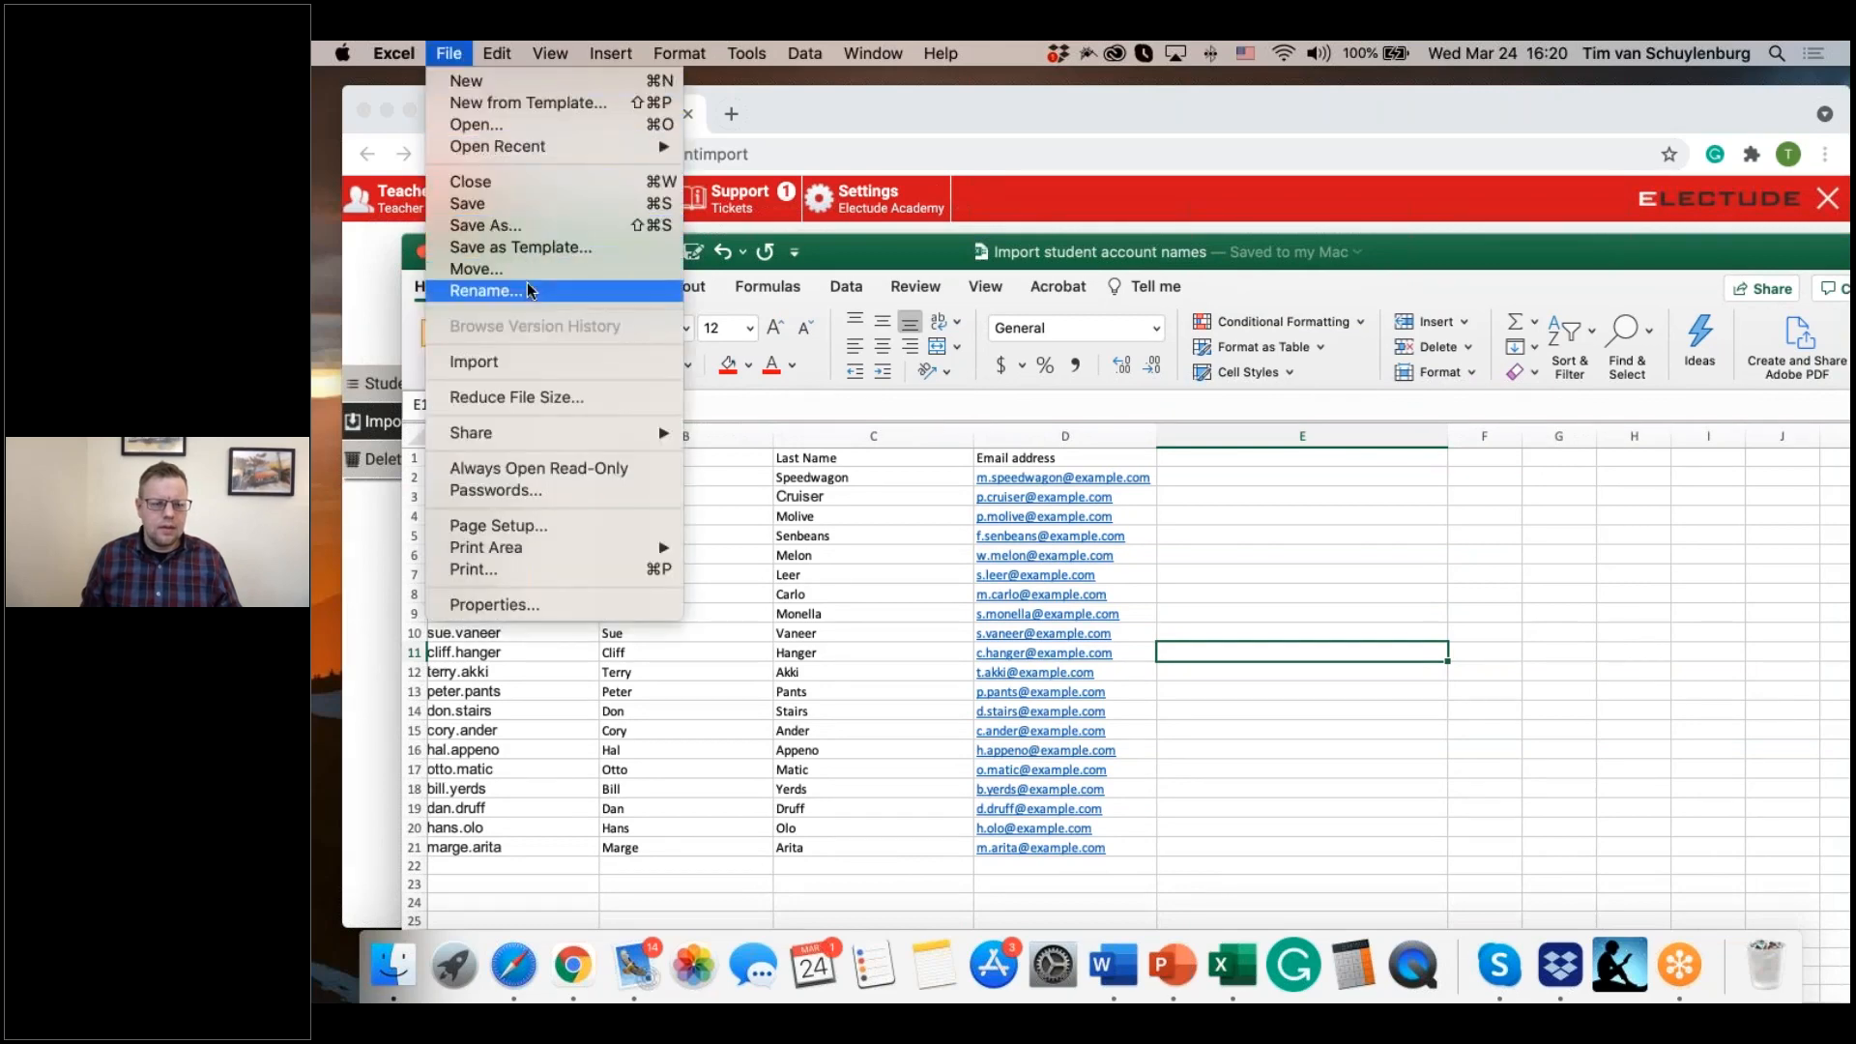
{"action": "left_click", "coordinate": [519, 231]}
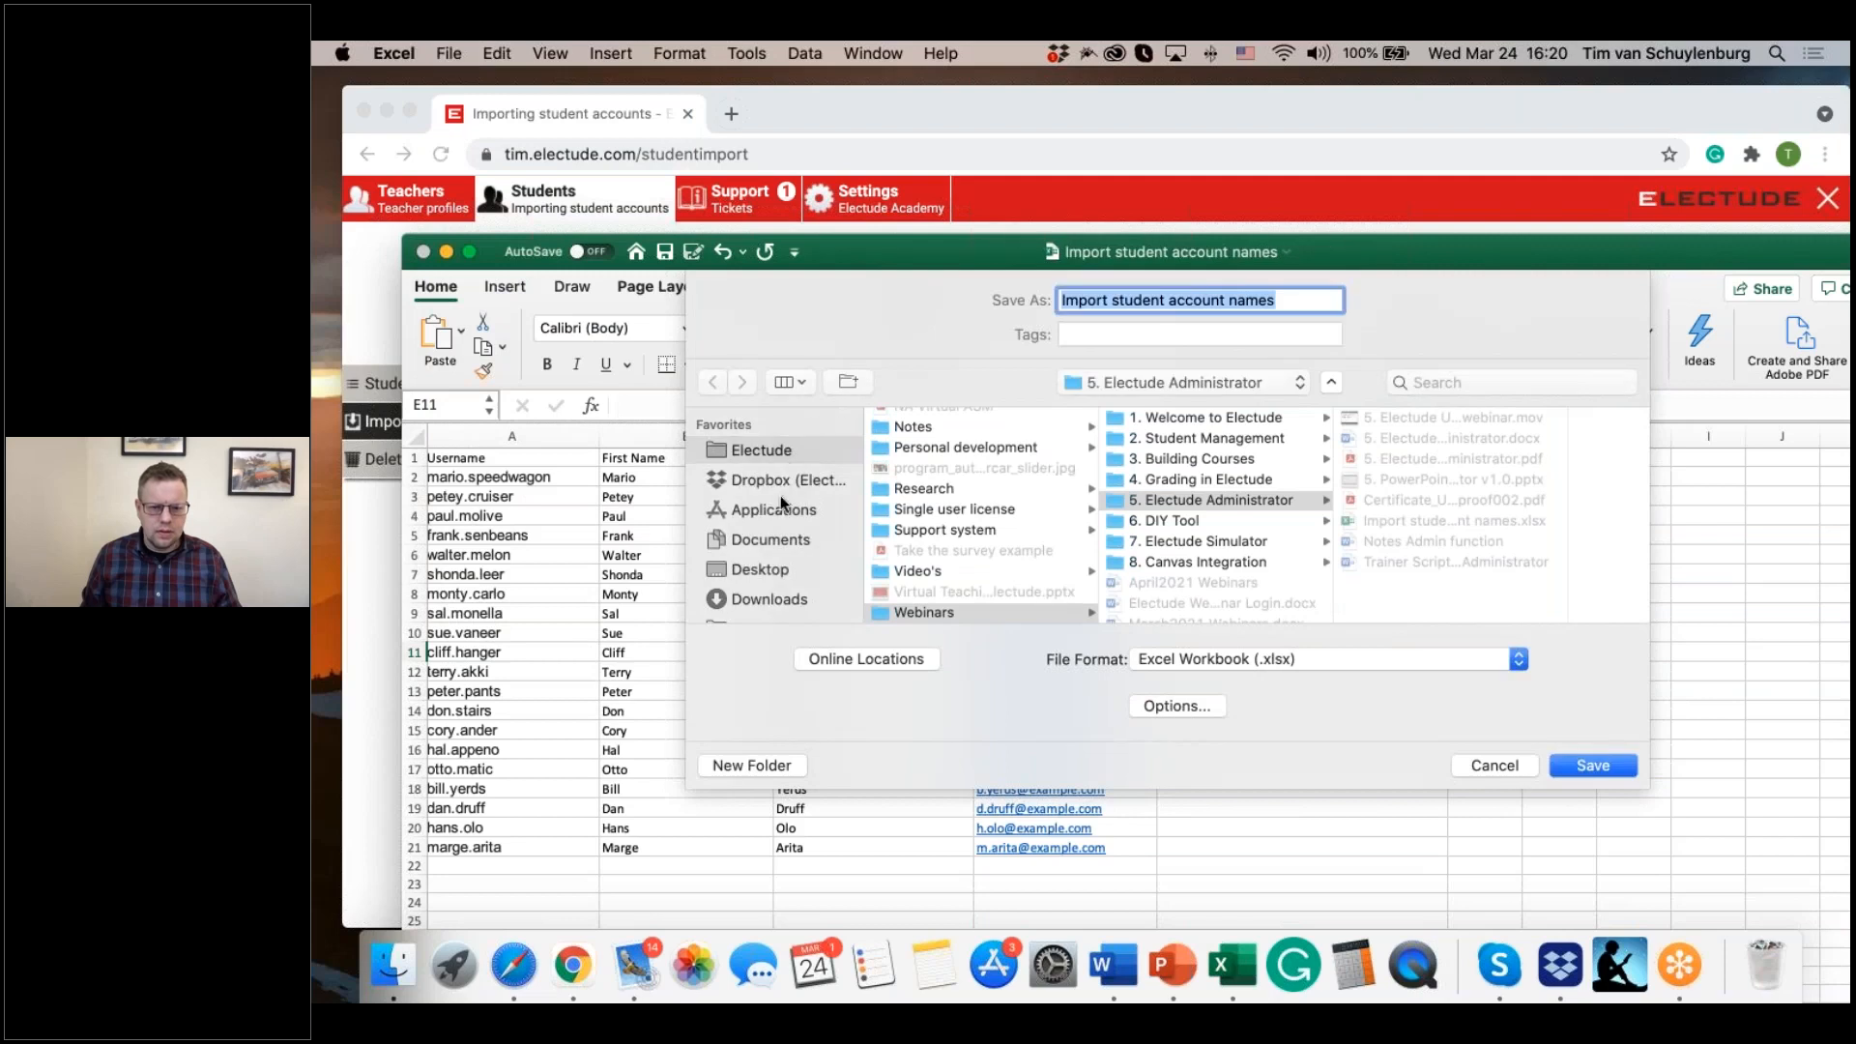
{"action": "left_click", "coordinate": [781, 572]}
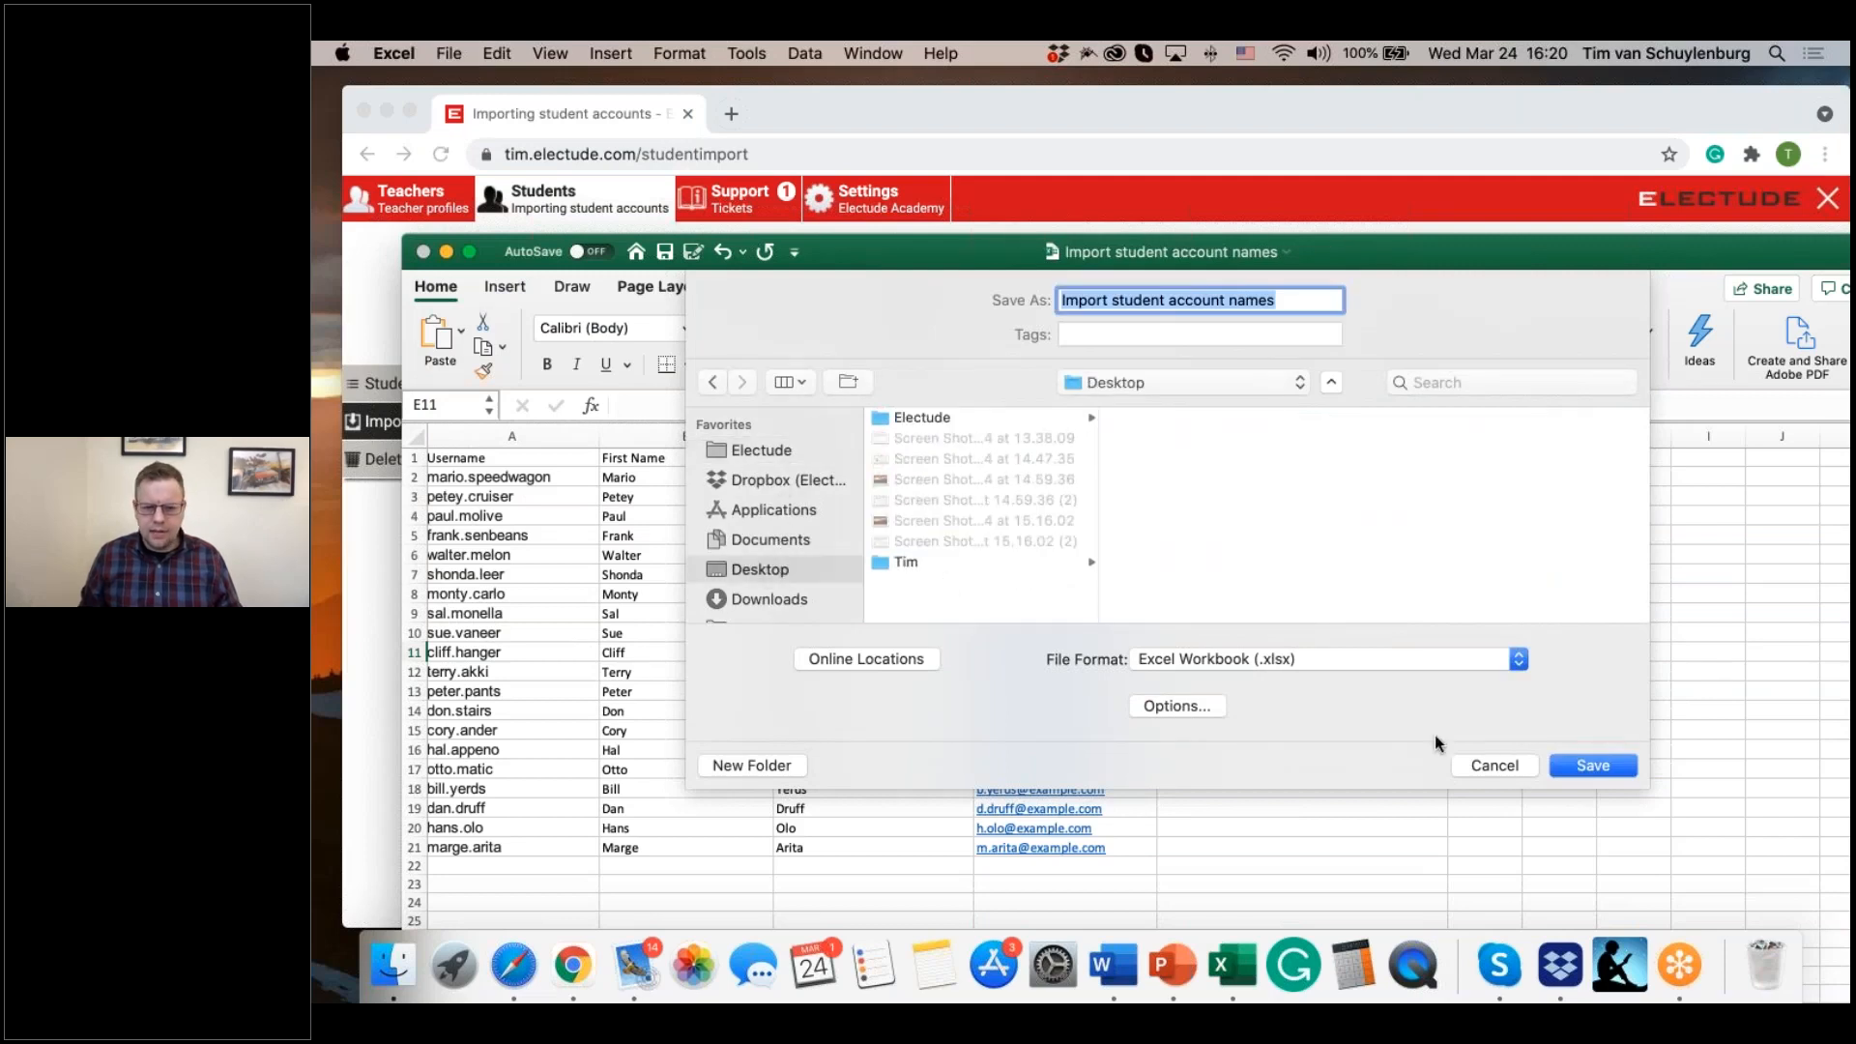
{"action": "left_click", "coordinate": [1595, 765]}
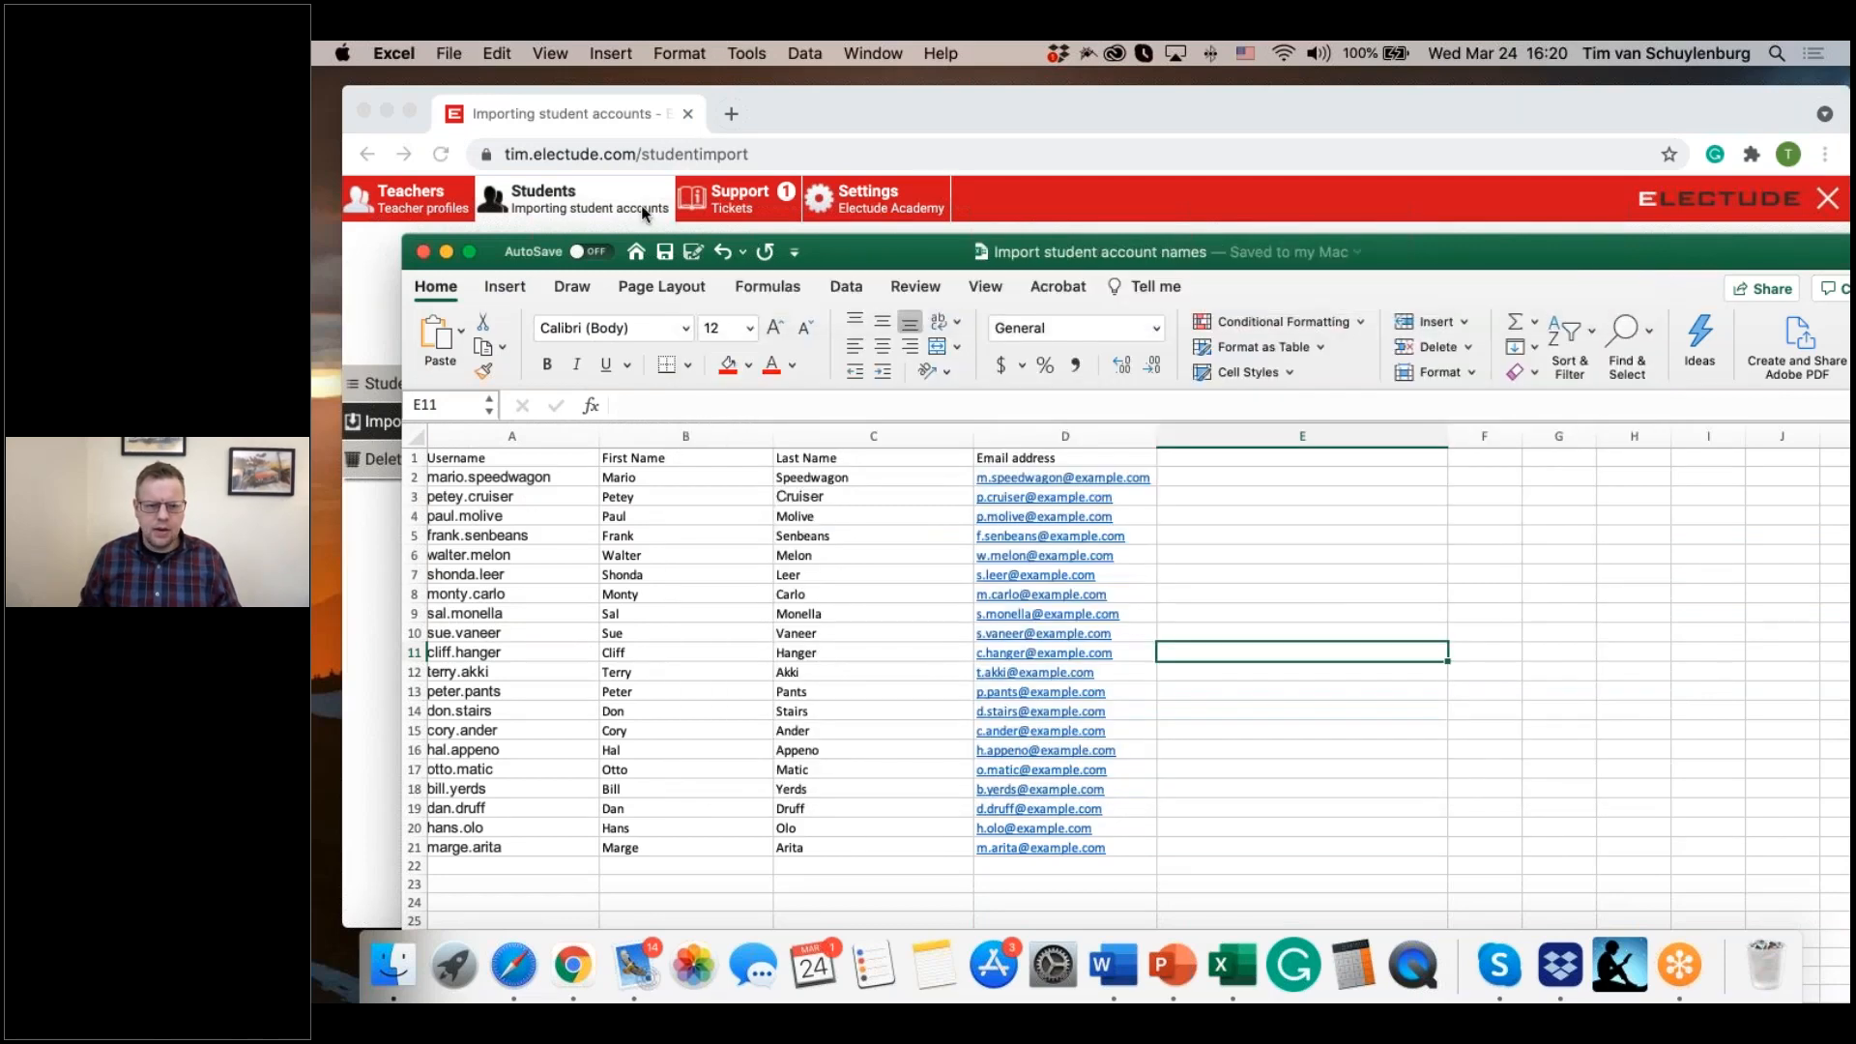
{"action": "left_click", "coordinate": [423, 253]}
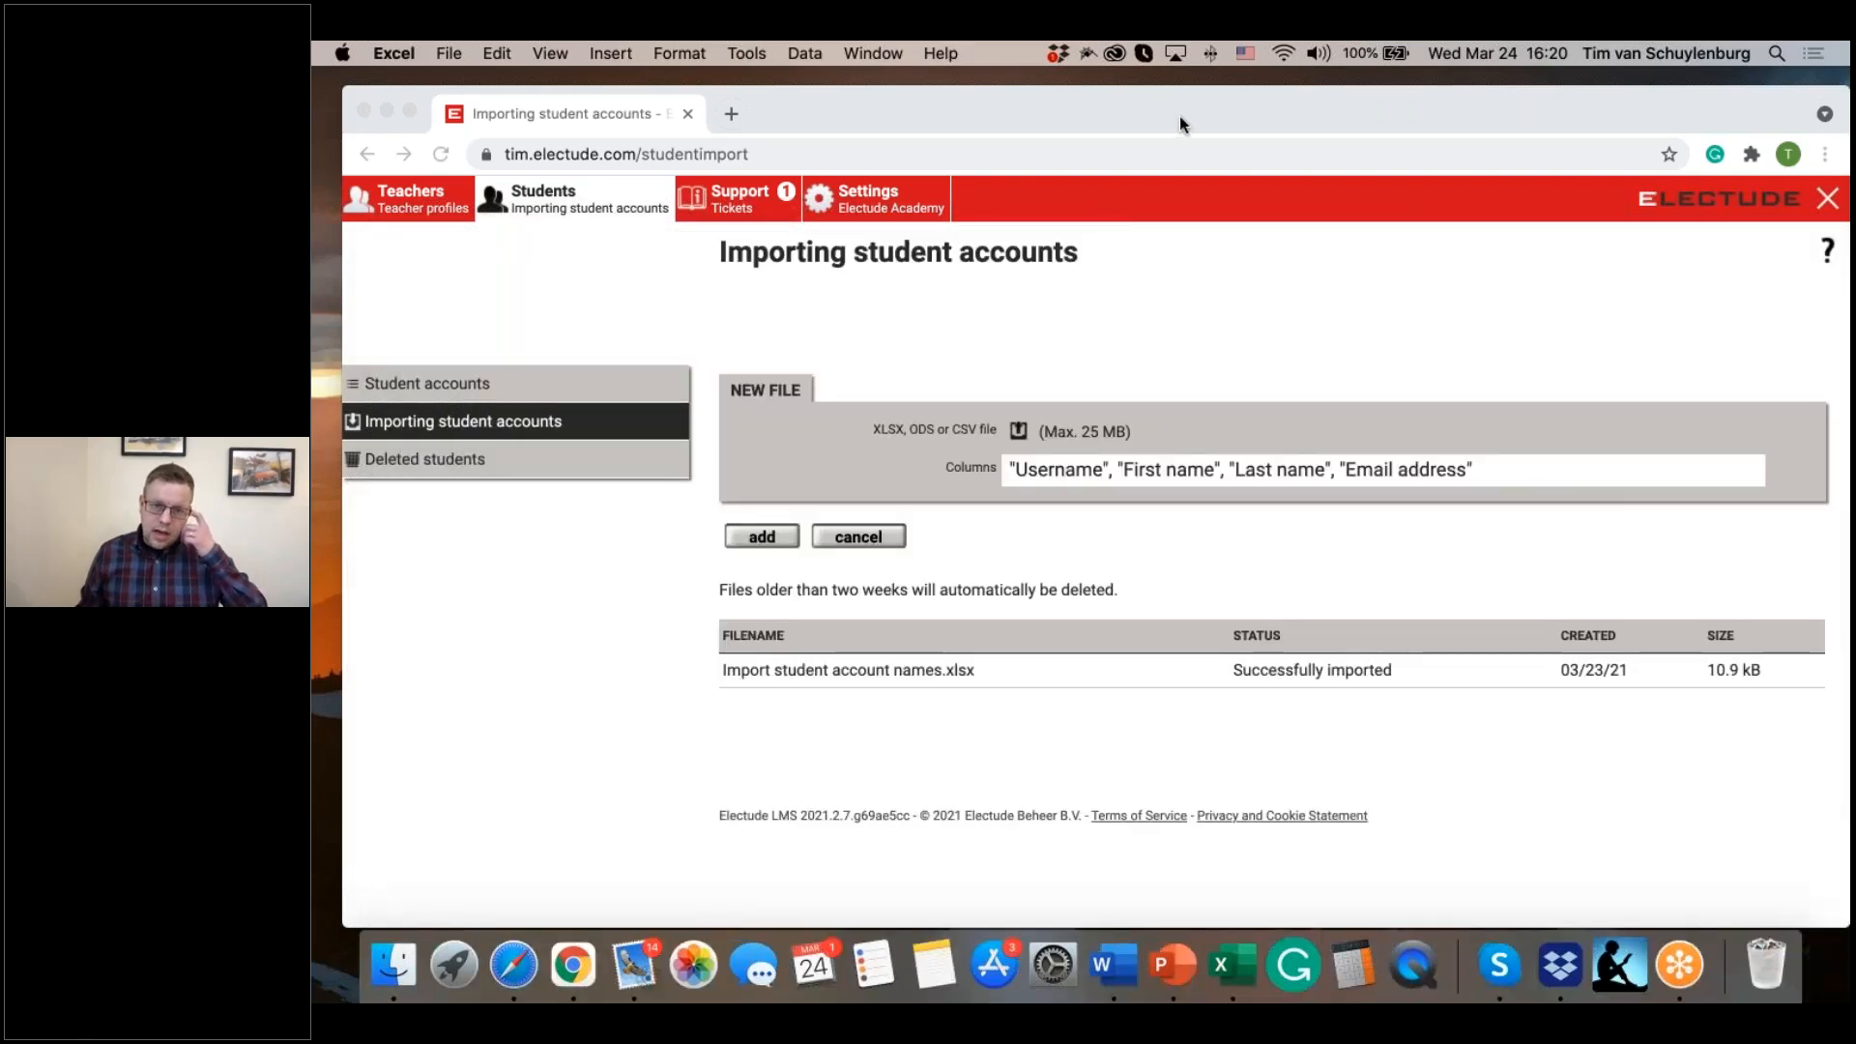
Step: Add "Import student account names.xlsx" from the Desktop as the new import file in Chrome and review its student rows
{"action": "left_click_drag", "start_coordinate": [1177, 102], "coordinate": [1049, 100]}
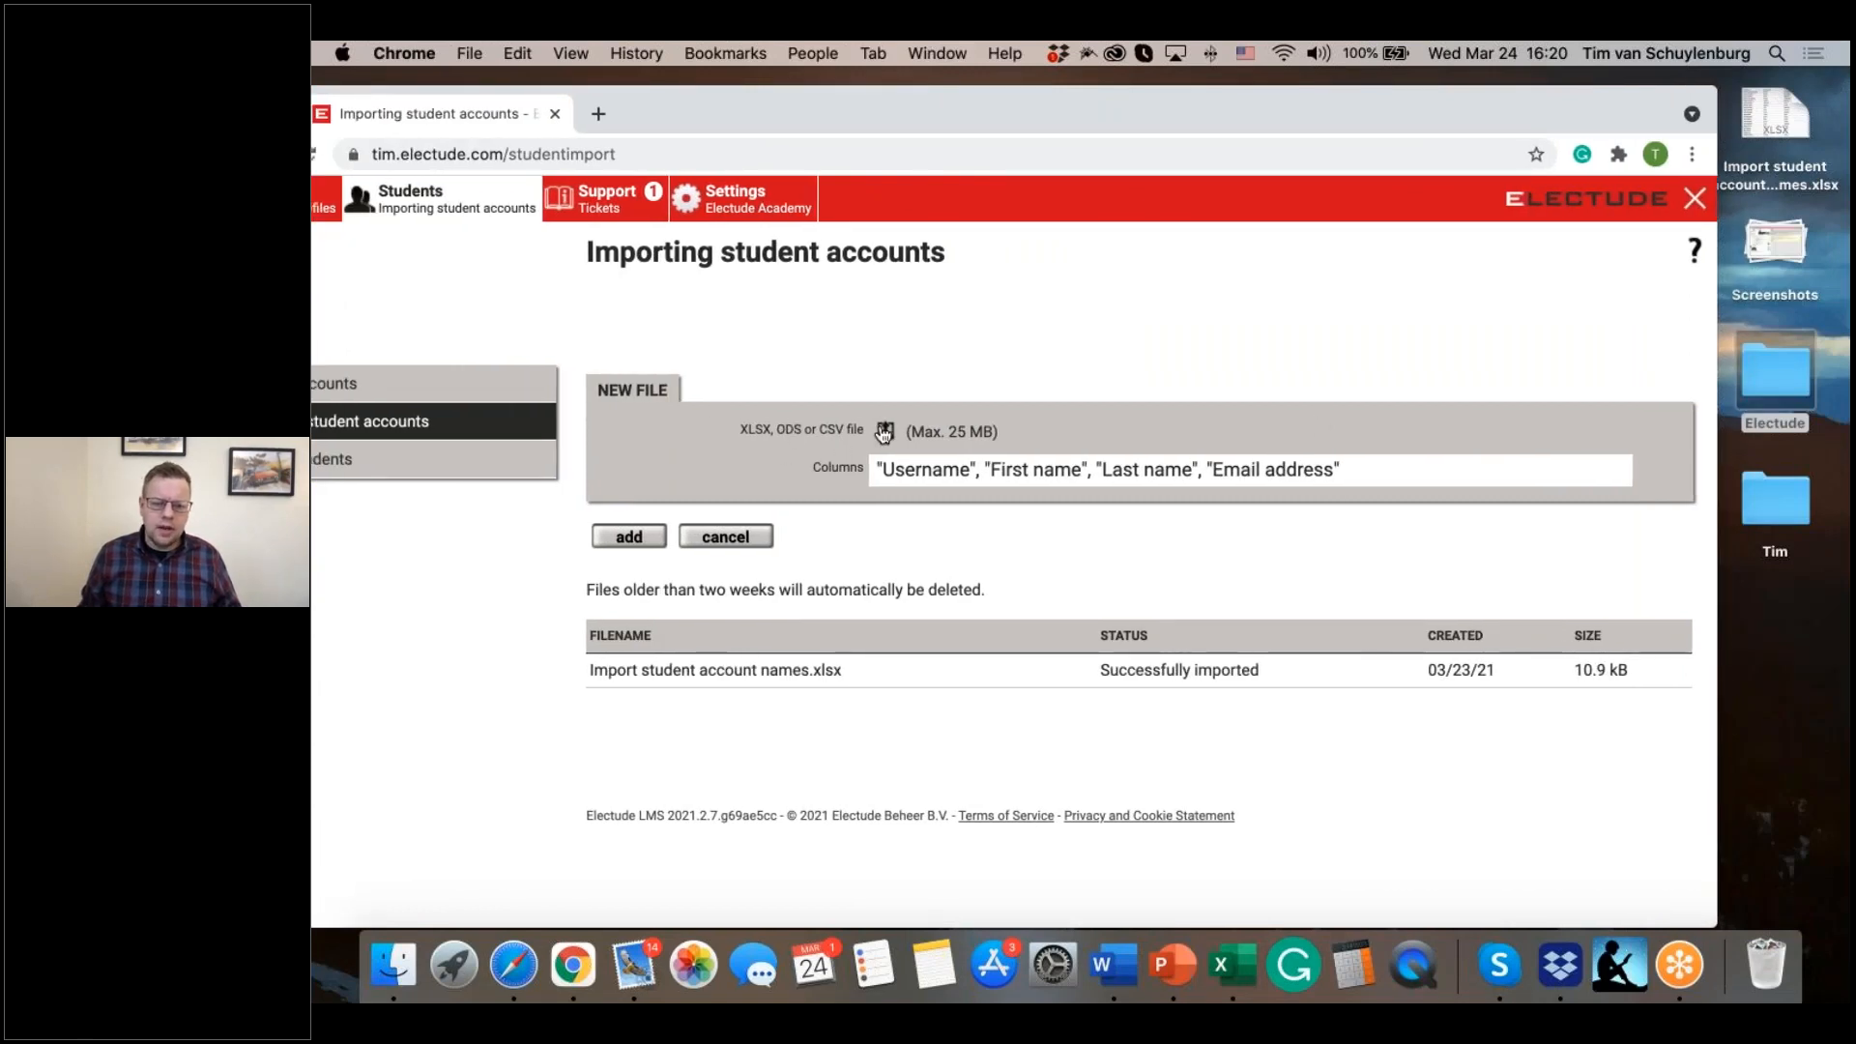
{"action": "left_click_drag", "start_coordinate": [1750, 120], "coordinate": [949, 431]}
{"action": "left_click", "coordinate": [628, 537]}
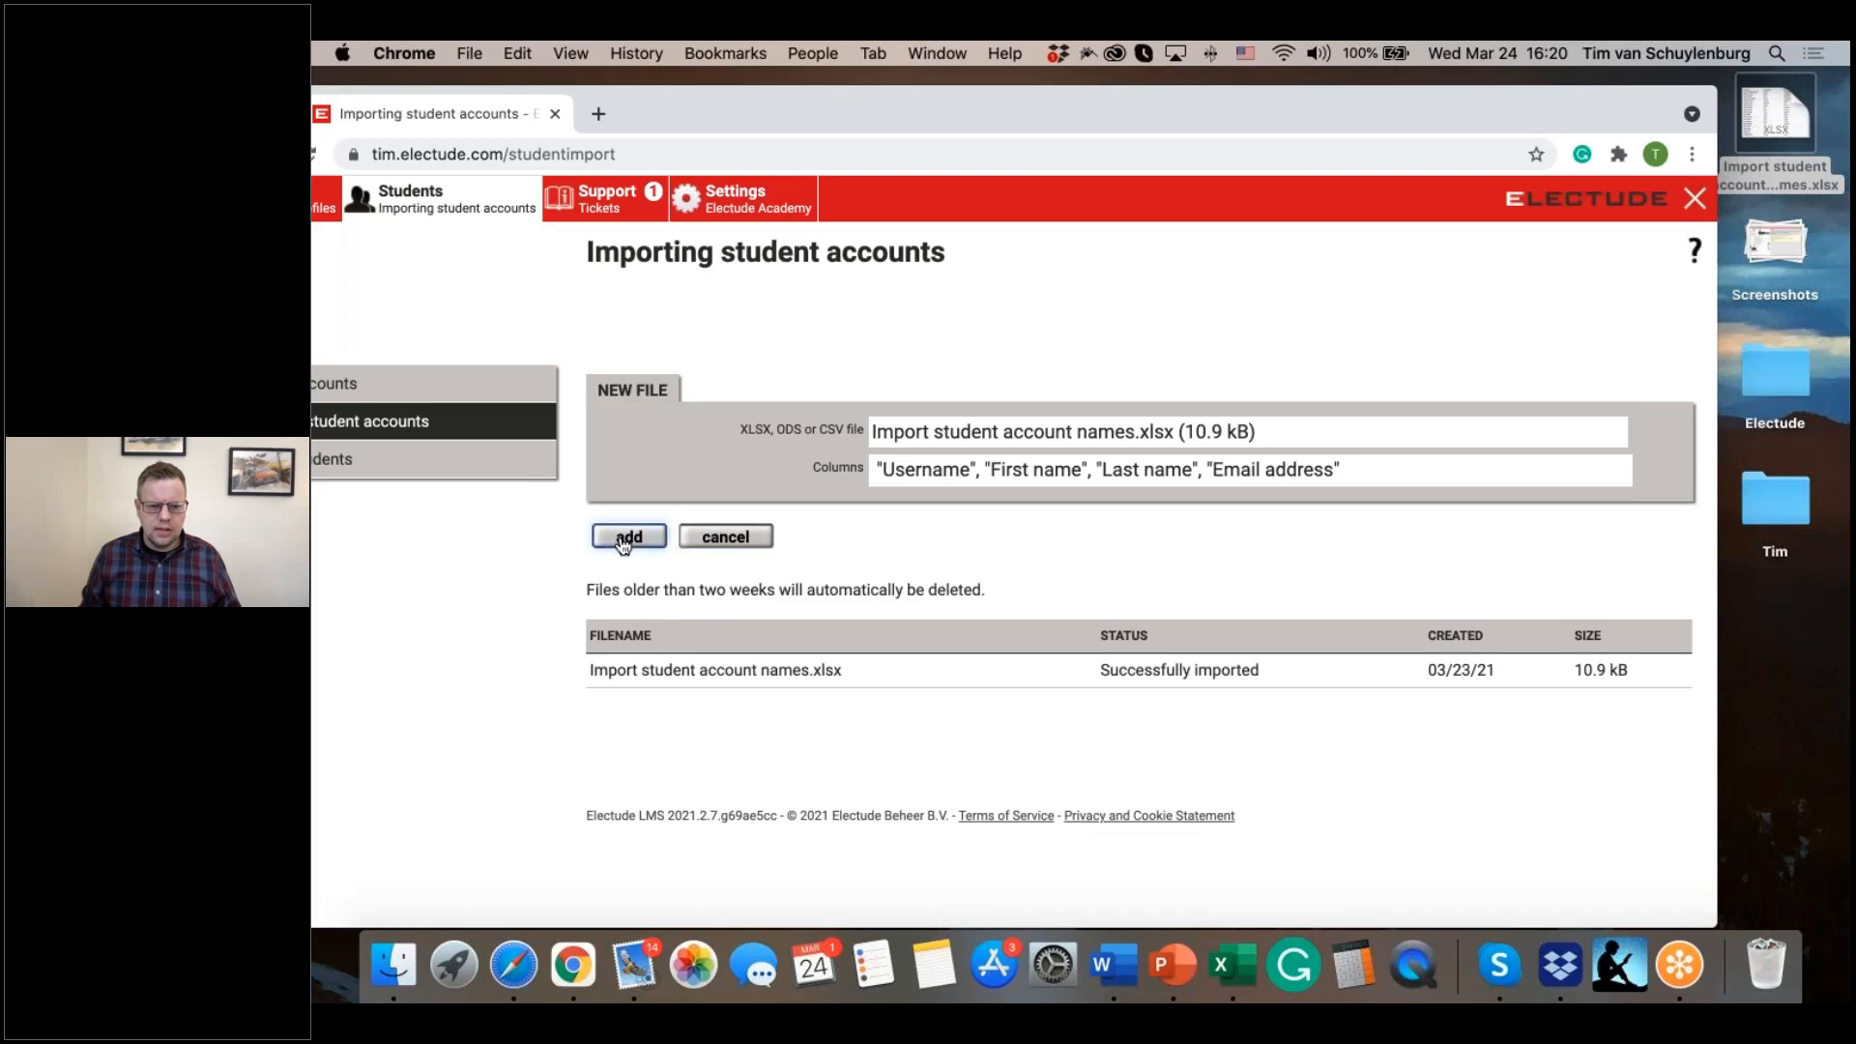
{"action": "scroll", "coordinate": [954, 555], "scroll_direction": "down", "scroll_amount": 3}
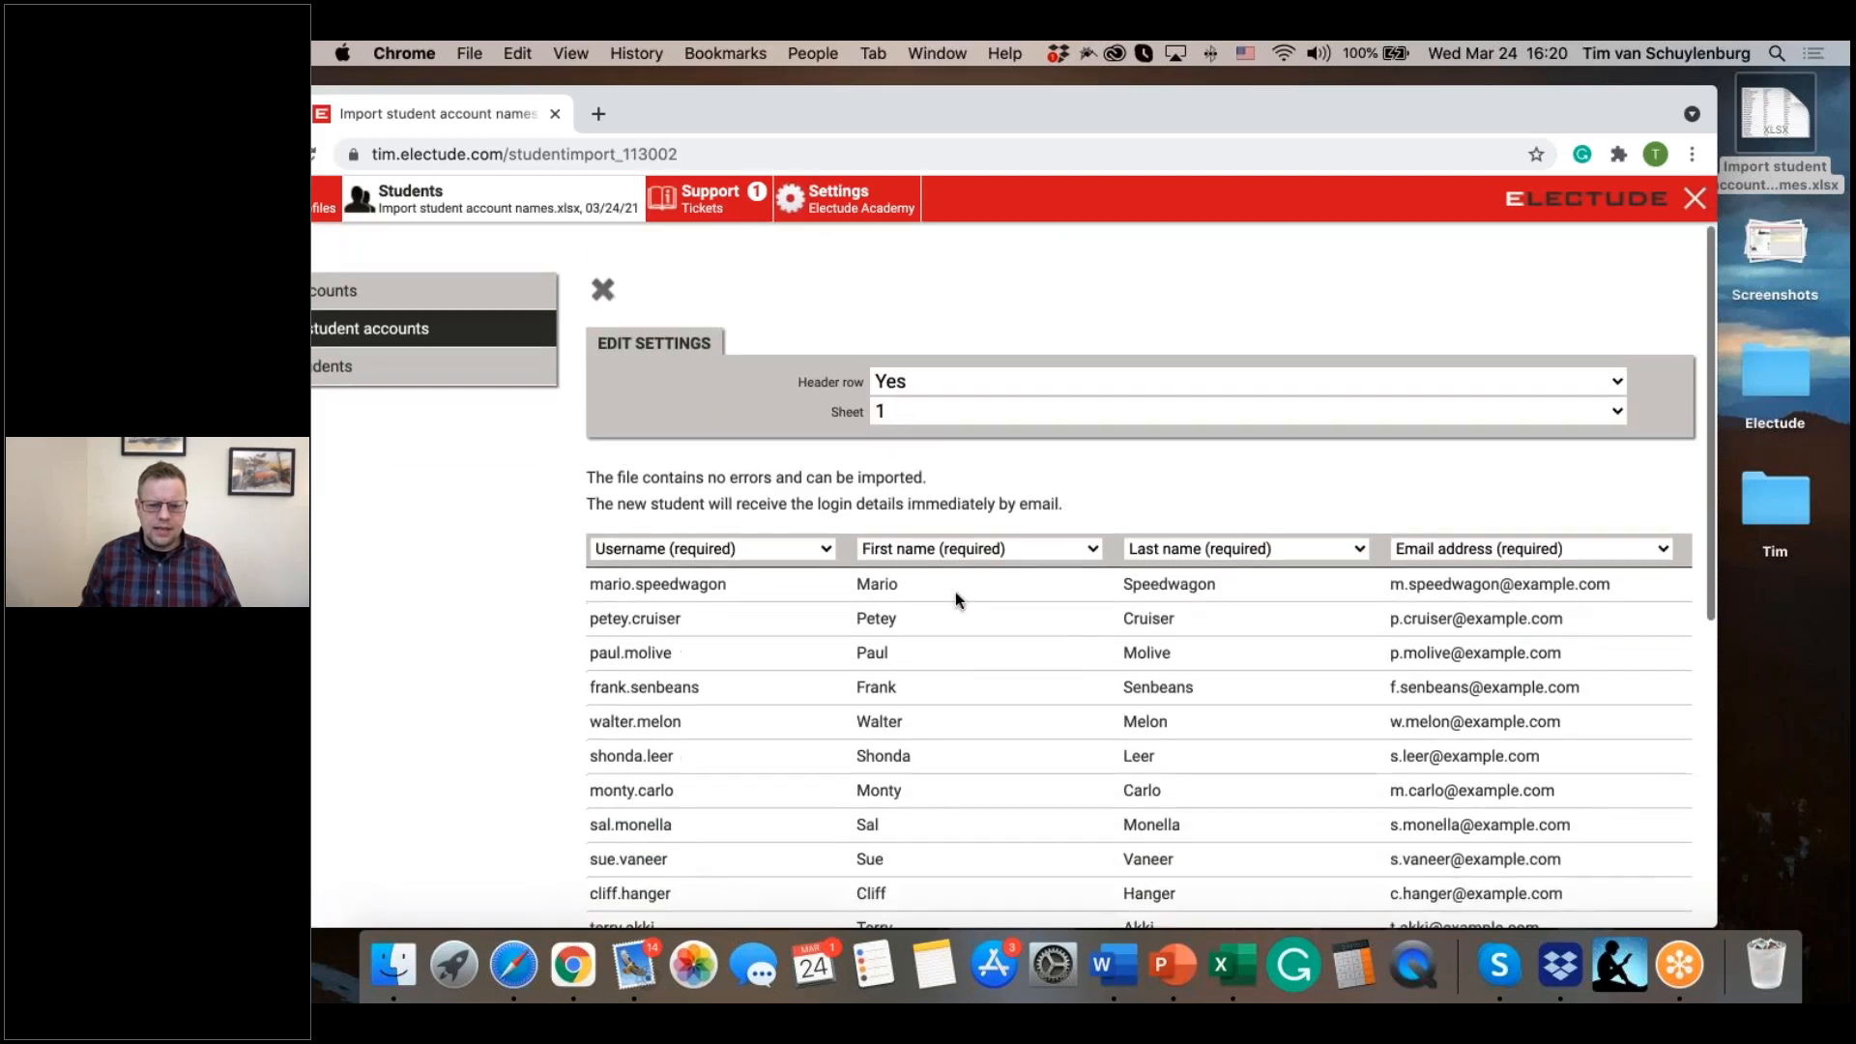
{"action": "scroll", "coordinate": [1034, 739], "scroll_direction": "down", "scroll_amount": 10}
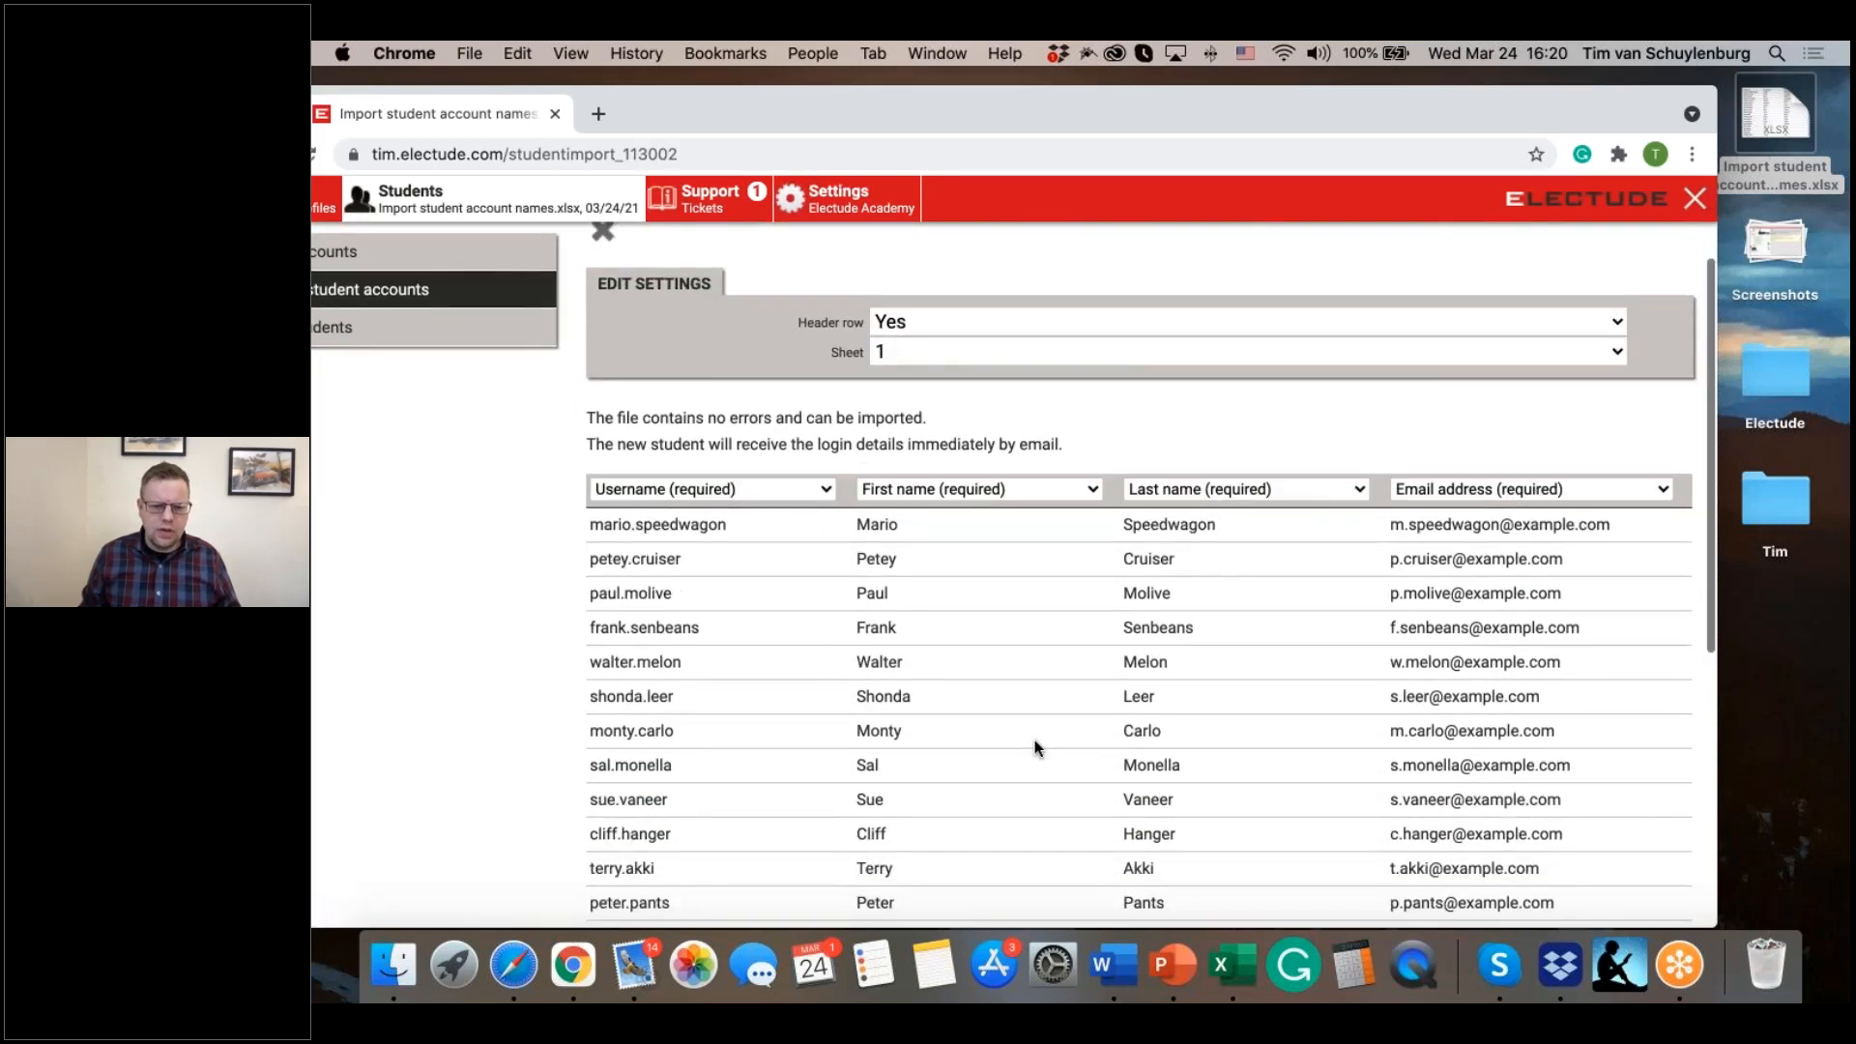
{"action": "scroll", "coordinate": [1031, 756], "scroll_direction": "up", "scroll_amount": 5}
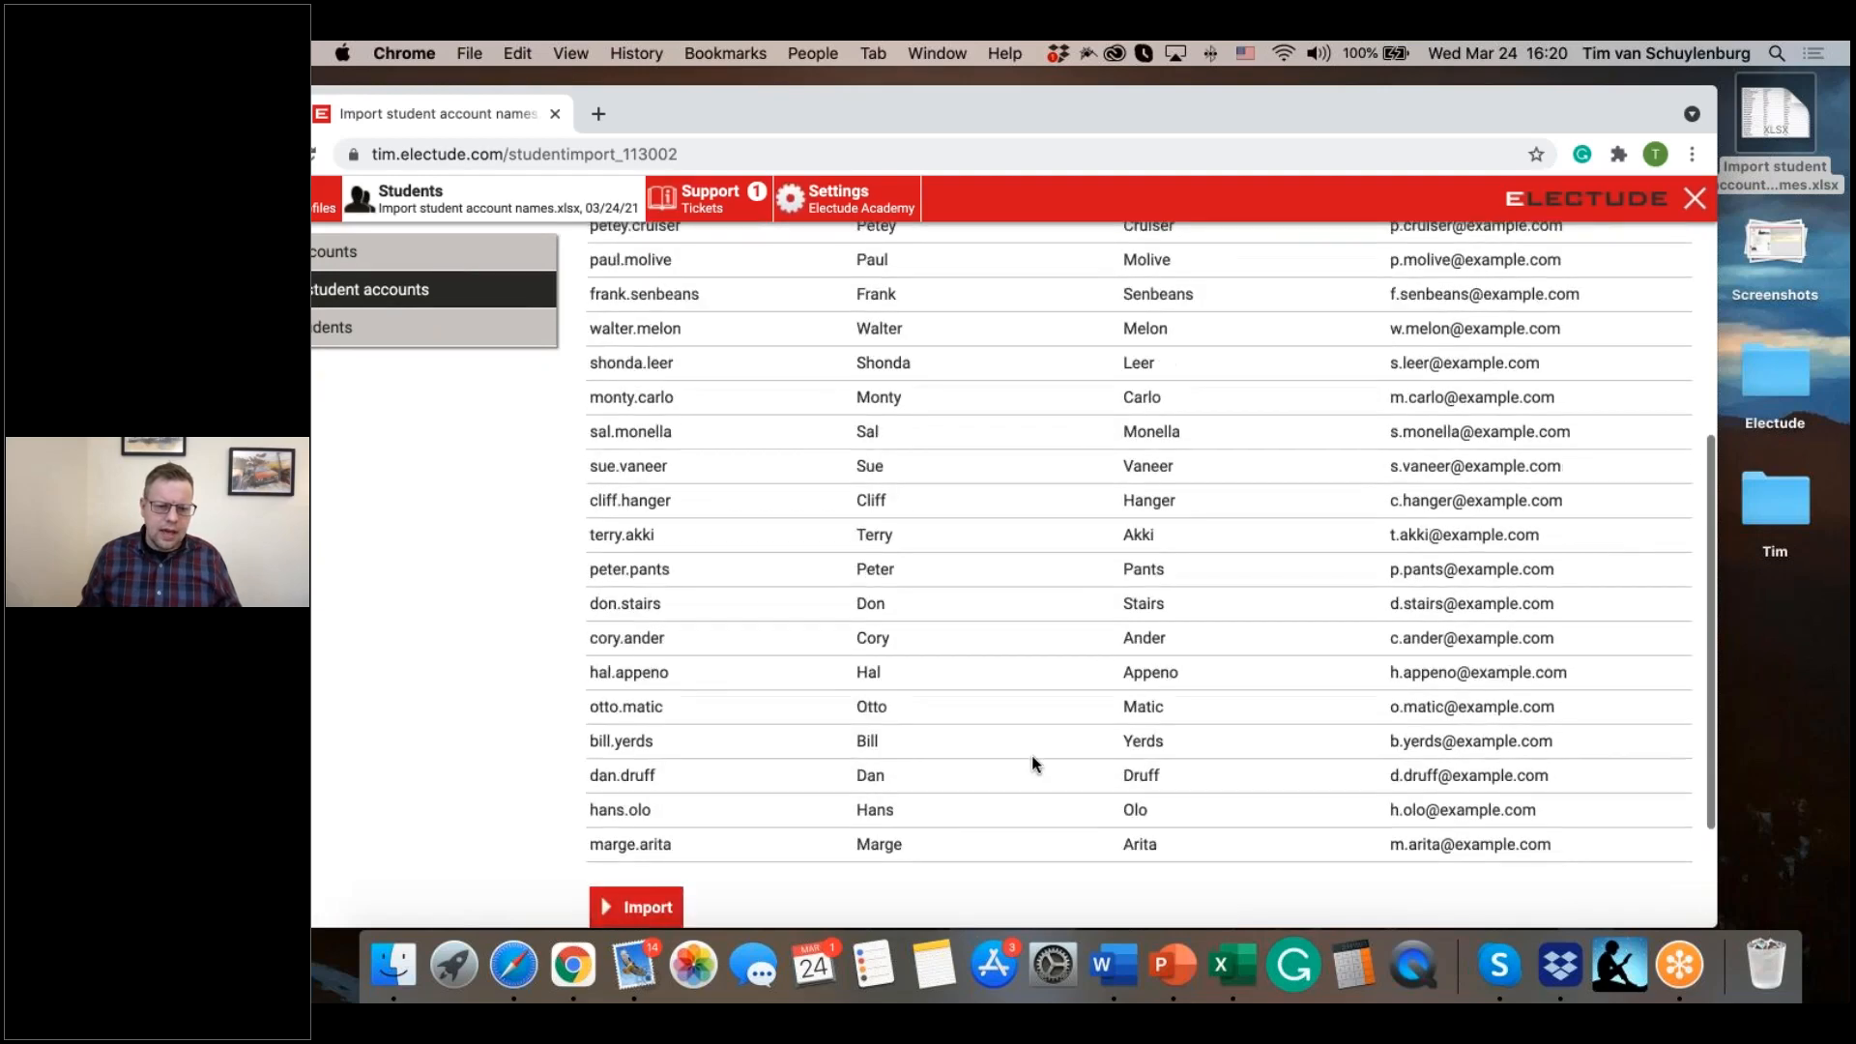
Step: Enlarge the browser window to full screen and import the students from the uploaded file
{"action": "left_click_drag", "start_coordinate": [729, 116], "coordinate": [820, 114]}
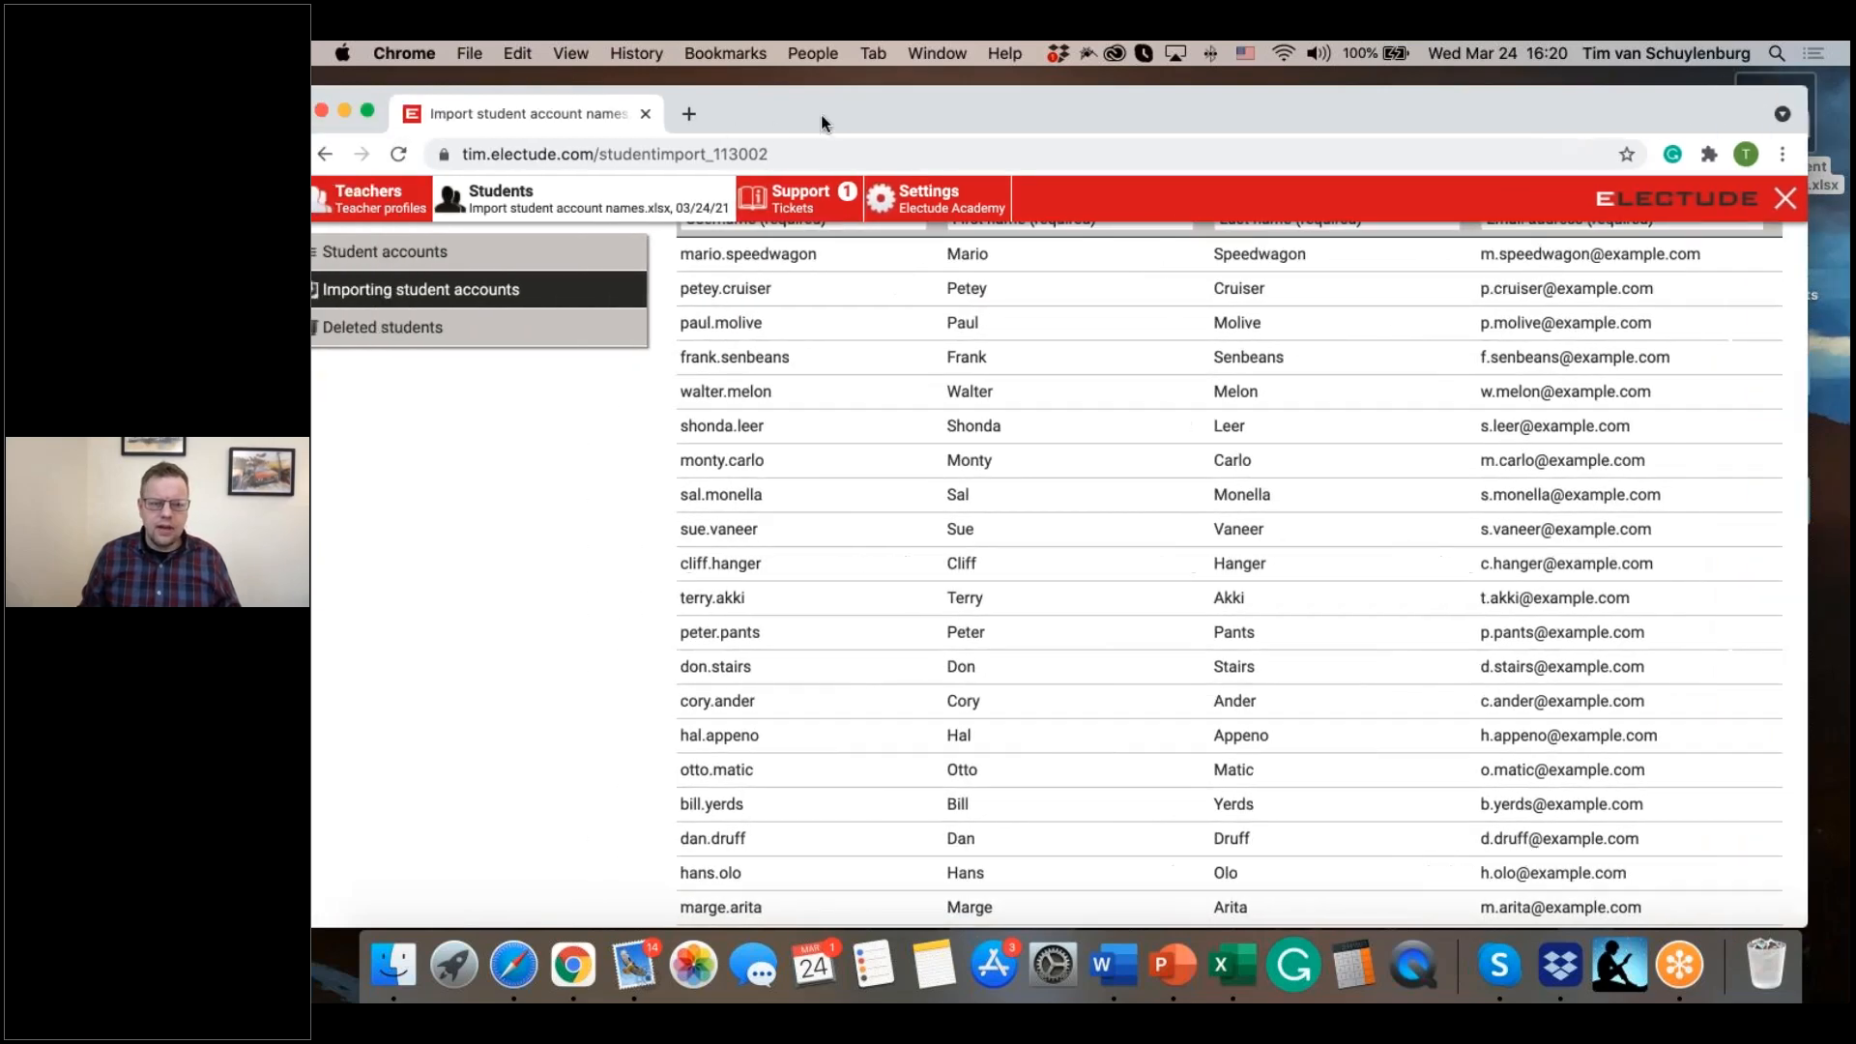
{"action": "left_click", "coordinate": [365, 109]}
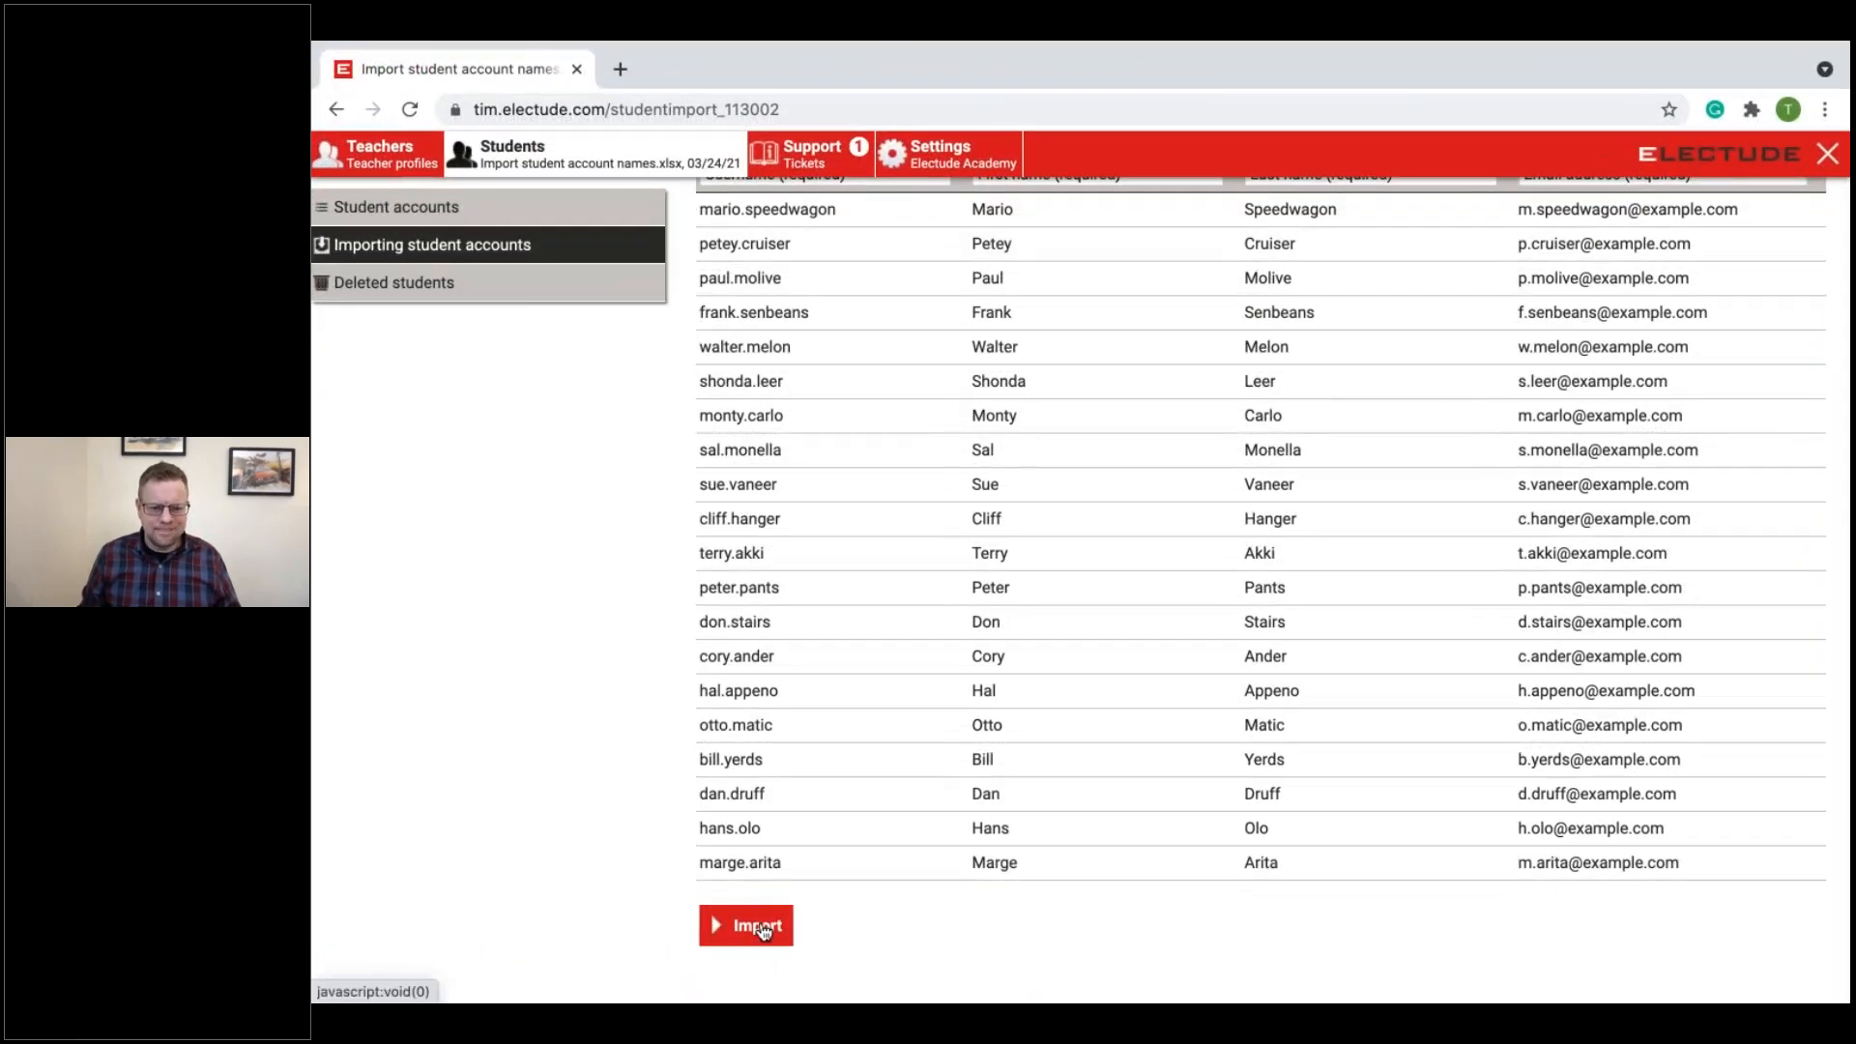
{"action": "left_click", "coordinate": [761, 928]}
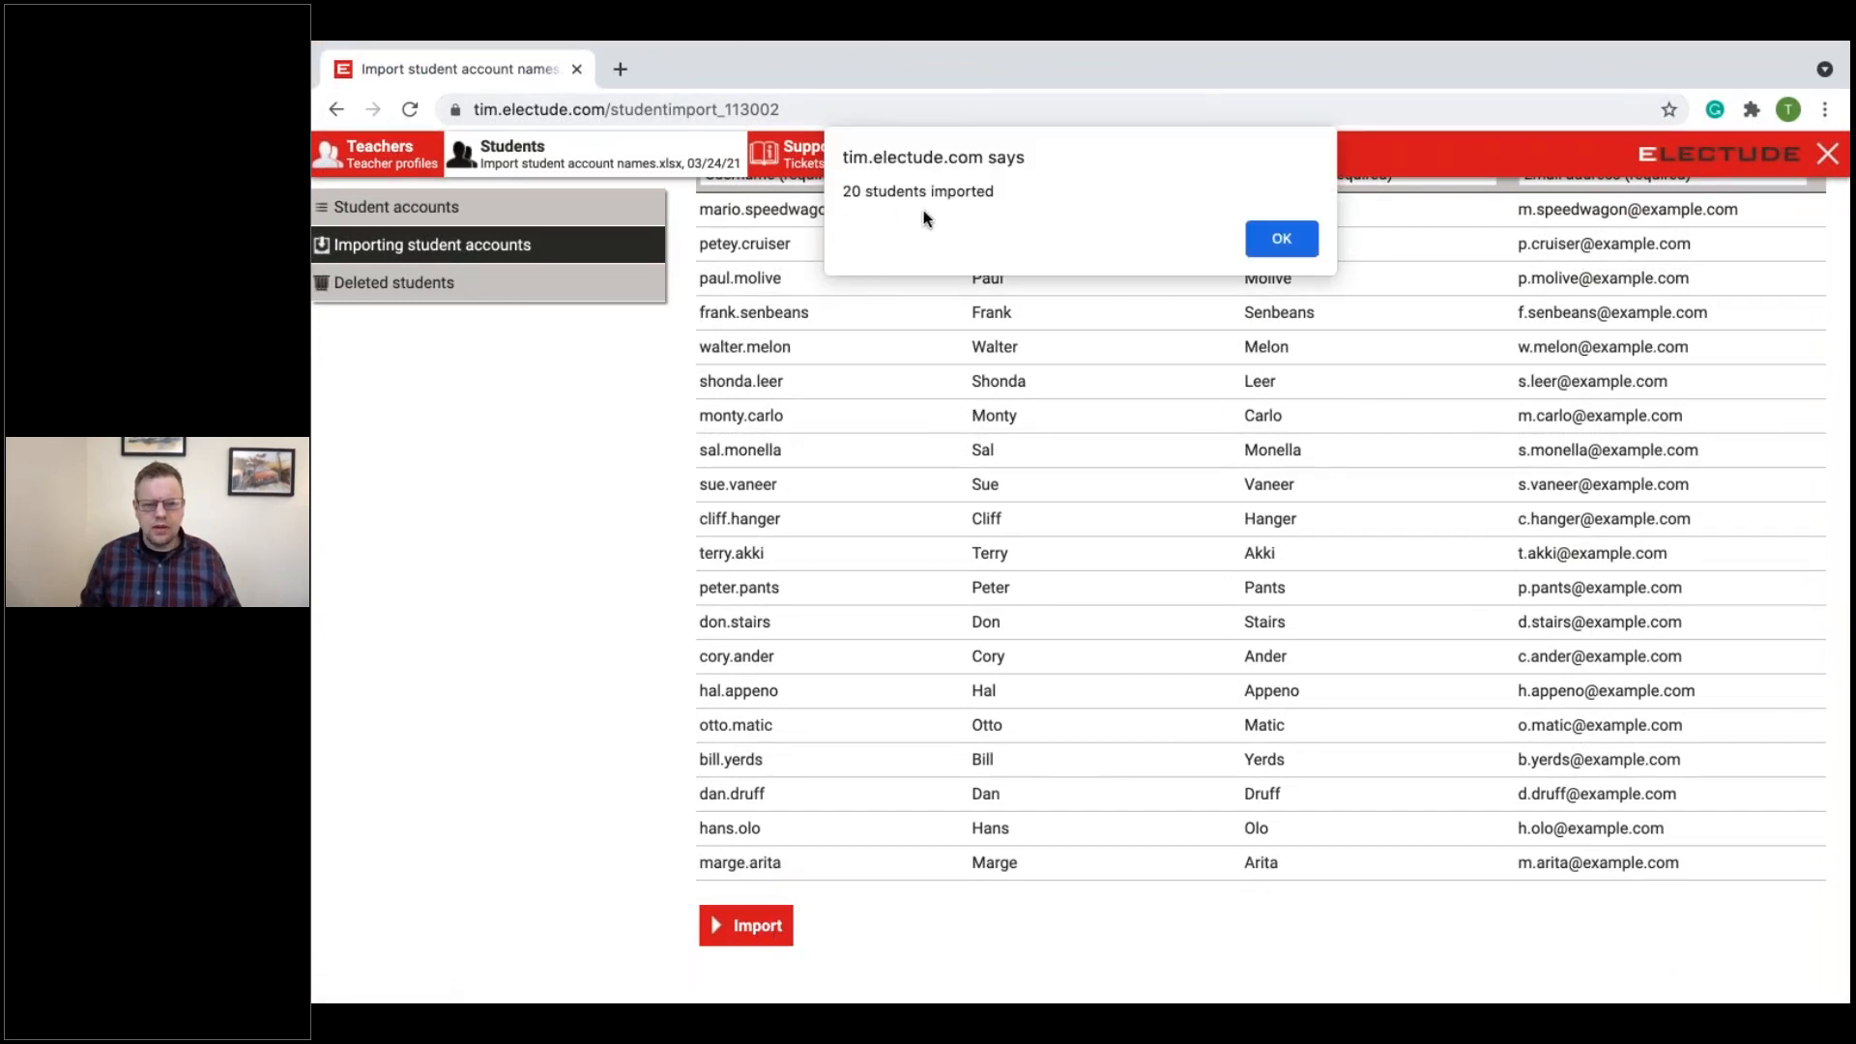
{"action": "left_click", "coordinate": [1261, 245]}
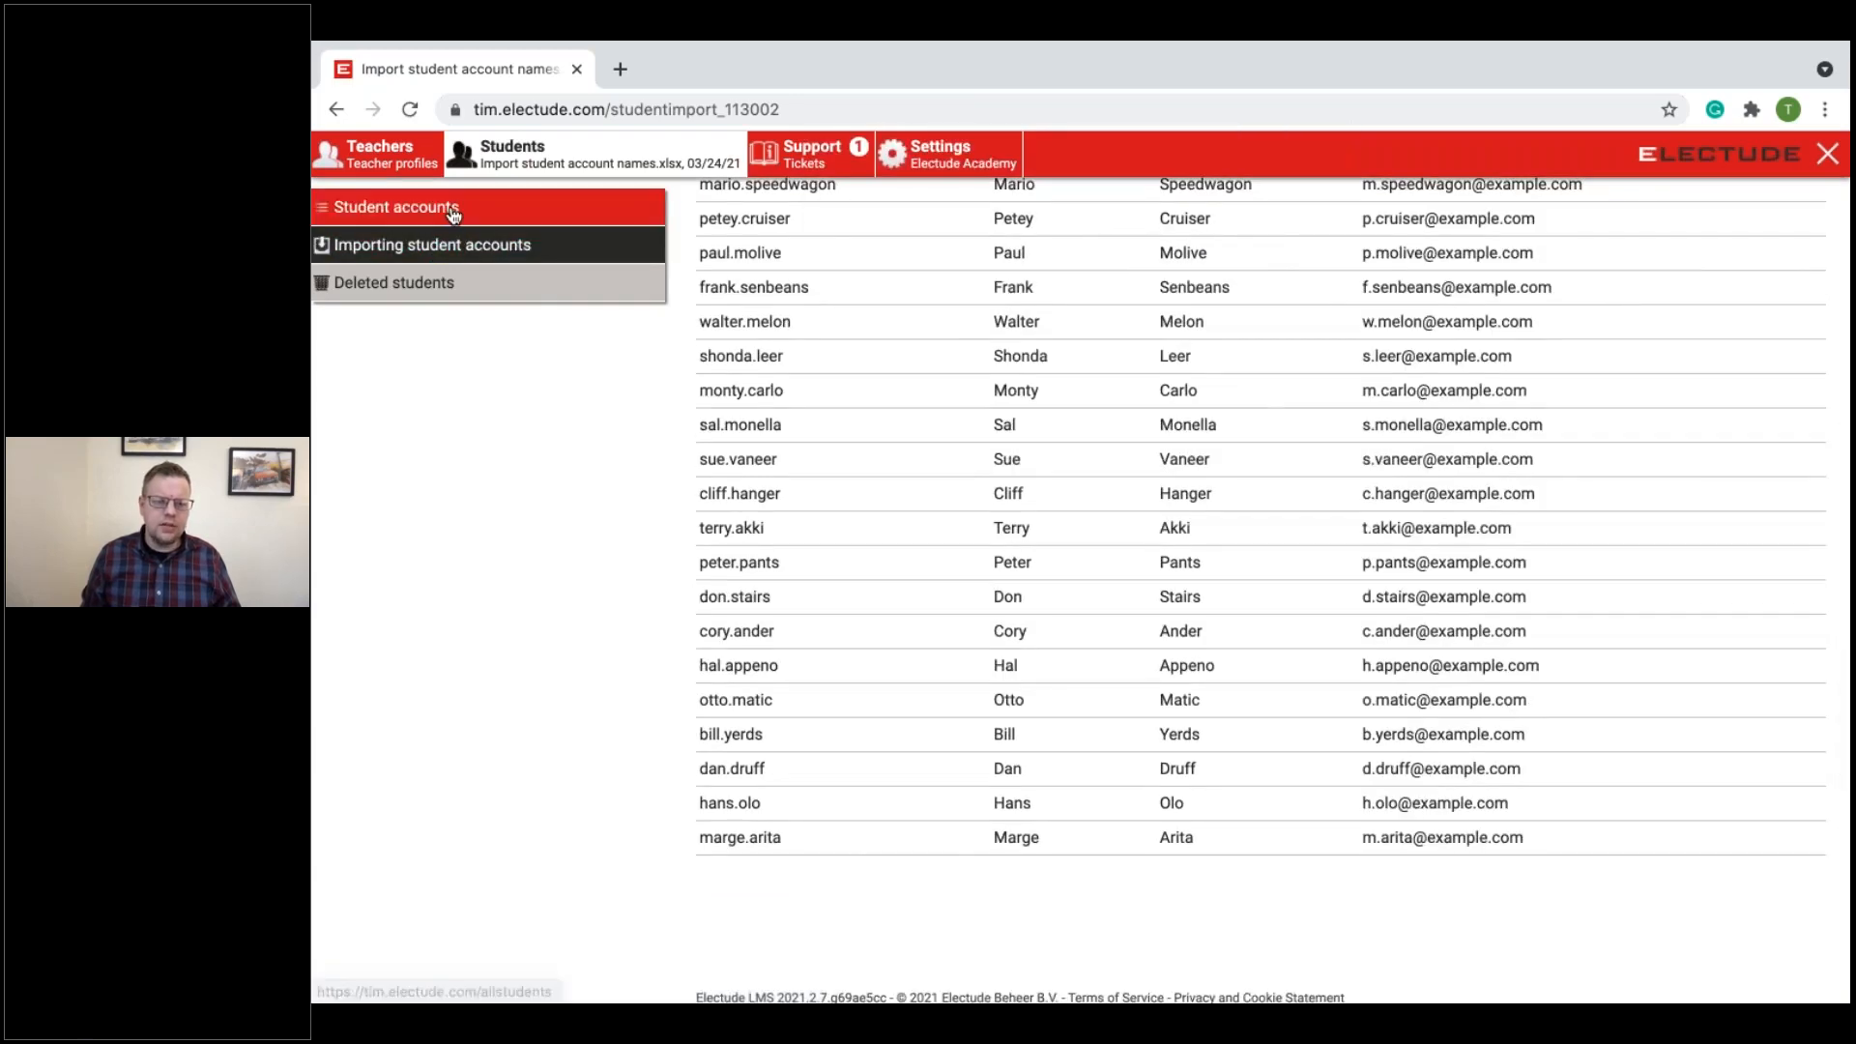
Step: Open the student accounts list and examine the imported students and their group assignments
{"action": "left_click", "coordinate": [451, 209]}
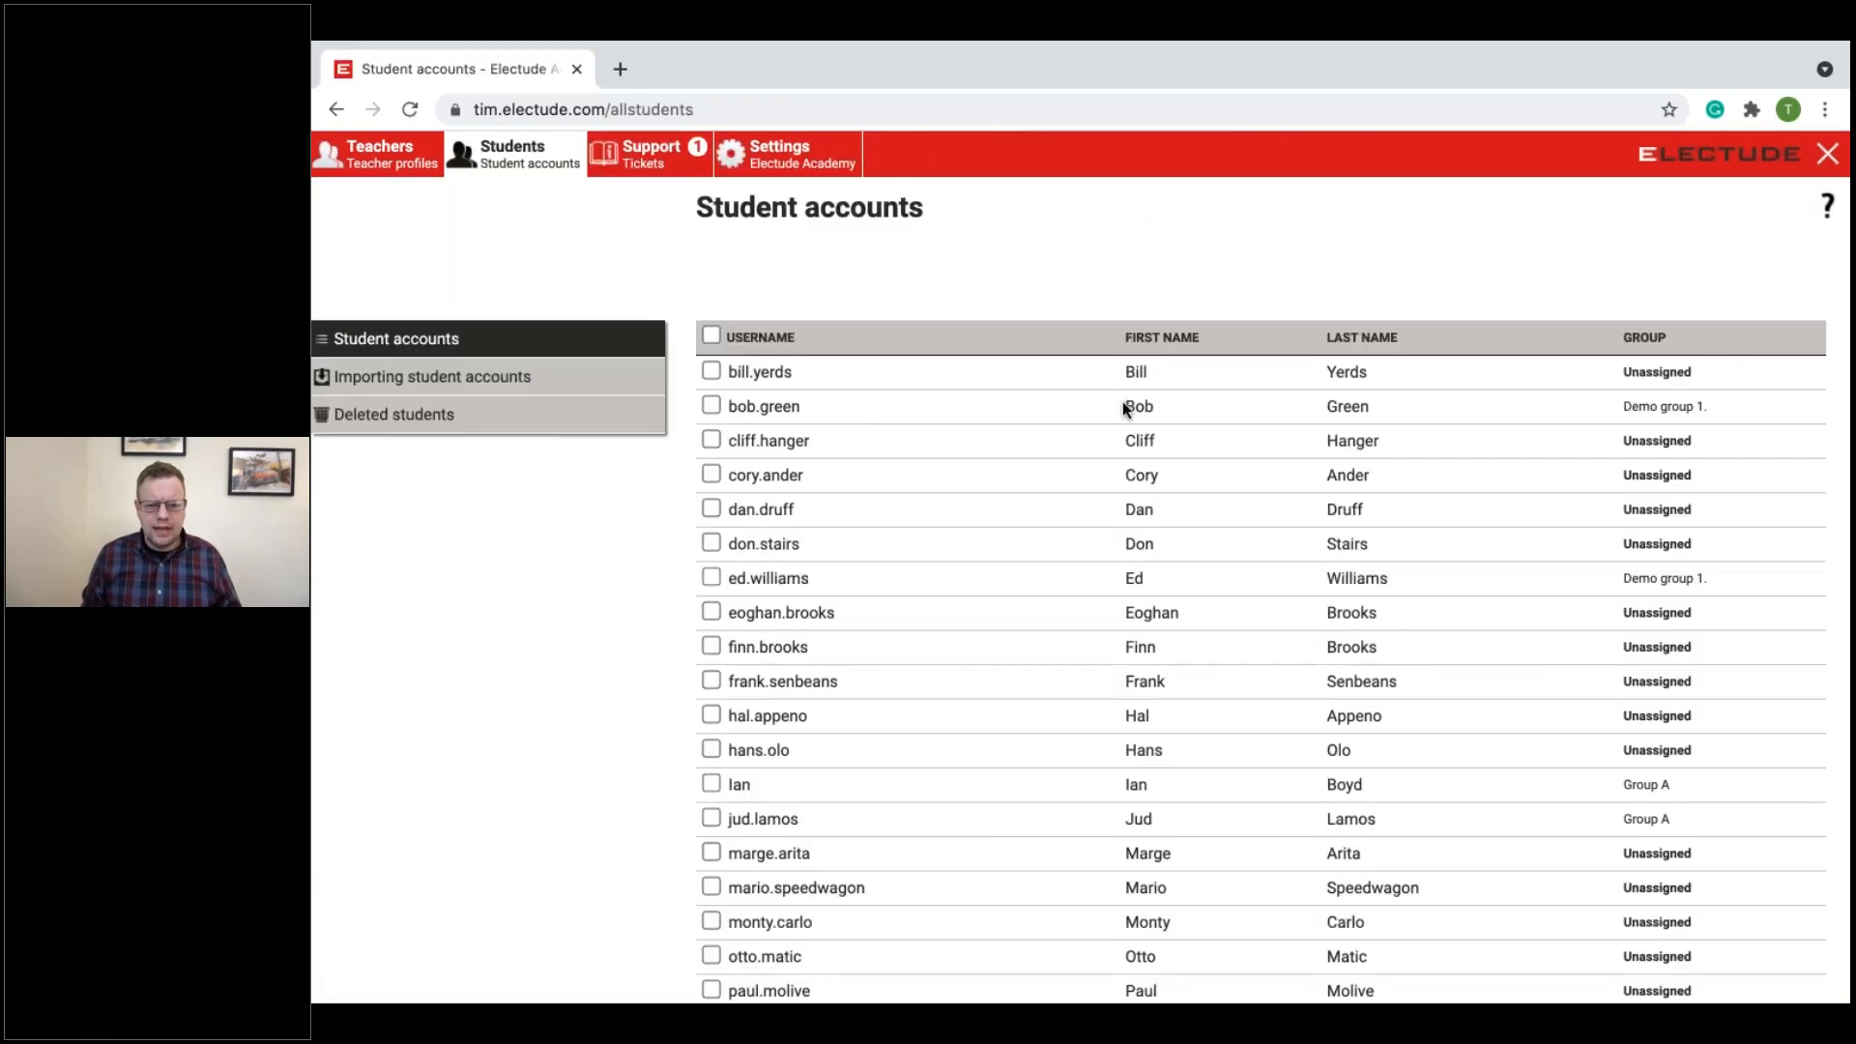
{"action": "scroll", "coordinate": [1122, 402], "scroll_direction": "down", "scroll_amount": 2}
{"action": "scroll", "coordinate": [1172, 766], "scroll_direction": "down", "scroll_amount": 4}
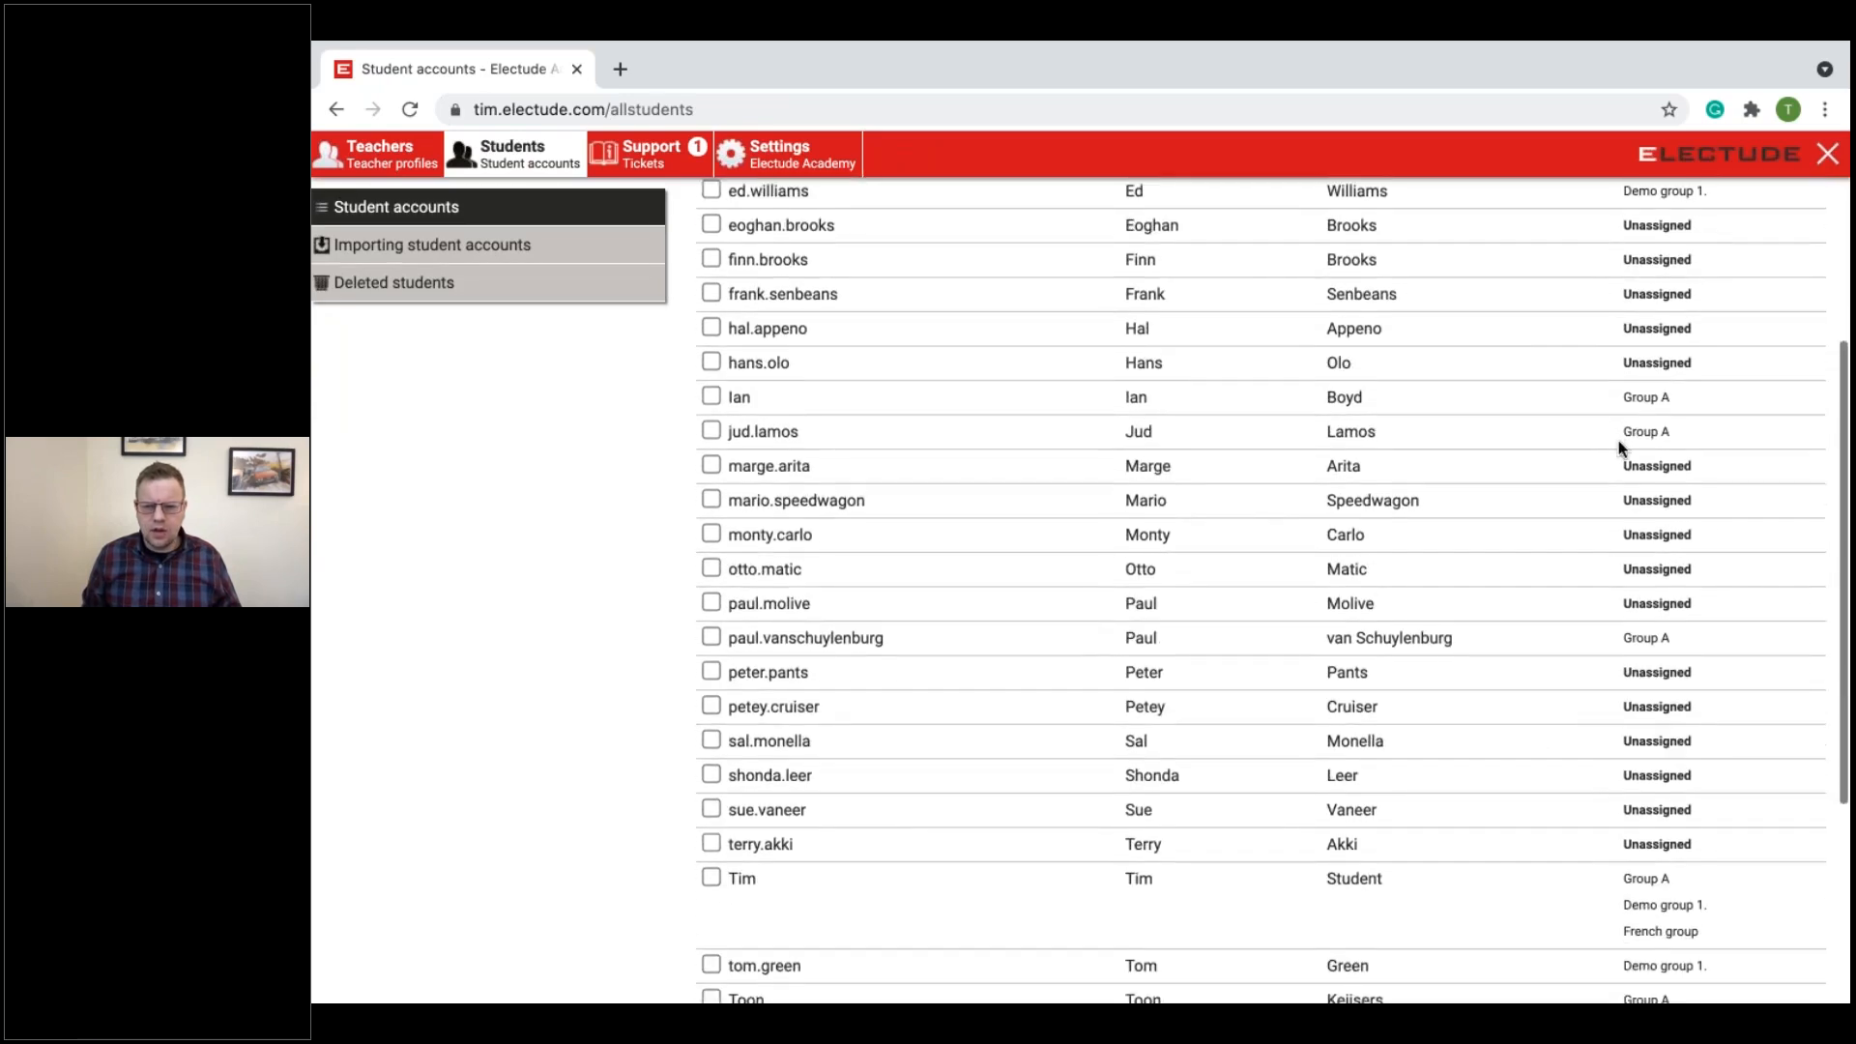
{"action": "scroll", "coordinate": [1618, 438], "scroll_direction": "up", "scroll_amount": 2}
{"action": "scroll", "coordinate": [1262, 589], "scroll_direction": "up", "scroll_amount": 2}
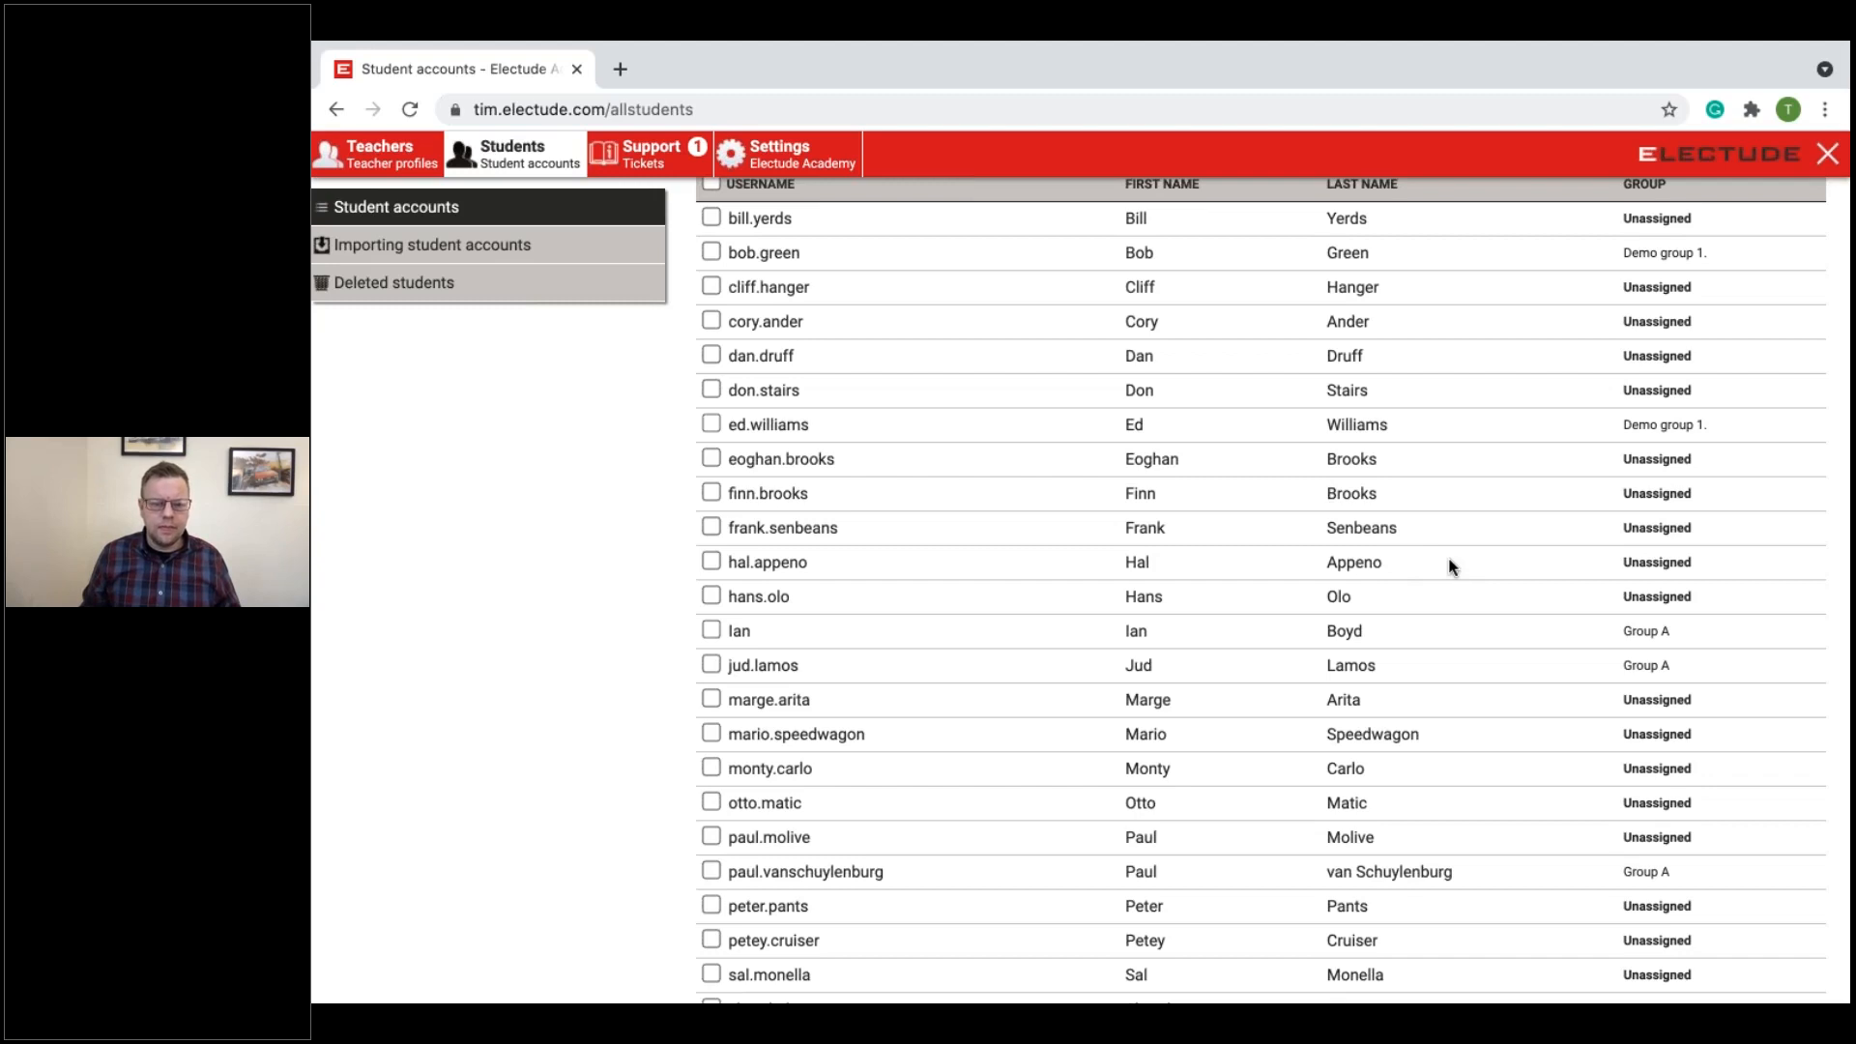
{"action": "scroll", "coordinate": [1449, 566], "scroll_direction": "down", "scroll_amount": 2}
{"action": "scroll", "coordinate": [1412, 551], "scroll_direction": "down", "scroll_amount": 4}
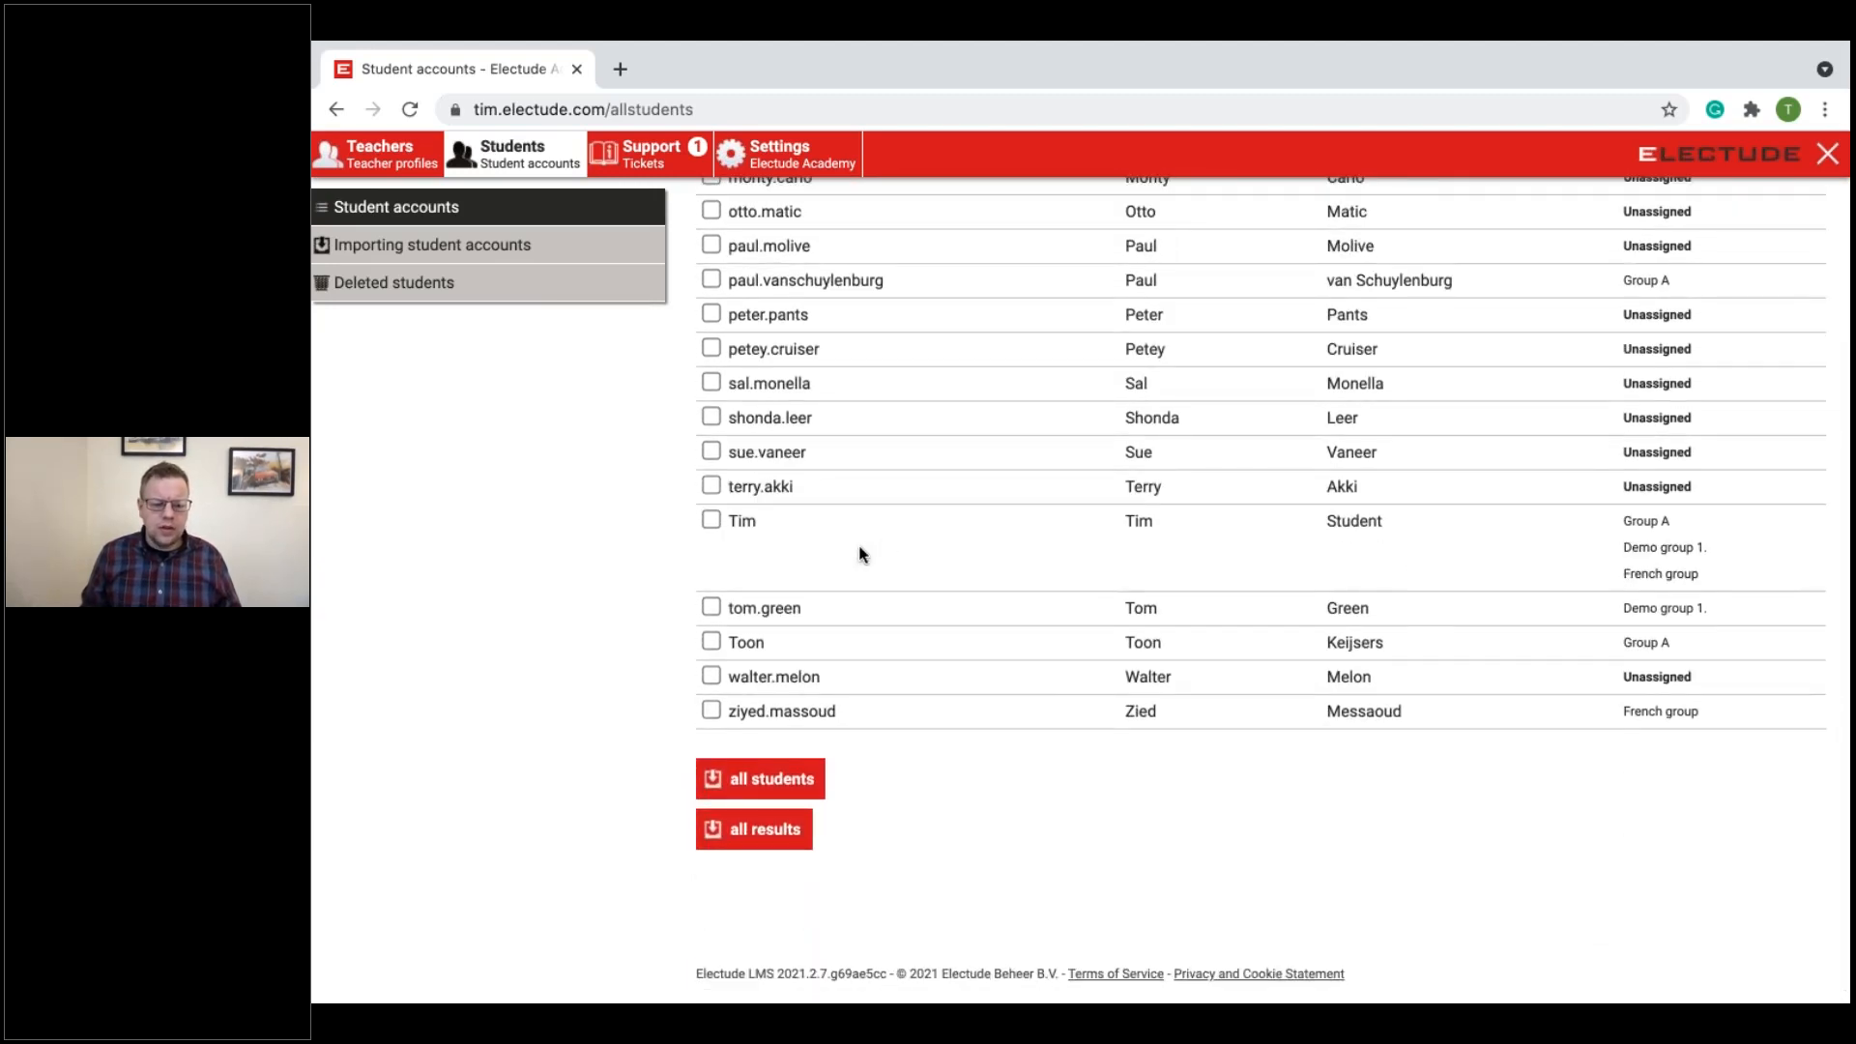
Step: Export all students, review the exported "all-students-2021-03-24" file in Excel, and close it
{"action": "left_click", "coordinate": [758, 784]}
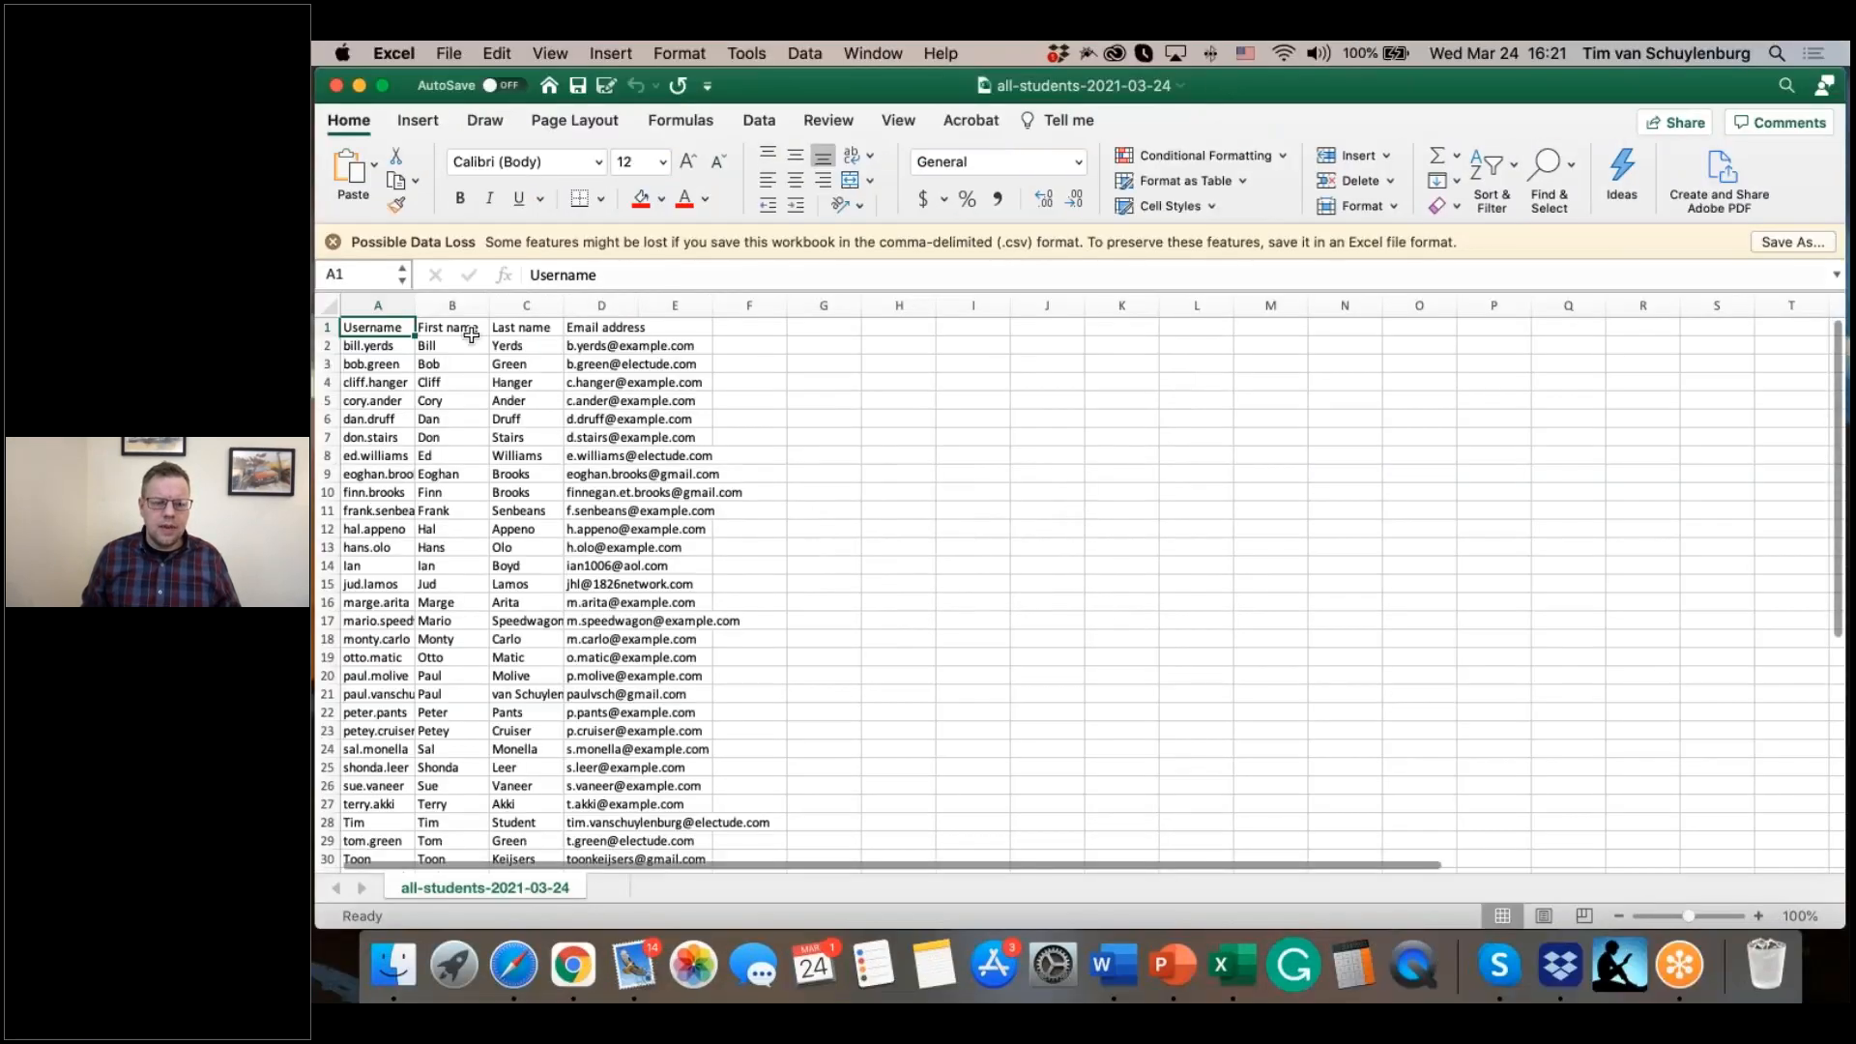
{"action": "scroll", "coordinate": [512, 483], "scroll_direction": "down", "scroll_amount": 2}
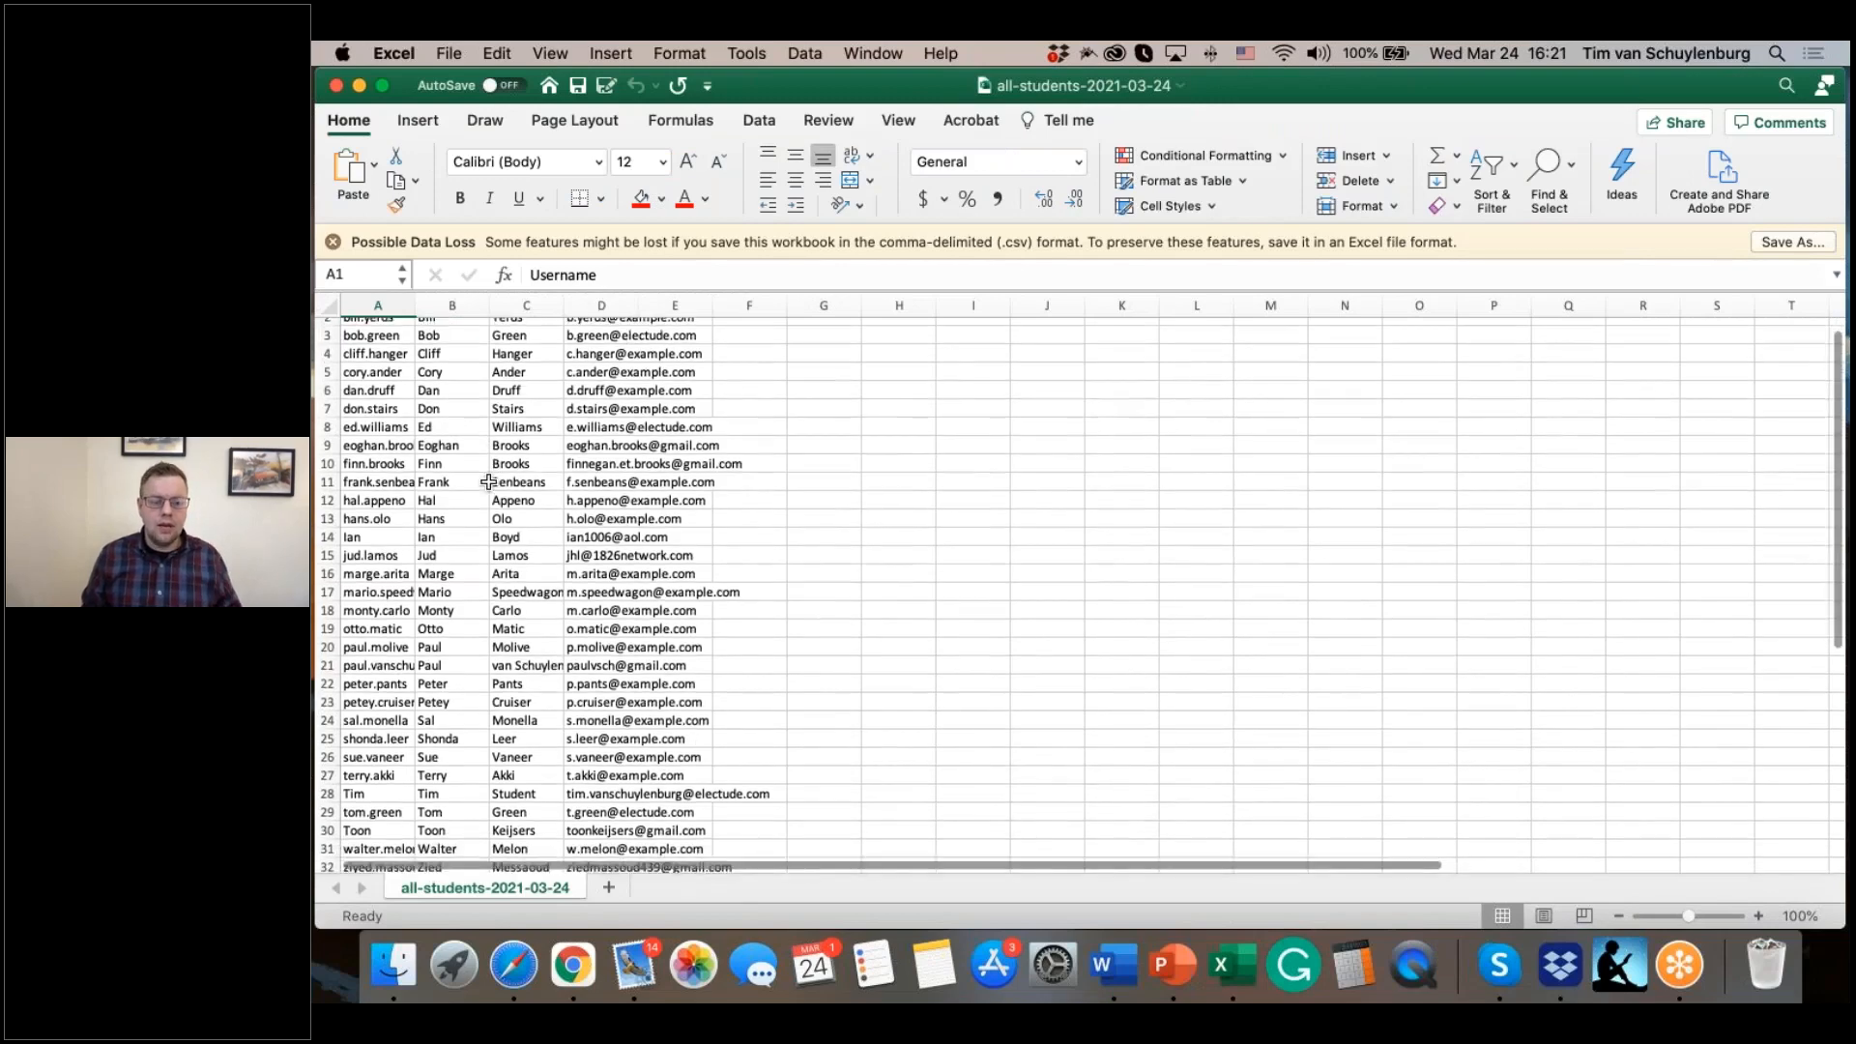
{"action": "scroll", "coordinate": [557, 514], "scroll_direction": "up", "scroll_amount": 2}
{"action": "scroll", "coordinate": [495, 624], "scroll_direction": "down", "scroll_amount": 6}
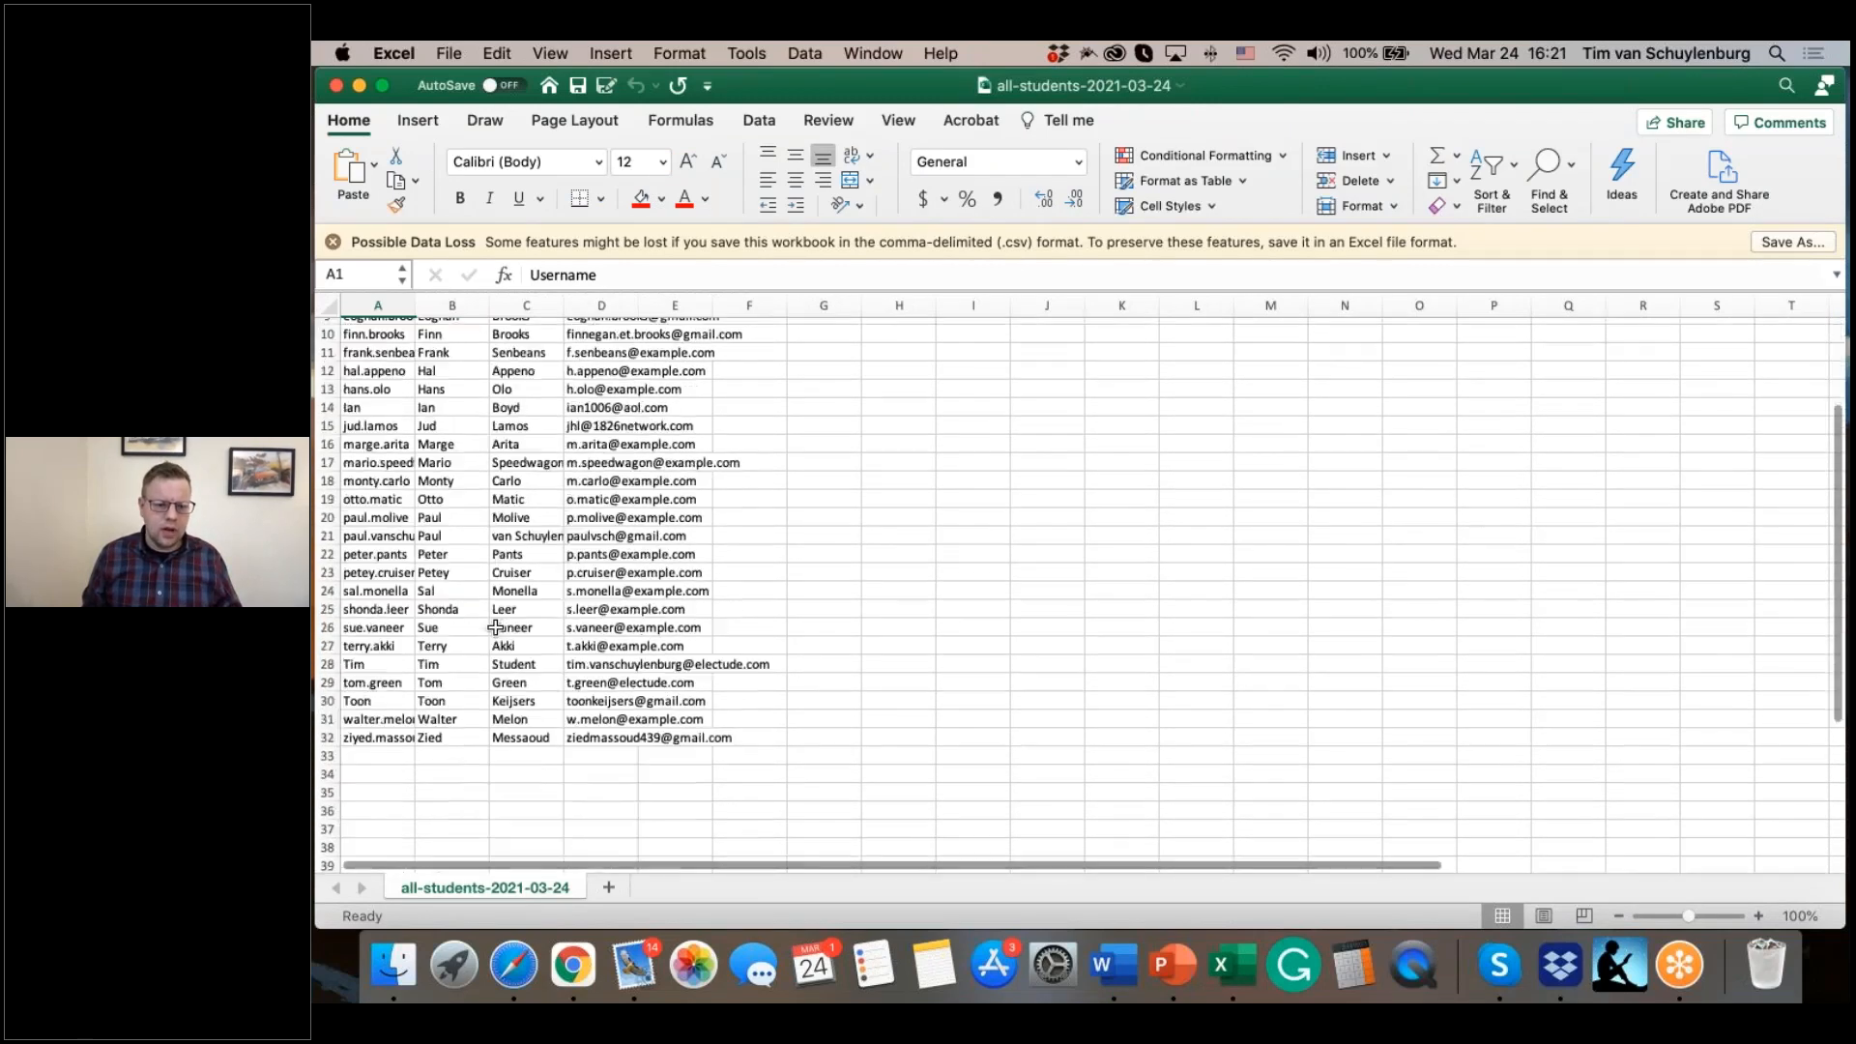
{"action": "scroll", "coordinate": [495, 623], "scroll_direction": "up", "scroll_amount": 3}
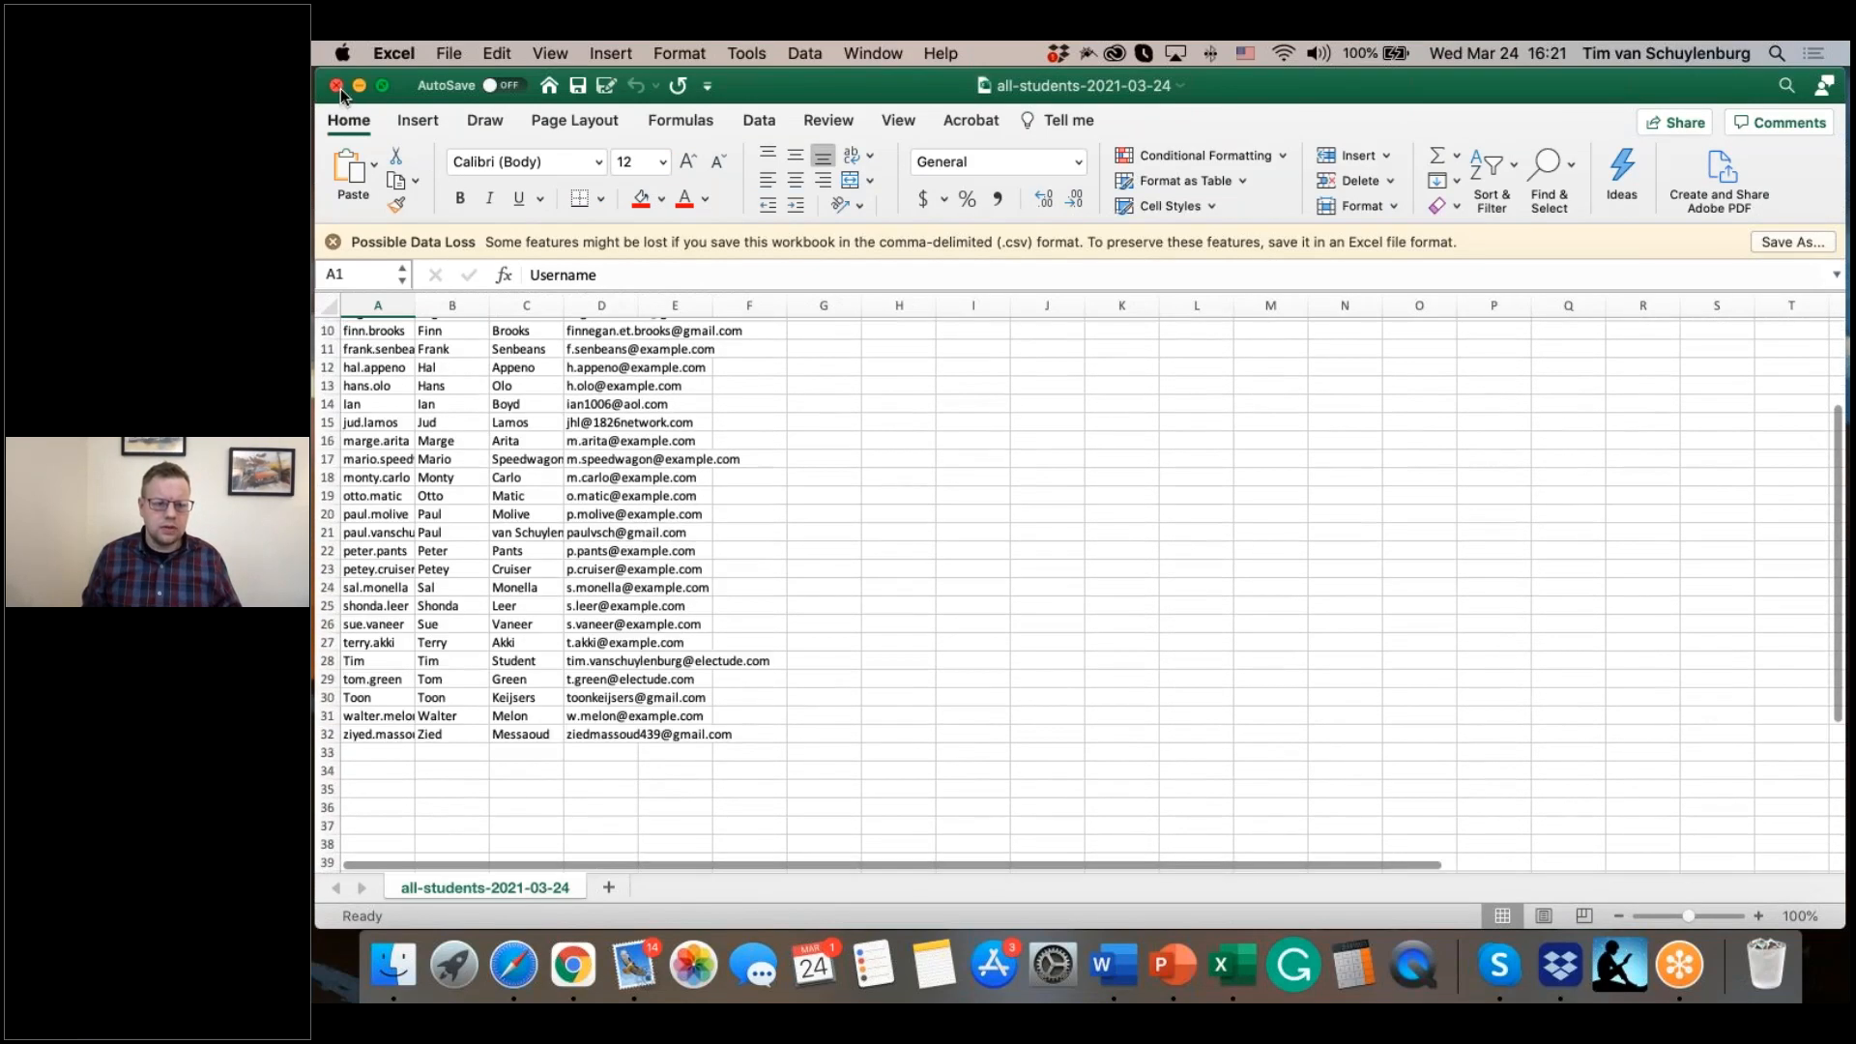
{"action": "left_click", "coordinate": [337, 86]}
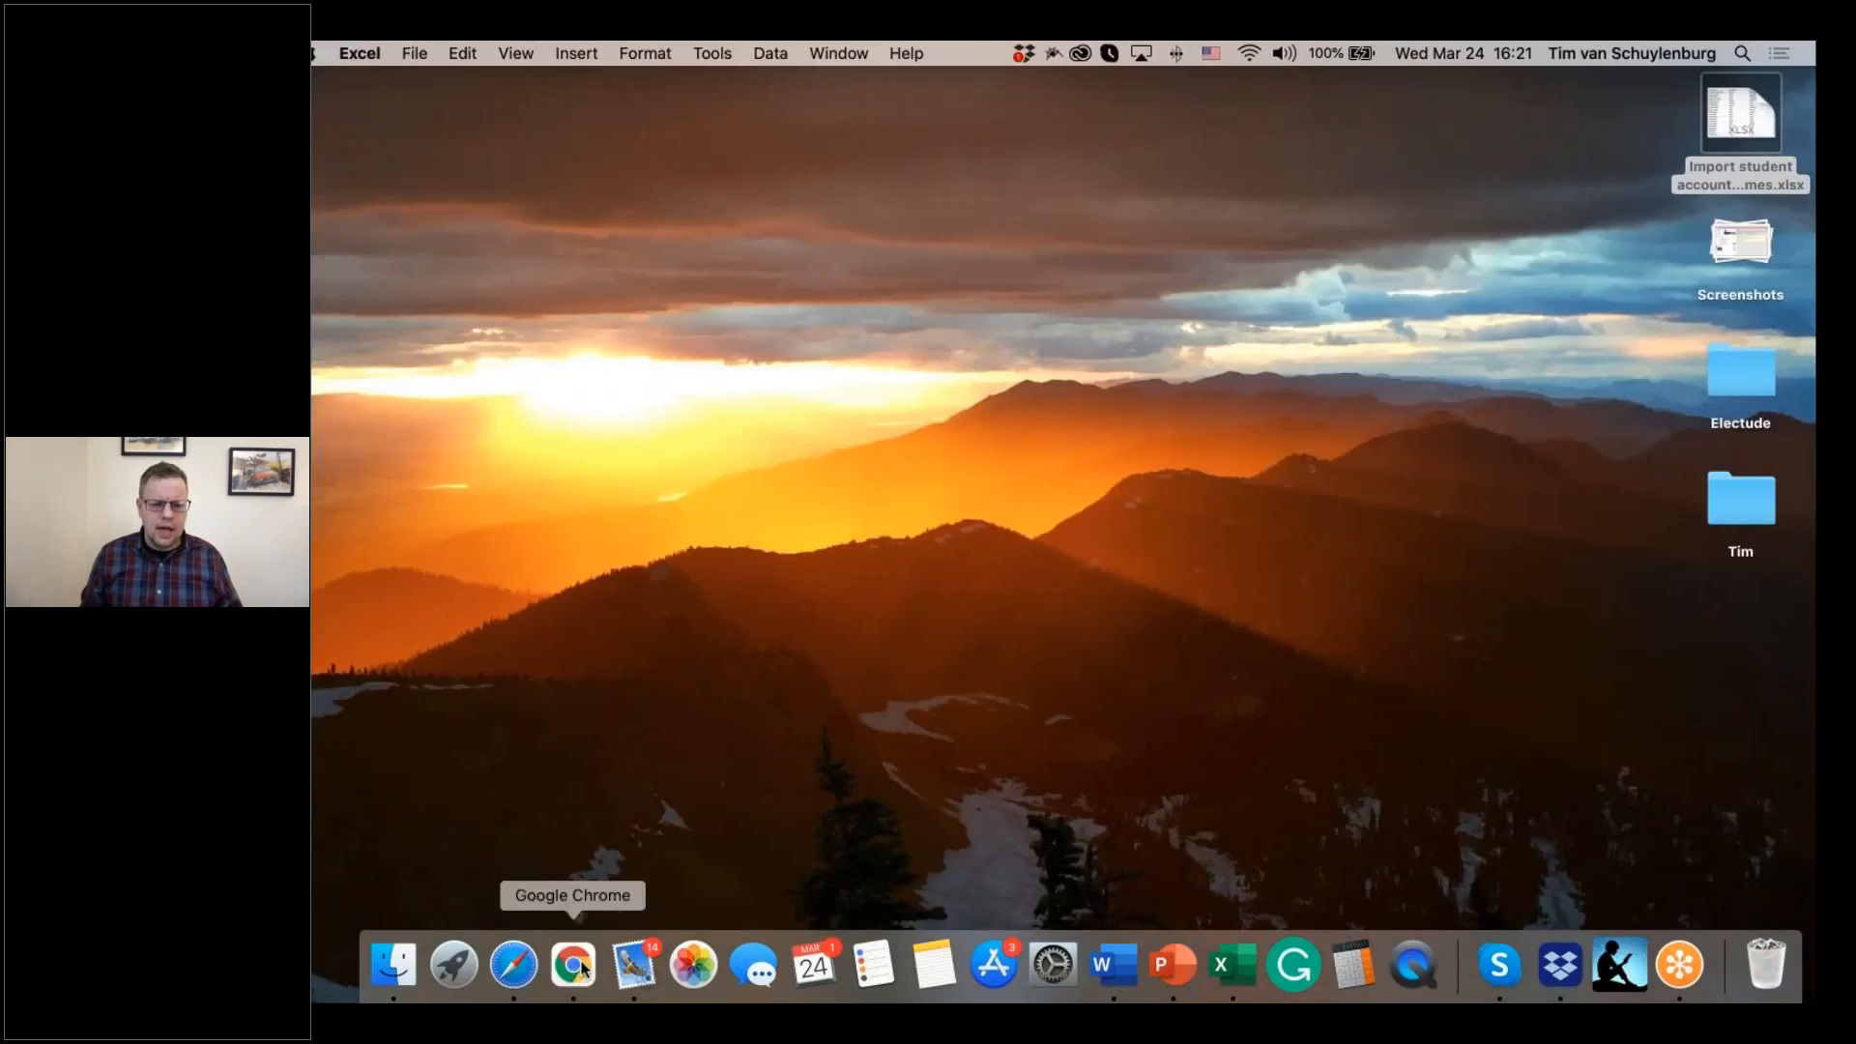
Step: Switch back to Chrome and review the student accounts list with its export options for all students and all results
{"action": "left_click", "coordinate": [580, 964]}
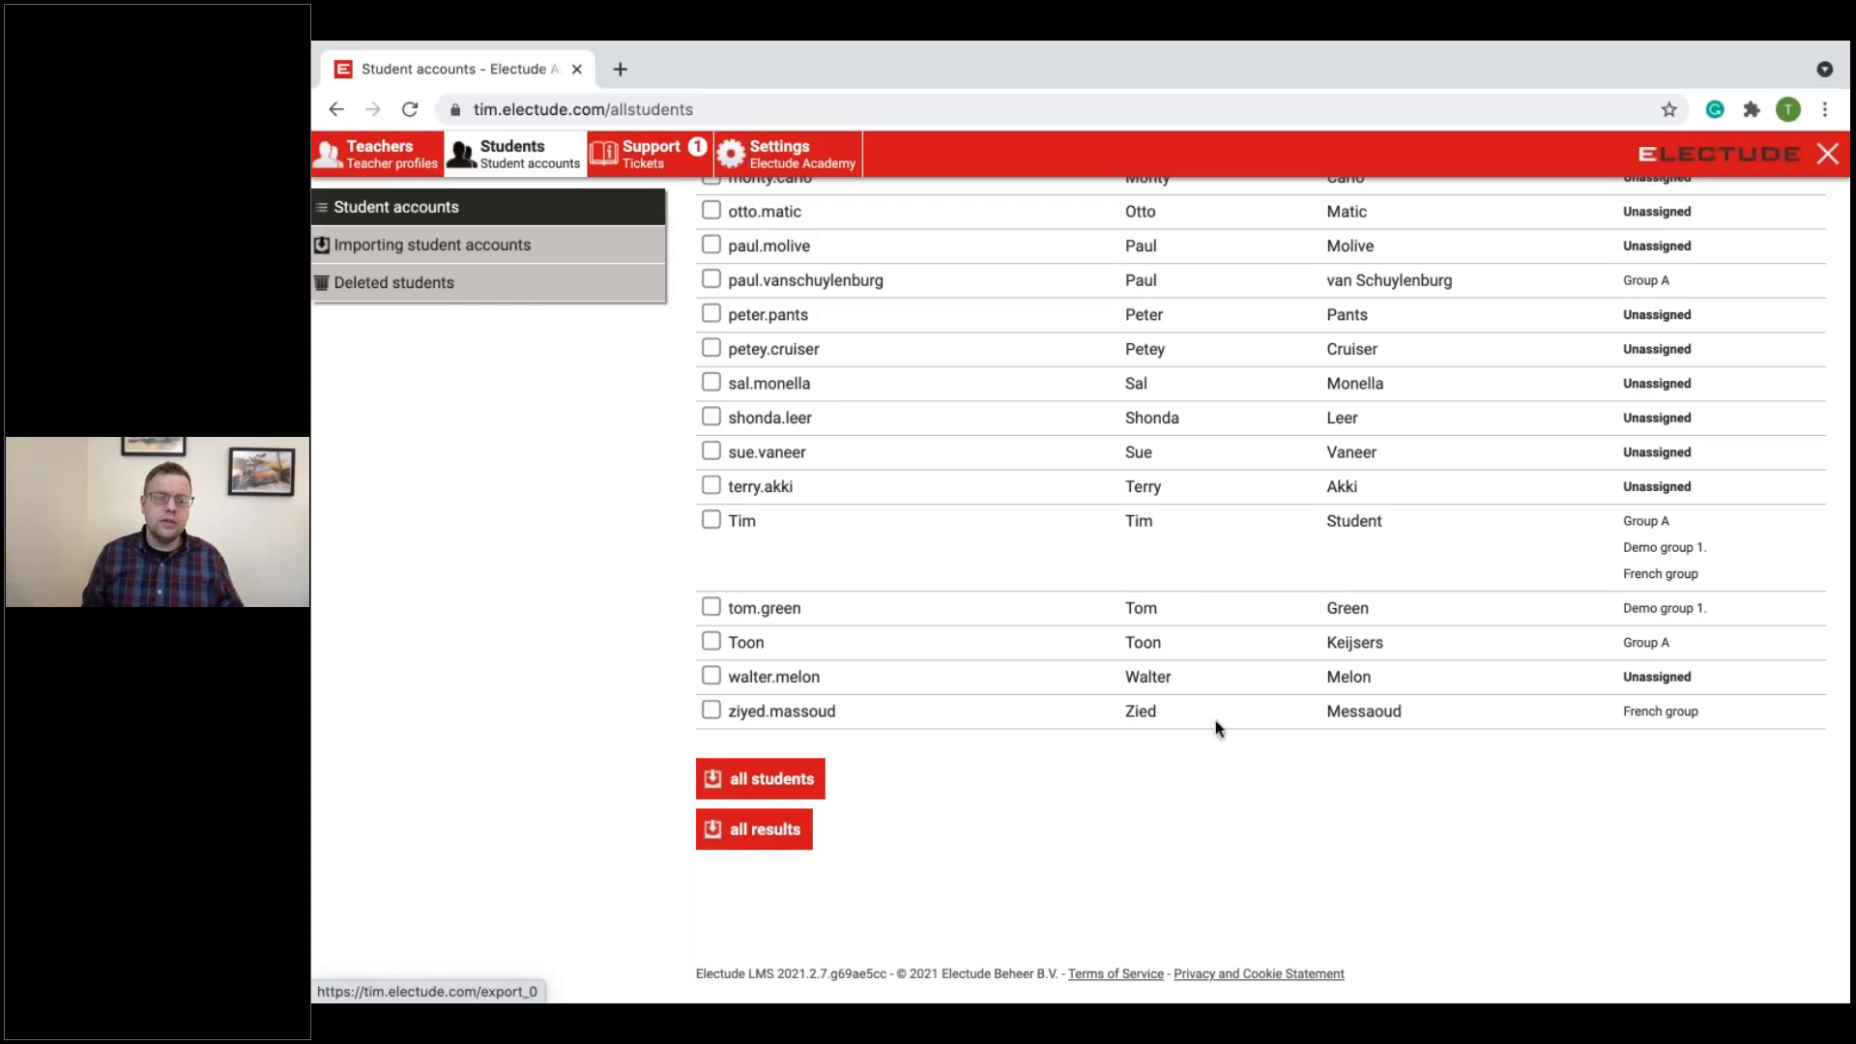
{"action": "scroll", "coordinate": [1160, 609], "scroll_direction": "up", "scroll_amount": 2}
{"action": "scroll", "coordinate": [1154, 613], "scroll_direction": "down", "scroll_amount": 1}
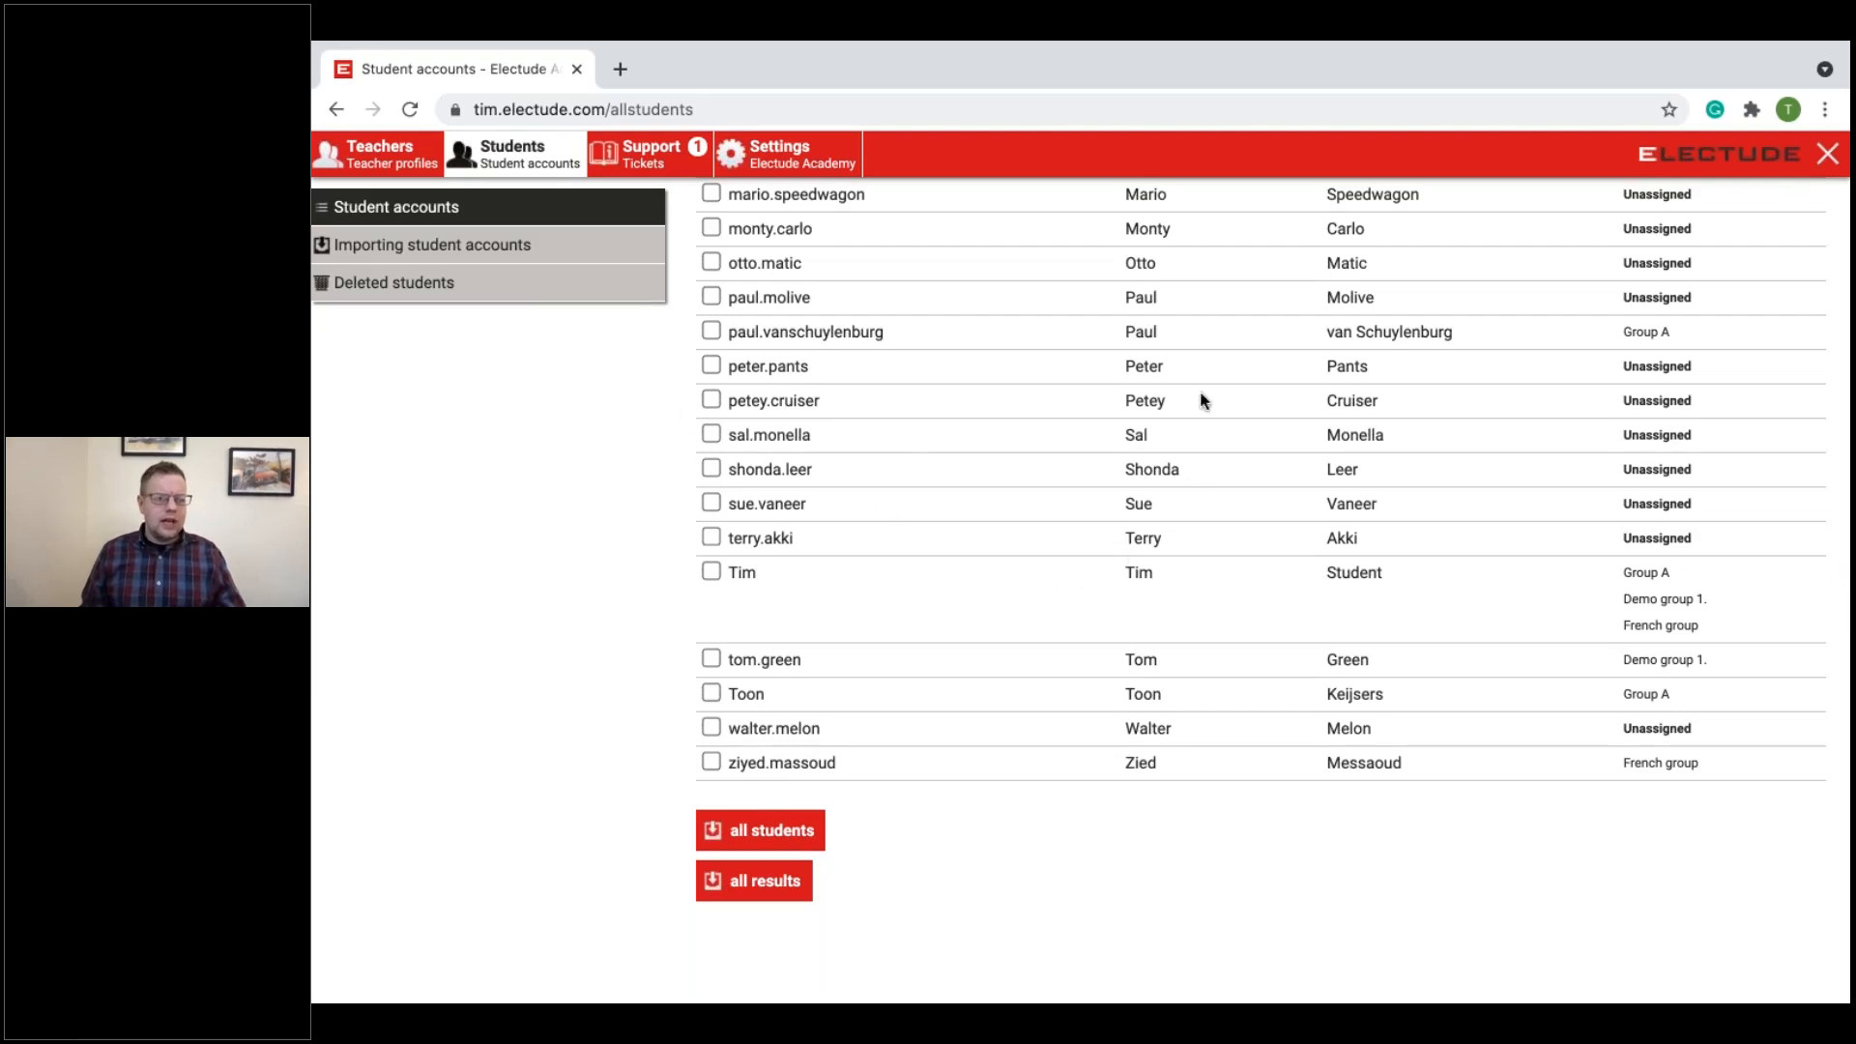
Step: Open the administrator's account settings and look over the details, password and two-factor authentication sections
{"action": "left_click", "coordinate": [793, 165]}
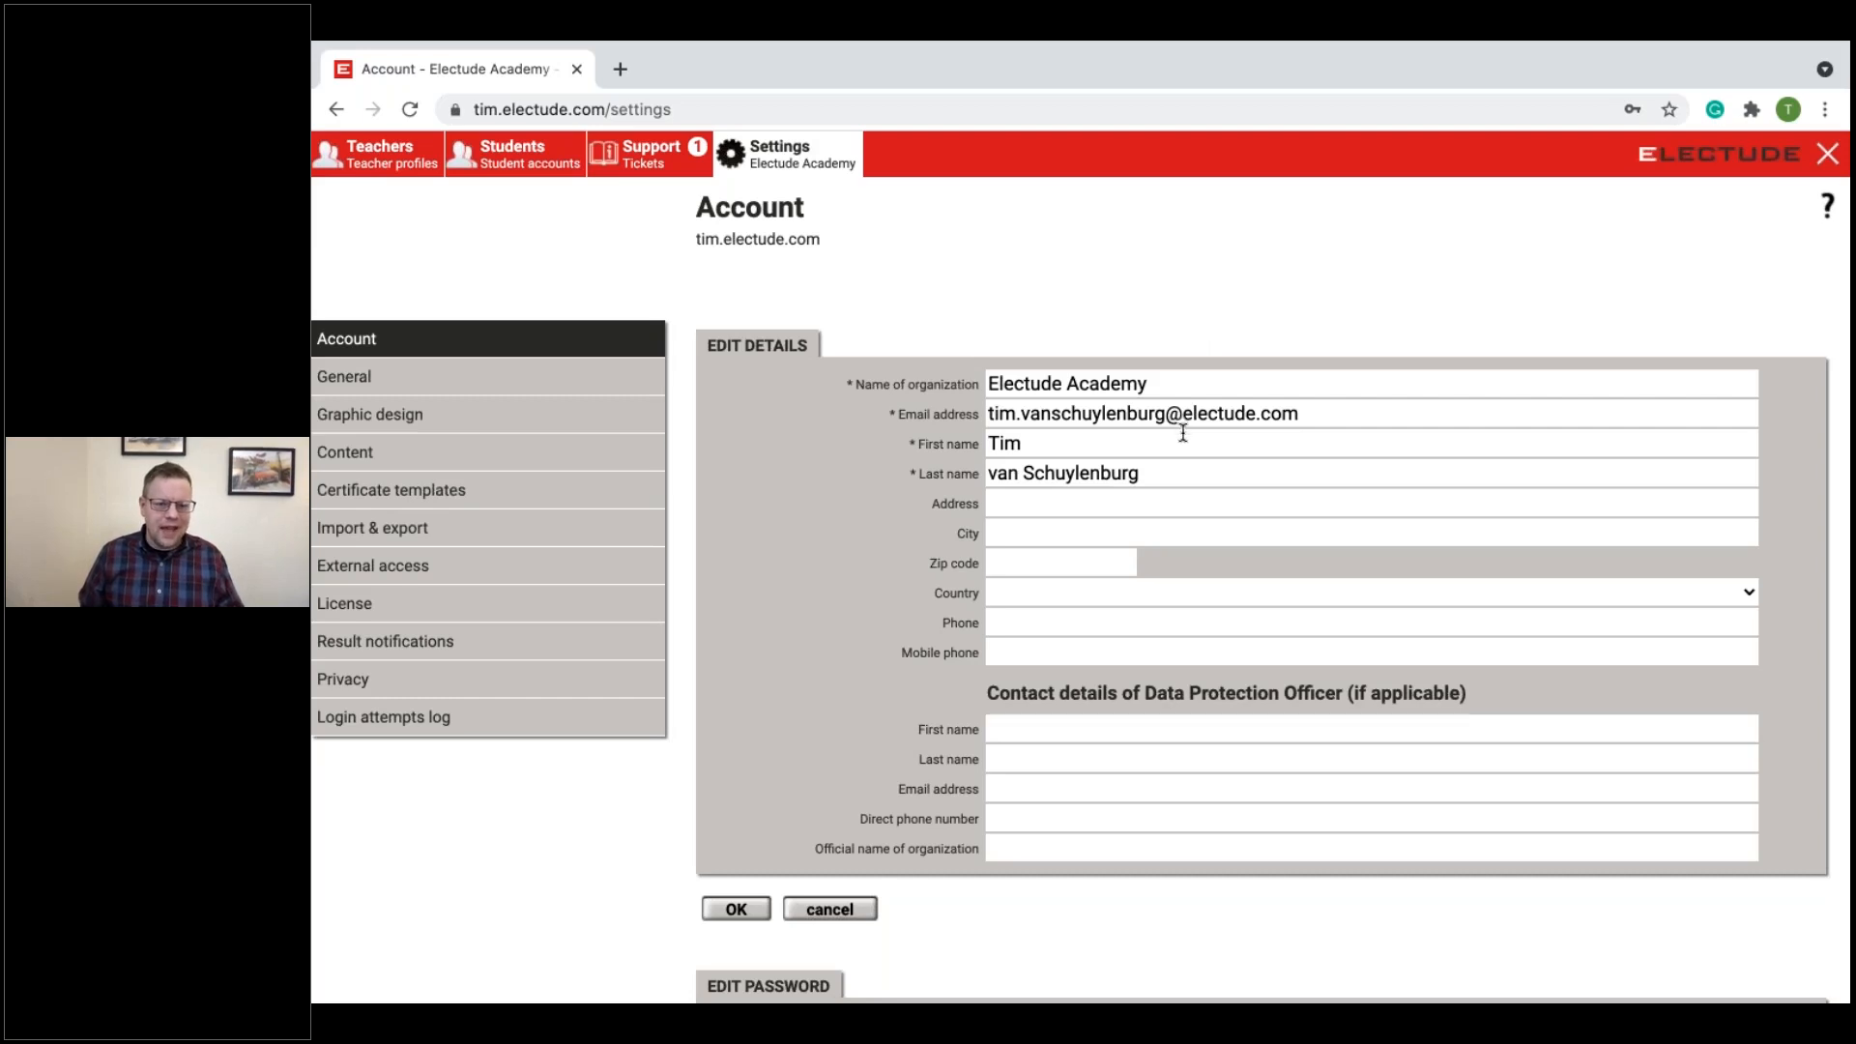
{"action": "scroll", "coordinate": [1179, 503], "scroll_direction": "down", "scroll_amount": 1}
{"action": "scroll", "coordinate": [1179, 503], "scroll_direction": "down", "scroll_amount": 4}
{"action": "scroll", "coordinate": [1174, 498], "scroll_direction": "up", "scroll_amount": 2}
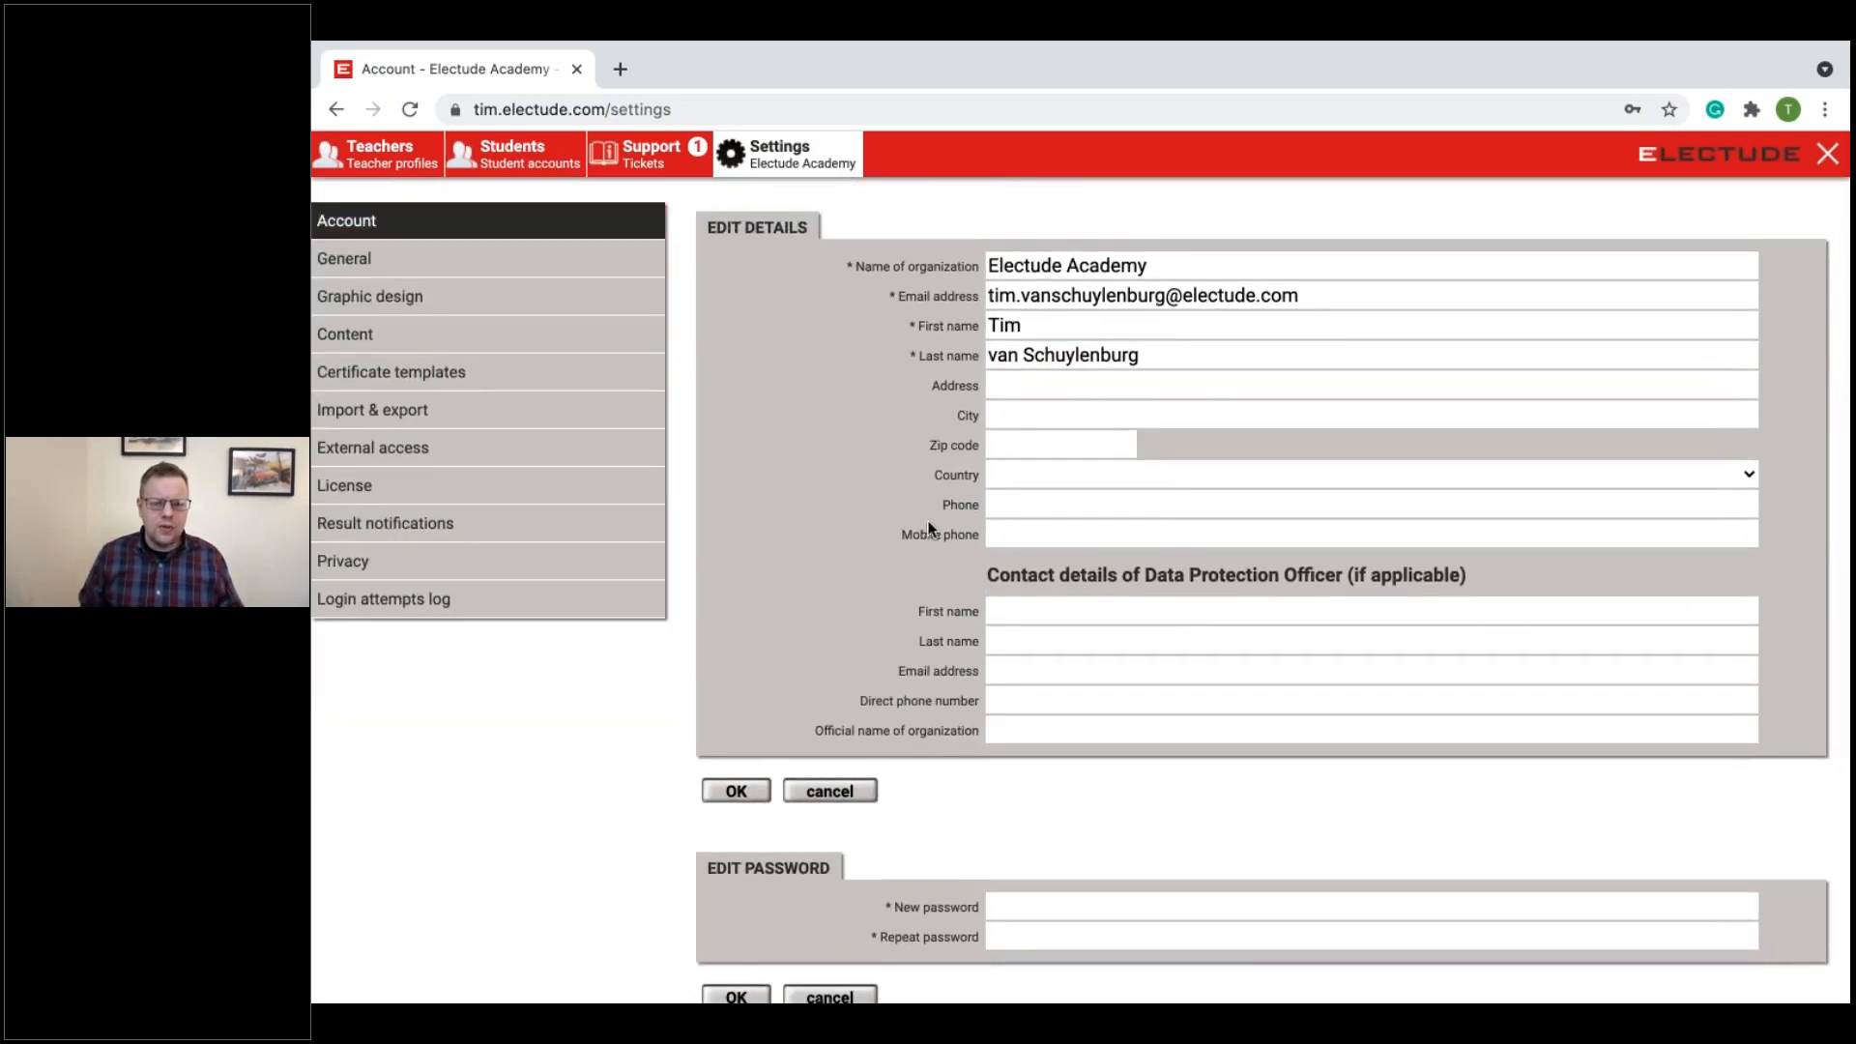
{"action": "scroll", "coordinate": [879, 289], "scroll_direction": "up", "scroll_amount": 3}
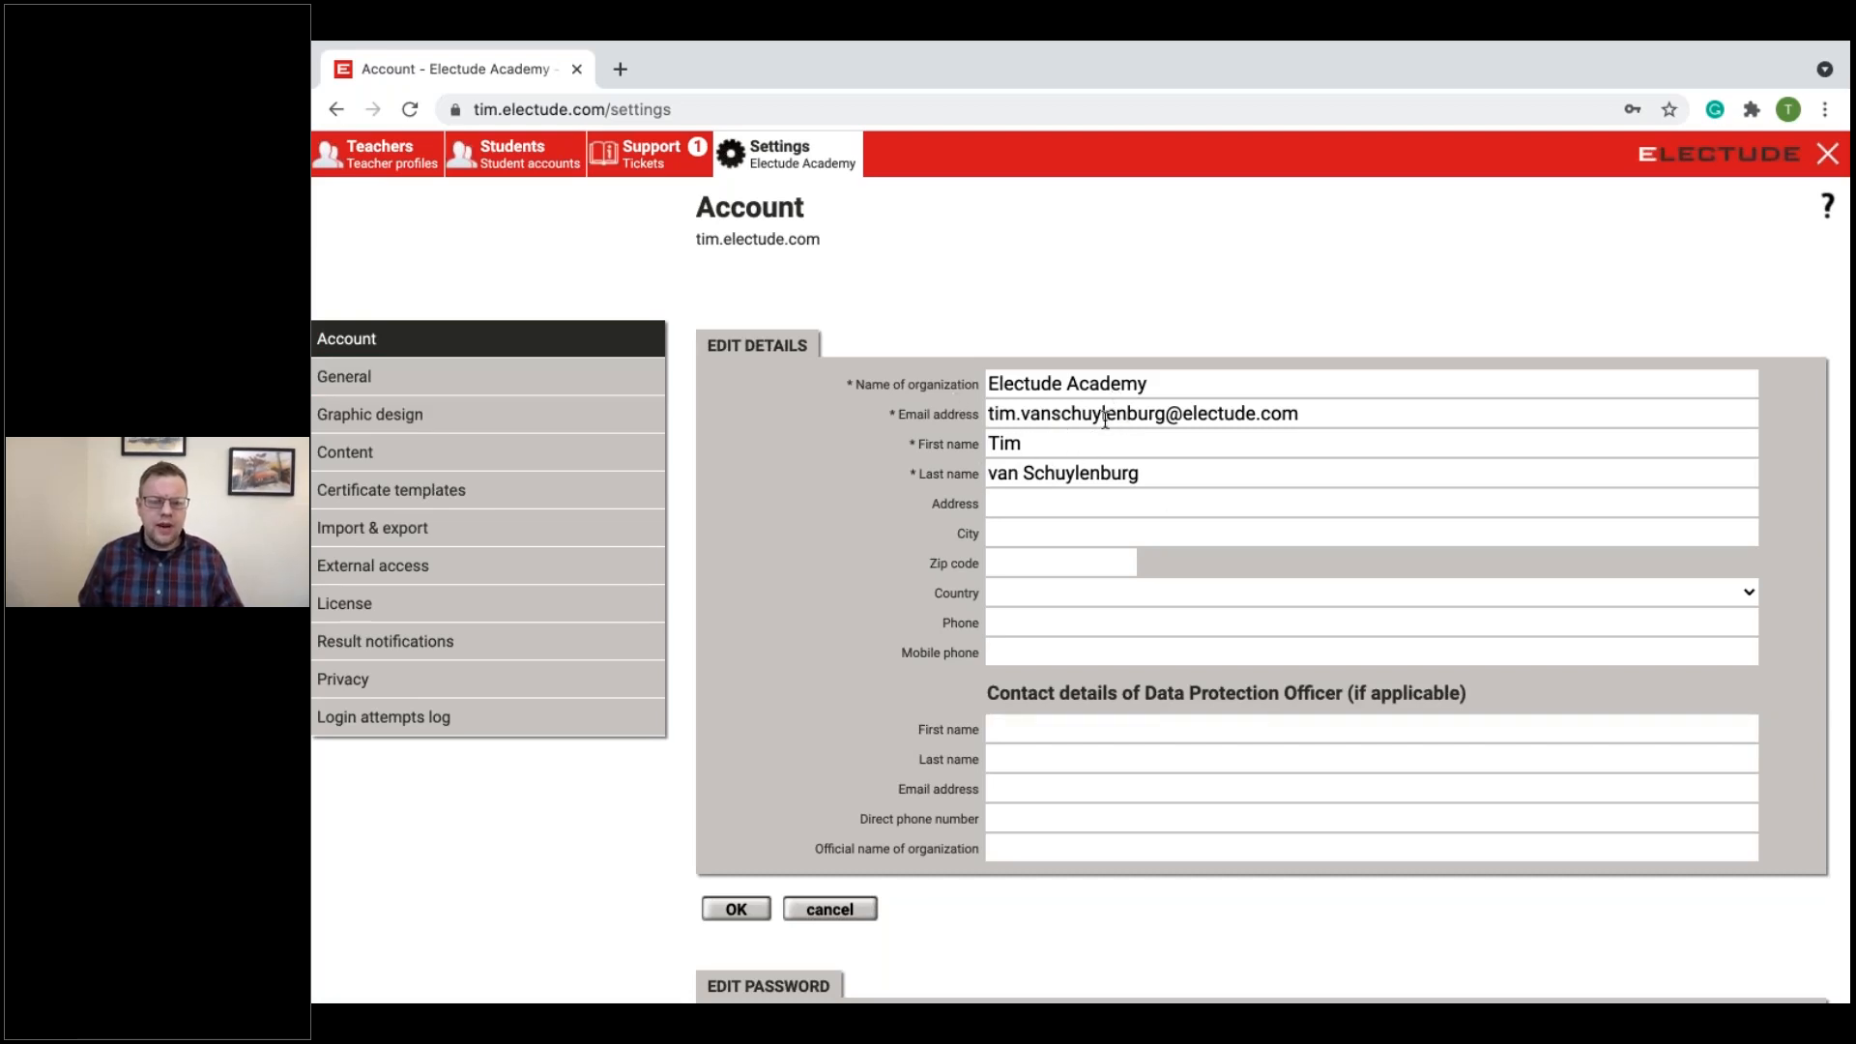
Step: Examine the administrator's email address field and the contact details fields for the Data Protection Officer
{"action": "left_click_drag", "start_coordinate": [1316, 413], "coordinate": [987, 412]}
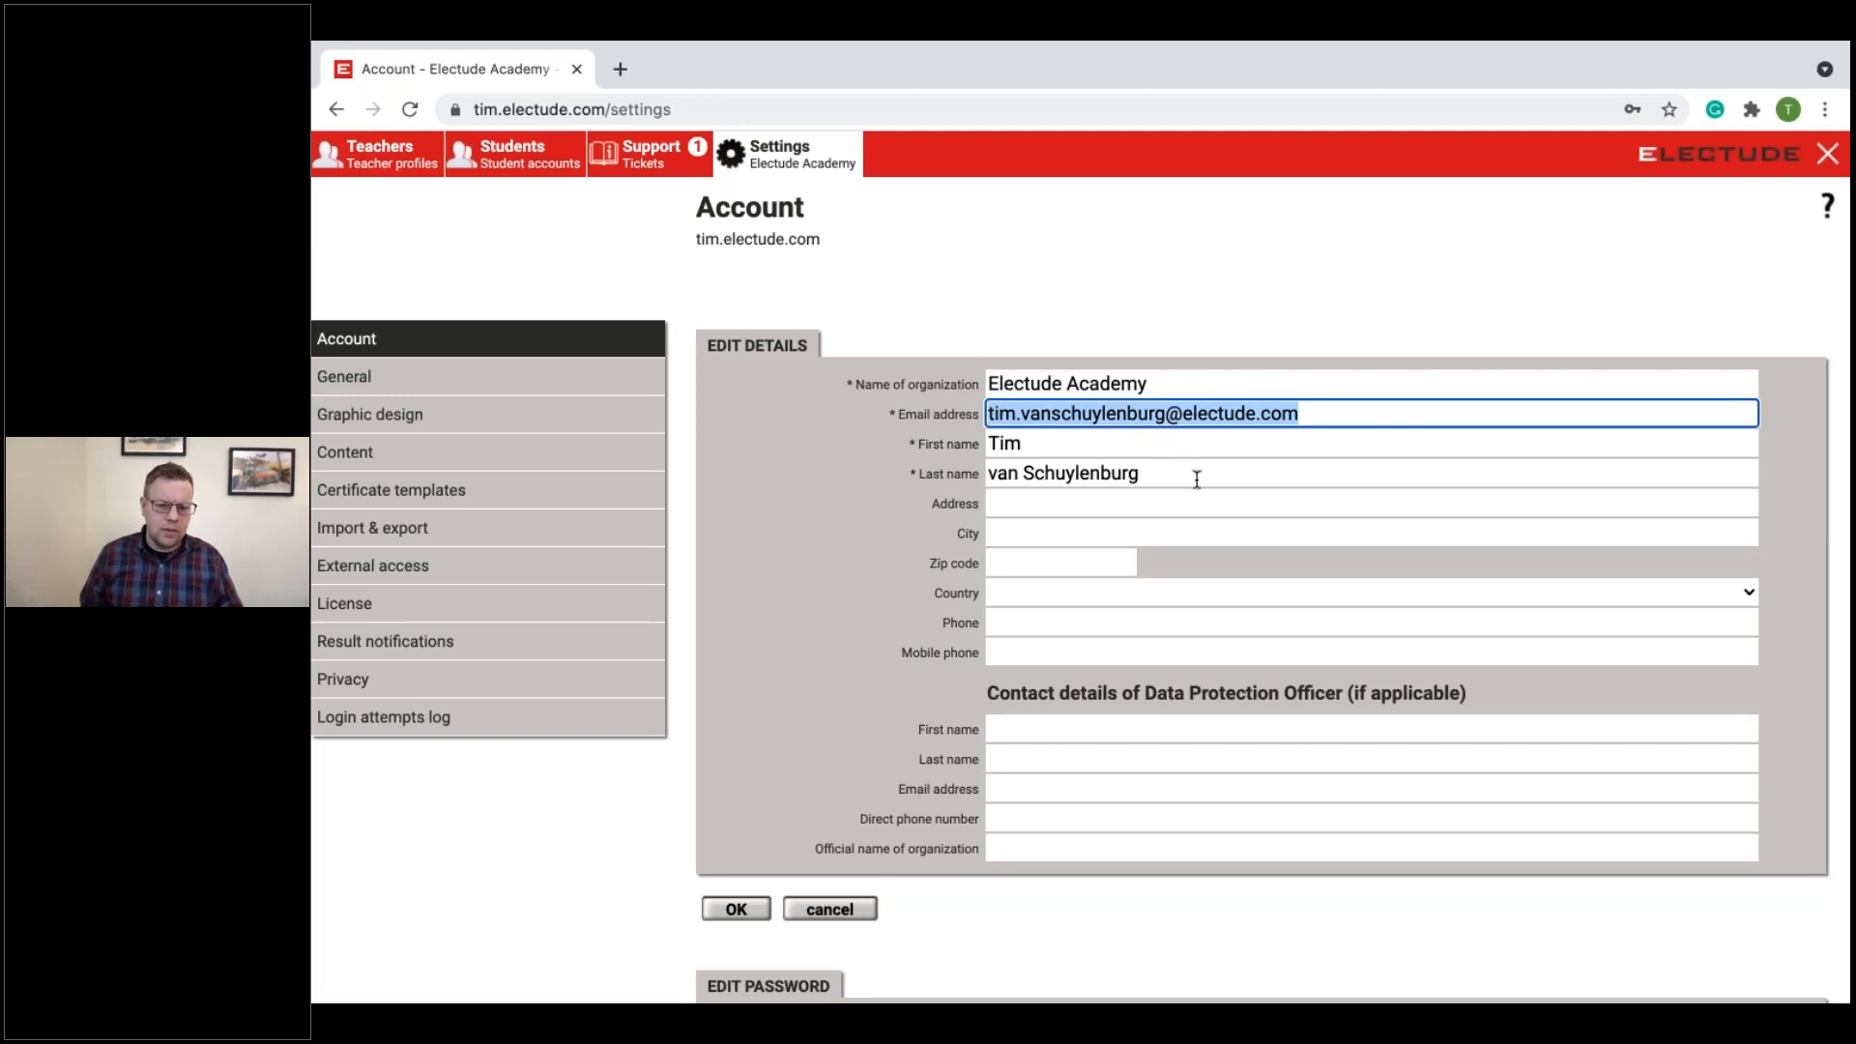
{"action": "scroll", "coordinate": [1227, 527], "scroll_direction": "down", "scroll_amount": 2}
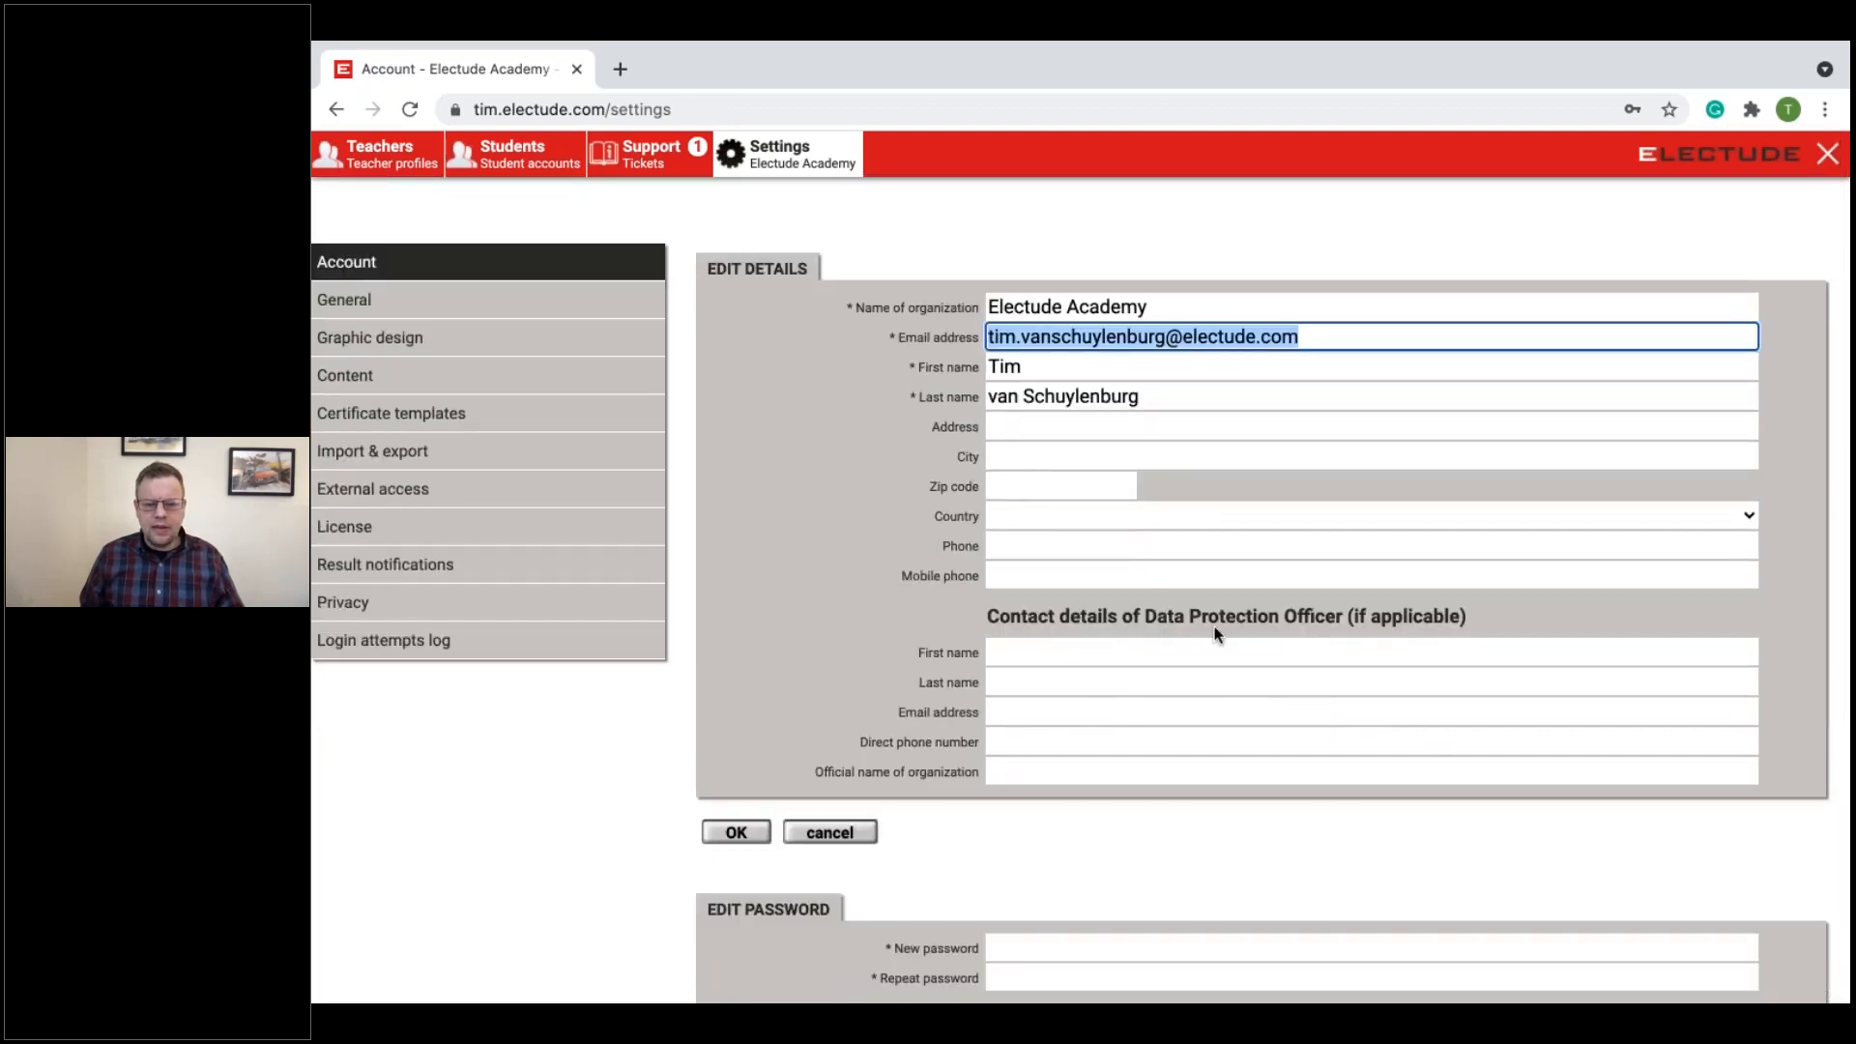
{"action": "left_click", "coordinate": [1056, 656]}
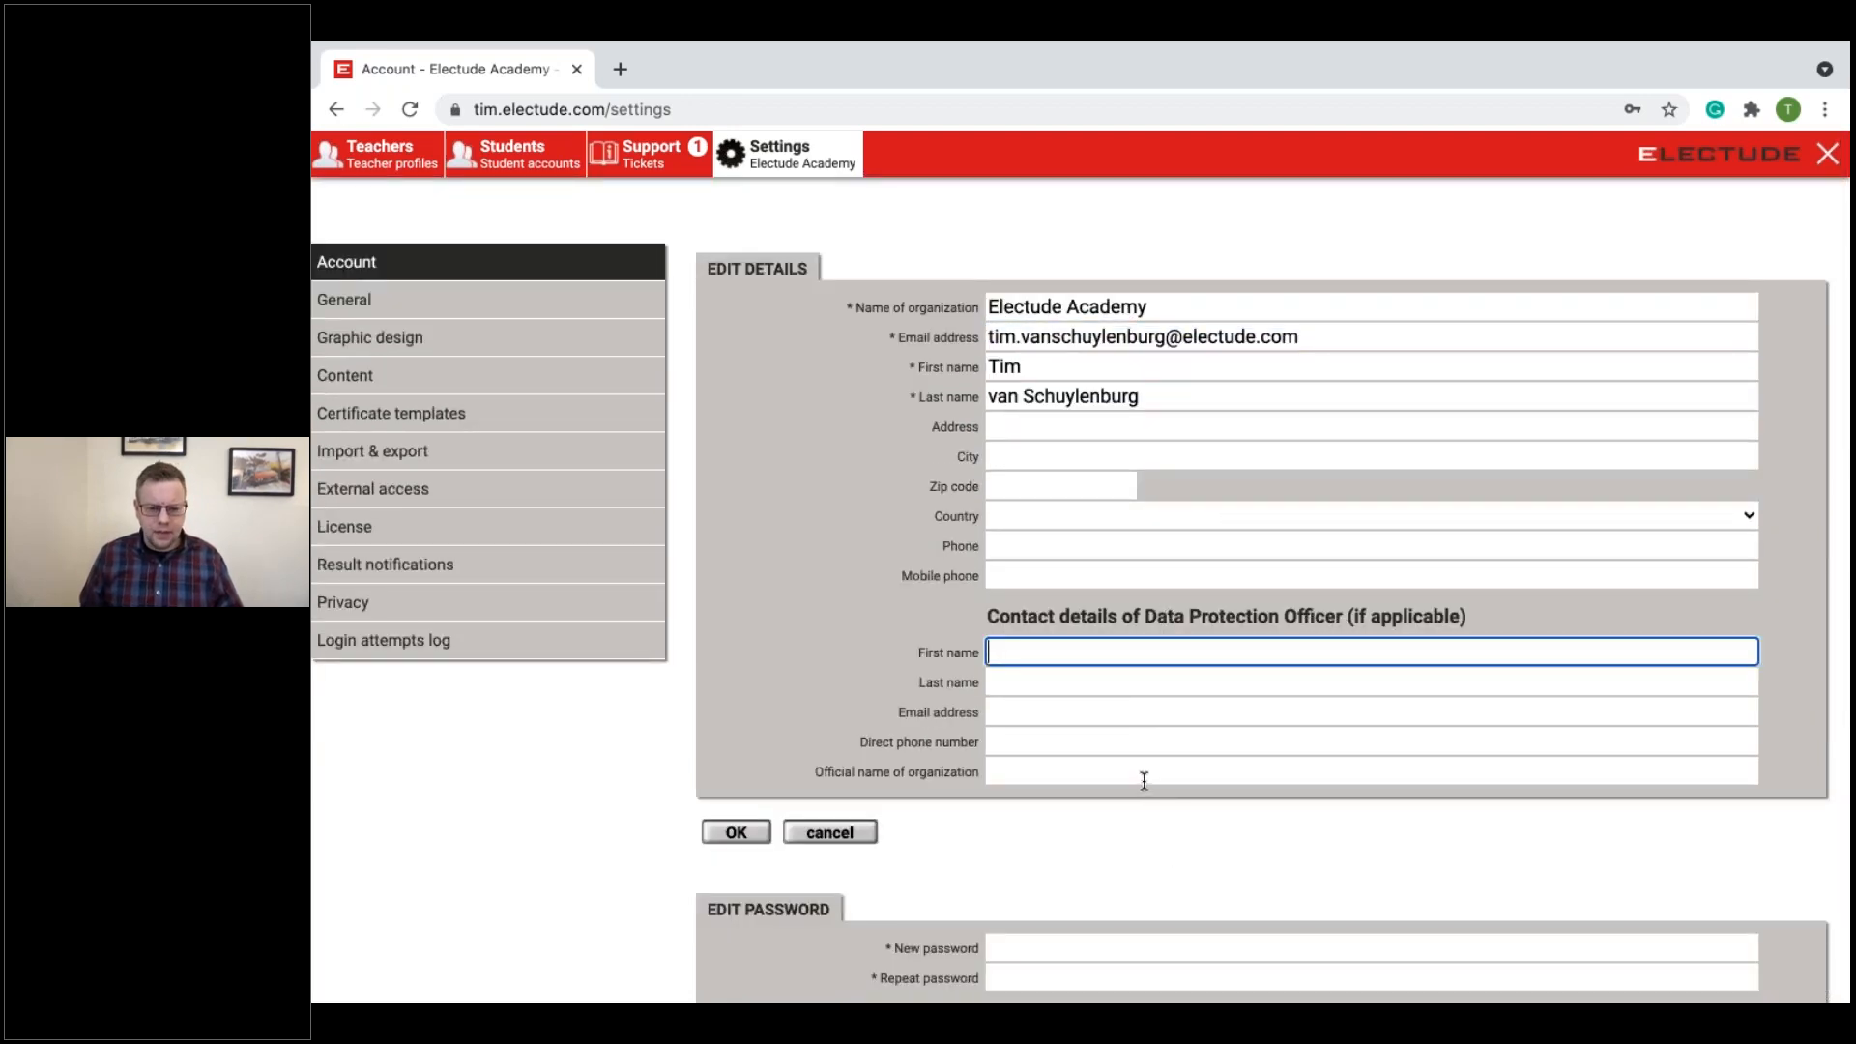
Step: Review the password section and the available two-factor authentication options, keeping Not active
{"action": "scroll", "coordinate": [1145, 775], "scroll_direction": "down", "scroll_amount": 1}
{"action": "scroll", "coordinate": [849, 830], "scroll_direction": "down", "scroll_amount": 1}
{"action": "scroll", "coordinate": [966, 696], "scroll_direction": "down", "scroll_amount": 1}
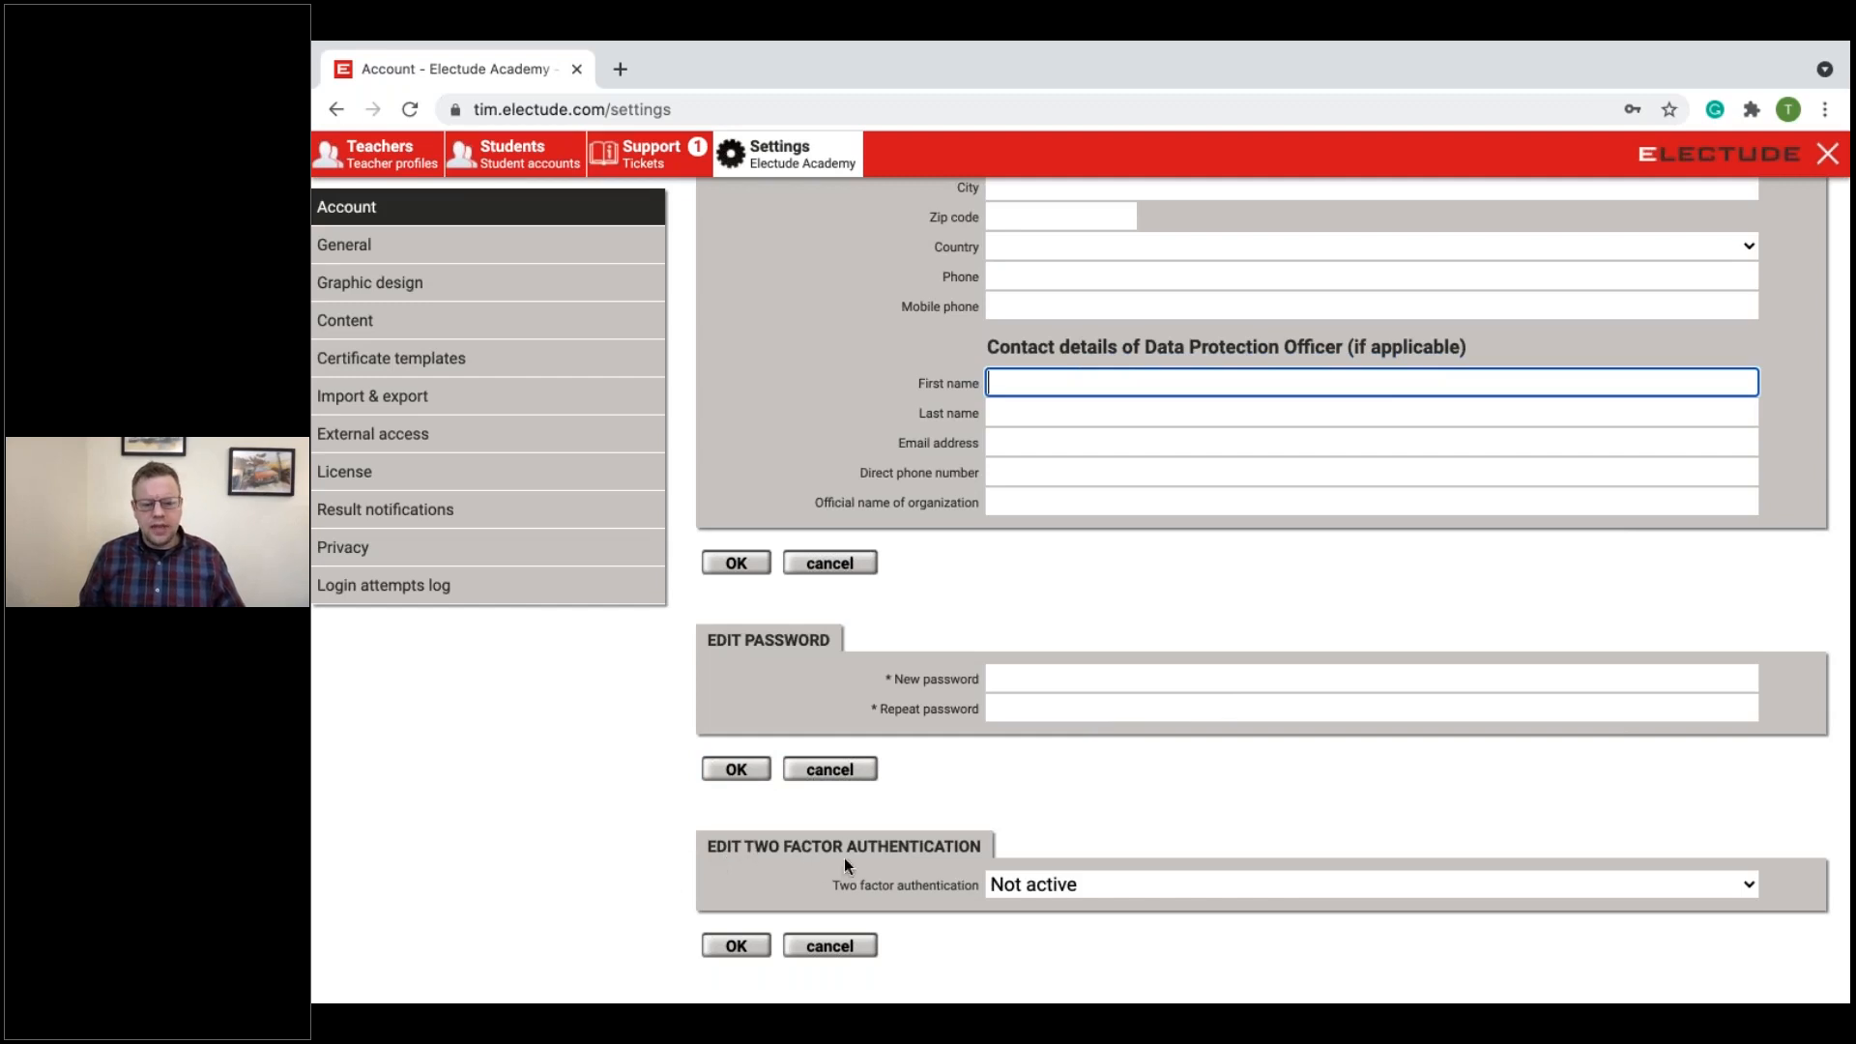
{"action": "left_click", "coordinate": [1080, 885]}
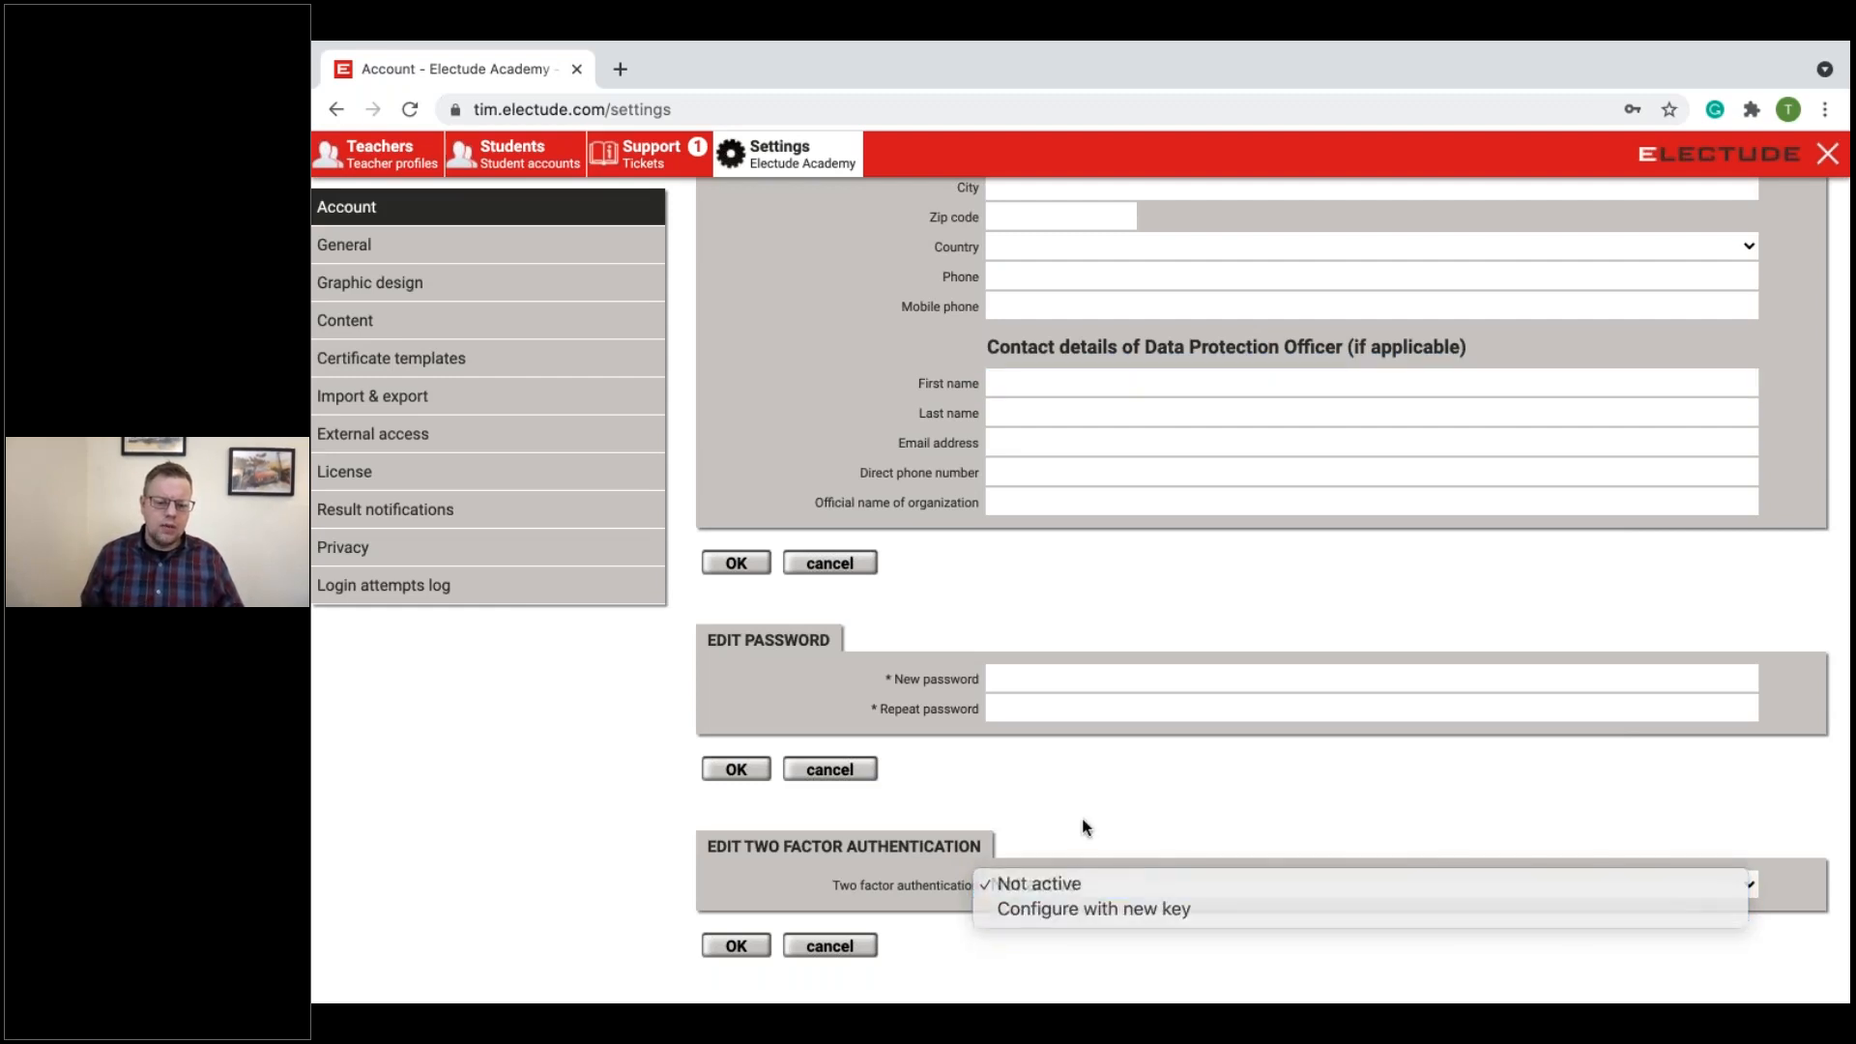
{"action": "left_click", "coordinate": [1115, 856]}
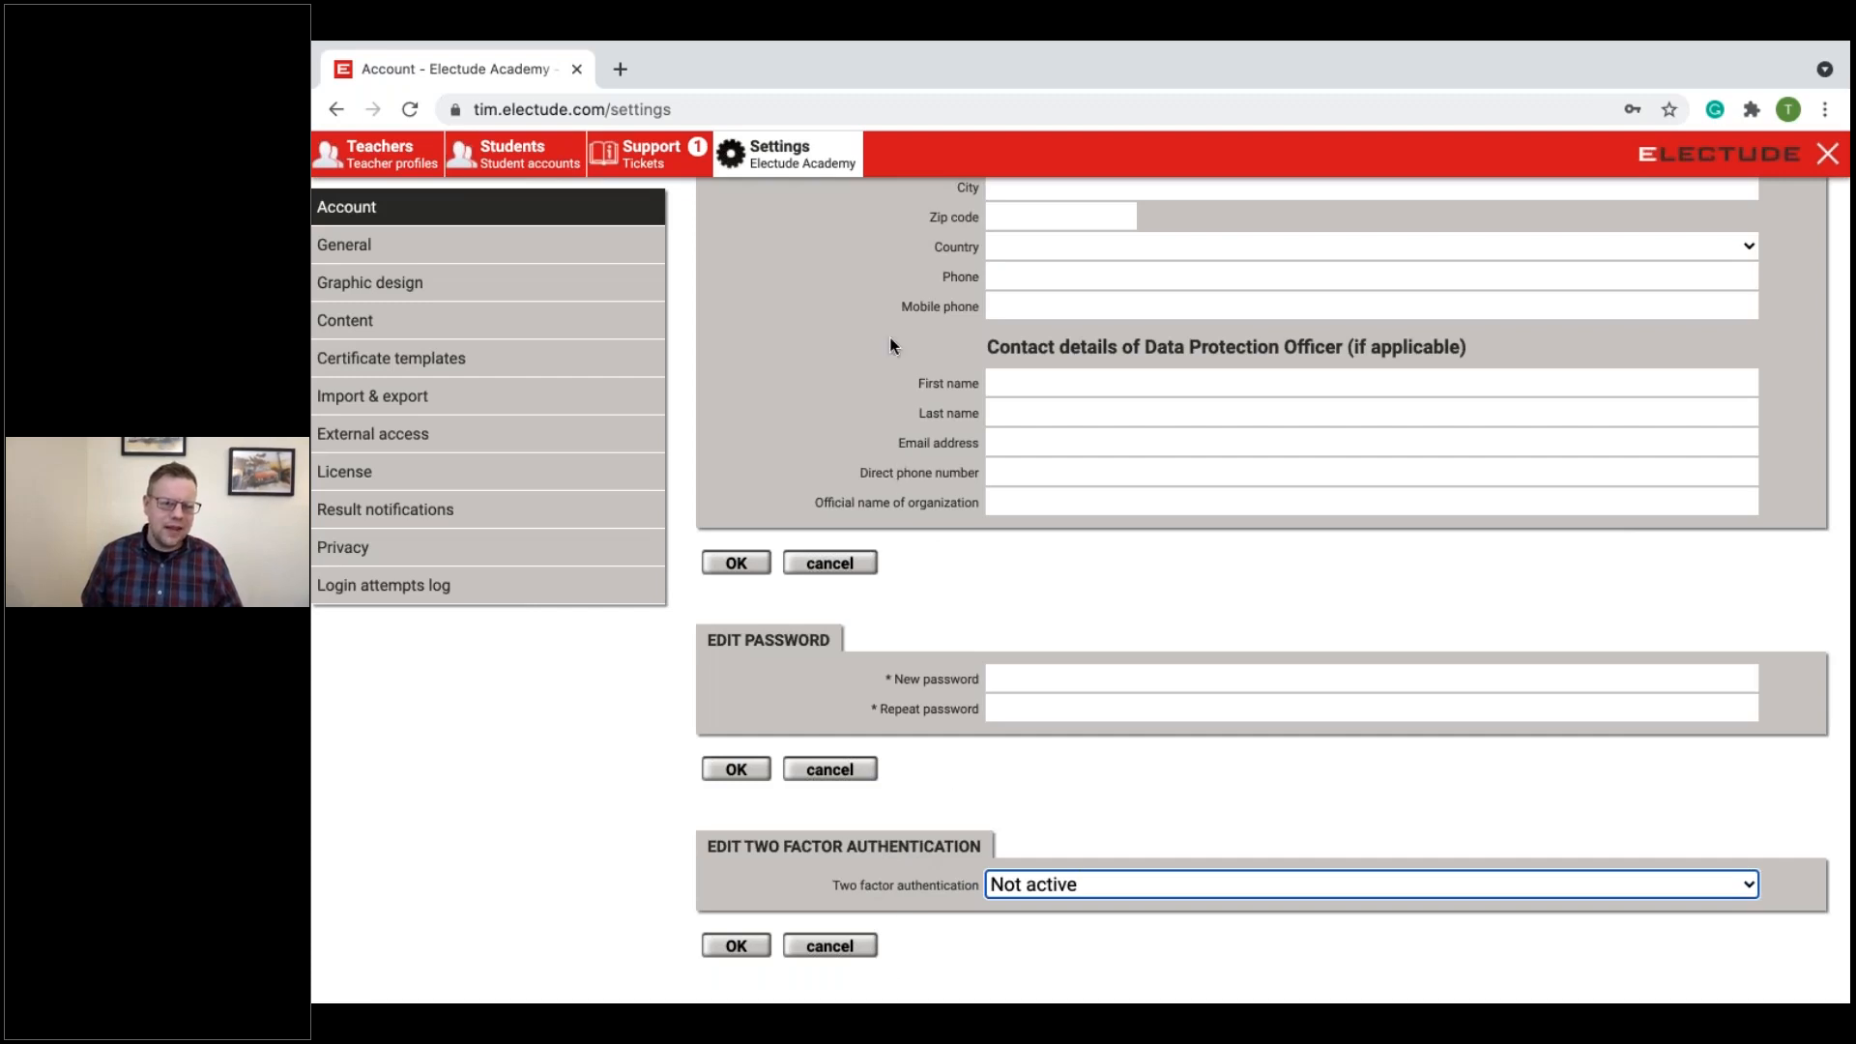
{"action": "scroll", "coordinate": [554, 728], "scroll_direction": "up", "scroll_amount": 4}
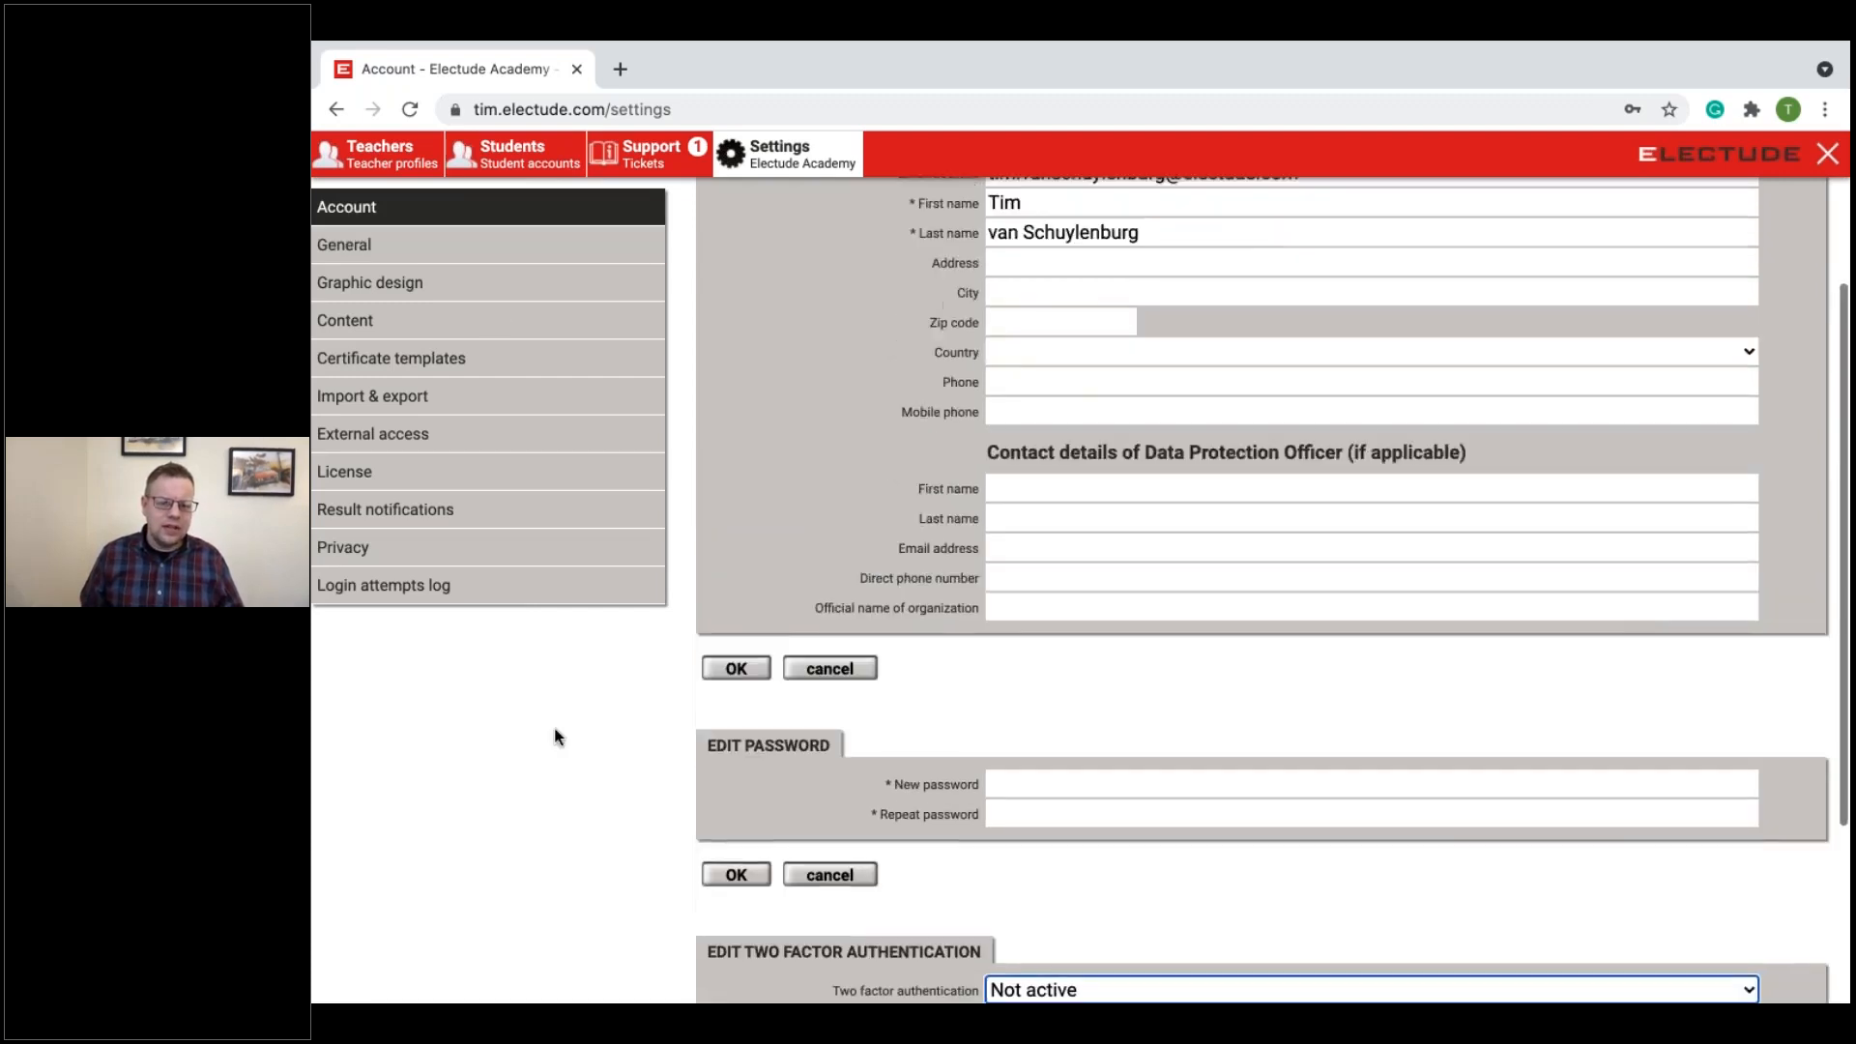
Step: Open the General settings and examine the available site languages, keeping English, American
{"action": "left_click", "coordinate": [477, 380]}
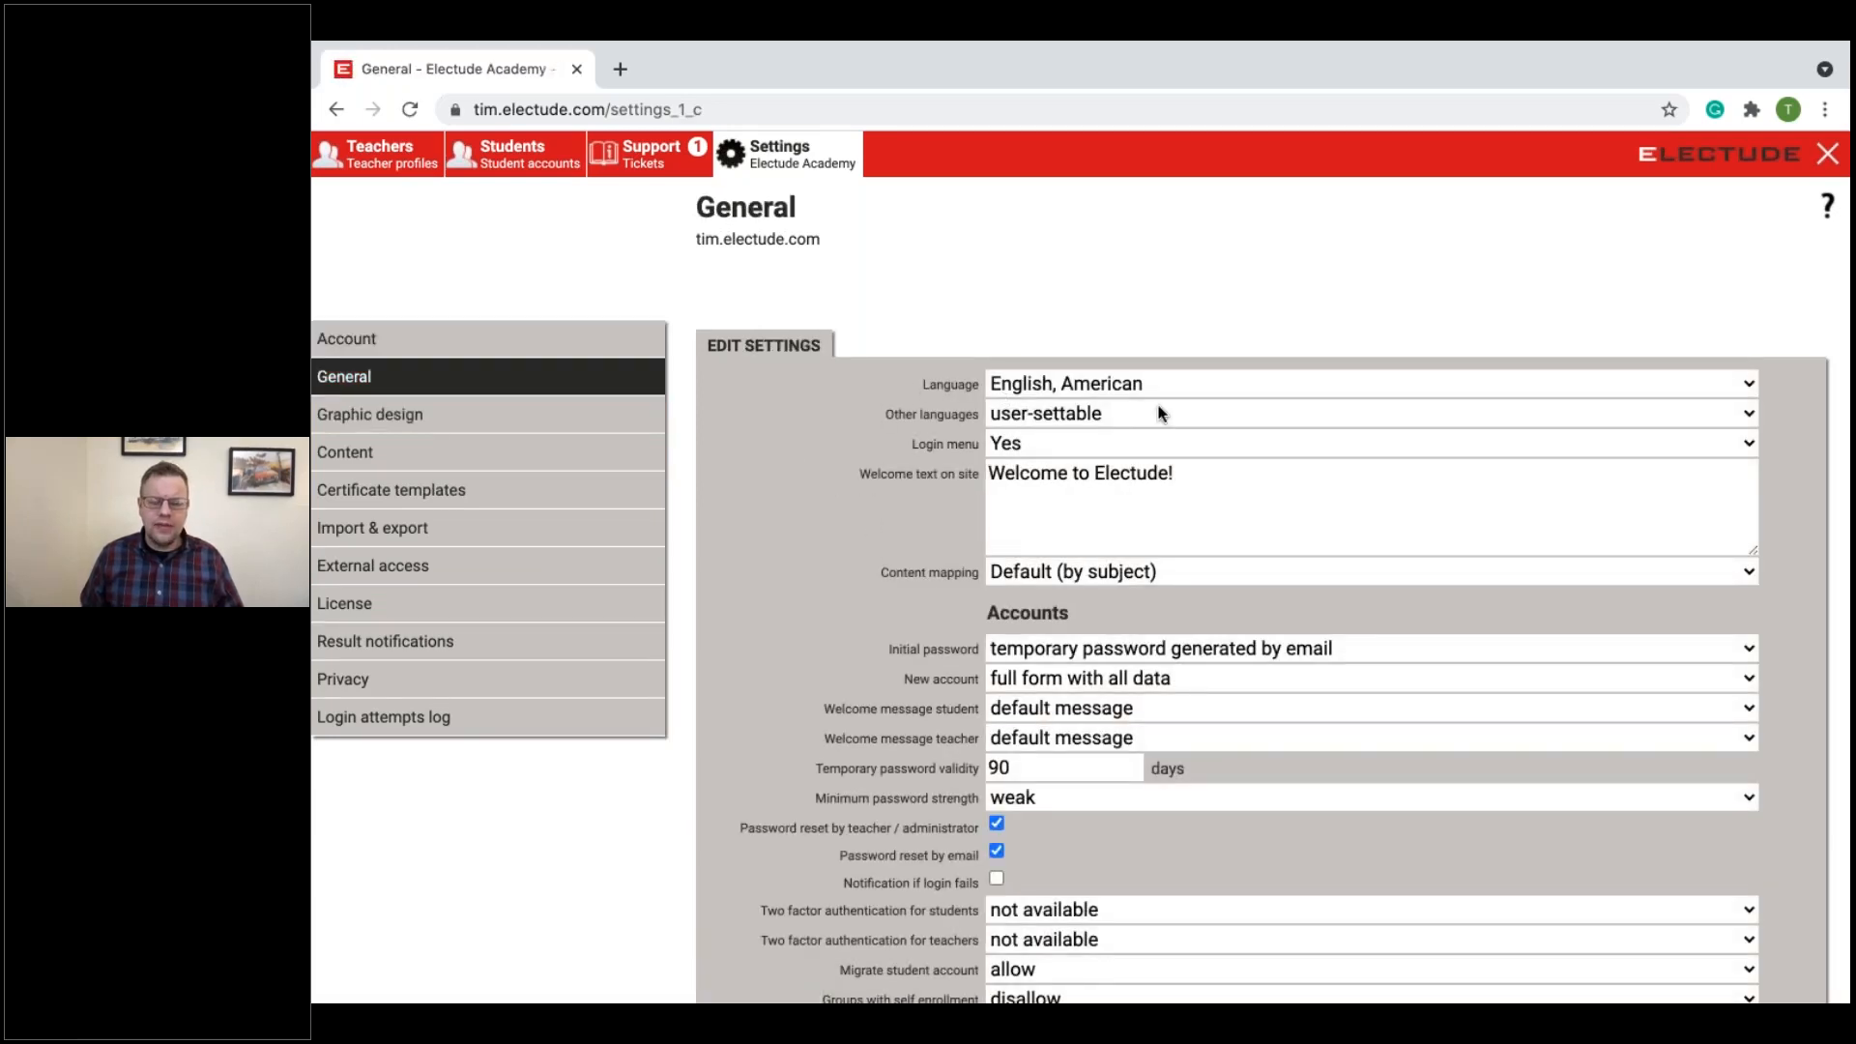
{"action": "left_click", "coordinate": [1084, 389]}
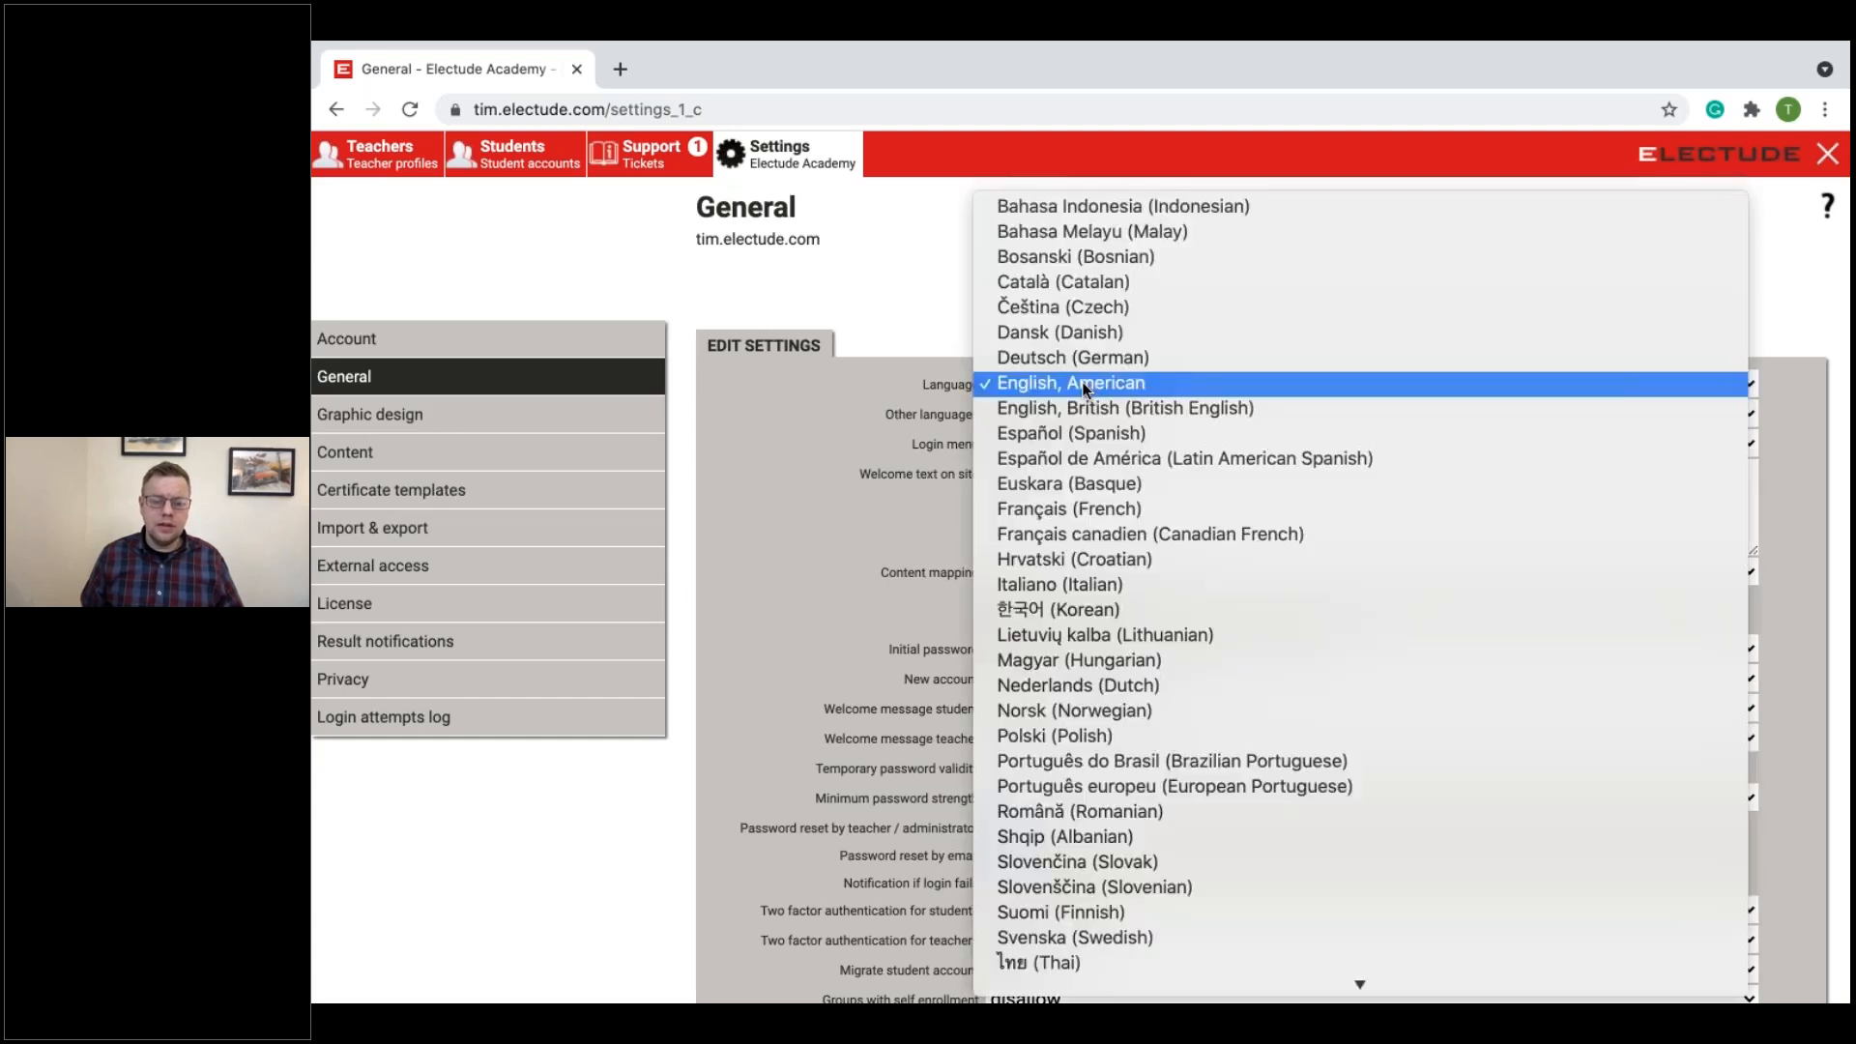
{"action": "scroll", "coordinate": [1164, 771], "scroll_direction": "down", "scroll_amount": 5}
{"action": "scroll", "coordinate": [1164, 771], "scroll_direction": "up", "scroll_amount": 3}
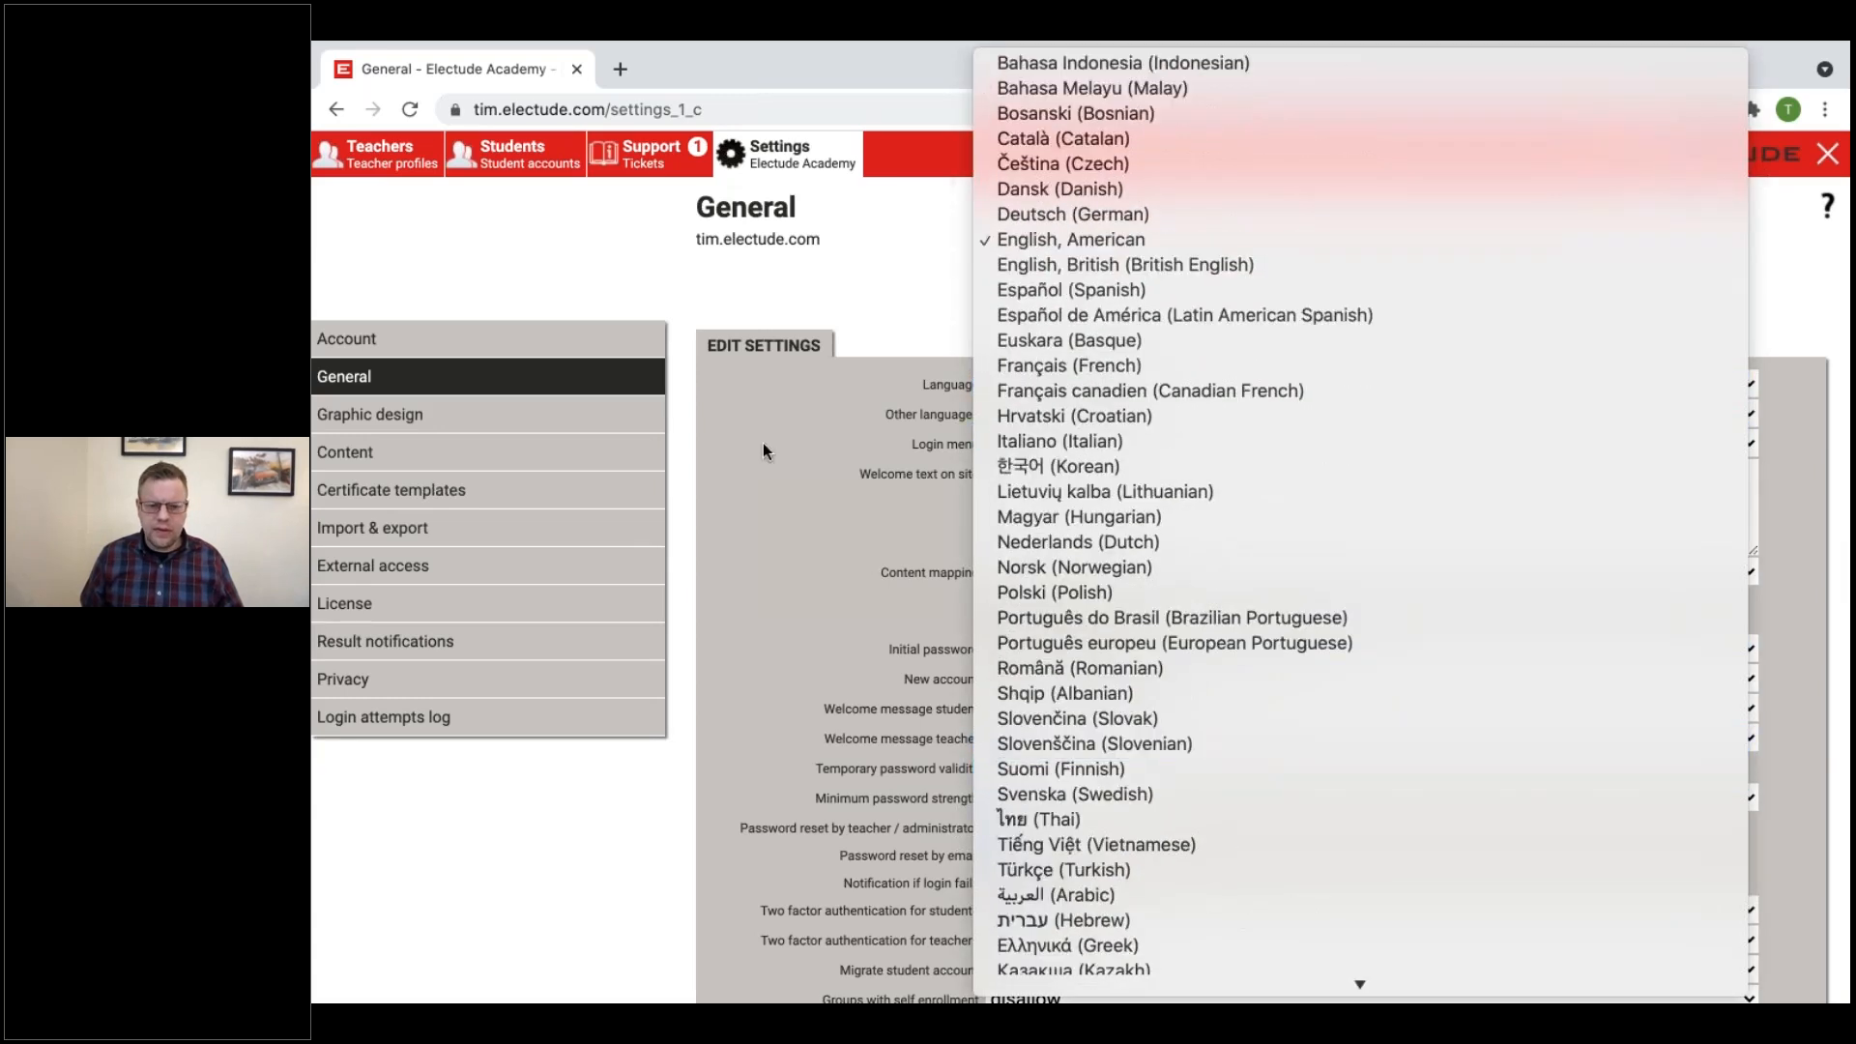
{"action": "left_click", "coordinate": [792, 462]}
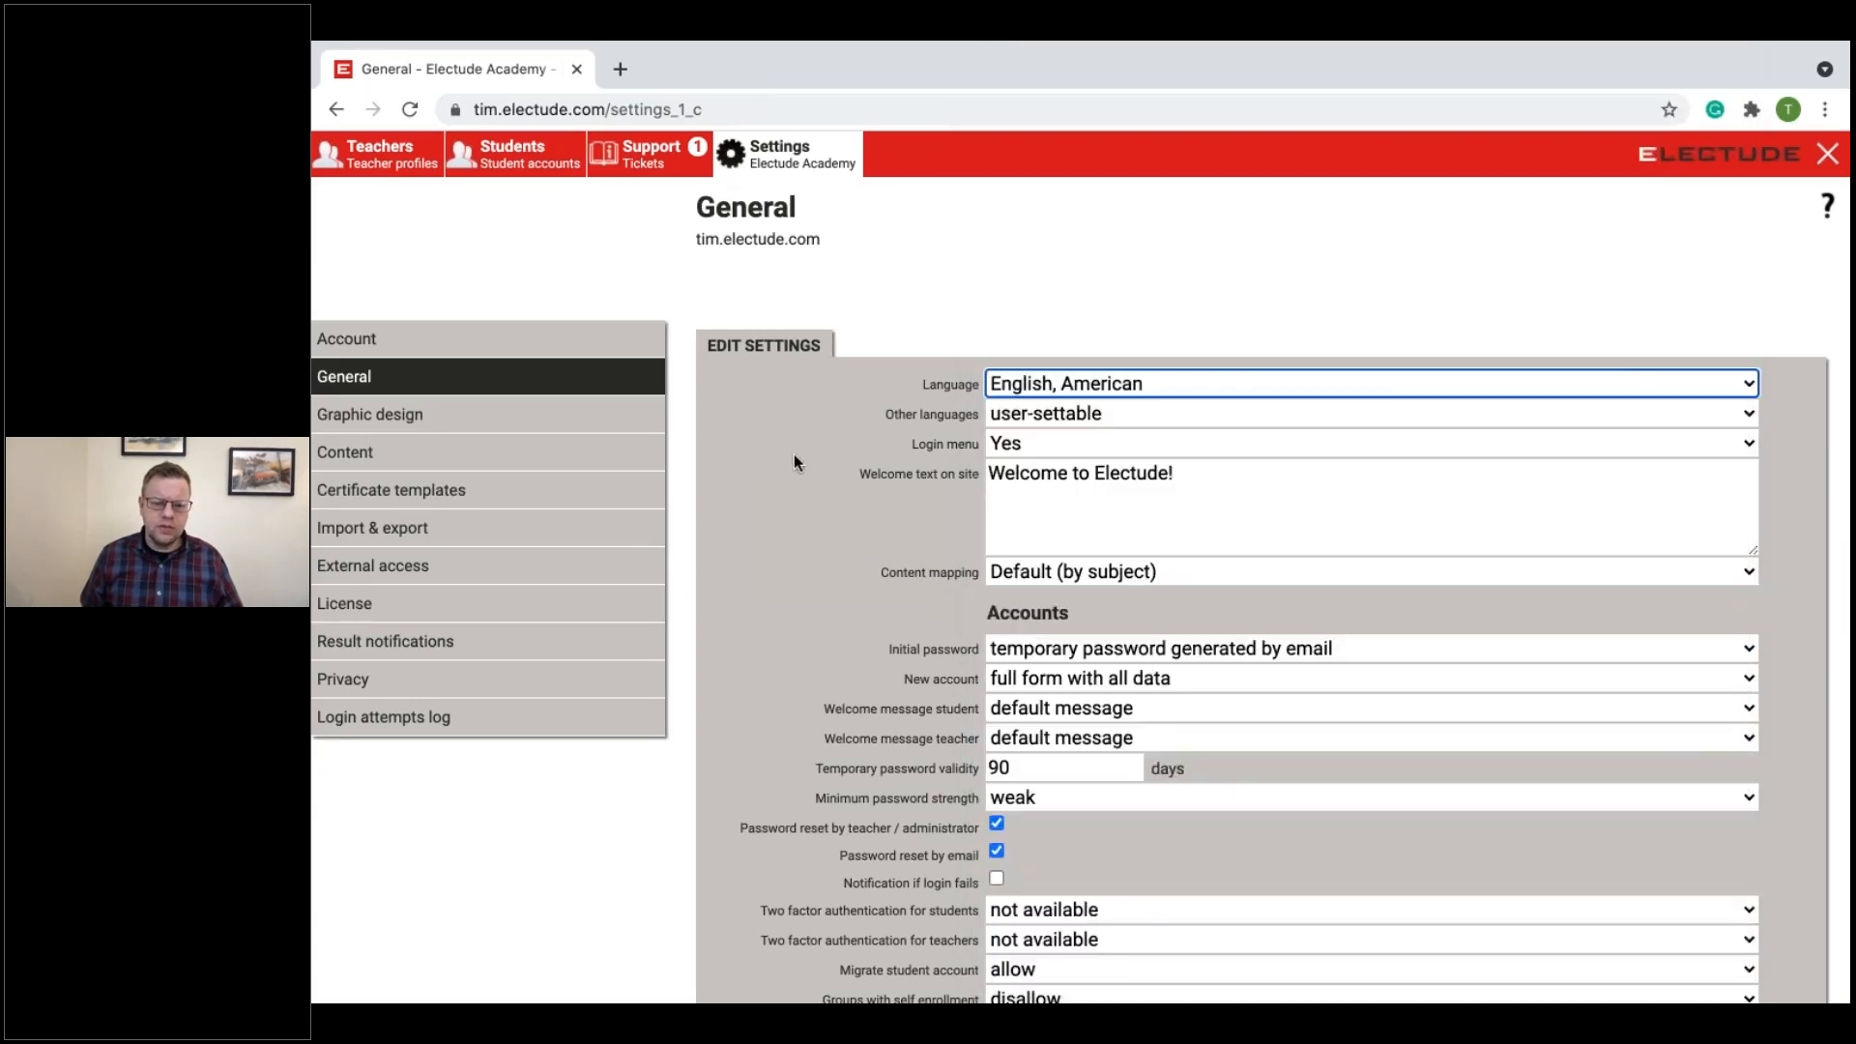
{"action": "left_click", "coordinate": [1102, 381]}
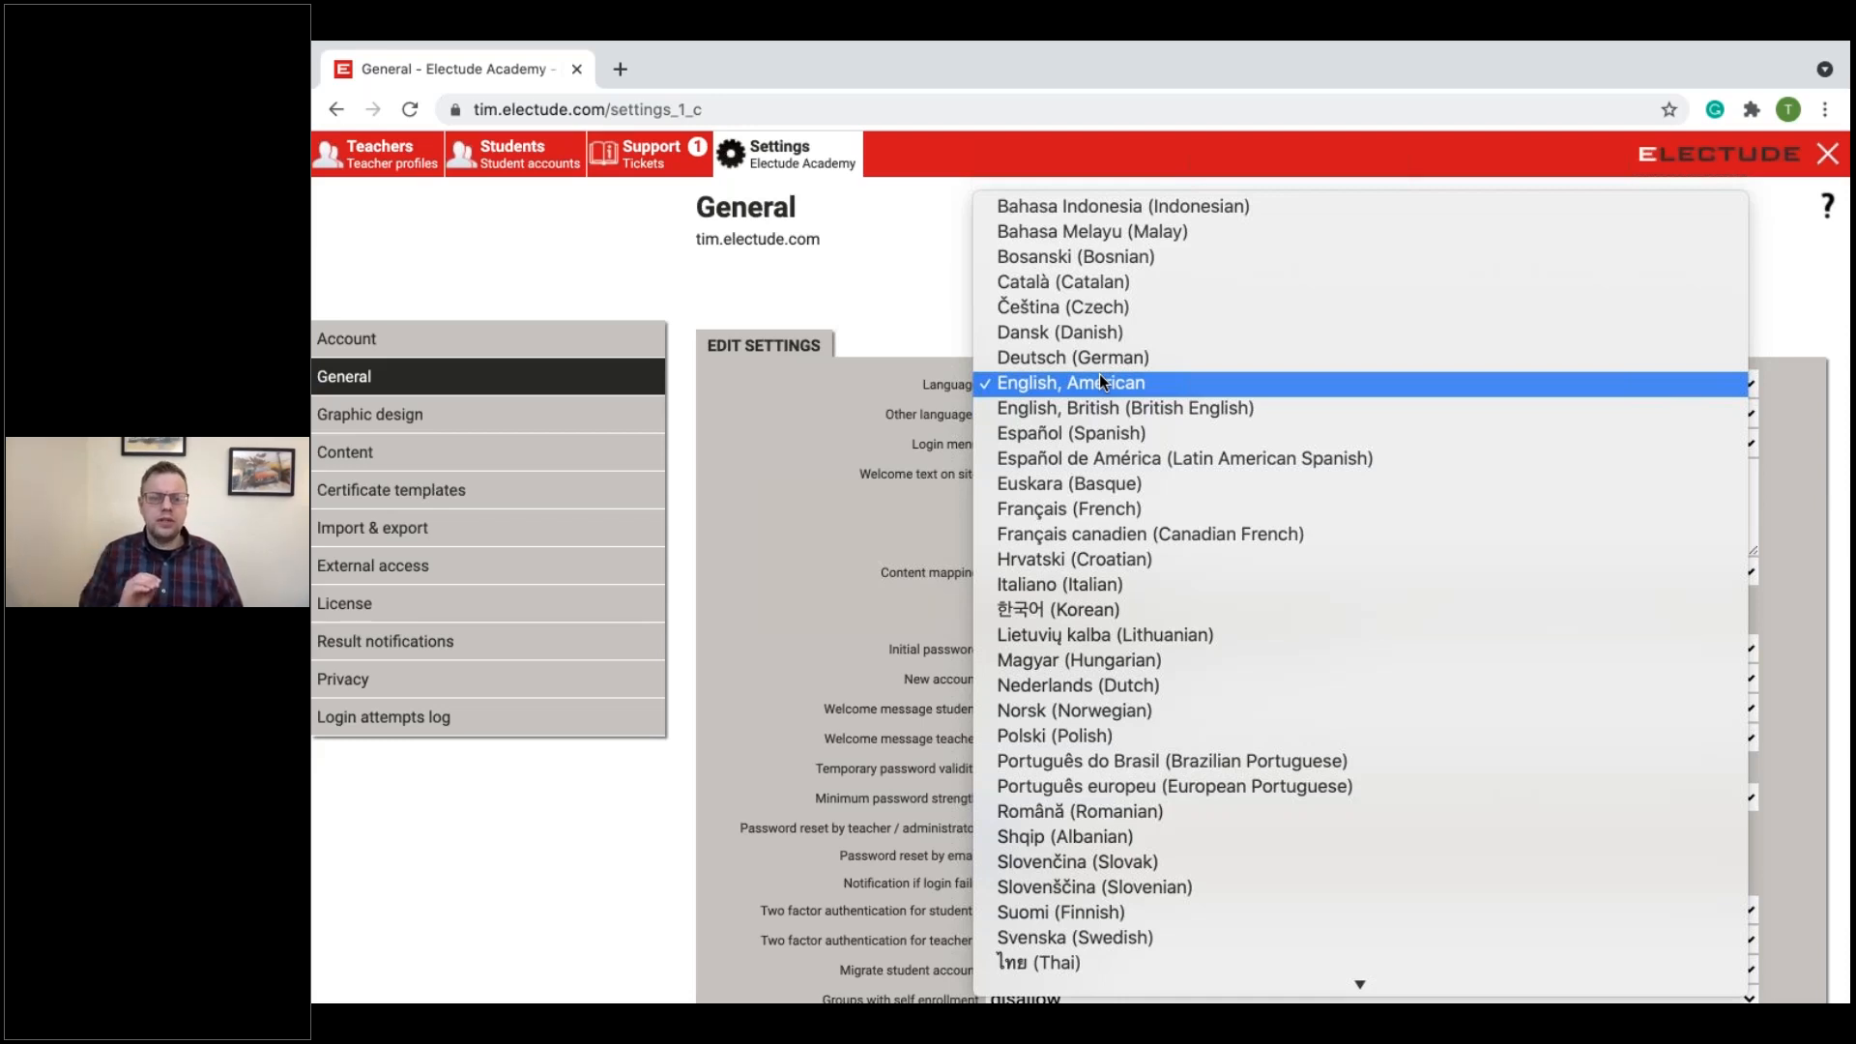
{"action": "left_click", "coordinate": [747, 425]}
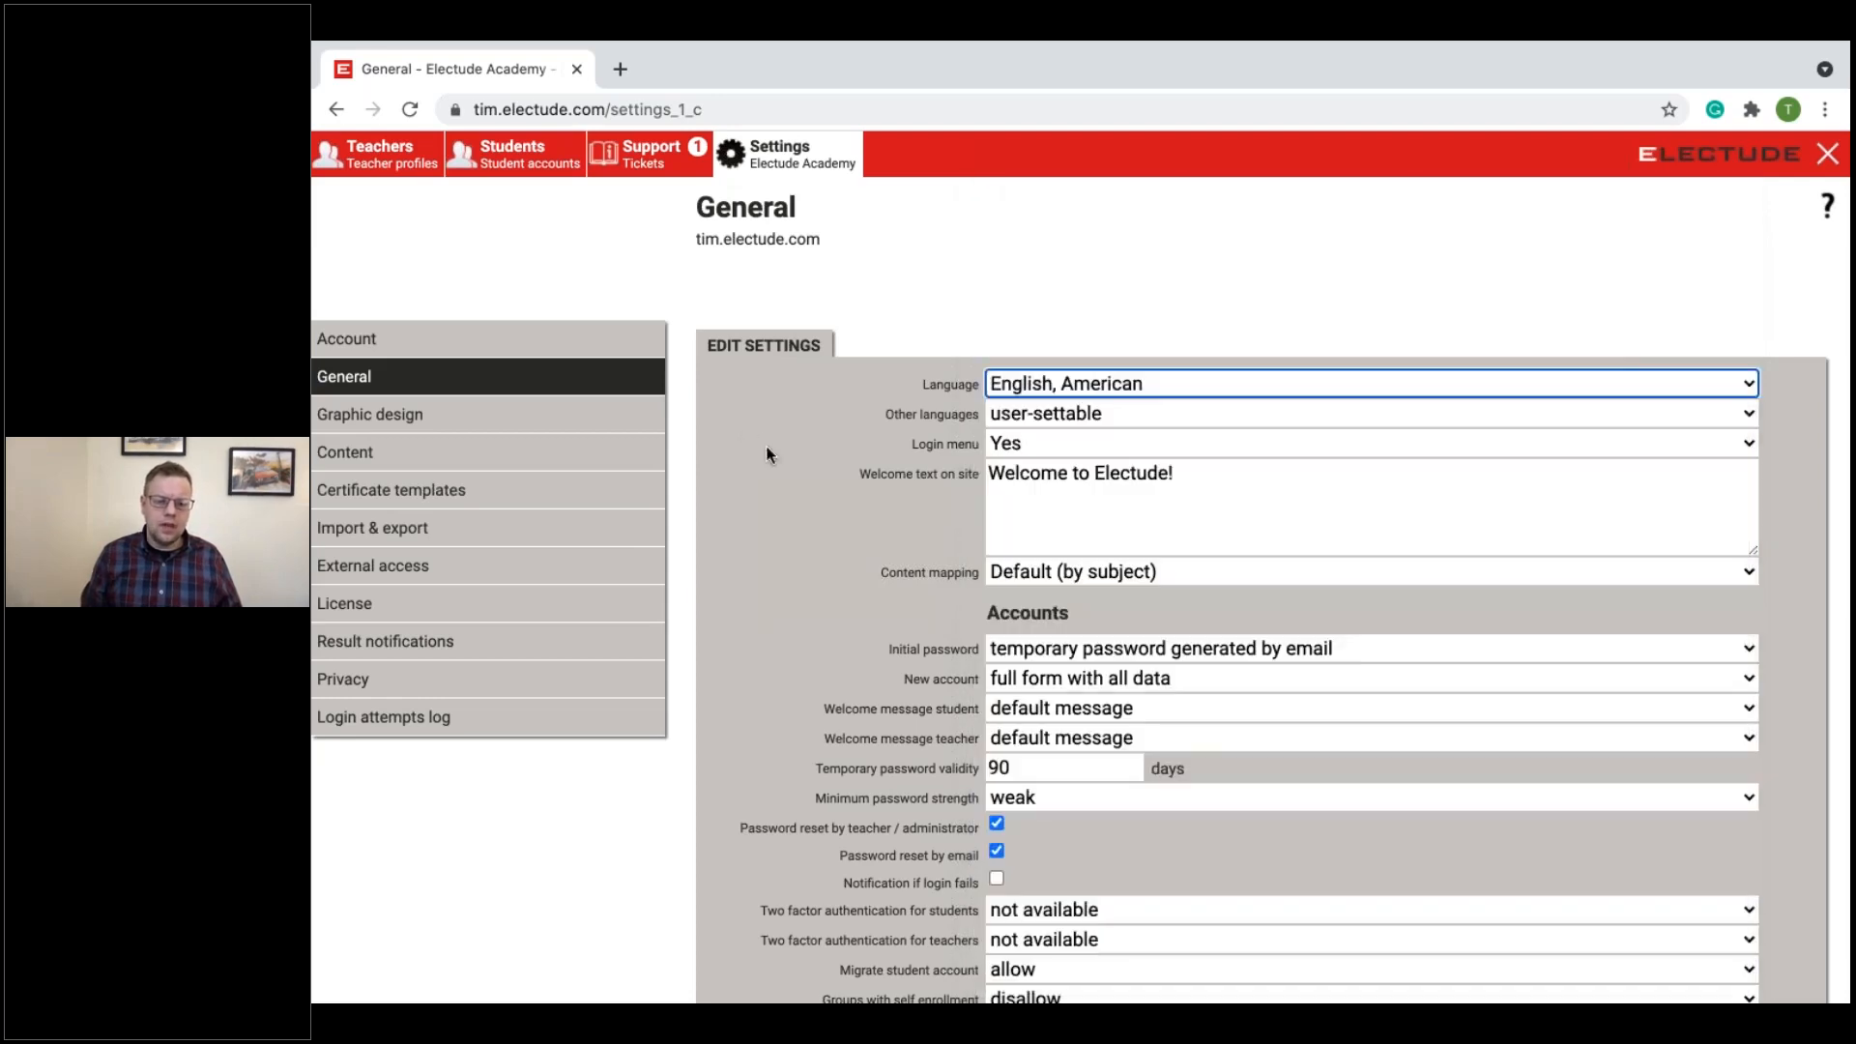
Step: Check the choices for Other languages, keep user-settable, and review the remaining general settings
{"action": "left_click", "coordinate": [1047, 416]}
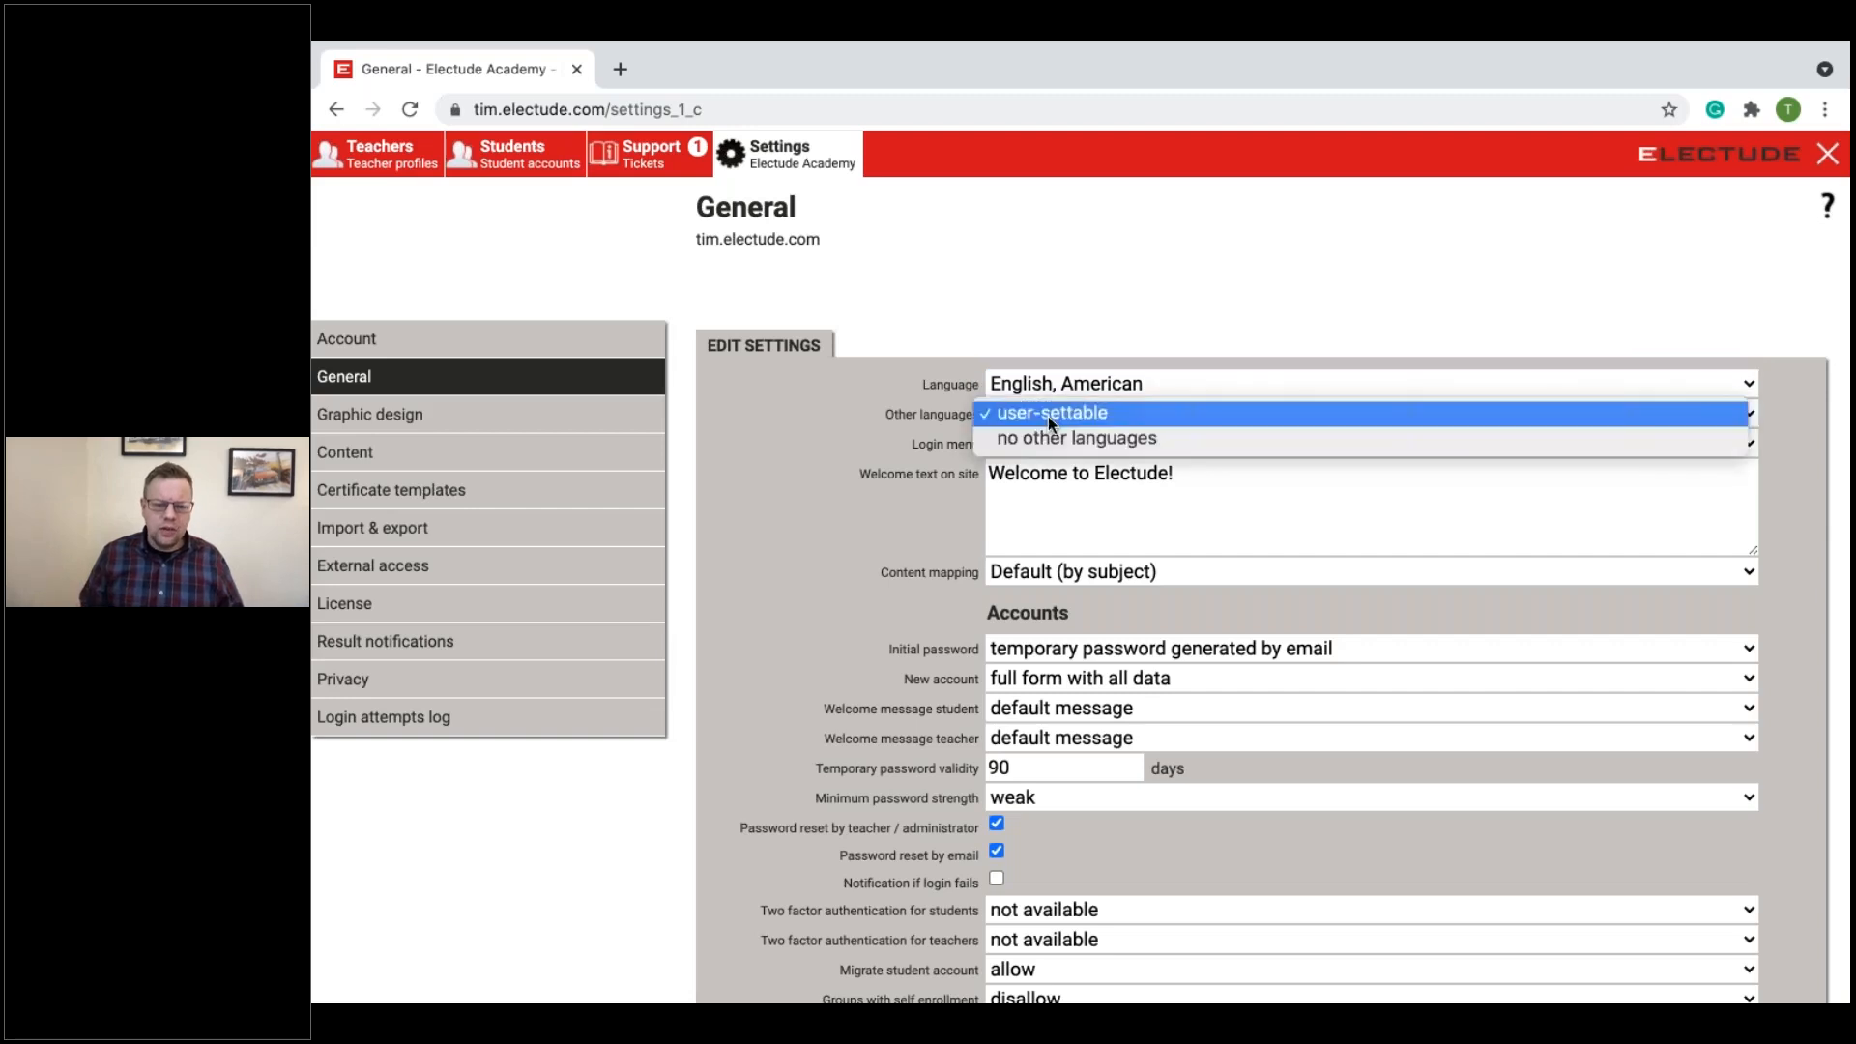
{"action": "left_click", "coordinate": [854, 354]}
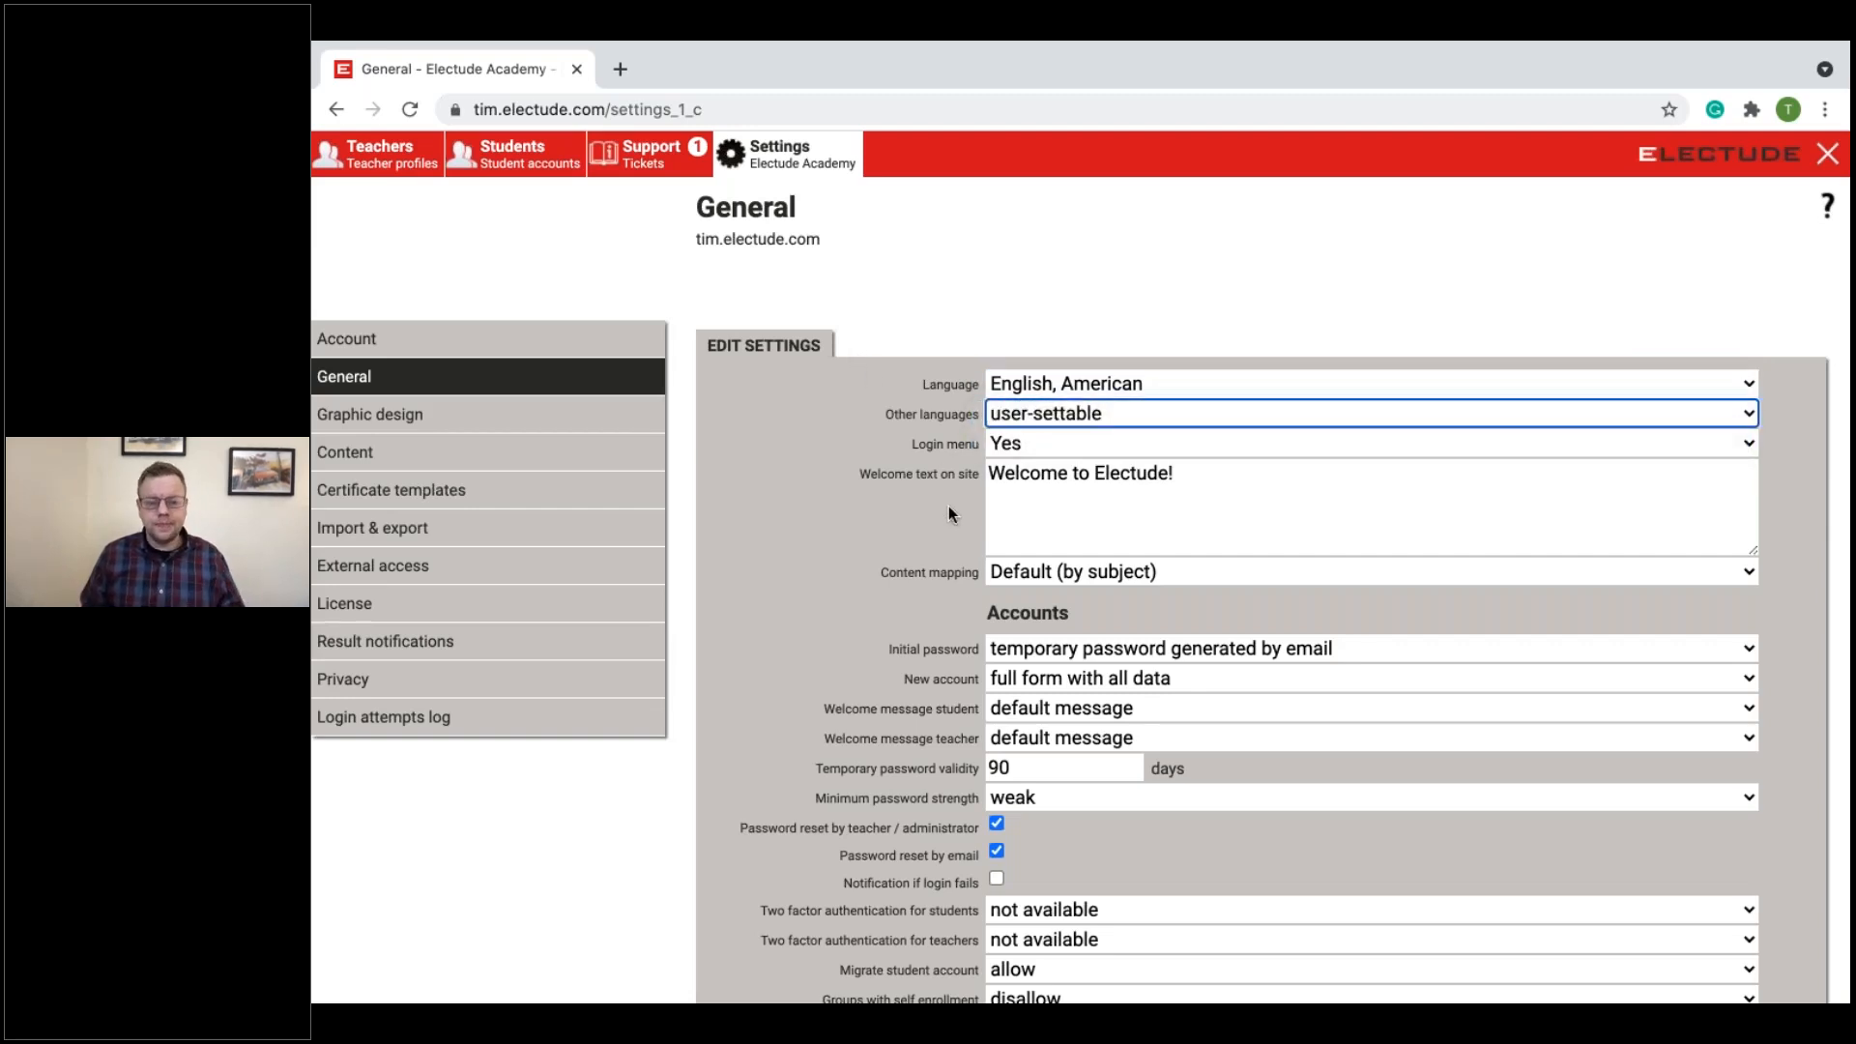
{"action": "scroll", "coordinate": [948, 507], "scroll_direction": "down", "scroll_amount": 1}
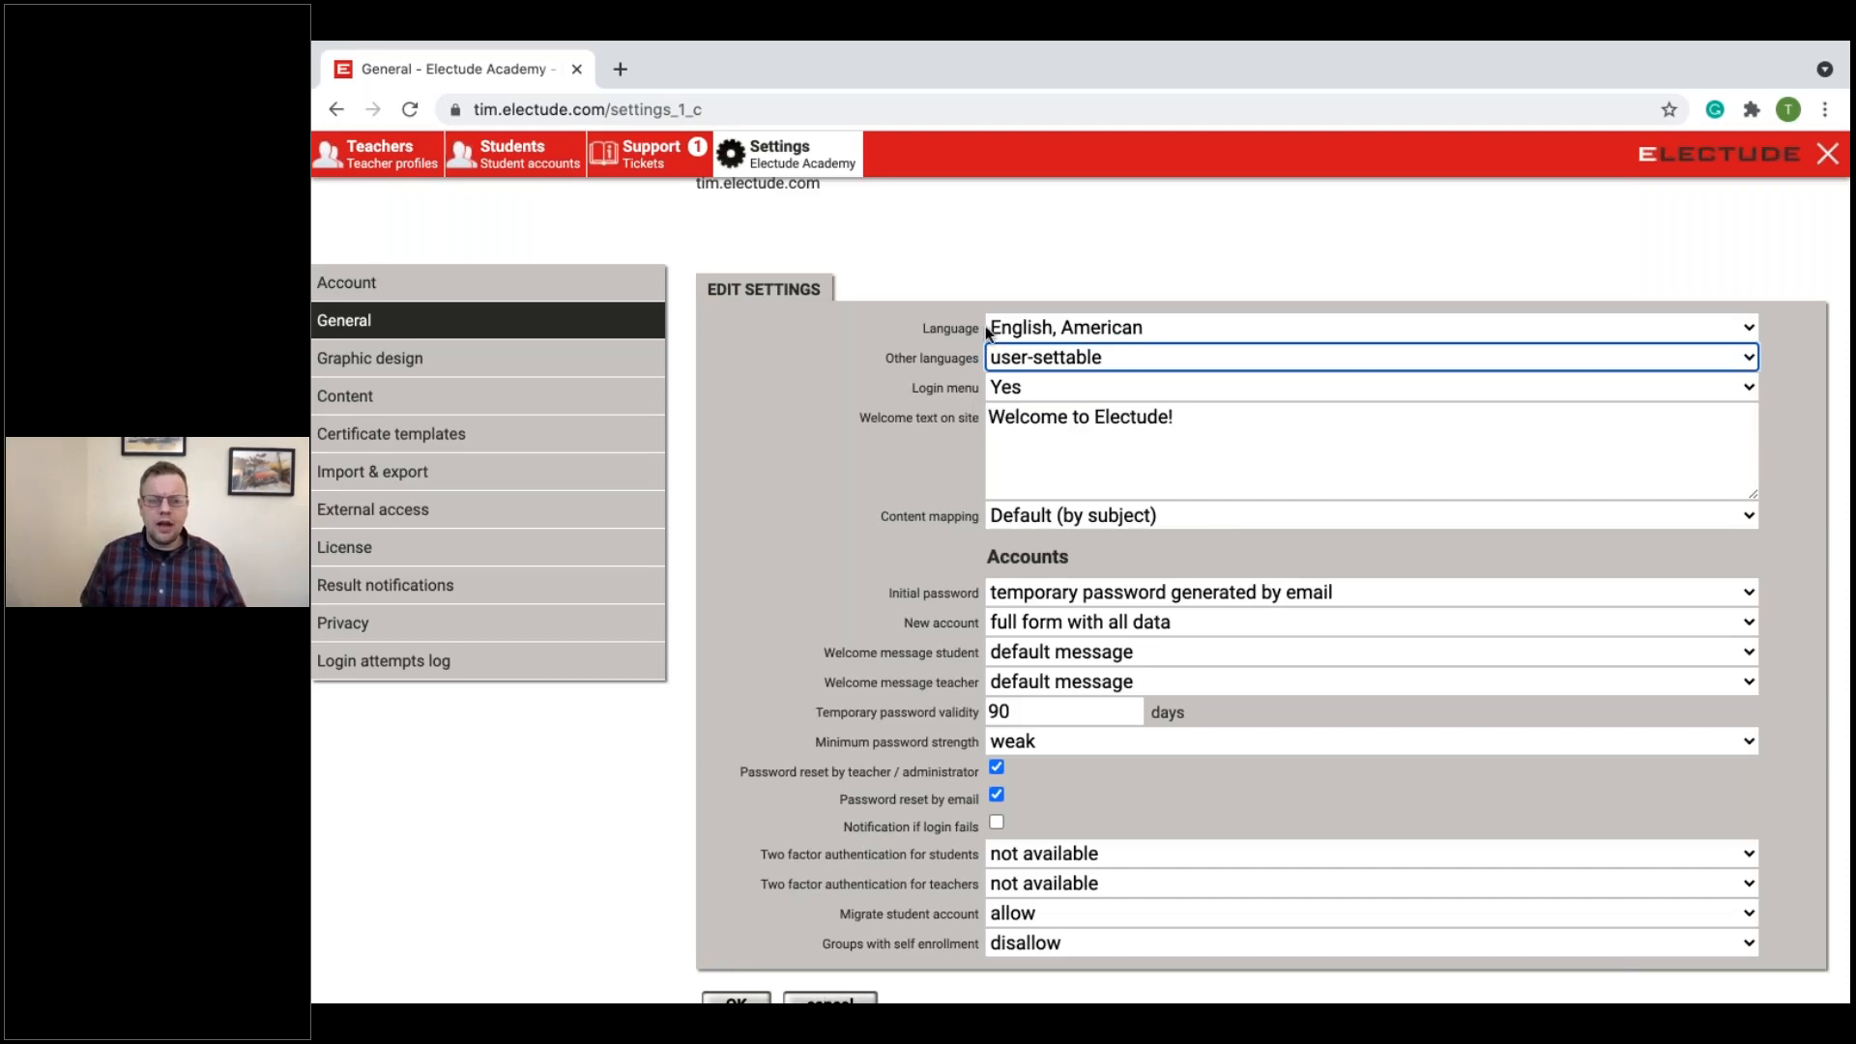
Step: Open trainme.electude.com in a new browser tab to view a site without the login menu
{"action": "left_click", "coordinate": [619, 69]}
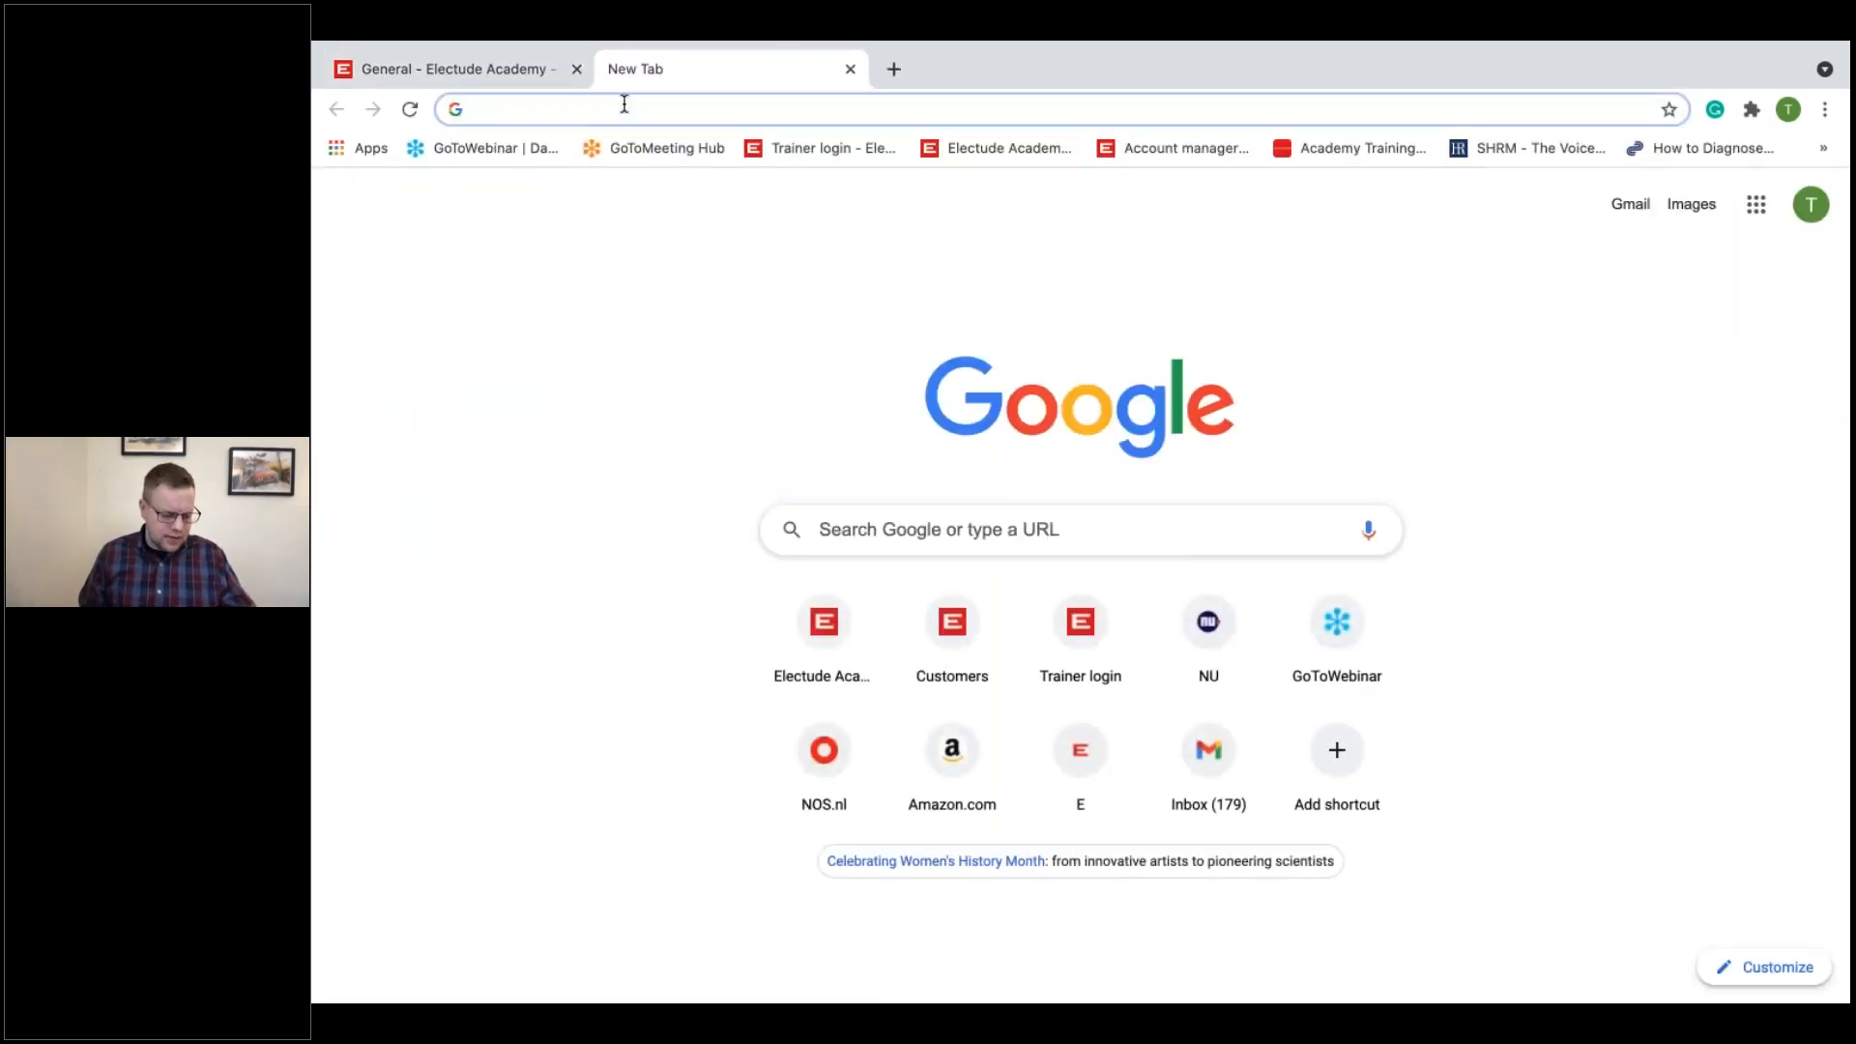
{"action": "type", "text": "trs"}
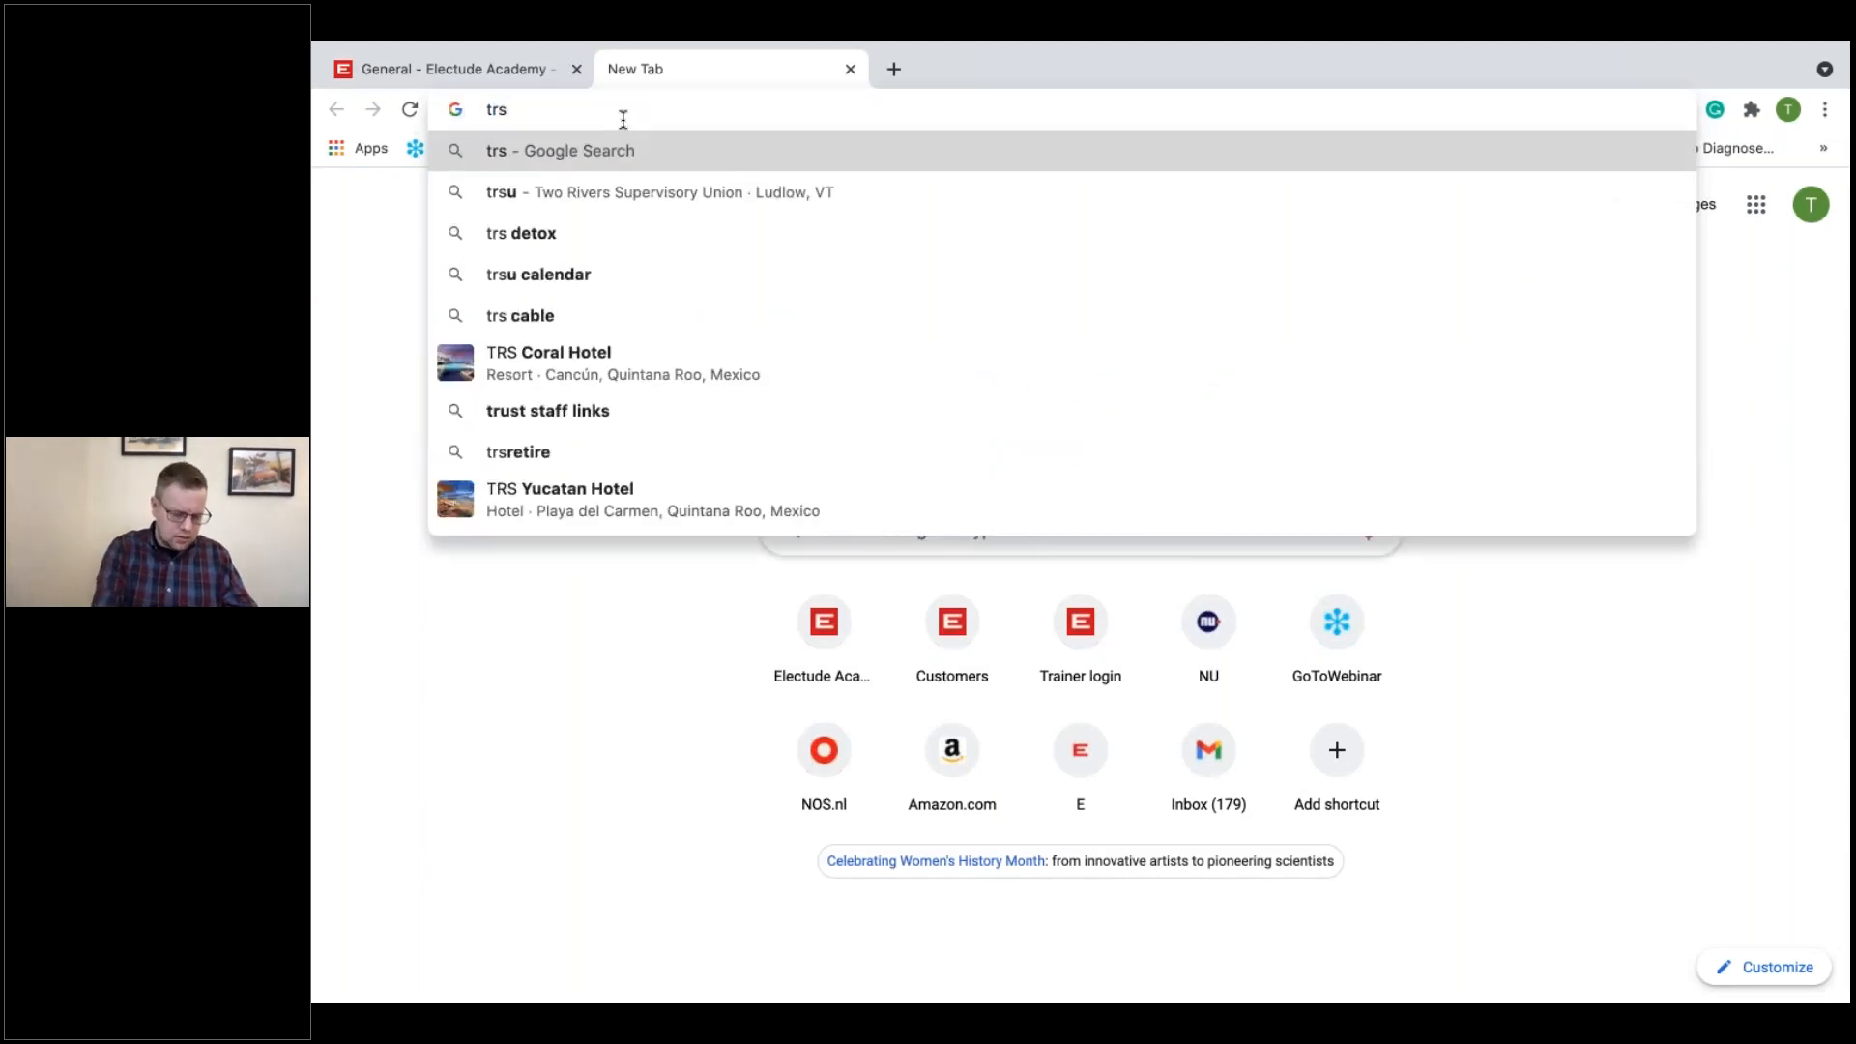
{"action": "key", "text": "BackSpace"}
{"action": "type", "text": "ainme.electude.com"}
{"action": "key", "text": "Return"}
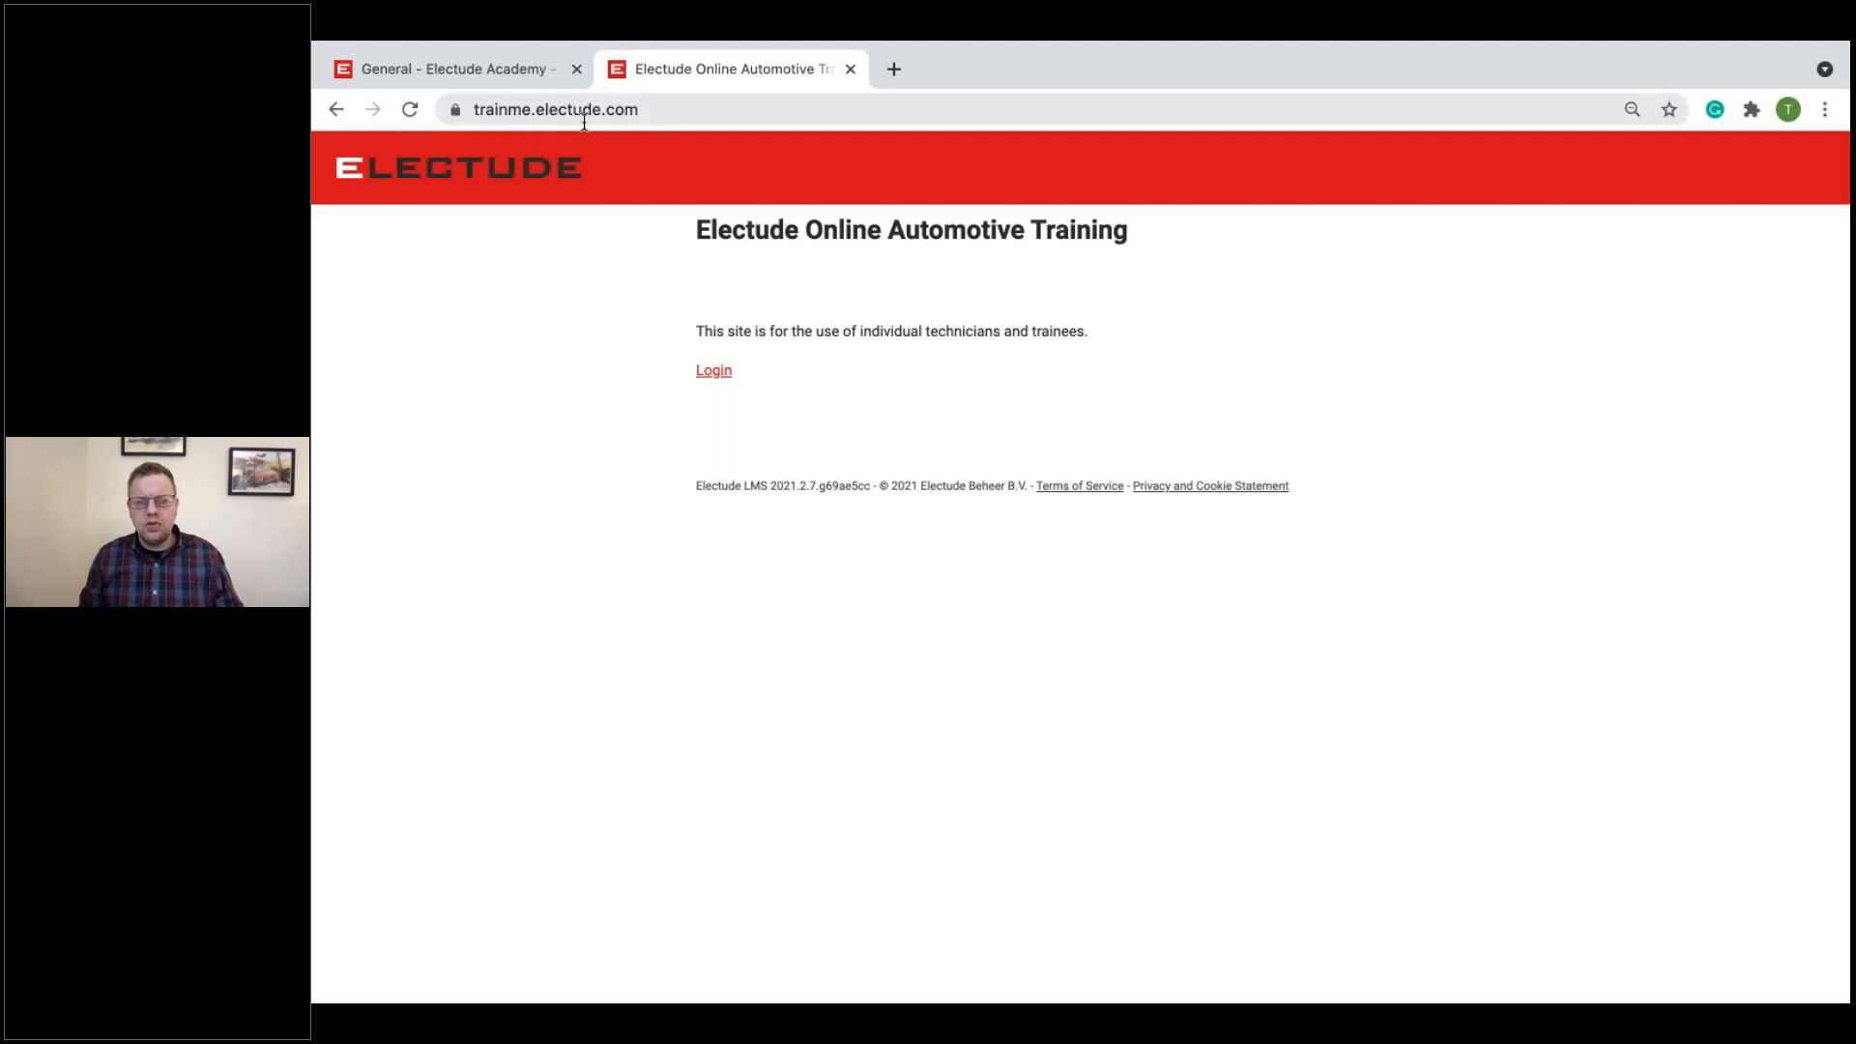
Step: Open the site's student login page, and change its address ending from slogin to tlogin for the trainer login
{"action": "left_click", "coordinate": [719, 375]}
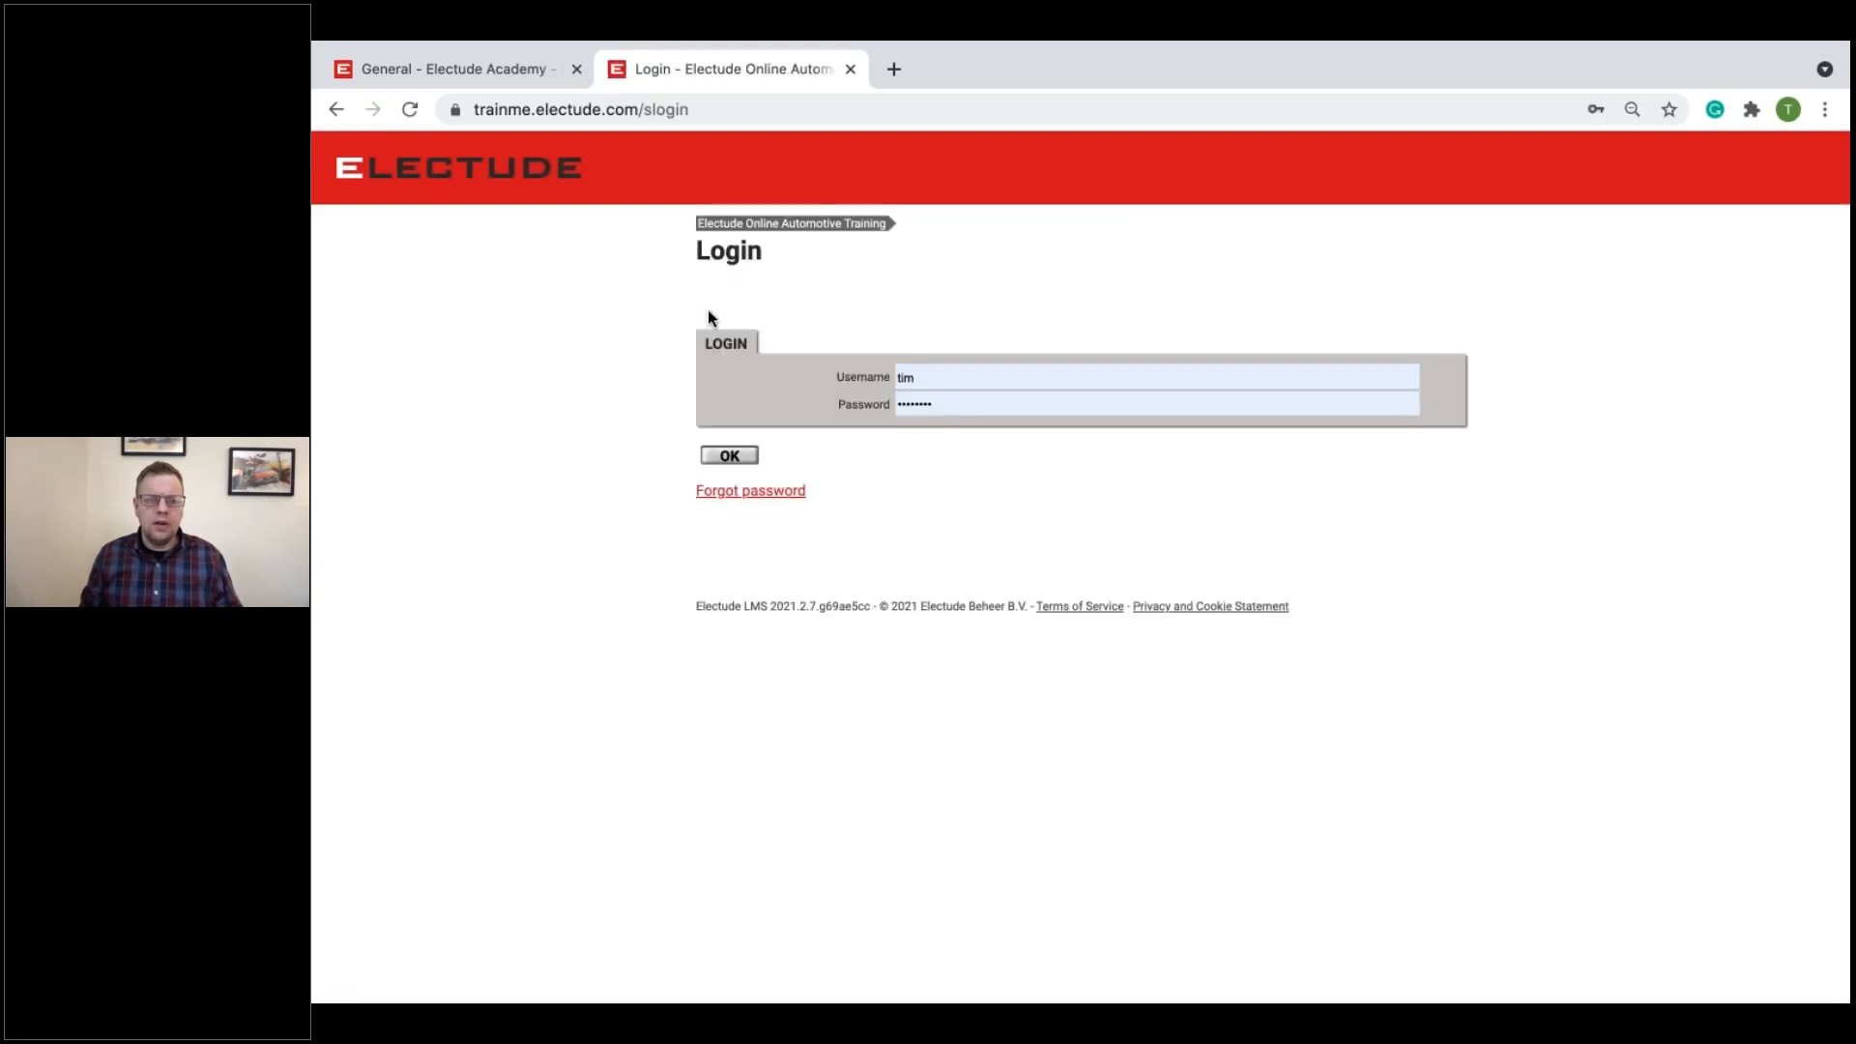
{"action": "left_click", "coordinate": [646, 109]}
{"action": "left_click", "coordinate": [652, 121]}
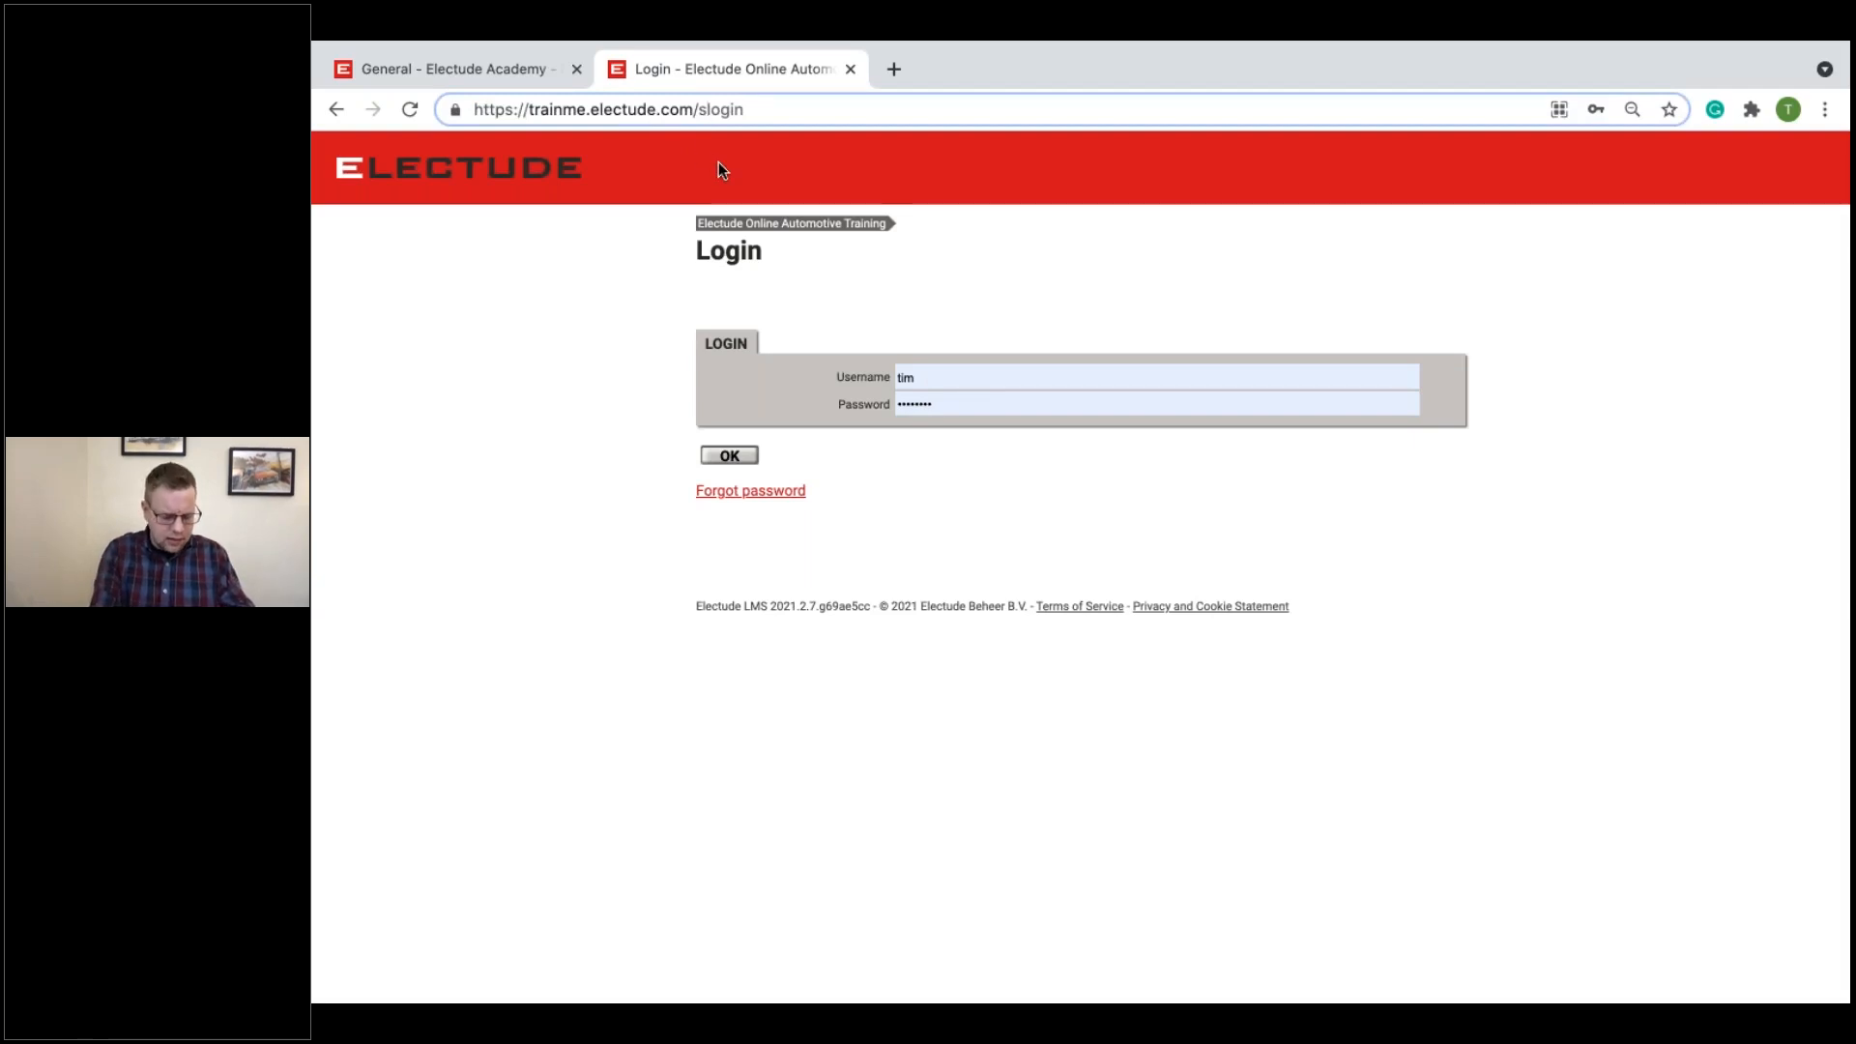
{"action": "key", "text": "BackSpace"}
{"action": "type", "text": "t"}
{"action": "key", "text": "Return"}
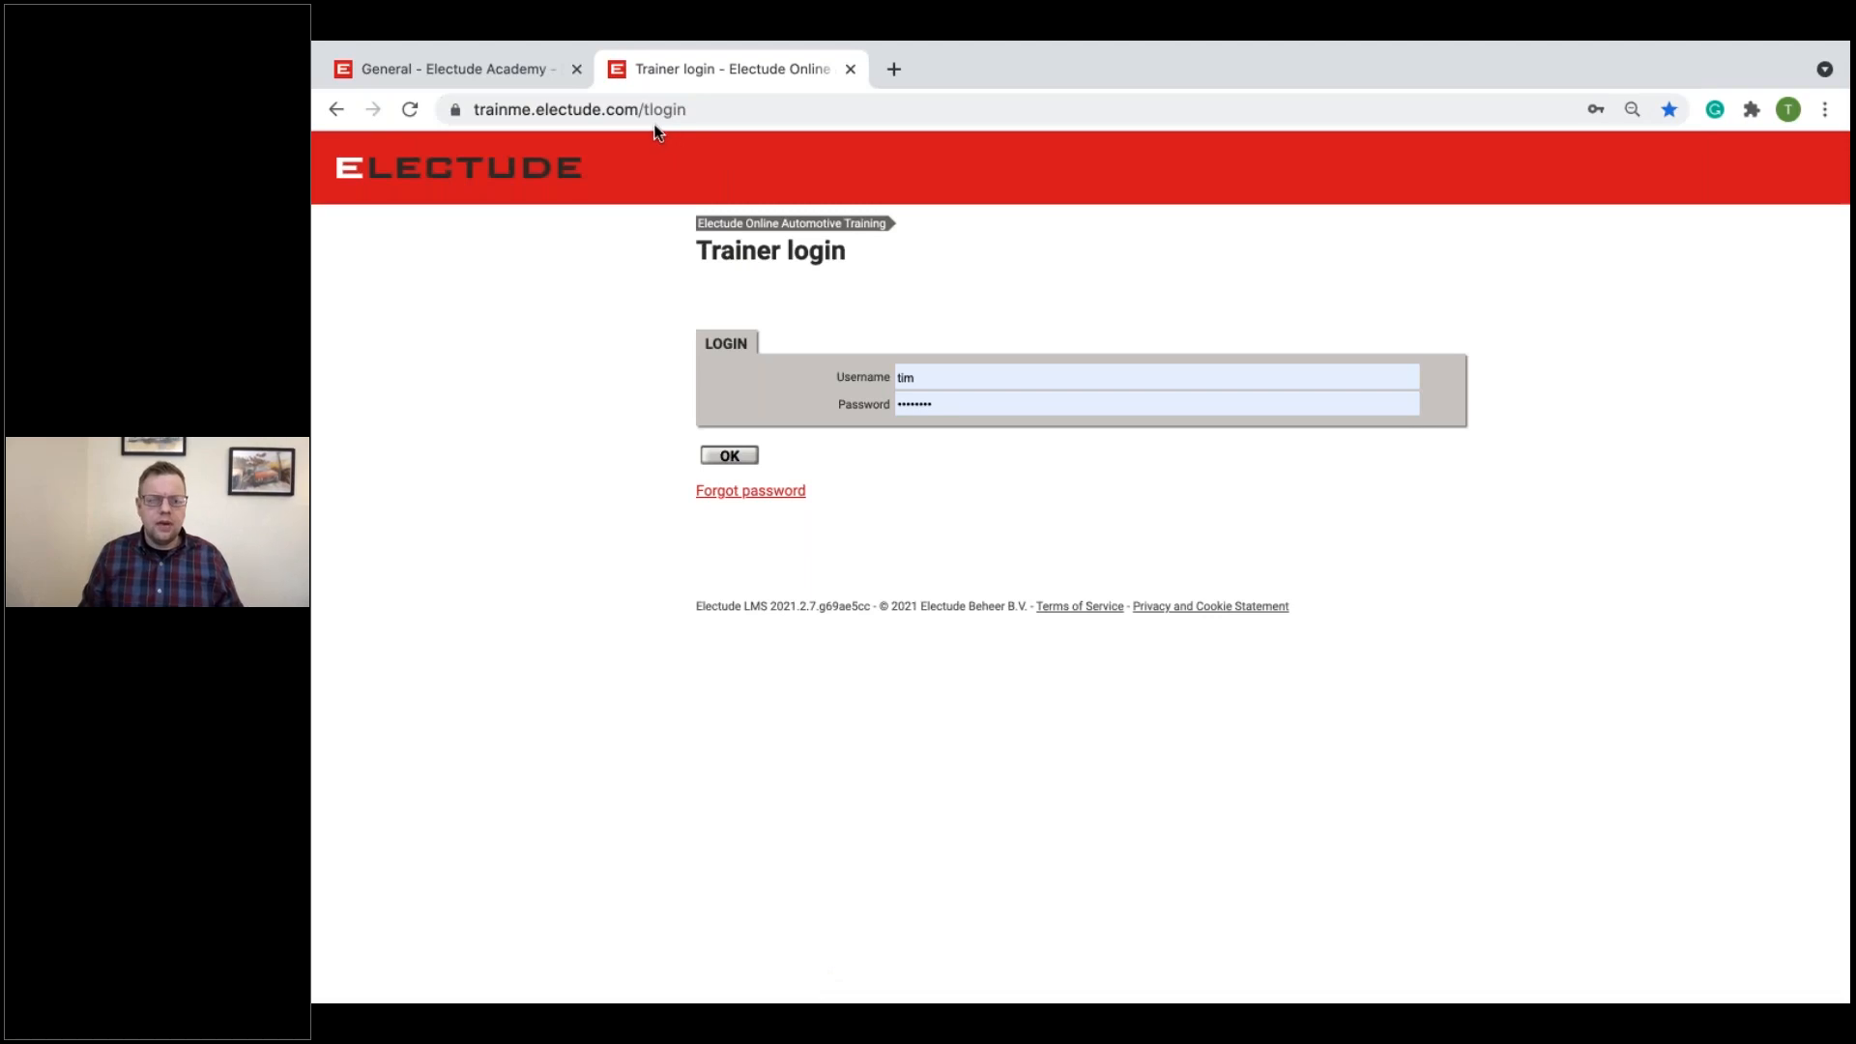
Step: Return to the Electude Academy General settings and examine the available content mapping options
{"action": "left_click", "coordinate": [415, 77]}
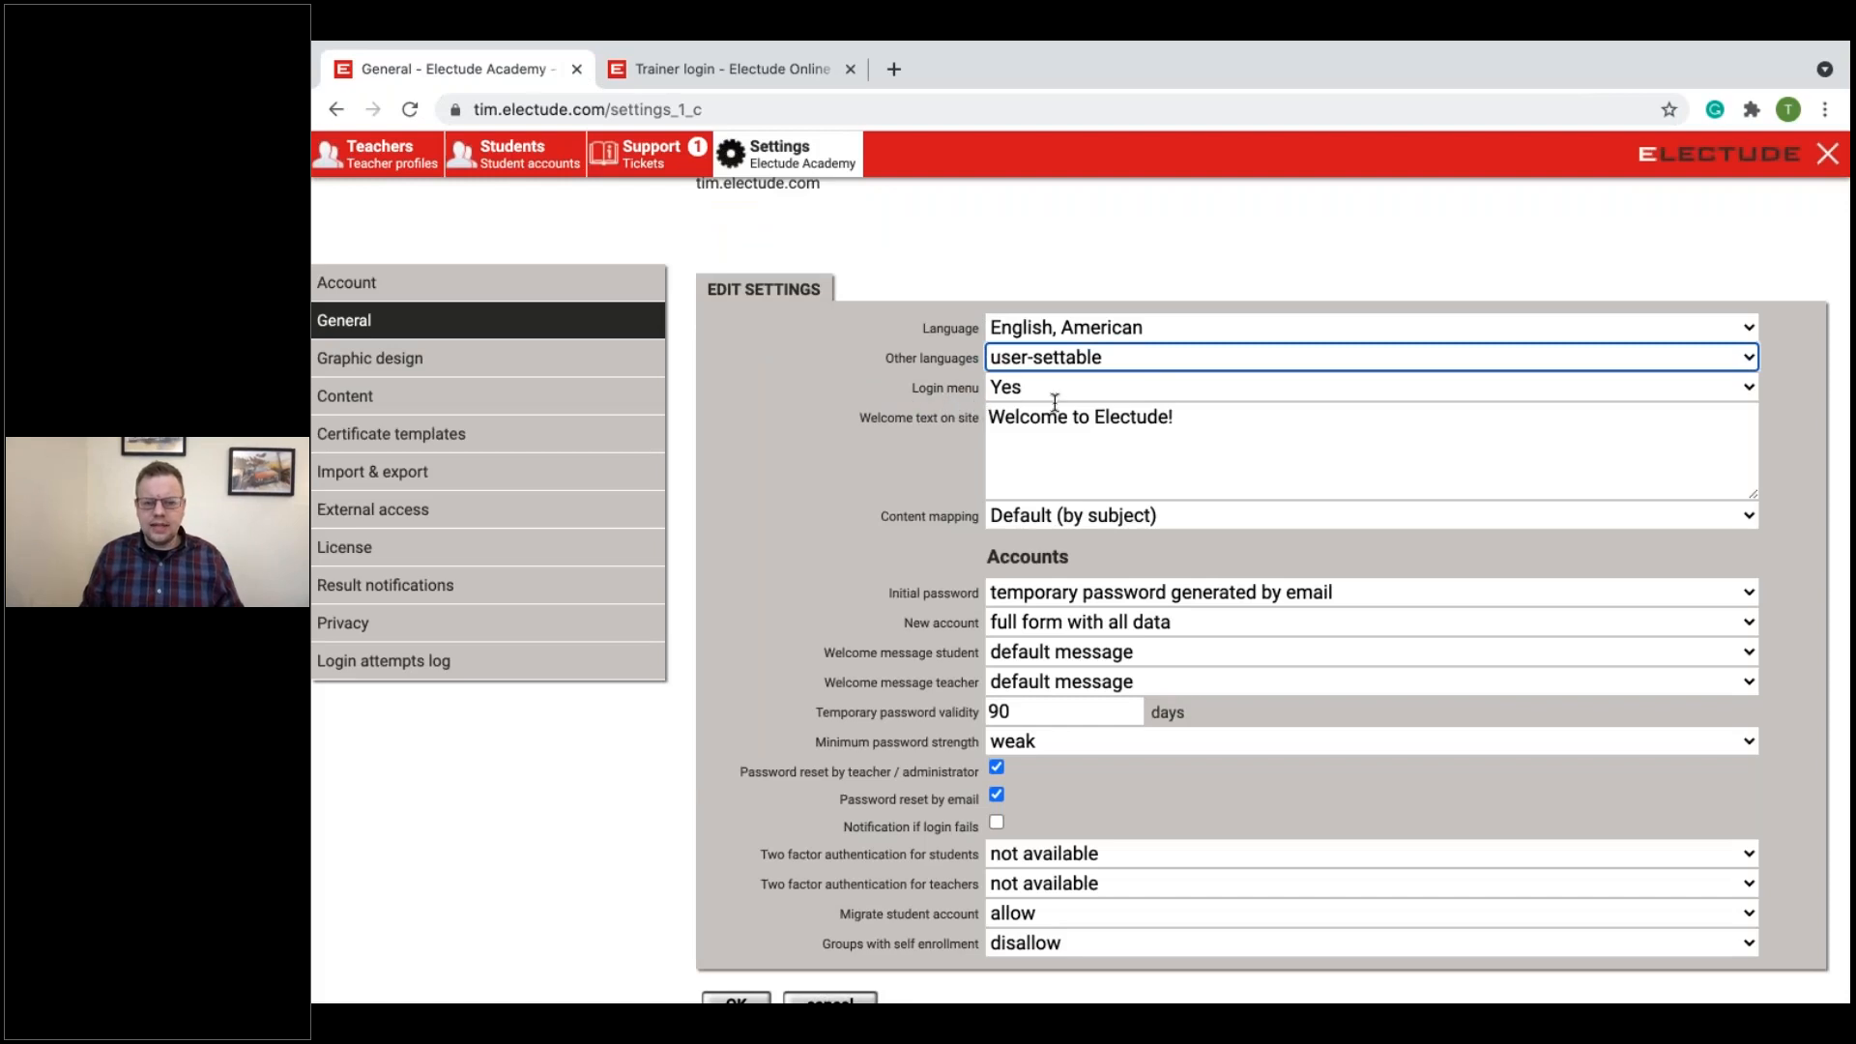
{"action": "scroll", "coordinate": [1005, 396], "scroll_direction": "down", "scroll_amount": 1}
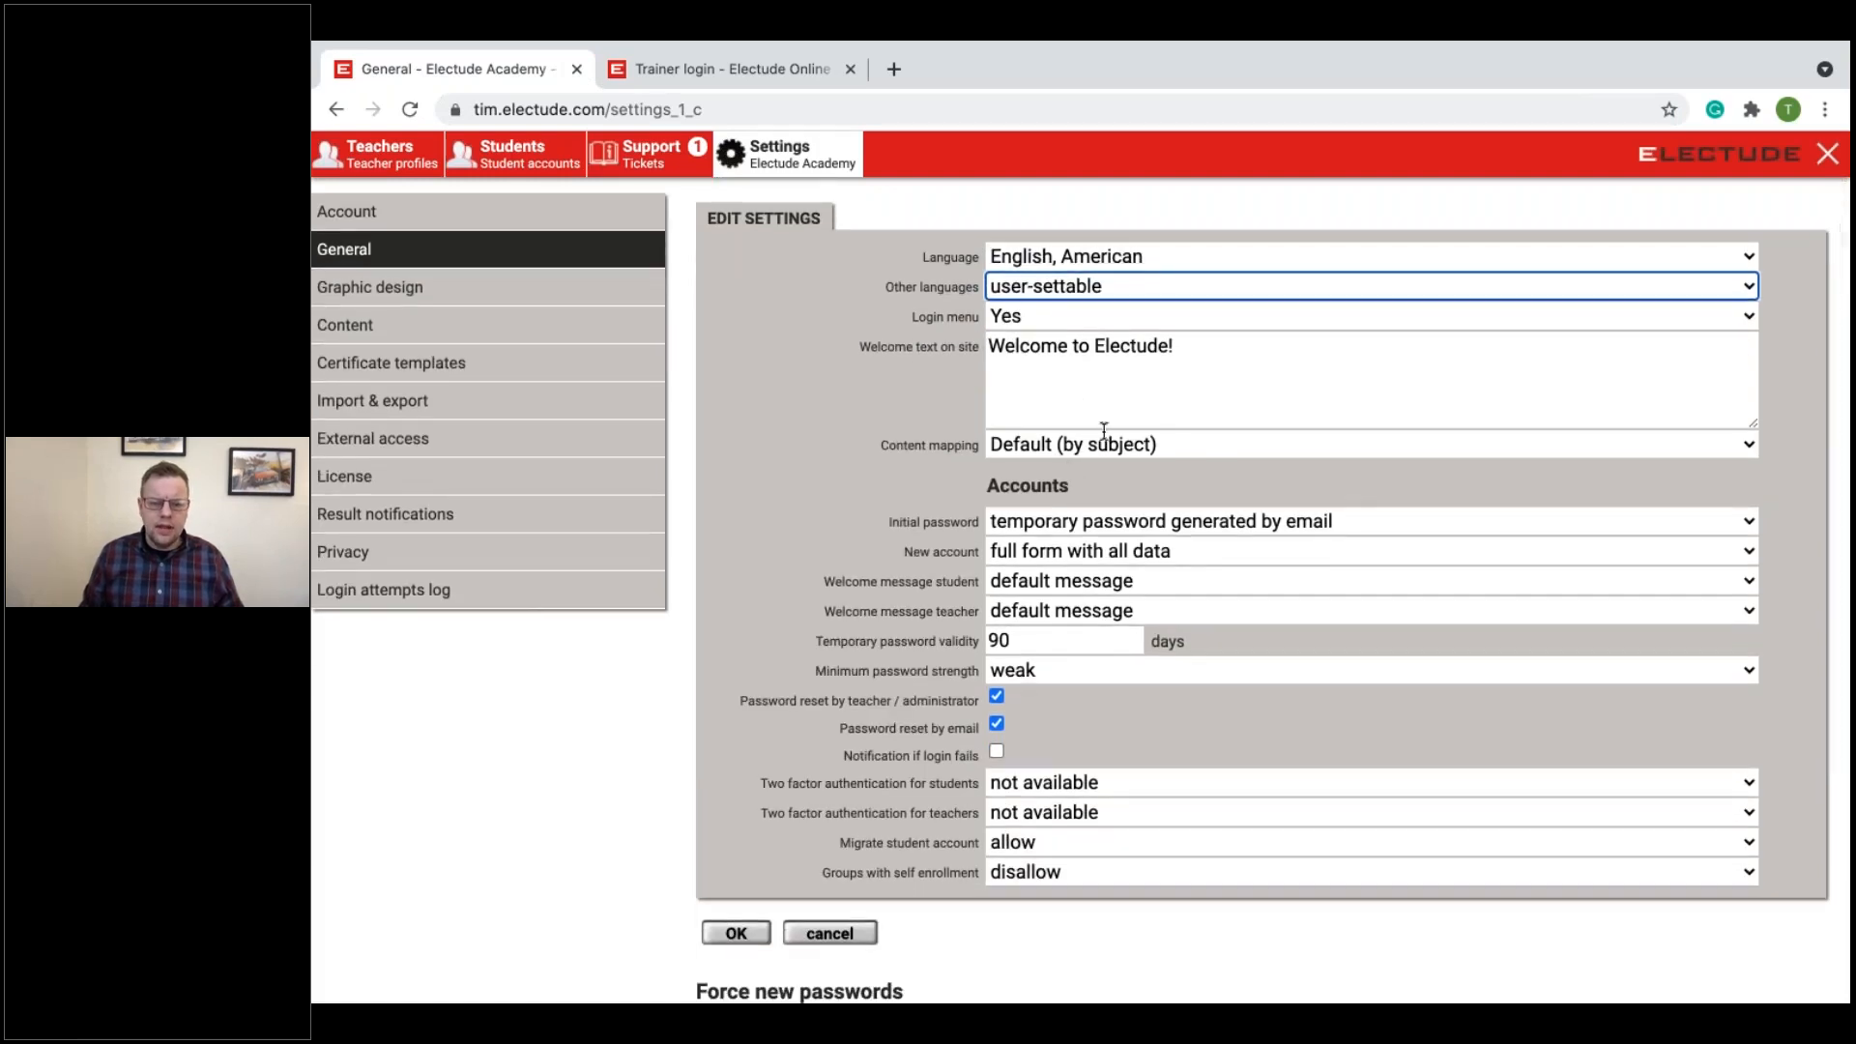
{"action": "scroll", "coordinate": [1111, 426], "scroll_direction": "down", "scroll_amount": 3}
{"action": "scroll", "coordinate": [1100, 427], "scroll_direction": "up", "scroll_amount": 2}
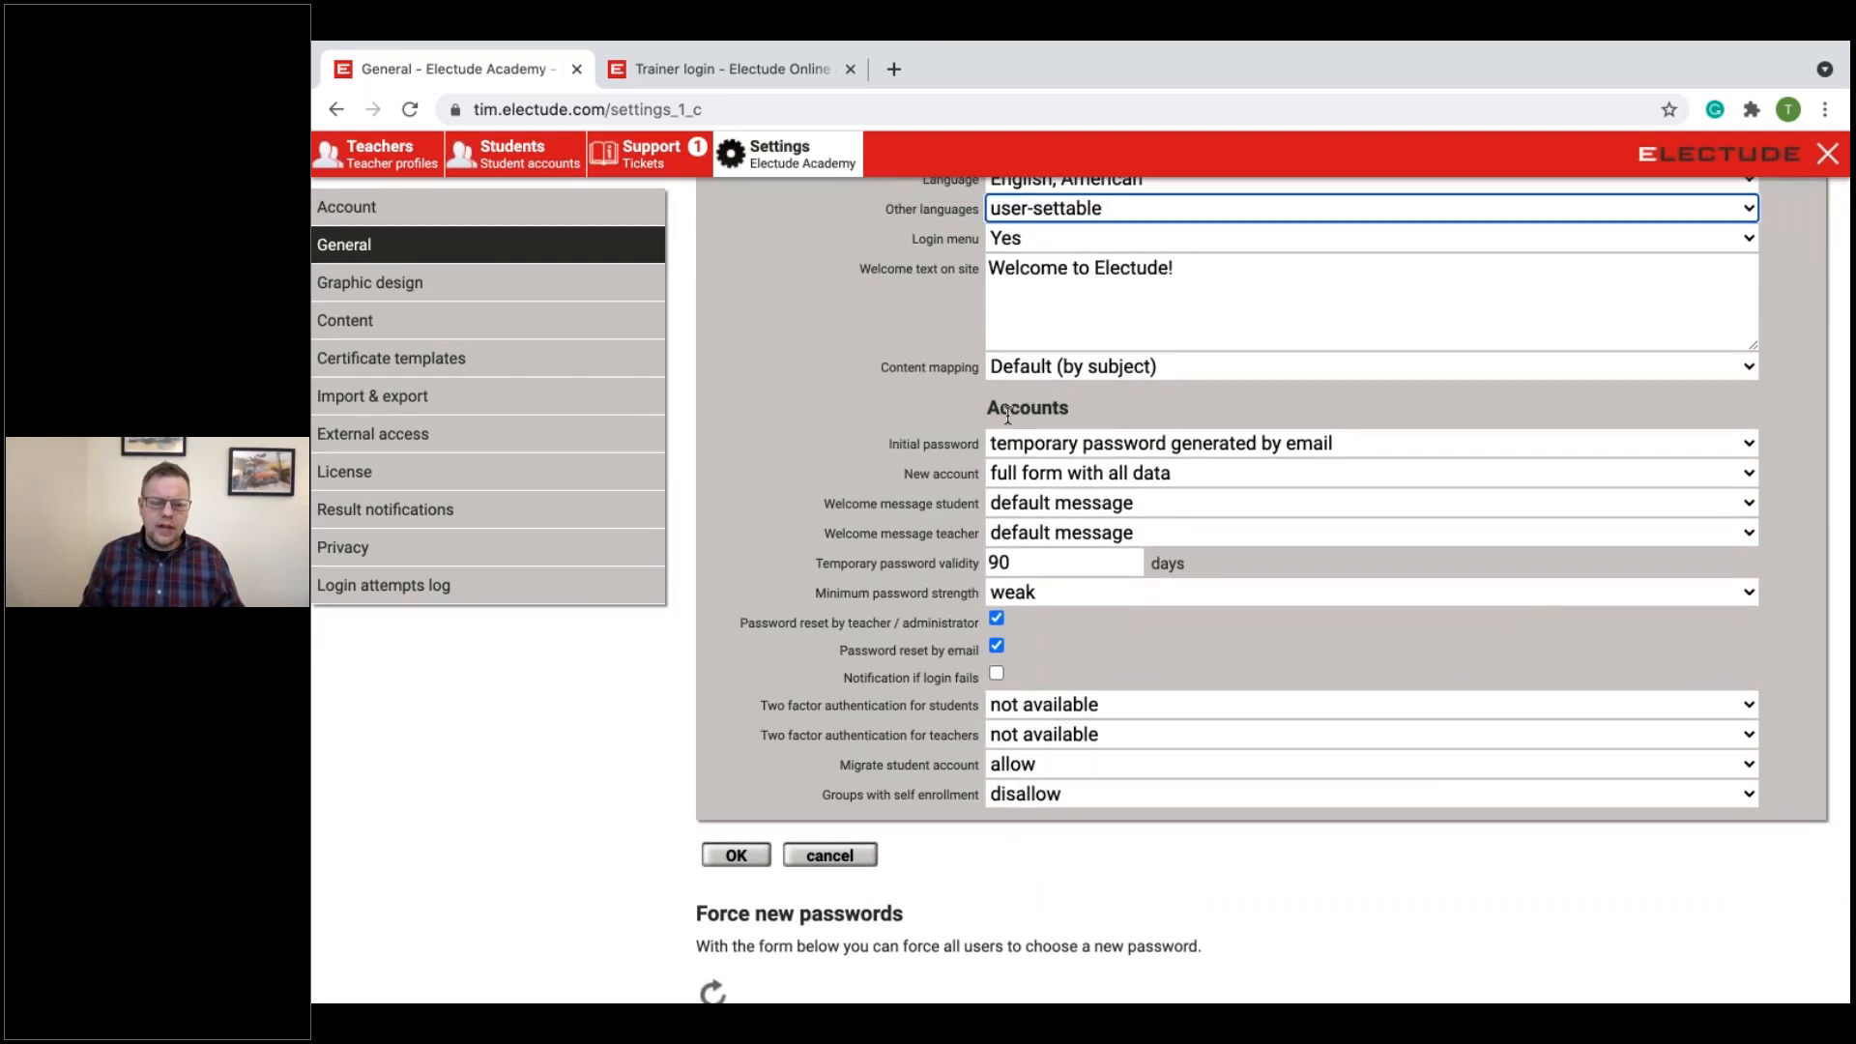
{"action": "left_click", "coordinate": [1069, 373]}
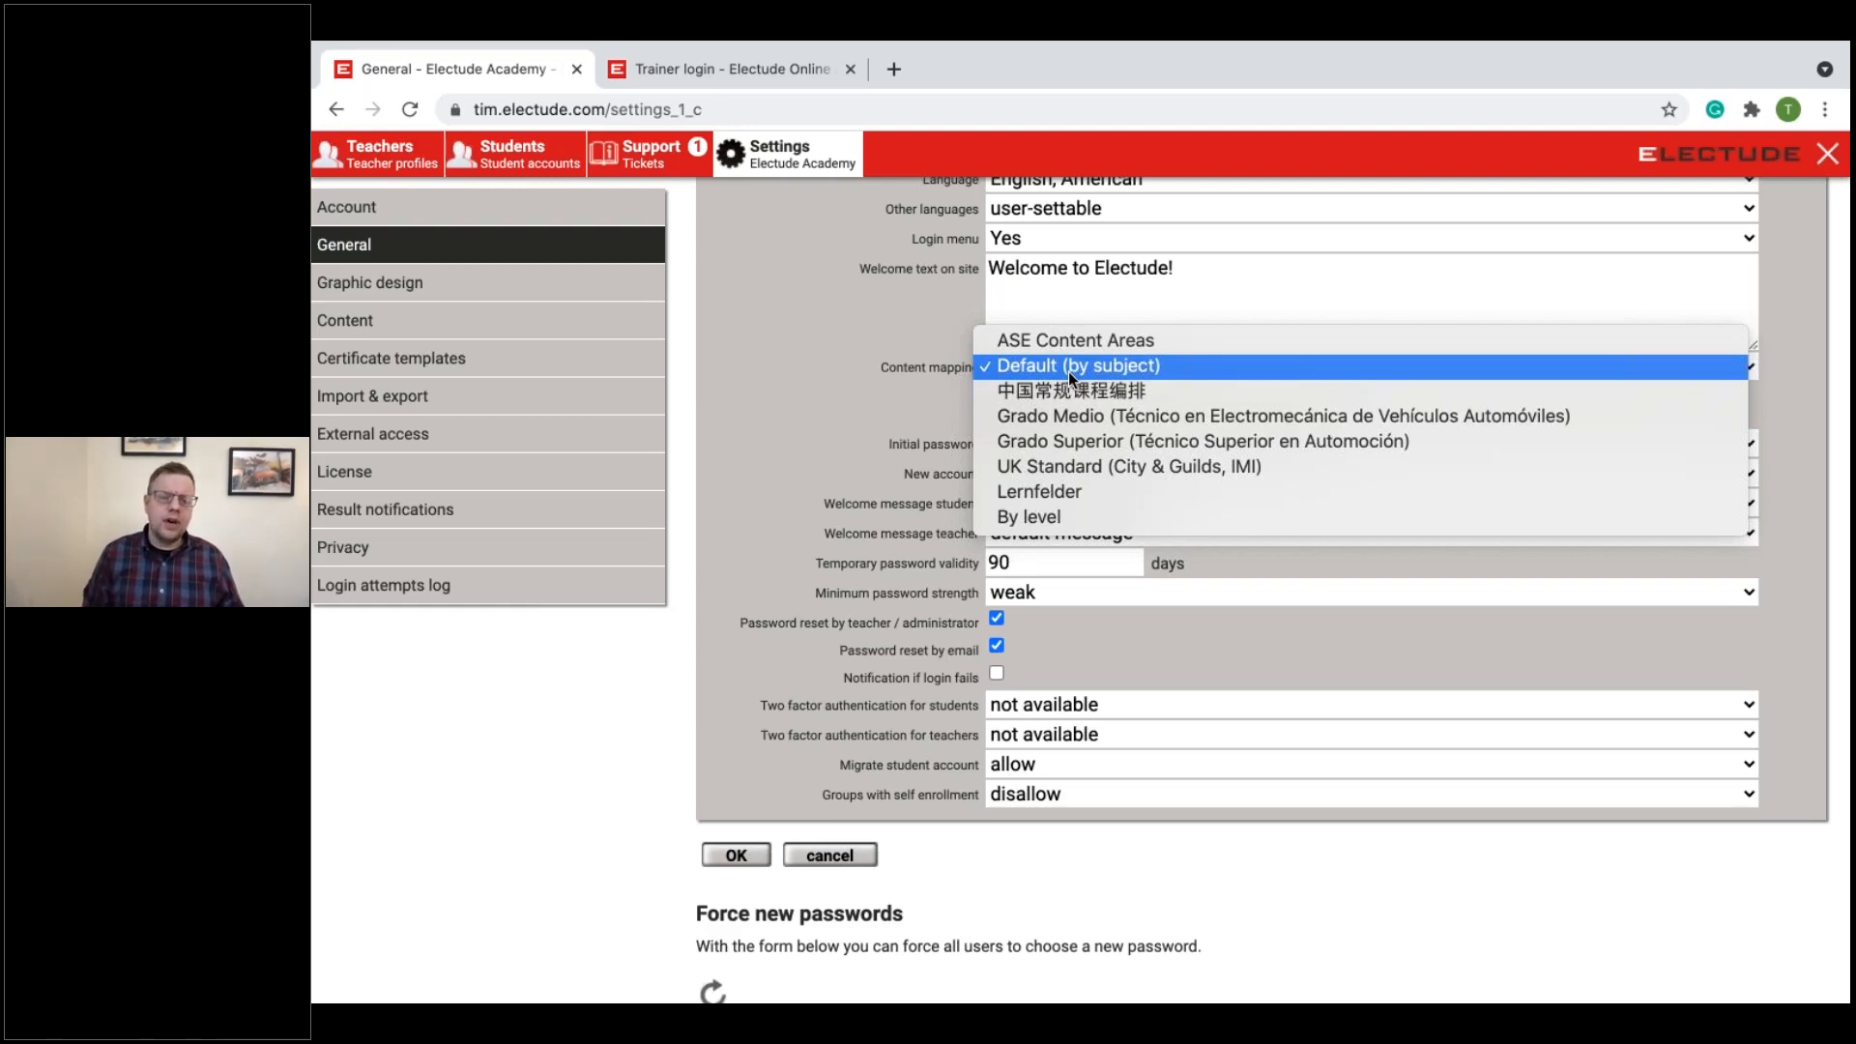
Step: Leave the administration area, log in as teacher with the prefilled credentials, and show the Default (by subject) modules
{"action": "left_click", "coordinate": [1828, 156]}
{"action": "left_click", "coordinate": [1828, 157]}
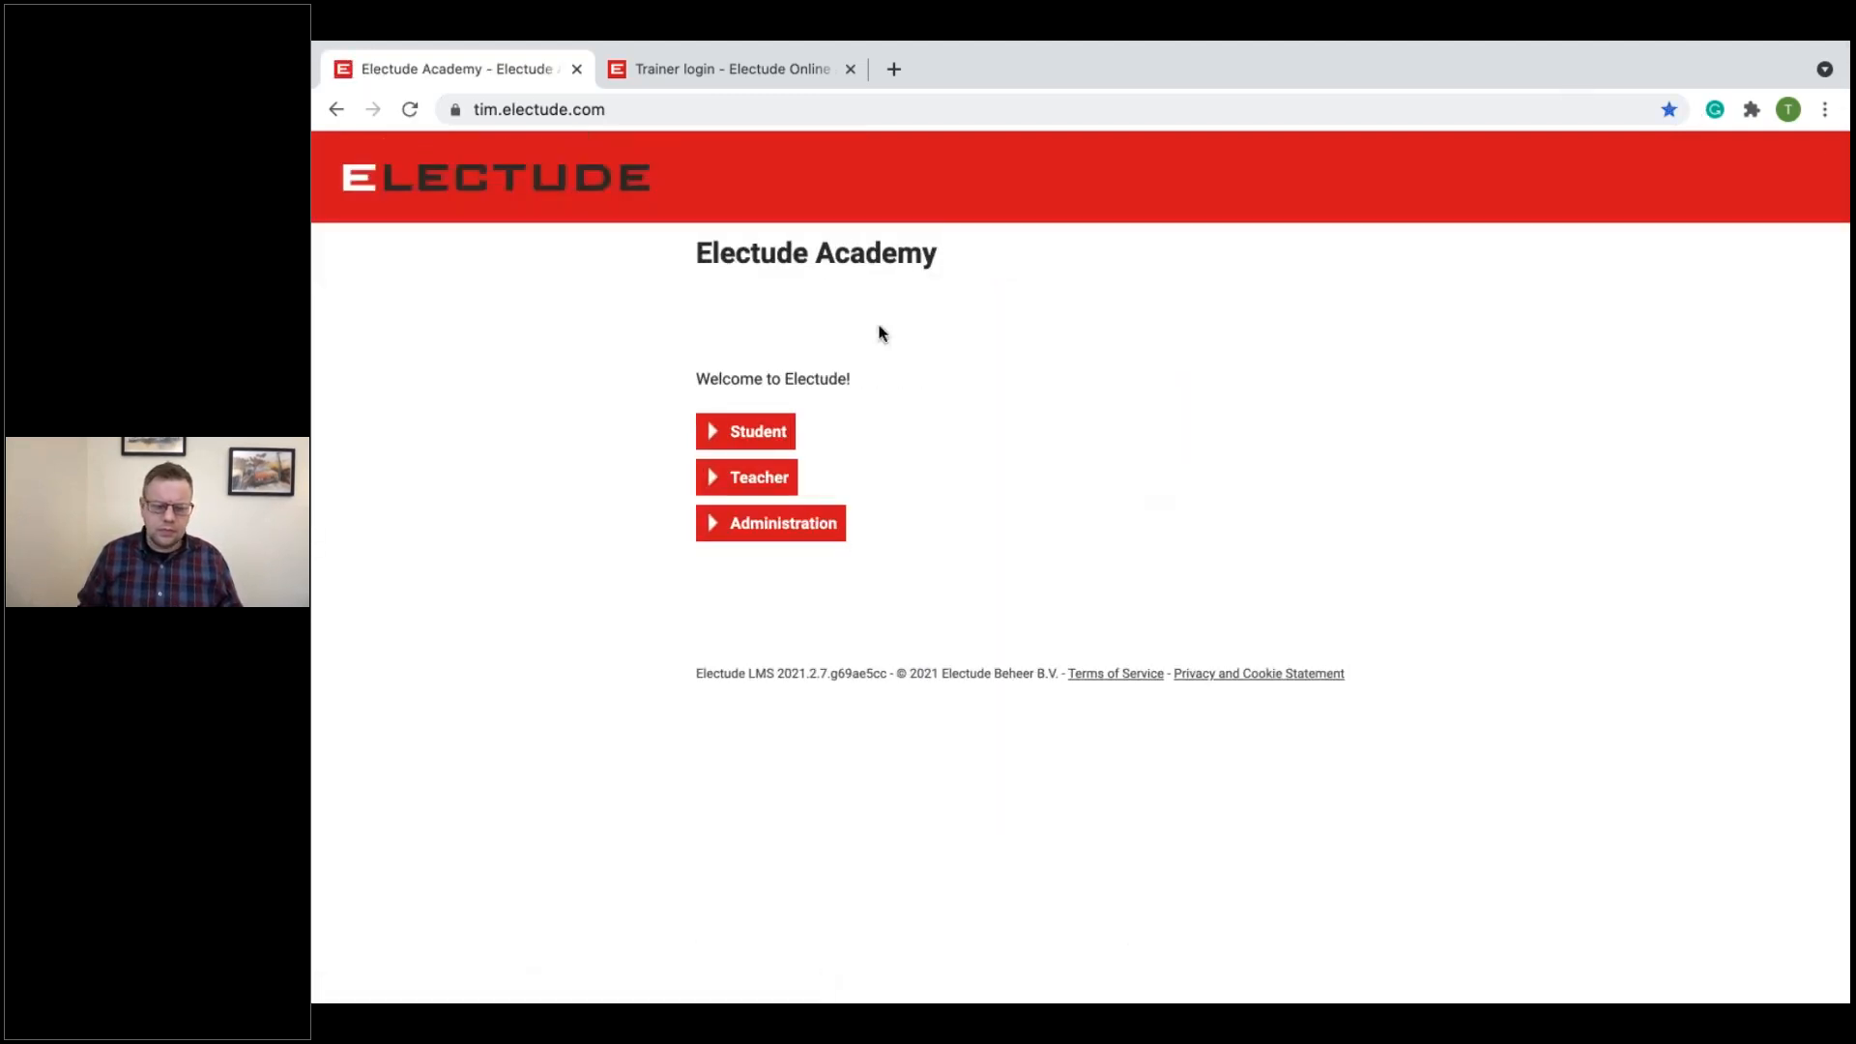
{"action": "left_click", "coordinate": [783, 487]}
{"action": "left_click", "coordinate": [738, 522]}
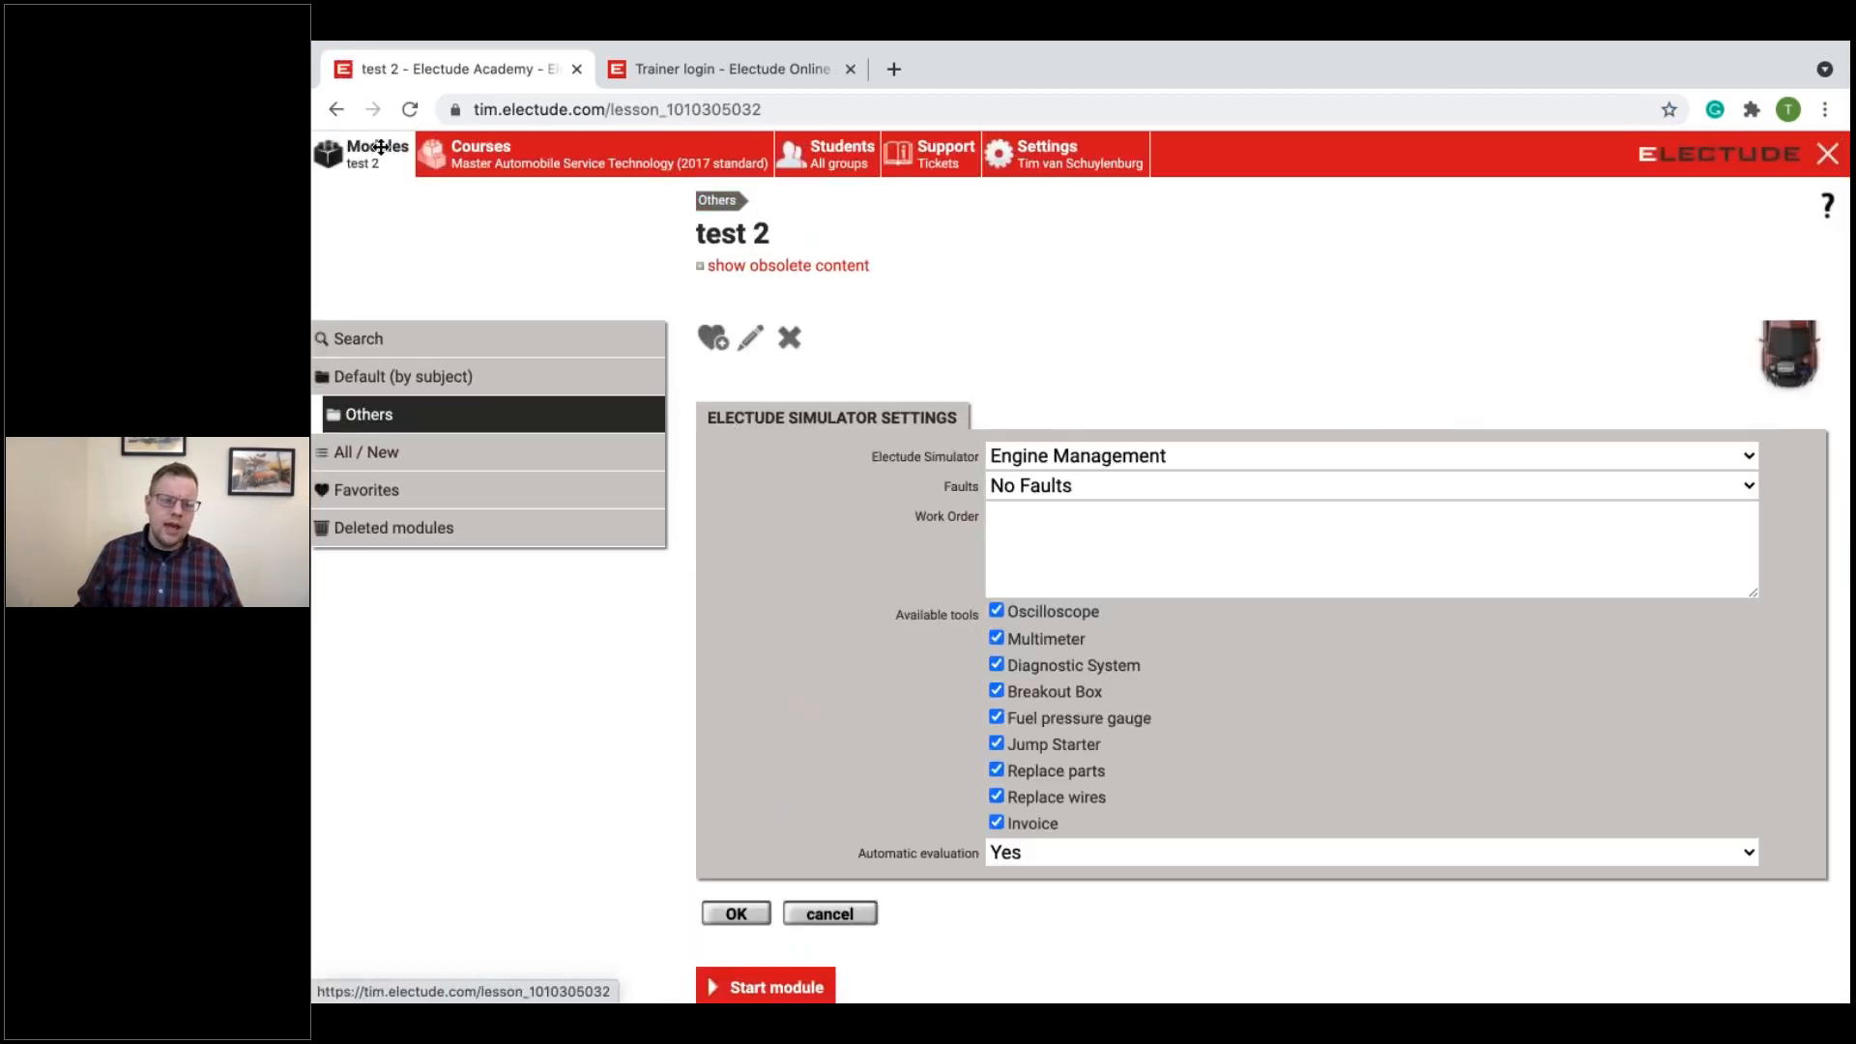
{"action": "left_click", "coordinate": [381, 149]}
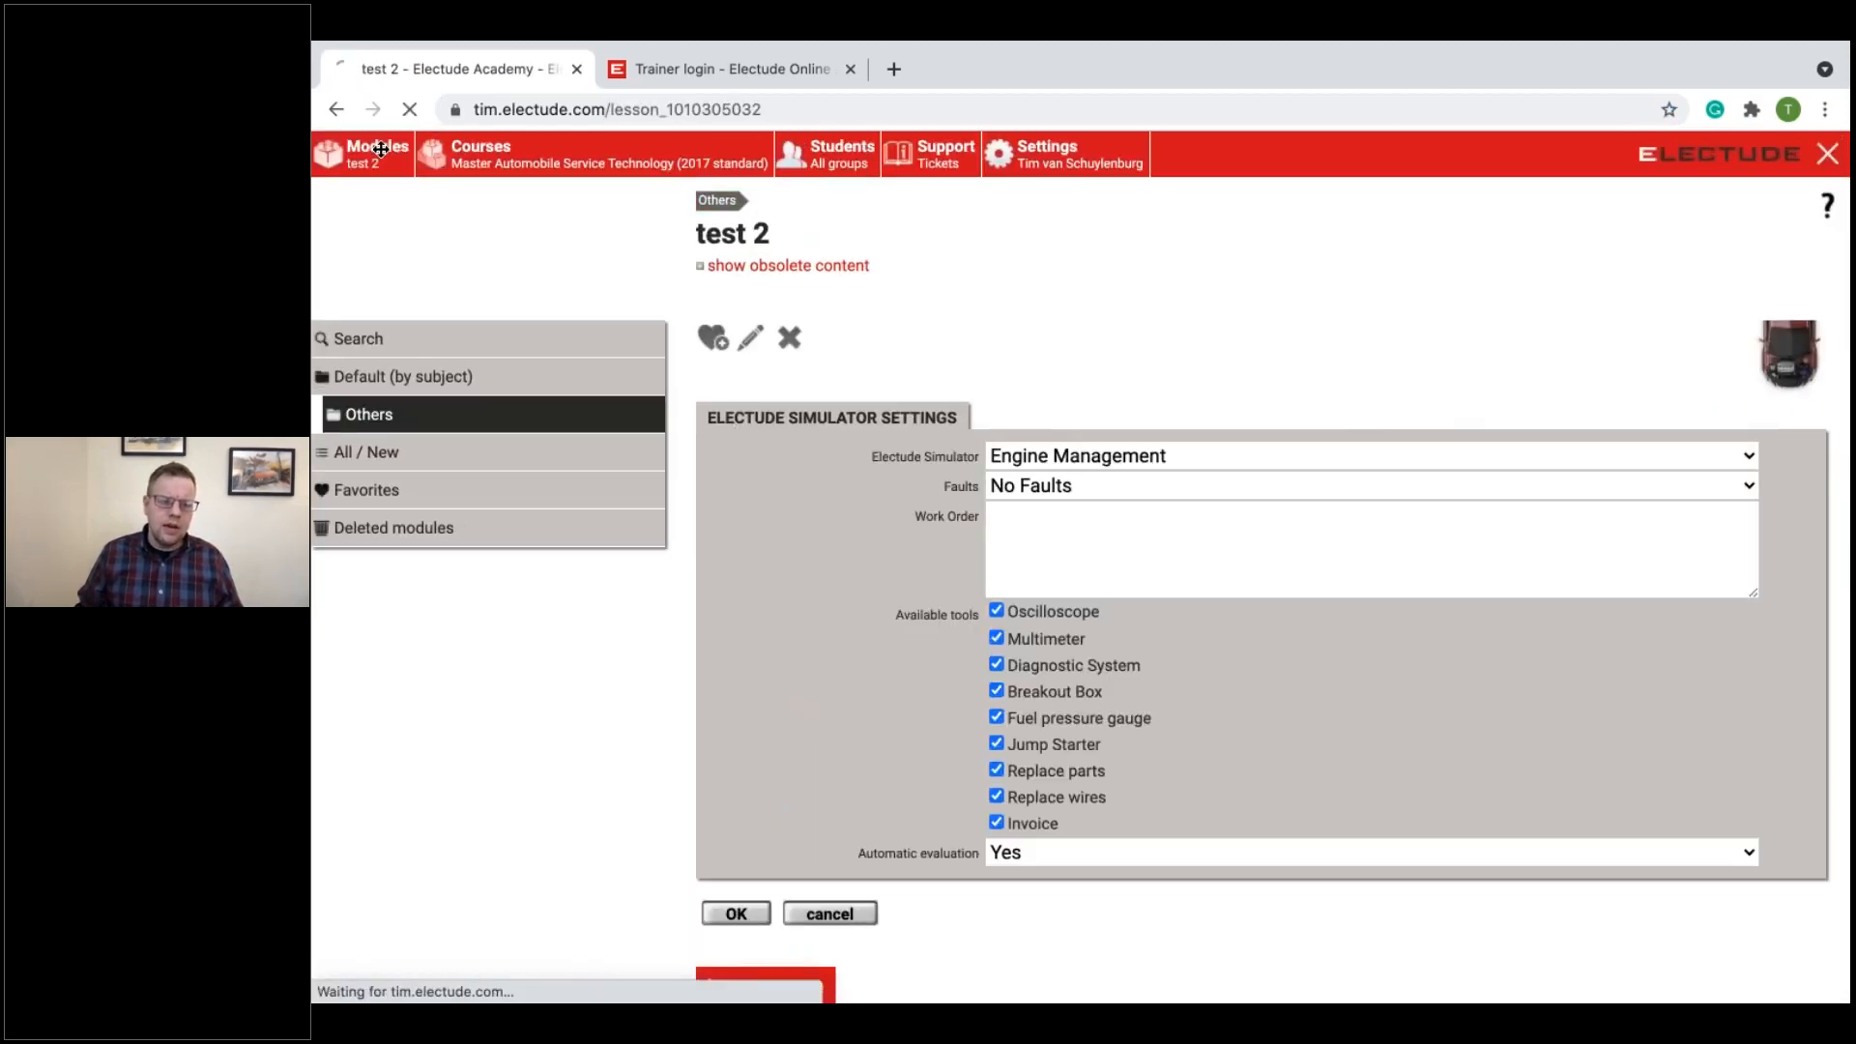
{"action": "left_click", "coordinate": [380, 386]}
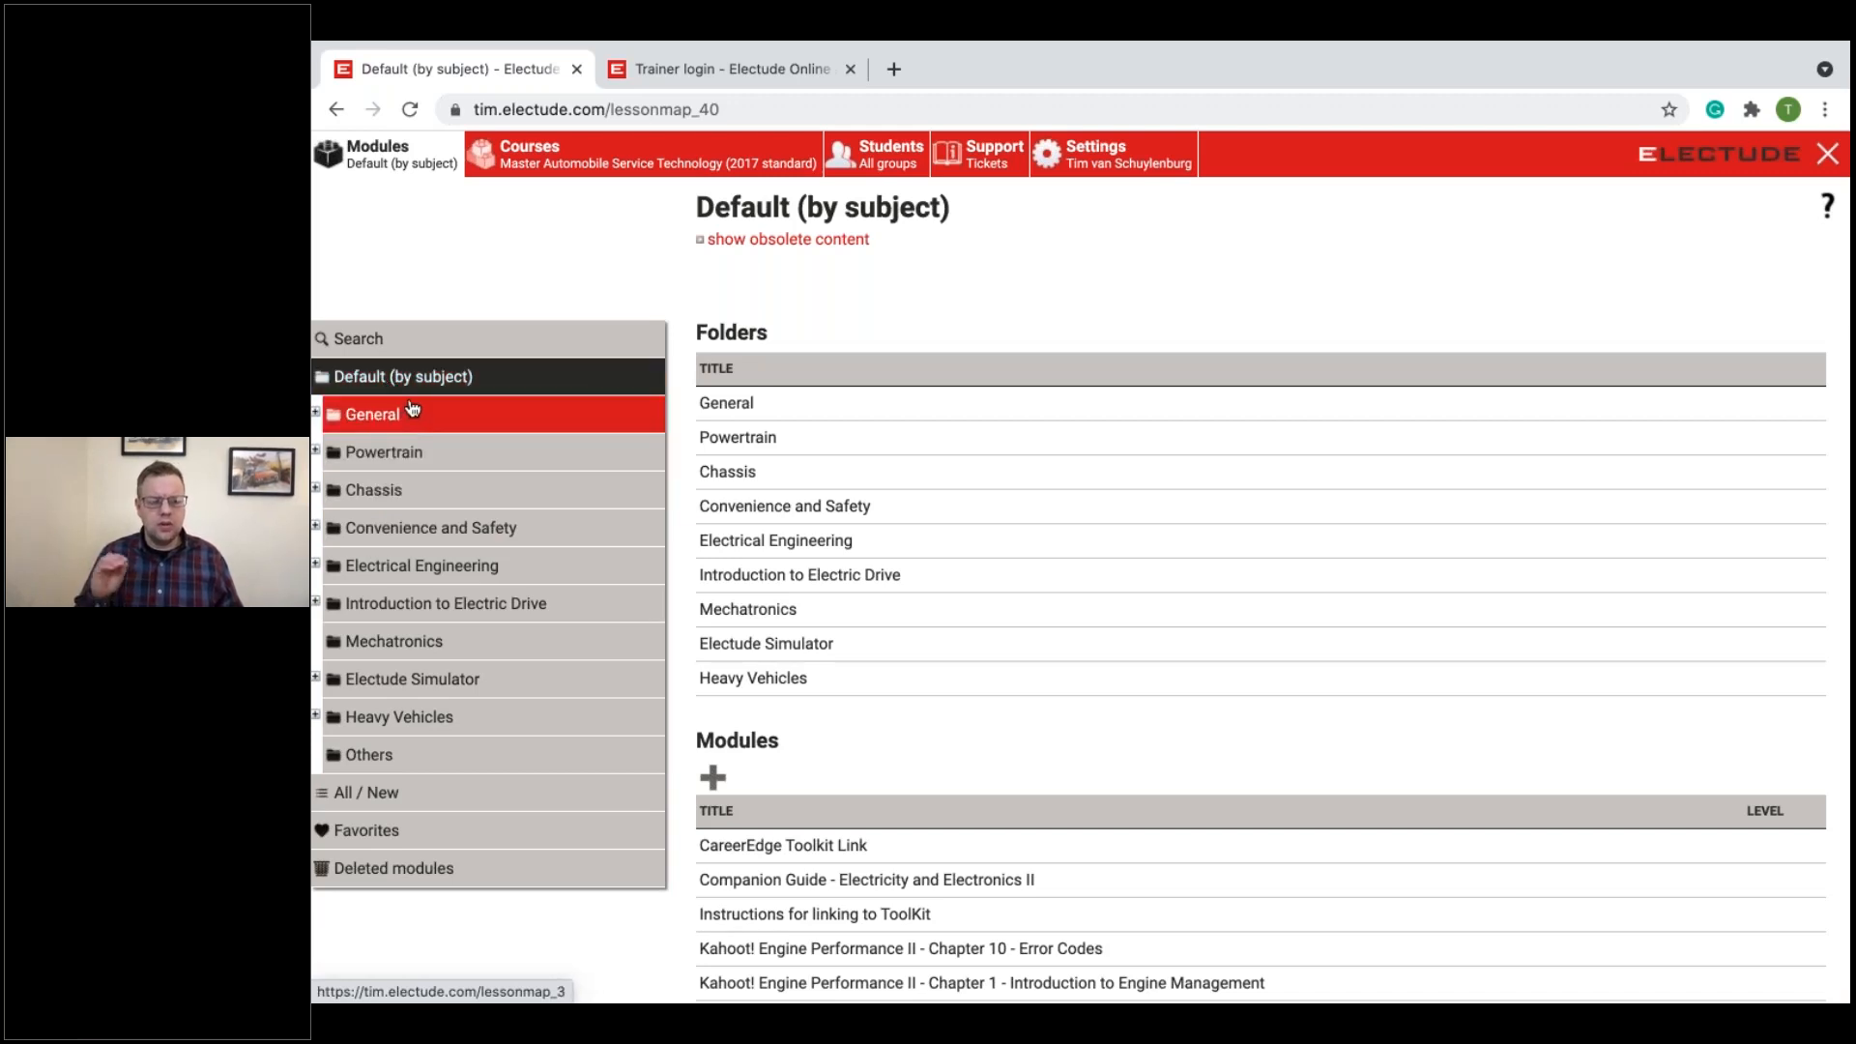
Step: Log out of the teacher account and log in as administrator with the saved administrator password
{"action": "scroll", "coordinate": [413, 409], "scroll_direction": "down", "scroll_amount": 1}
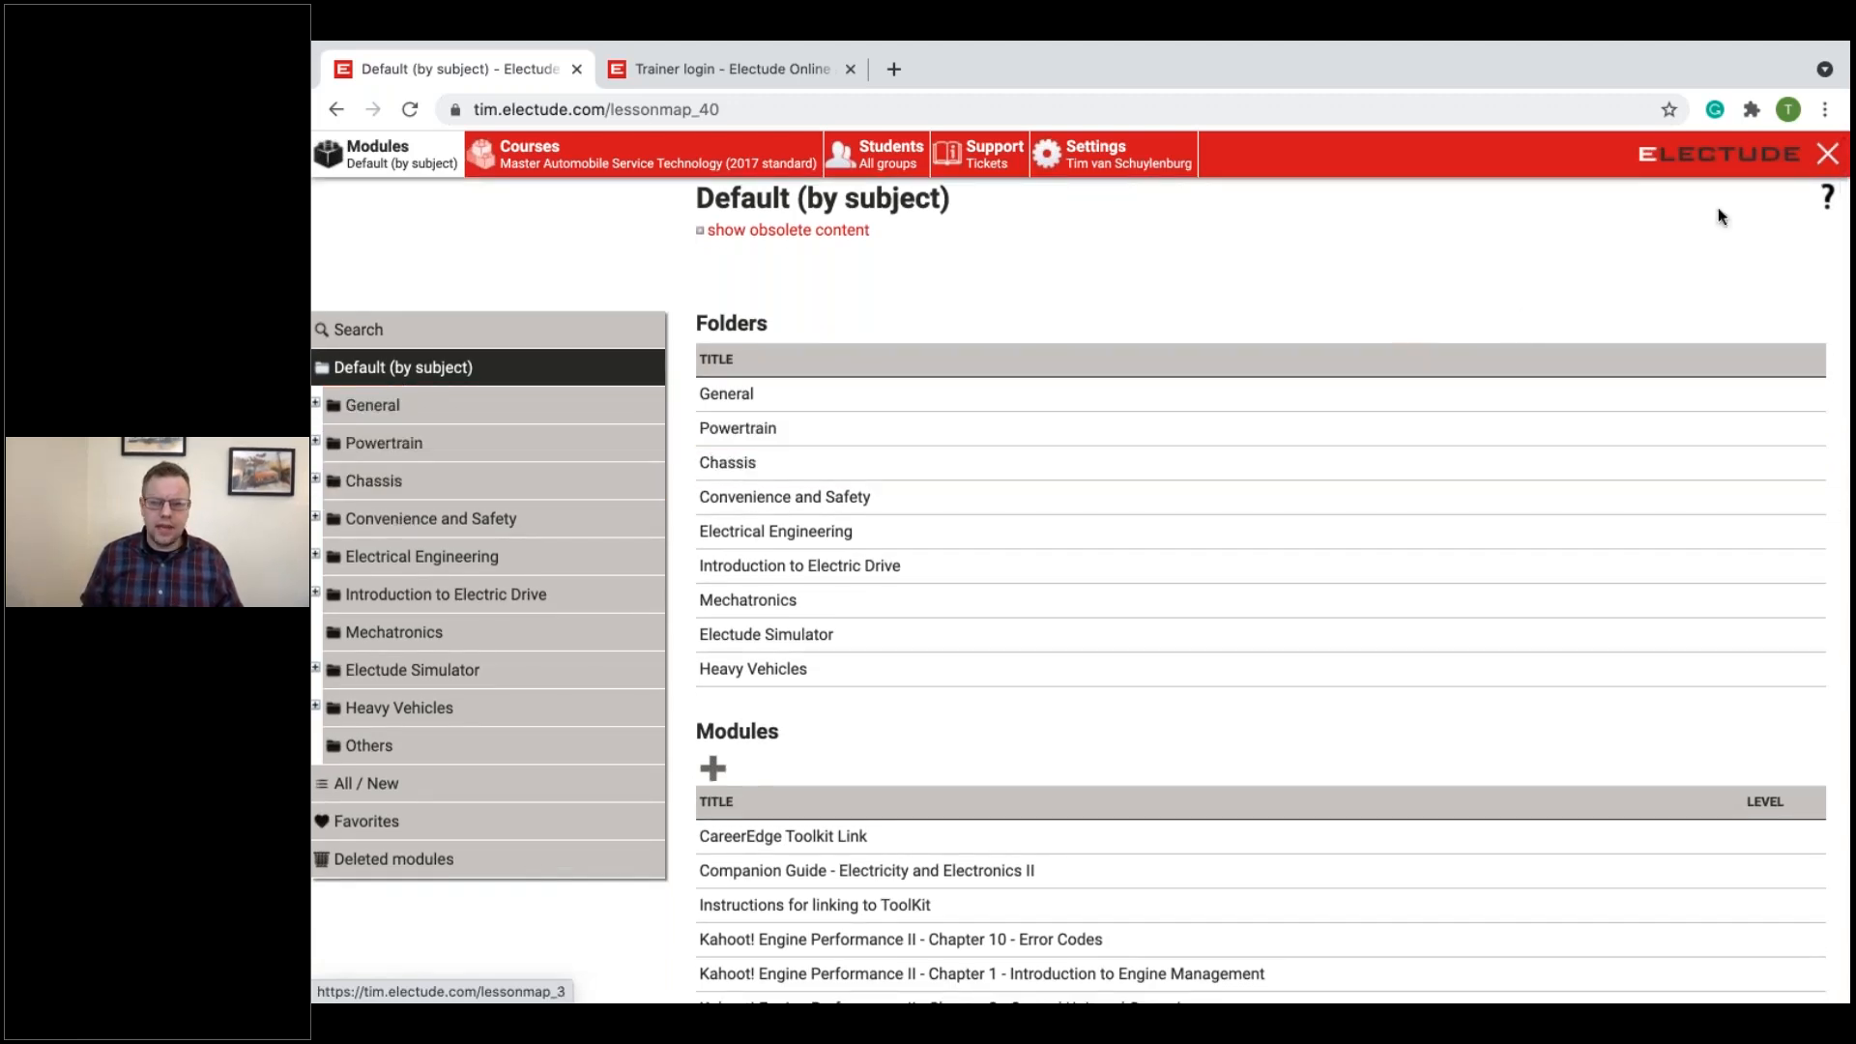
{"action": "left_click", "coordinate": [1827, 157]}
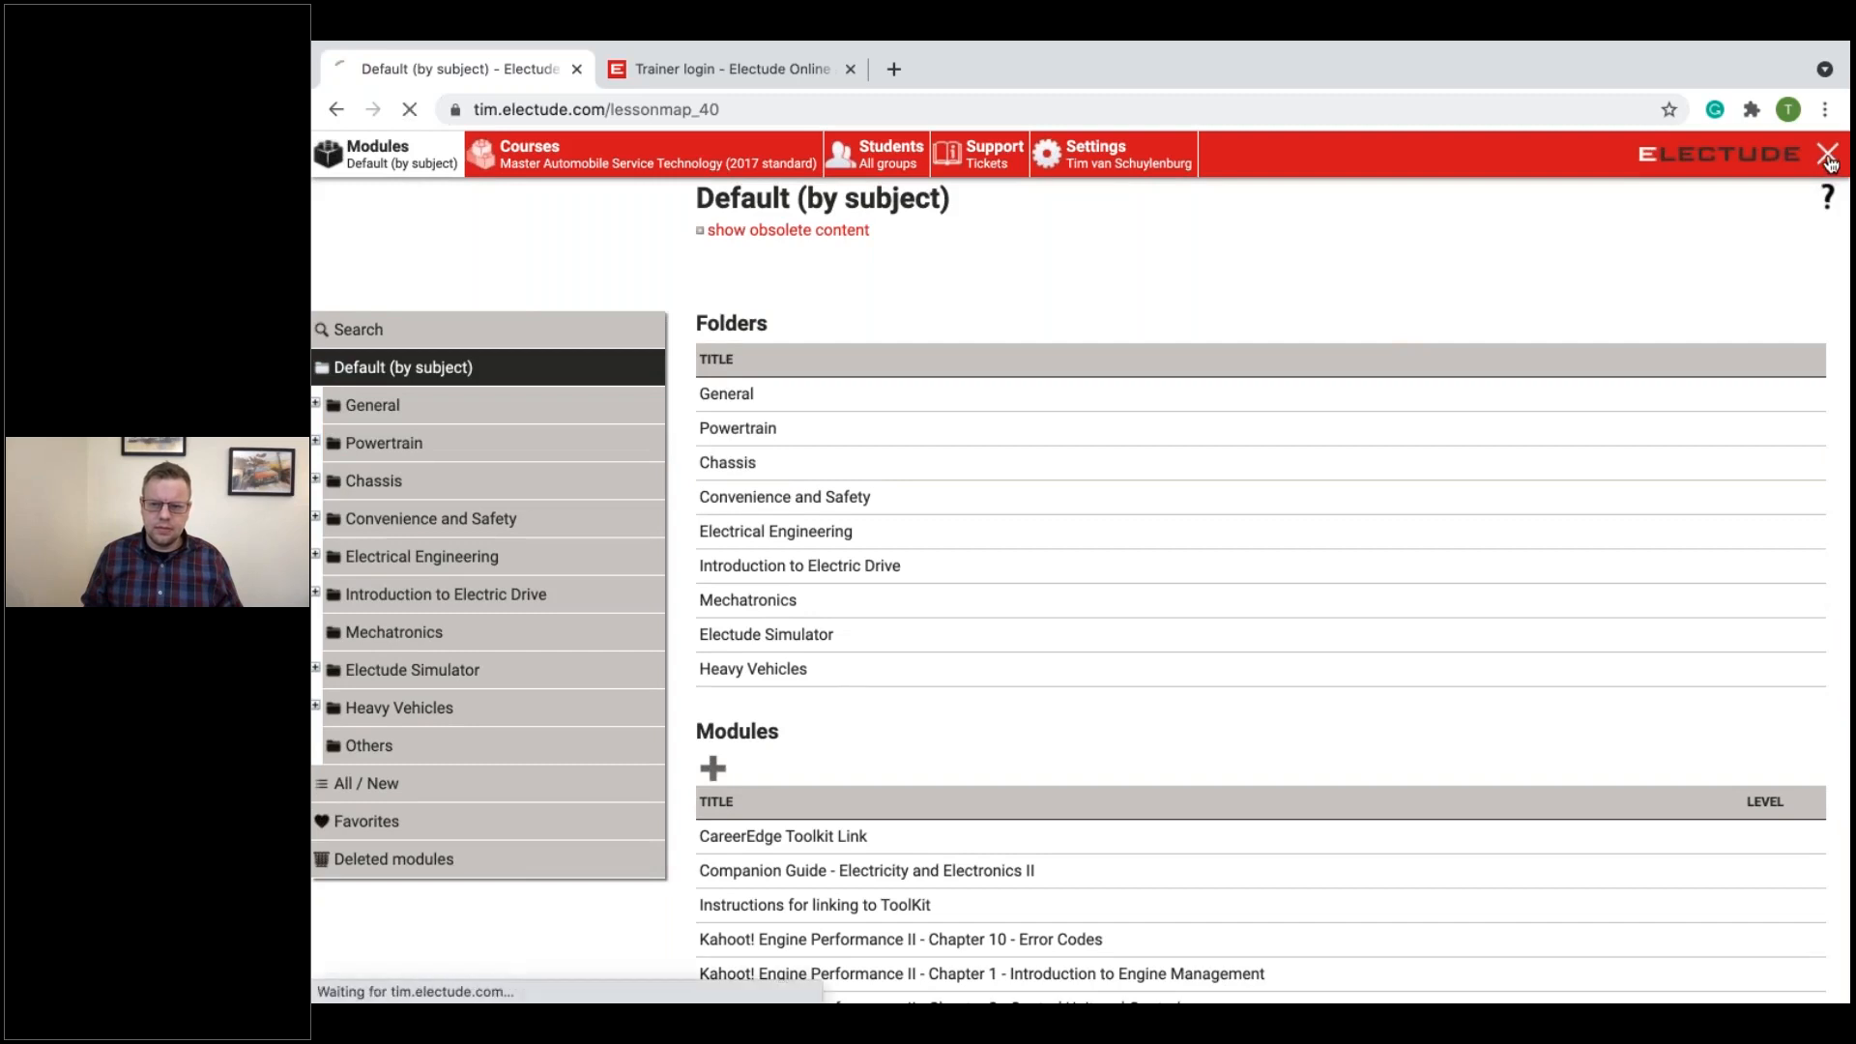
{"action": "left_click", "coordinate": [785, 519]}
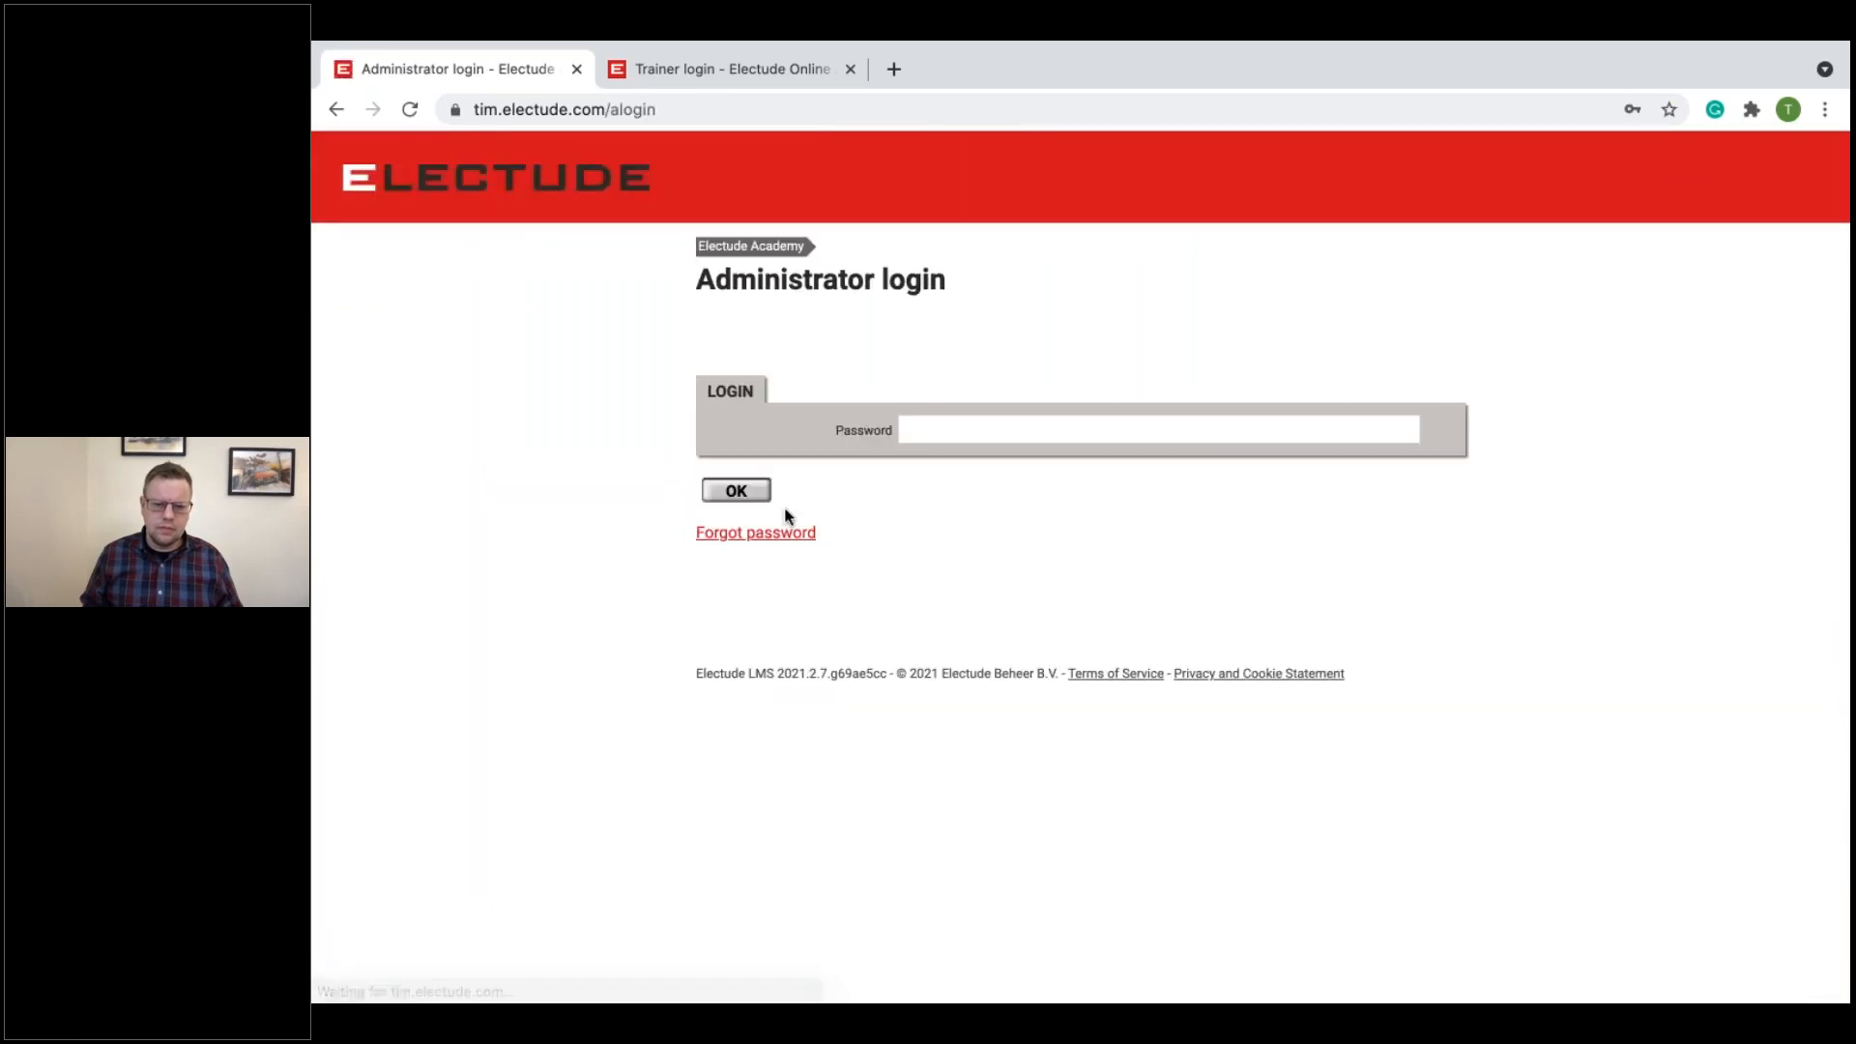
{"action": "left_click", "coordinate": [937, 435]}
{"action": "left_click", "coordinate": [957, 487]}
{"action": "left_click", "coordinate": [736, 490]}
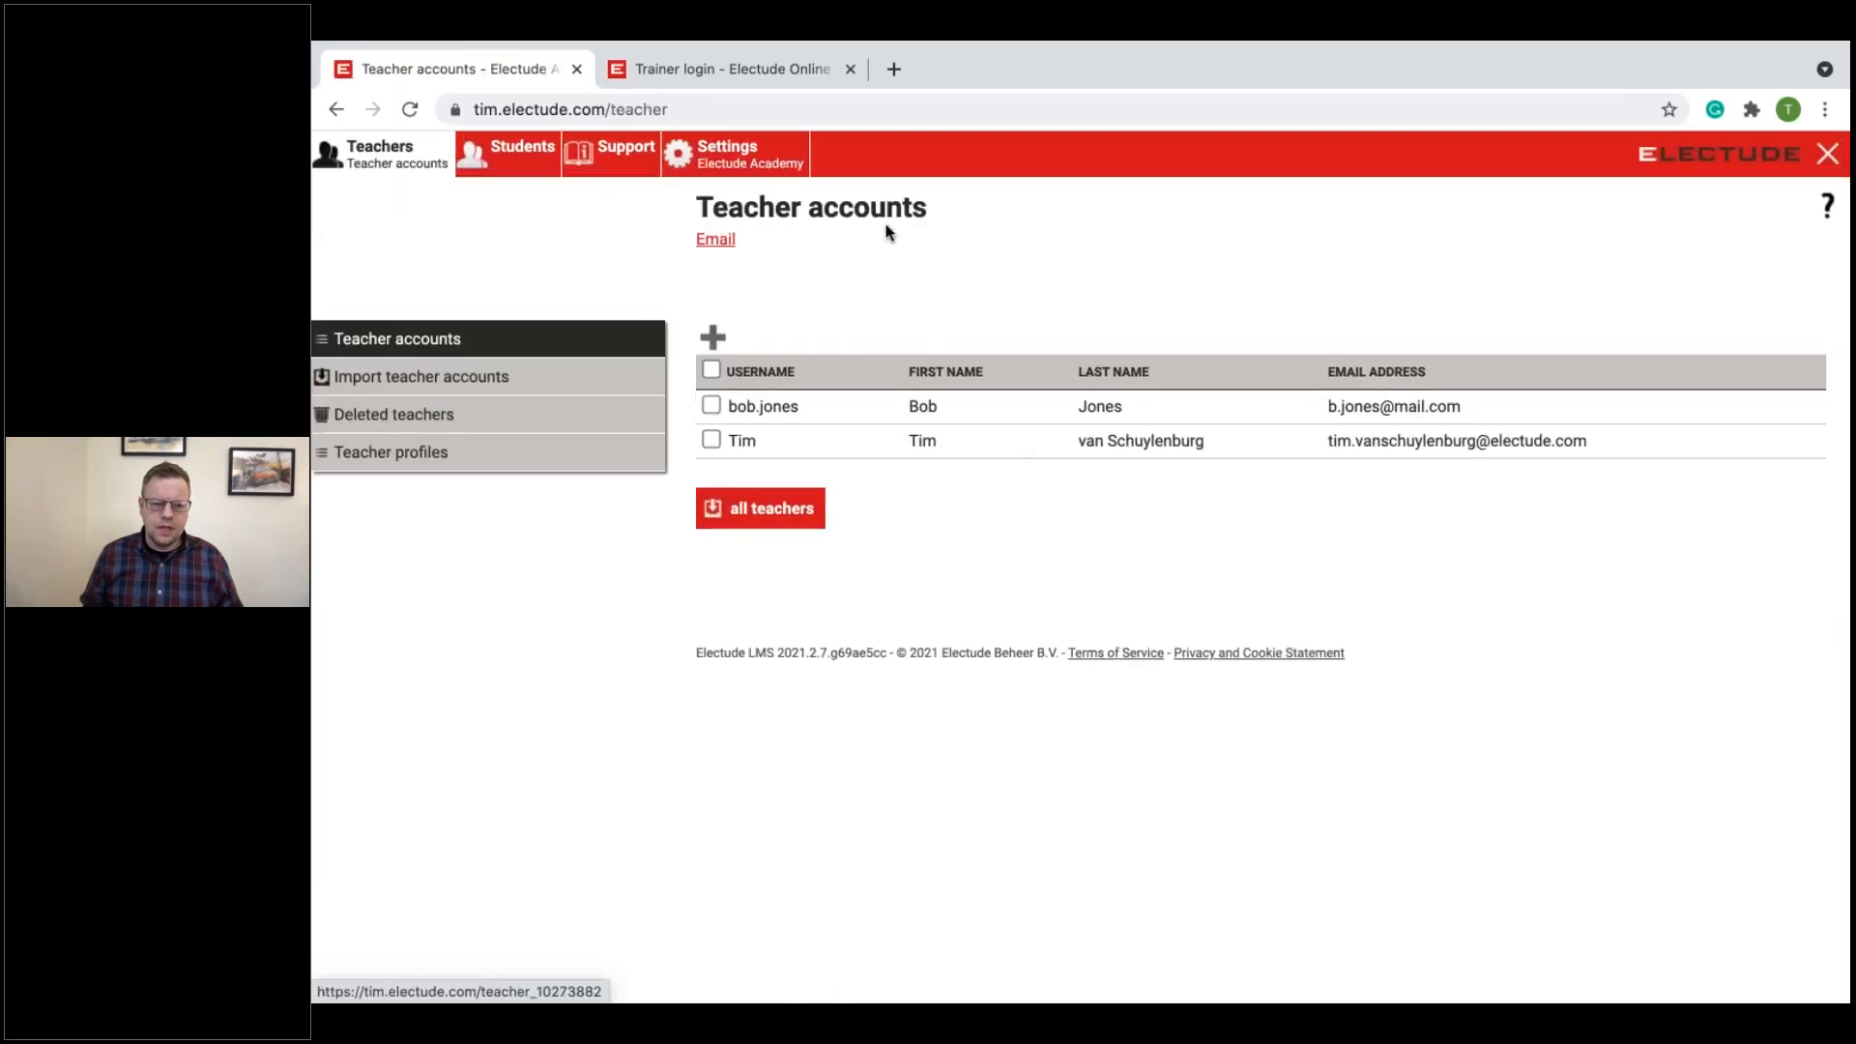
Step: Open the Electude Academy General settings and examine the content mapping choices again
{"action": "left_click", "coordinate": [739, 154]}
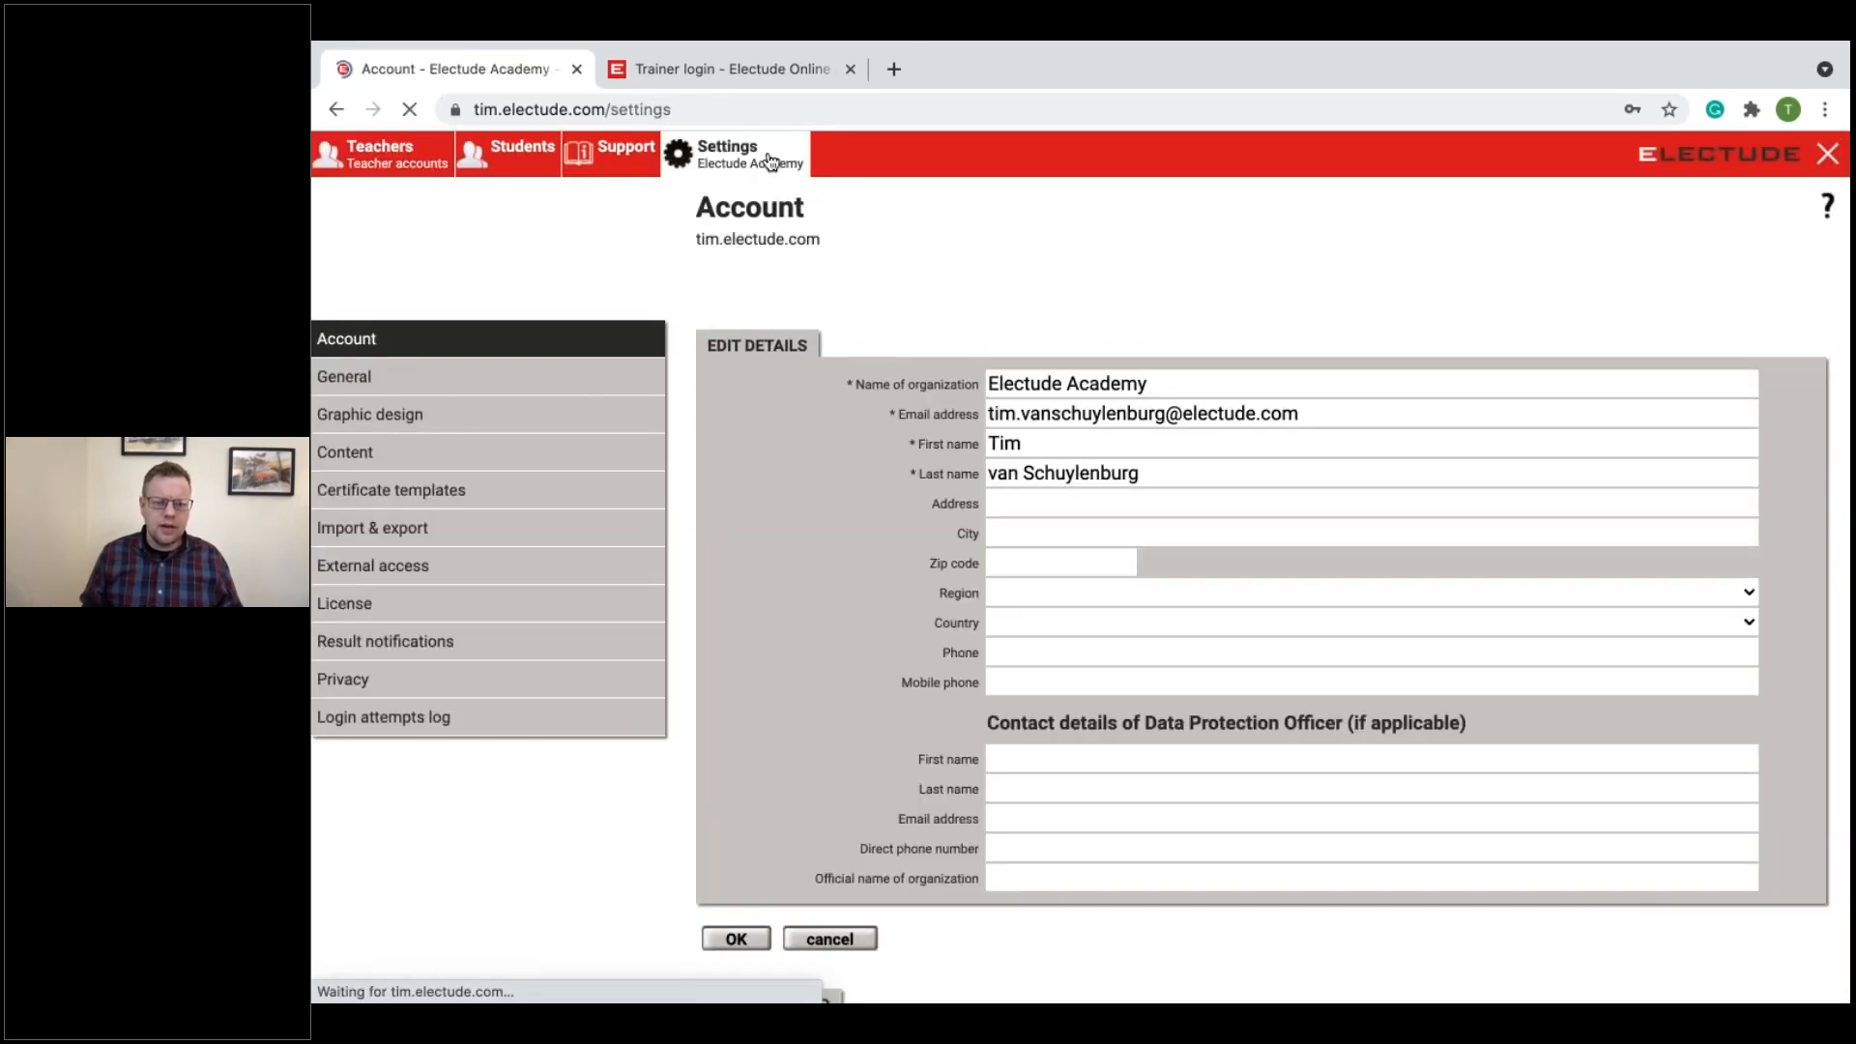
{"action": "left_click", "coordinate": [574, 395]}
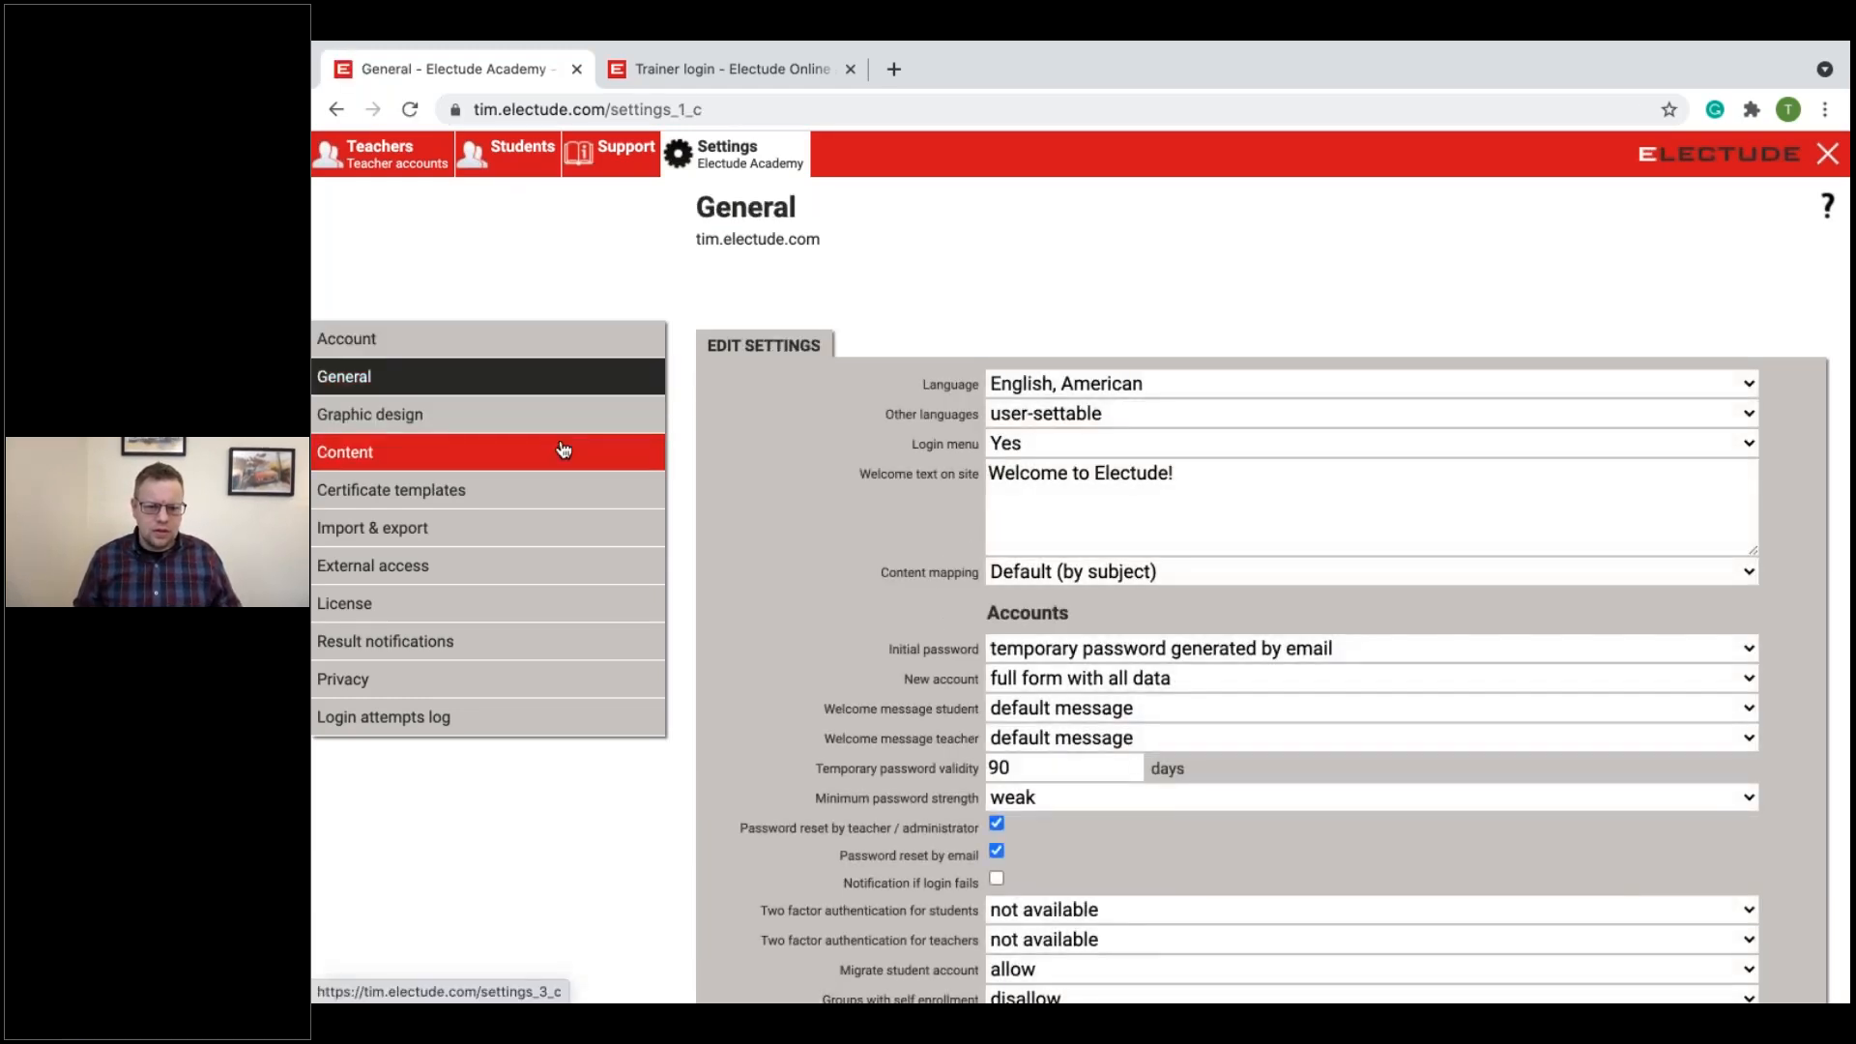
{"action": "scroll", "coordinate": [1110, 617], "scroll_direction": "down", "scroll_amount": 1}
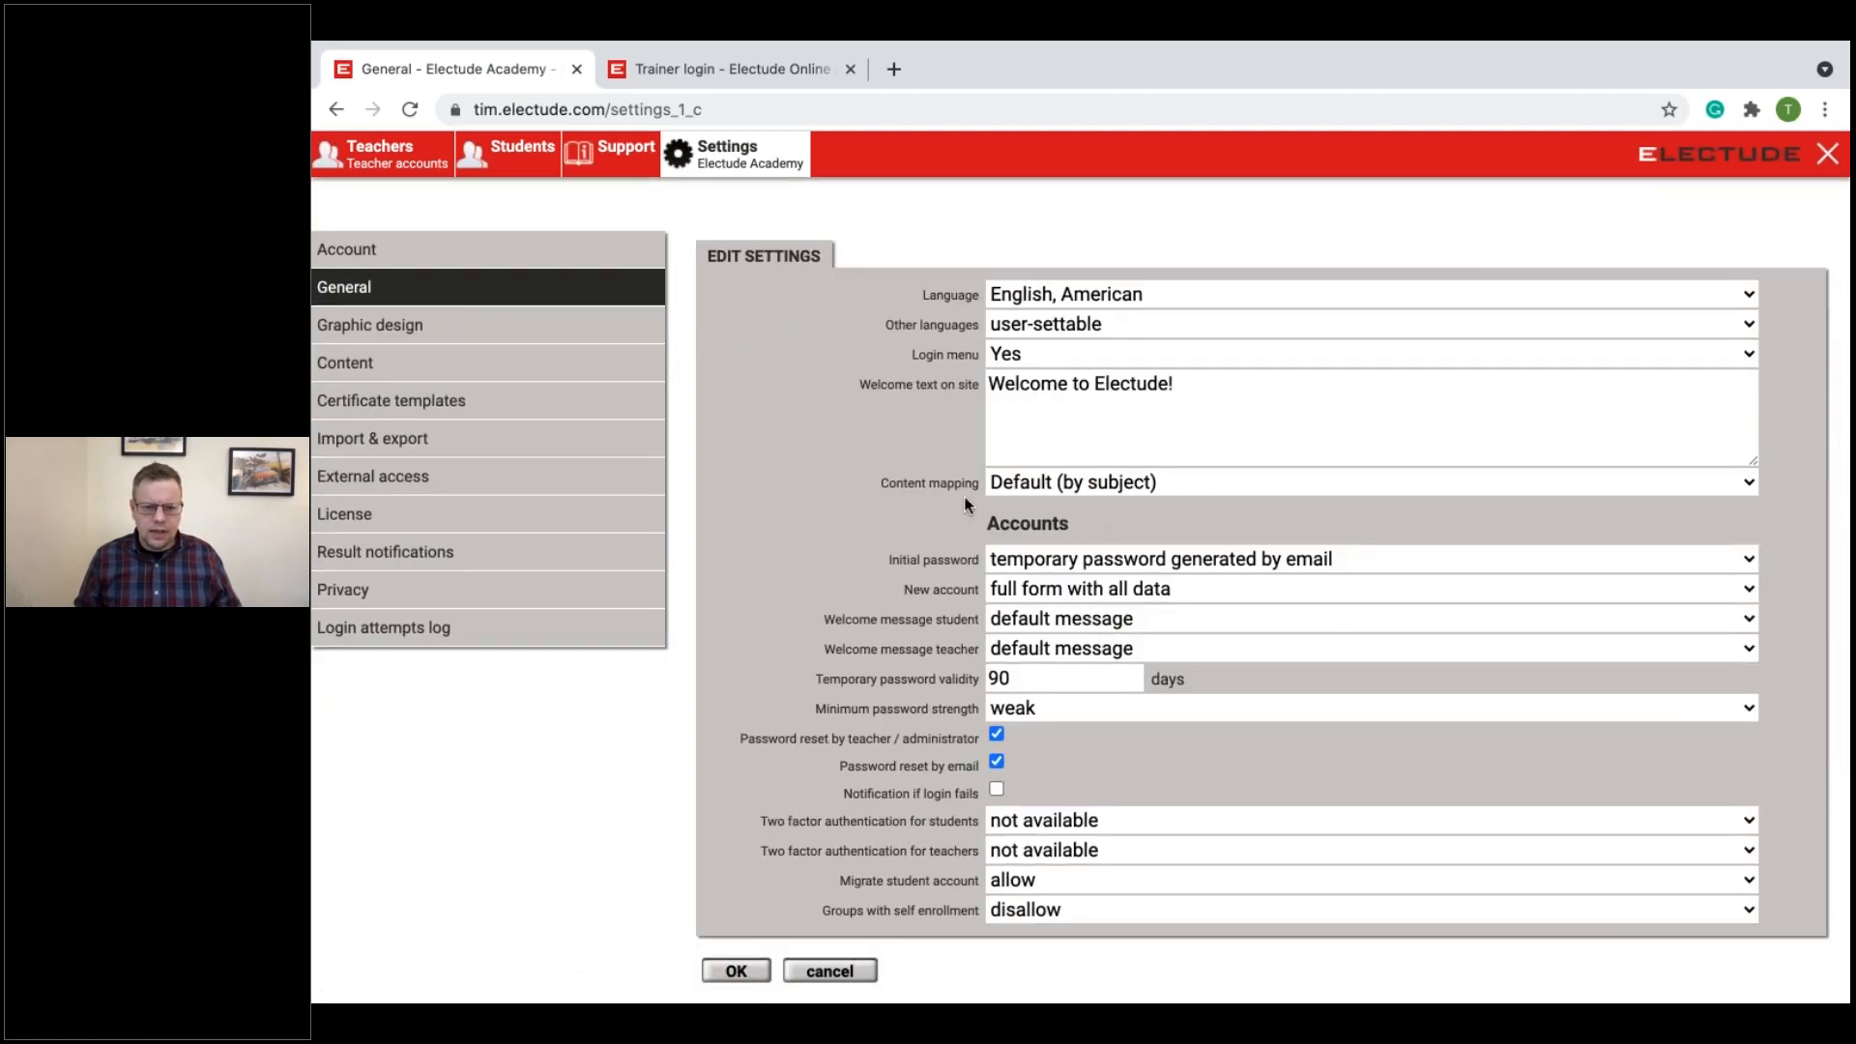
{"action": "left_click", "coordinate": [1019, 484]}
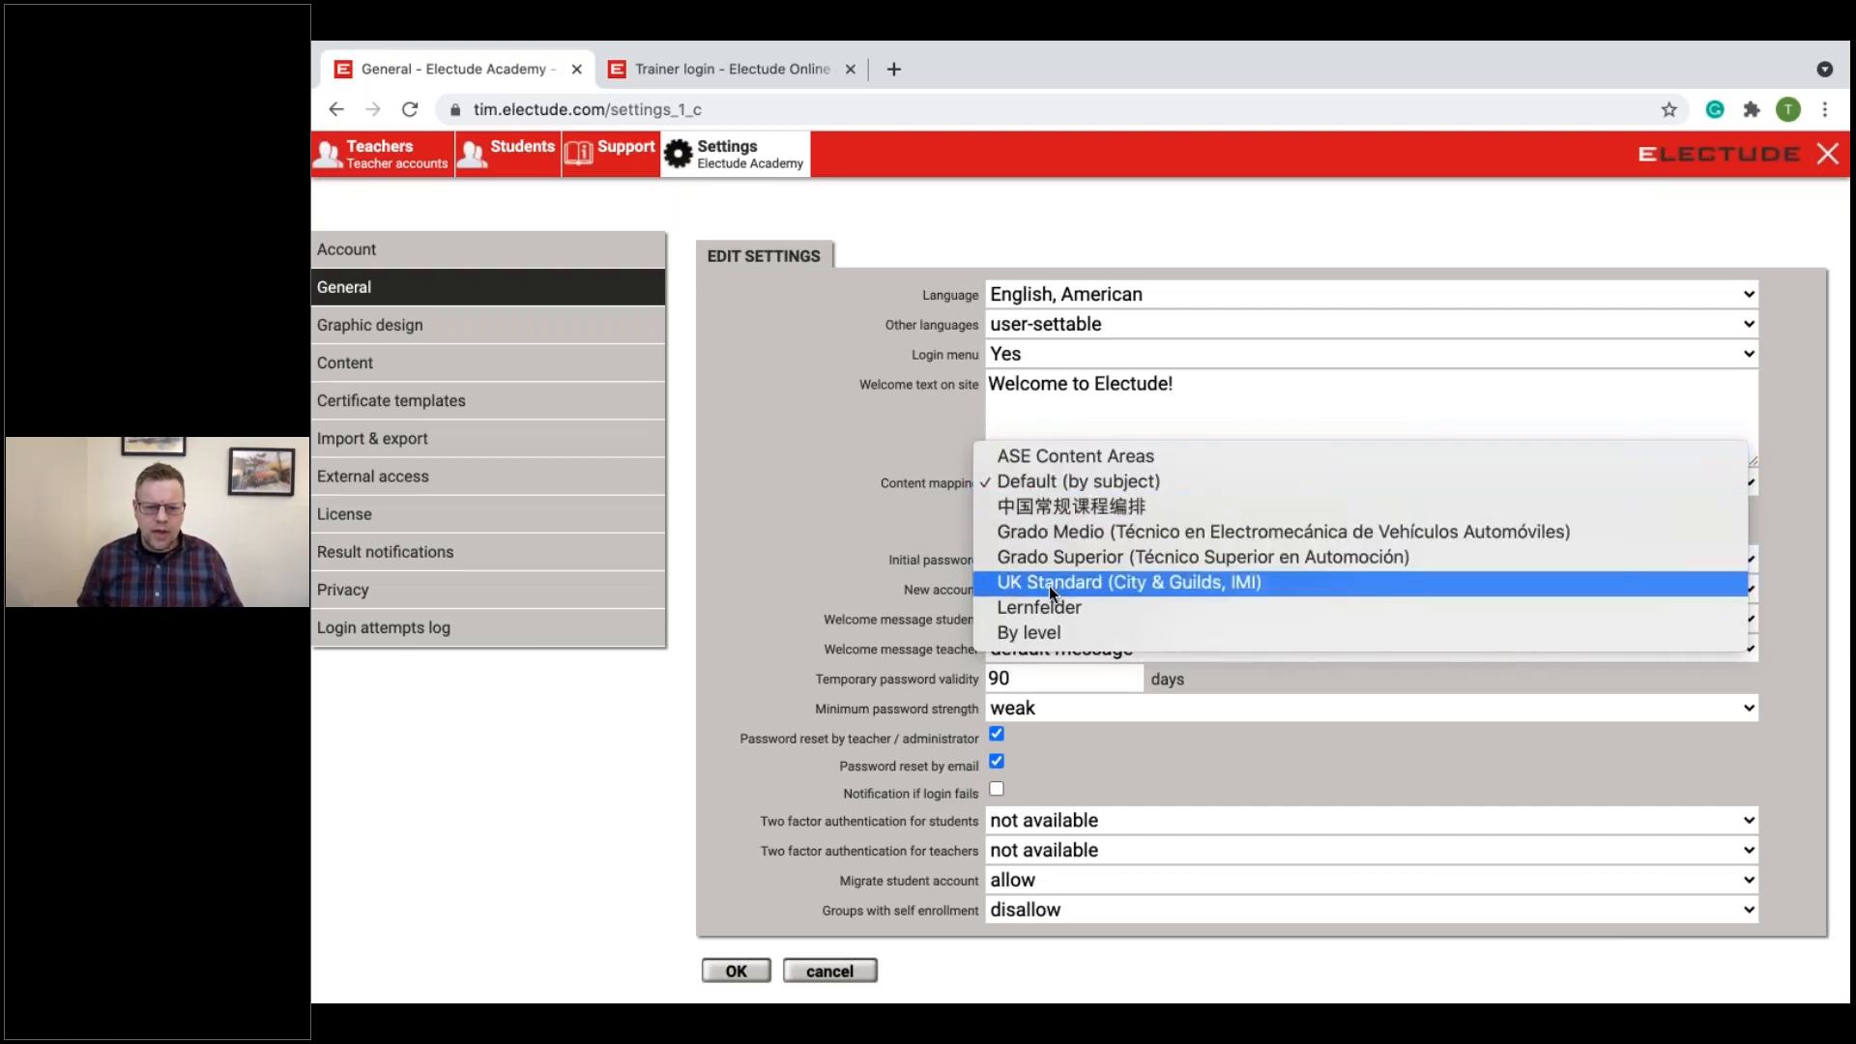
{"action": "left_click", "coordinate": [850, 471]}
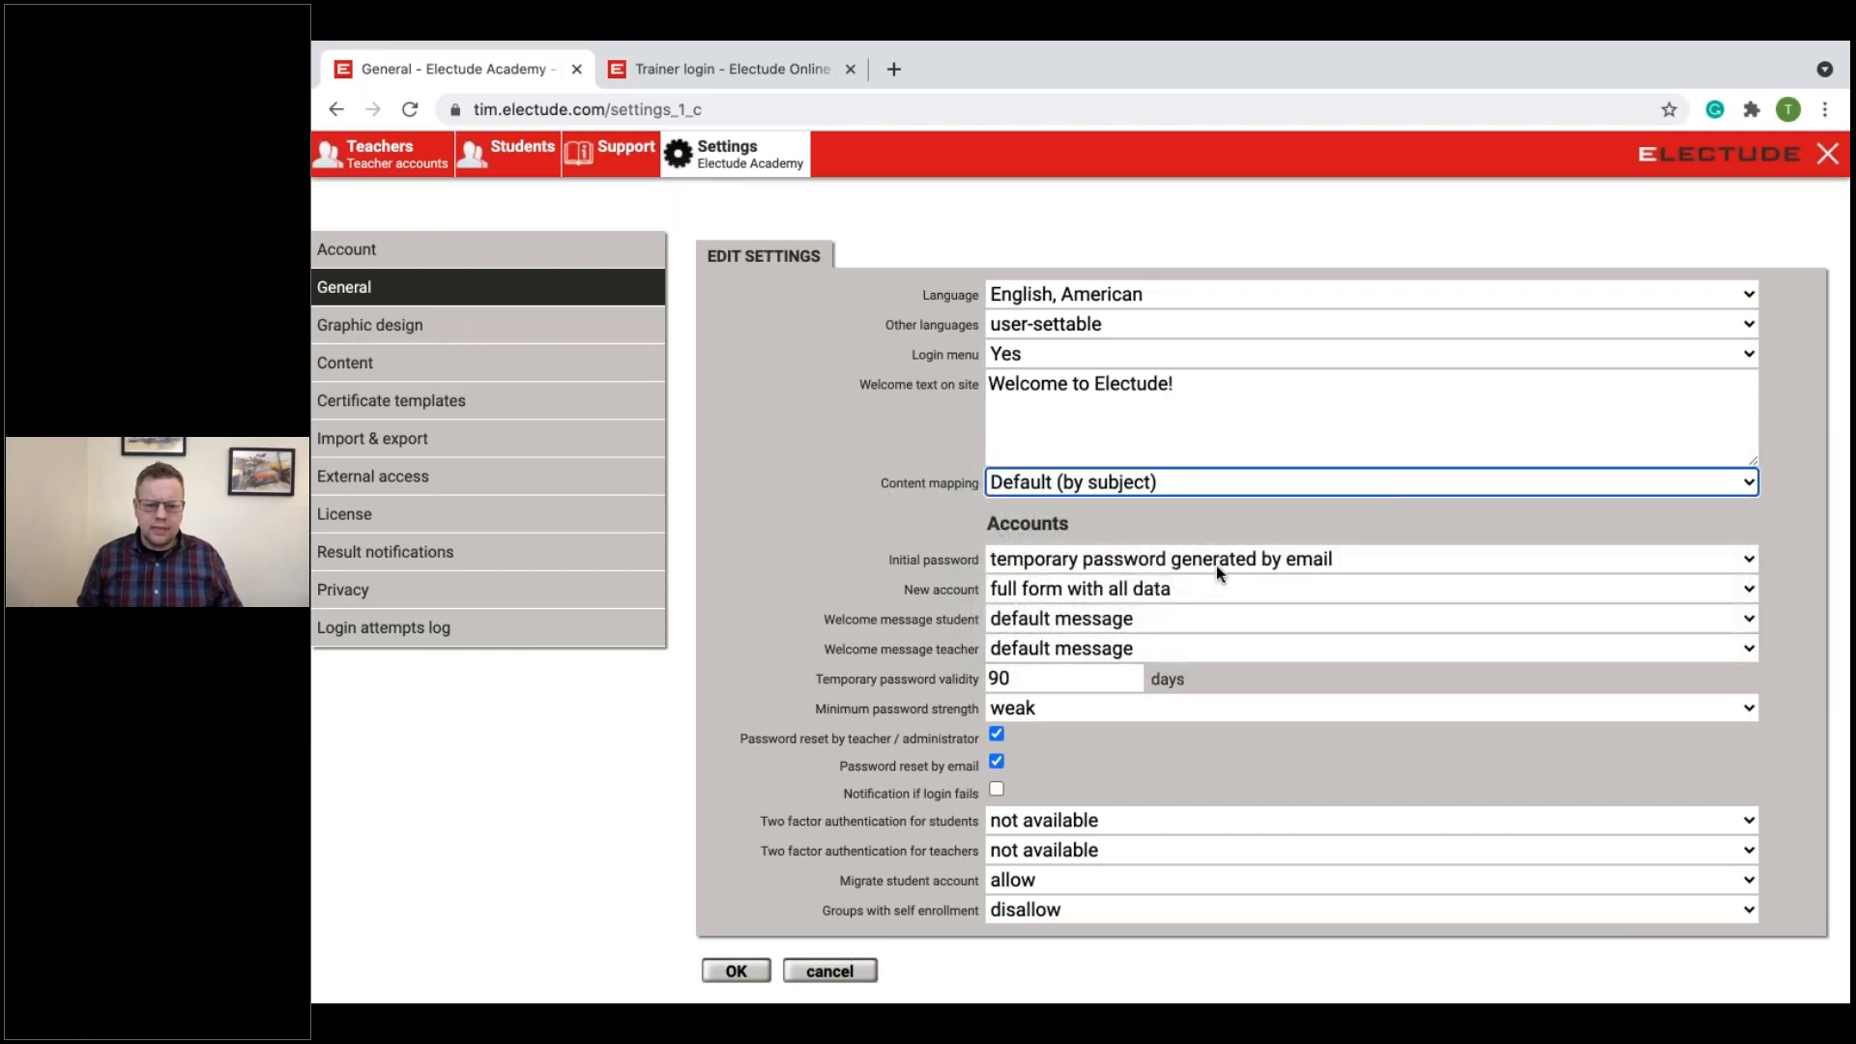
Step: Set New account to "short form with email address(s) as username", save the settings, and open the new teacher form
{"action": "scroll", "coordinate": [1176, 584], "scroll_direction": "down", "scroll_amount": 1}
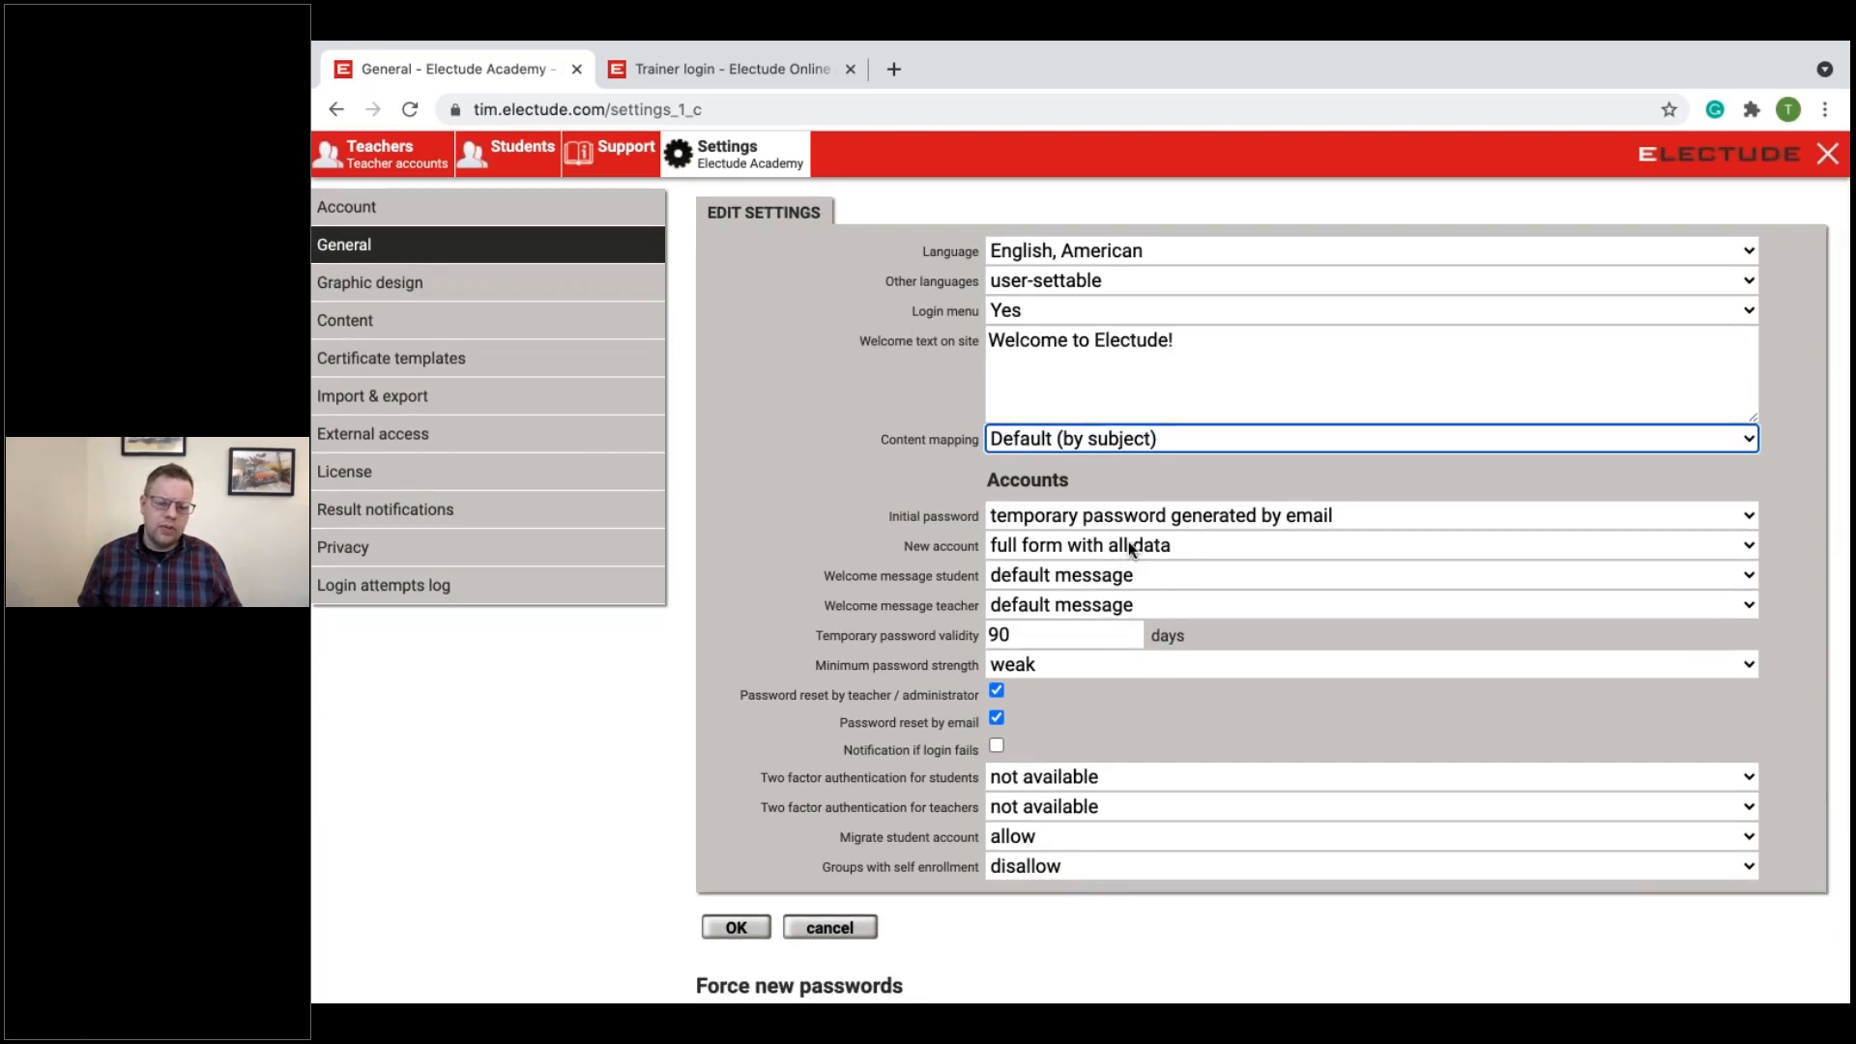
{"action": "left_click", "coordinate": [1128, 543]}
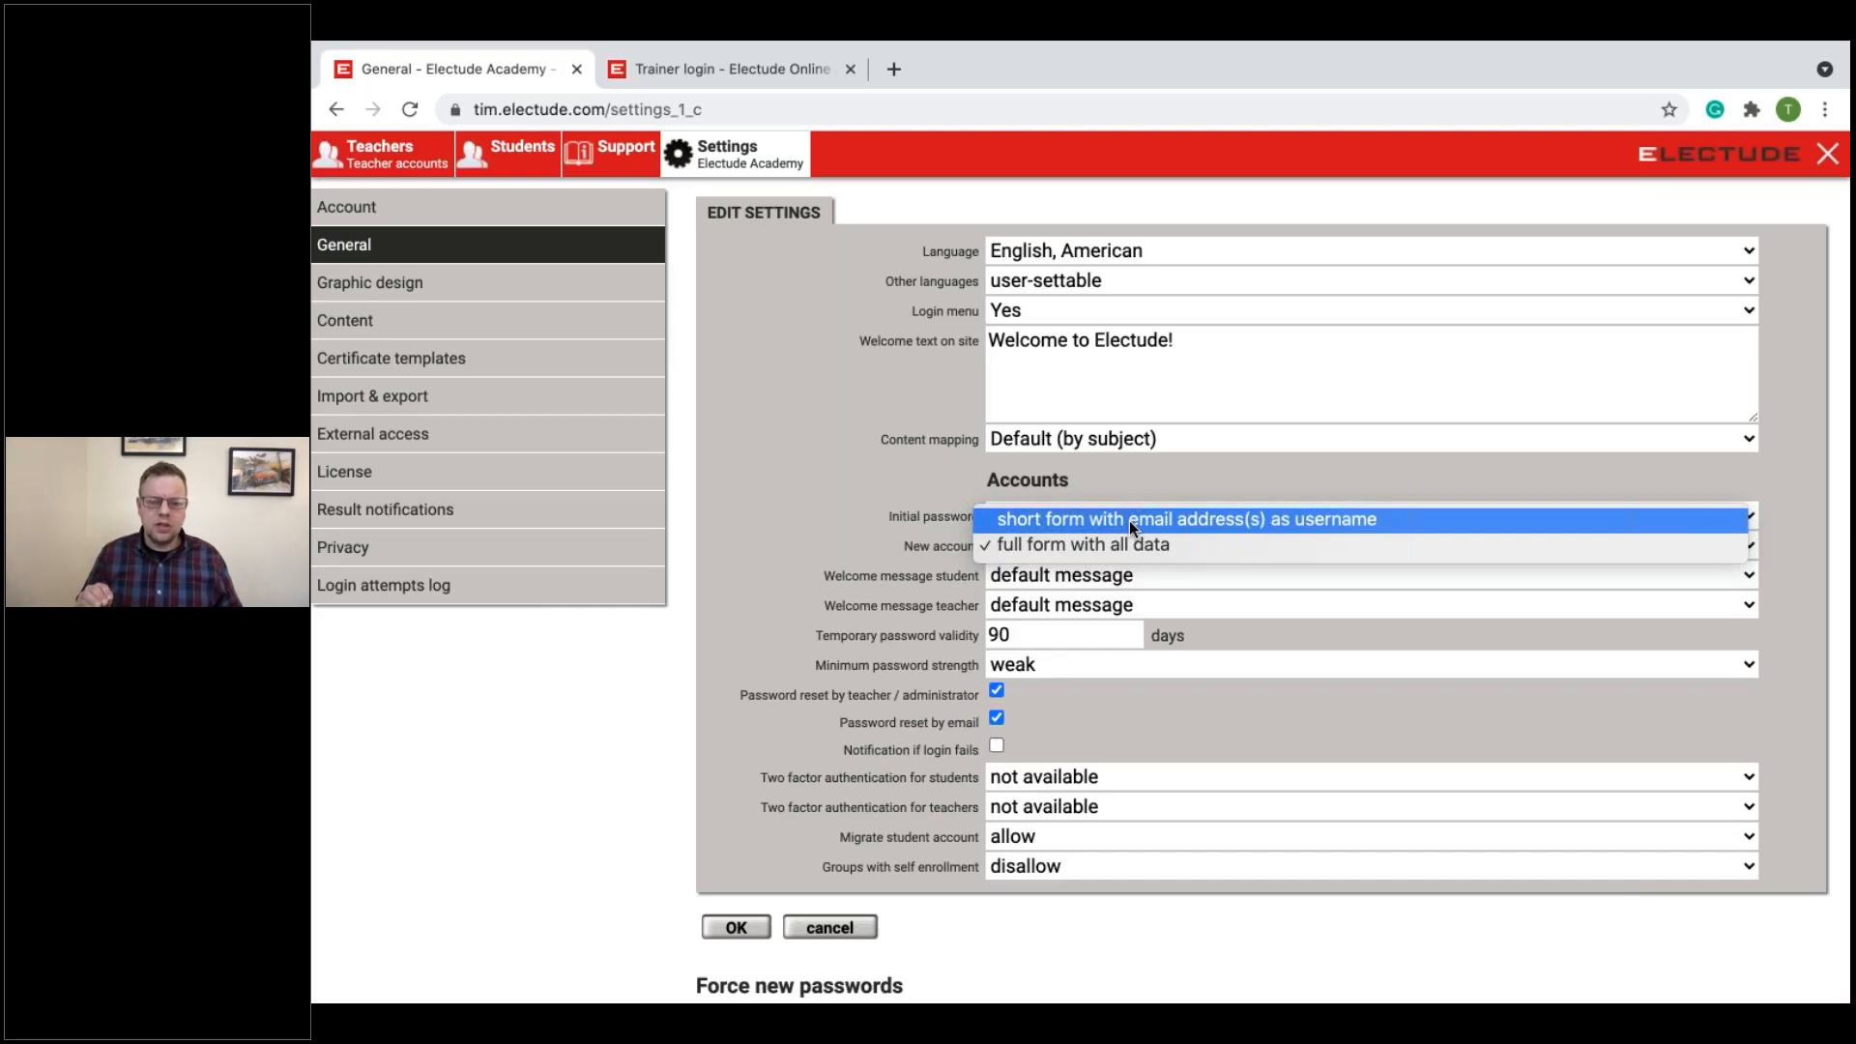
{"action": "left_click", "coordinate": [1129, 520]}
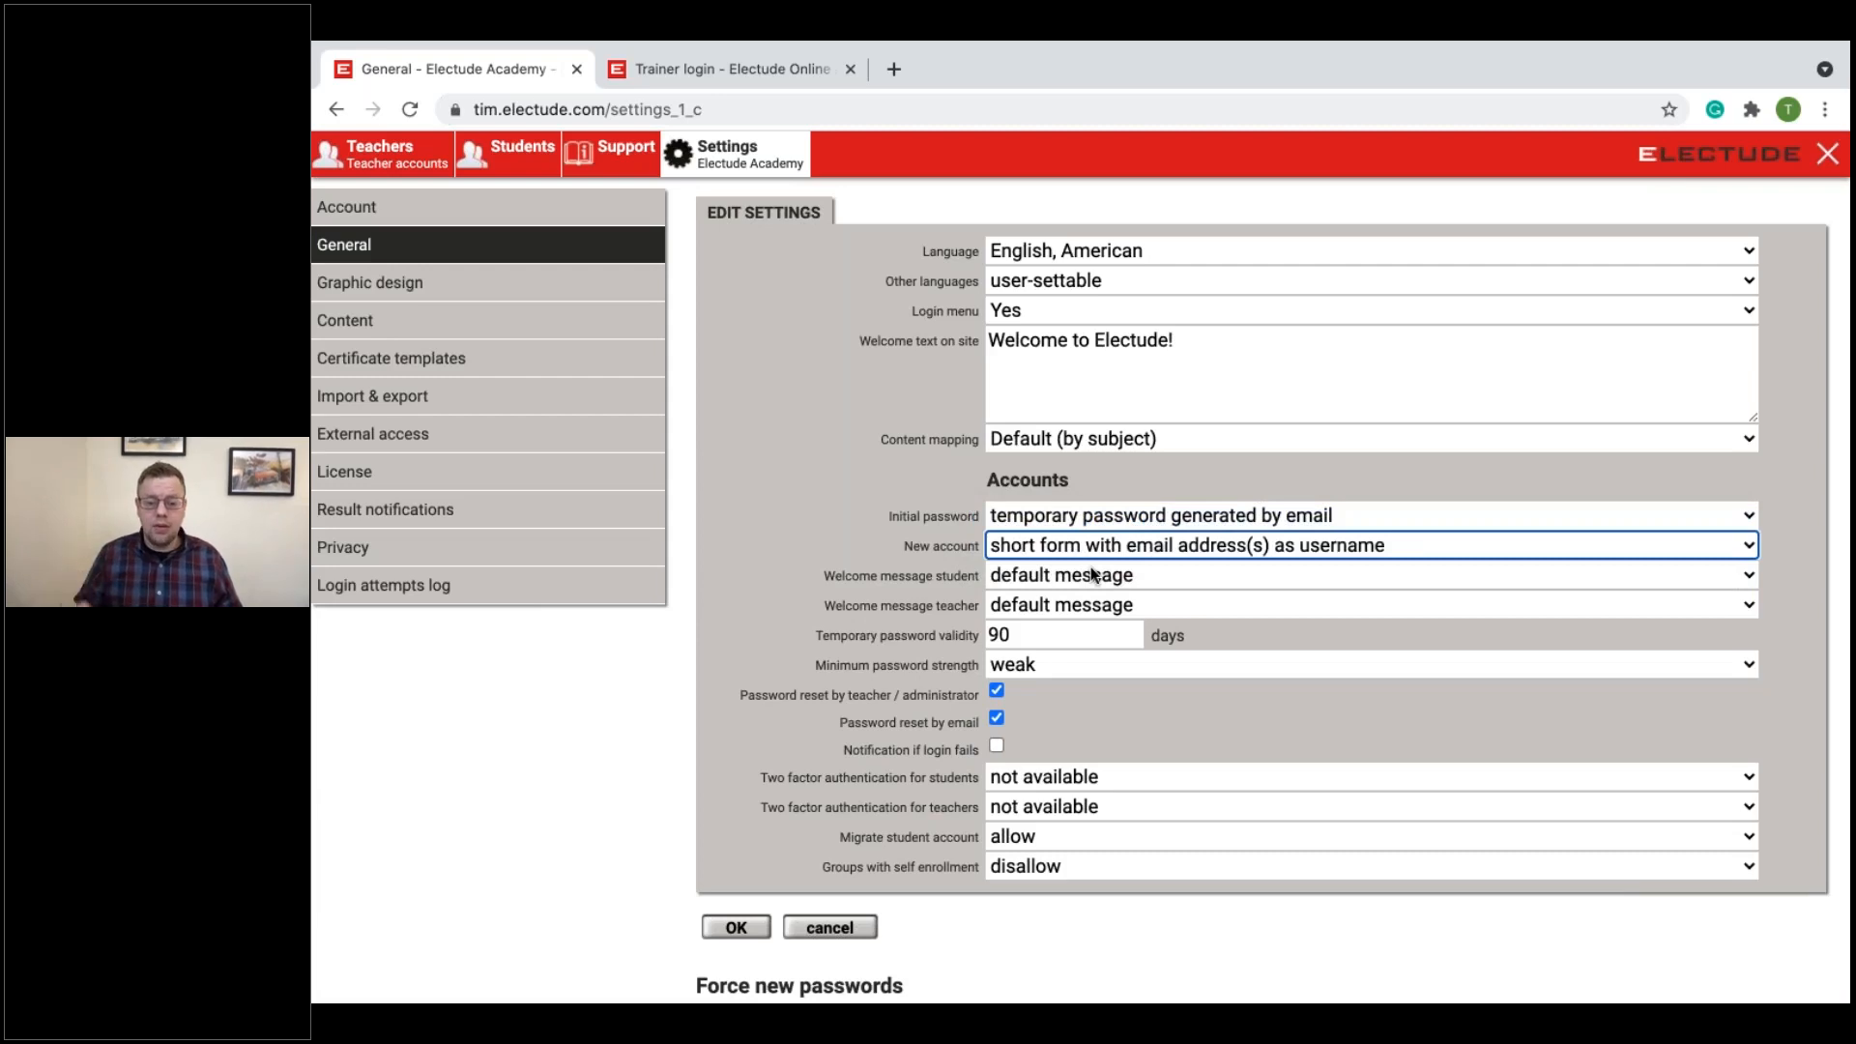
{"action": "left_click", "coordinate": [736, 926]}
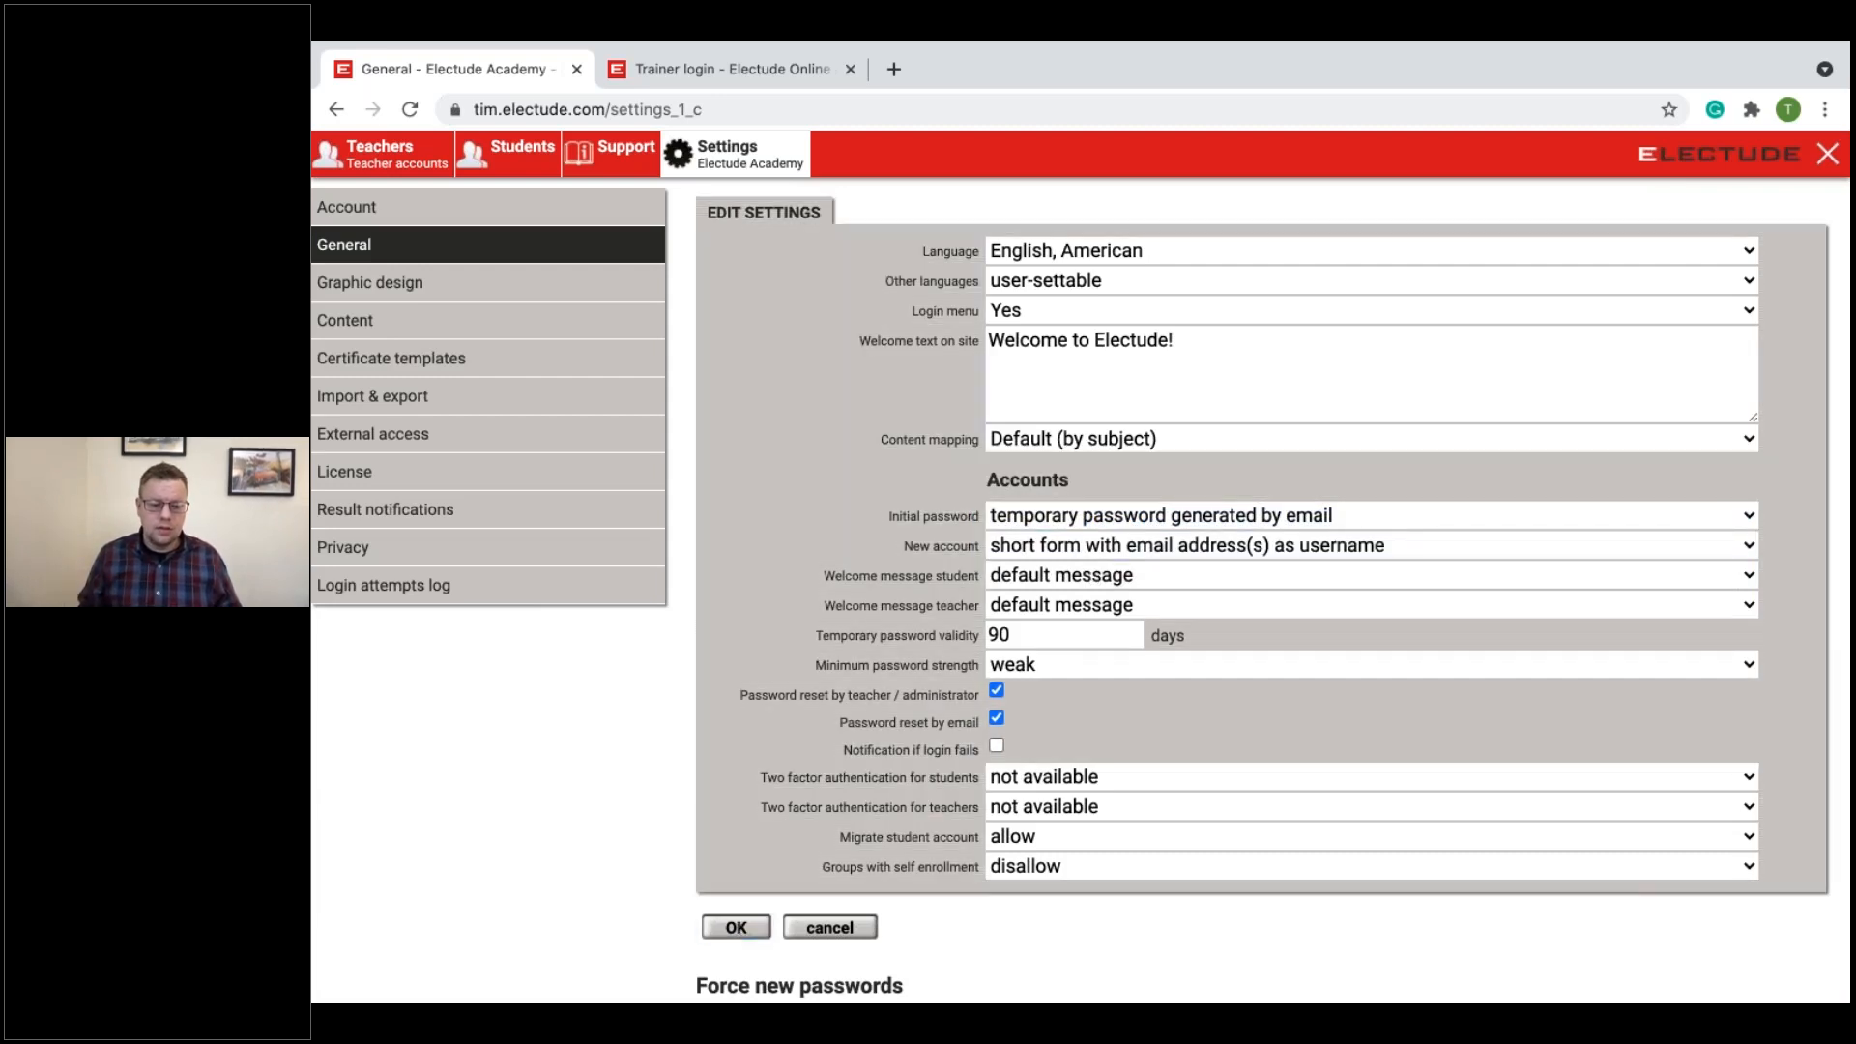
{"action": "left_click", "coordinate": [400, 157]}
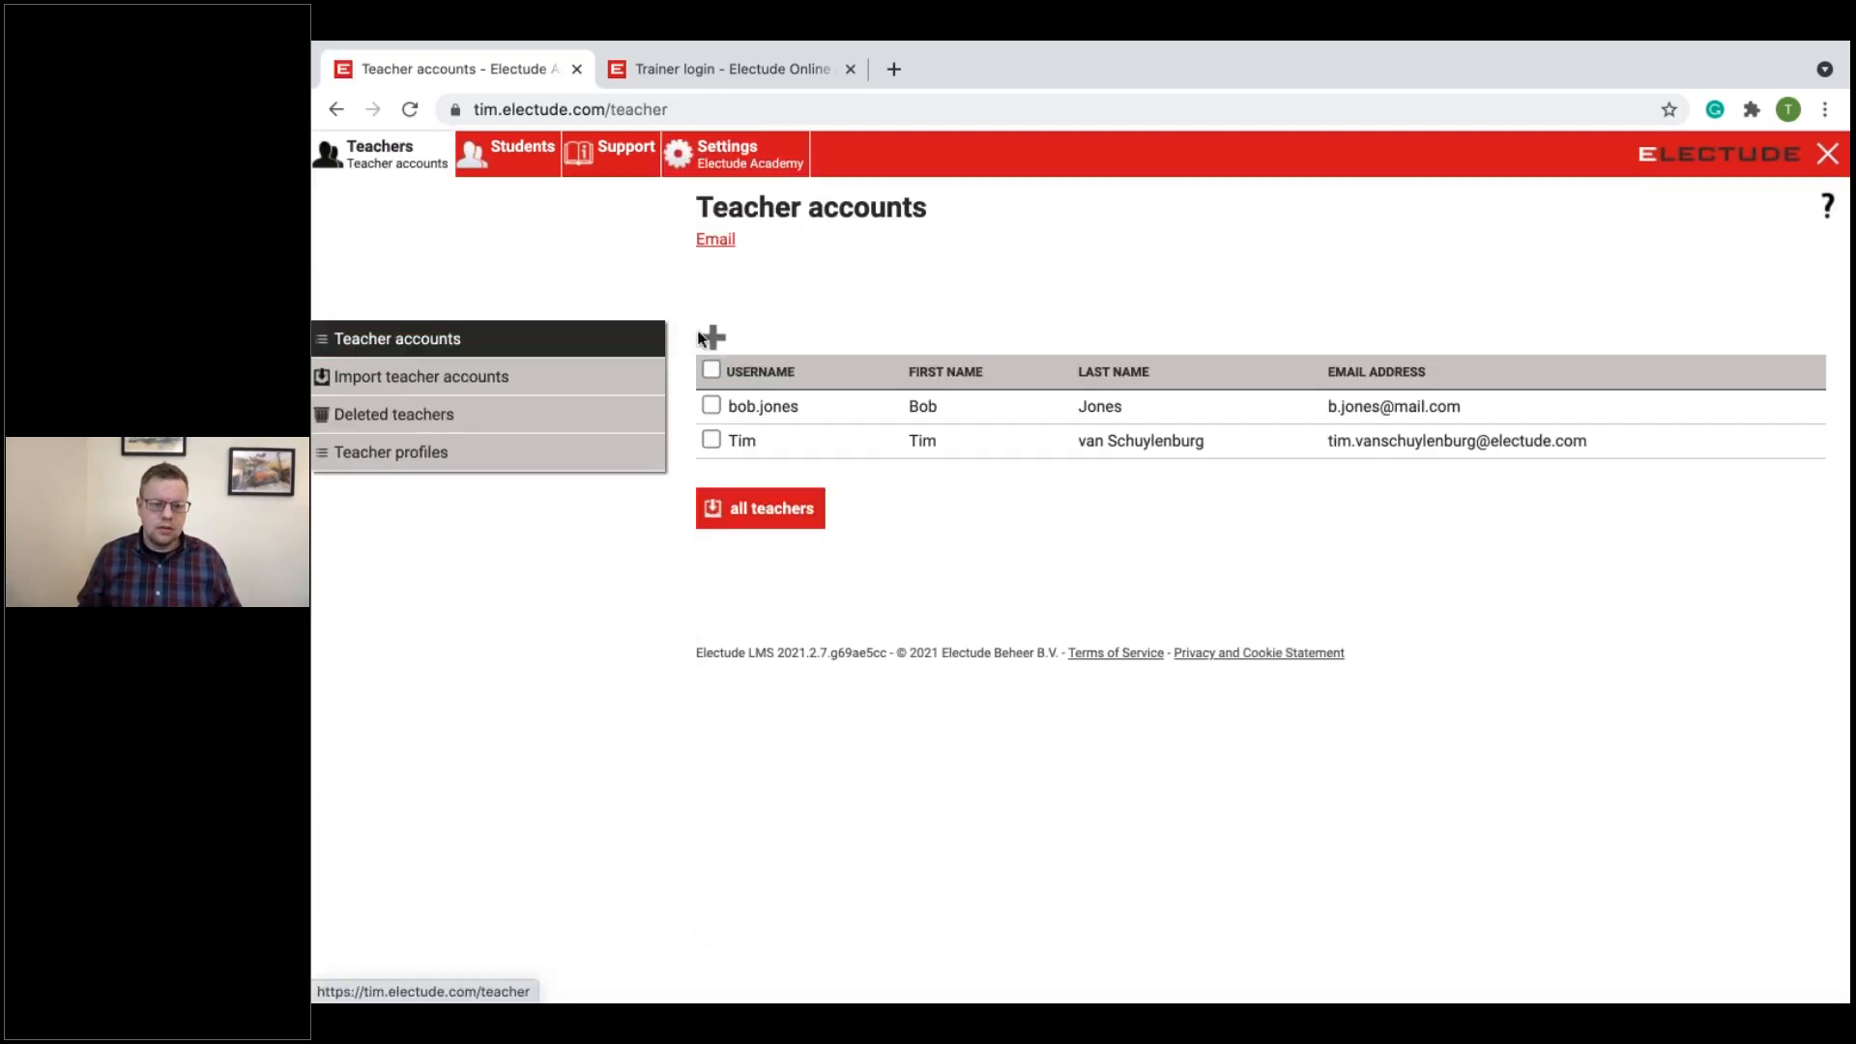
{"action": "left_click", "coordinate": [712, 336]}
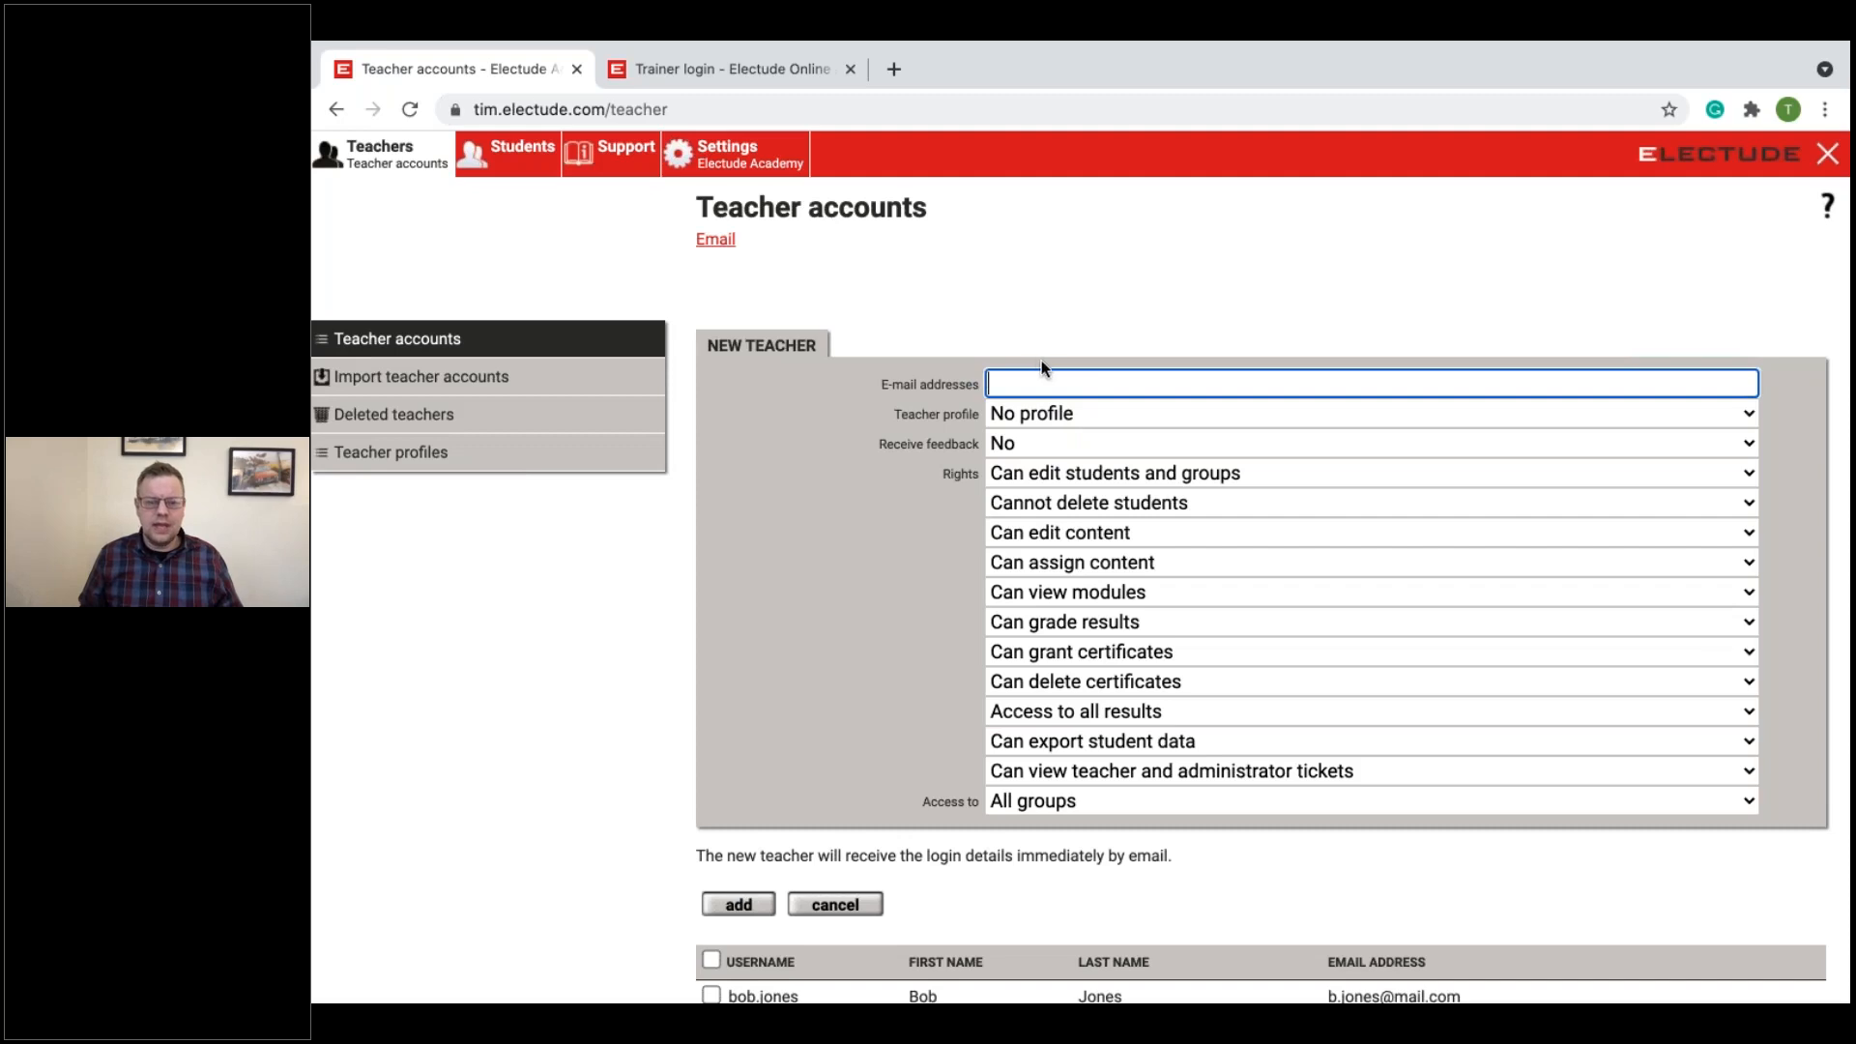
Step: Return to the General settings and set New account to "full form with all data"
{"action": "left_click", "coordinate": [727, 160]}
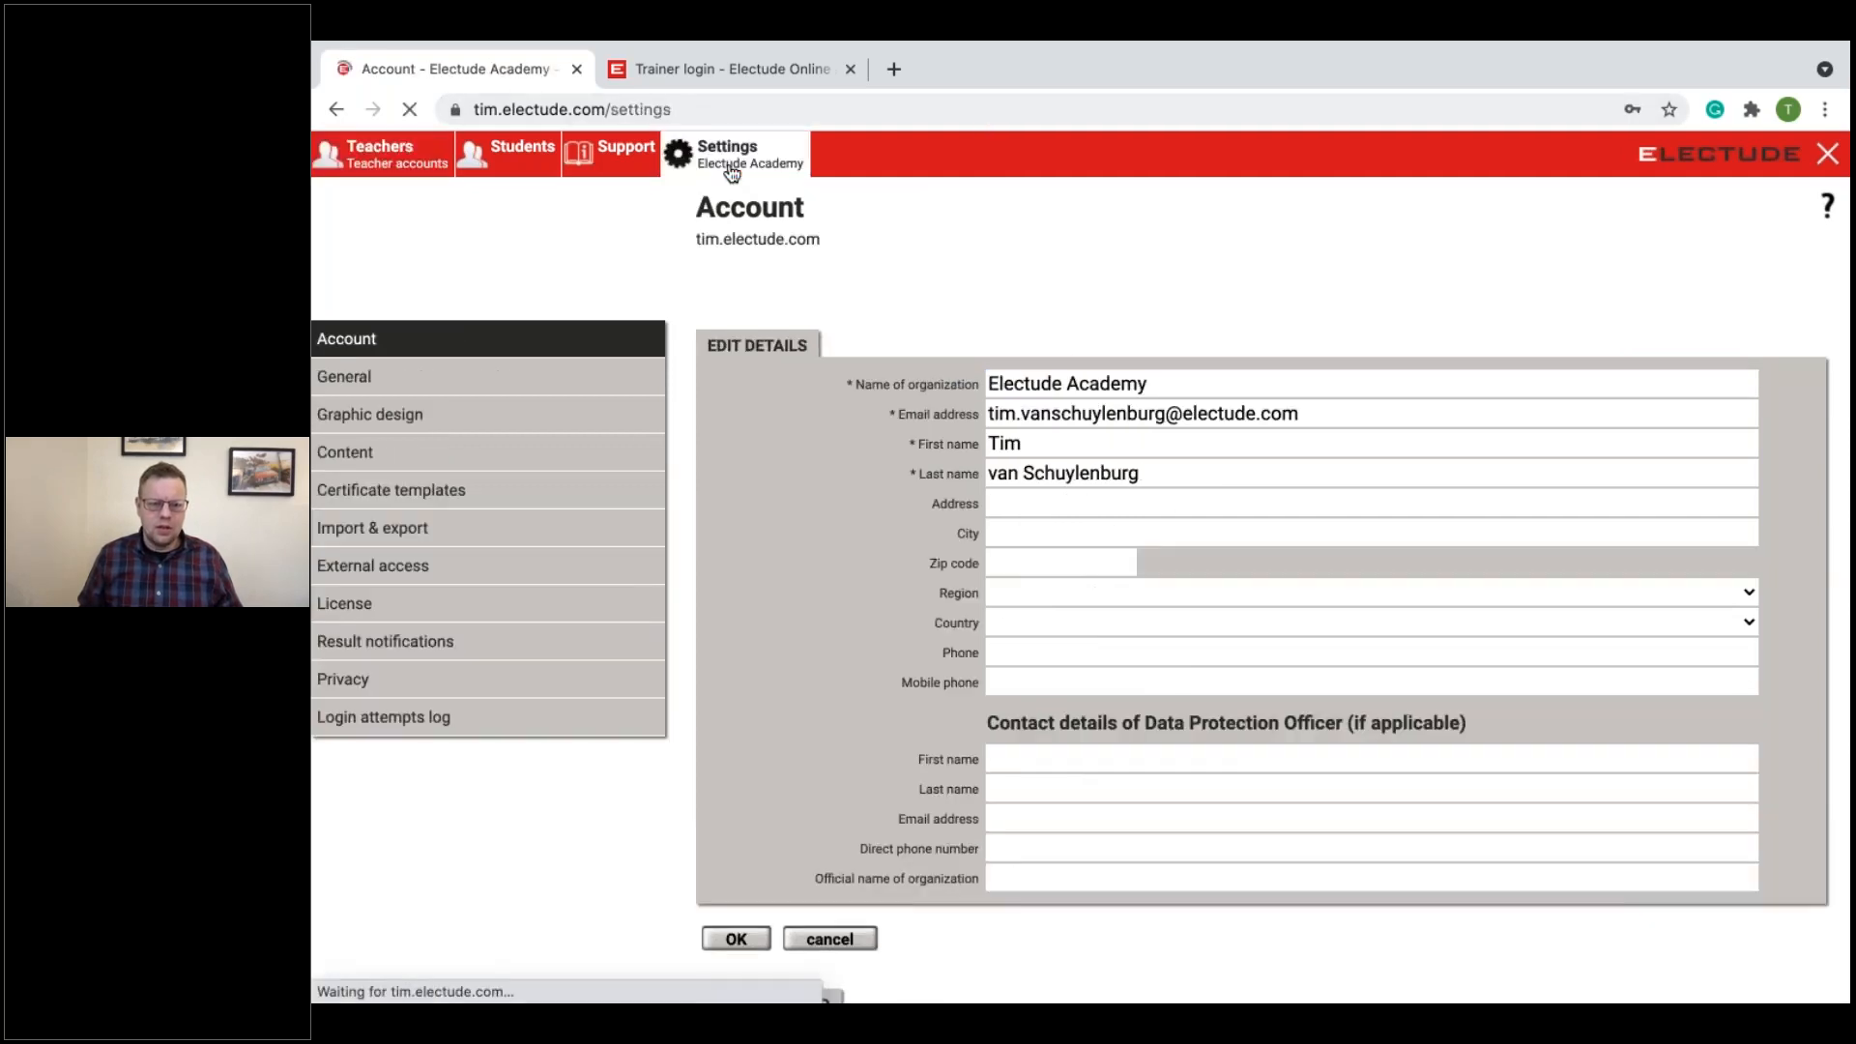
{"action": "left_click", "coordinate": [545, 389]}
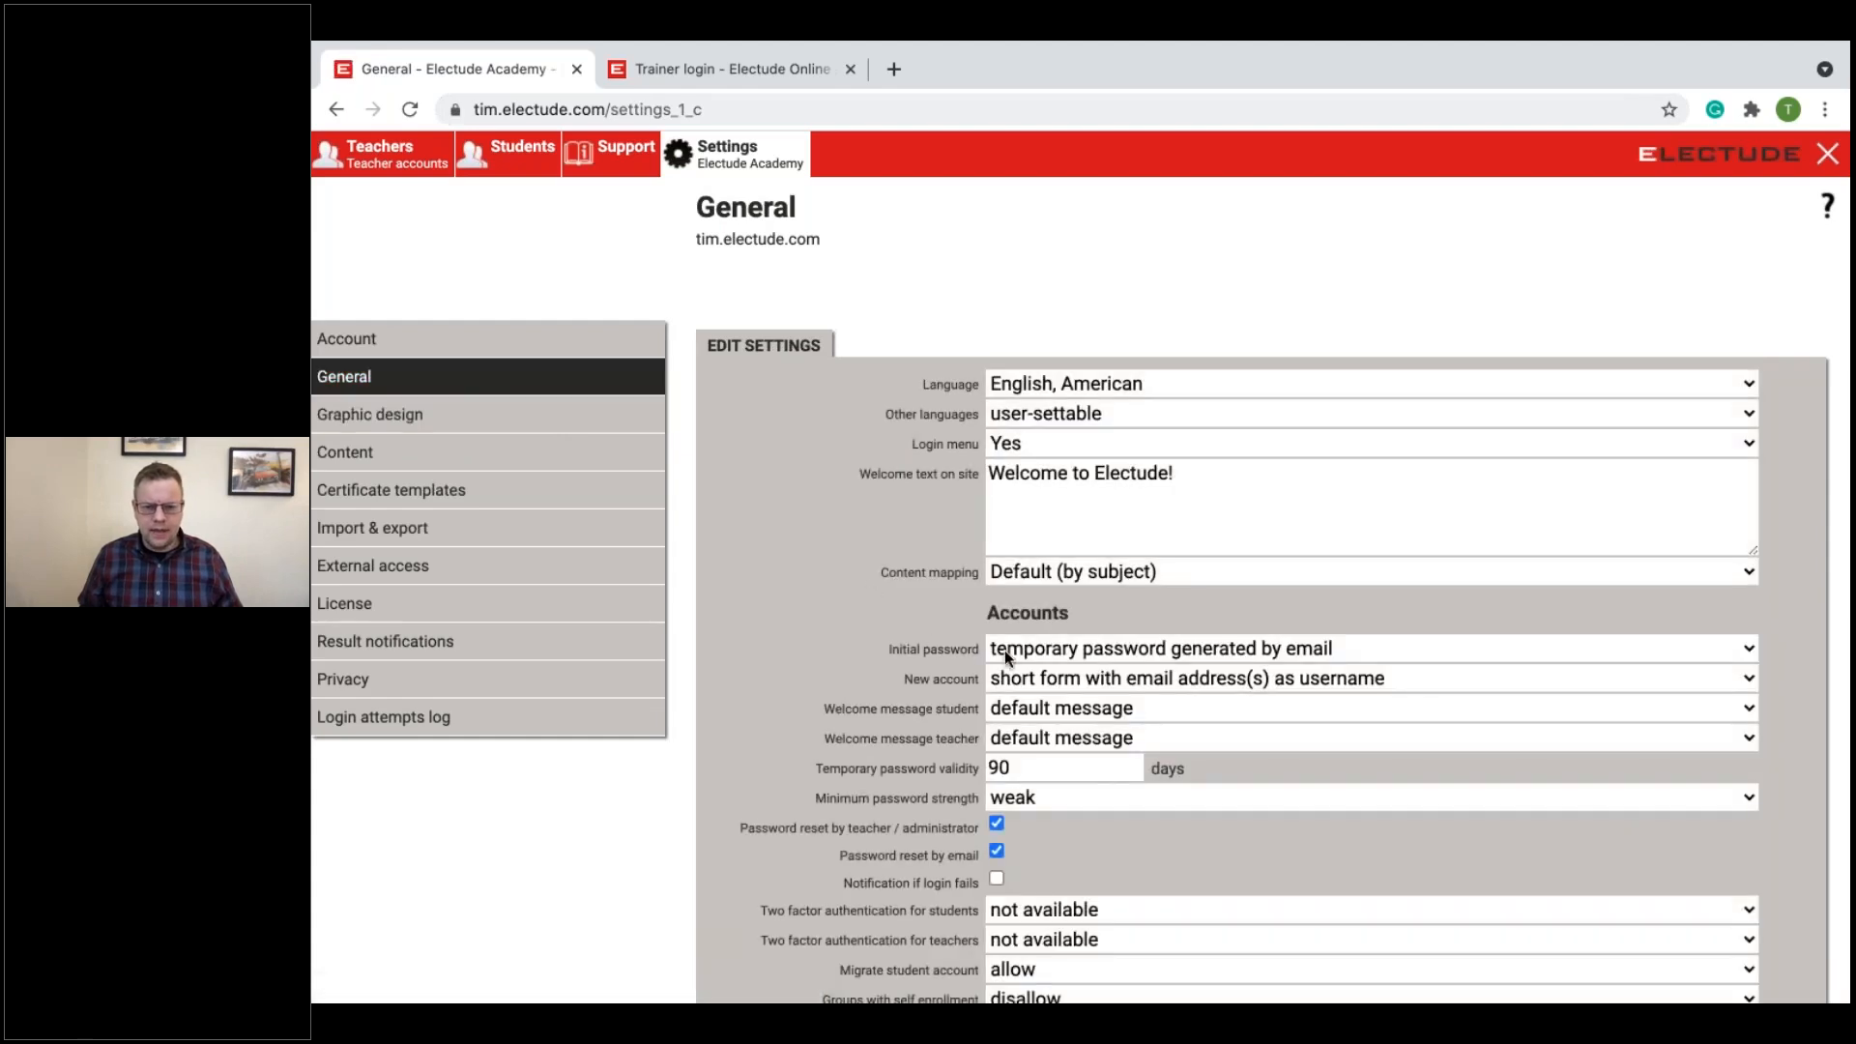
{"action": "left_click", "coordinate": [1055, 681]}
{"action": "left_click", "coordinate": [1064, 704]}
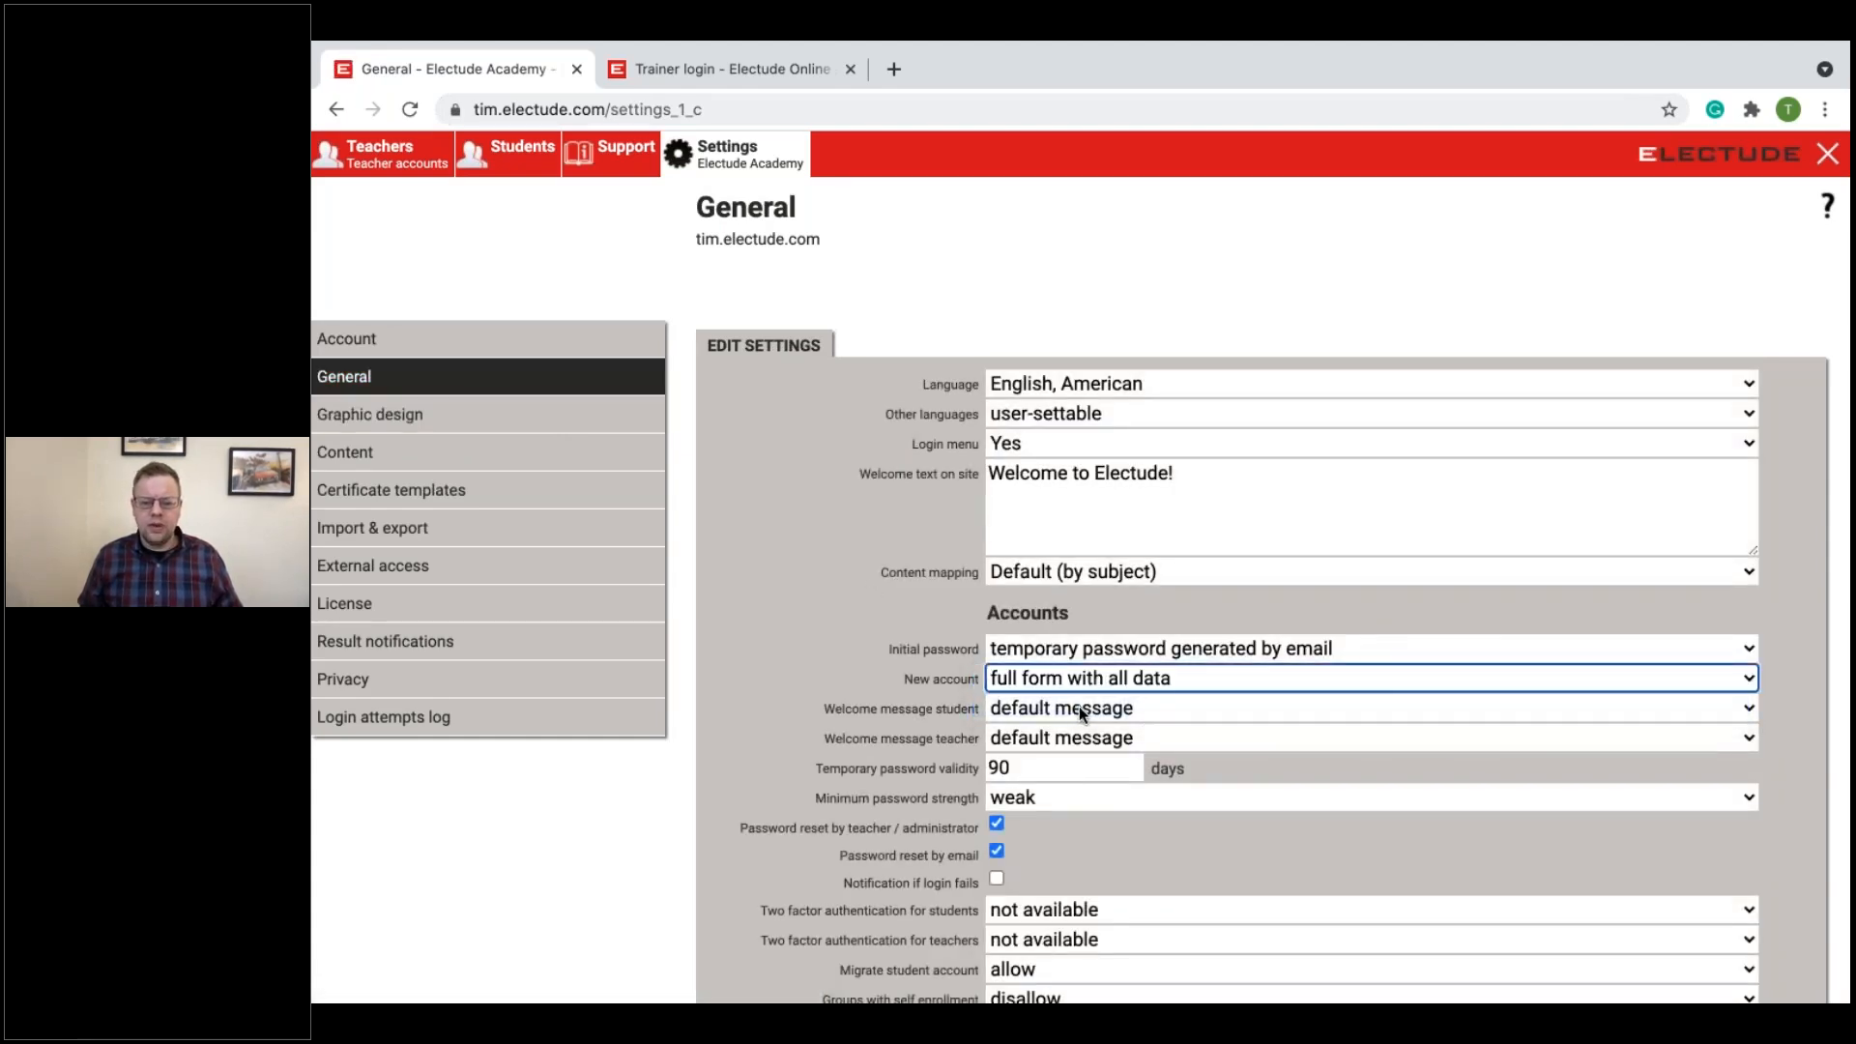
Step: Review the account options in the General settings, especially password reset by teacher / administrator and password reset by email
{"action": "scroll", "coordinate": [1078, 705], "scroll_direction": "down", "scroll_amount": 3}
{"action": "scroll", "coordinate": [1079, 705], "scroll_direction": "down", "scroll_amount": 3}
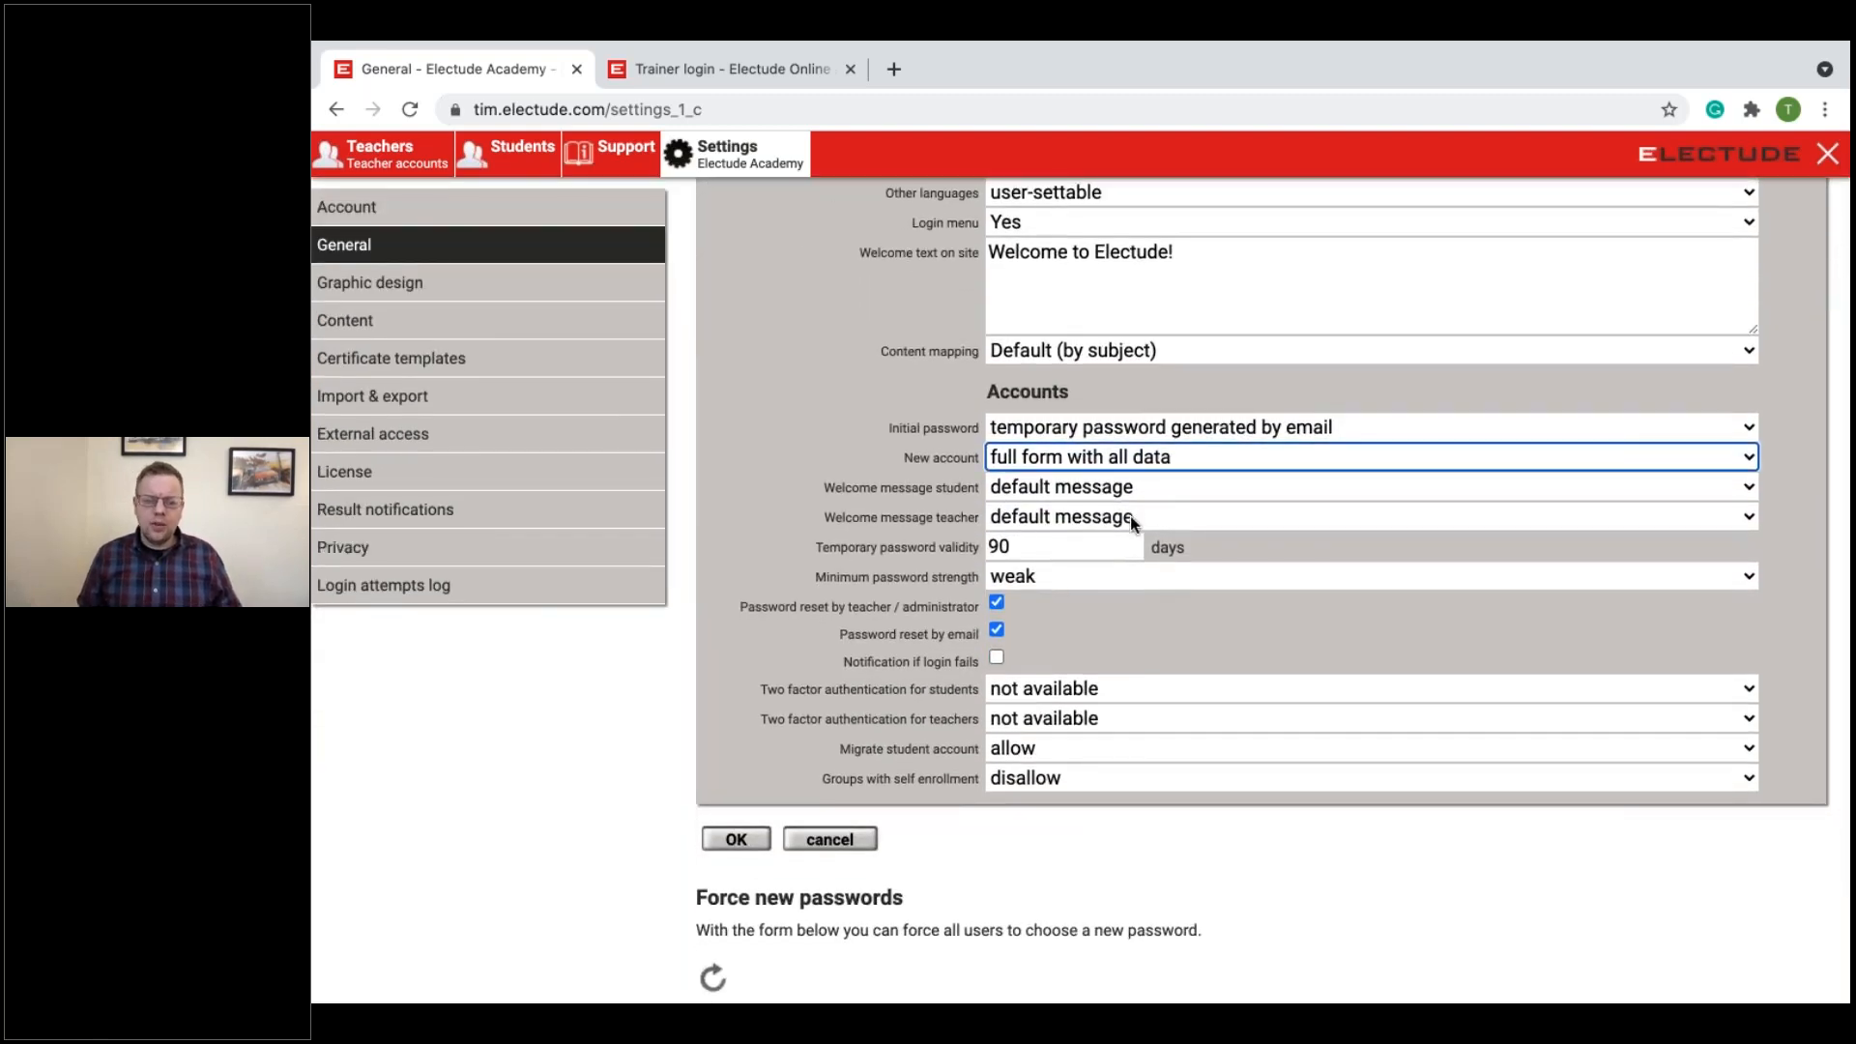
{"action": "scroll", "coordinate": [1092, 582], "scroll_direction": "down", "scroll_amount": 1}
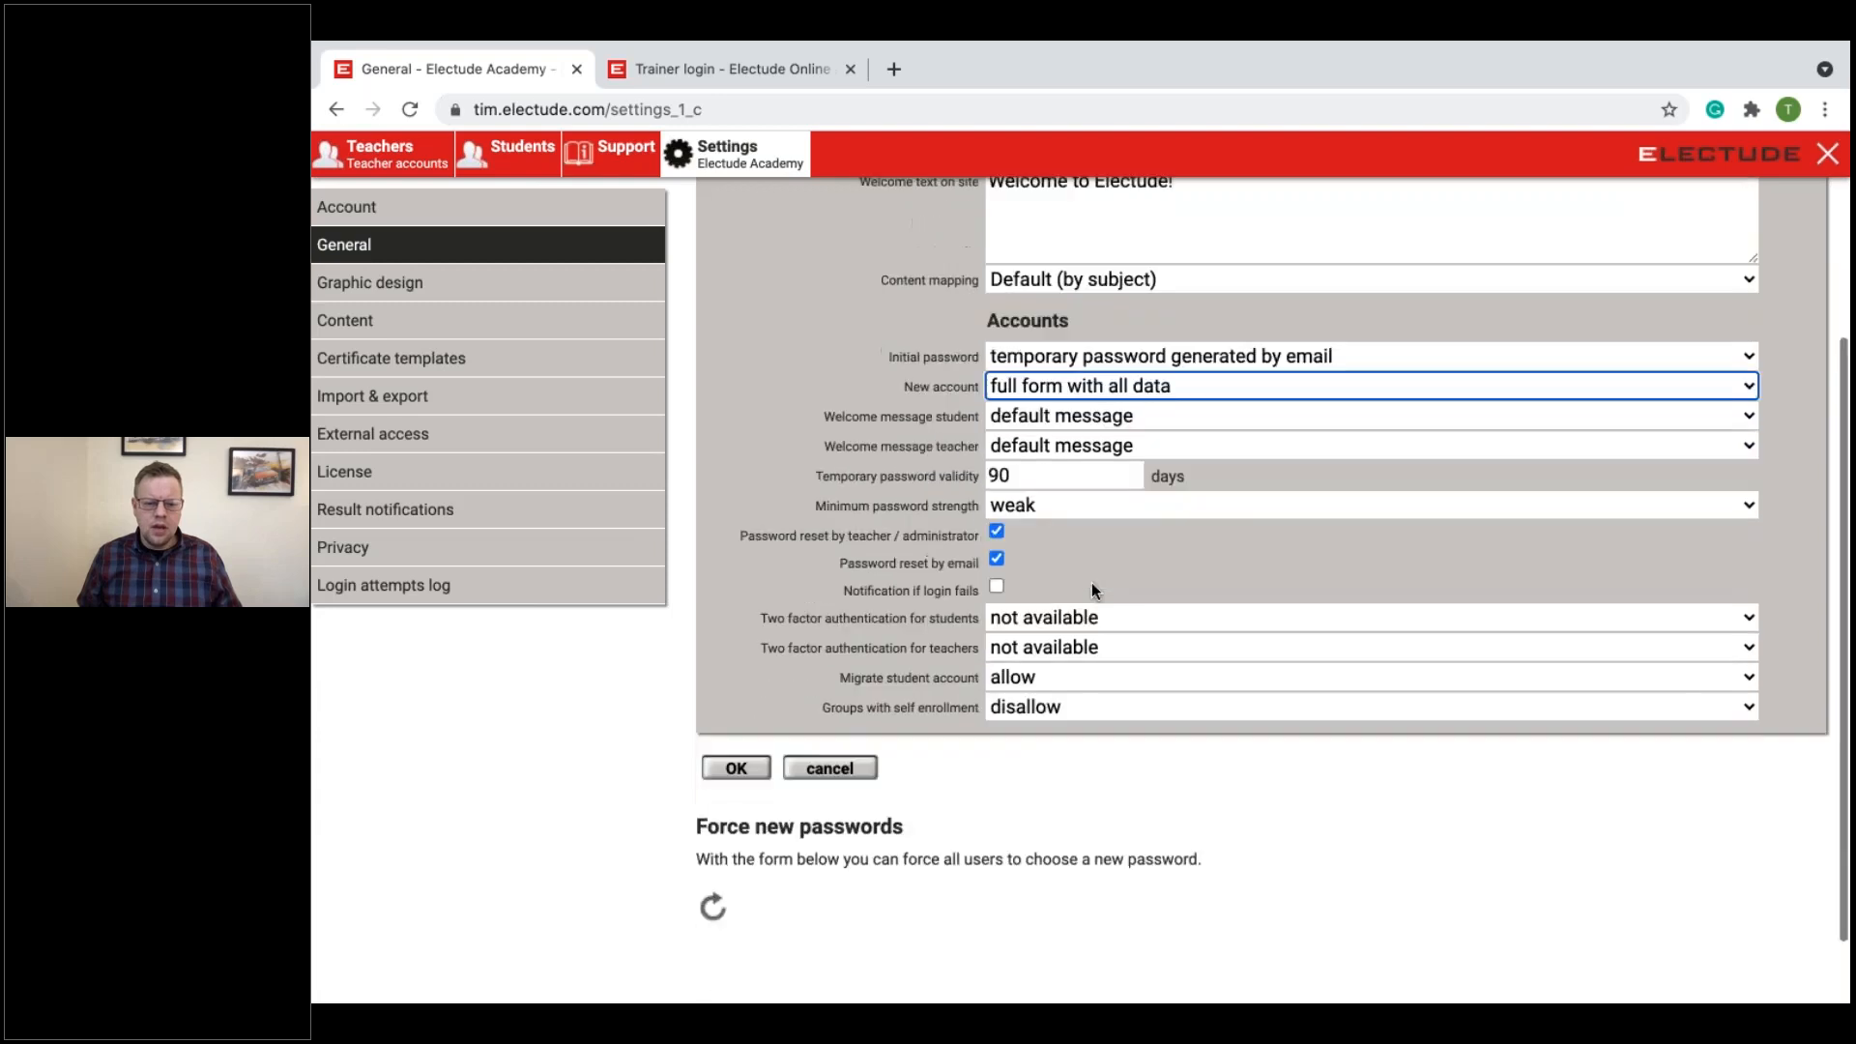
{"action": "left_click_drag", "start_coordinate": [746, 531], "coordinate": [925, 539]}
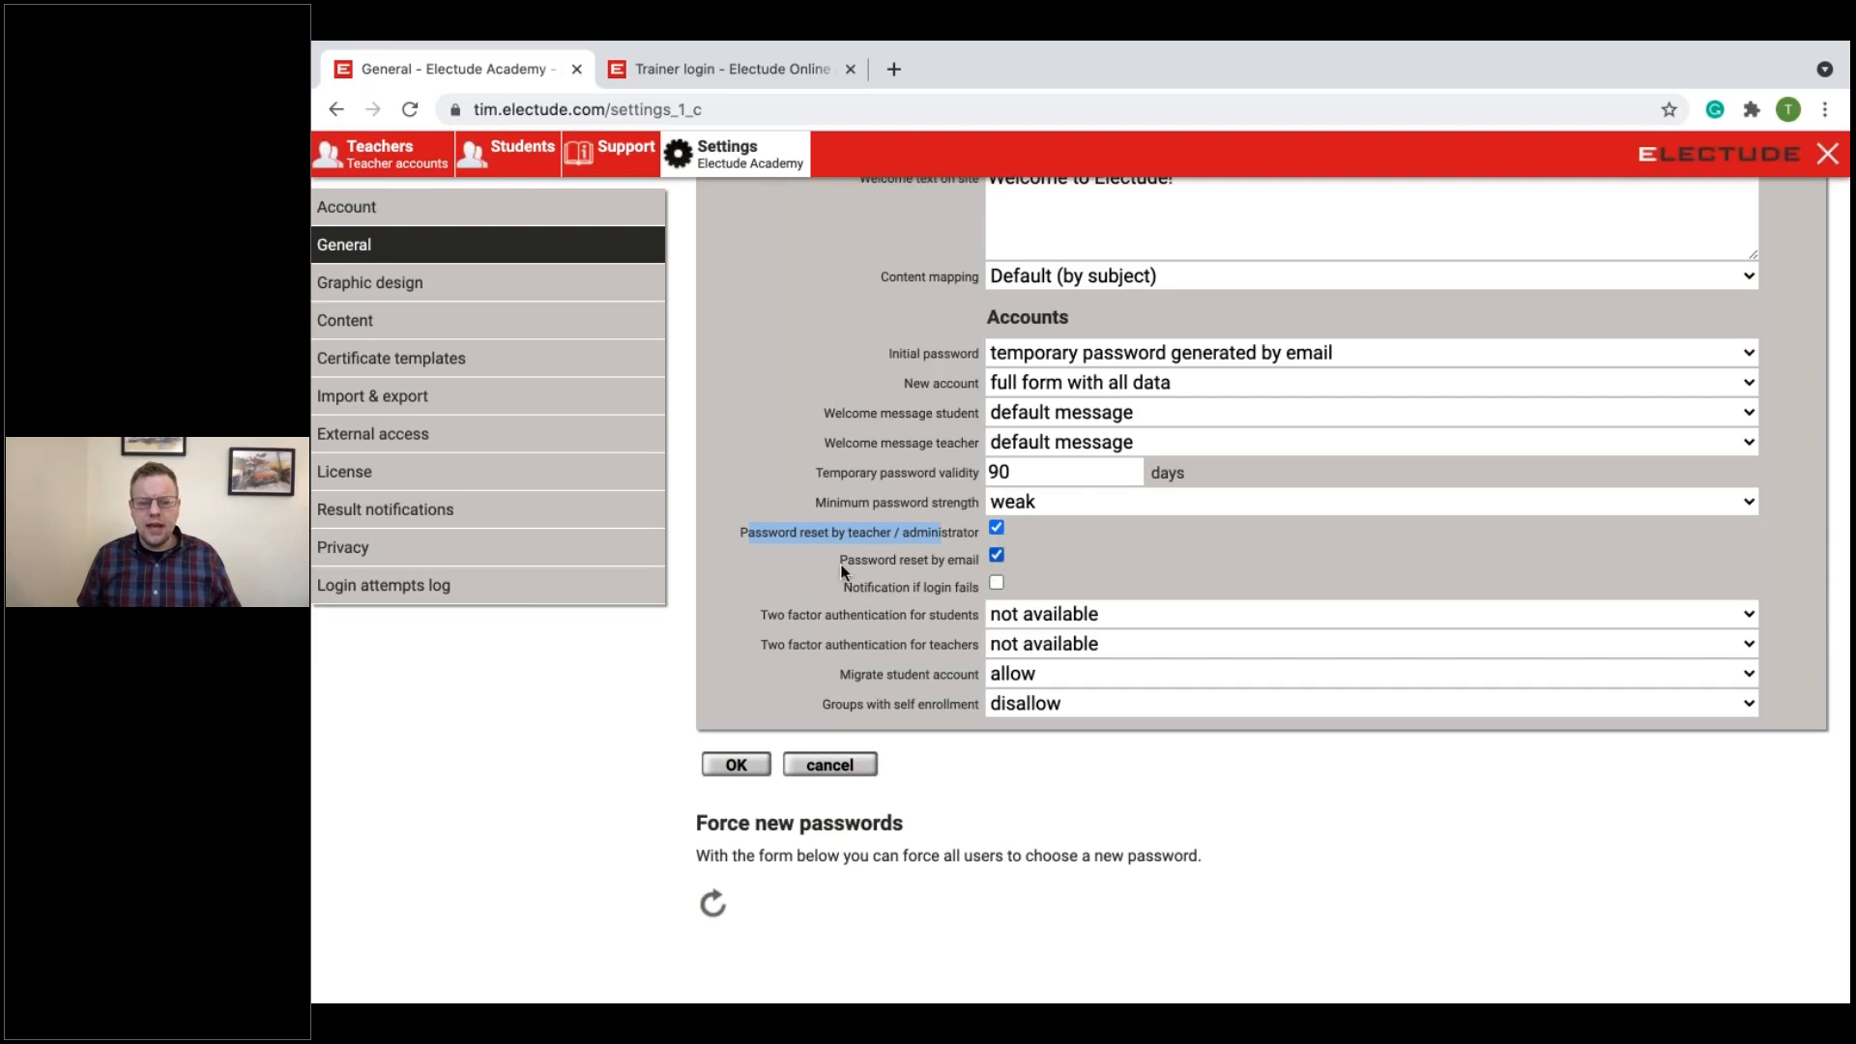
{"action": "left_click_drag", "start_coordinate": [839, 564], "coordinate": [942, 572]}
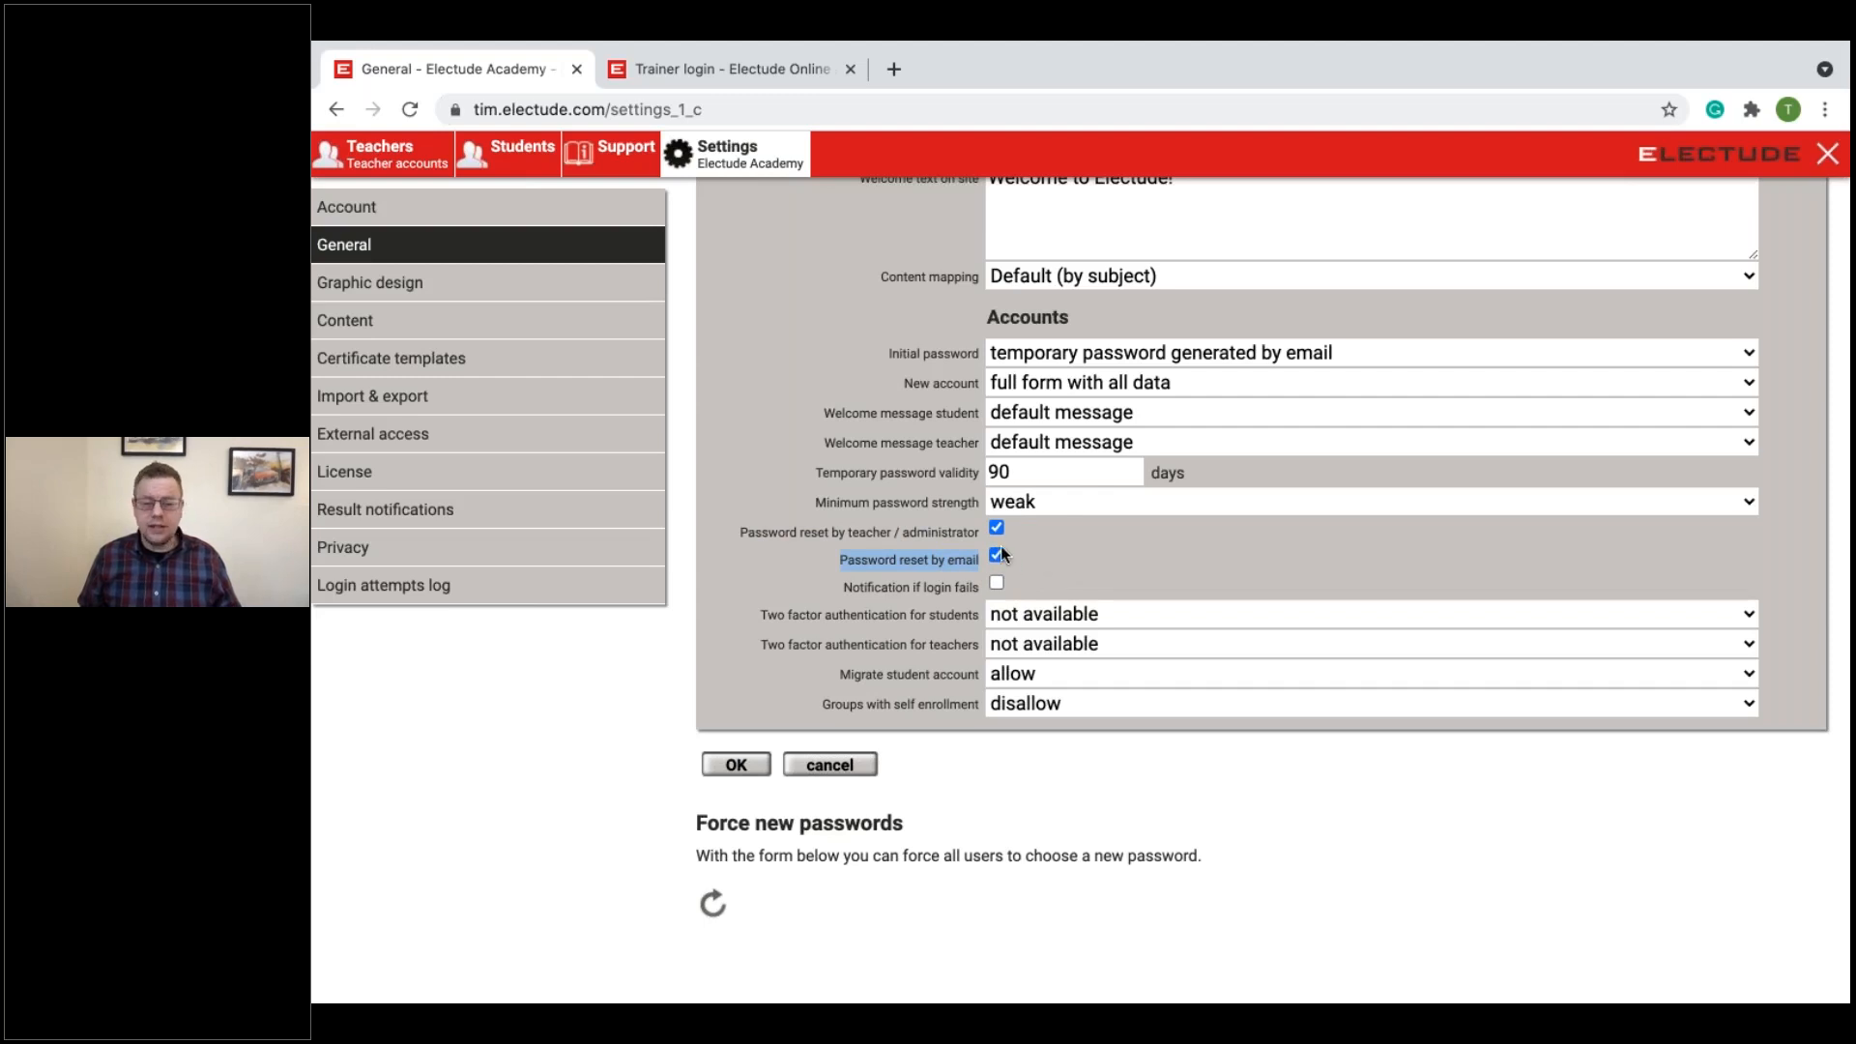
{"action": "left_click", "coordinate": [1046, 561]}
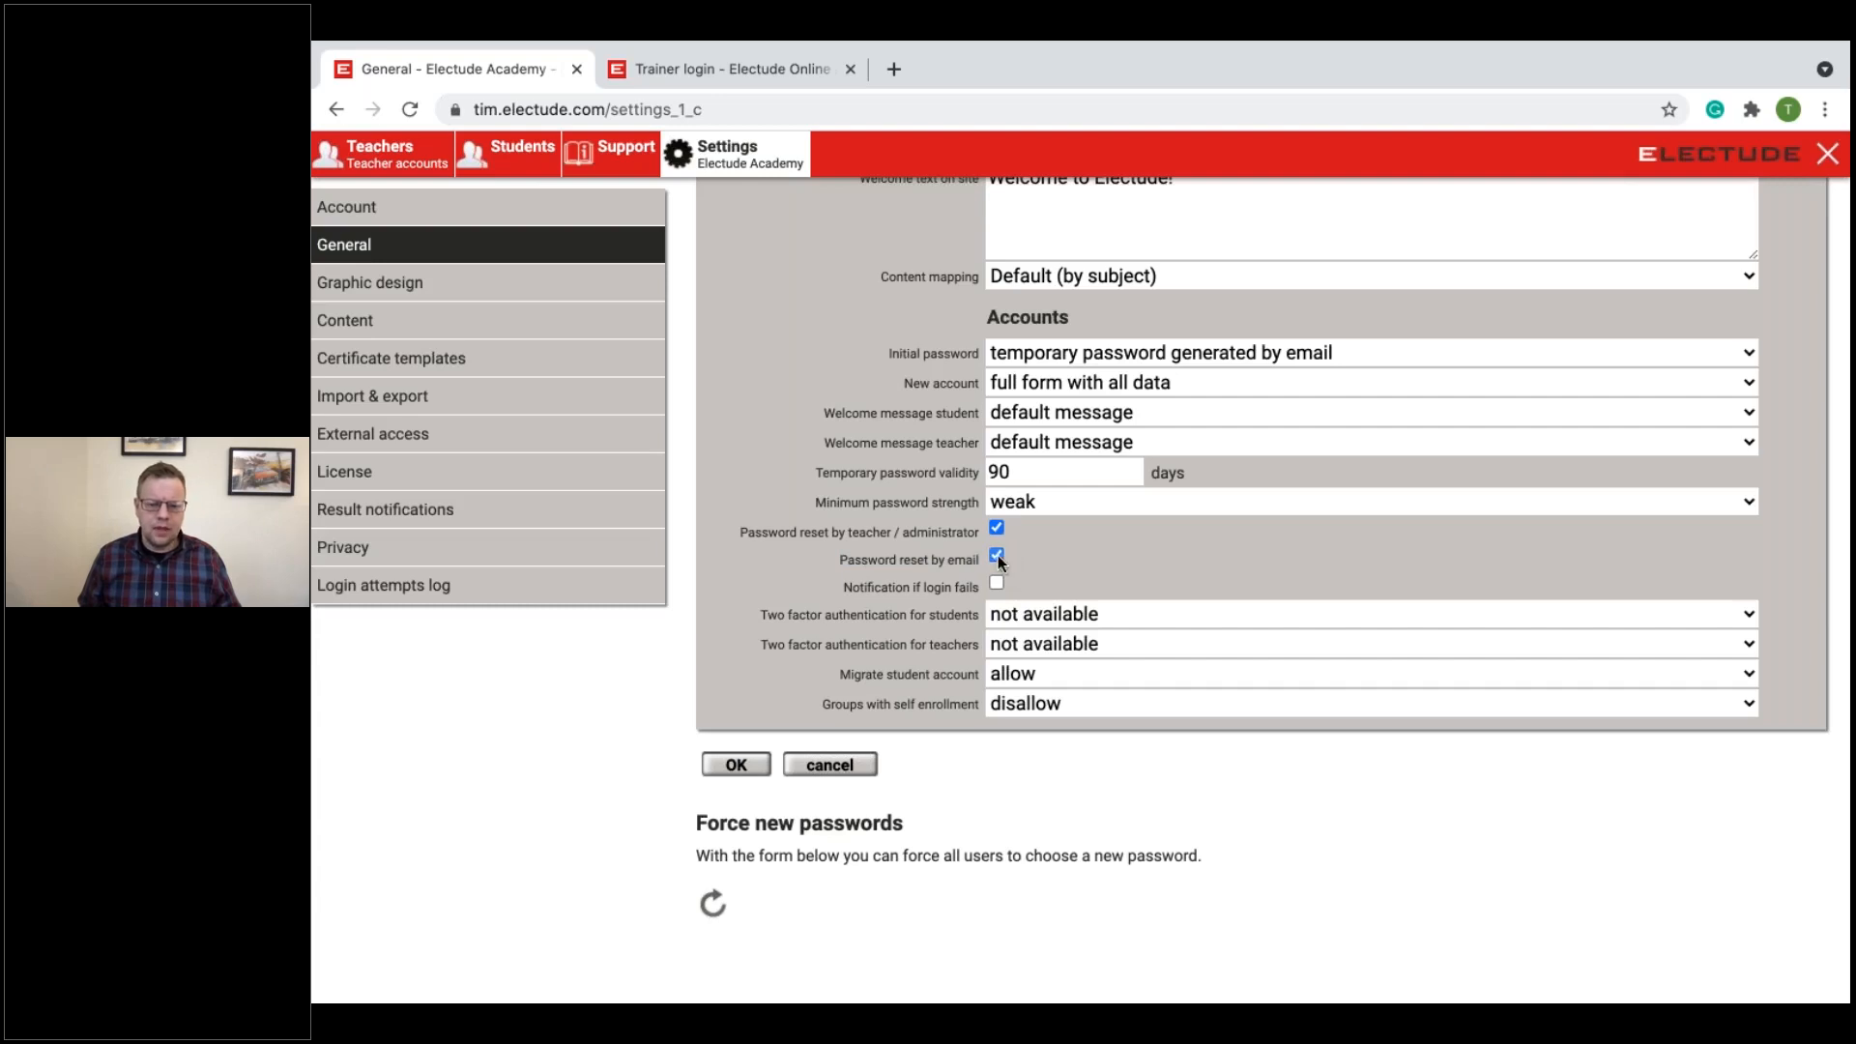
Step: Examine the options for groups with self enrollment, keep "disallow", and save the General settings
{"action": "scroll", "coordinate": [1123, 565], "scroll_direction": "down", "scroll_amount": 1}
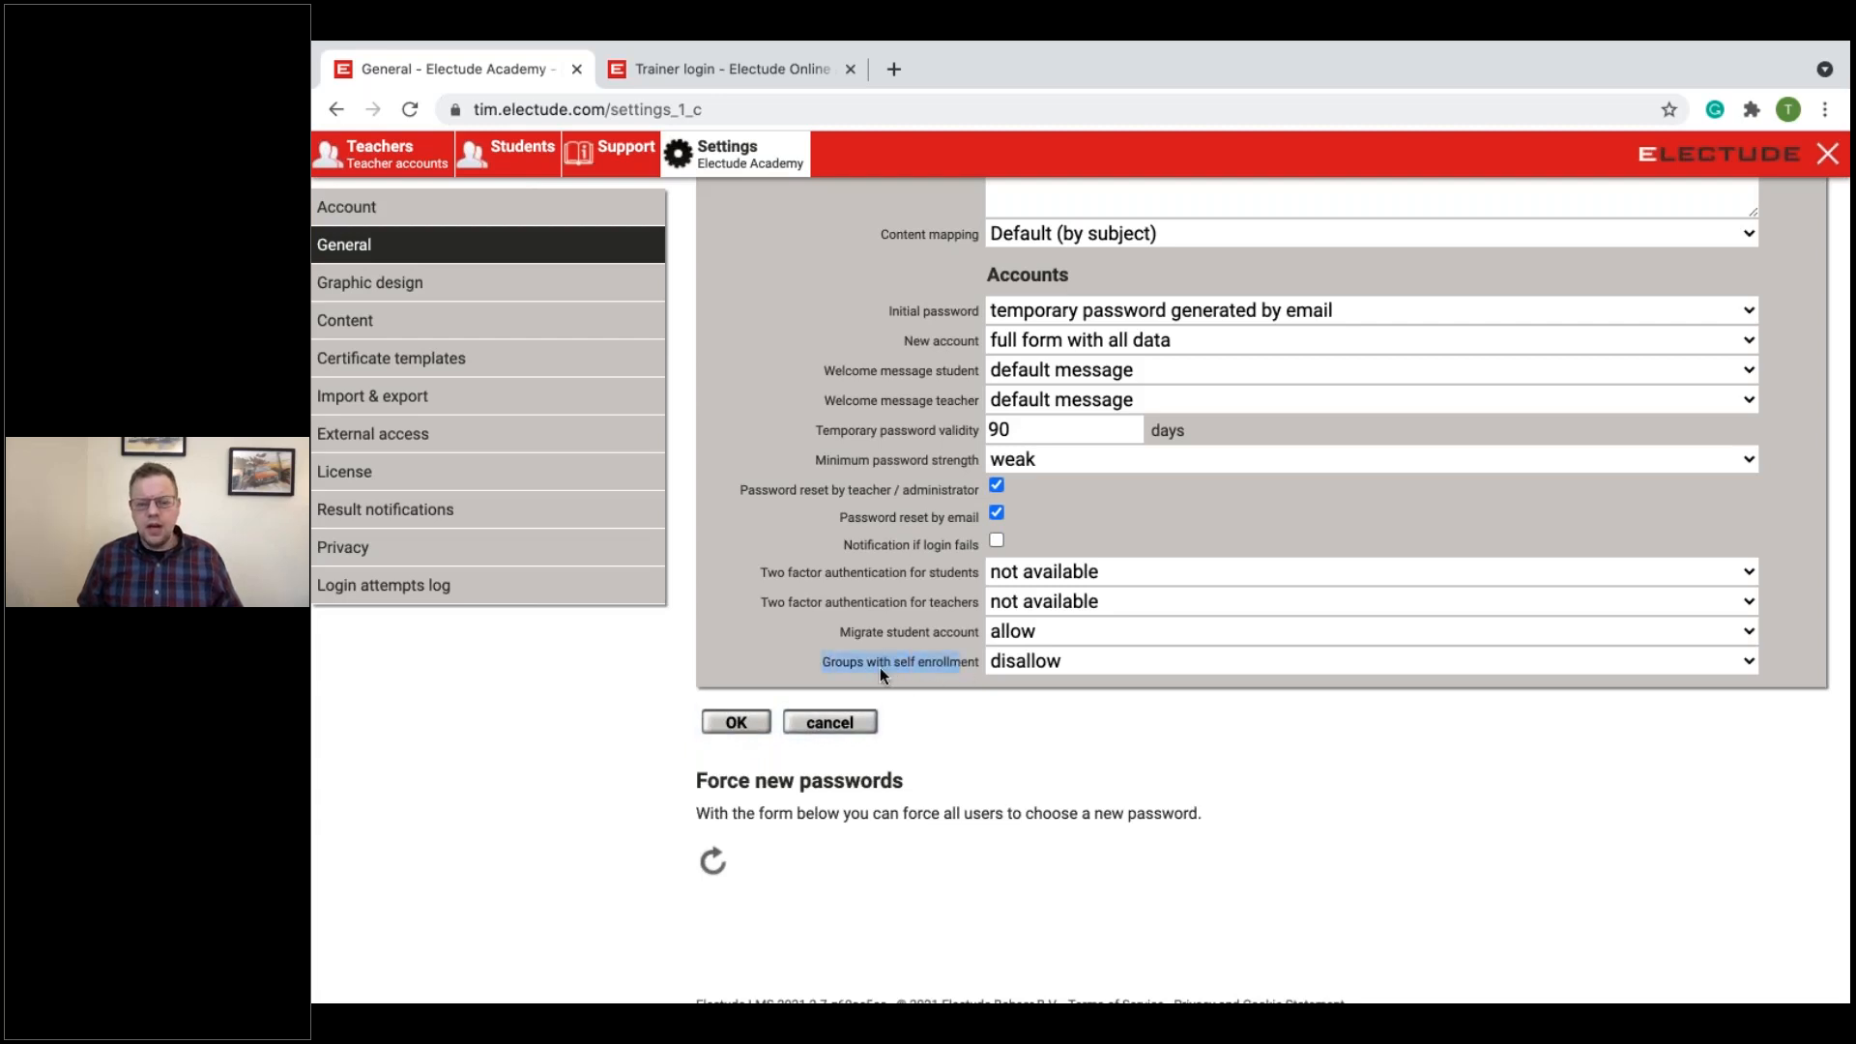
{"action": "left_click", "coordinate": [1003, 667]}
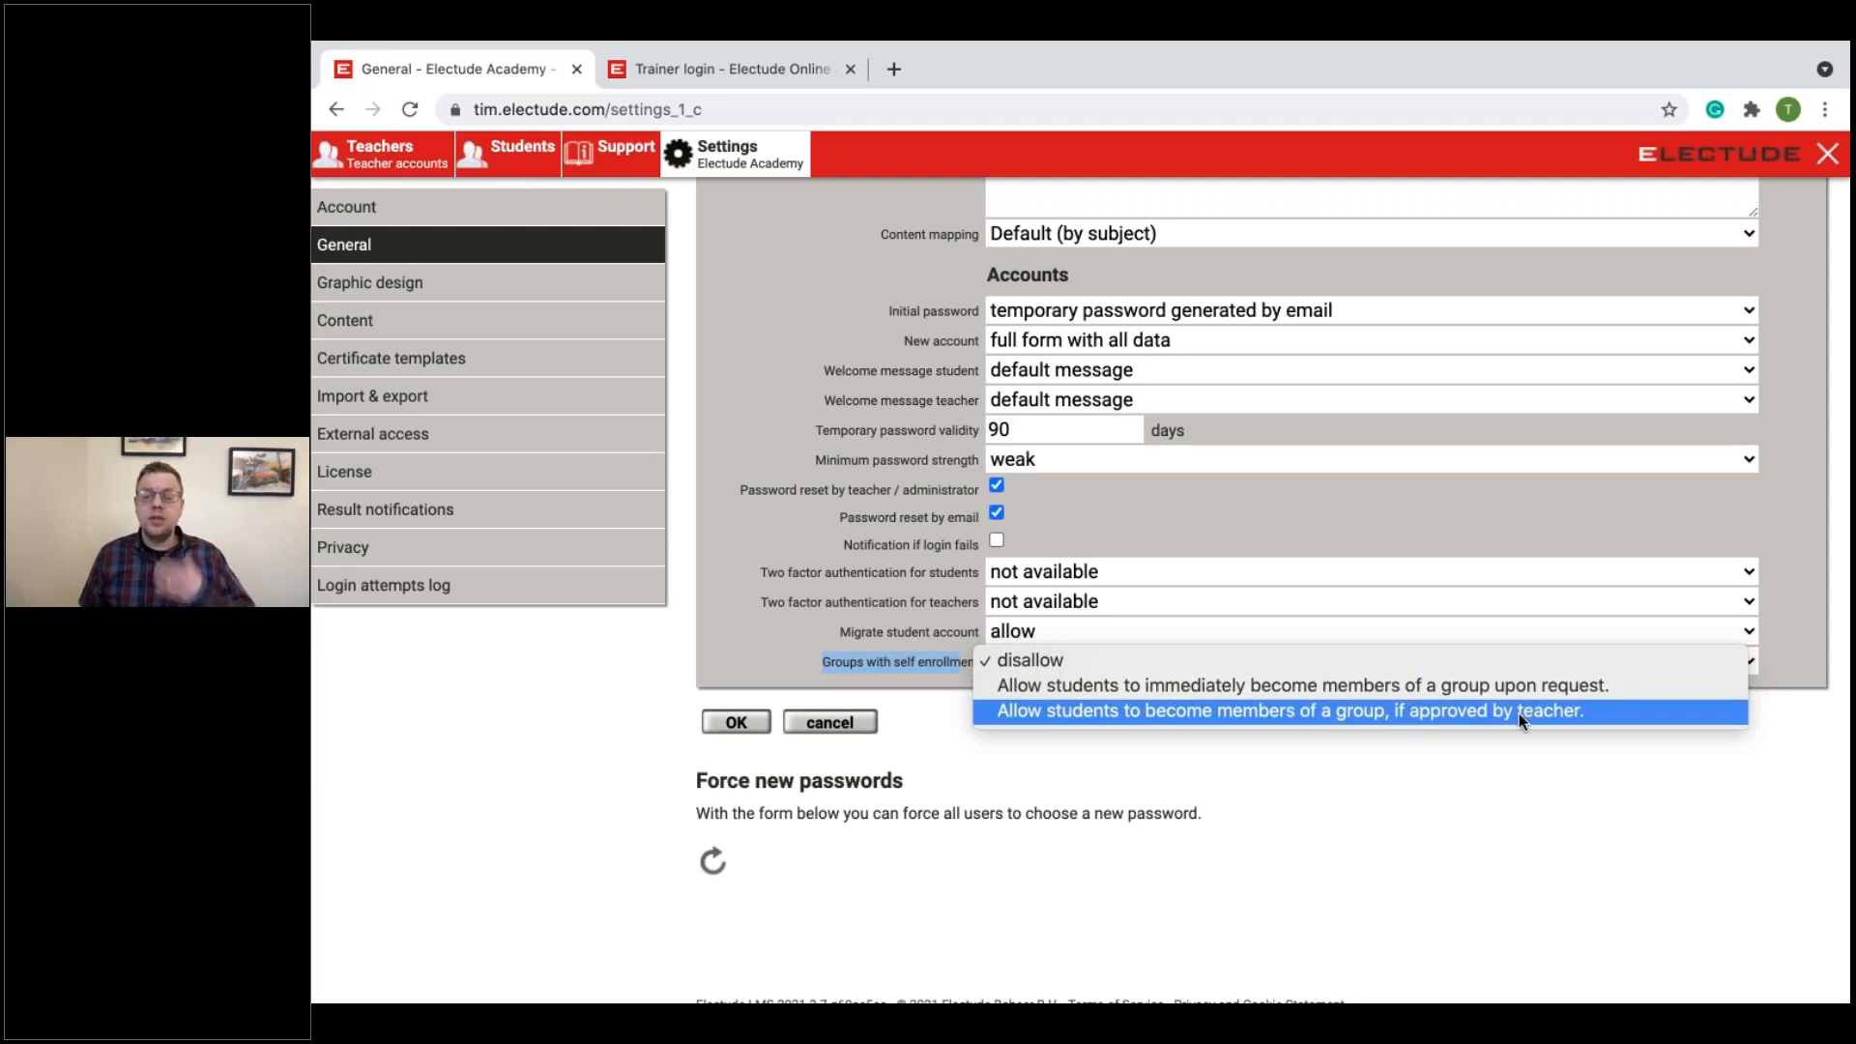
{"action": "left_click", "coordinate": [1465, 799]}
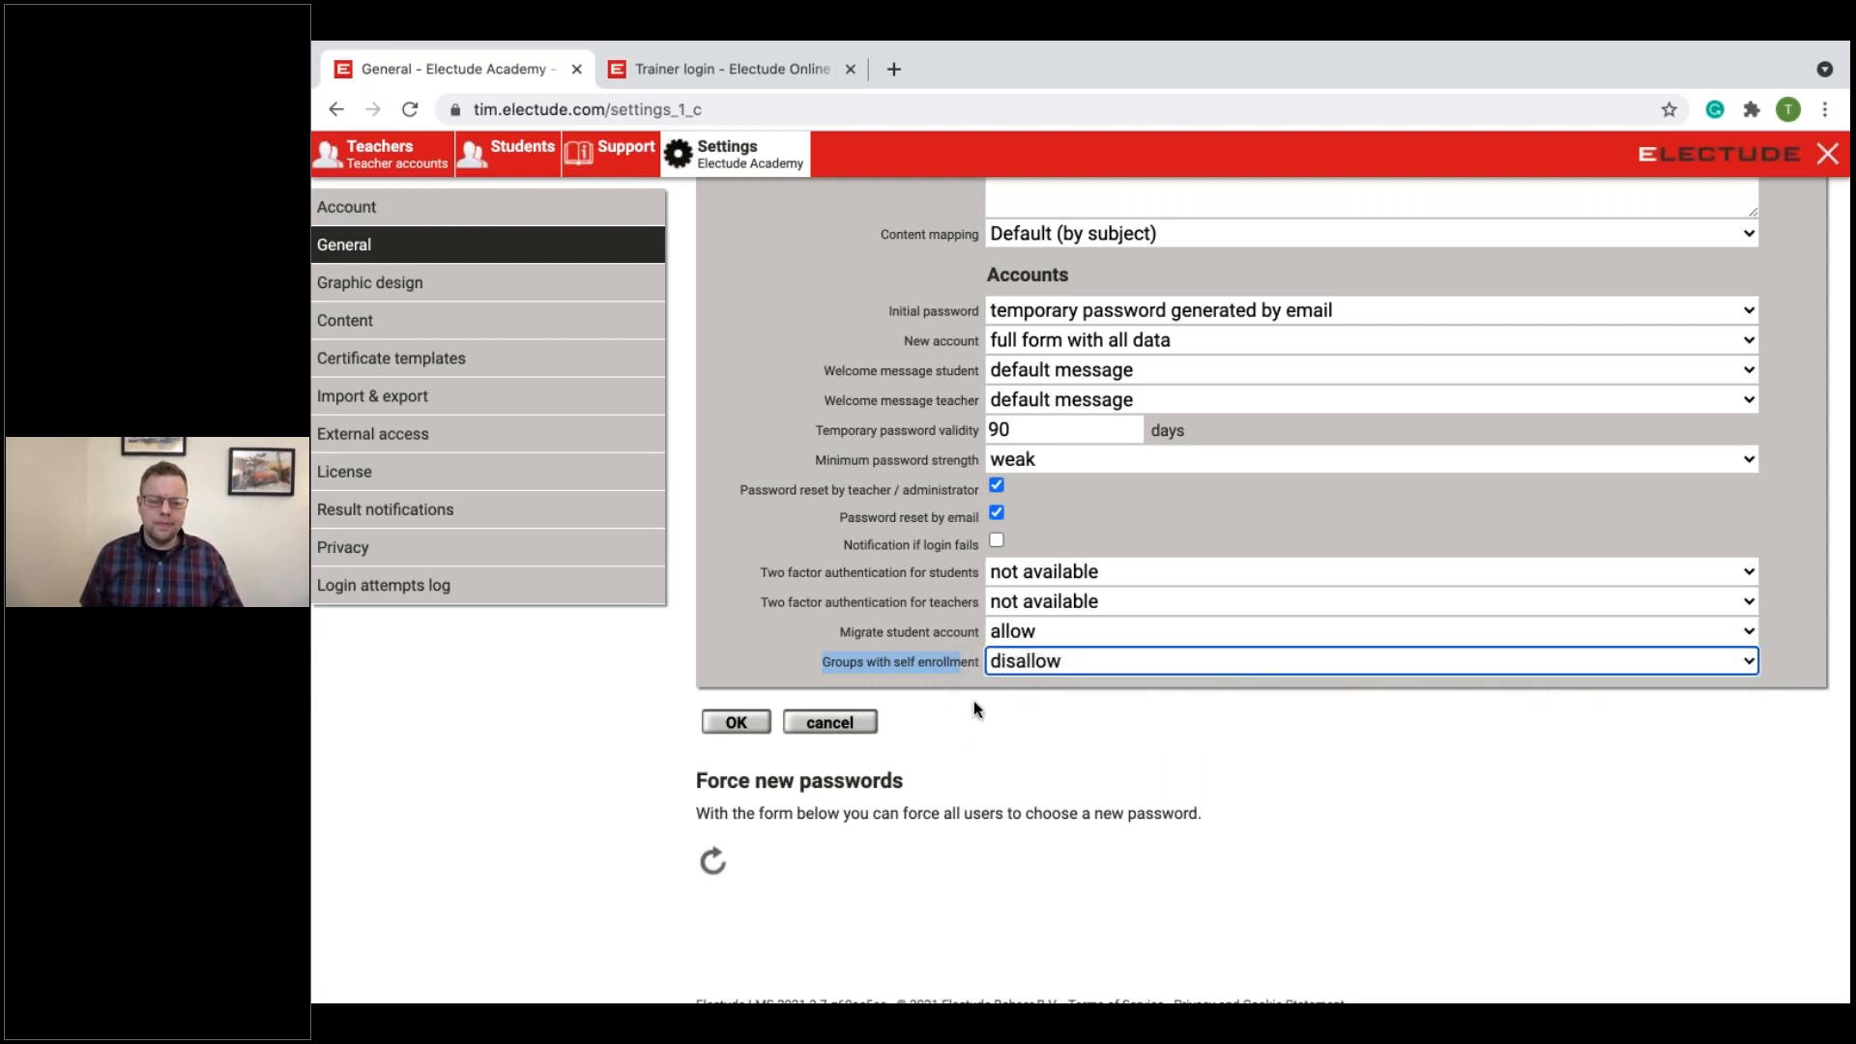
{"action": "left_click", "coordinate": [736, 722]}
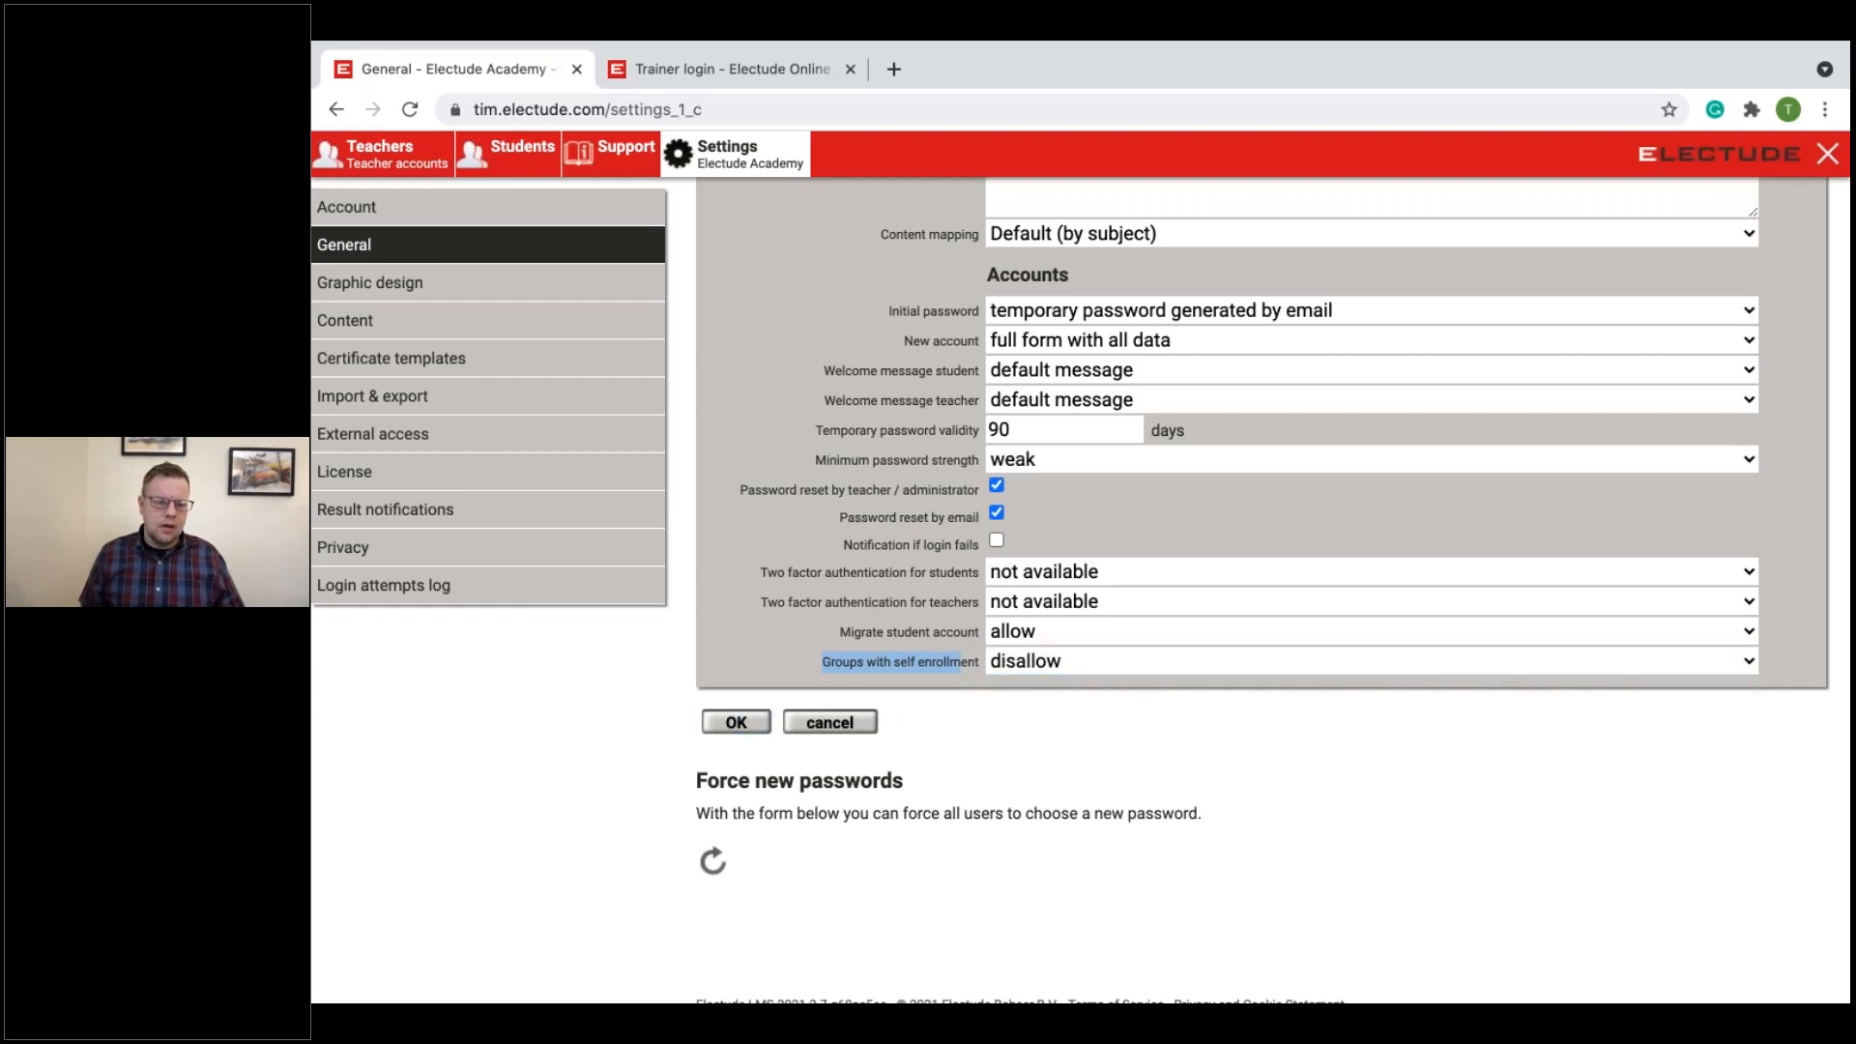
Step: Try custom colors, an own logo and an own banner in the Graphic design settings, and cancel the changes
{"action": "left_click", "coordinate": [465, 290]}
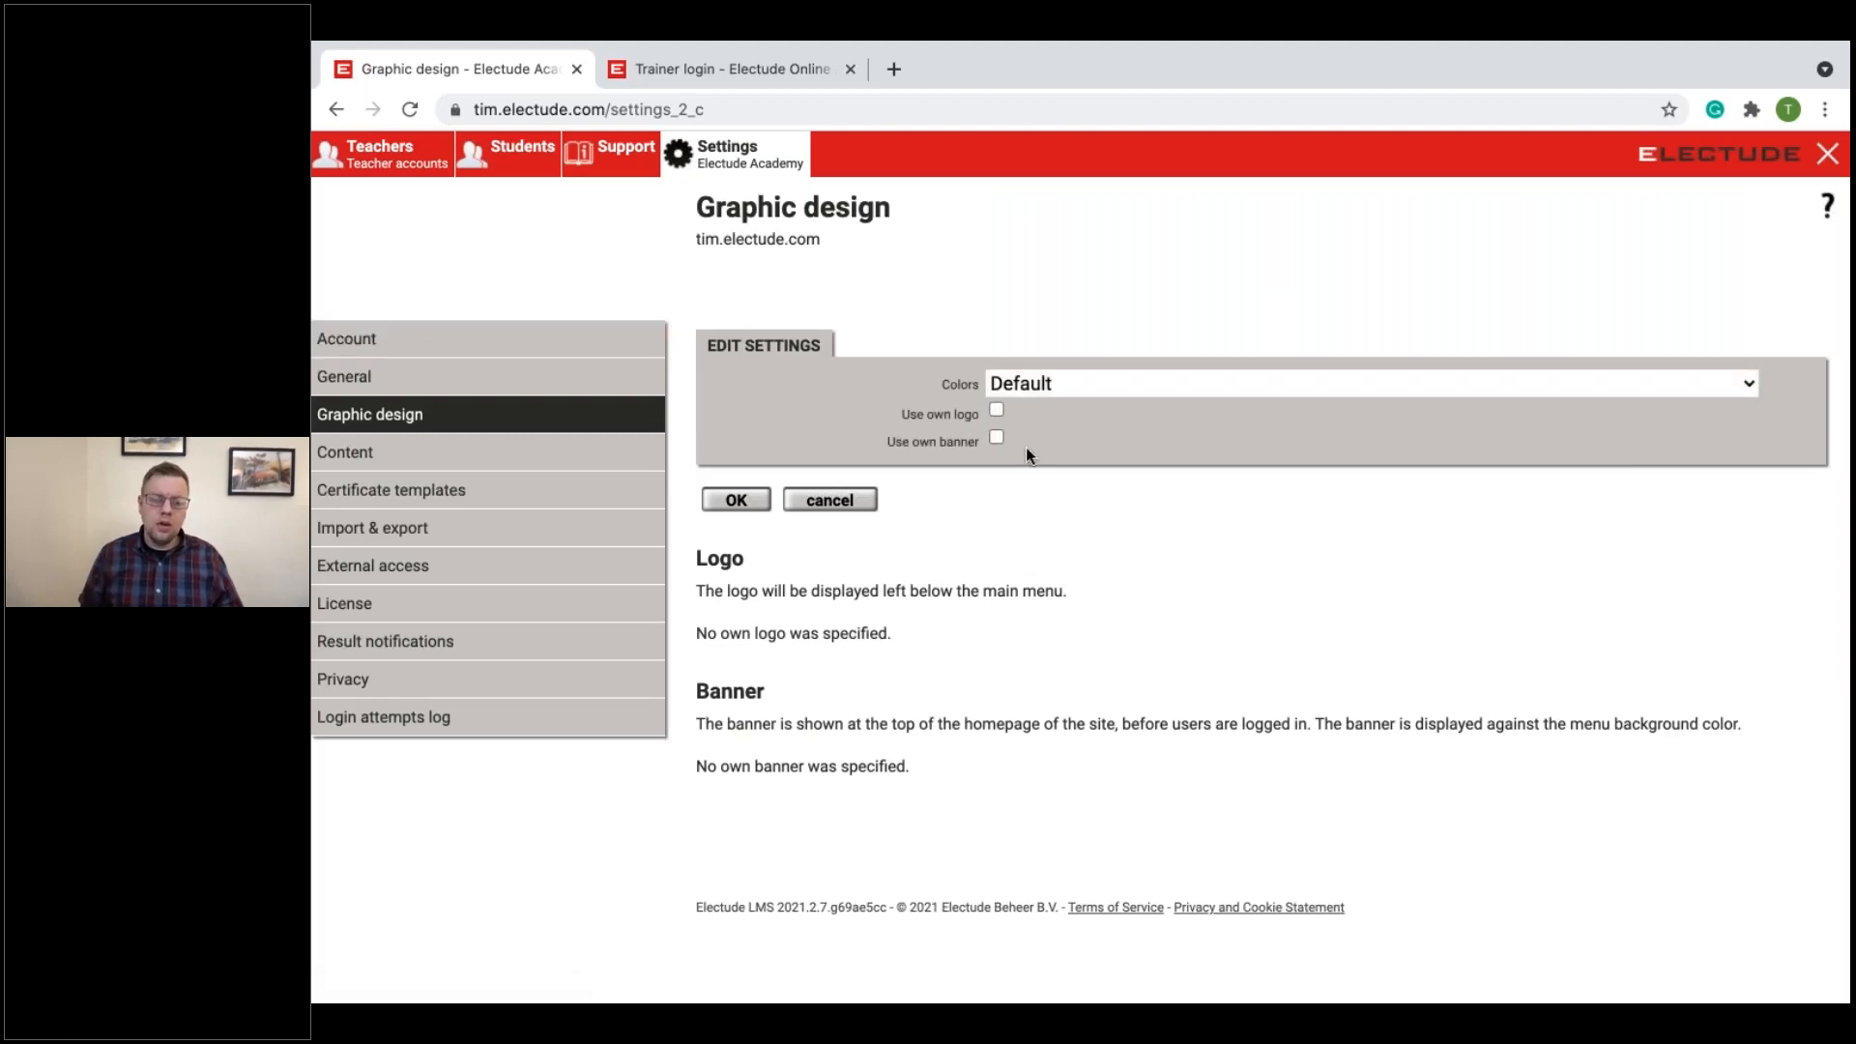
{"action": "left_click", "coordinate": [1028, 385]}
{"action": "left_click", "coordinate": [1036, 406]}
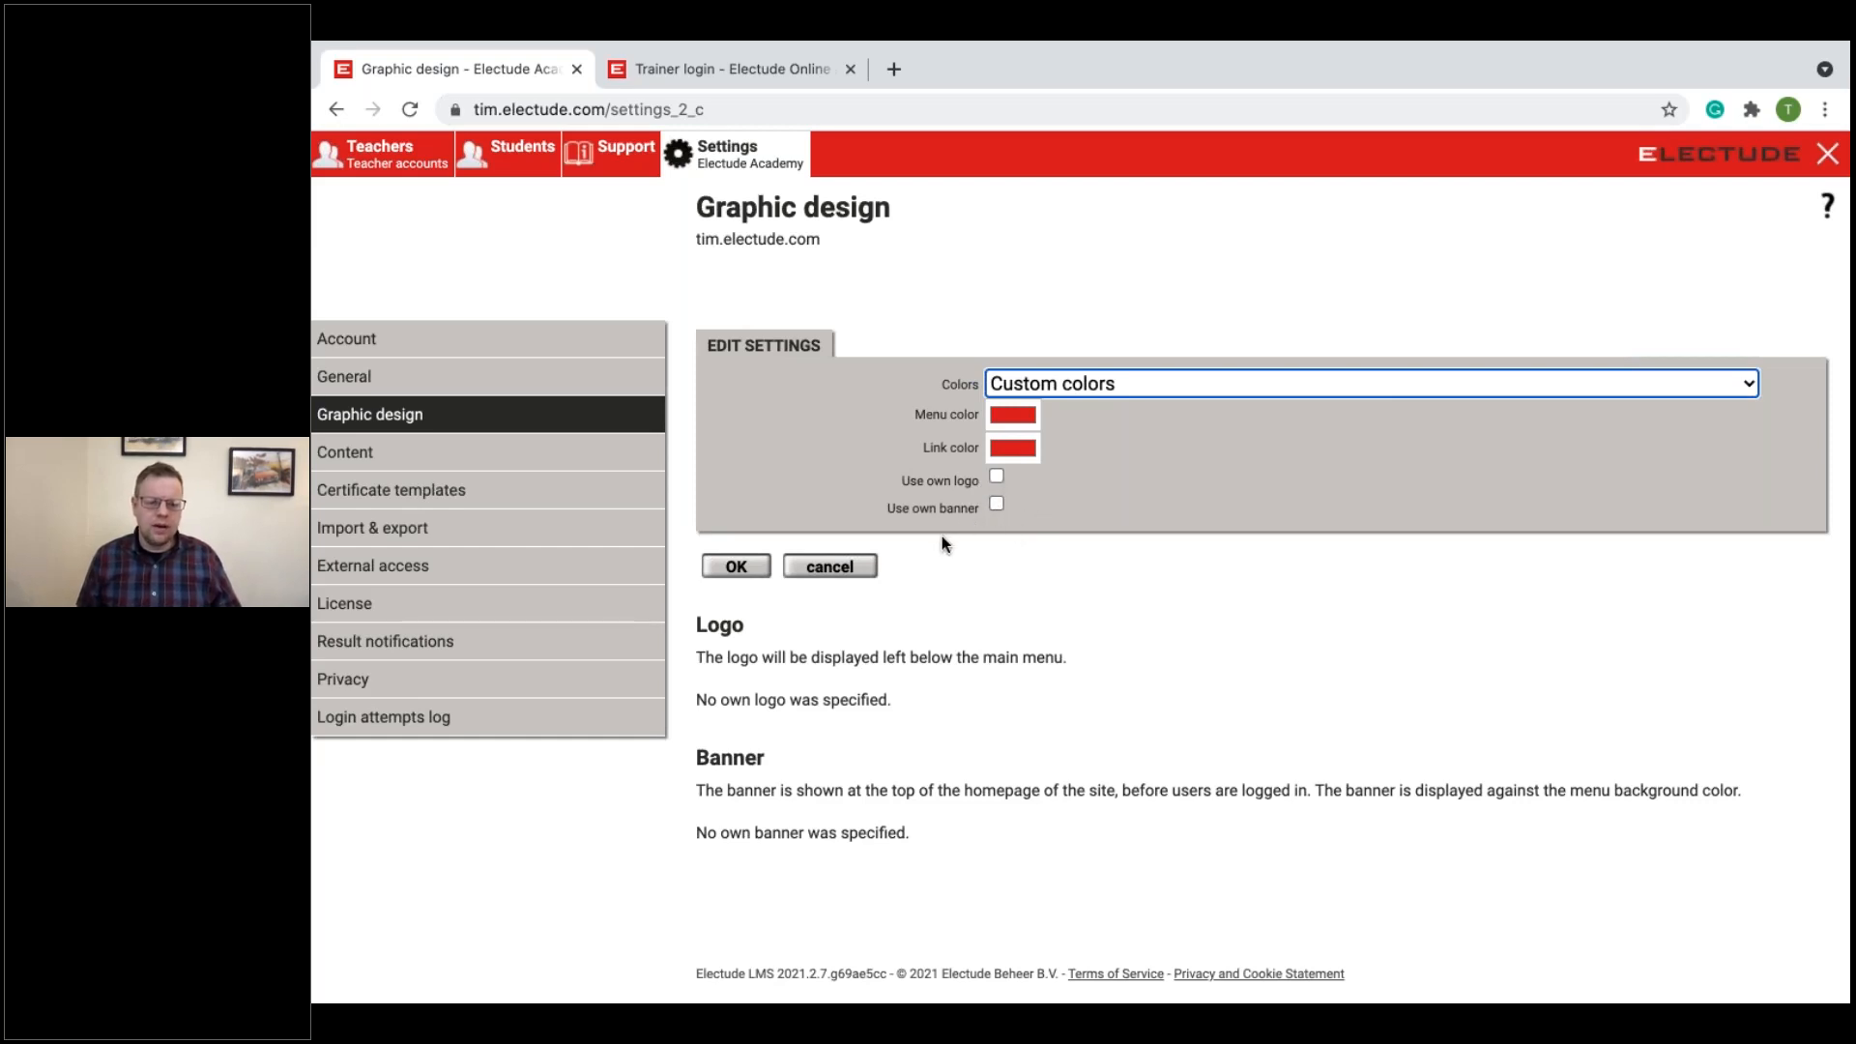
{"action": "left_click", "coordinate": [996, 474]}
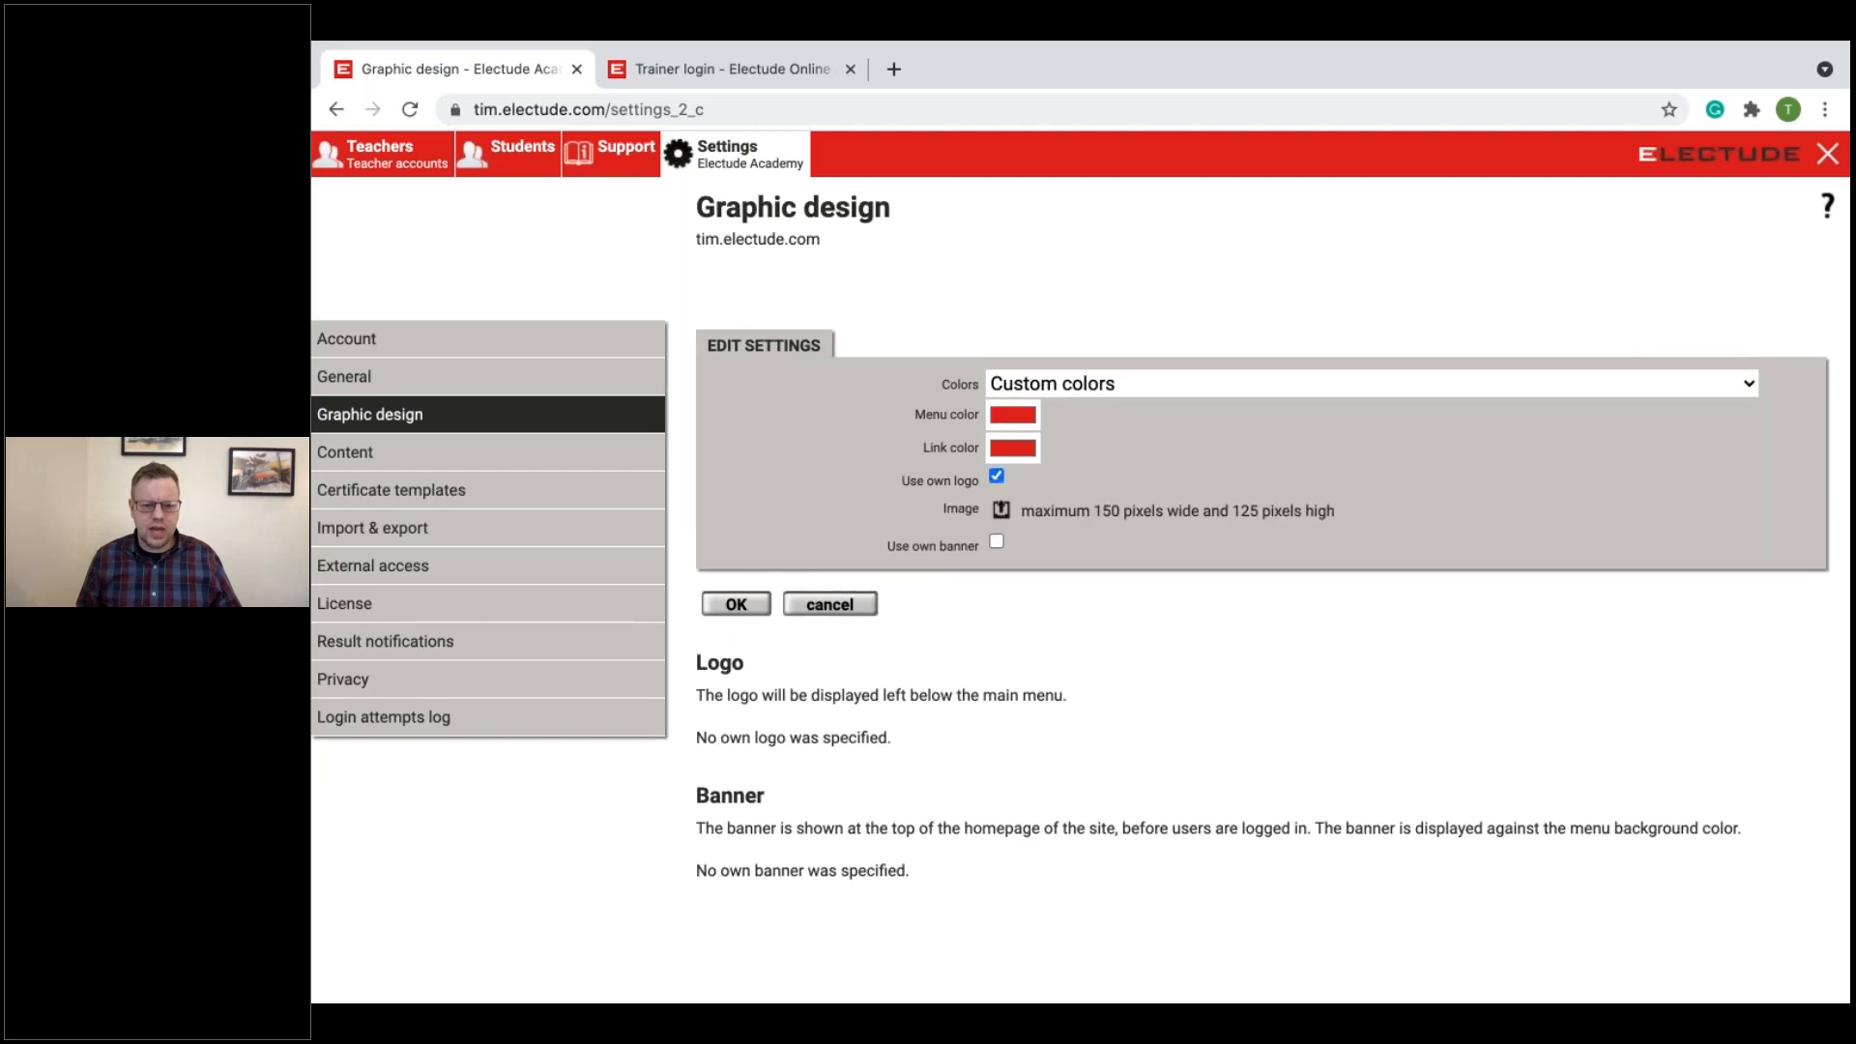
{"action": "left_click", "coordinate": [997, 473]}
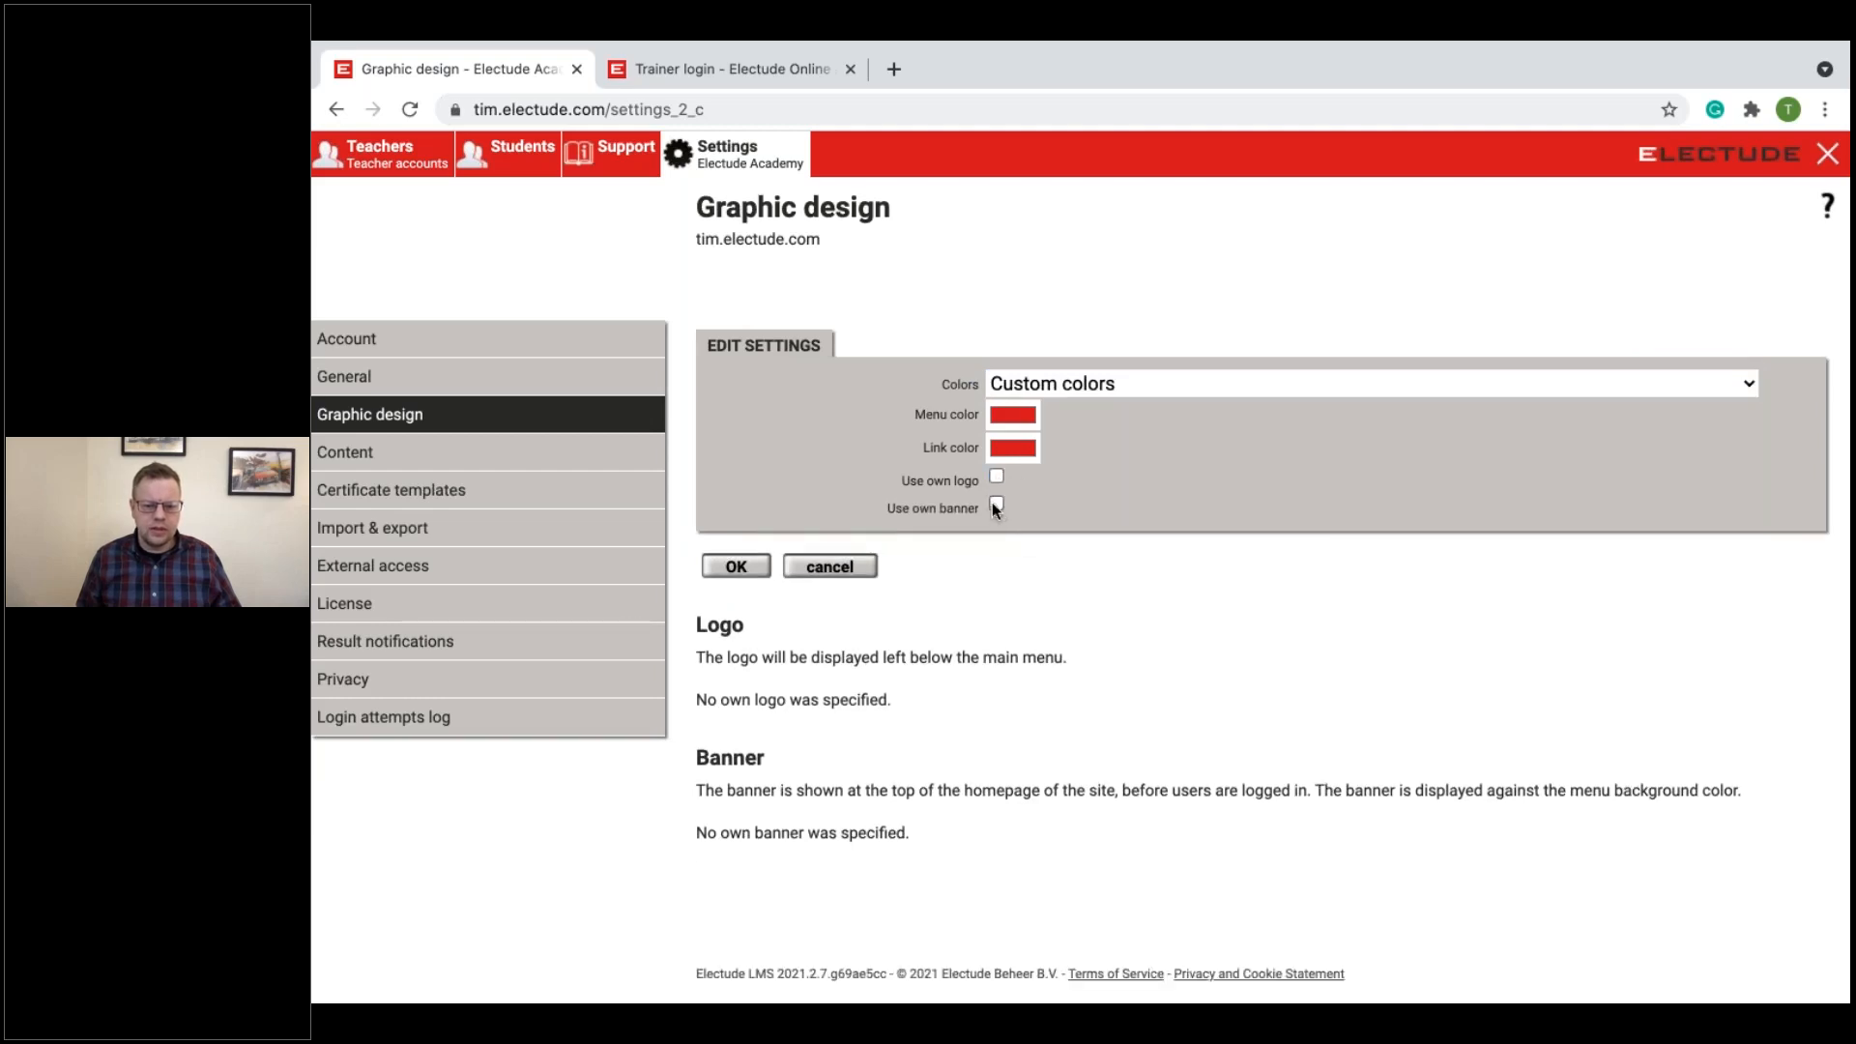
{"action": "left_click", "coordinate": [995, 503]}
{"action": "left_click", "coordinate": [811, 607]}
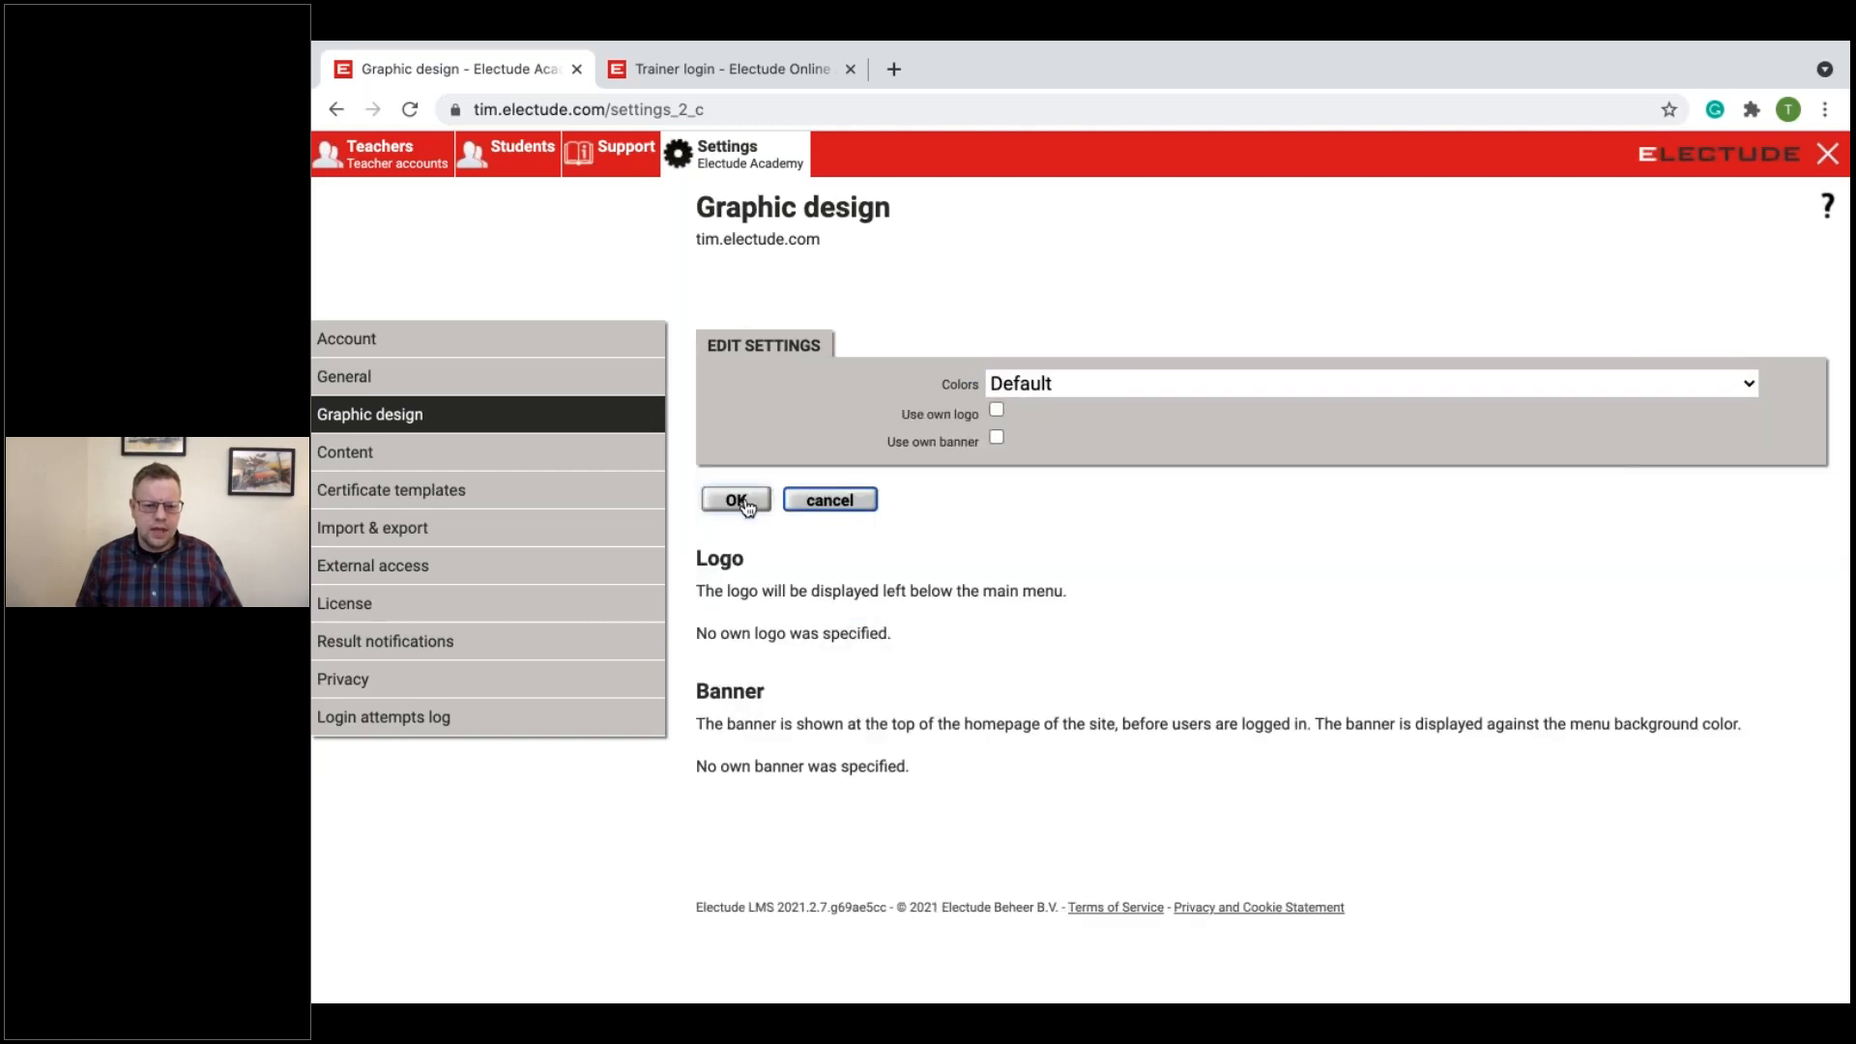
Step: Open the Content settings and examine the lesson score options without choosing a different one
{"action": "left_click", "coordinate": [456, 456]}
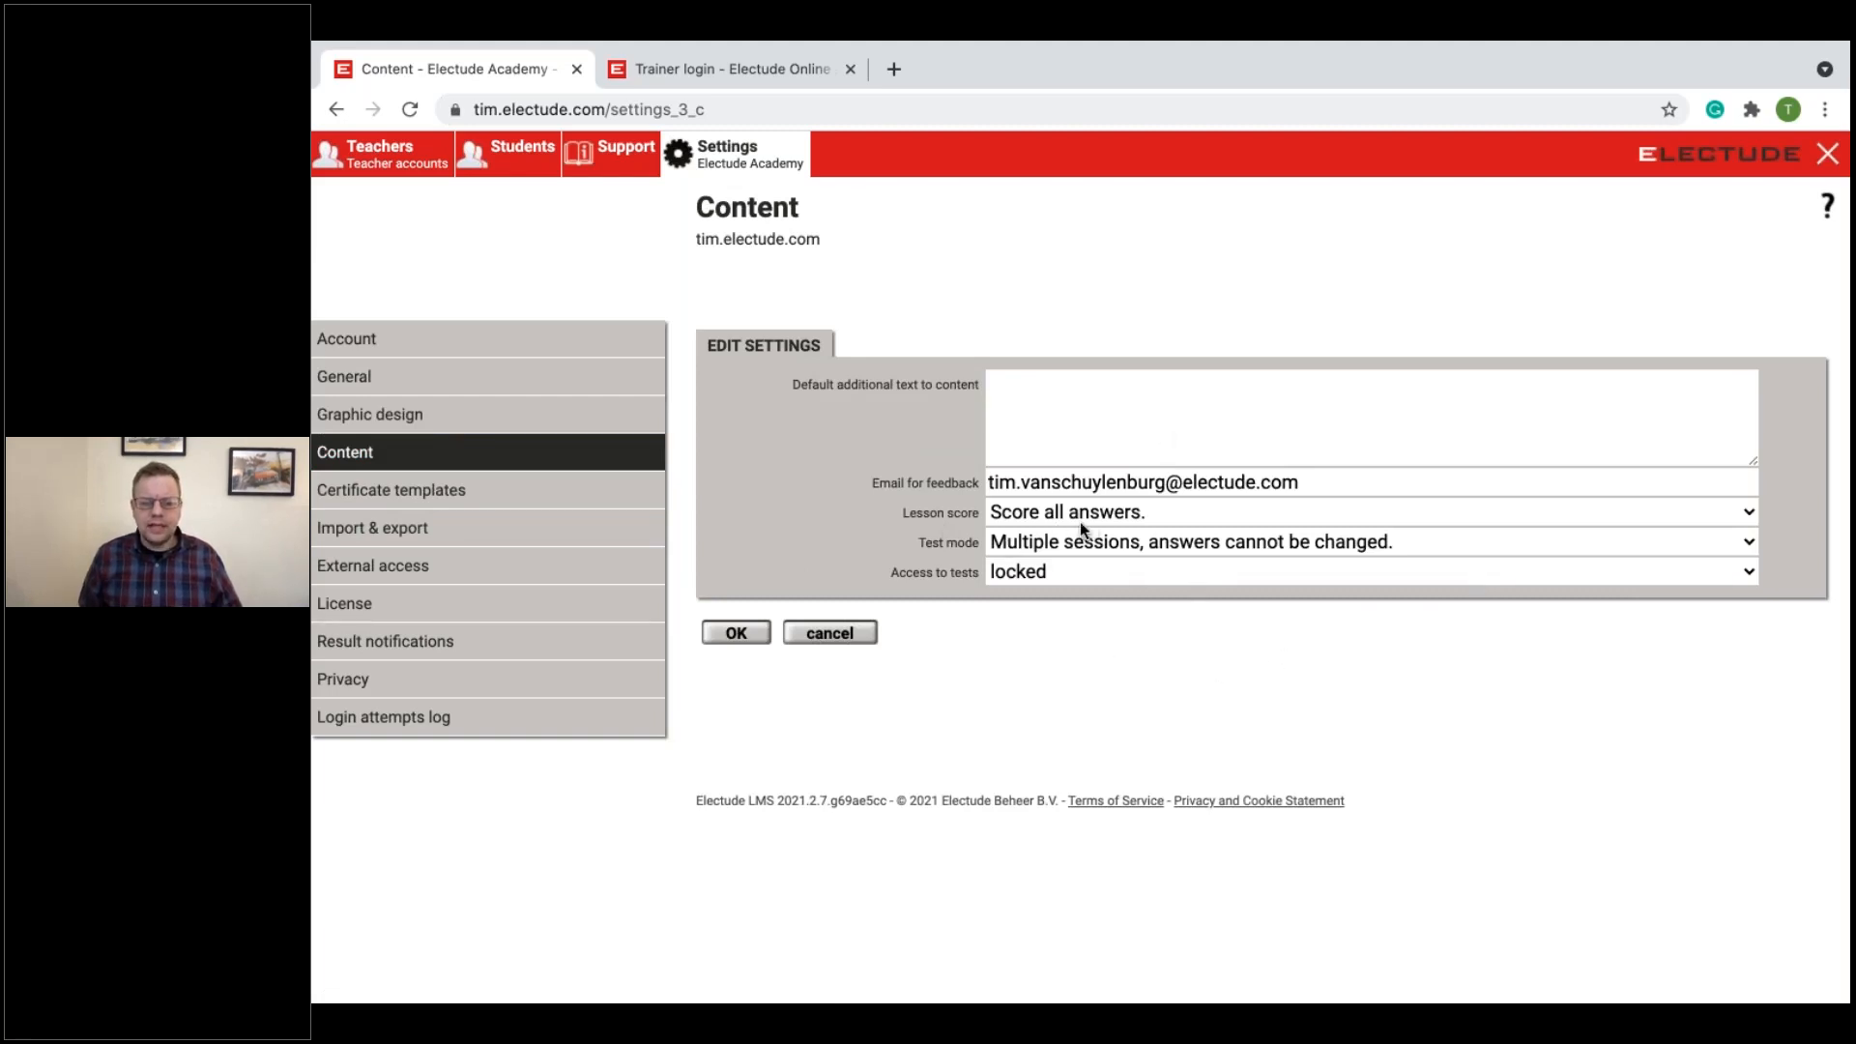
{"action": "left_click", "coordinate": [993, 513]}
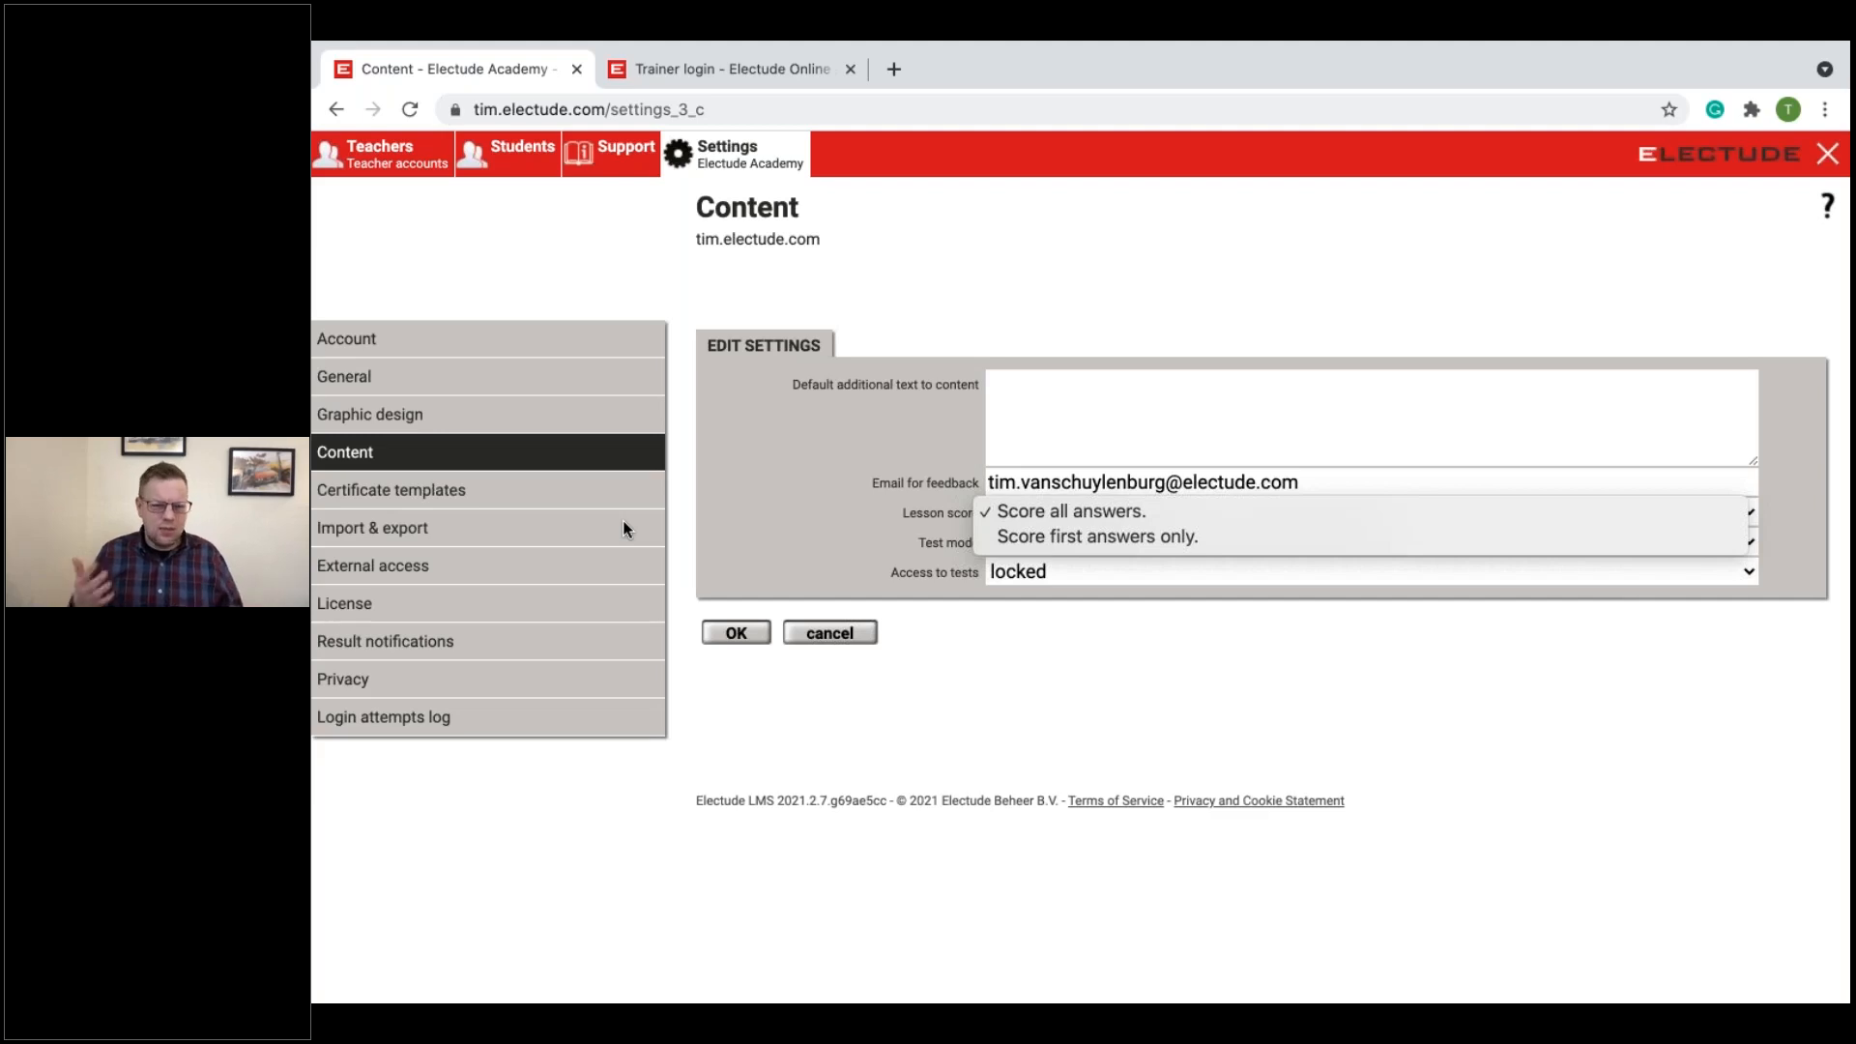
{"action": "left_click", "coordinate": [1085, 652]}
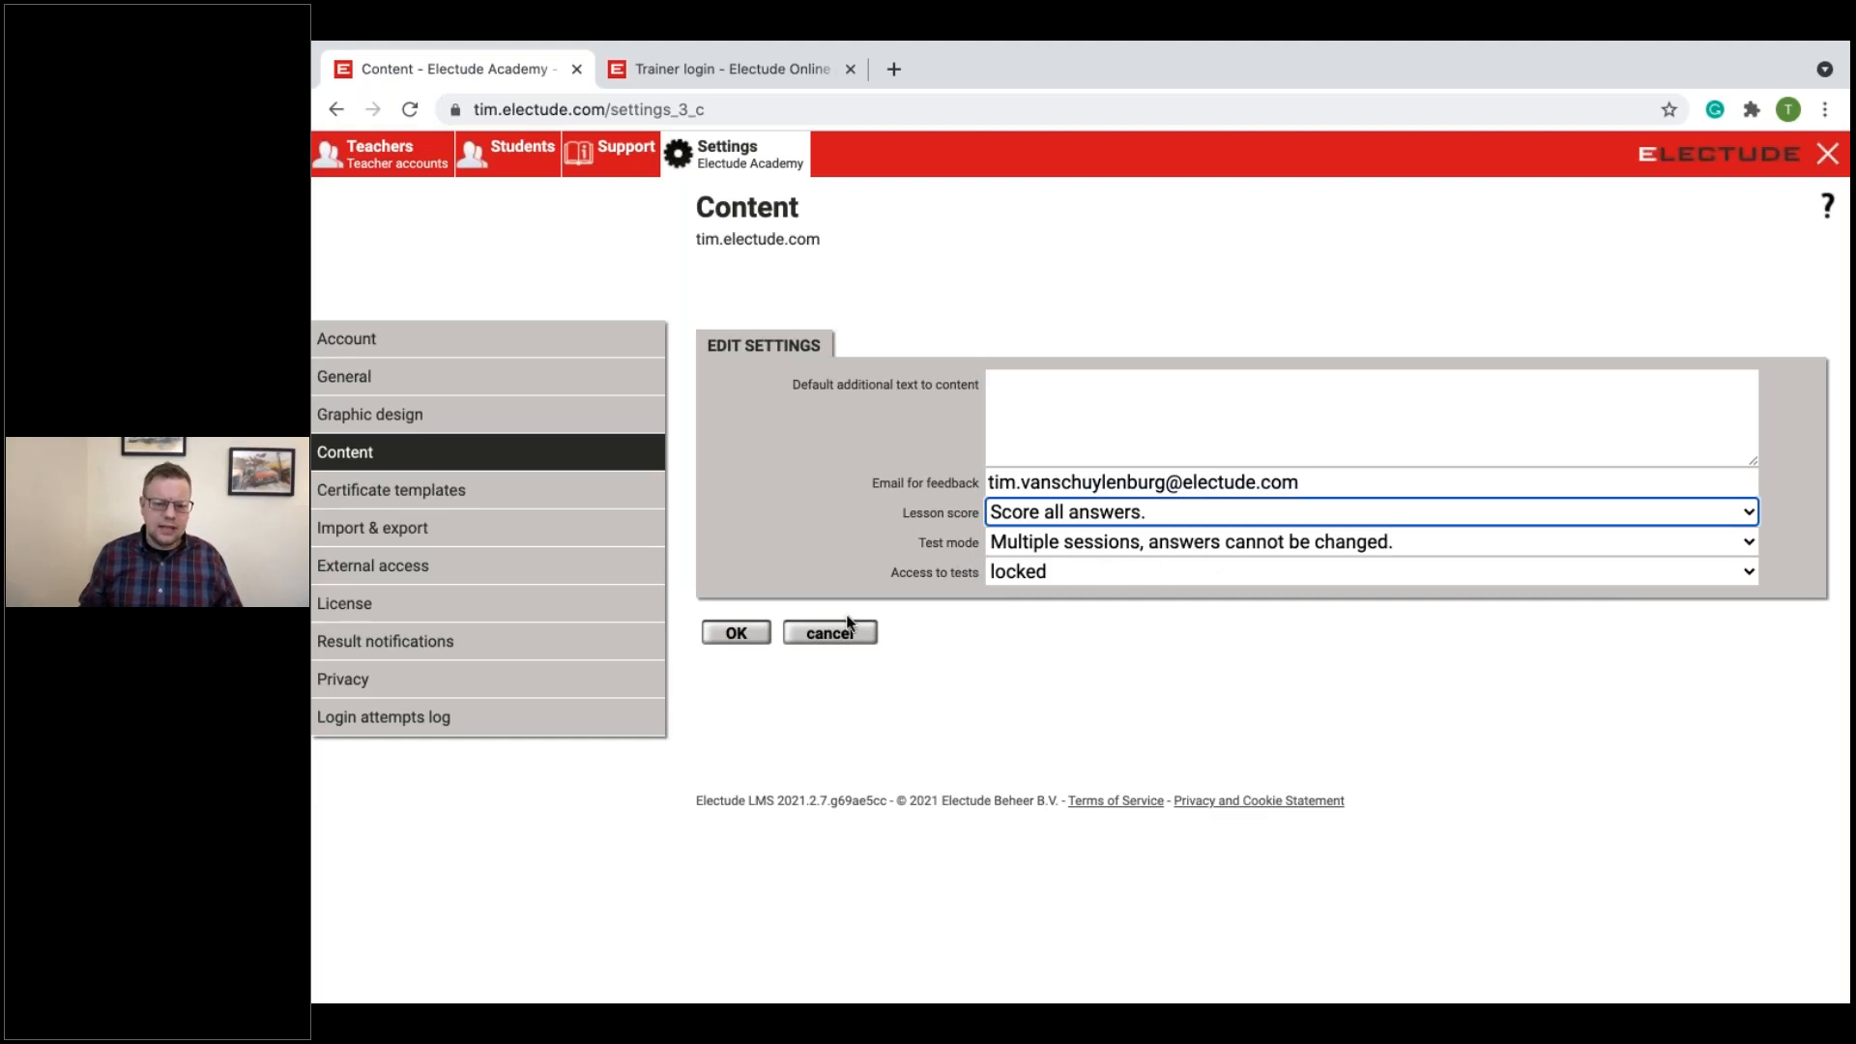
Step: Save the Content settings, and review the predefined qualifications and the standard certificate template section in the Certificate templates settings
{"action": "left_click", "coordinate": [735, 634]}
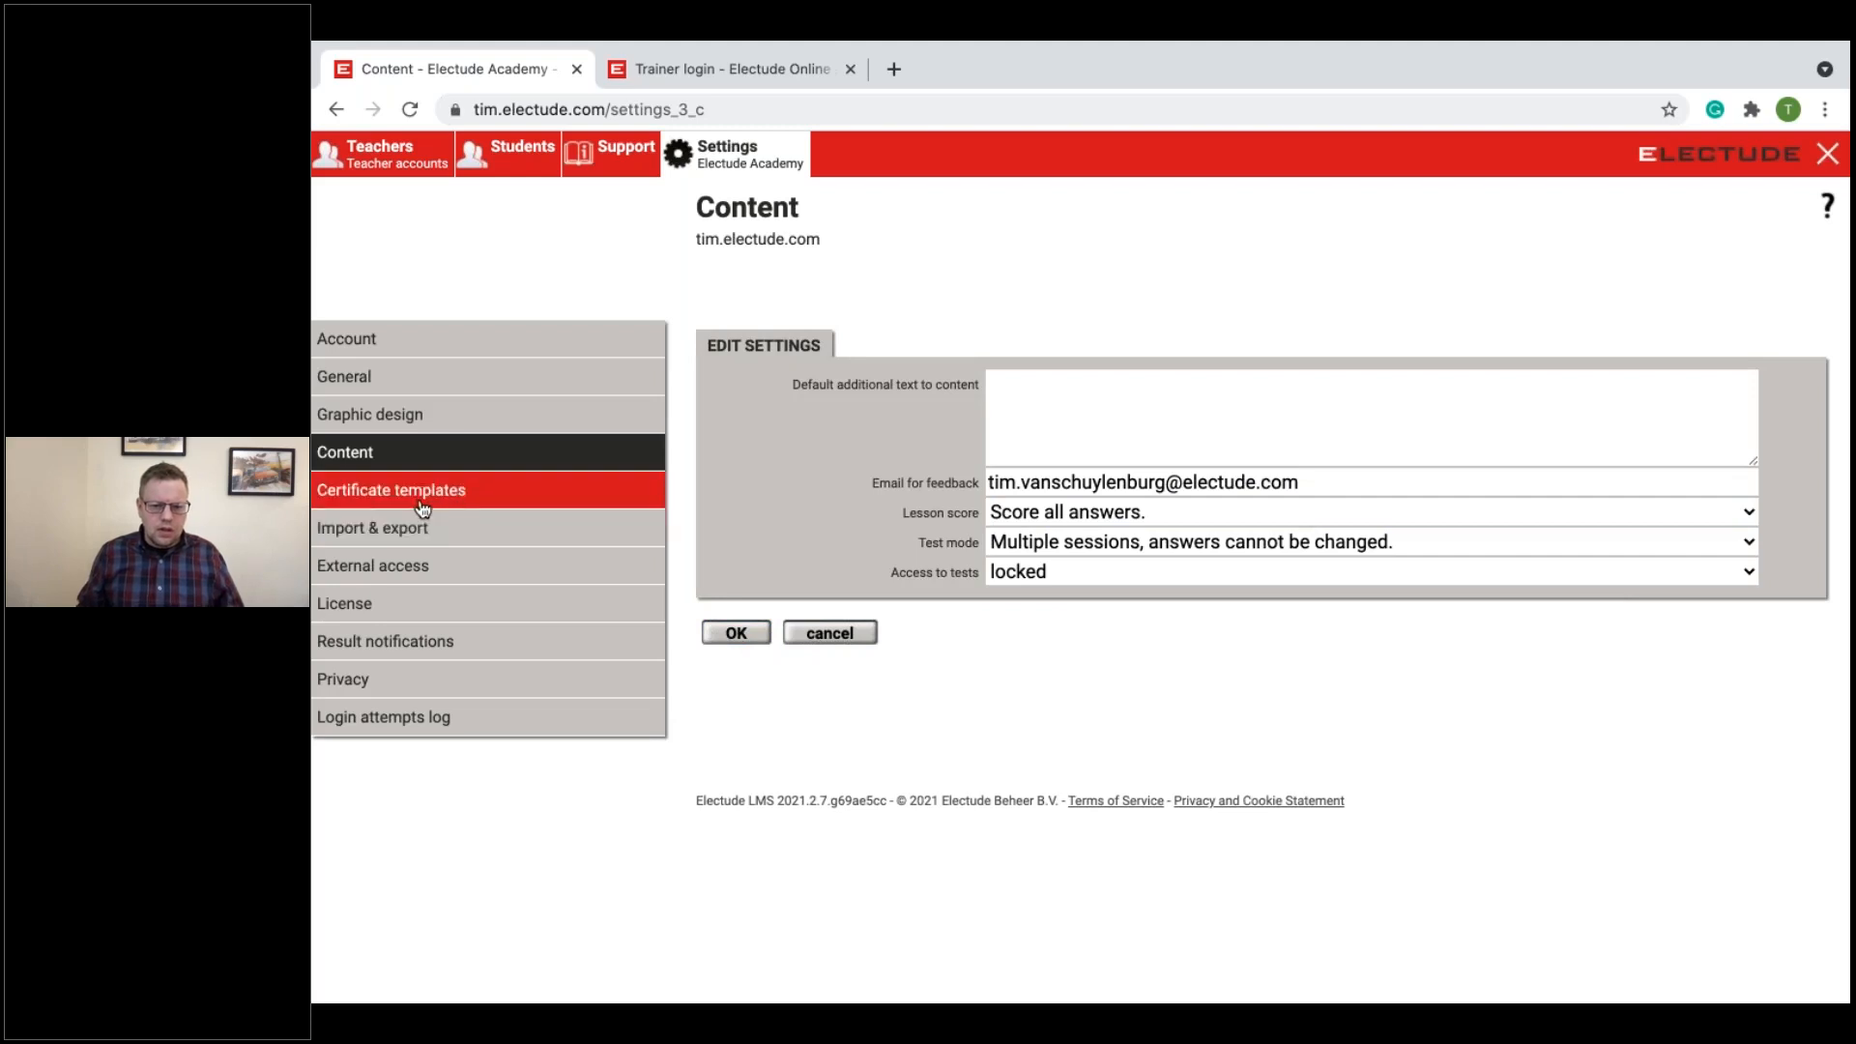
{"action": "left_click", "coordinate": [452, 505]}
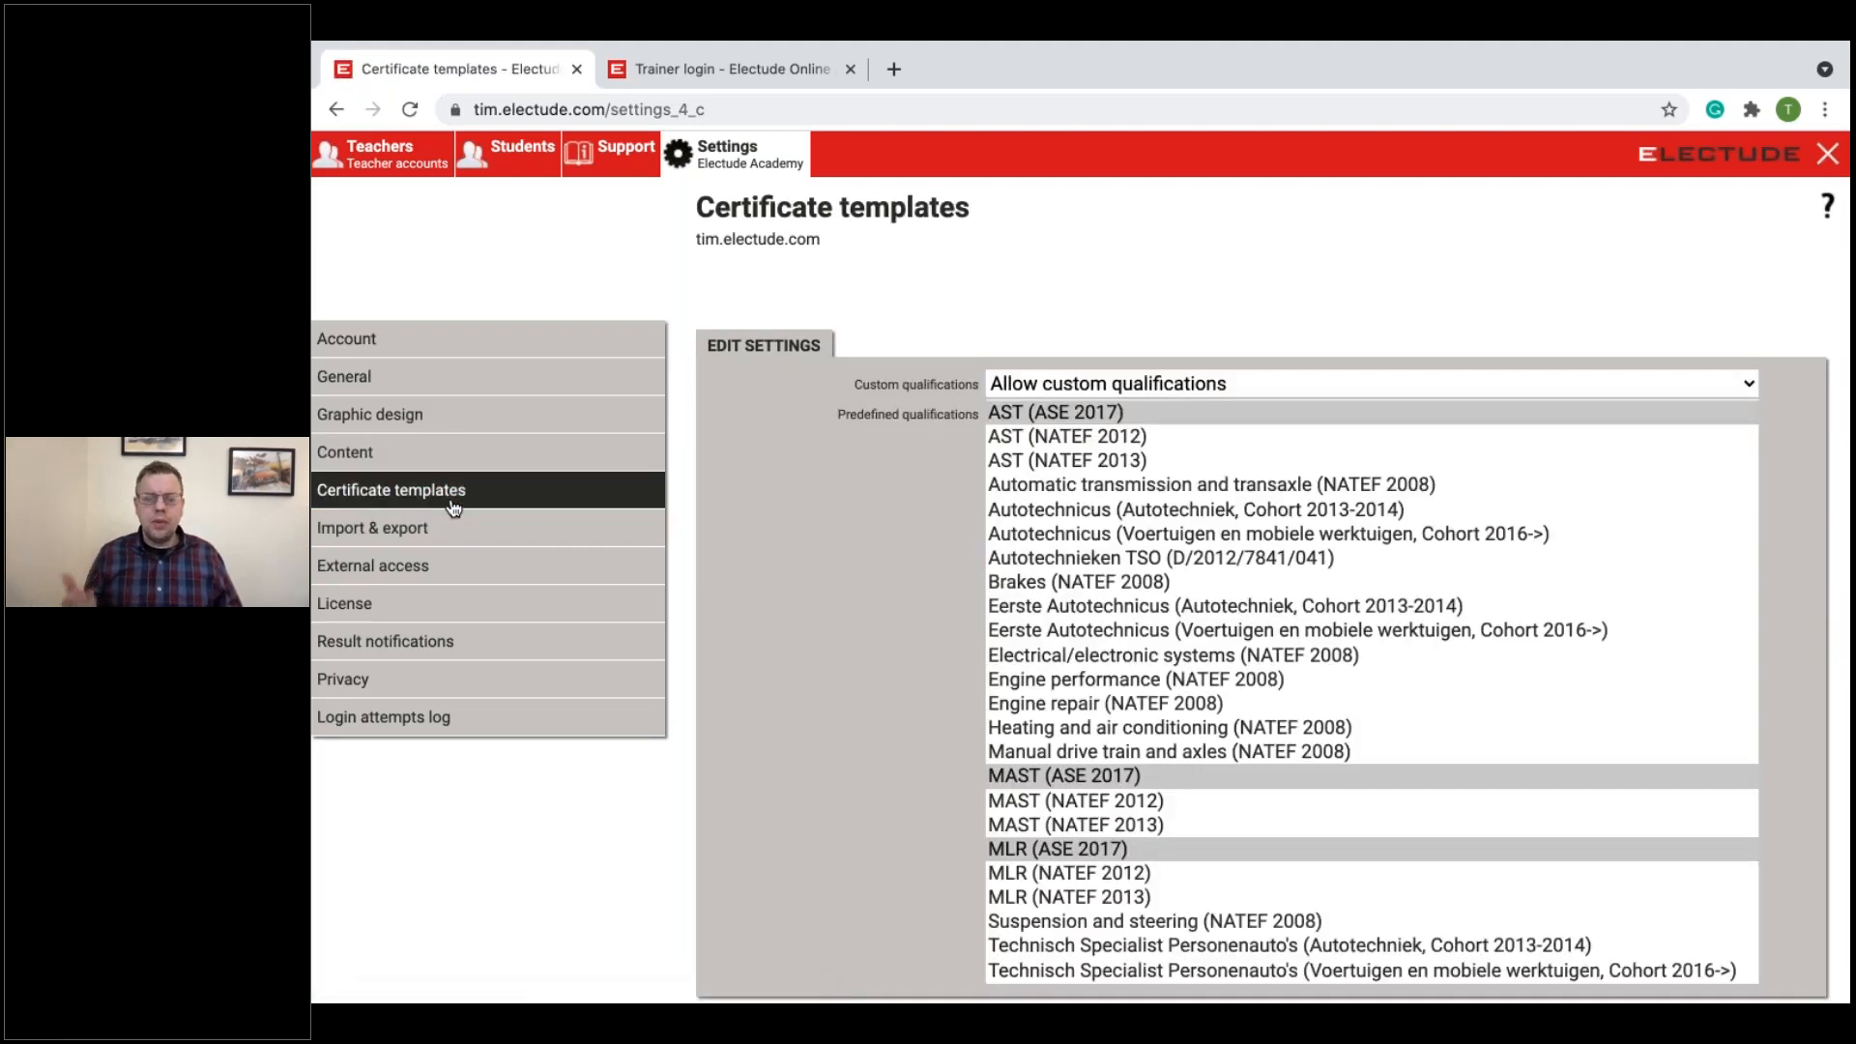
{"action": "scroll", "coordinate": [899, 509], "scroll_direction": "down", "scroll_amount": 2}
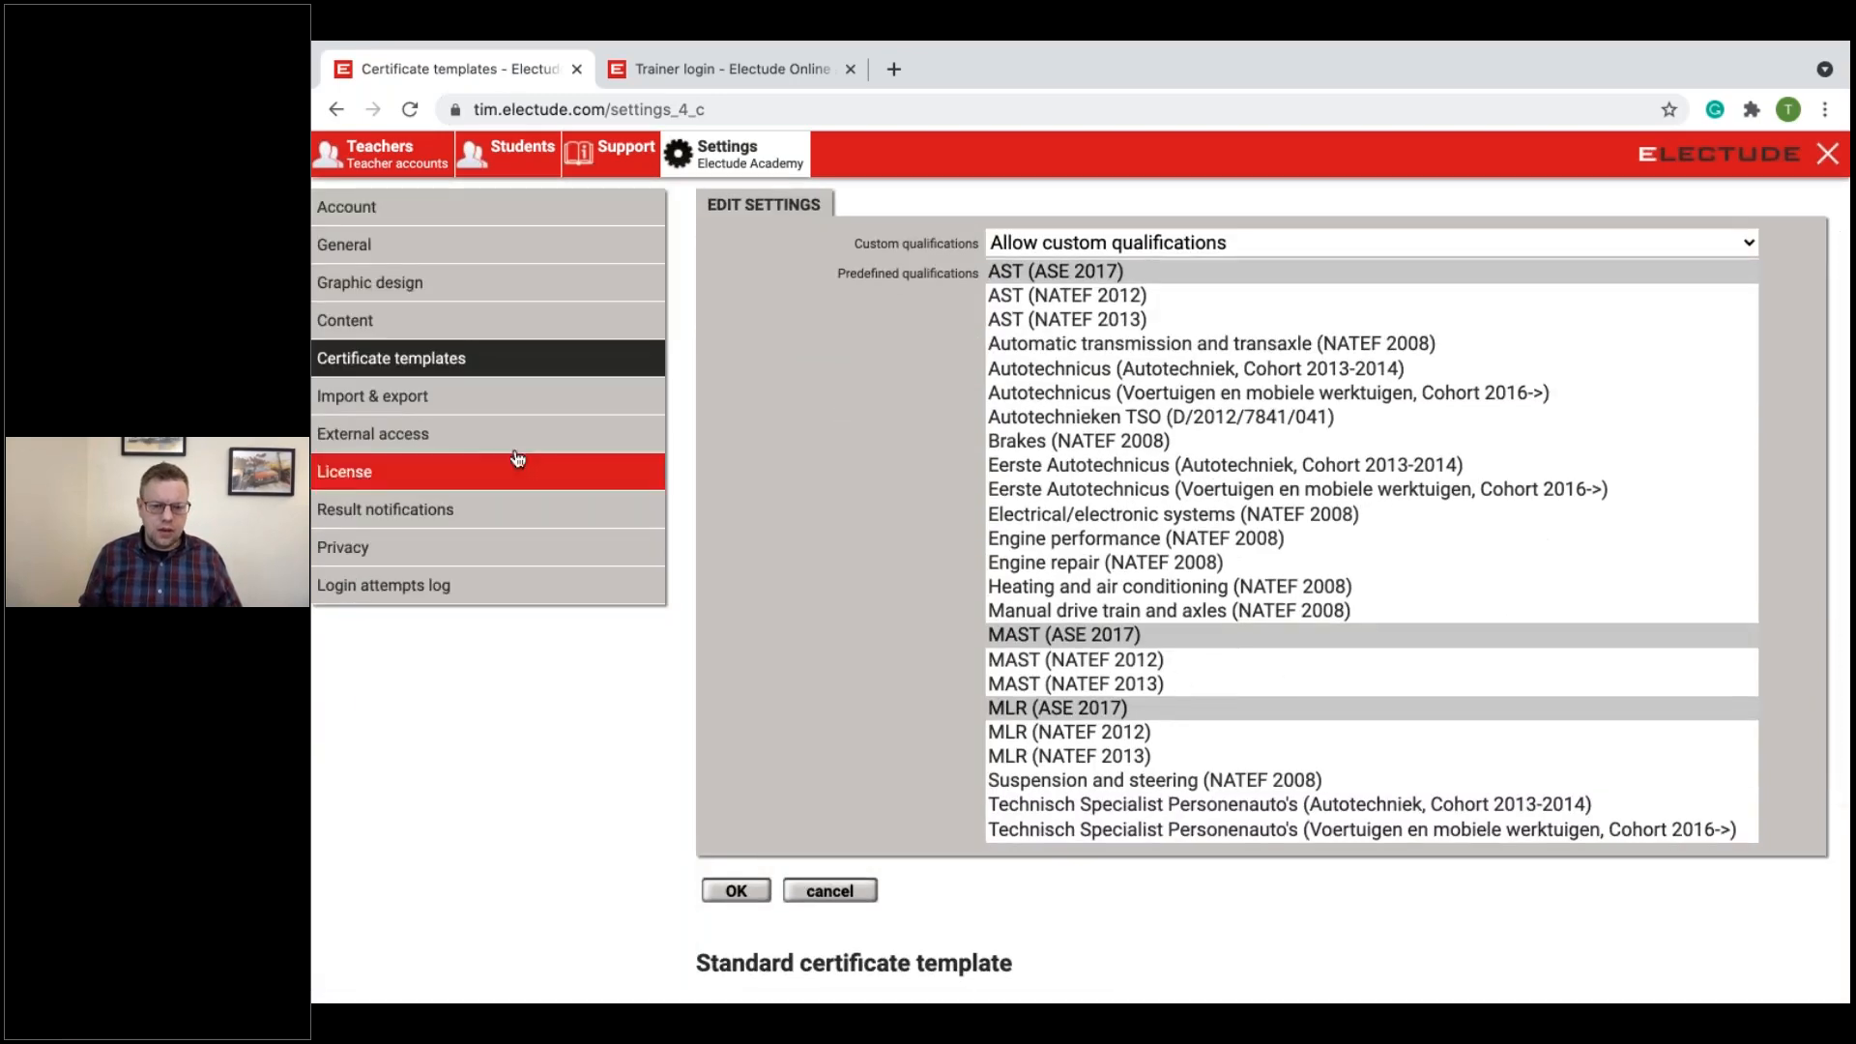
{"action": "scroll", "coordinate": [700, 456], "scroll_direction": "down", "scroll_amount": 4}
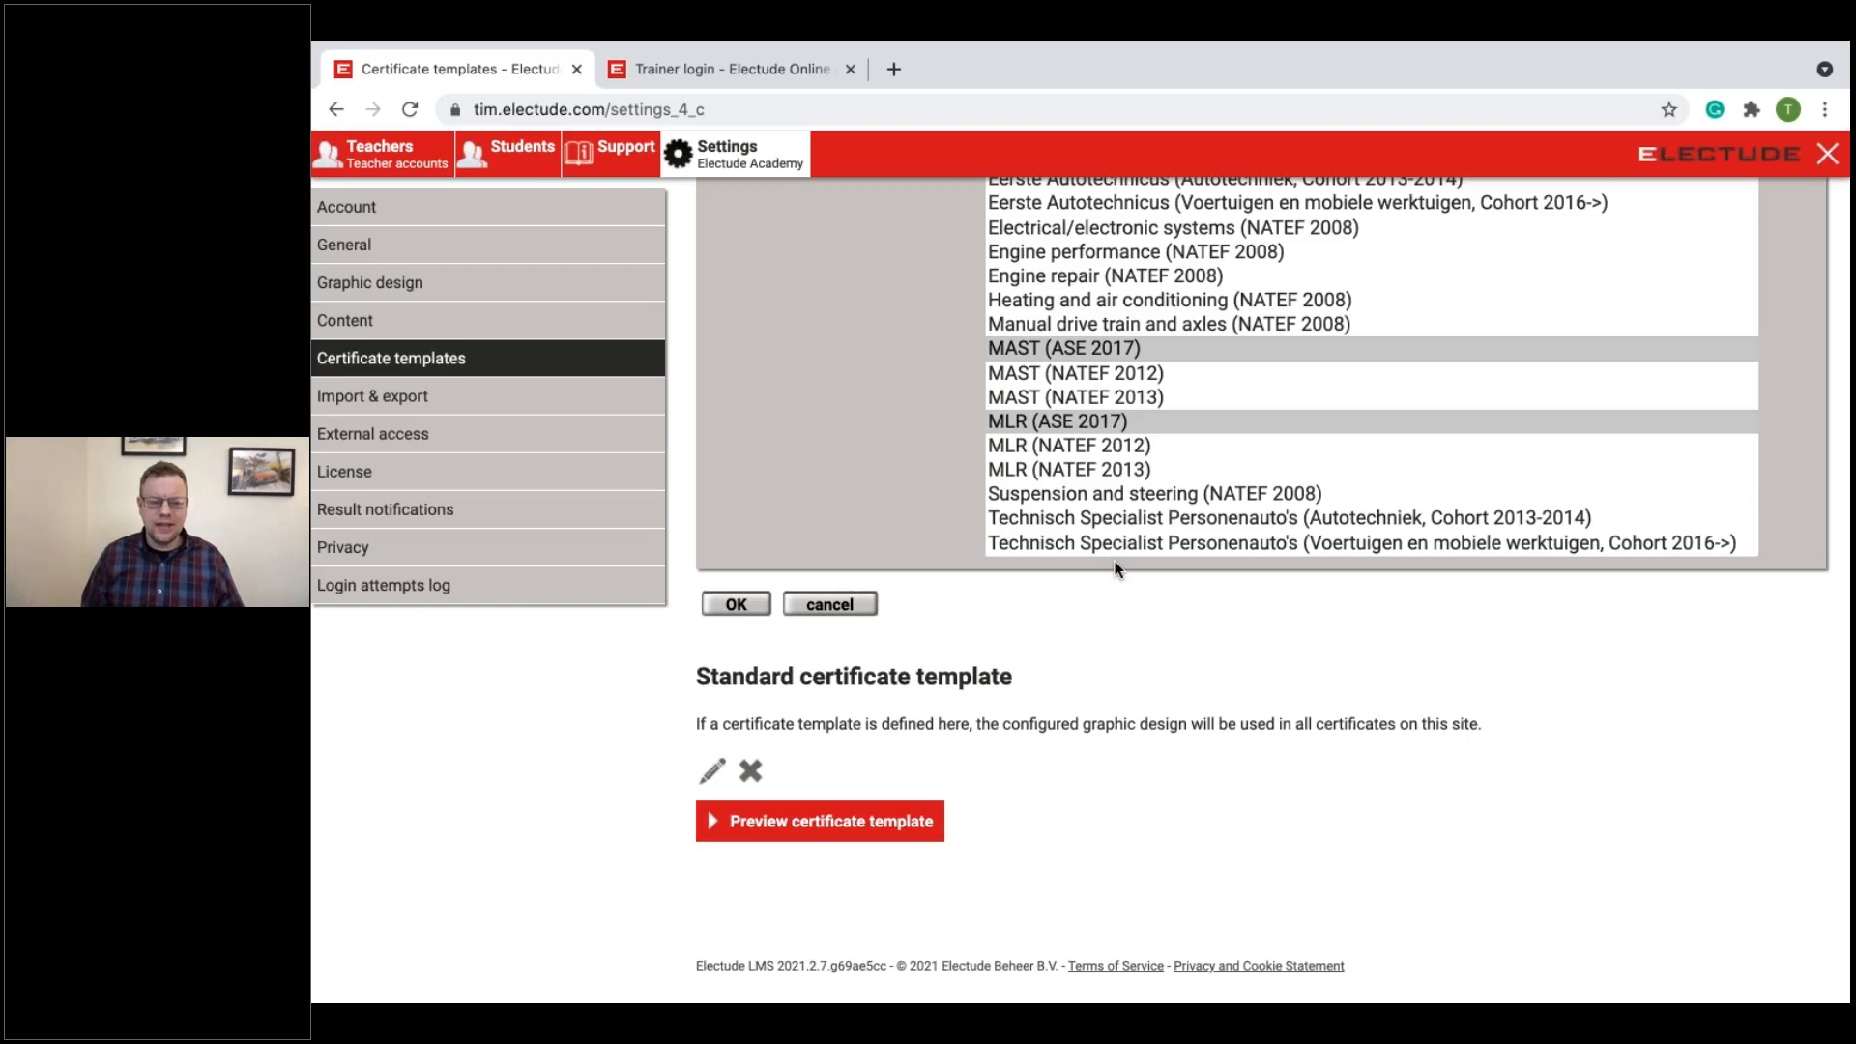
{"action": "scroll", "coordinate": [1145, 625], "scroll_direction": "up", "scroll_amount": 4}
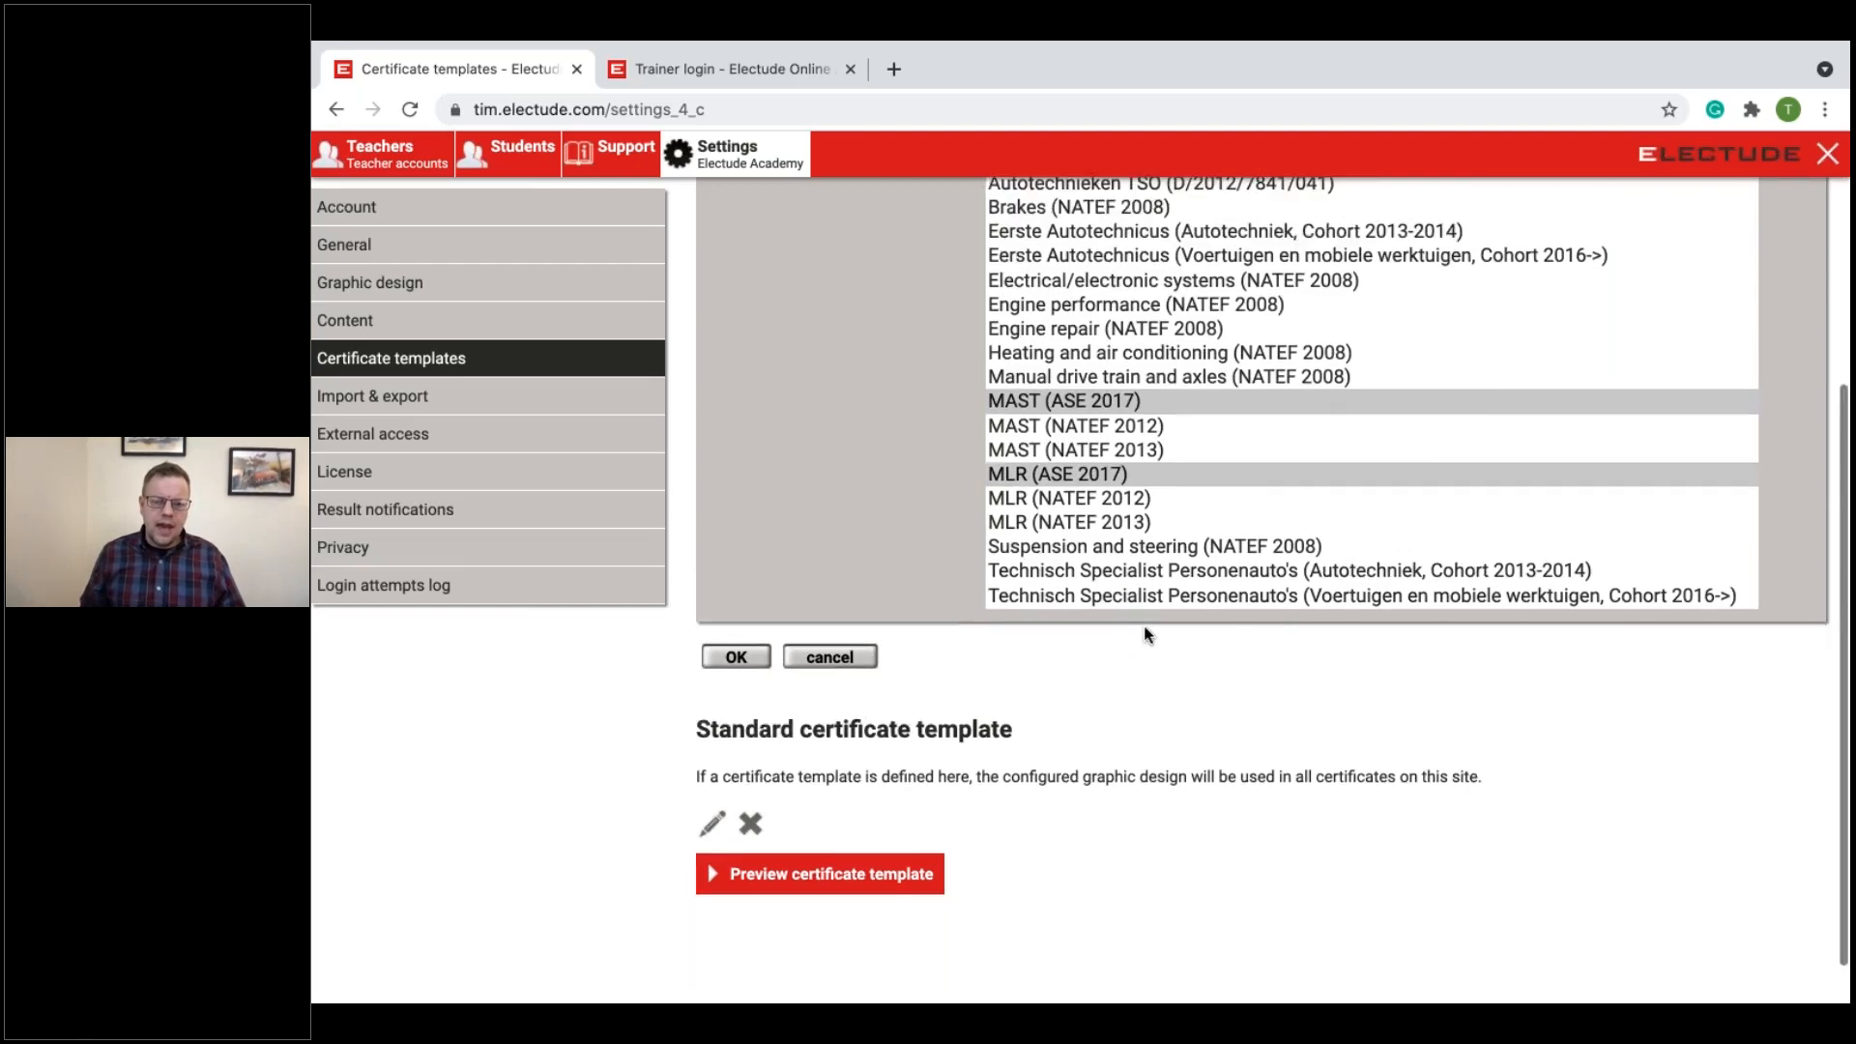
{"action": "scroll", "coordinate": [1142, 633], "scroll_direction": "up", "scroll_amount": 1}
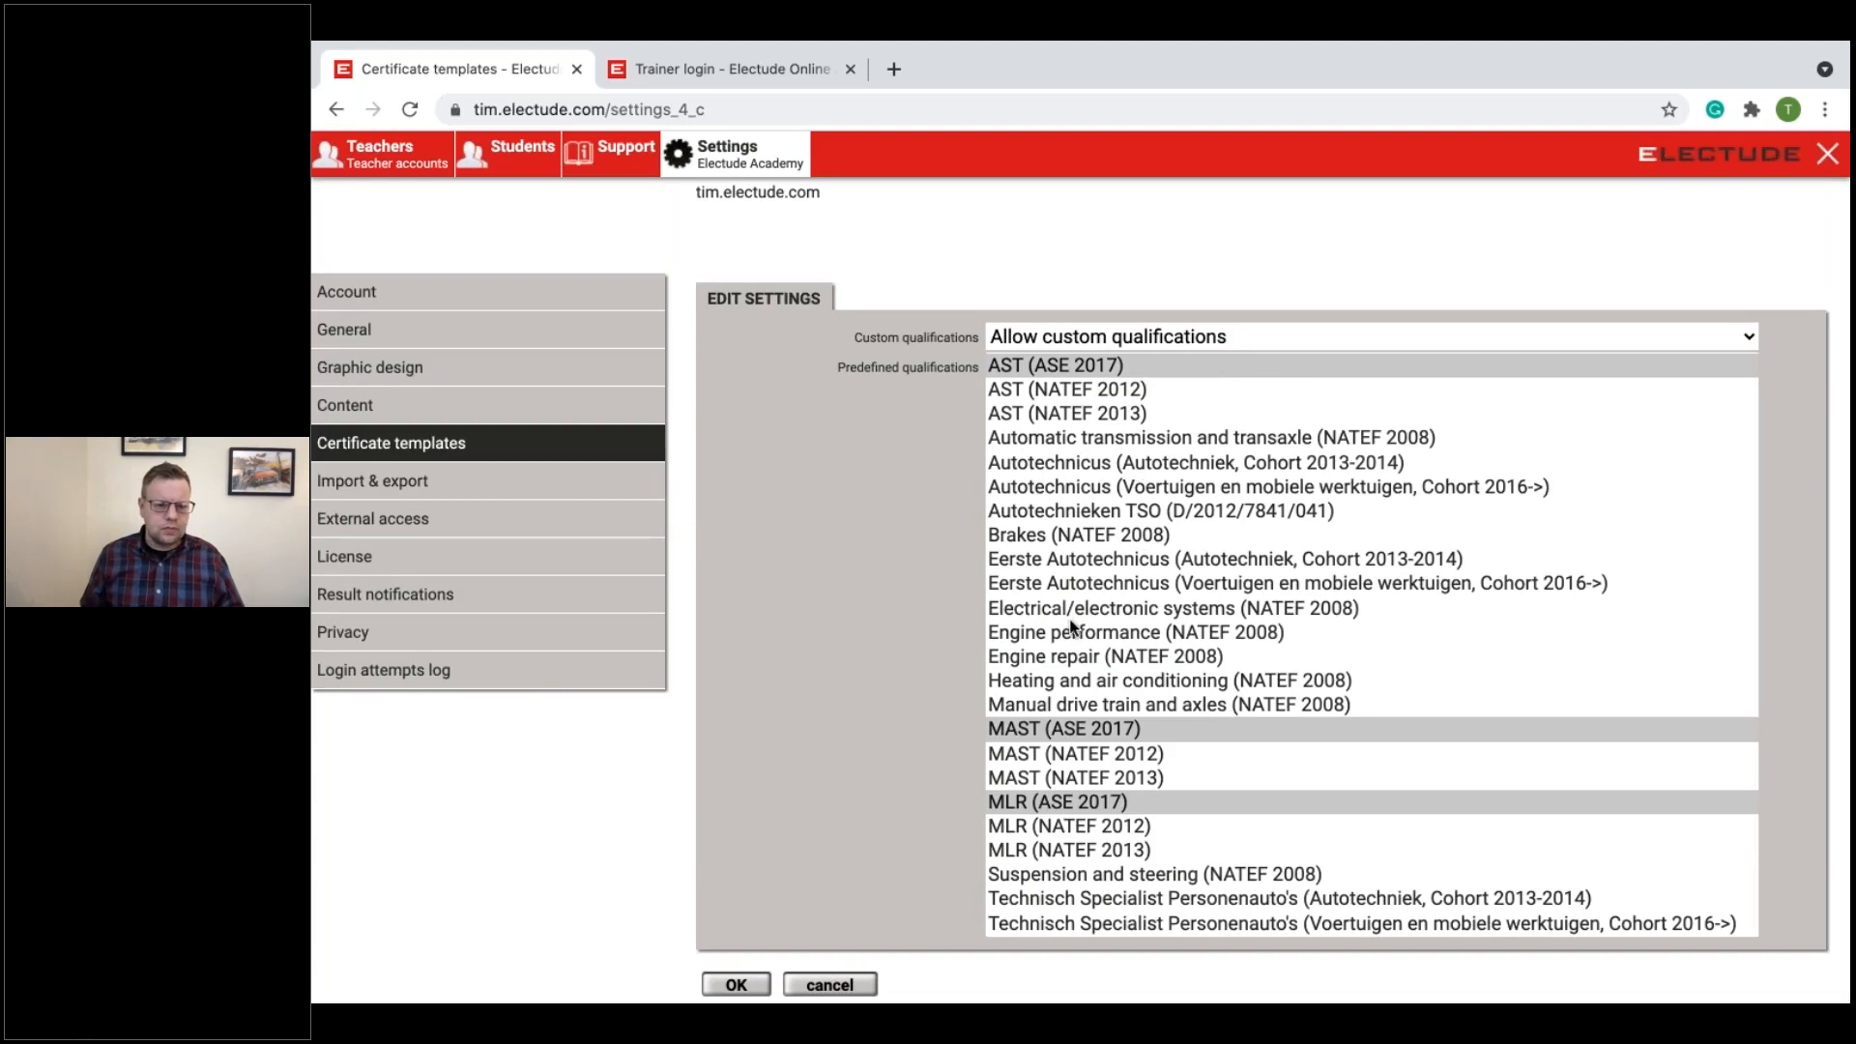
{"action": "scroll", "coordinate": [820, 833], "scroll_direction": "down", "scroll_amount": 1}
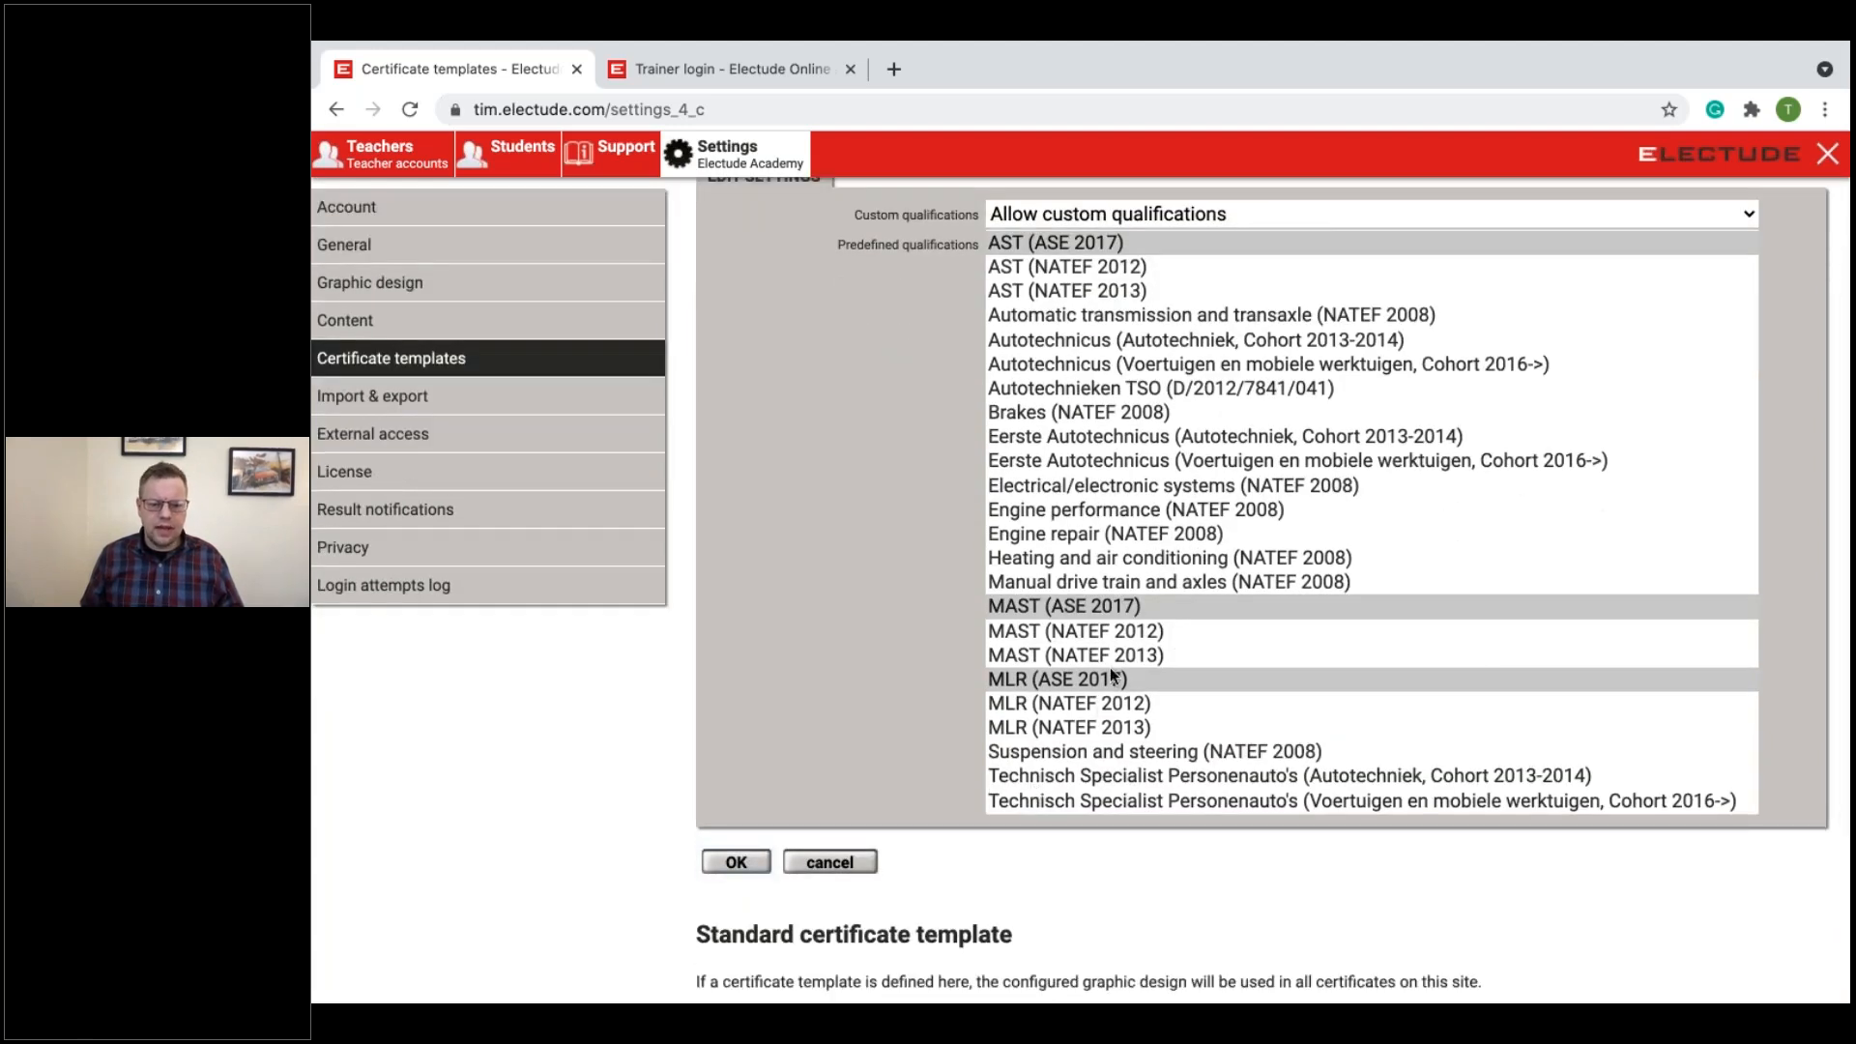
{"action": "scroll", "coordinate": [1092, 361], "scroll_direction": "down", "scroll_amount": 1}
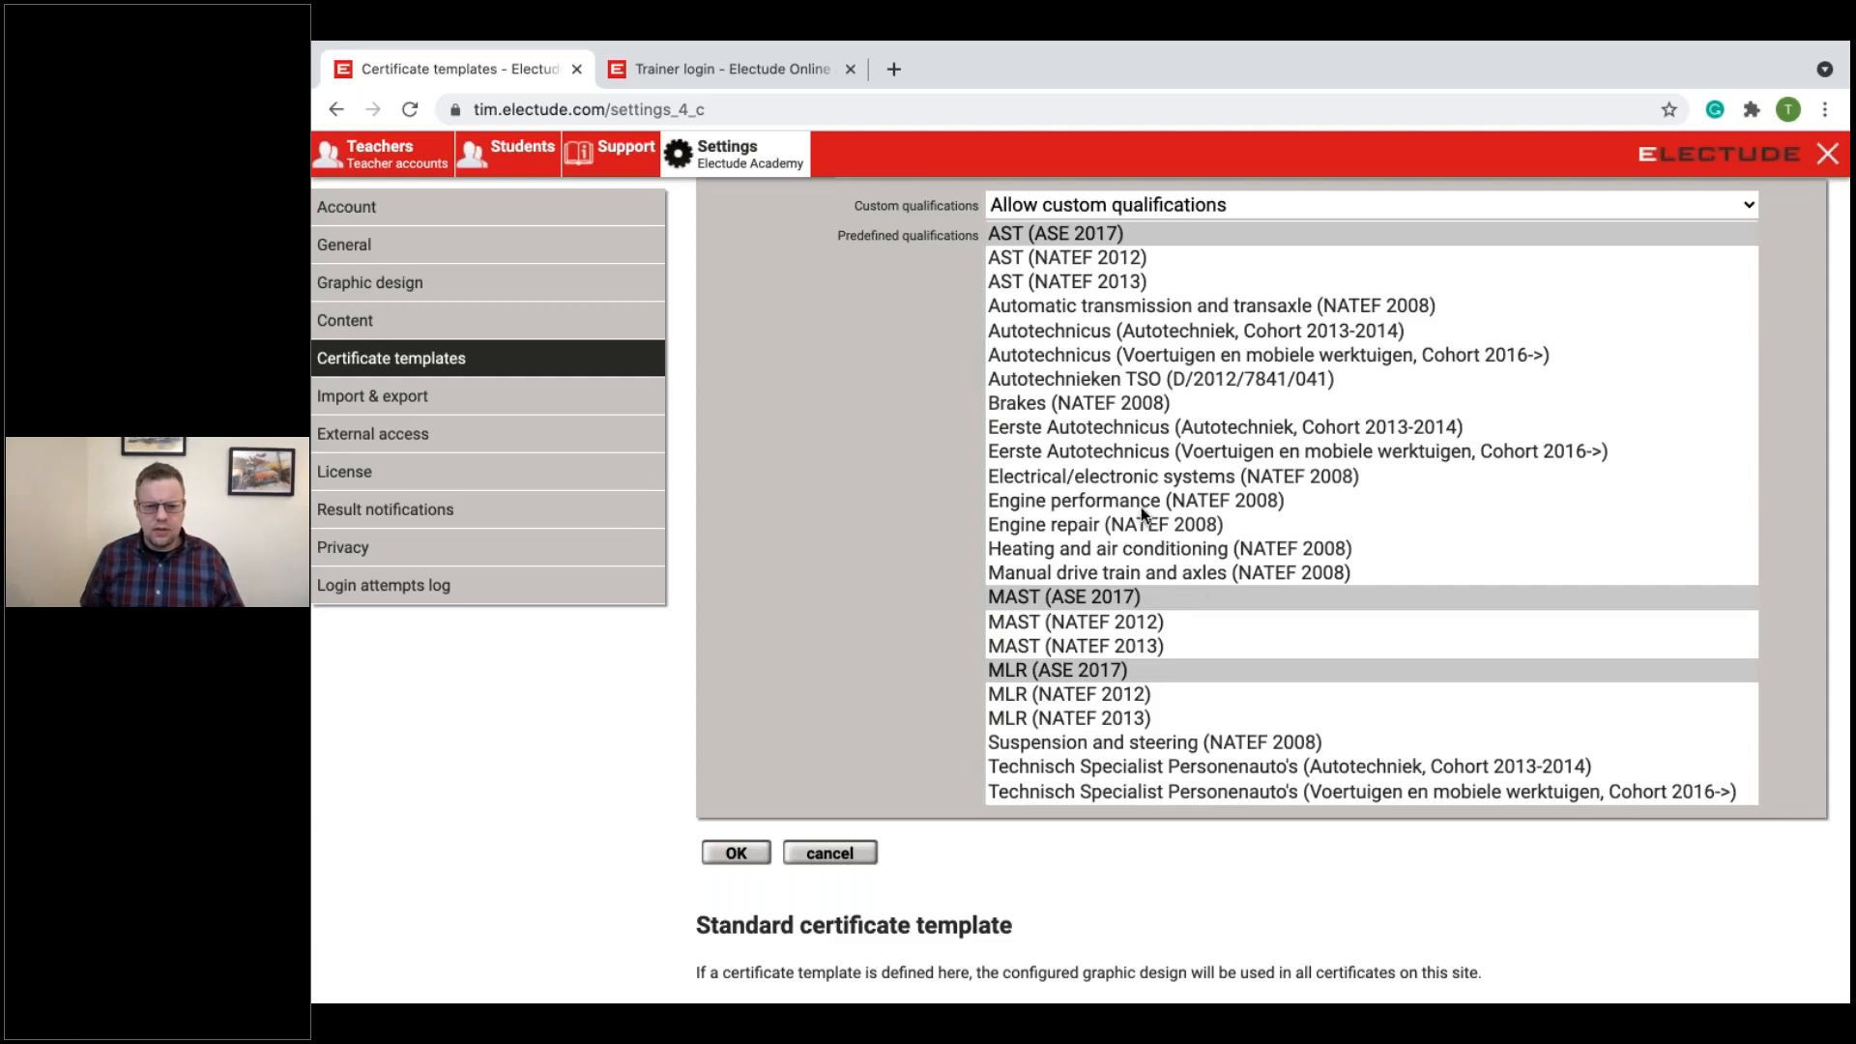
Step: Review the Import & export settings, including the fields for export of results and for import and export of students and teachers
{"action": "left_click", "coordinate": [498, 417]}
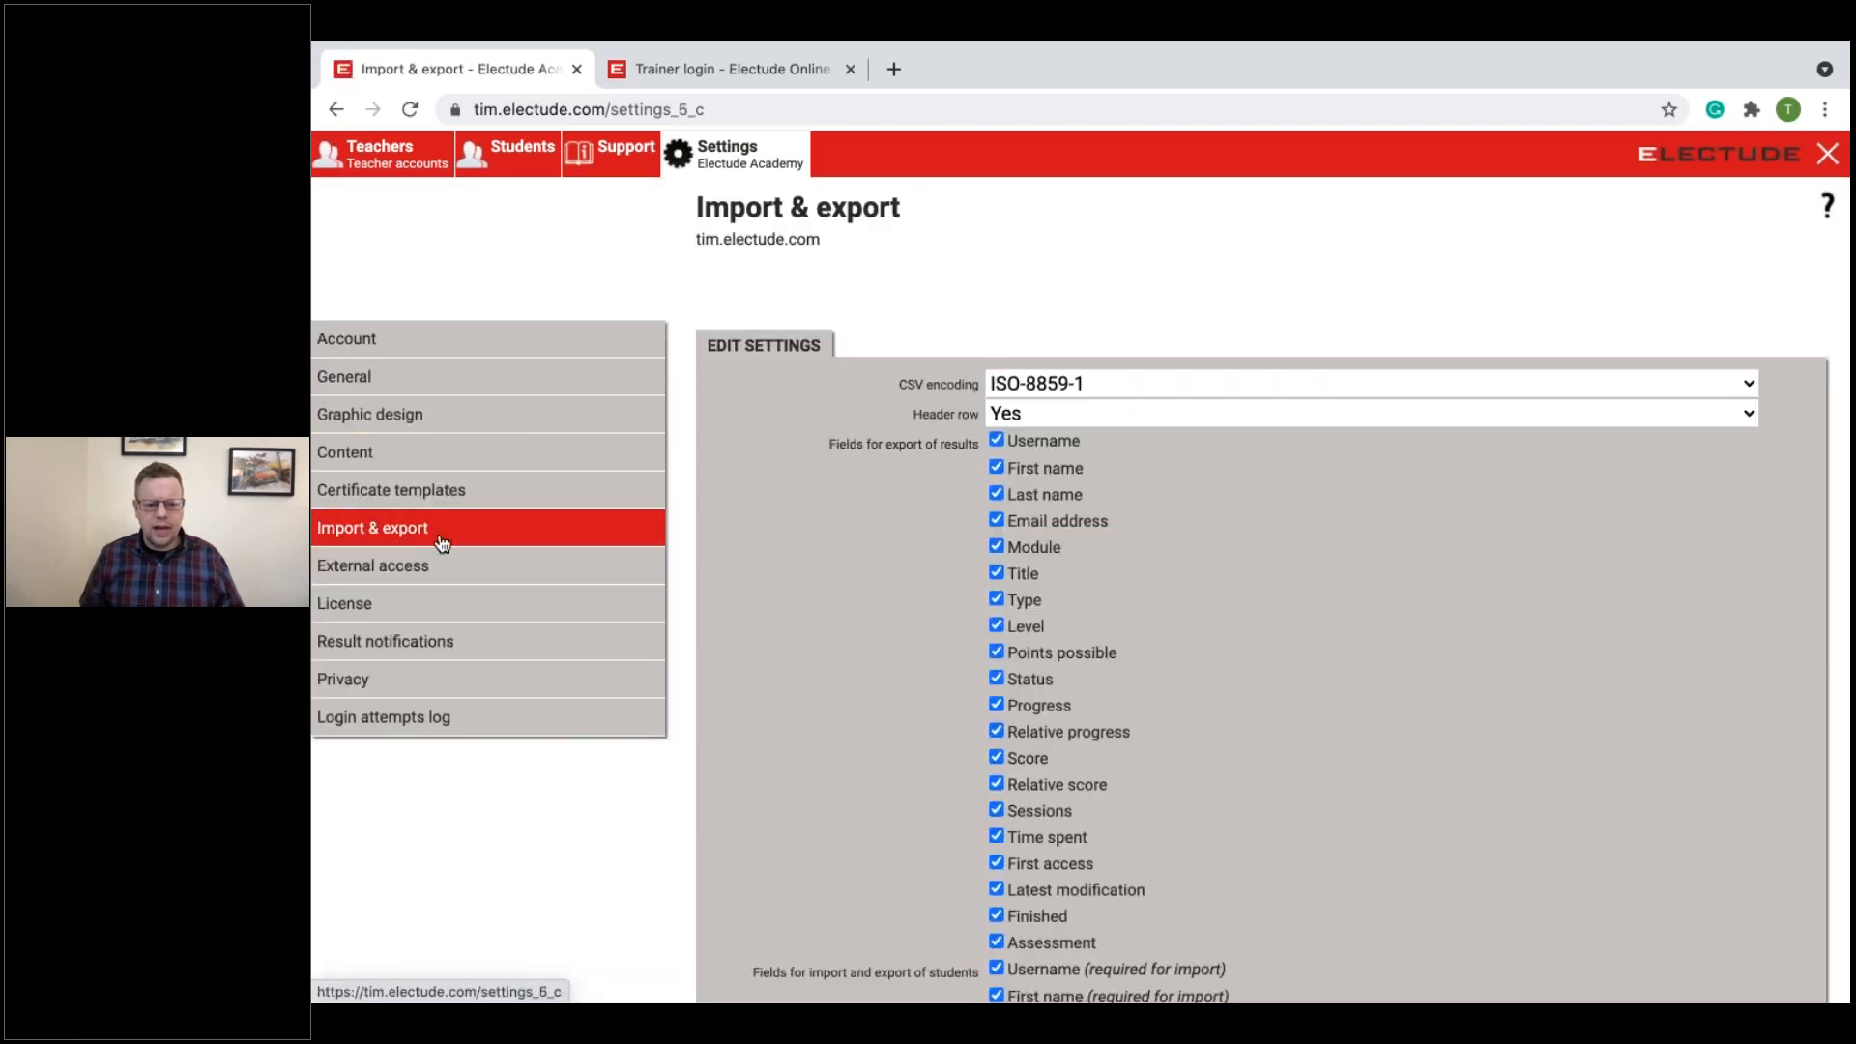
{"action": "scroll", "coordinate": [970, 577], "scroll_direction": "down", "scroll_amount": 2}
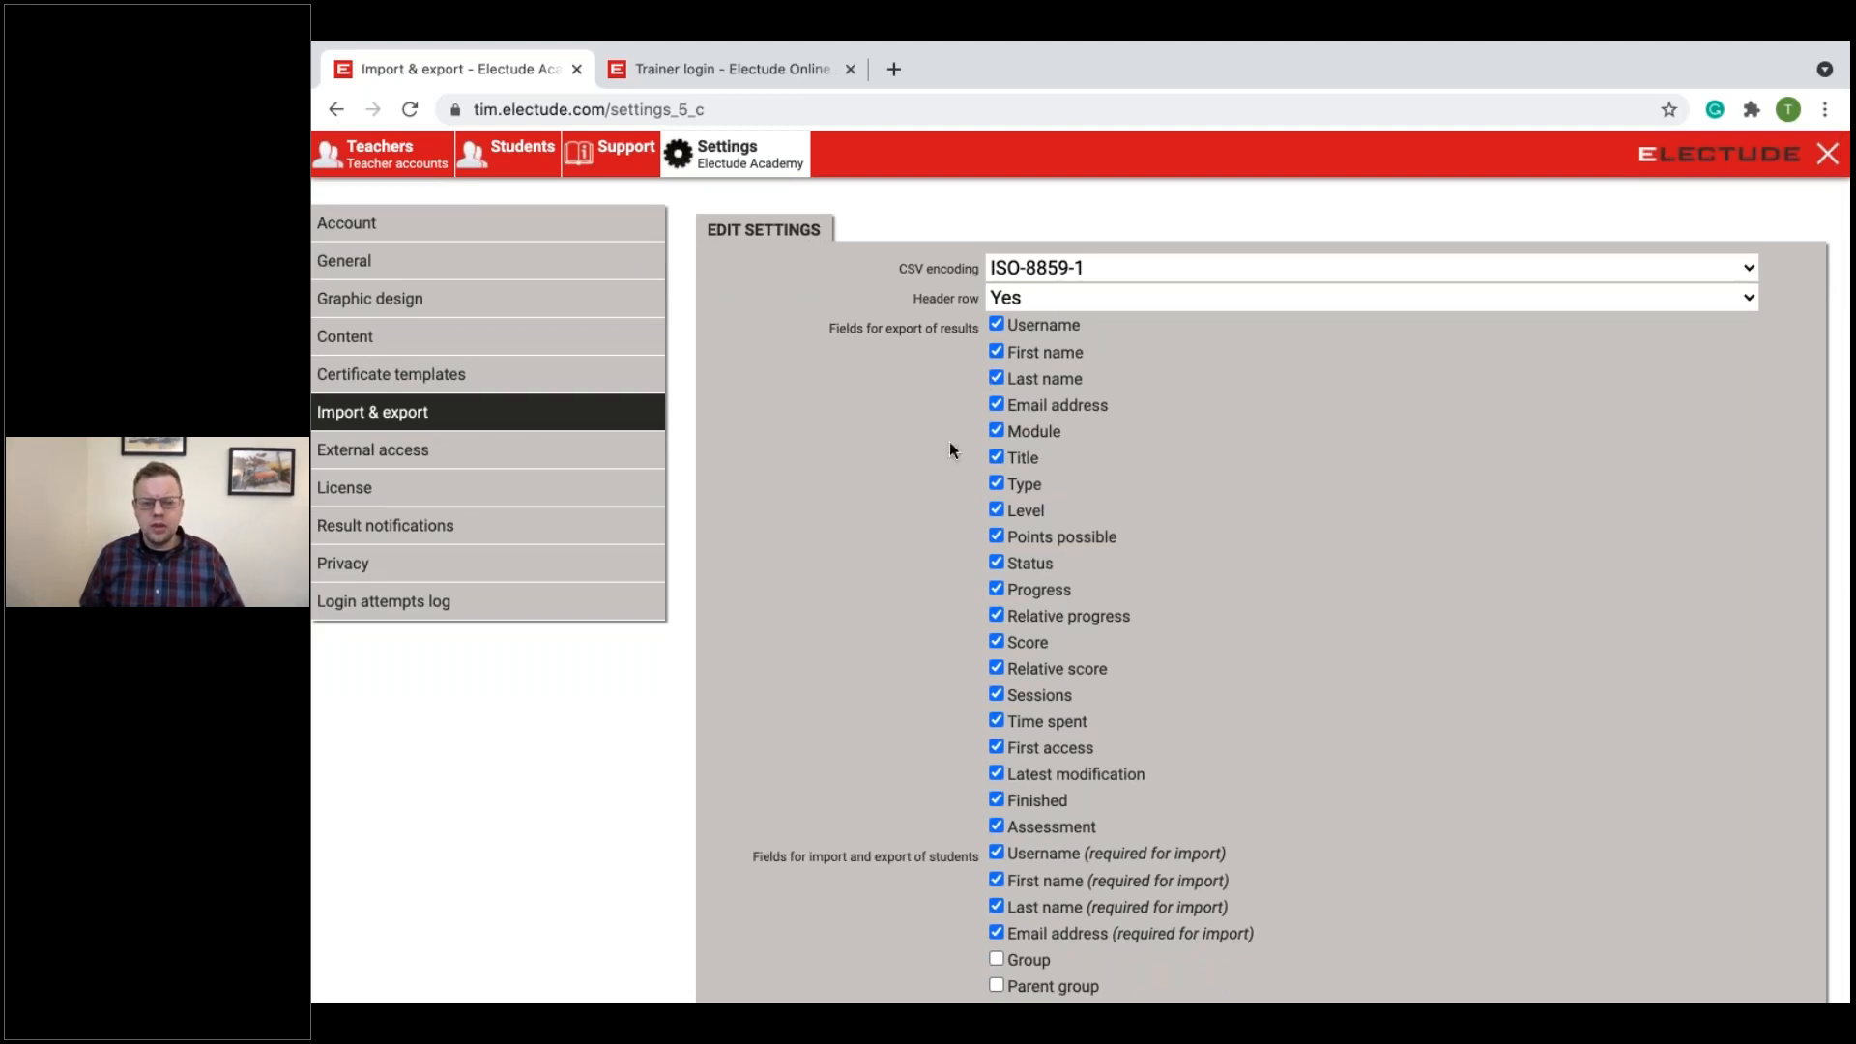
{"action": "left_click", "coordinate": [1349, 605]}
{"action": "scroll", "coordinate": [1378, 703], "scroll_direction": "down", "scroll_amount": 3}
{"action": "left_click_drag", "start_coordinate": [733, 634], "coordinate": [909, 630]}
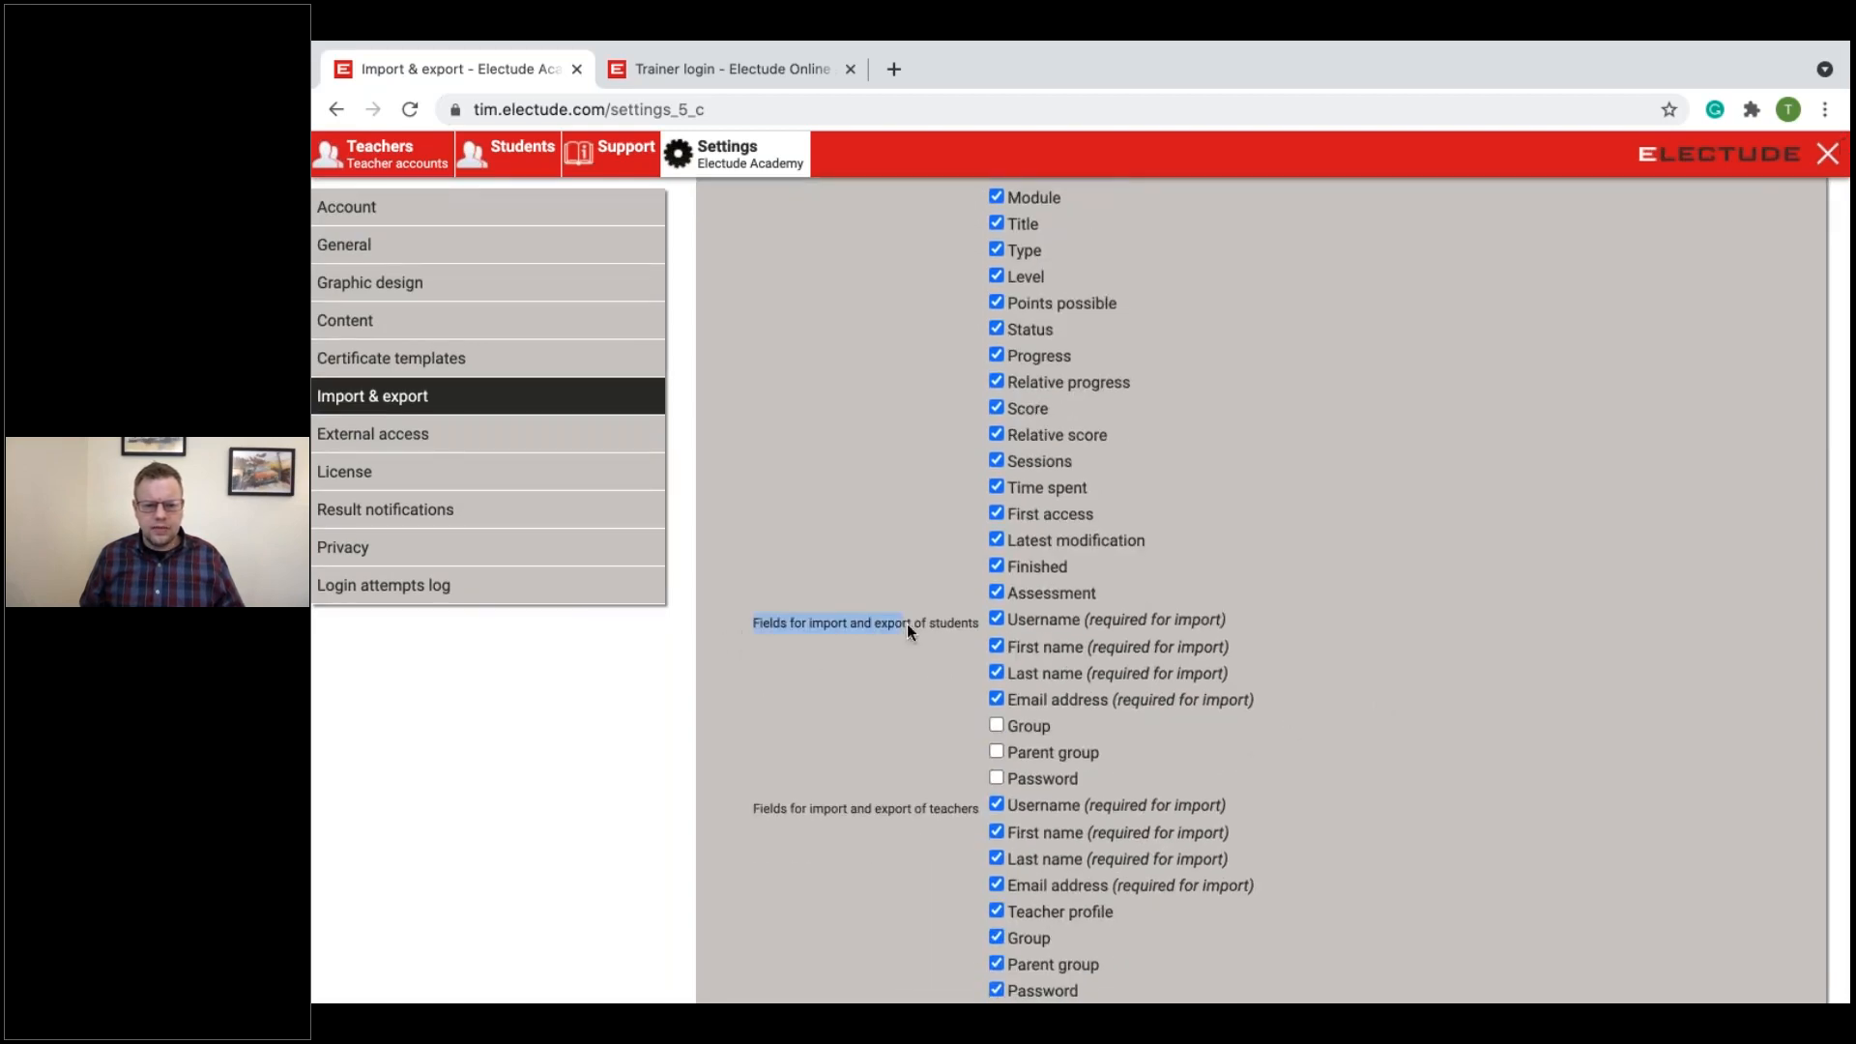
{"action": "scroll", "coordinate": [1316, 785], "scroll_direction": "down", "scroll_amount": 2}
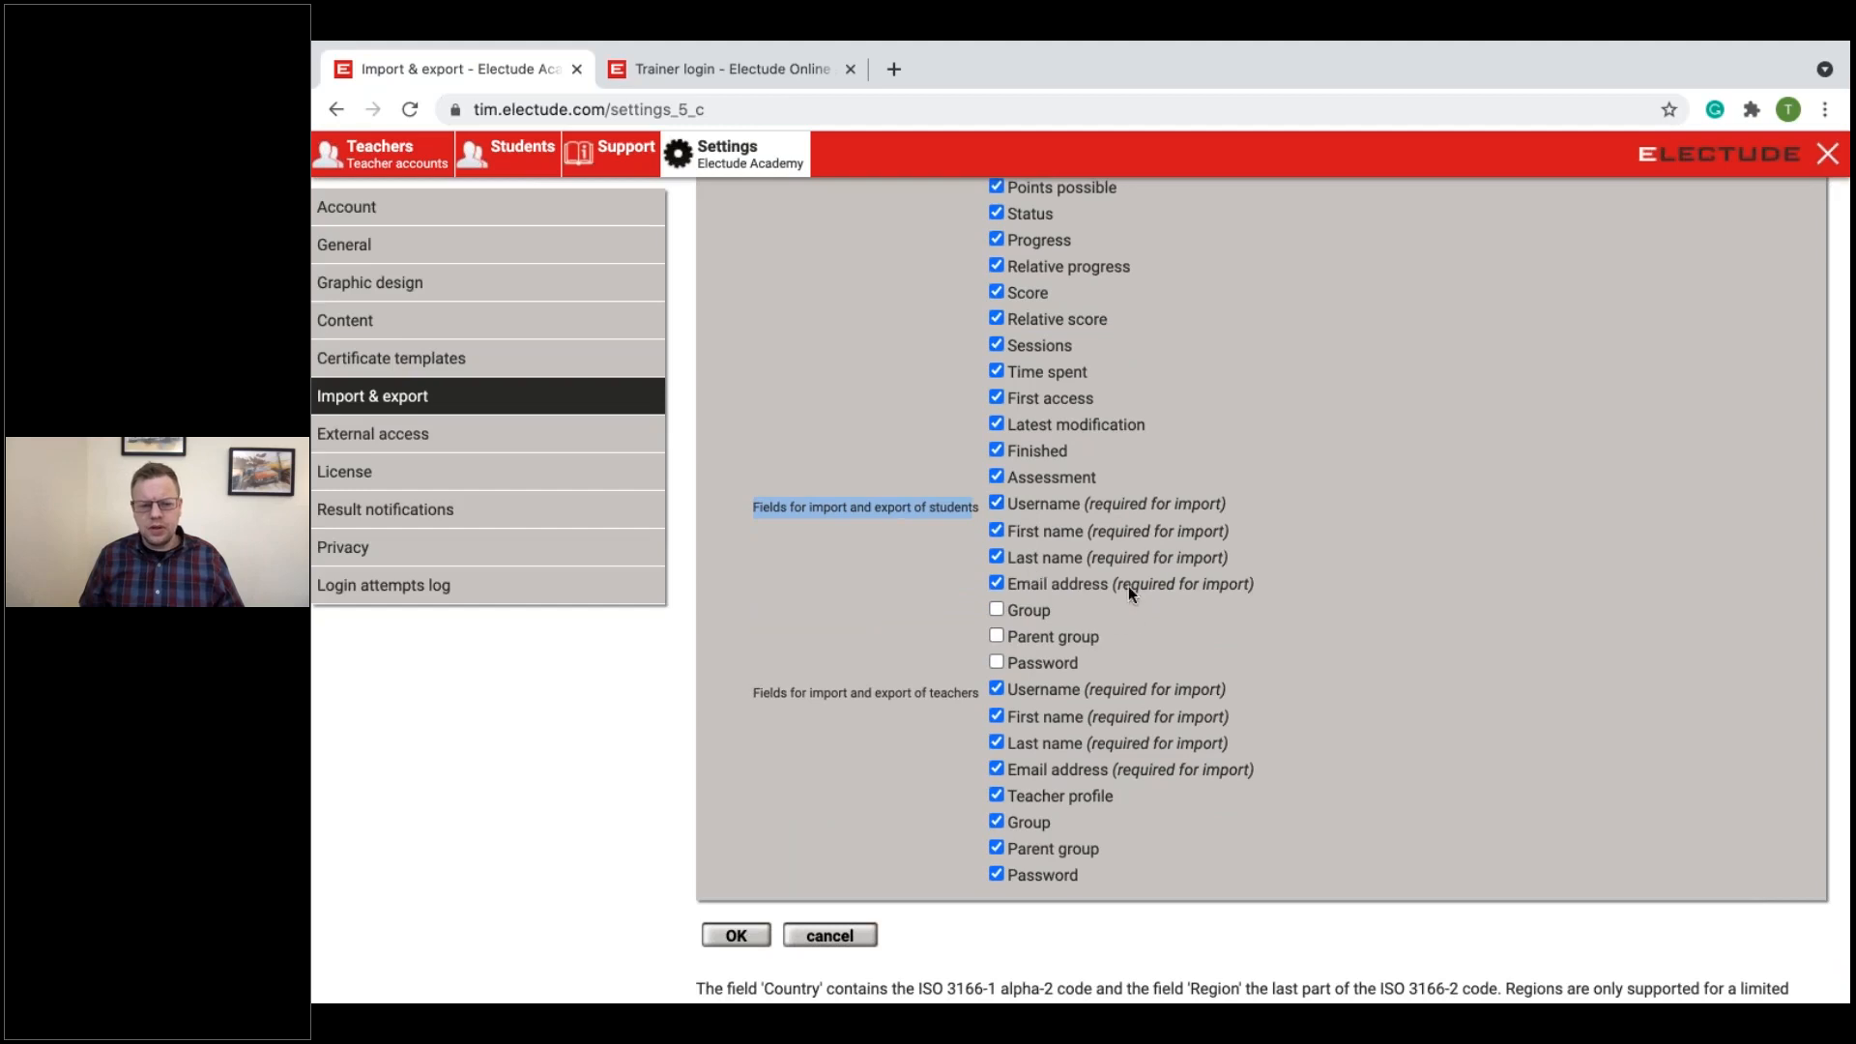
{"action": "scroll", "coordinate": [1177, 676], "scroll_direction": "down", "scroll_amount": 1}
{"action": "left_click_drag", "start_coordinate": [760, 652], "coordinate": [926, 699]}
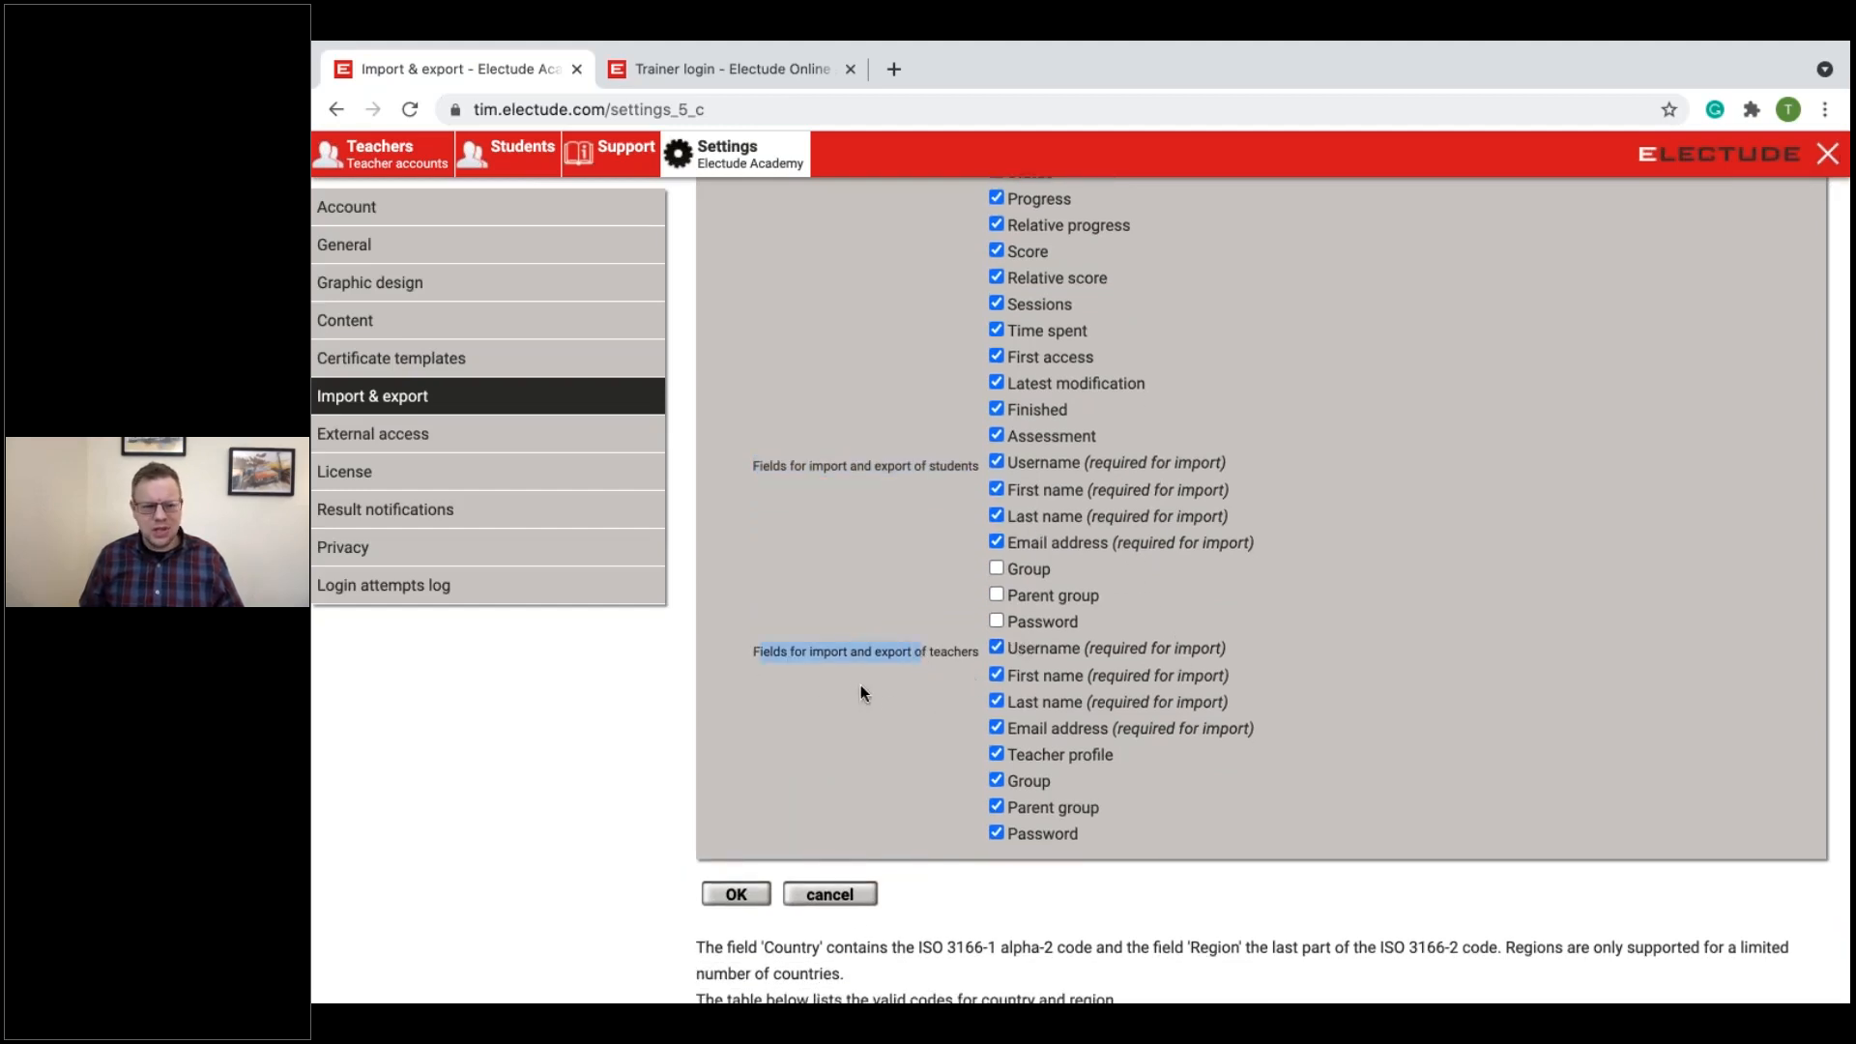
{"action": "left_click", "coordinate": [758, 541]}
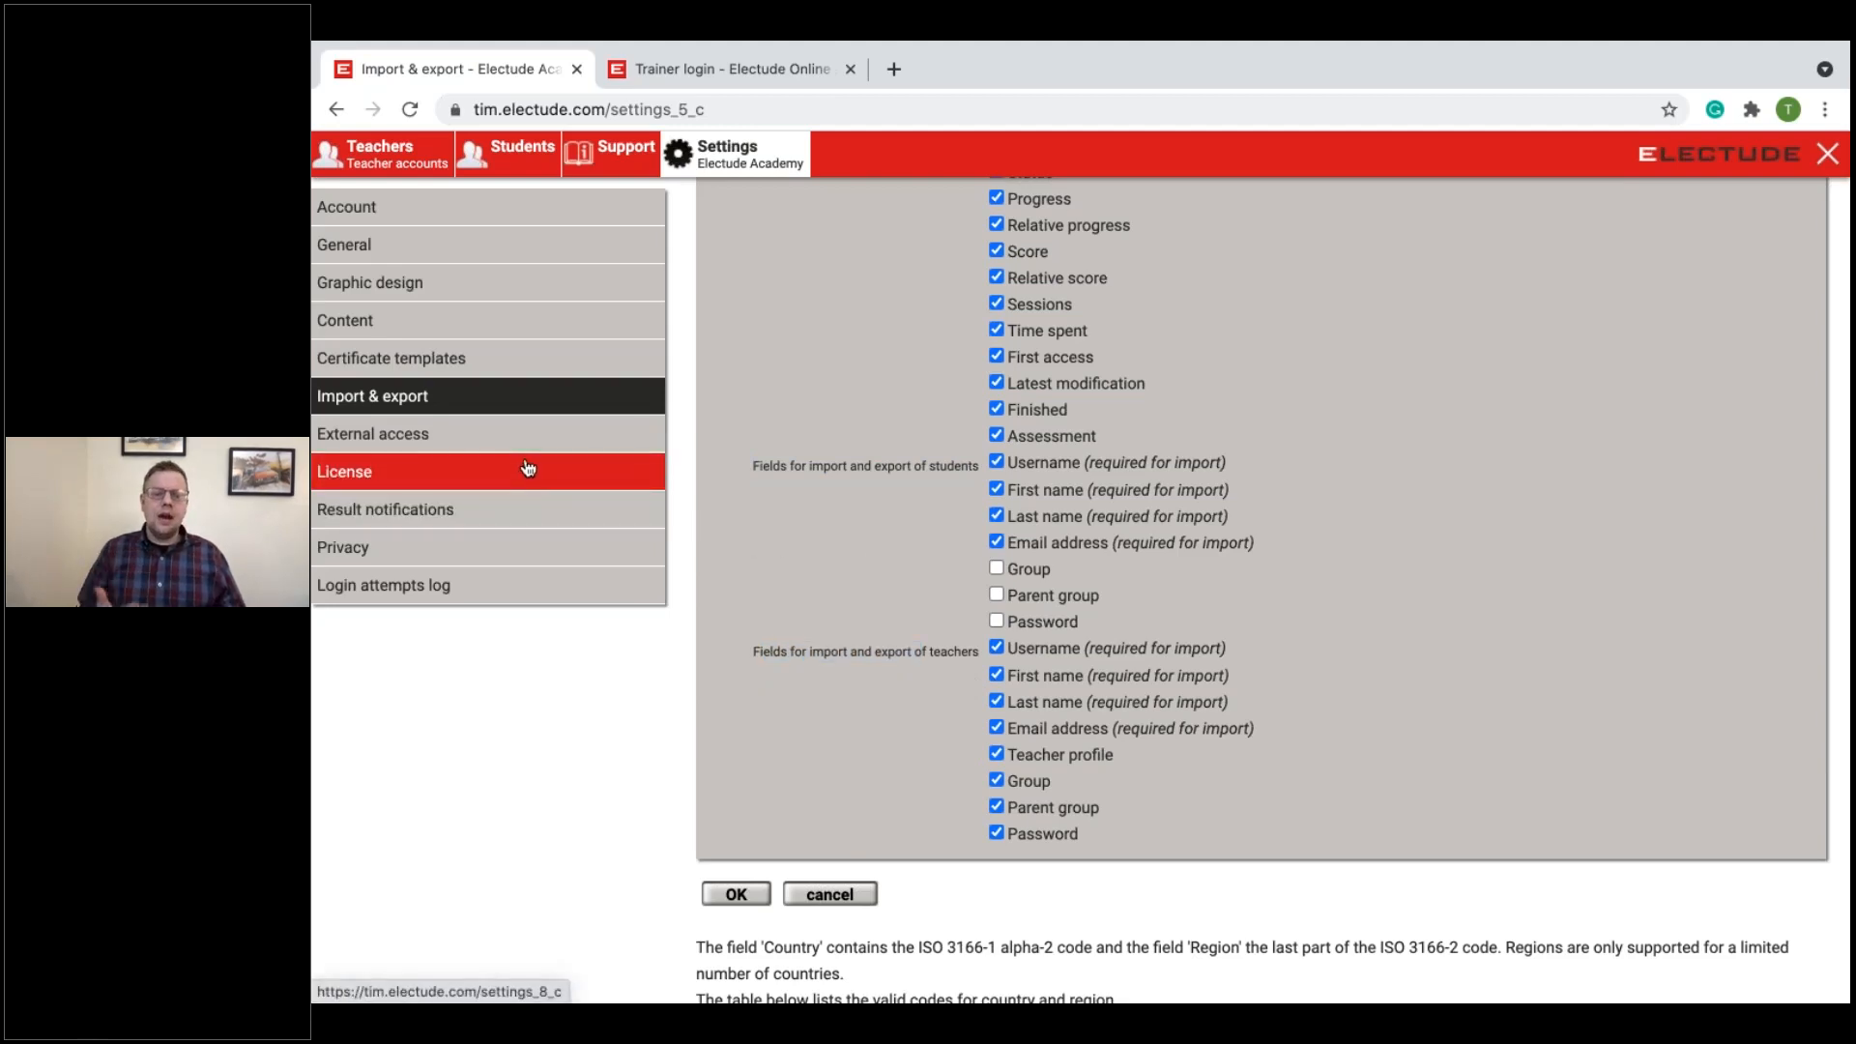
Step: Look at the External access settings, and examine the License page's product groups with their maximum number of students
{"action": "left_click", "coordinate": [448, 447]}
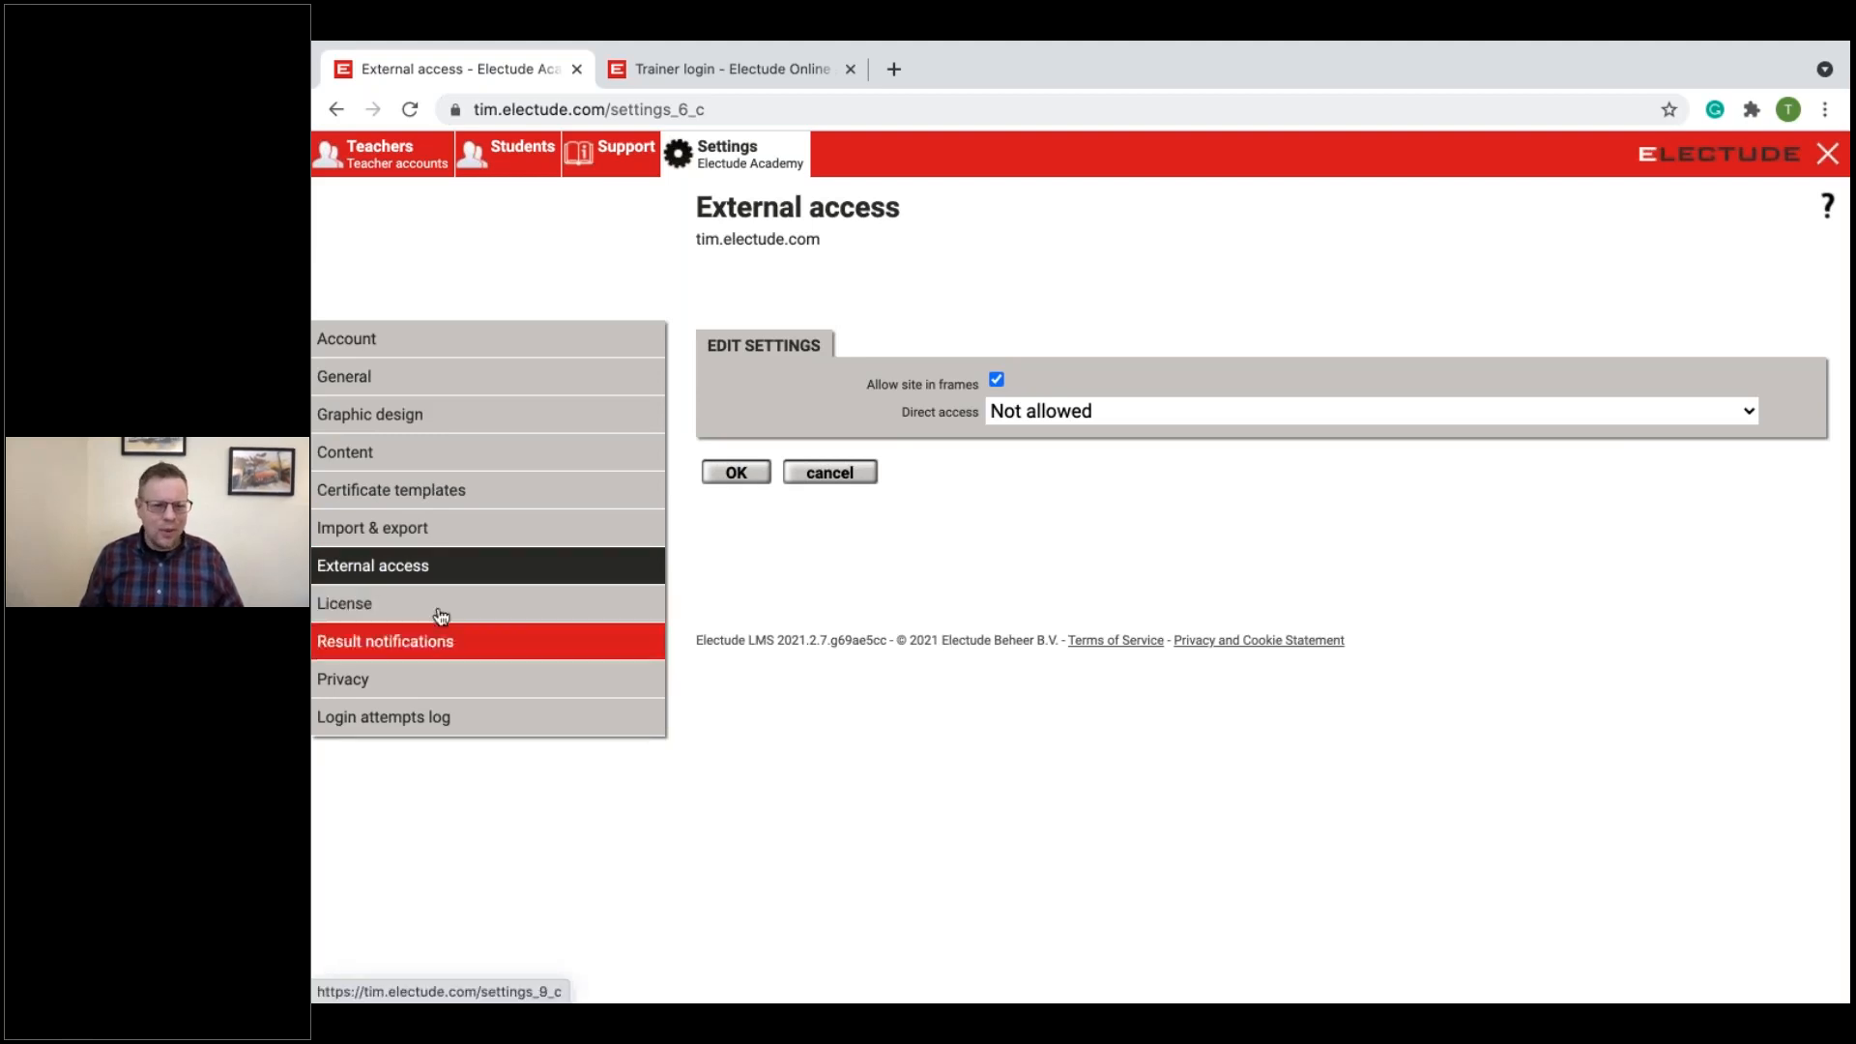
{"action": "left_click", "coordinate": [383, 609]}
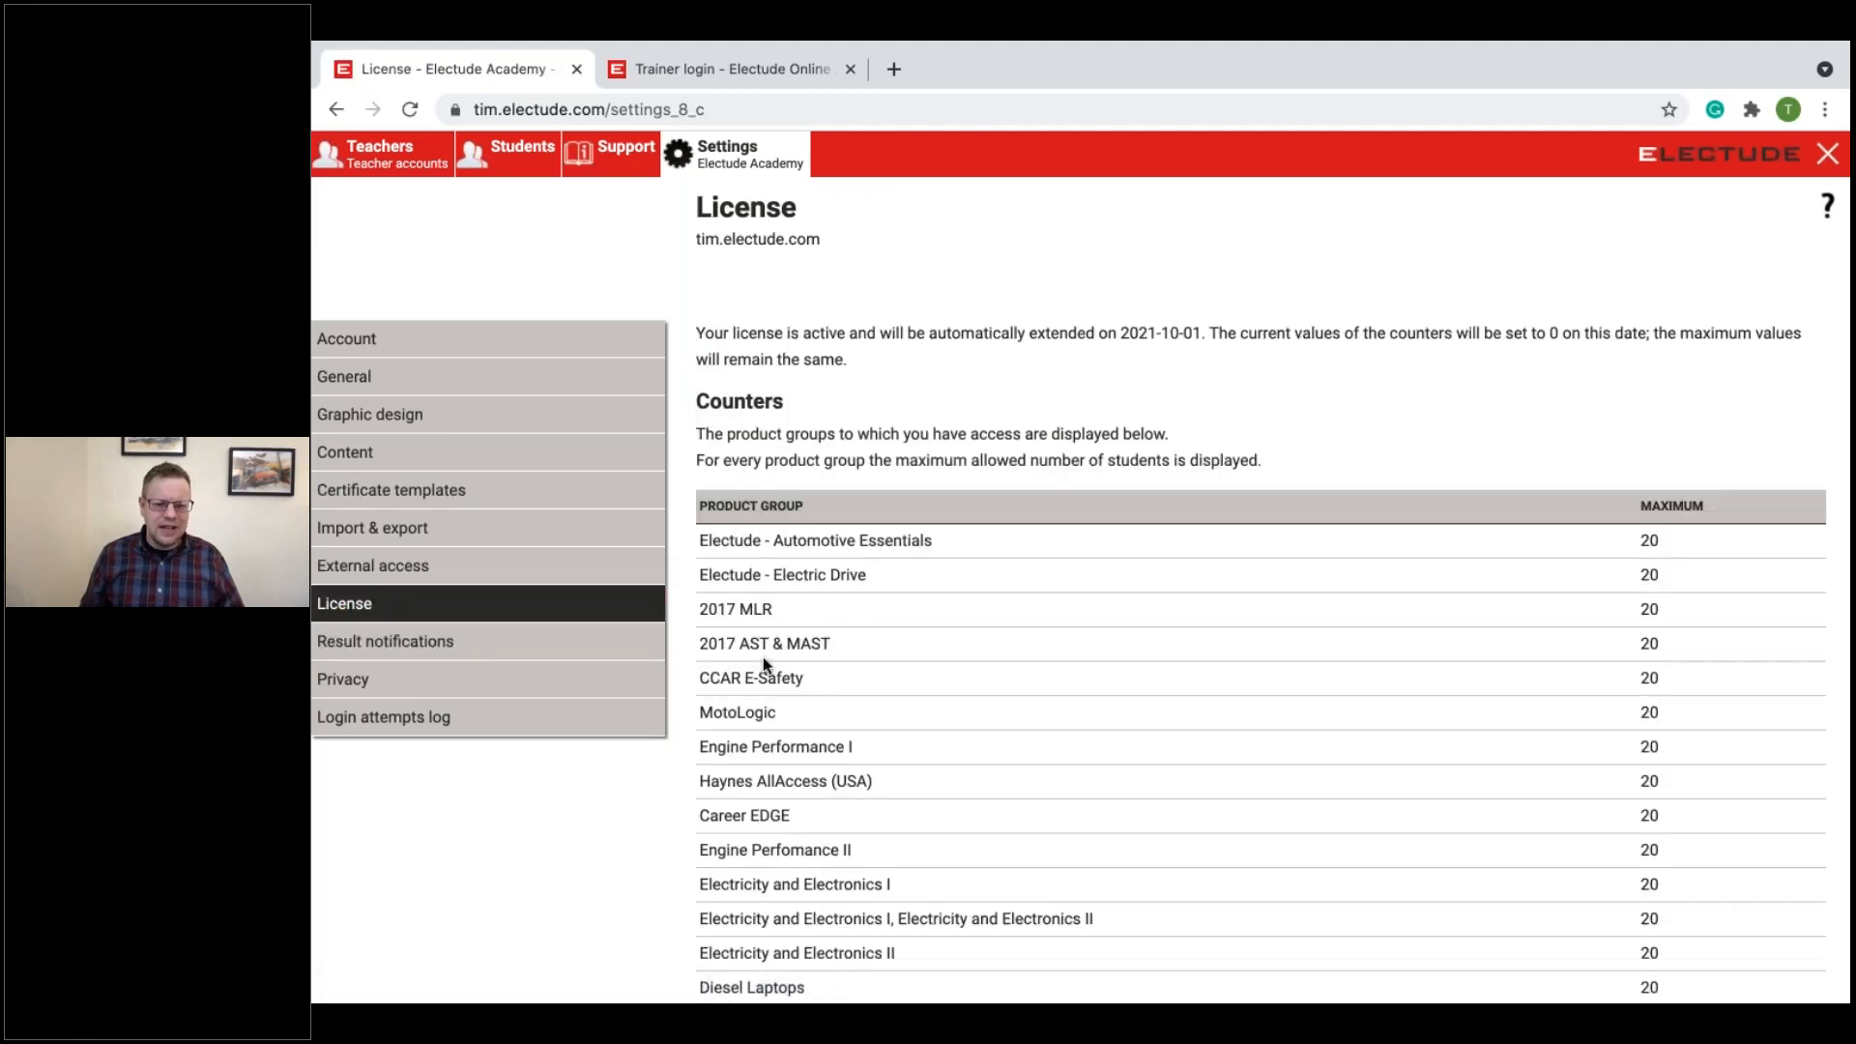
{"action": "scroll", "coordinate": [762, 657], "scroll_direction": "down", "scroll_amount": 3}
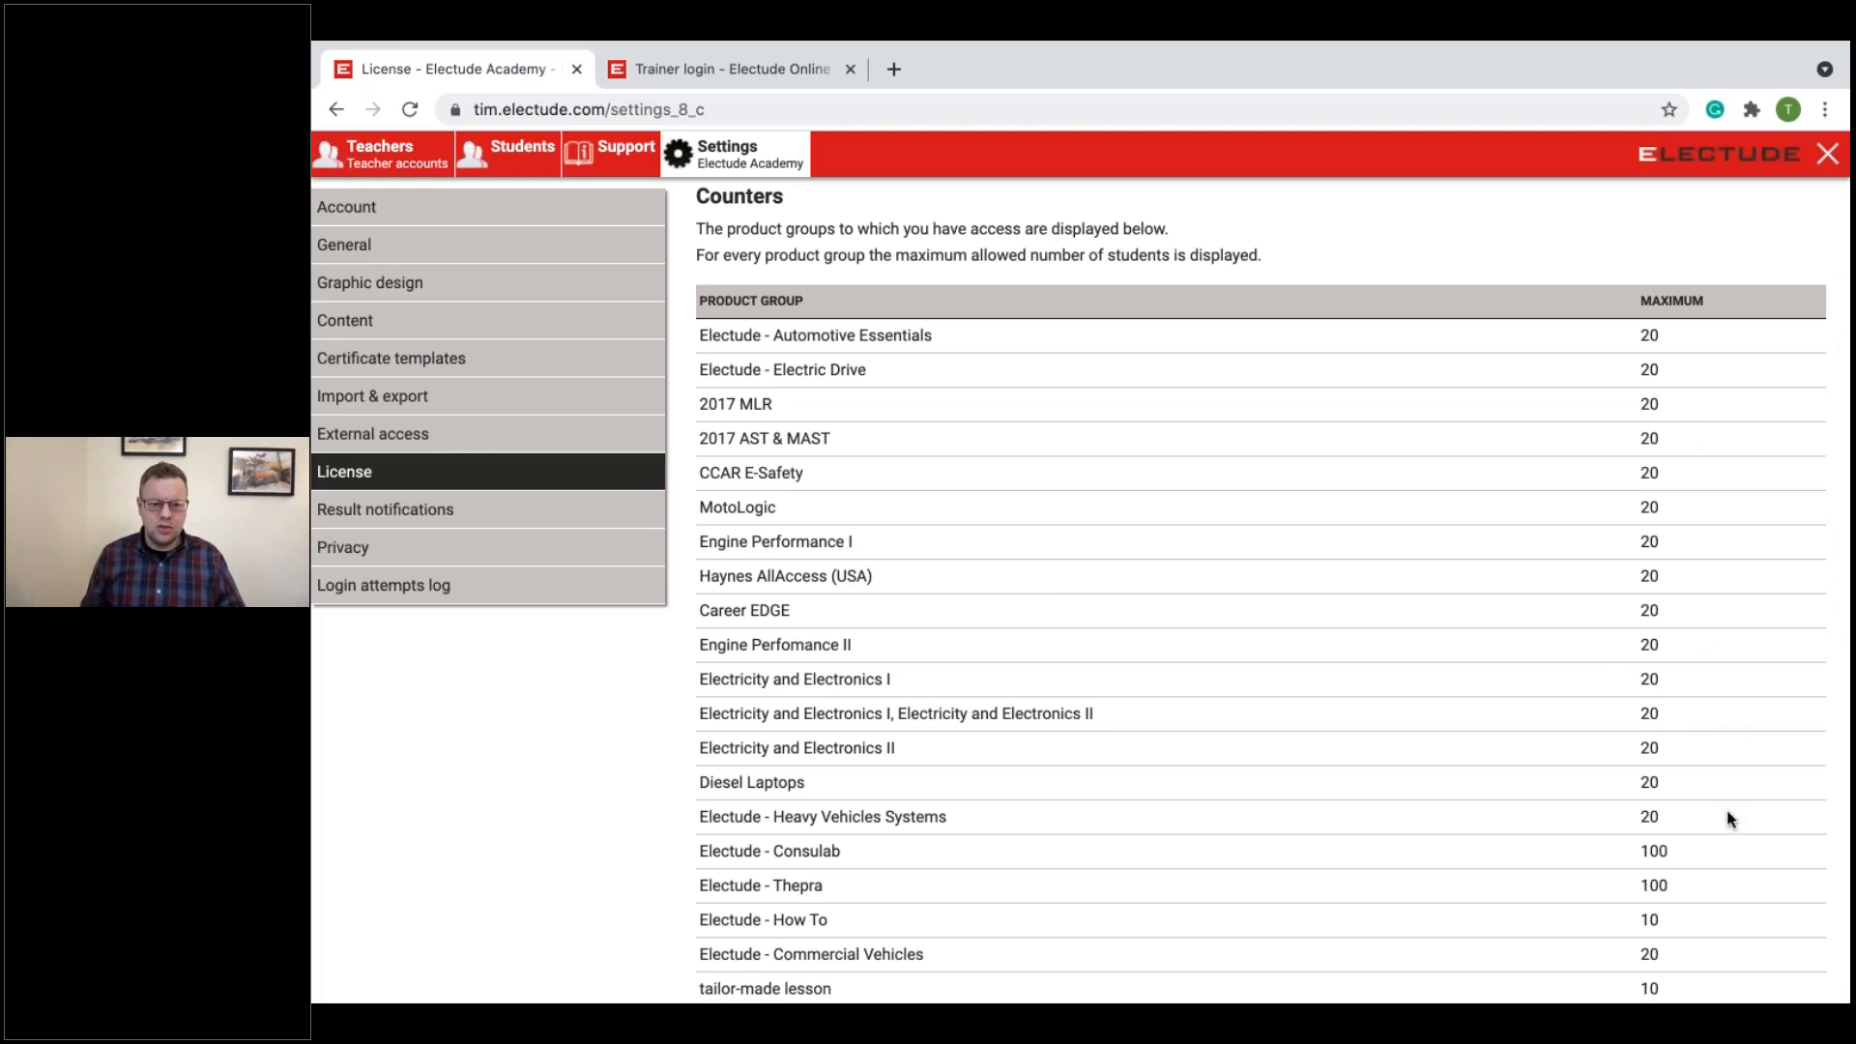
{"action": "scroll", "coordinate": [1716, 795], "scroll_direction": "down", "scroll_amount": 1}
{"action": "scroll", "coordinate": [1713, 790], "scroll_direction": "up", "scroll_amount": 1}
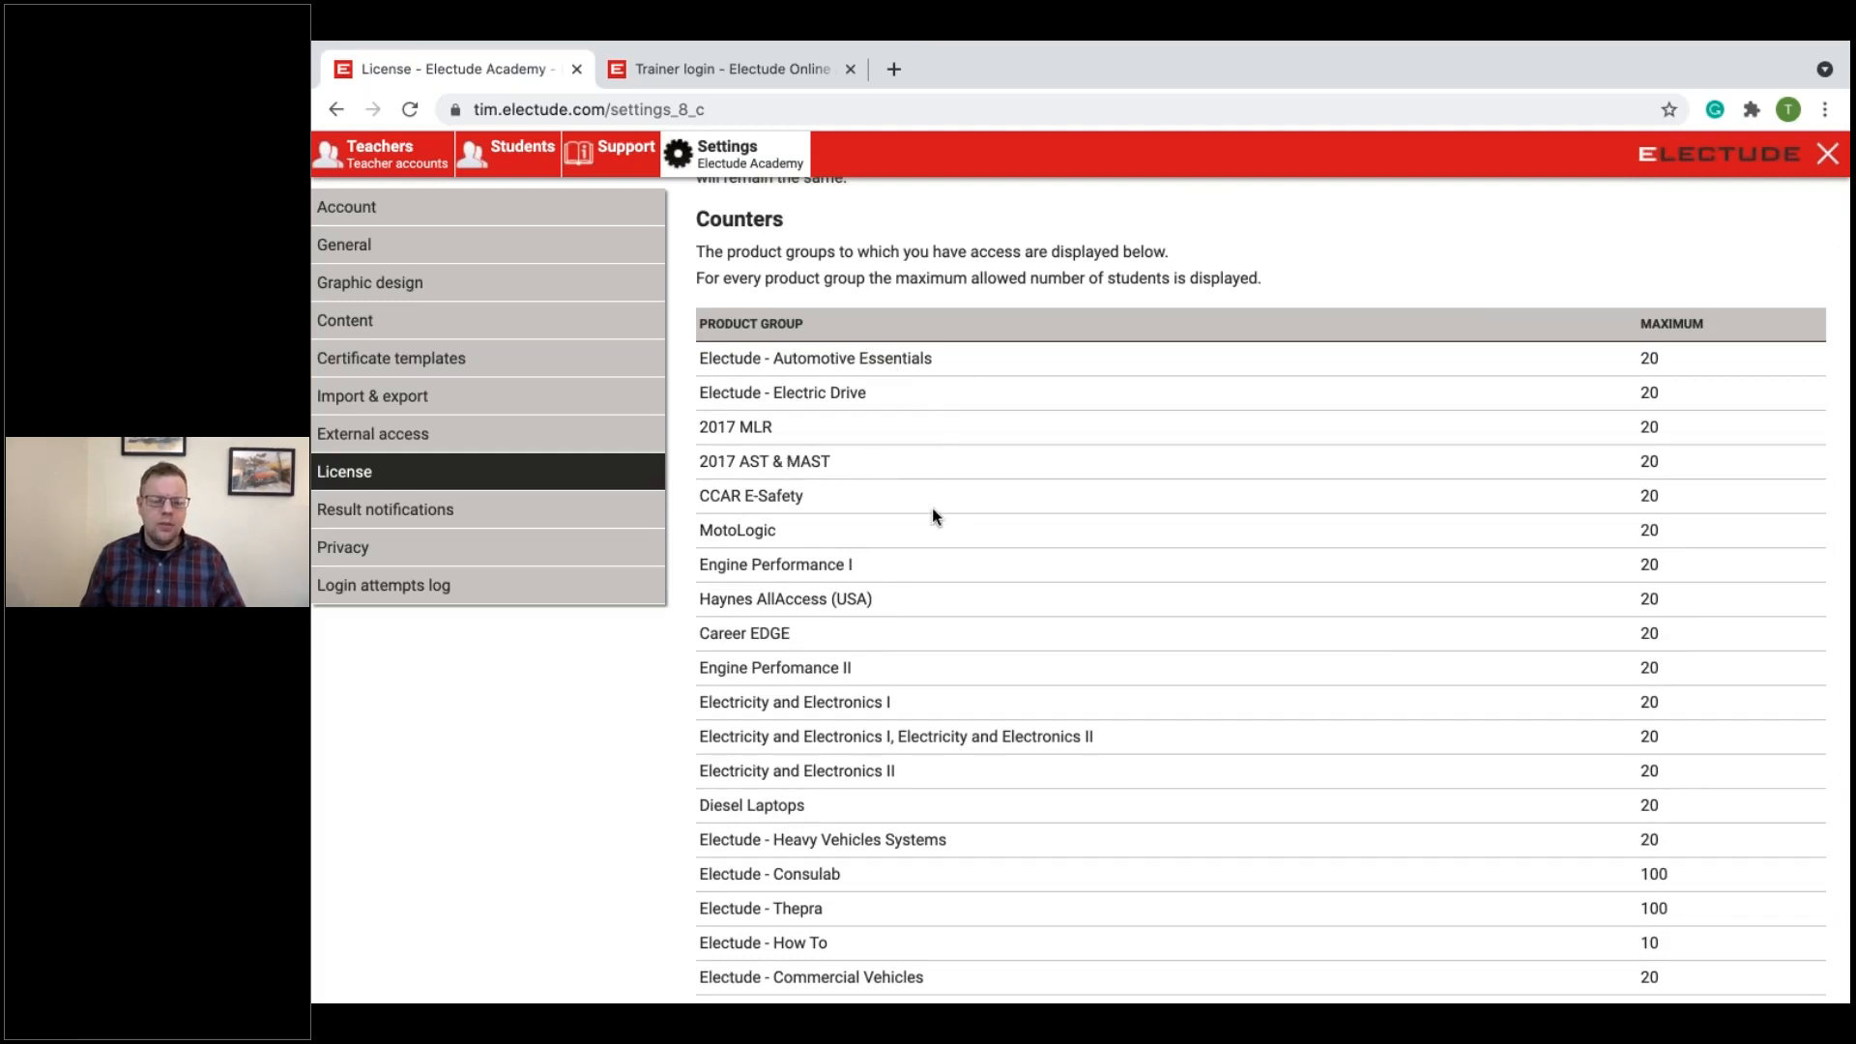
{"action": "scroll", "coordinate": [931, 508], "scroll_direction": "down", "scroll_amount": 2}
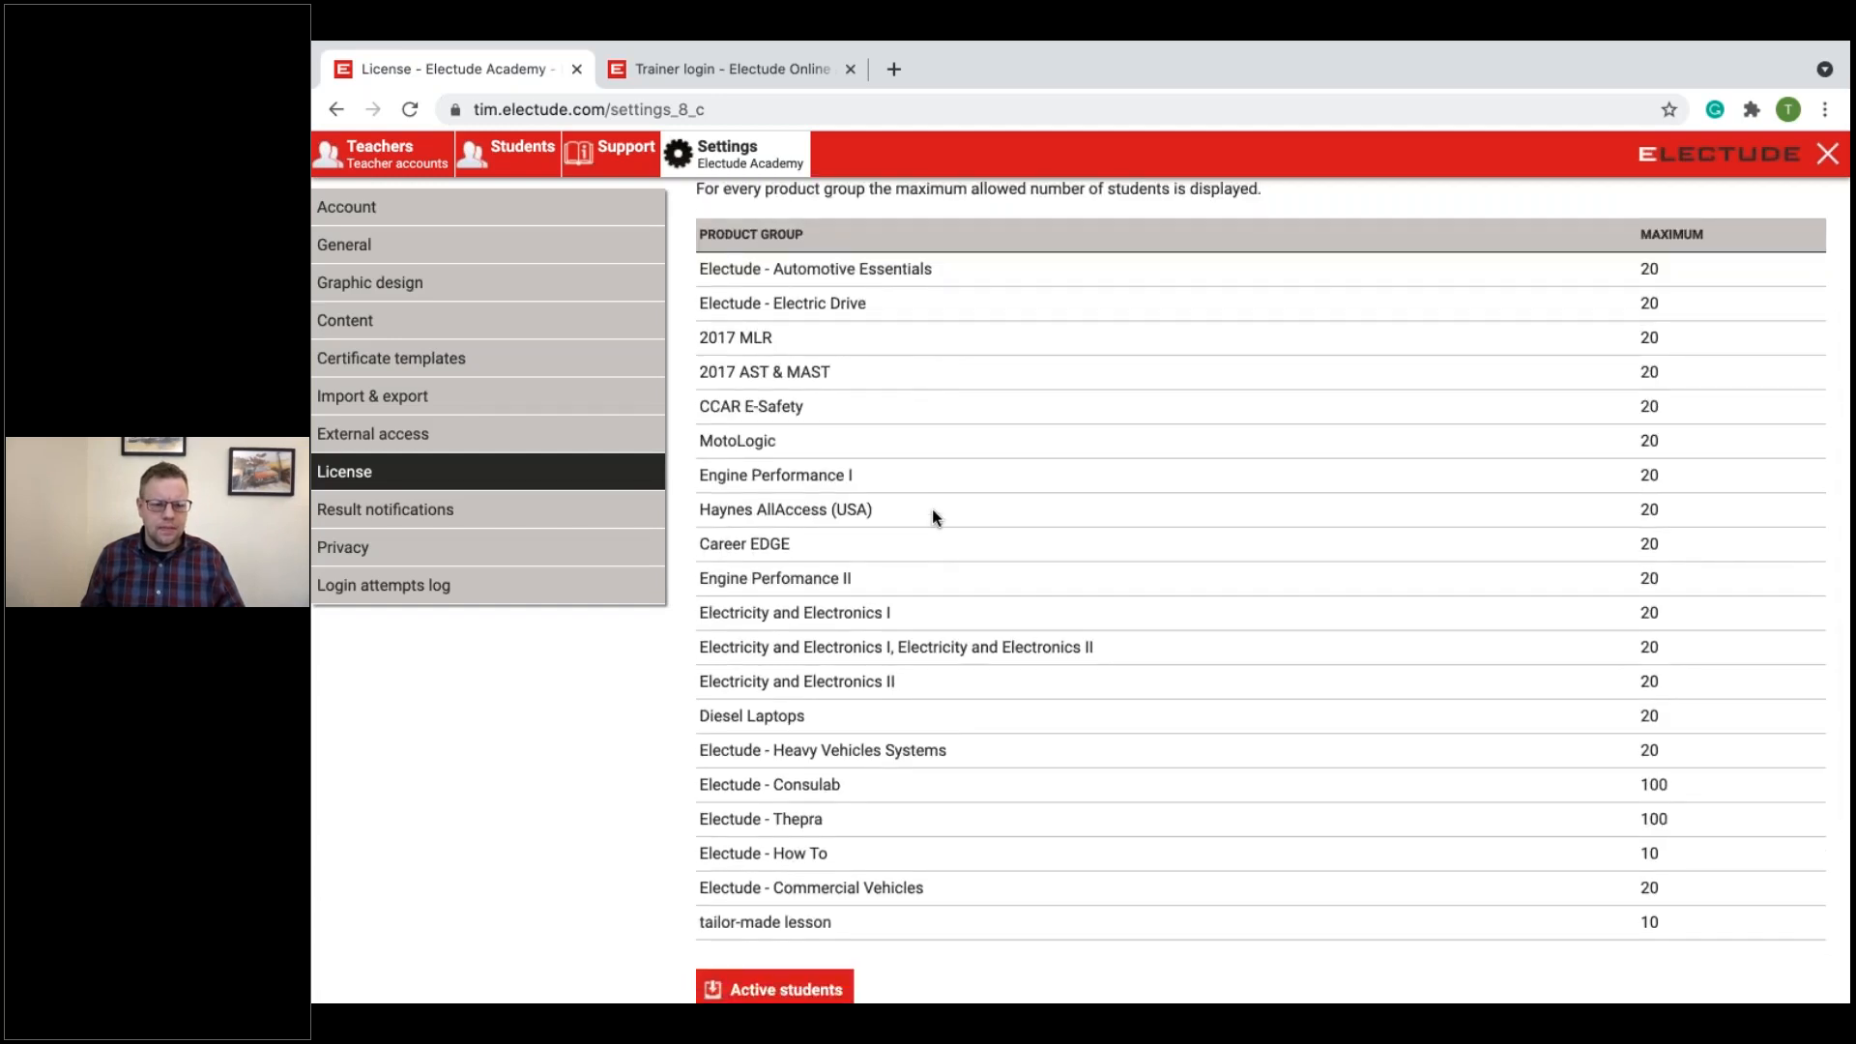
Step: Review the Result notifications settings for new results, deleted results and general settings
{"action": "left_click", "coordinate": [418, 522]}
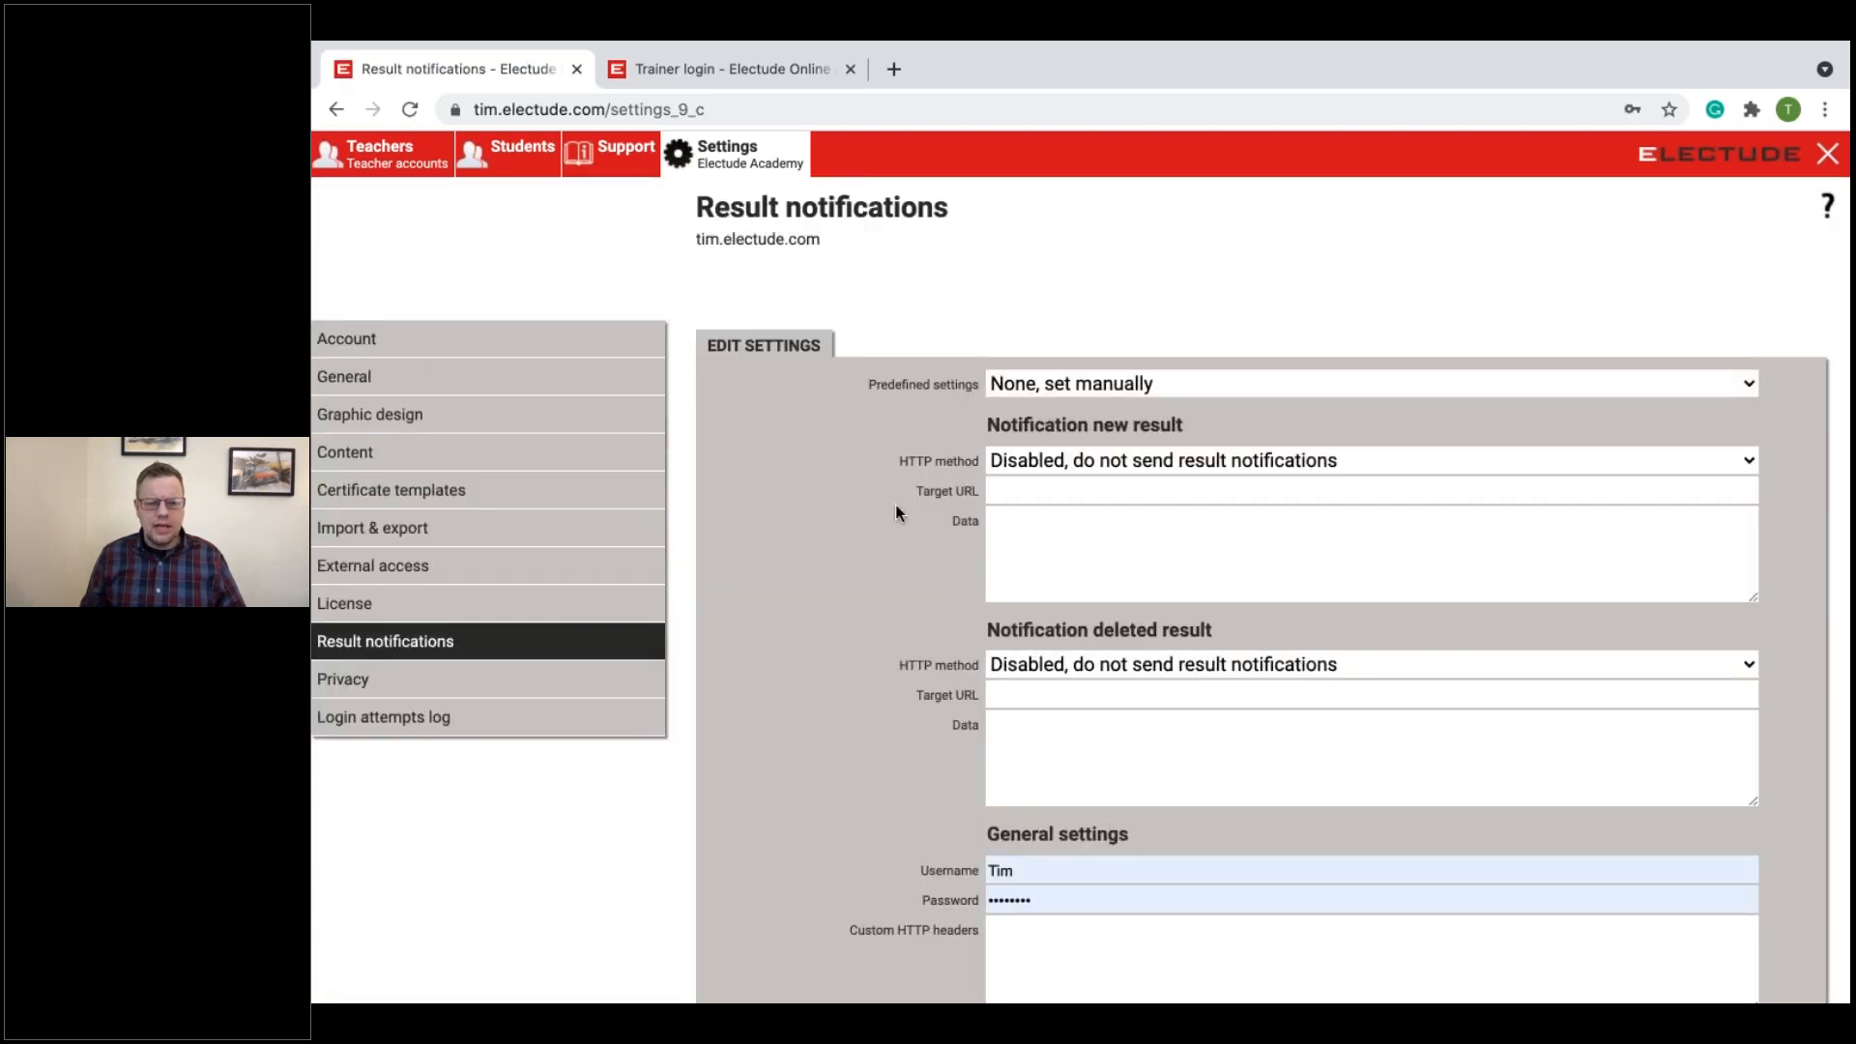
{"action": "scroll", "coordinate": [895, 507], "scroll_direction": "down", "scroll_amount": 1}
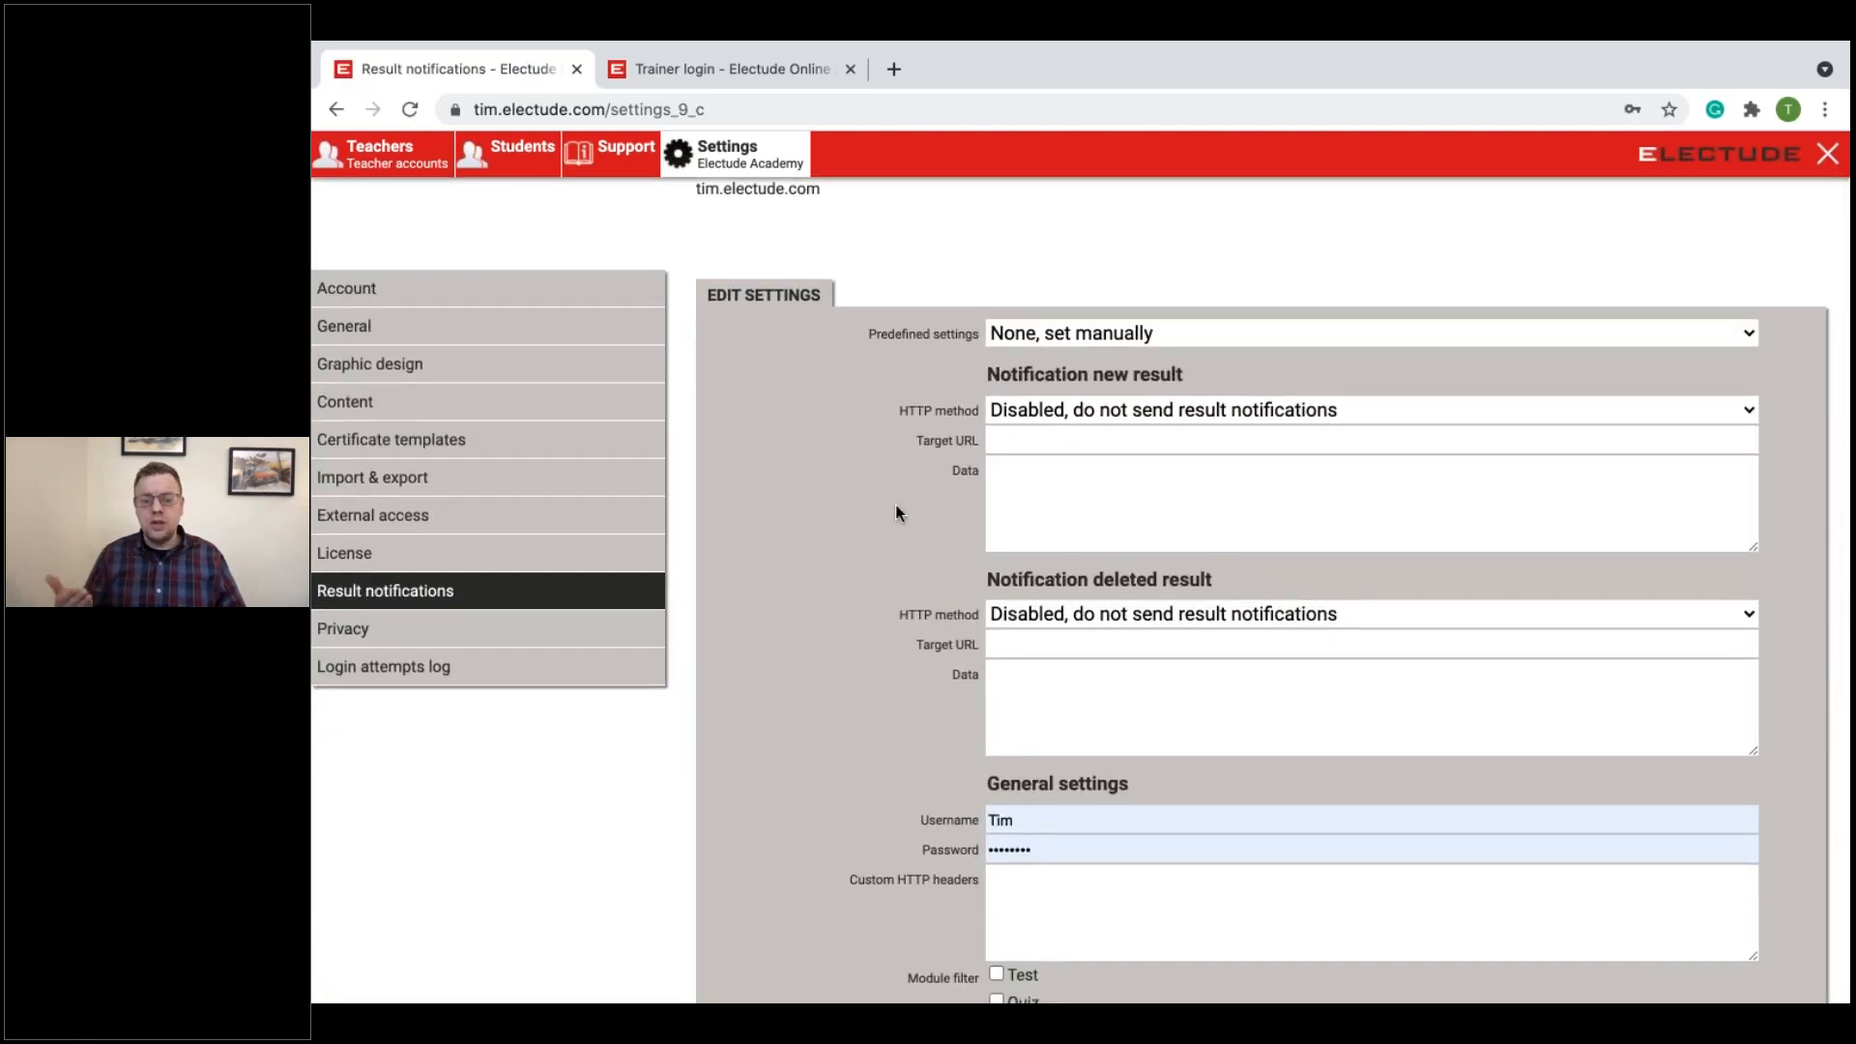
{"action": "scroll", "coordinate": [890, 513], "scroll_direction": "down", "scroll_amount": 1}
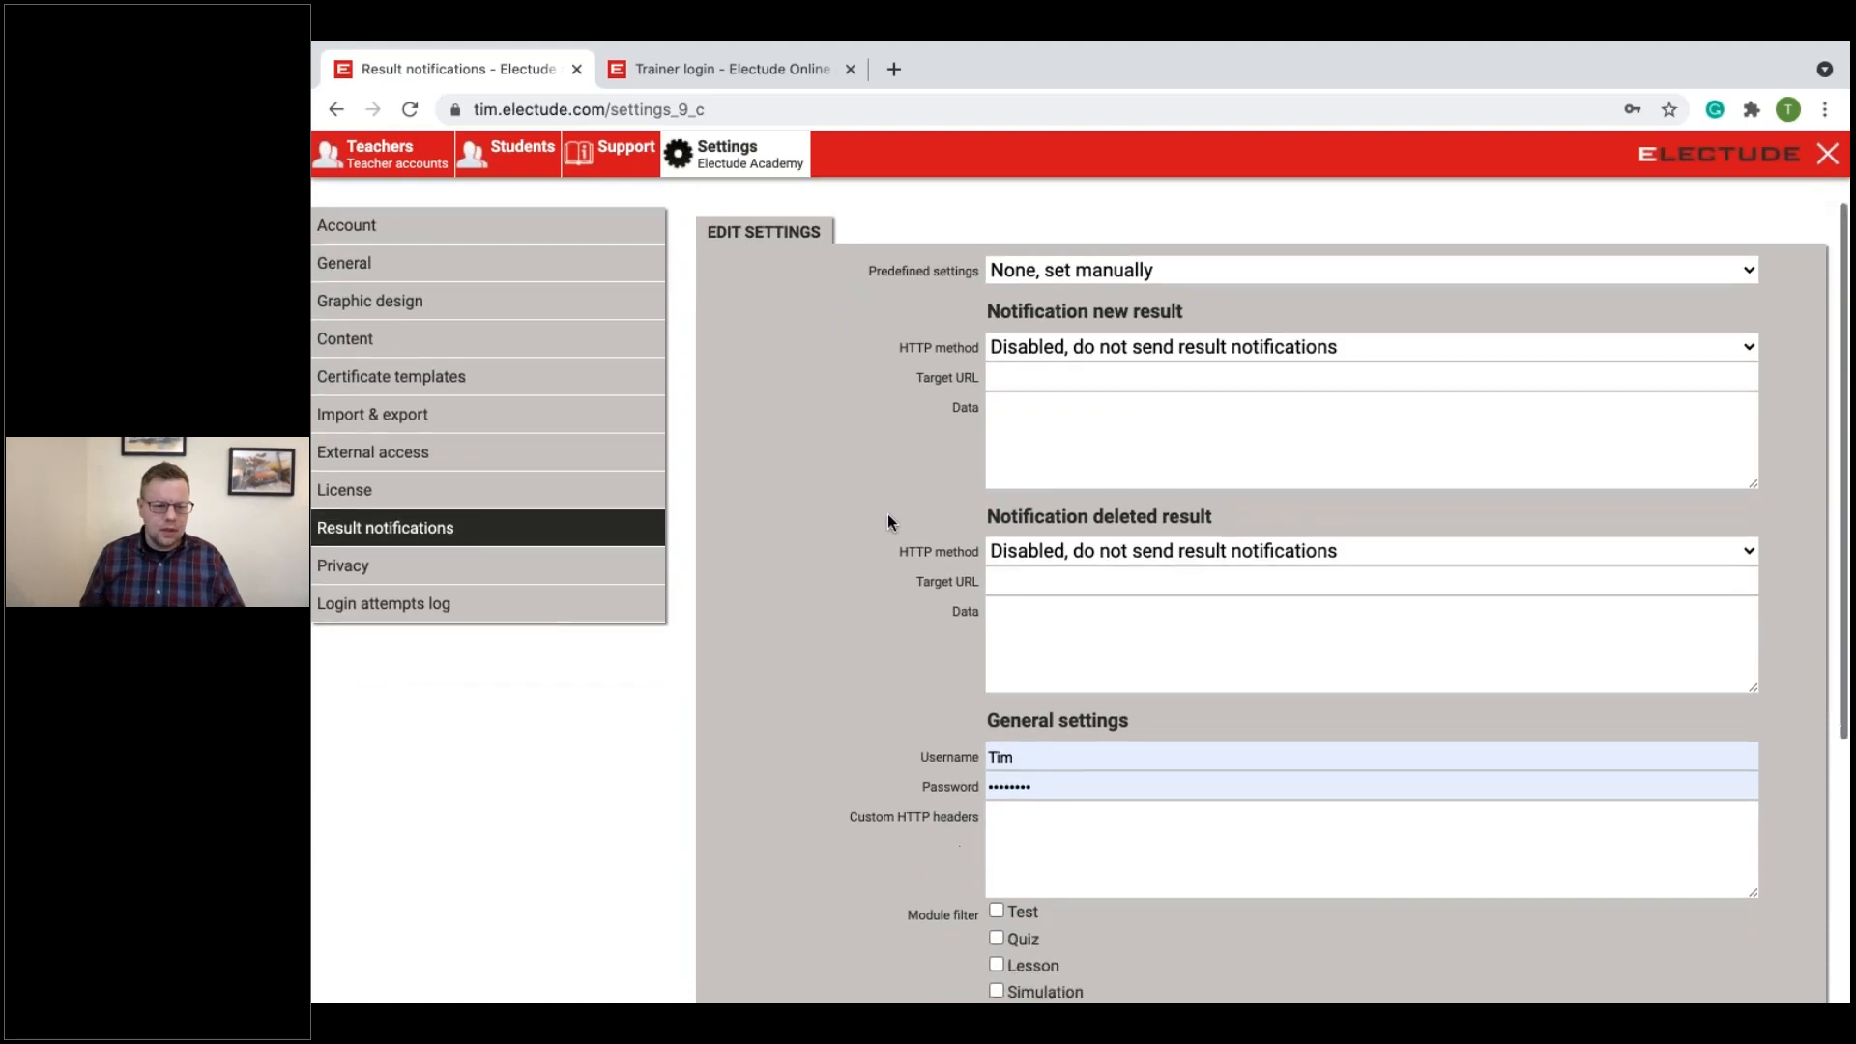
Step: Open the Privacy settings, examine the archive results options without choosing a different one, and review the personal data fields for students and teachers
{"action": "left_click", "coordinate": [337, 565]}
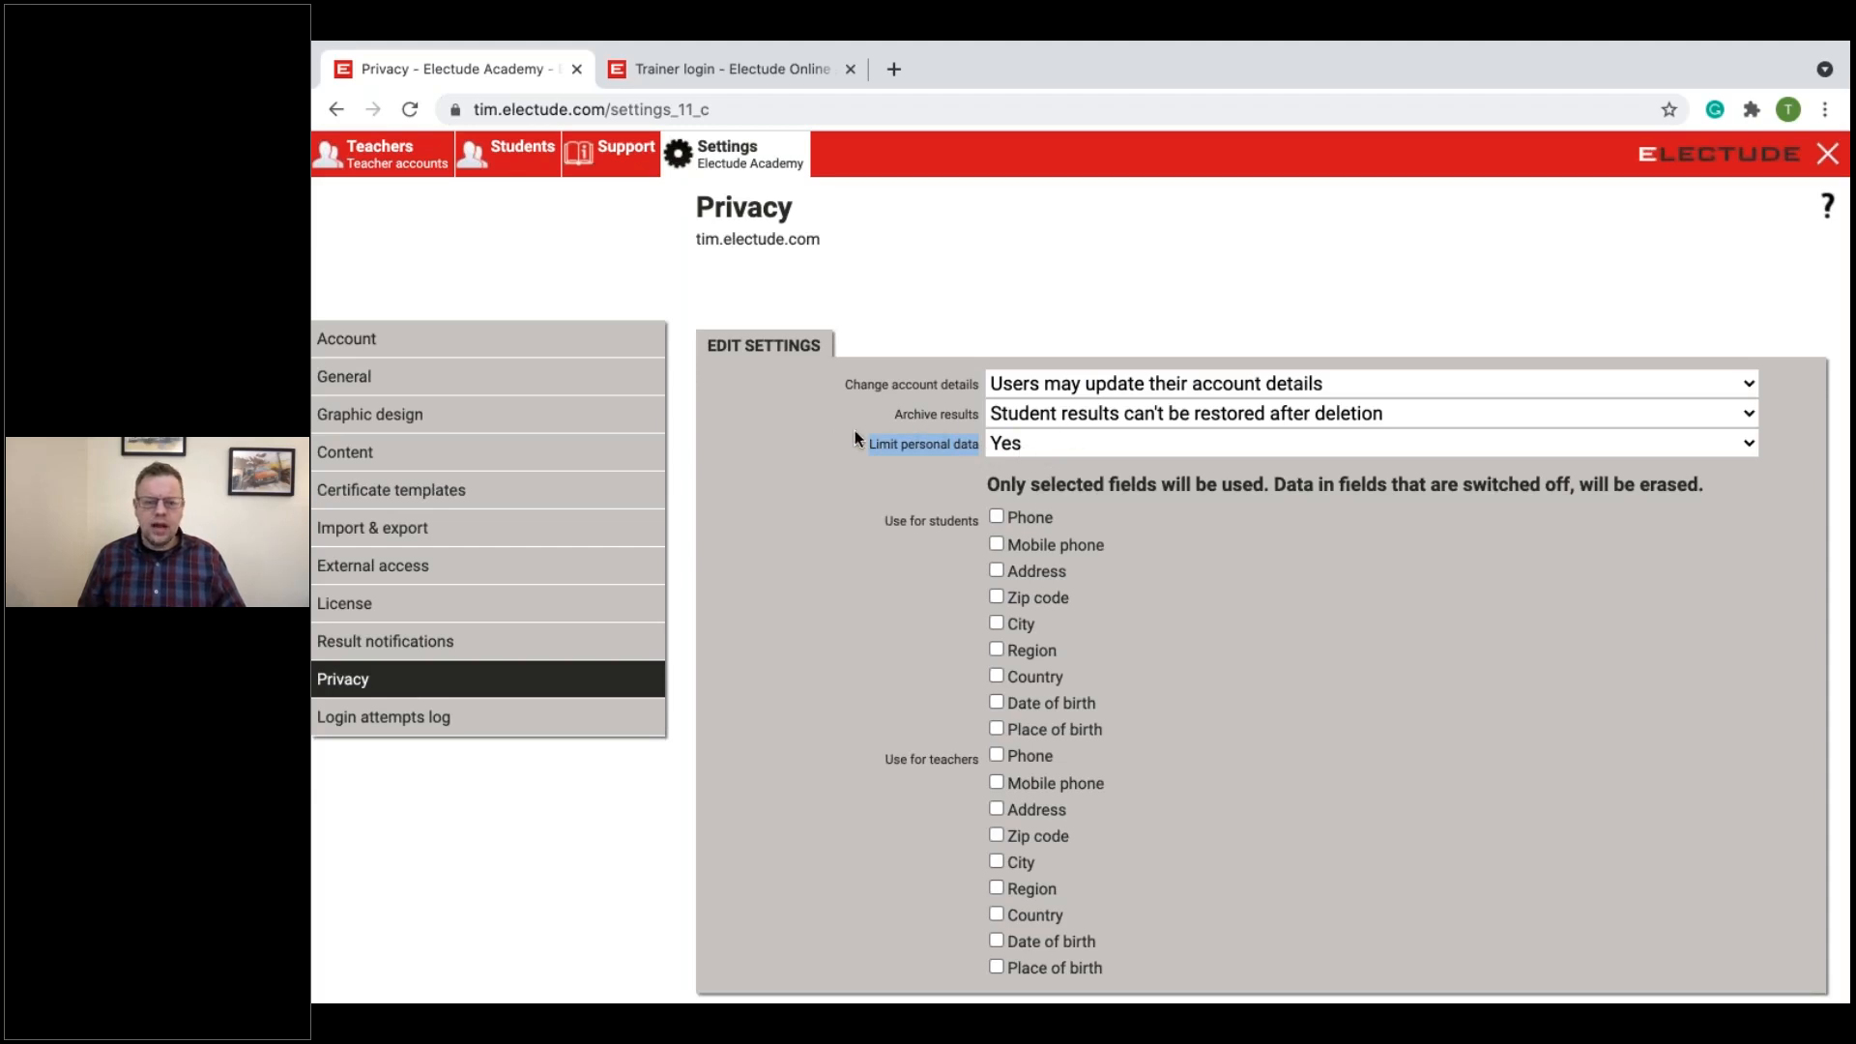
{"action": "left_click", "coordinate": [1027, 416]}
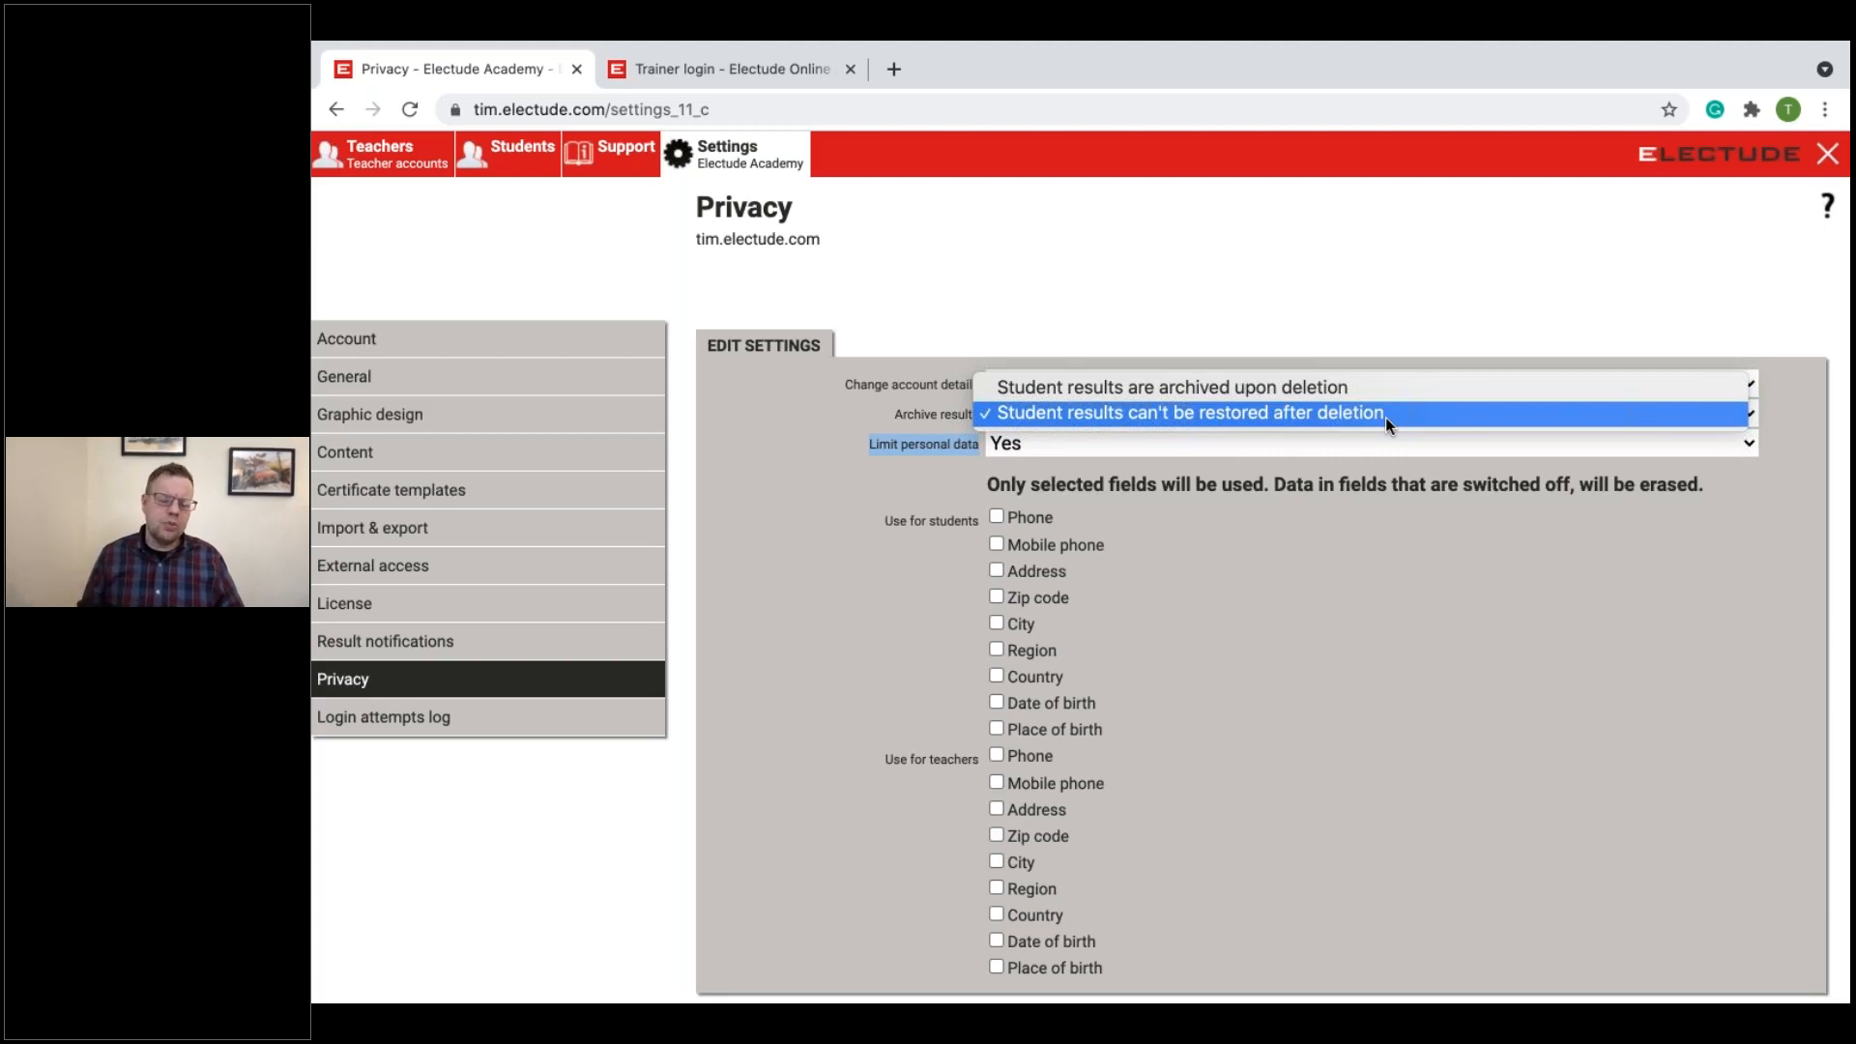
{"action": "left_click", "coordinate": [1404, 584]}
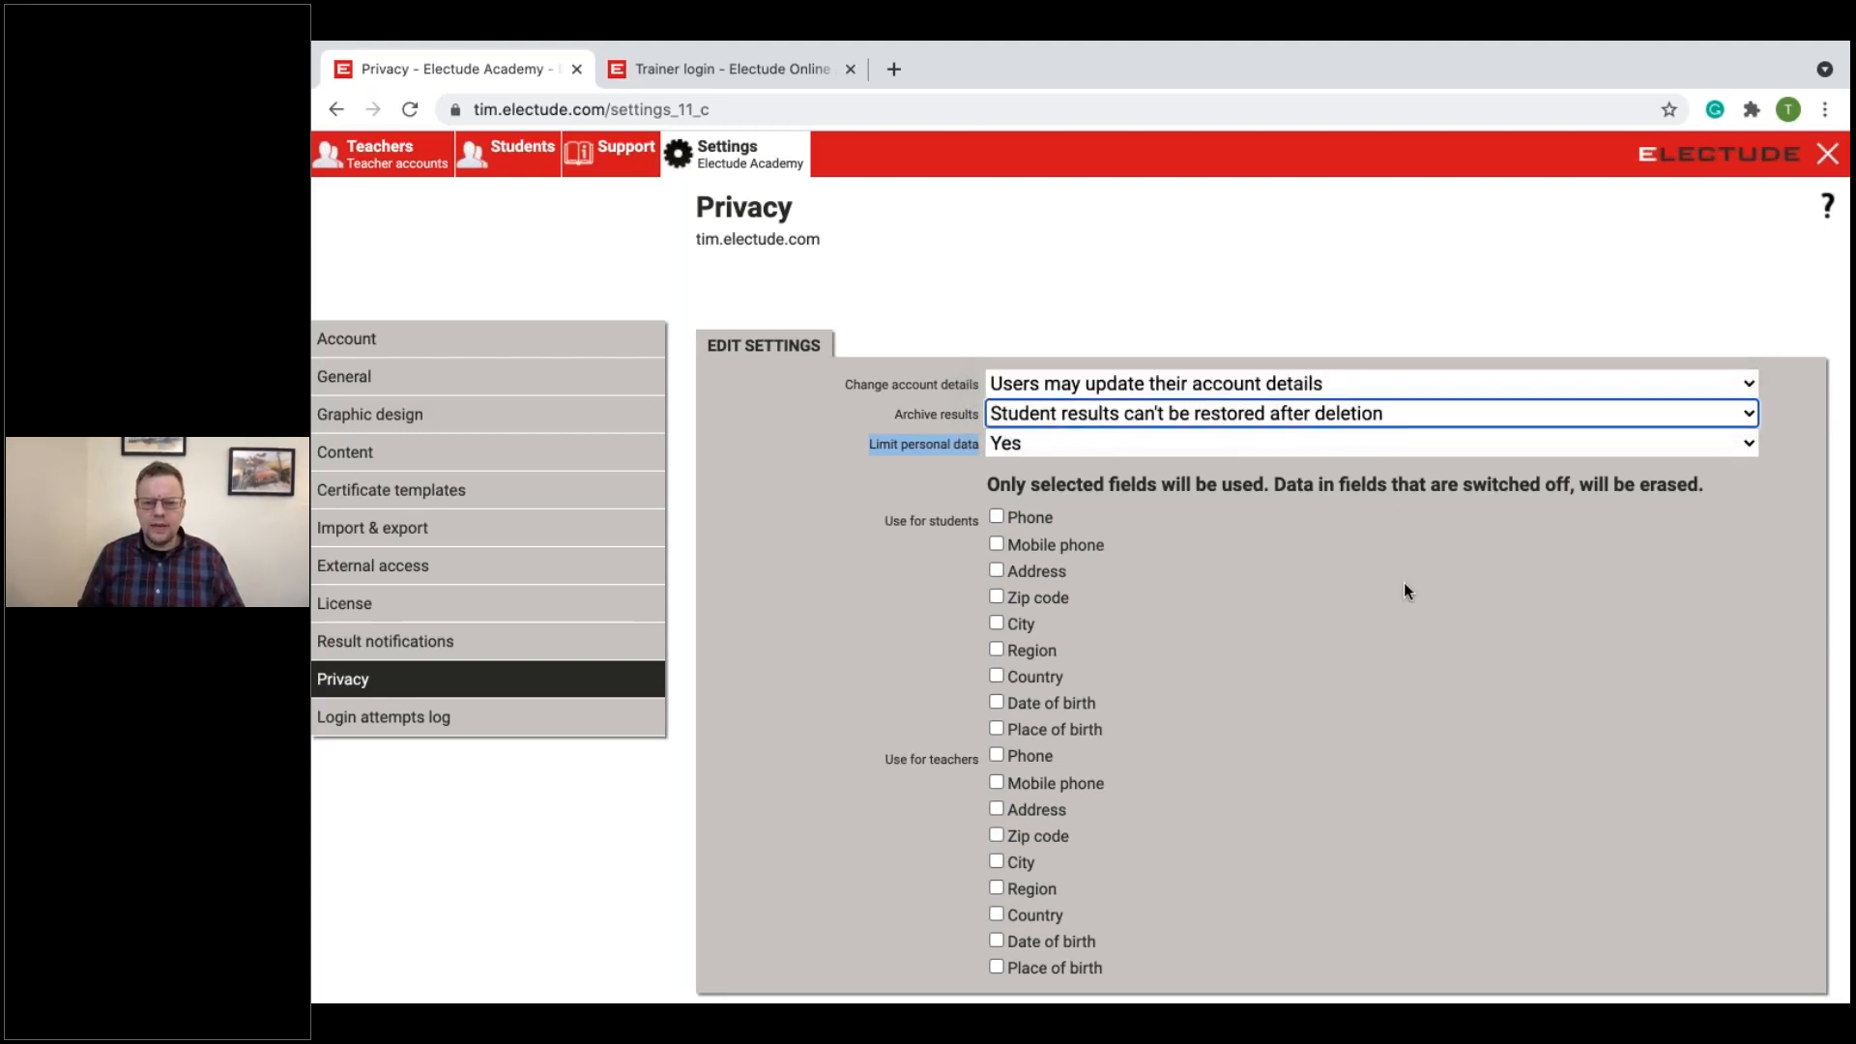
{"action": "scroll", "coordinate": [1392, 582], "scroll_direction": "down", "scroll_amount": 1}
{"action": "scroll", "coordinate": [1392, 582], "scroll_direction": "down", "scroll_amount": 1}
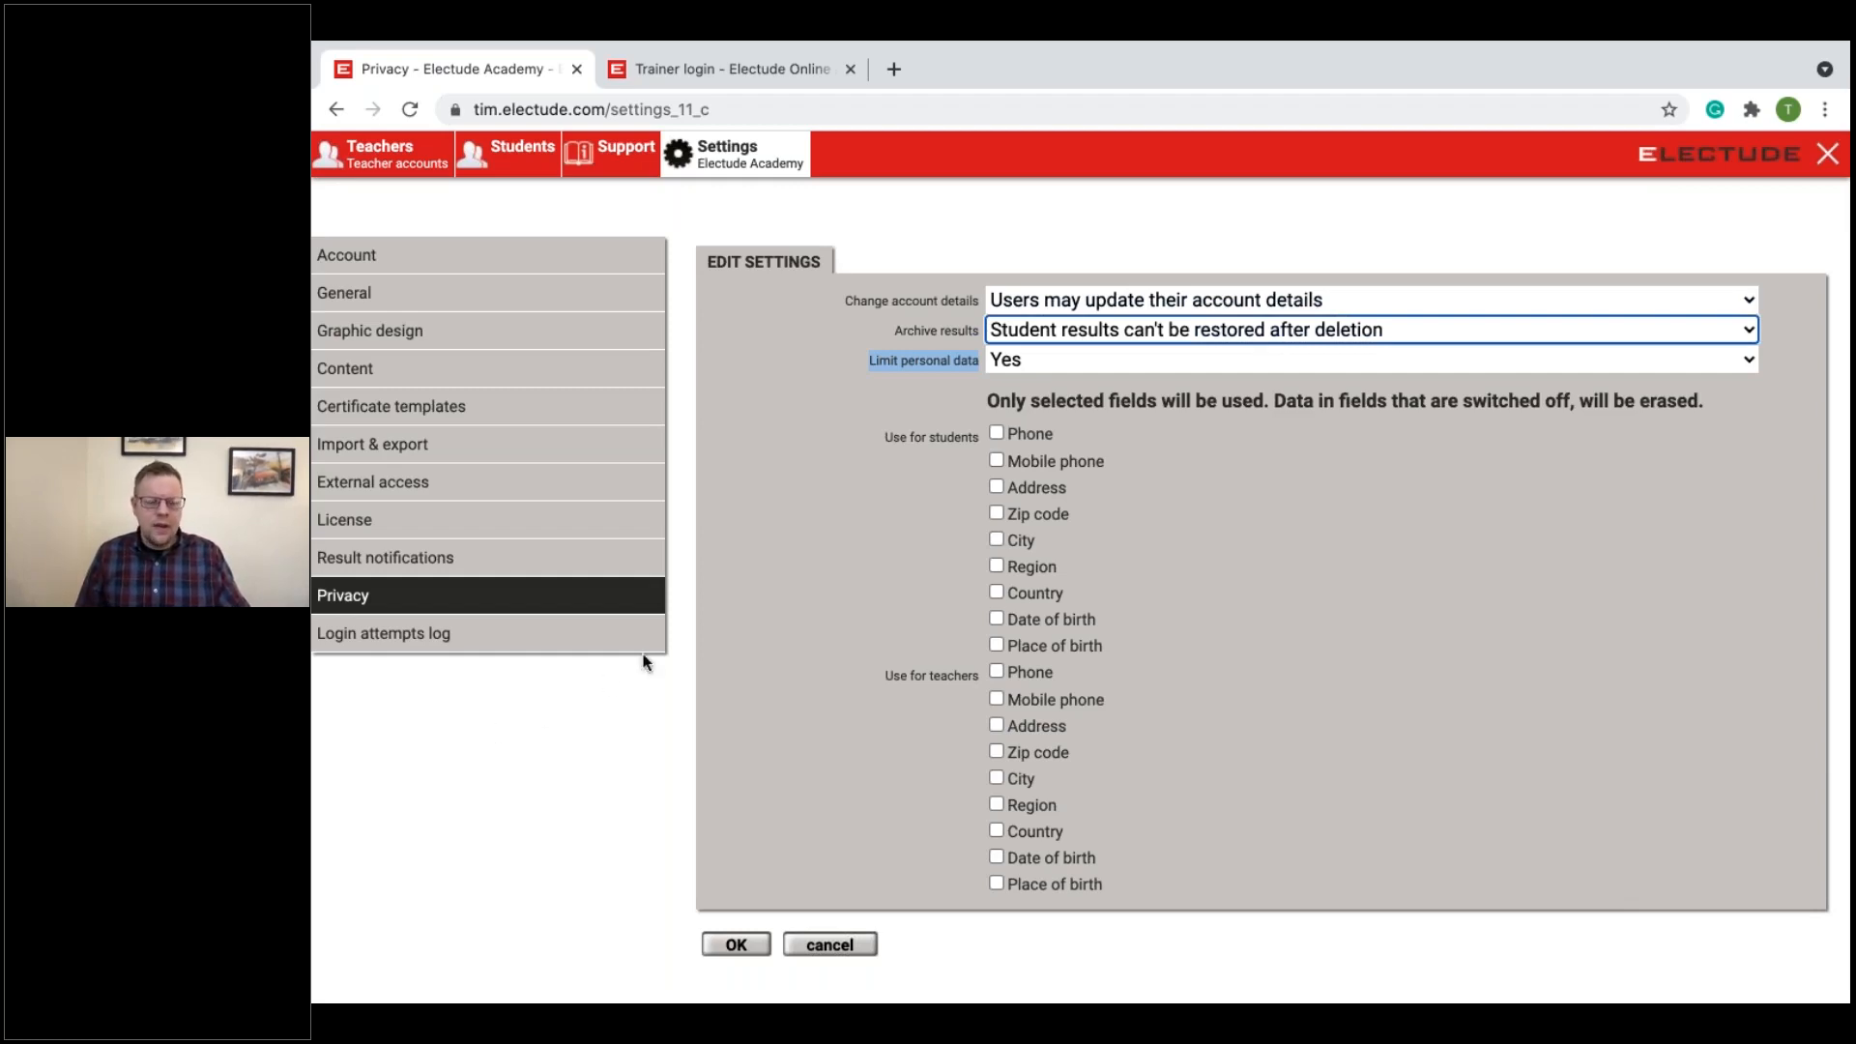
Step: Open electude.com in a new browser tab, go to its Support page and look over the trending topics
{"action": "left_click", "coordinate": [894, 68]}
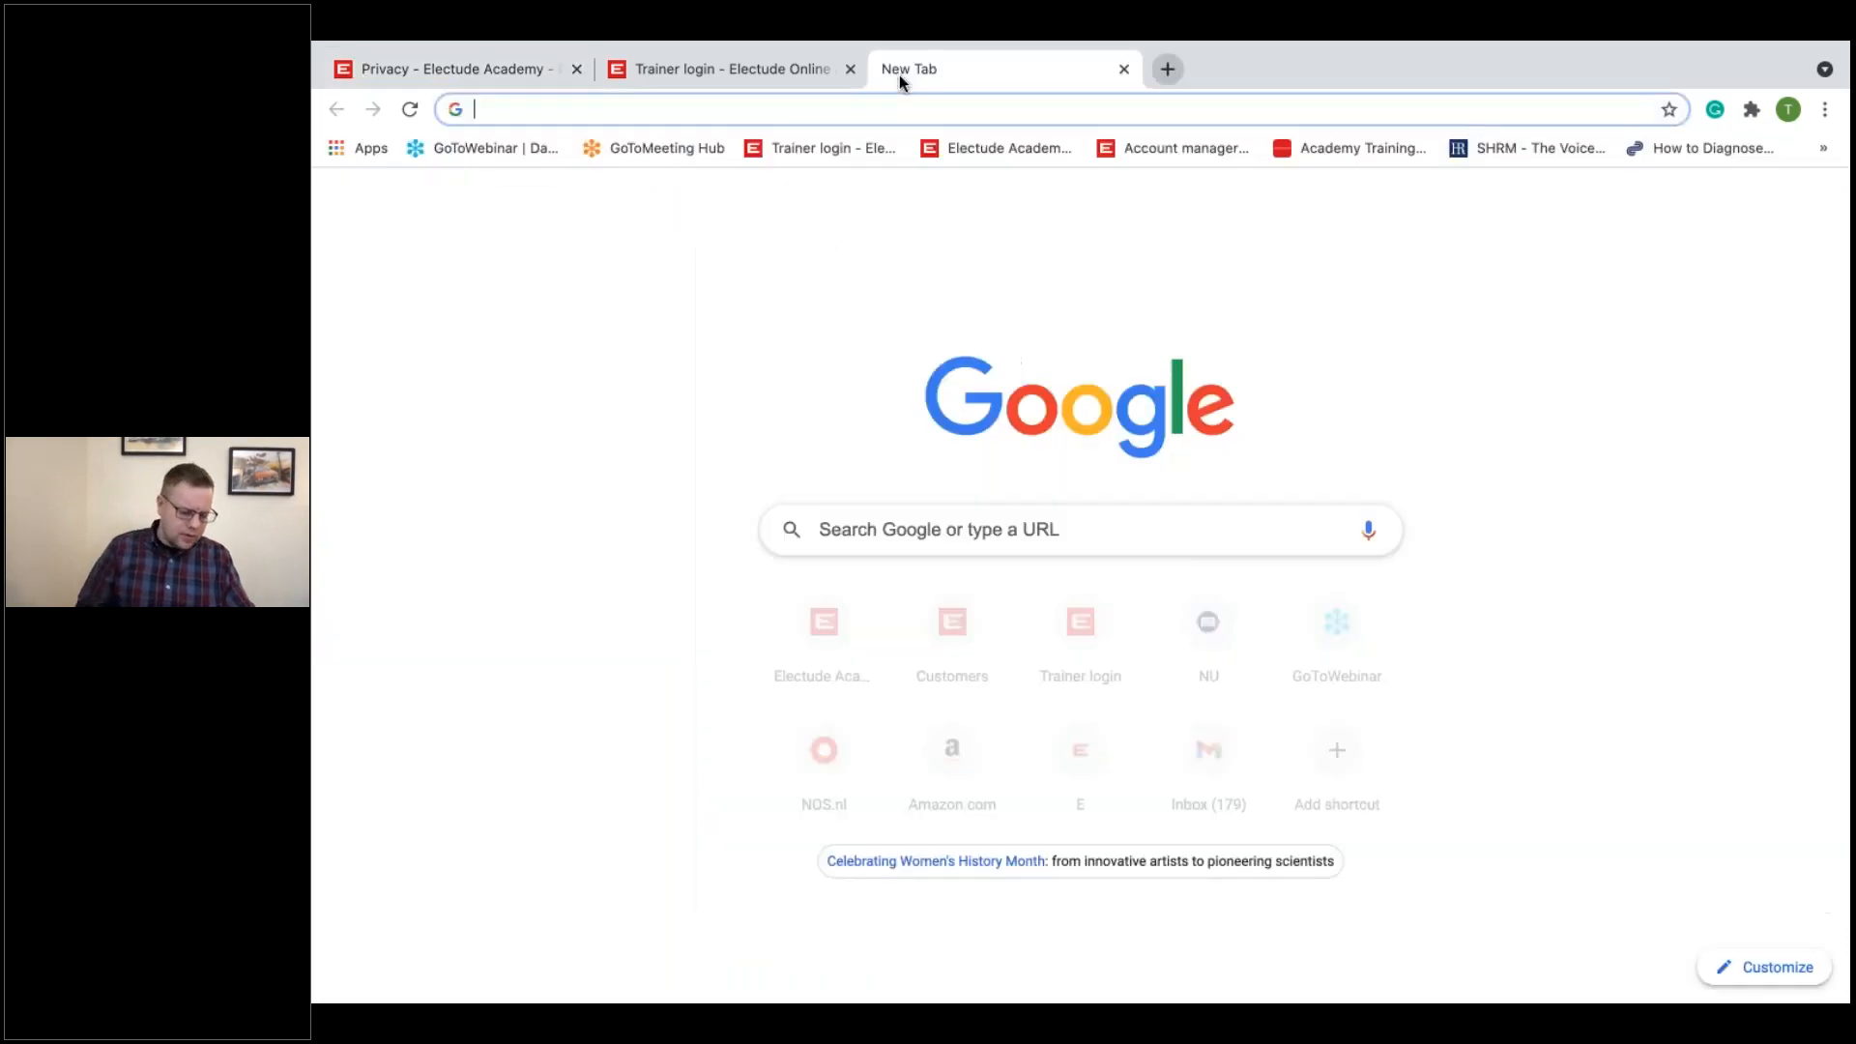
{"action": "type", "text": "ele"}
{"action": "key", "text": "Return"}
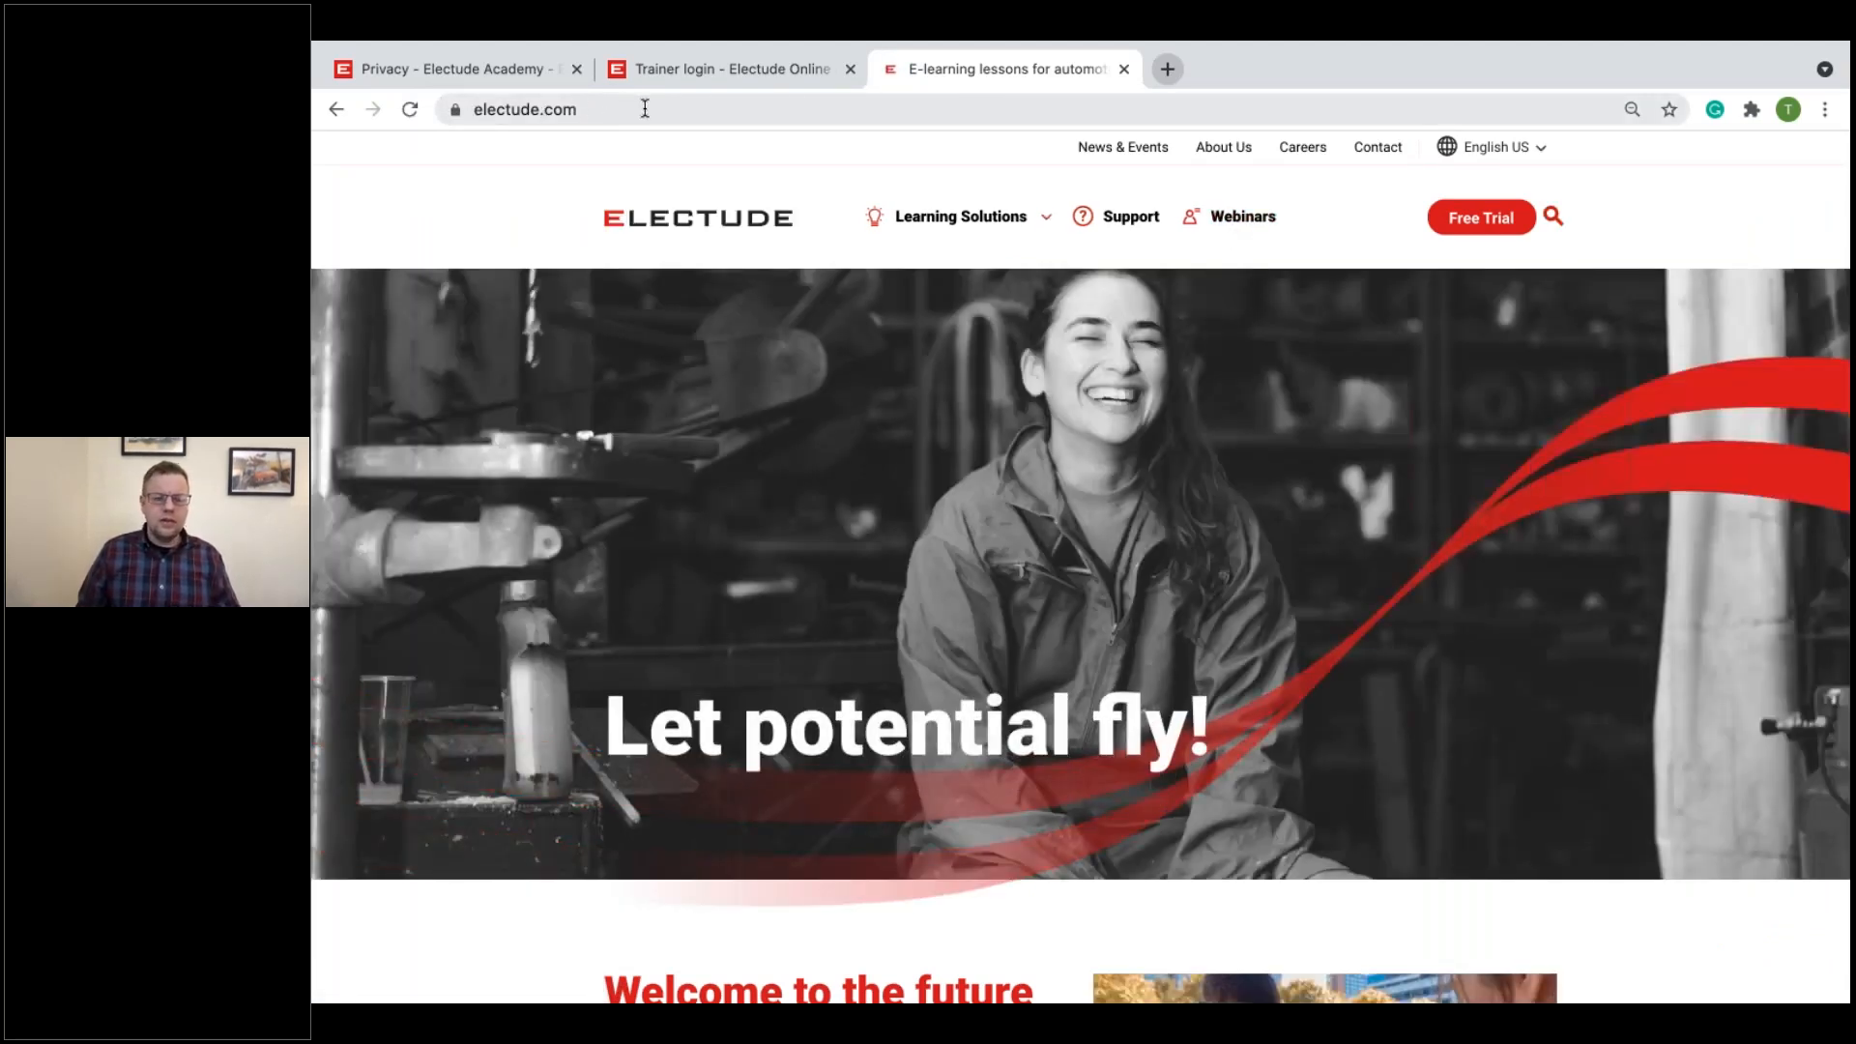
{"action": "left_click", "coordinate": [1127, 230]}
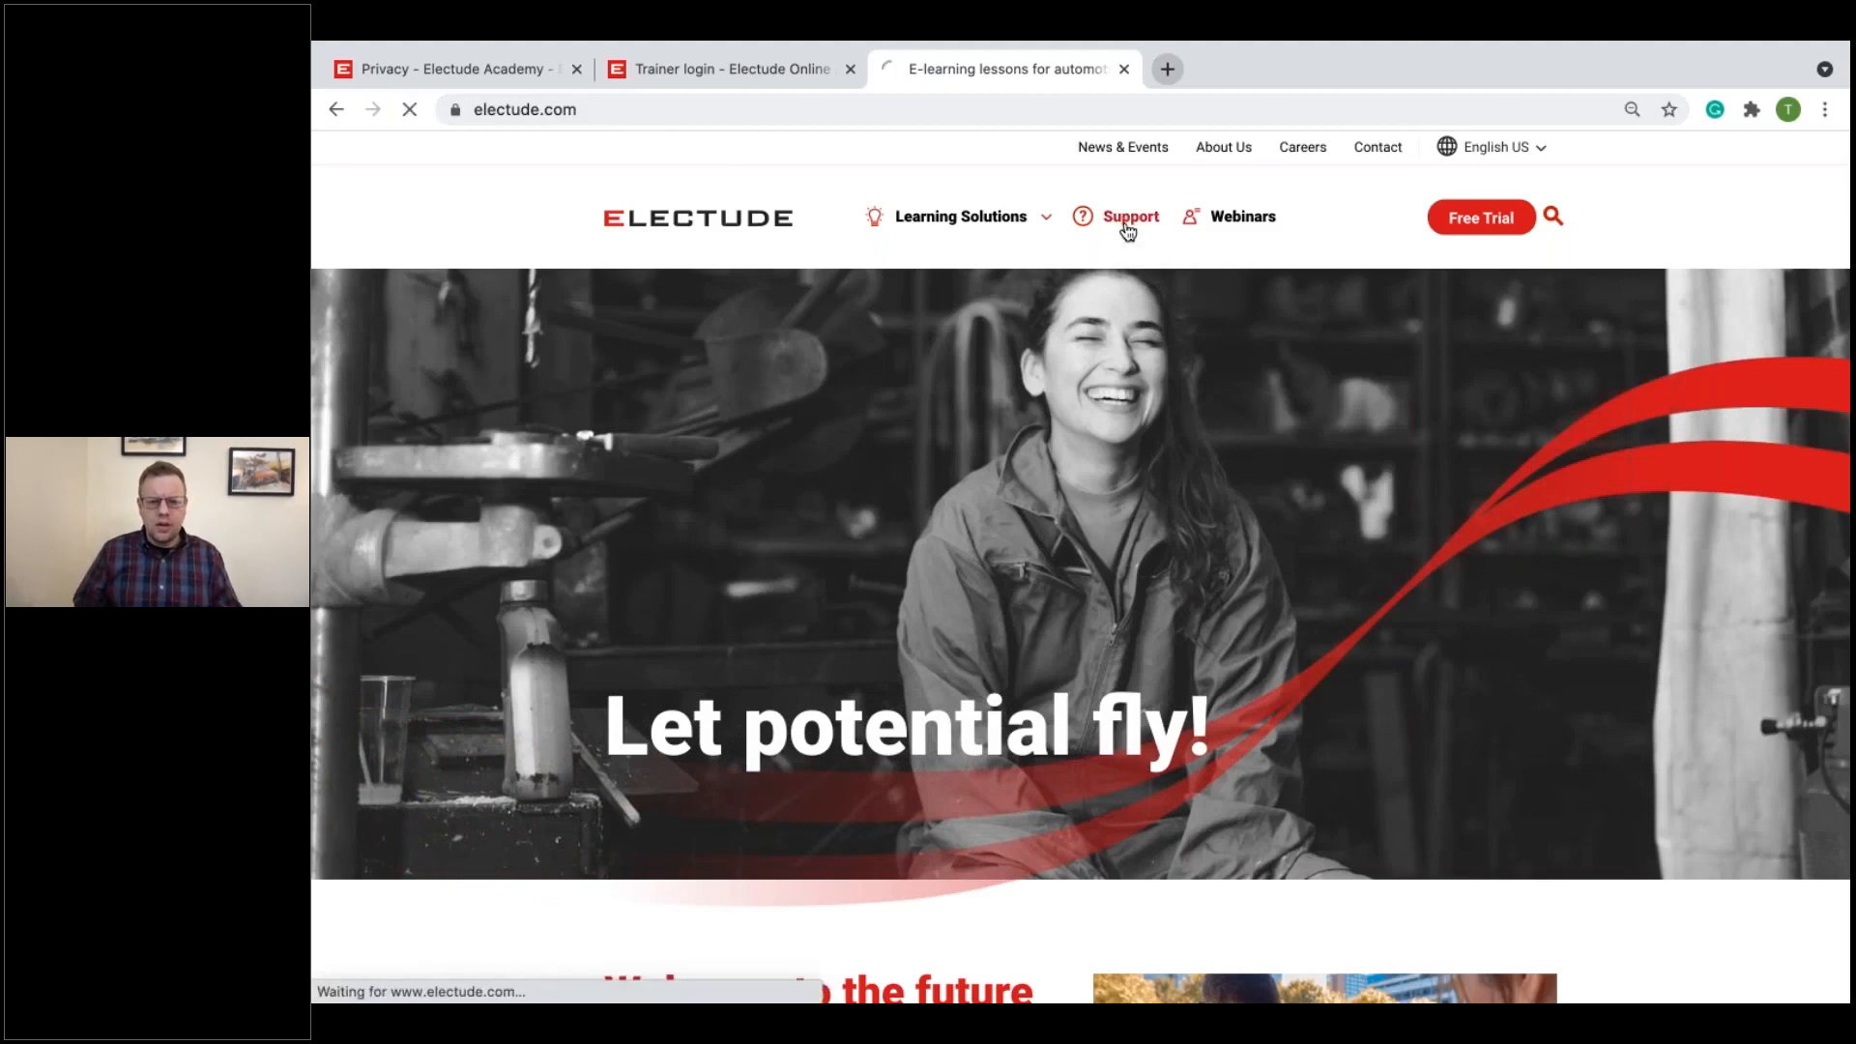
{"action": "scroll", "coordinate": [1112, 338], "scroll_direction": "down", "scroll_amount": 6}
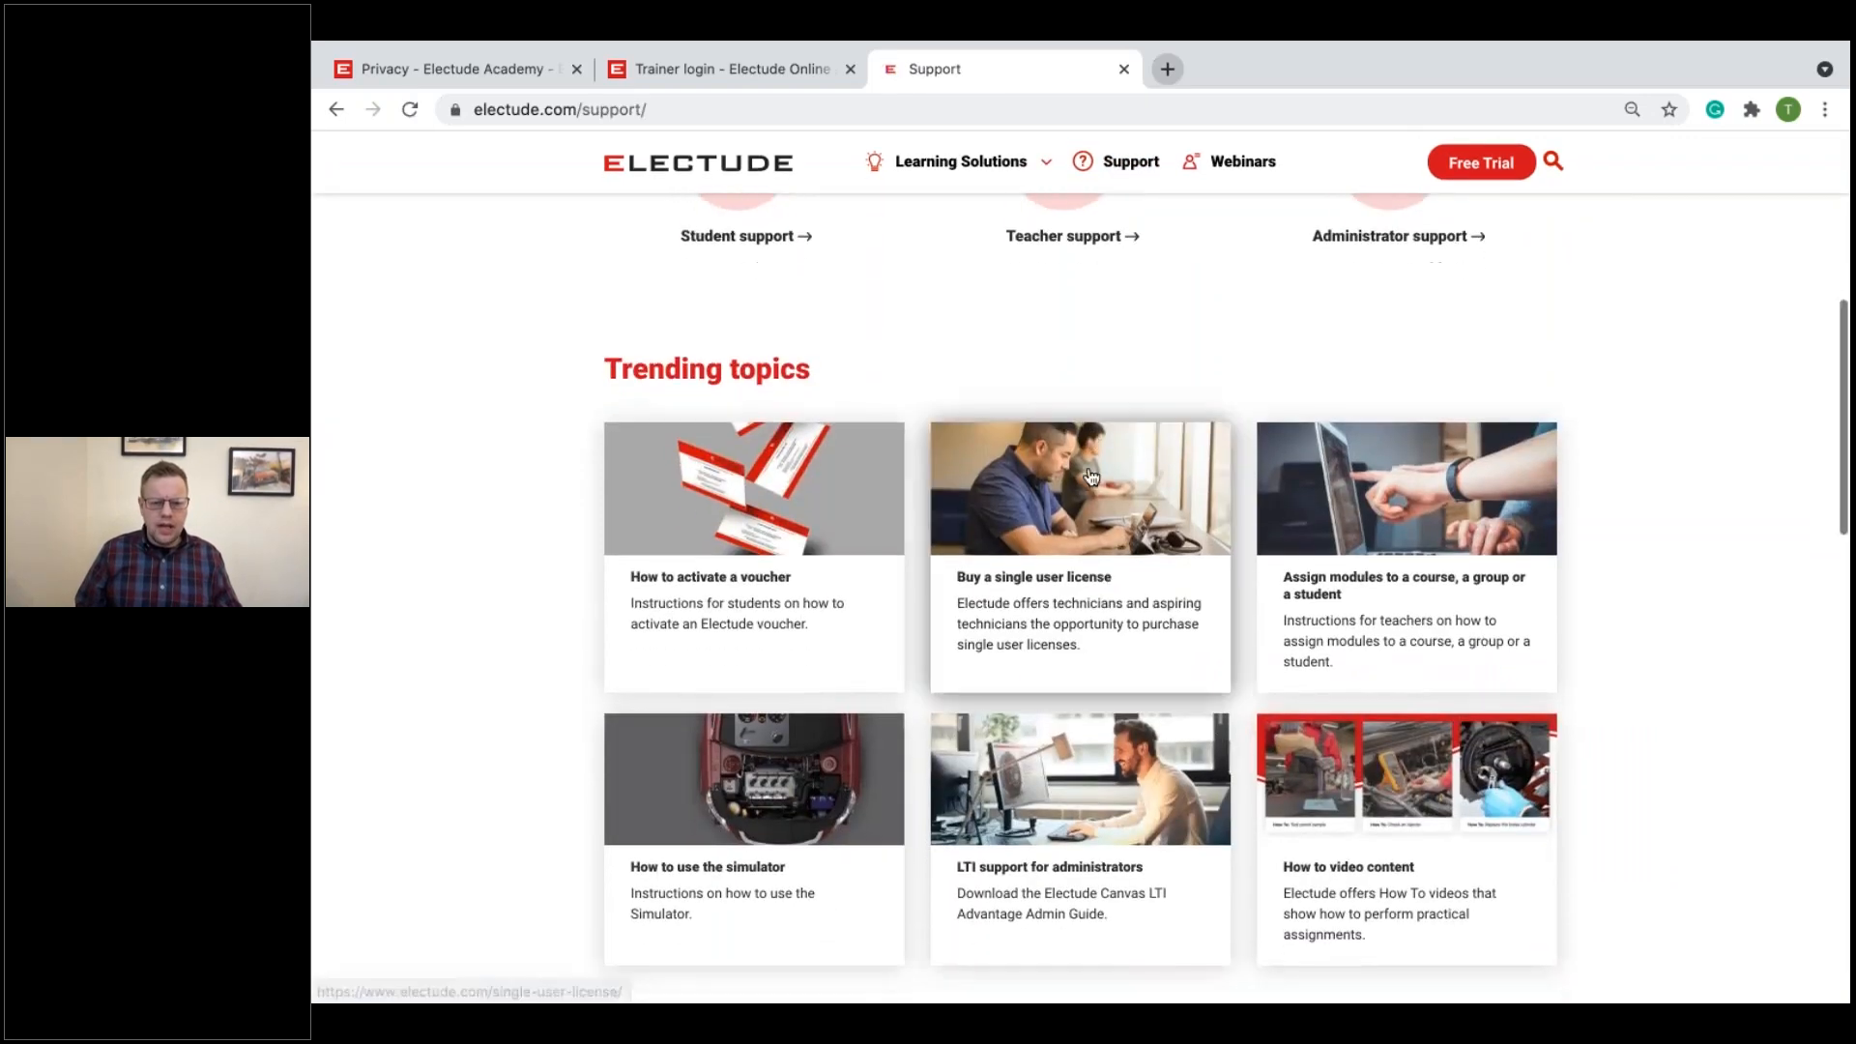
{"action": "scroll", "coordinate": [1101, 425], "scroll_direction": "up", "scroll_amount": 2}
Step: View the Teacher support page and the trending topic on assigning modules to a course, a group or a student
{"action": "left_click", "coordinate": [1105, 375]}
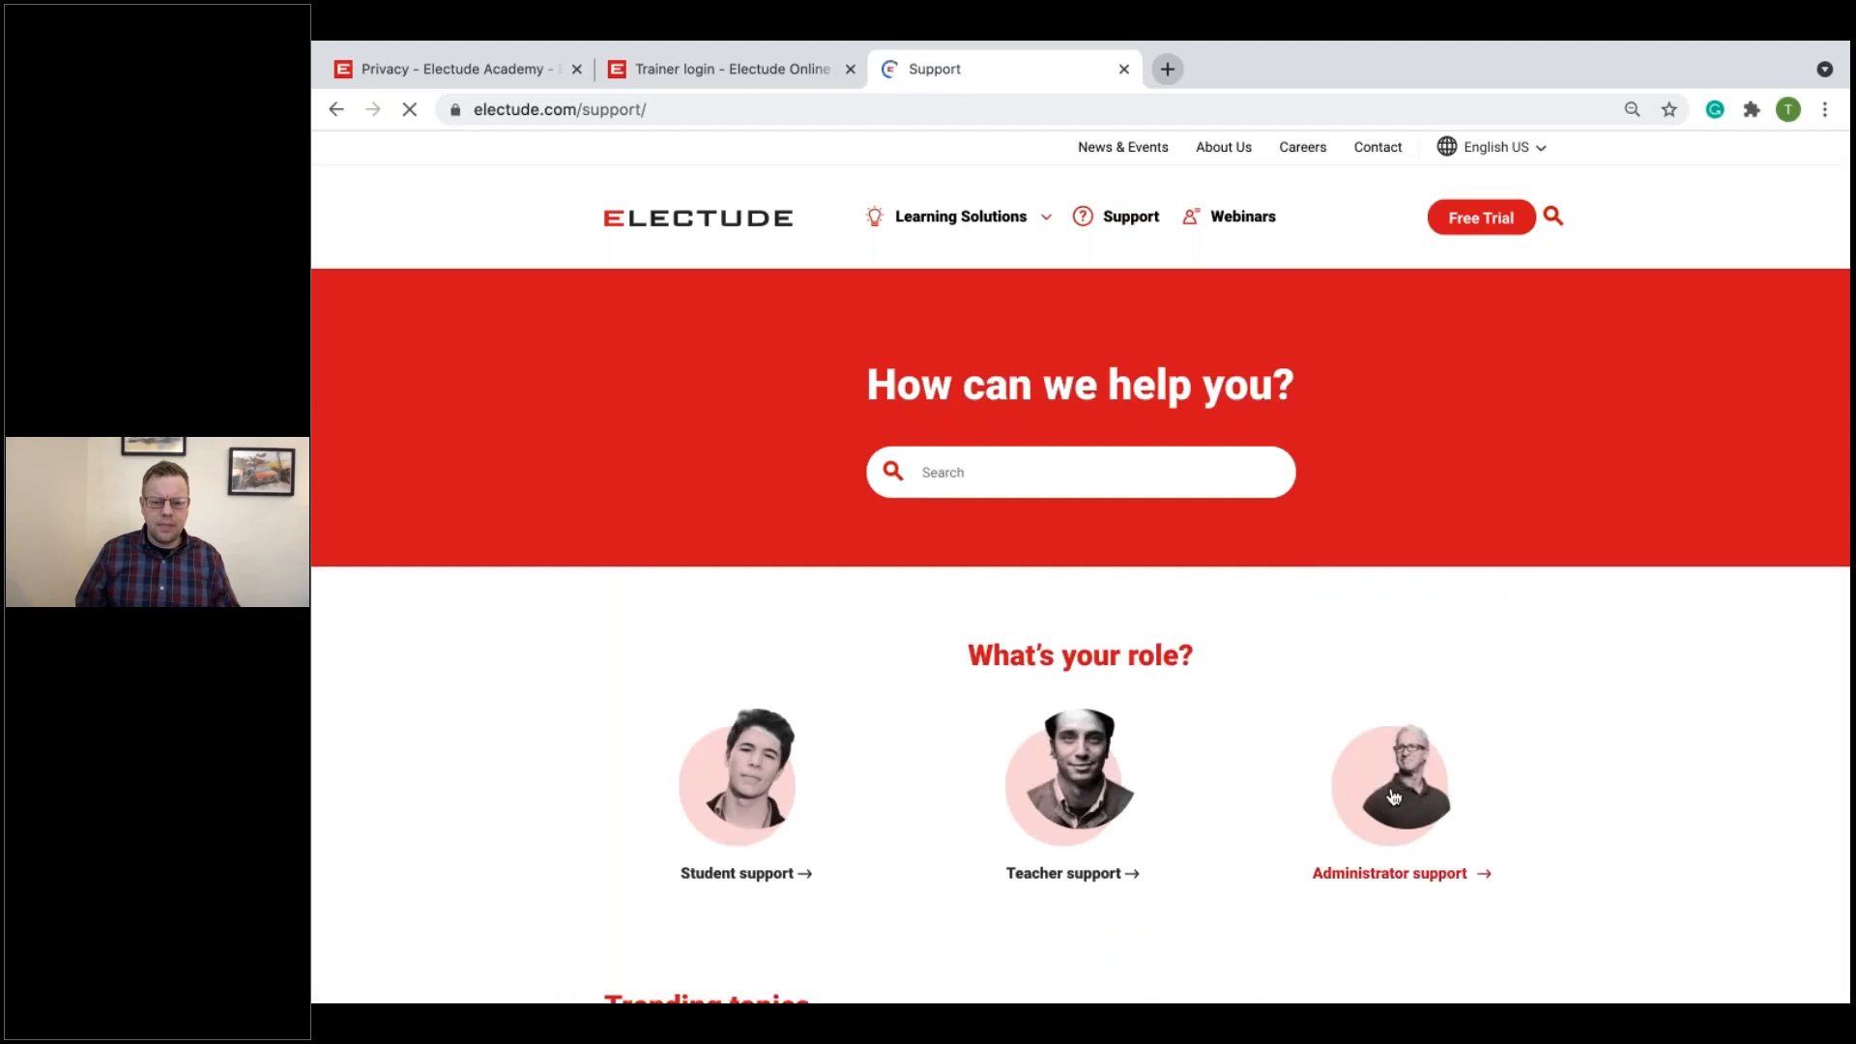
{"action": "scroll", "coordinate": [1396, 797], "scroll_direction": "down", "scroll_amount": 5}
{"action": "left_click", "coordinate": [1397, 797]}
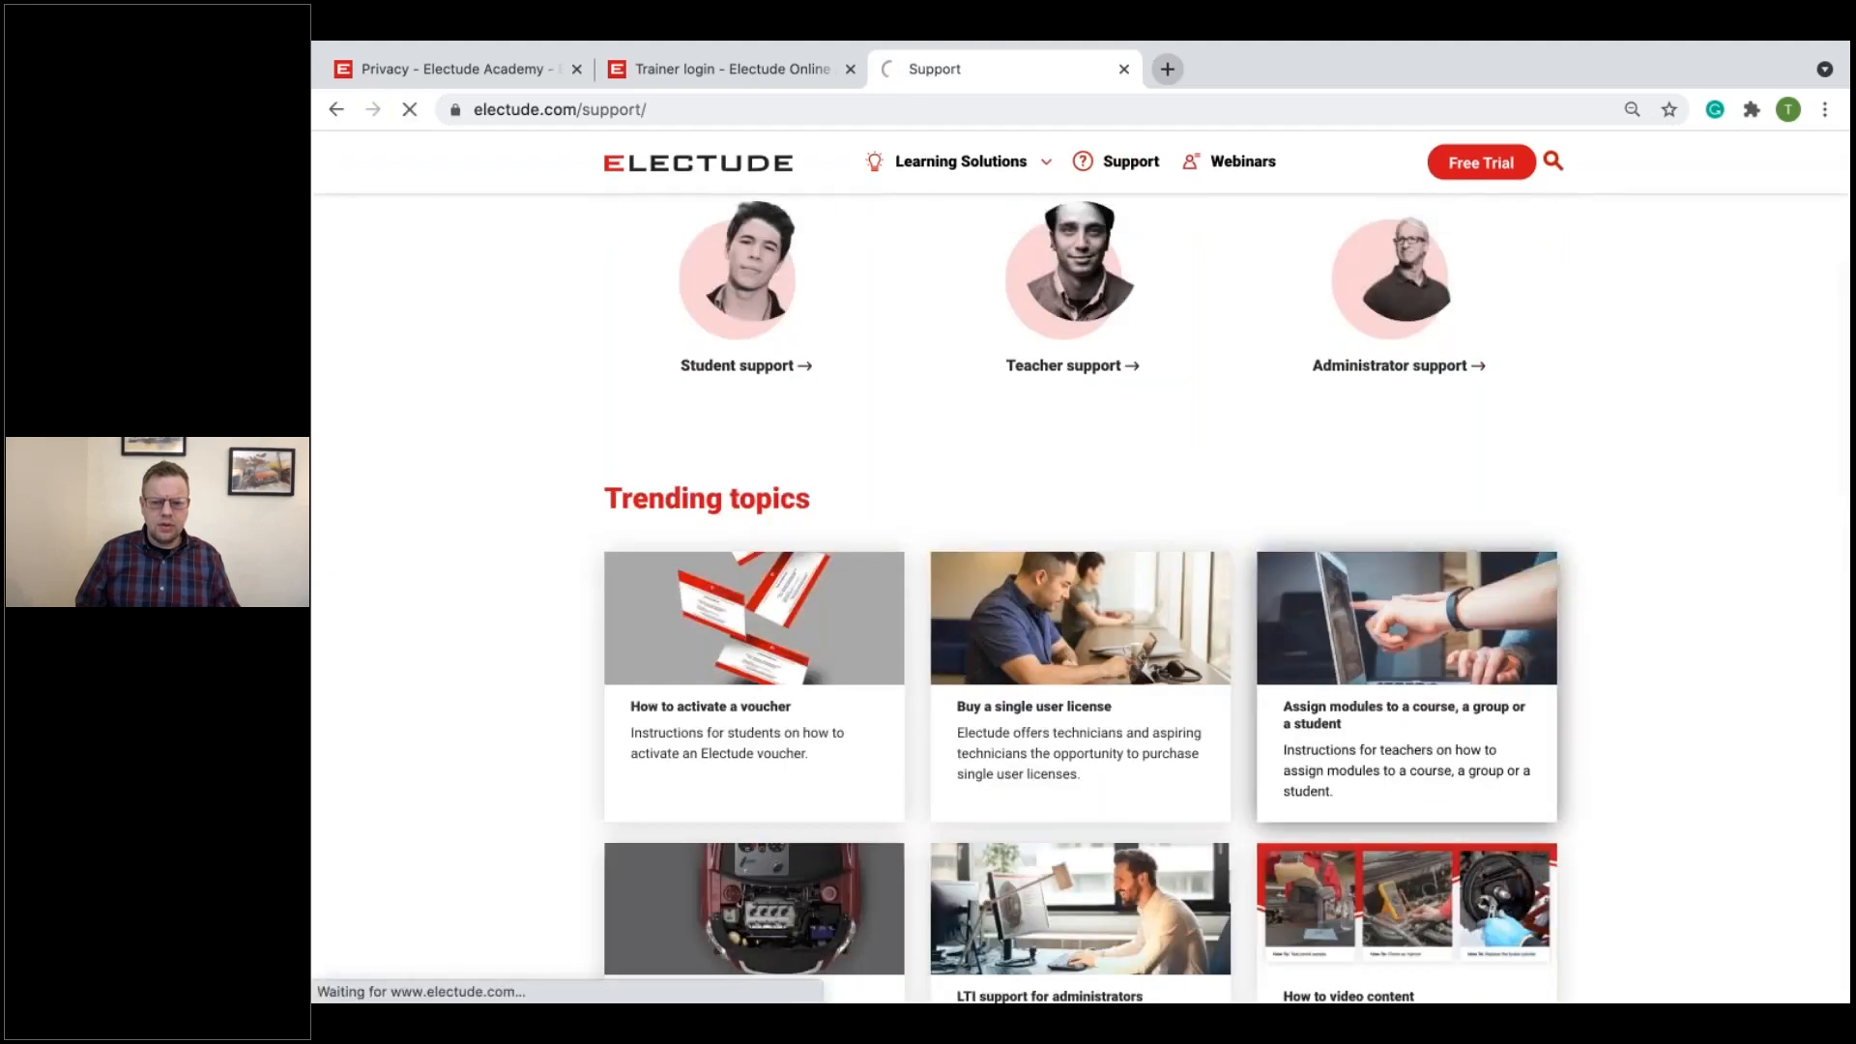
Step: Return to the Support overview, open Administrator support and look through its list of topics
{"action": "left_click", "coordinate": [338, 109]}
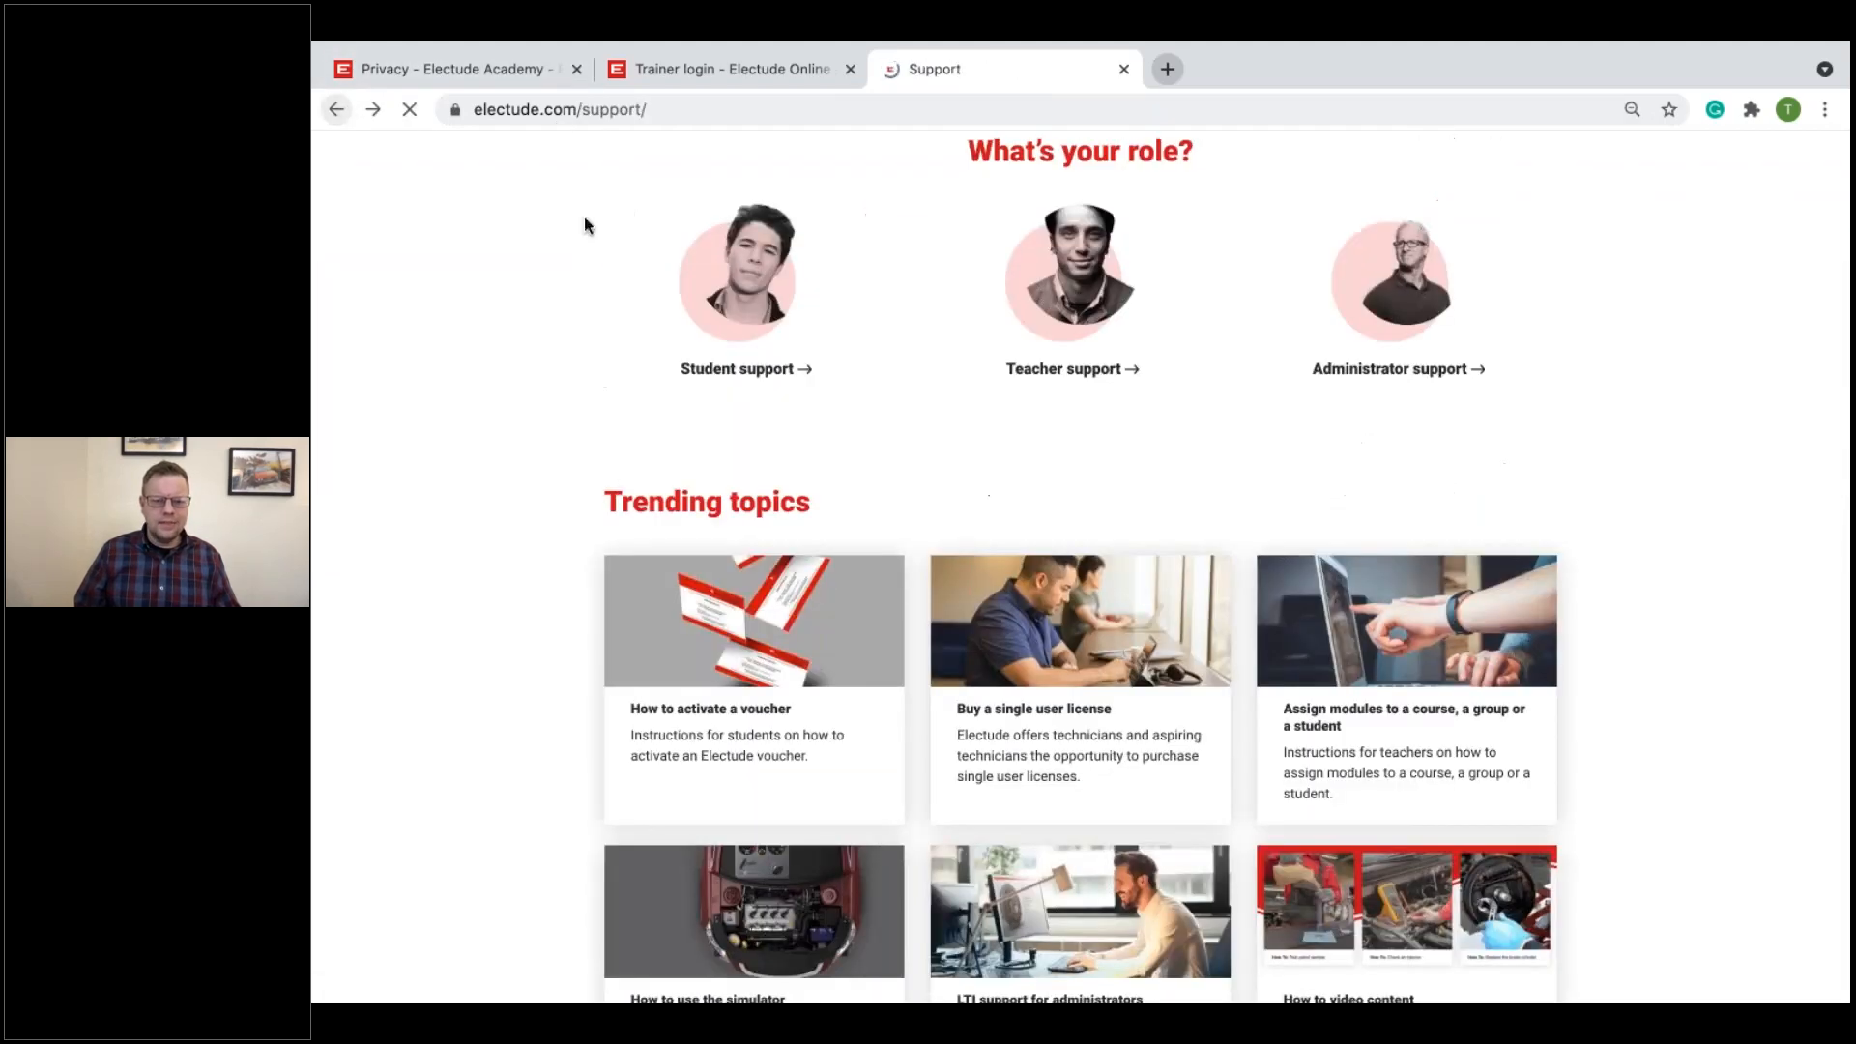
{"action": "left_click", "coordinate": [1375, 337]}
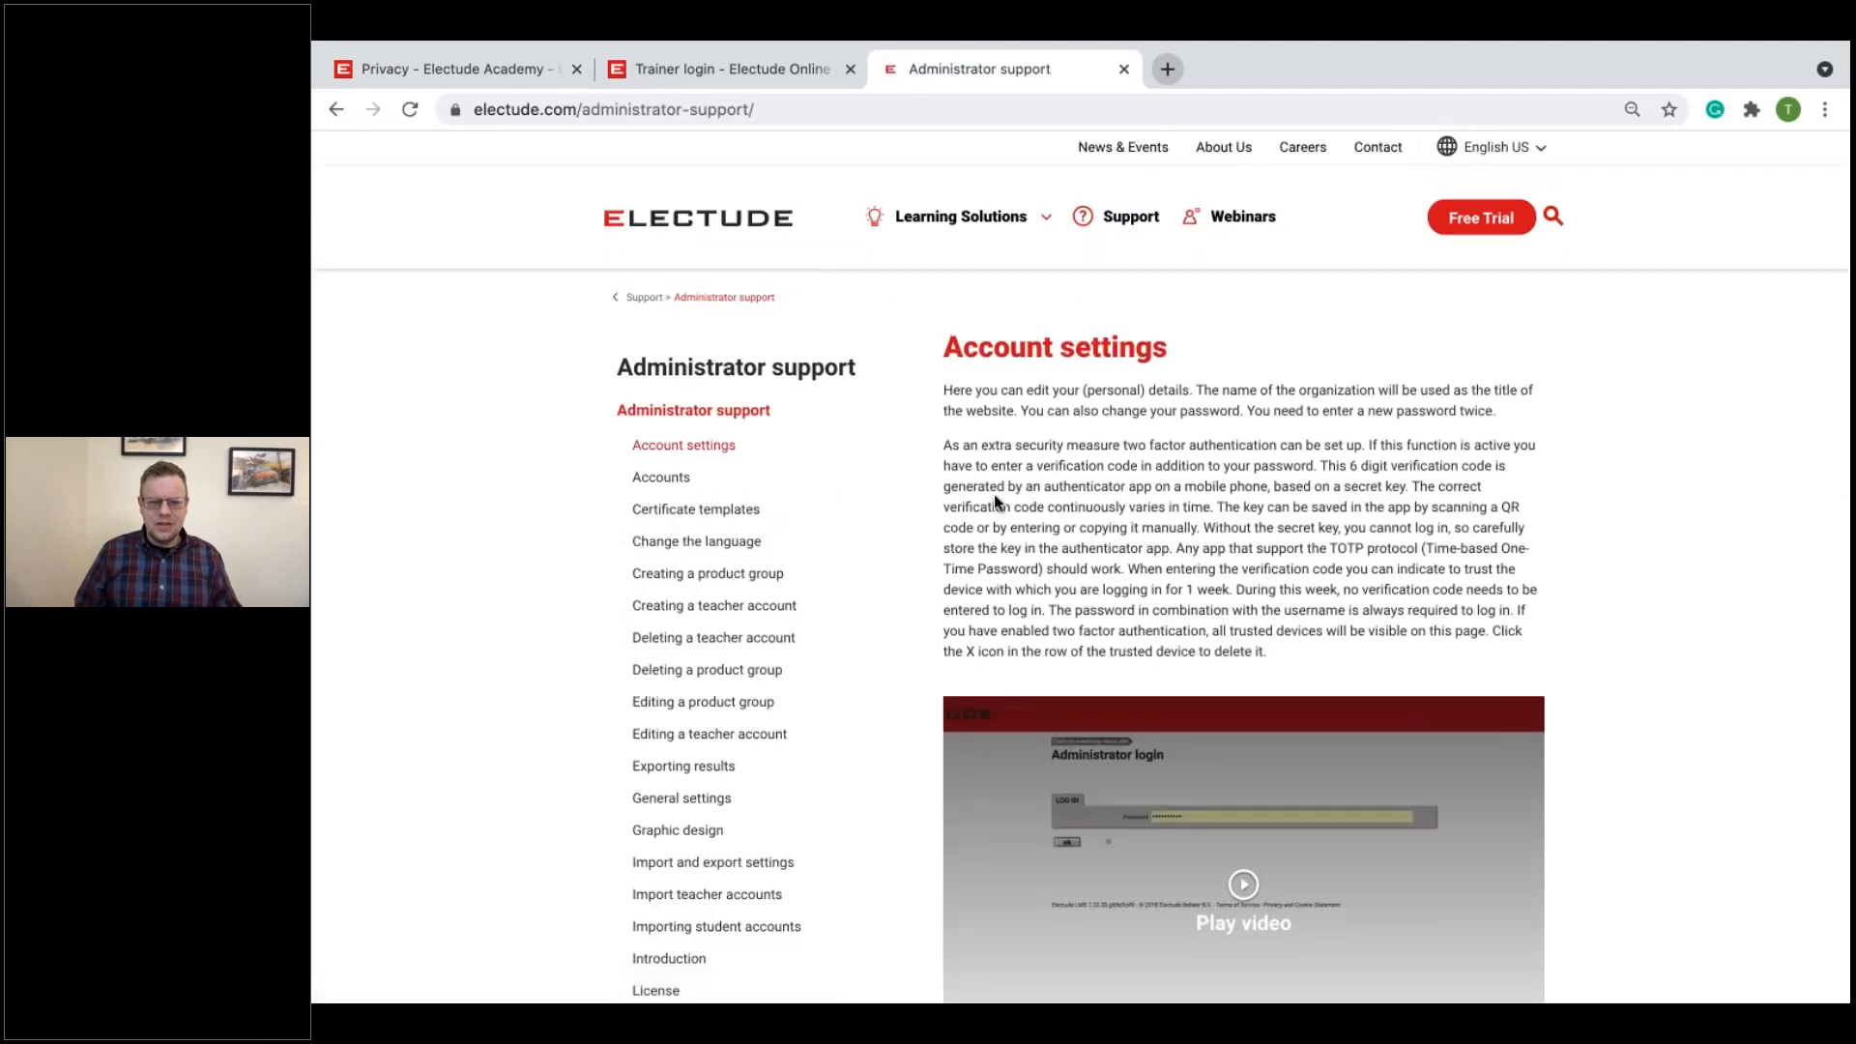
{"action": "scroll", "coordinate": [781, 510], "scroll_direction": "down", "scroll_amount": 1}
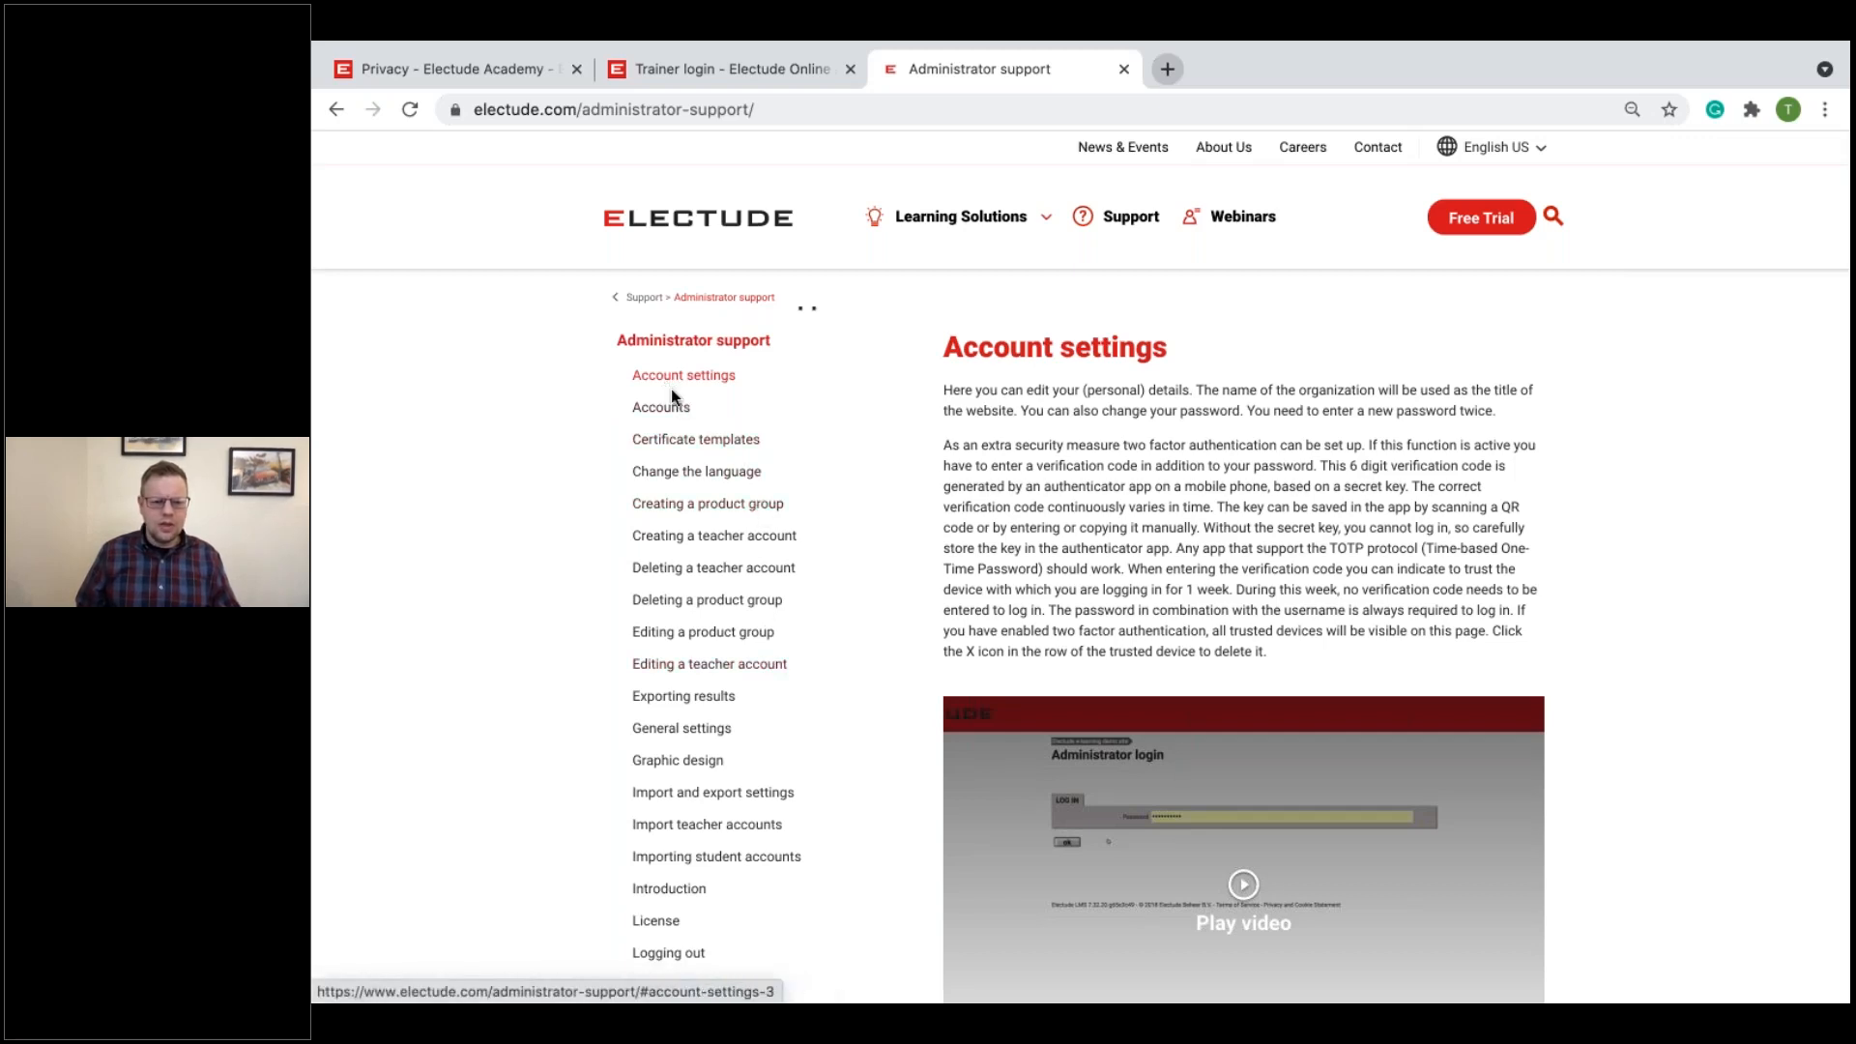
Step: Look over the account, import and export, and settings topics in the Administrator support list
{"action": "scroll", "coordinate": [832, 692], "scroll_direction": "down", "scroll_amount": 2}
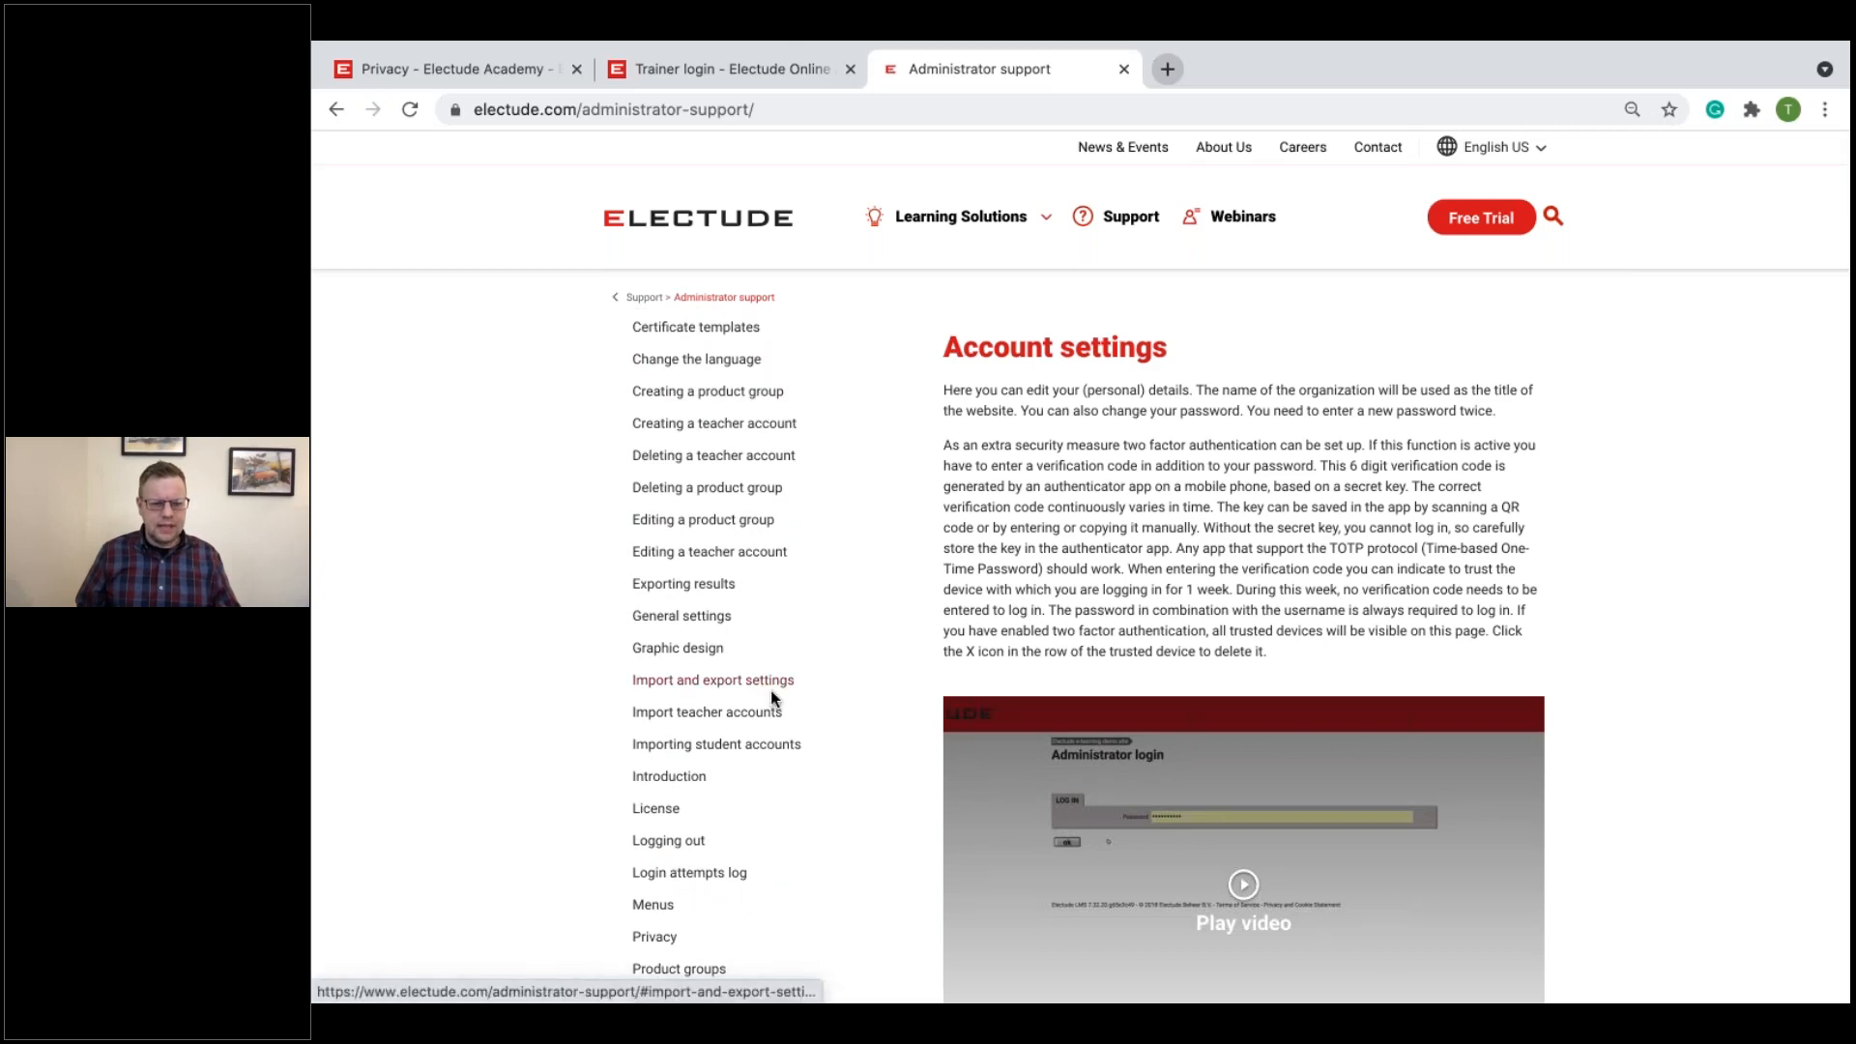
{"action": "scroll", "coordinate": [769, 690], "scroll_direction": "up", "scroll_amount": 3}
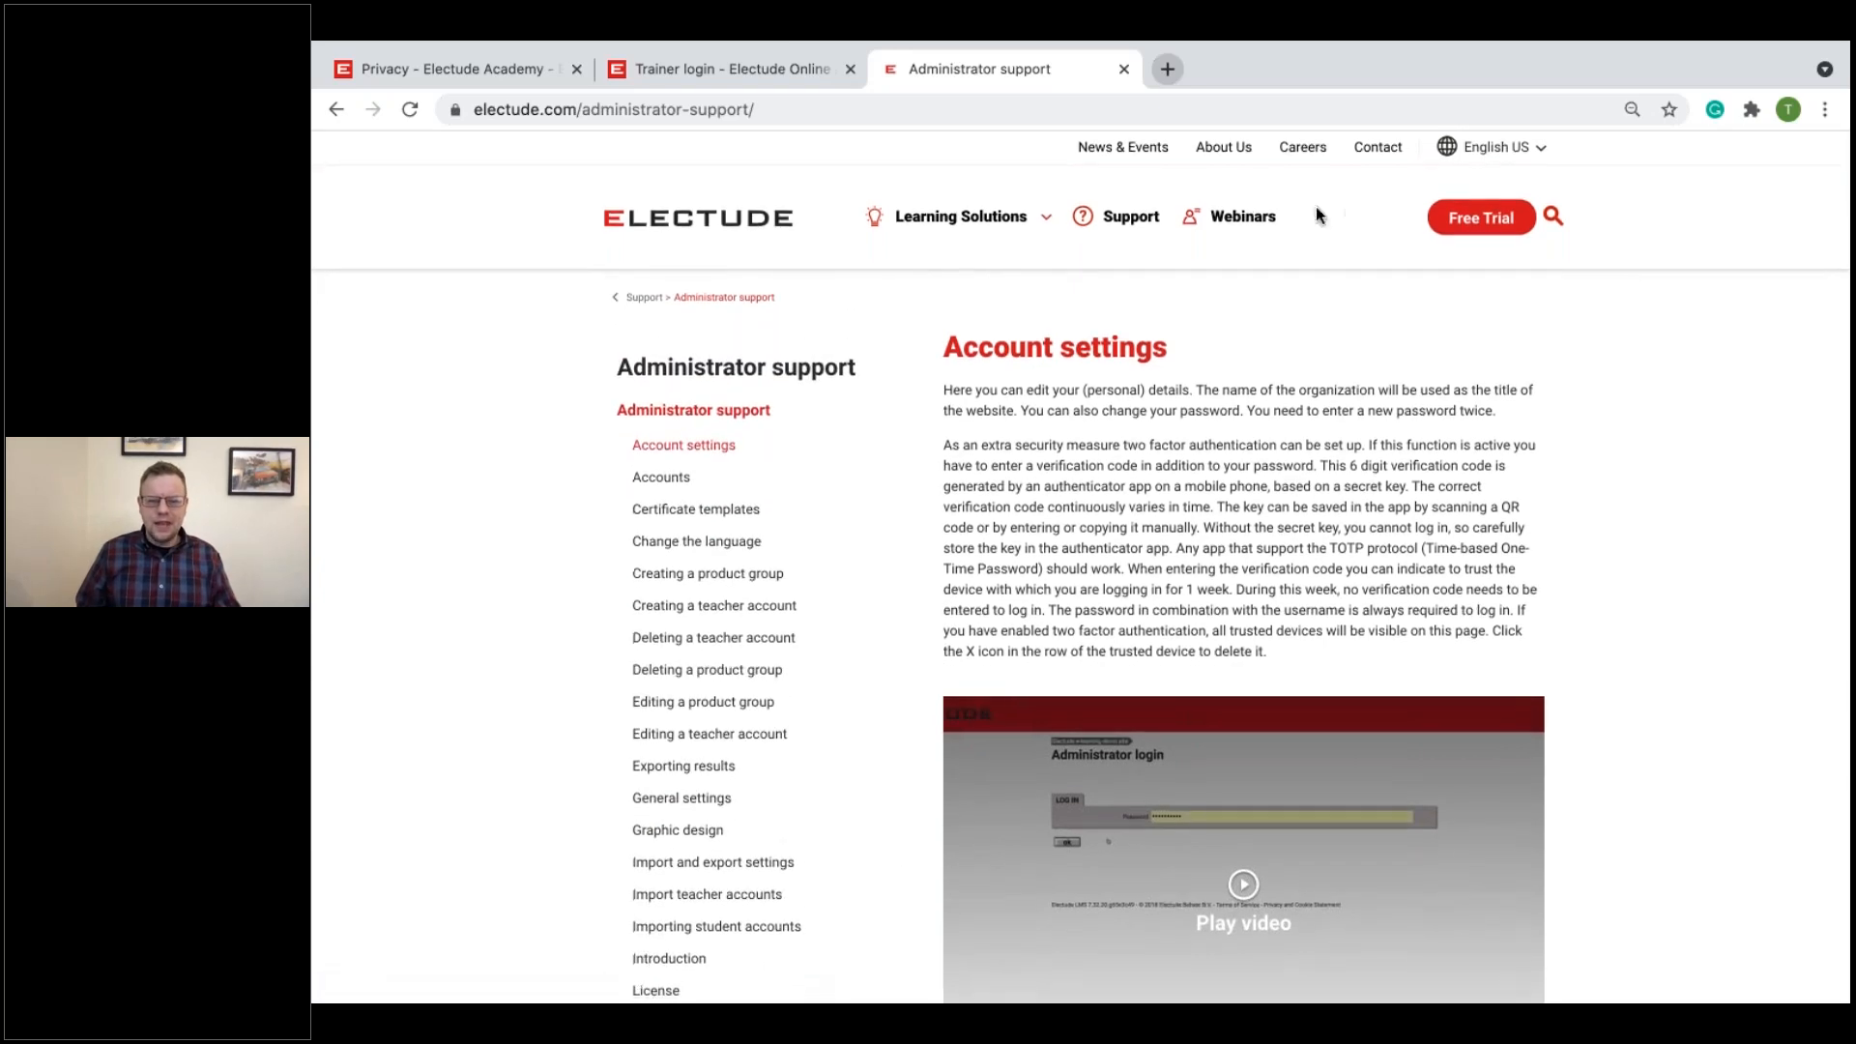
Step: Look through the upcoming Electude USA sessions on the Webinars page, and switch to the presentation slide with the support links
{"action": "left_click", "coordinate": [1256, 220]}
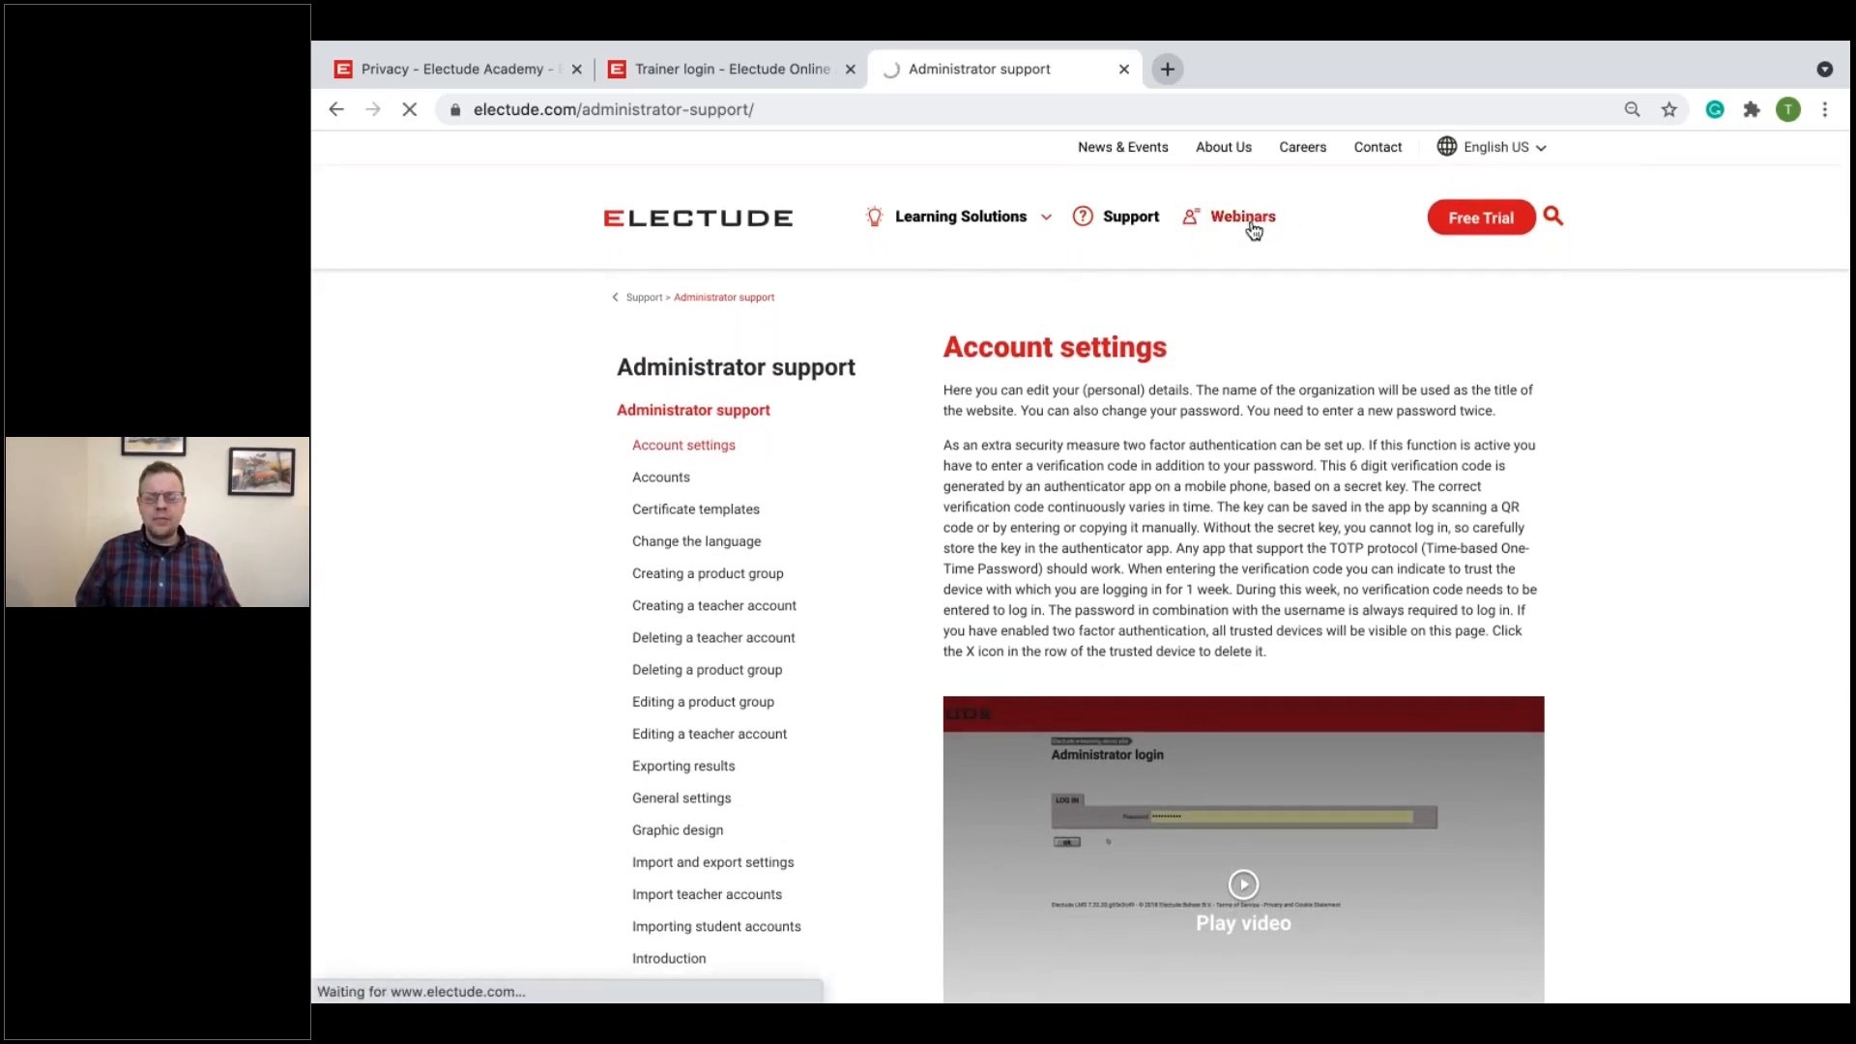
{"action": "scroll", "coordinate": [1102, 526], "scroll_direction": "down", "scroll_amount": 10}
{"action": "scroll", "coordinate": [1099, 526], "scroll_direction": "down", "scroll_amount": 1}
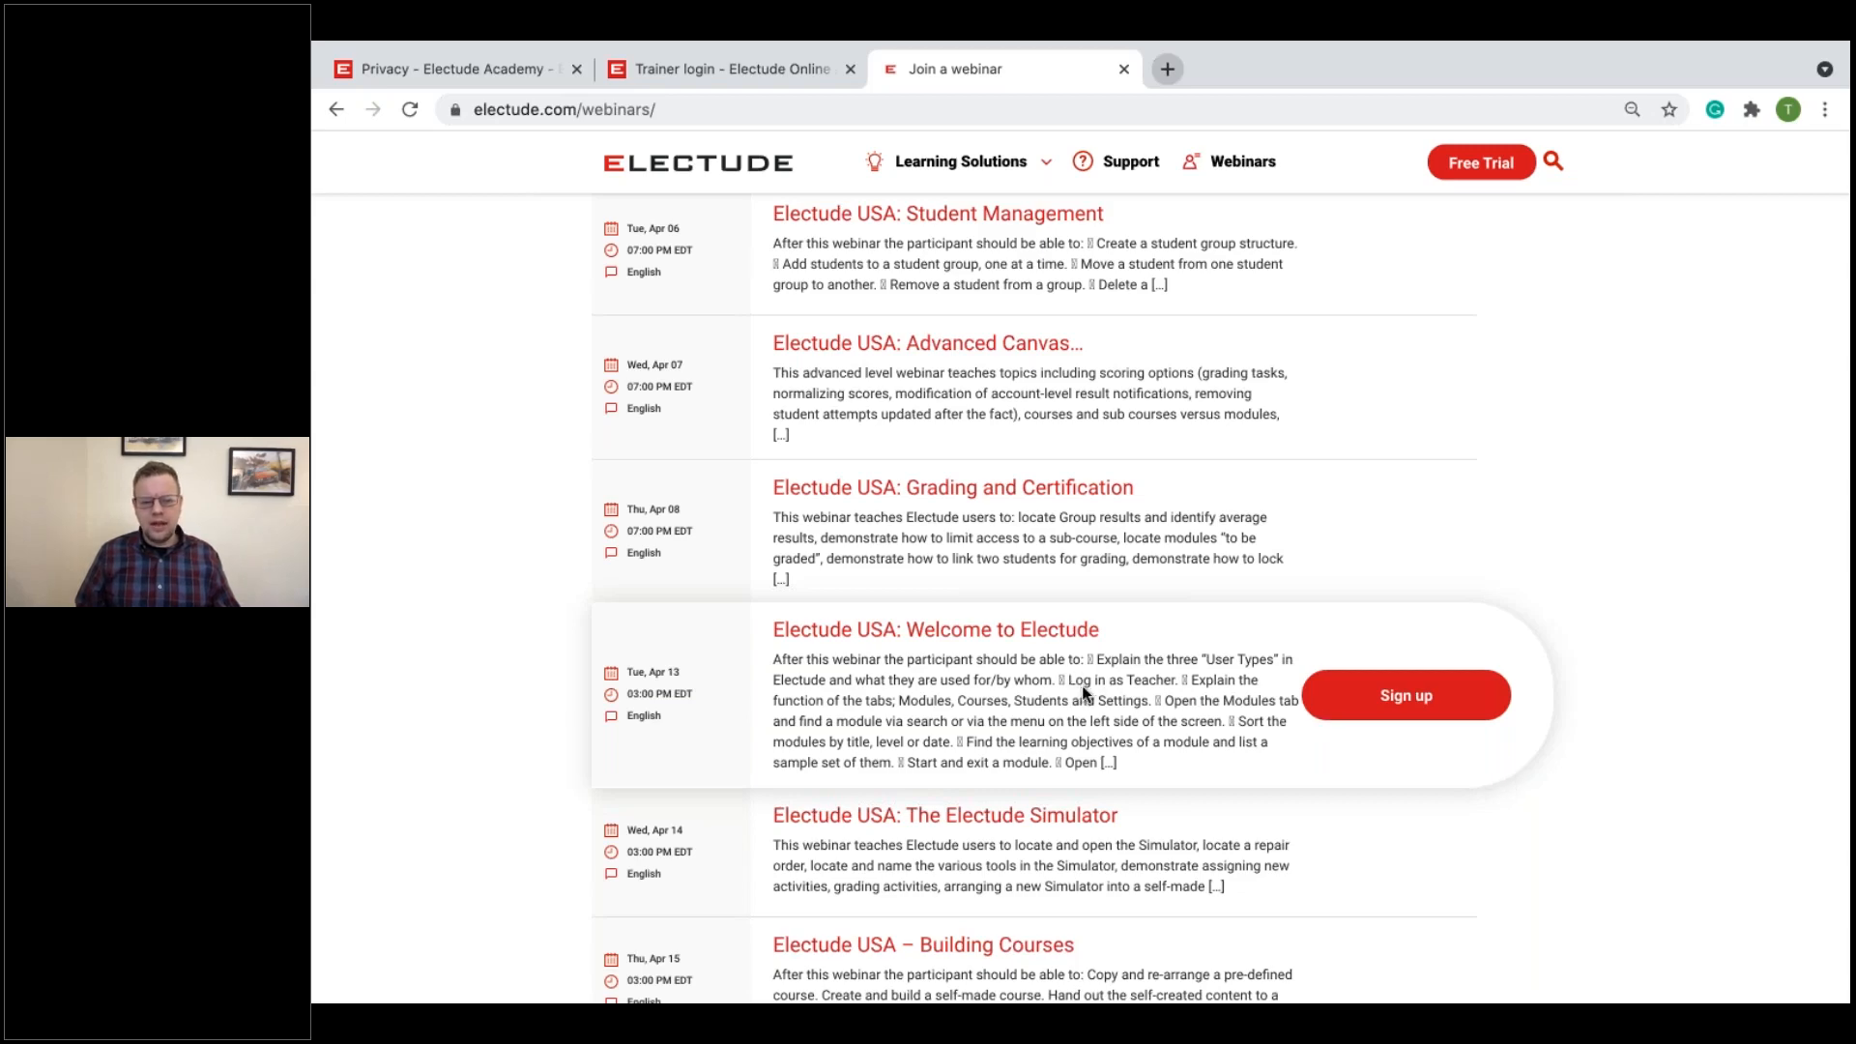
{"action": "scroll", "coordinate": [1082, 686], "scroll_direction": "up", "scroll_amount": 2}
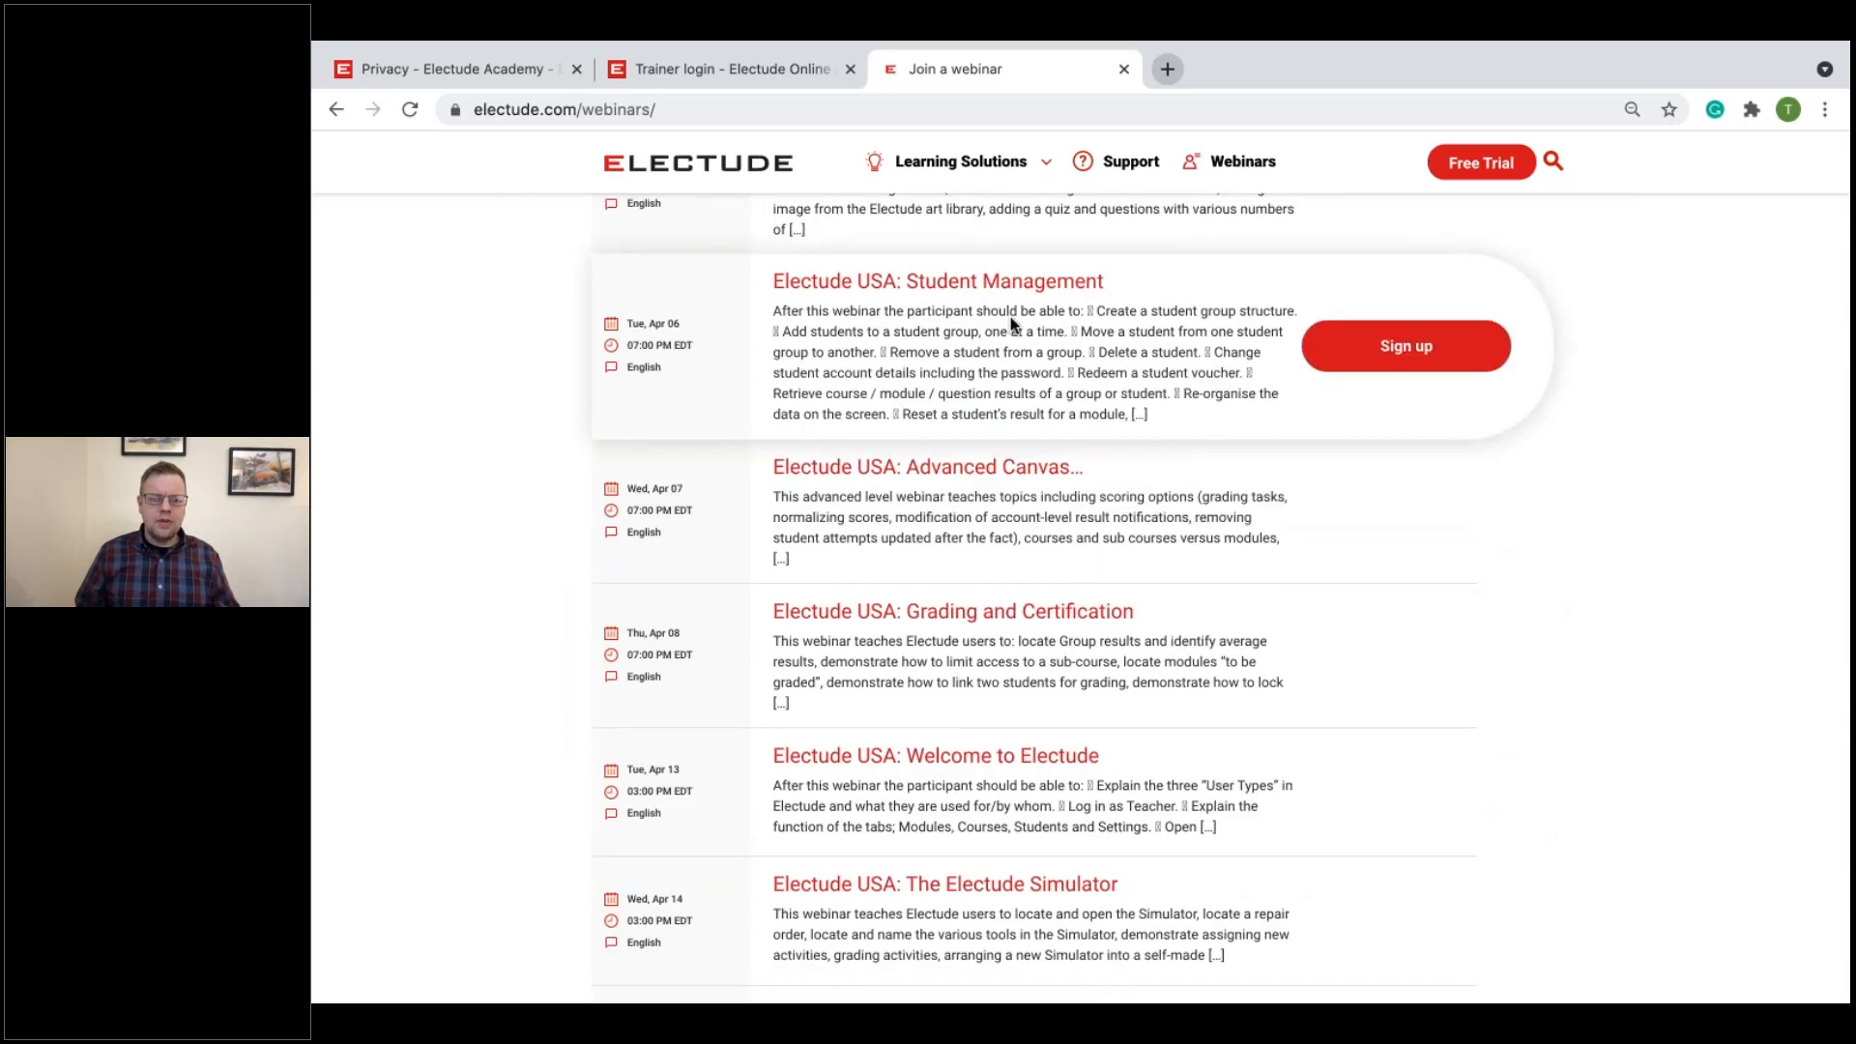
{"action": "scroll", "coordinate": [1123, 480], "scroll_direction": "up", "scroll_amount": 4}
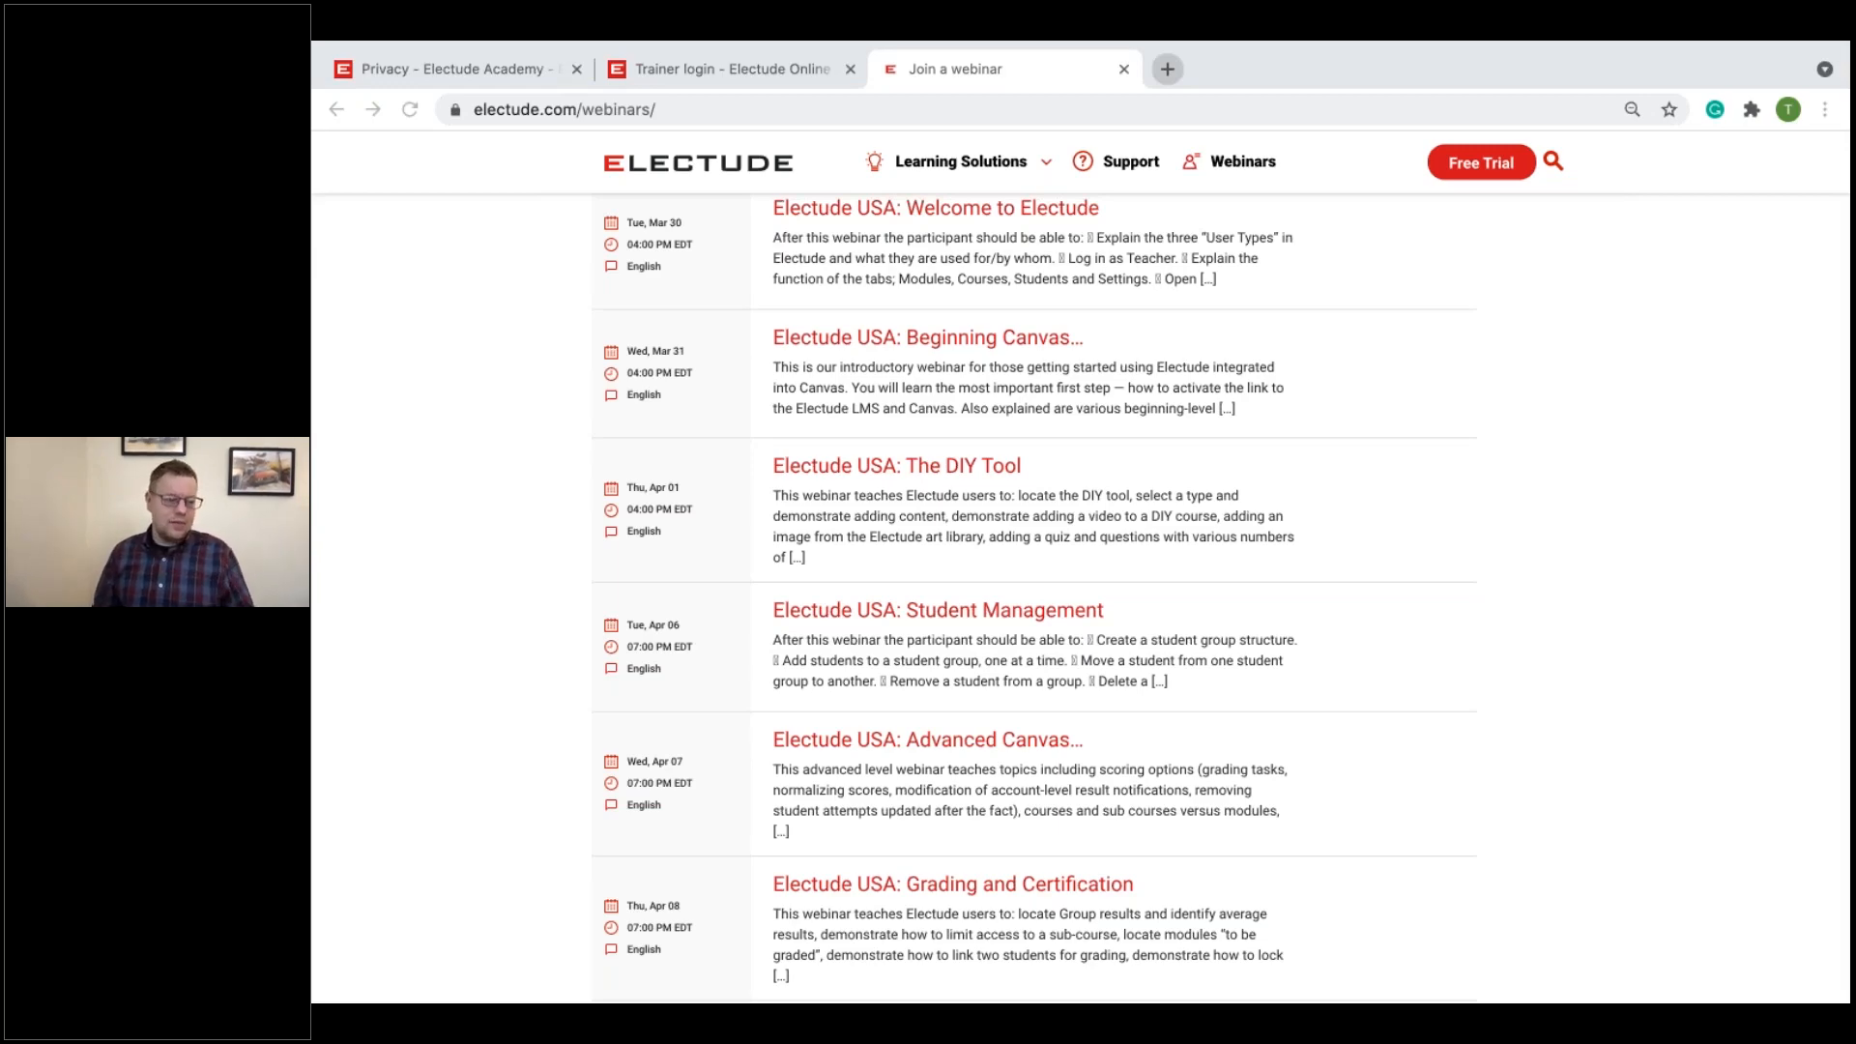
{"action": "key", "text": "ctrl+Left"}
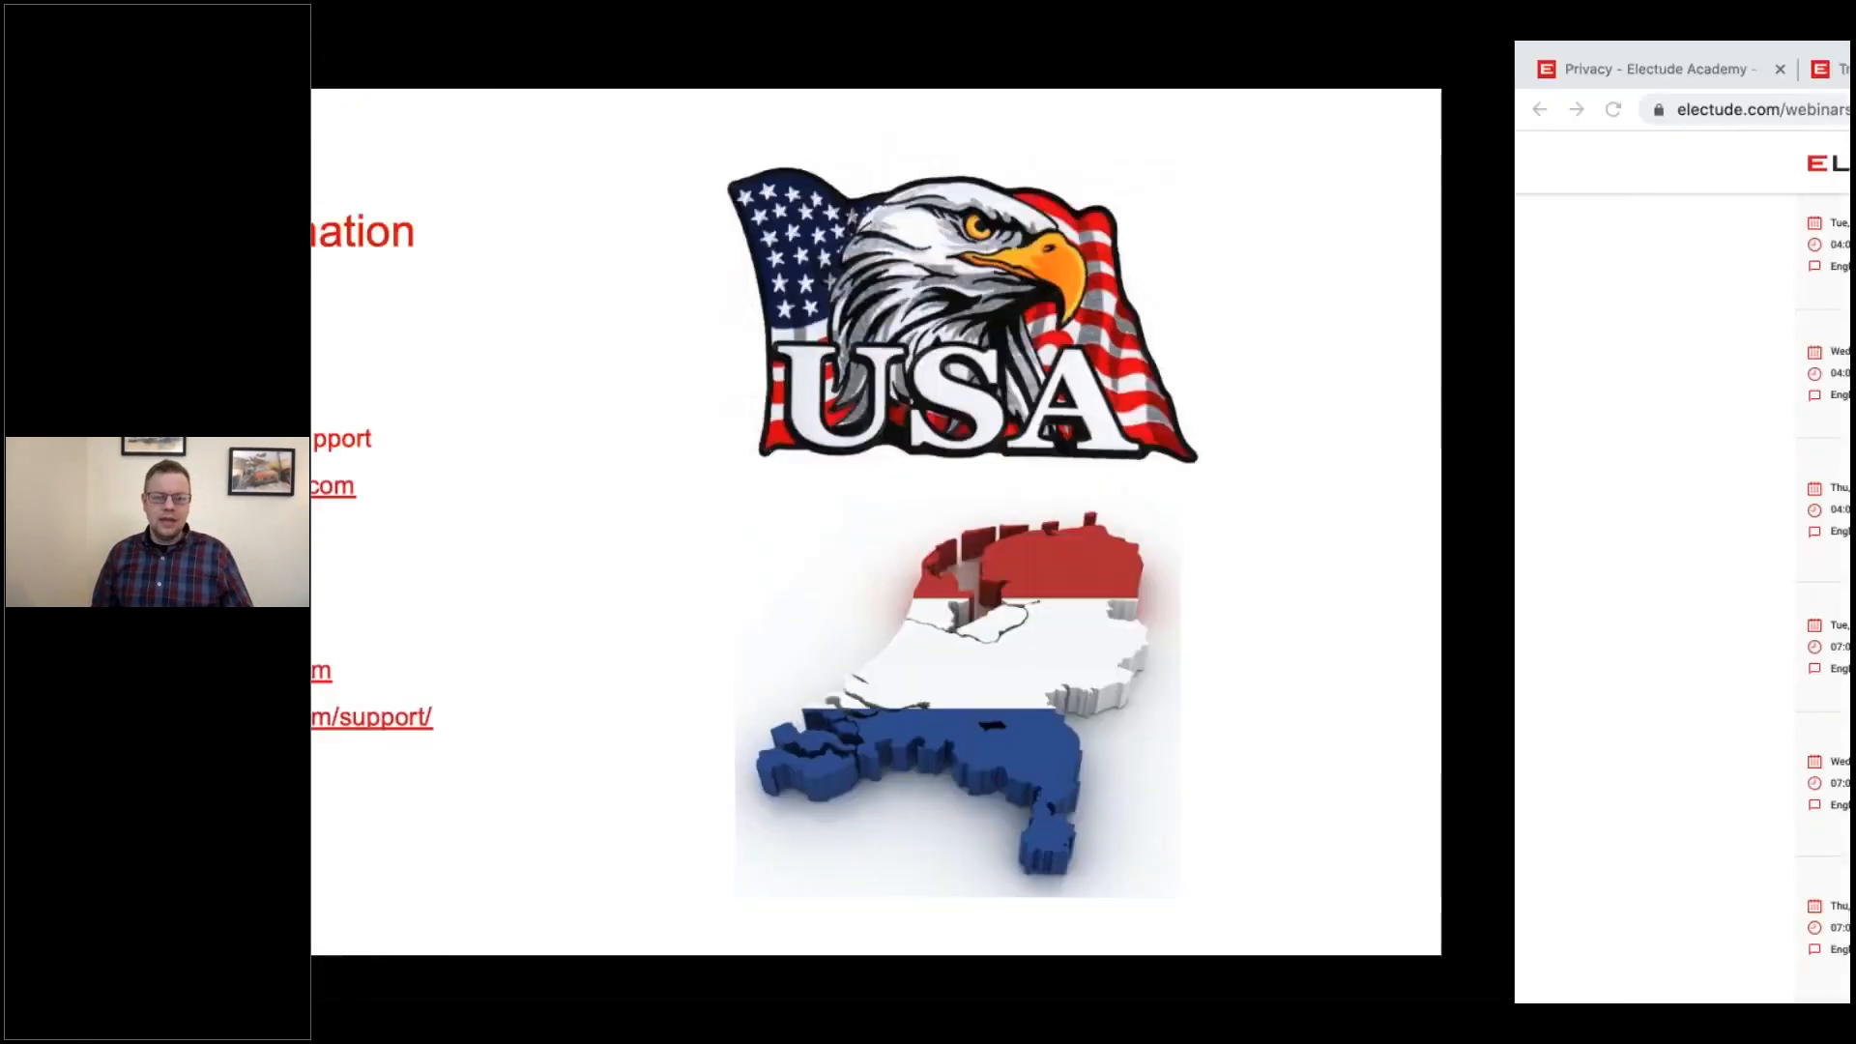